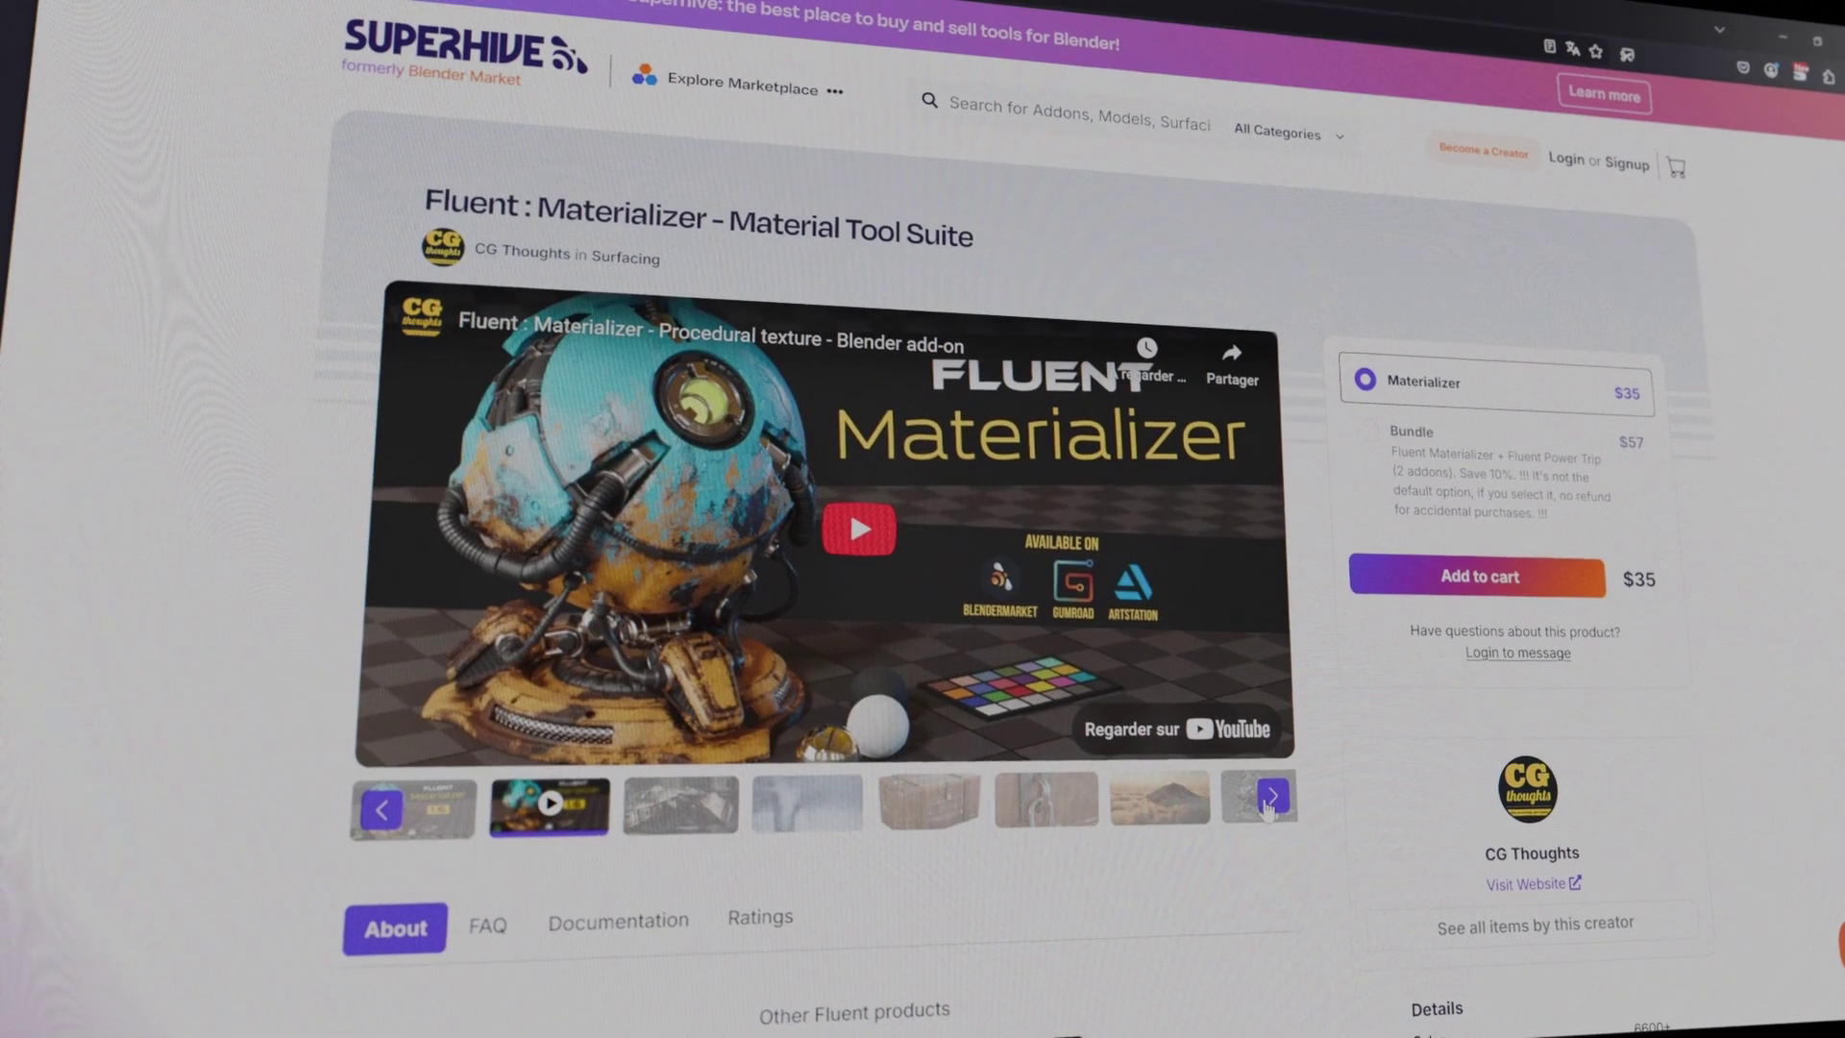
Browse the full-size gallery images on the Fluent : Materializer product page
left_click(1268, 799)
left_click(1269, 800)
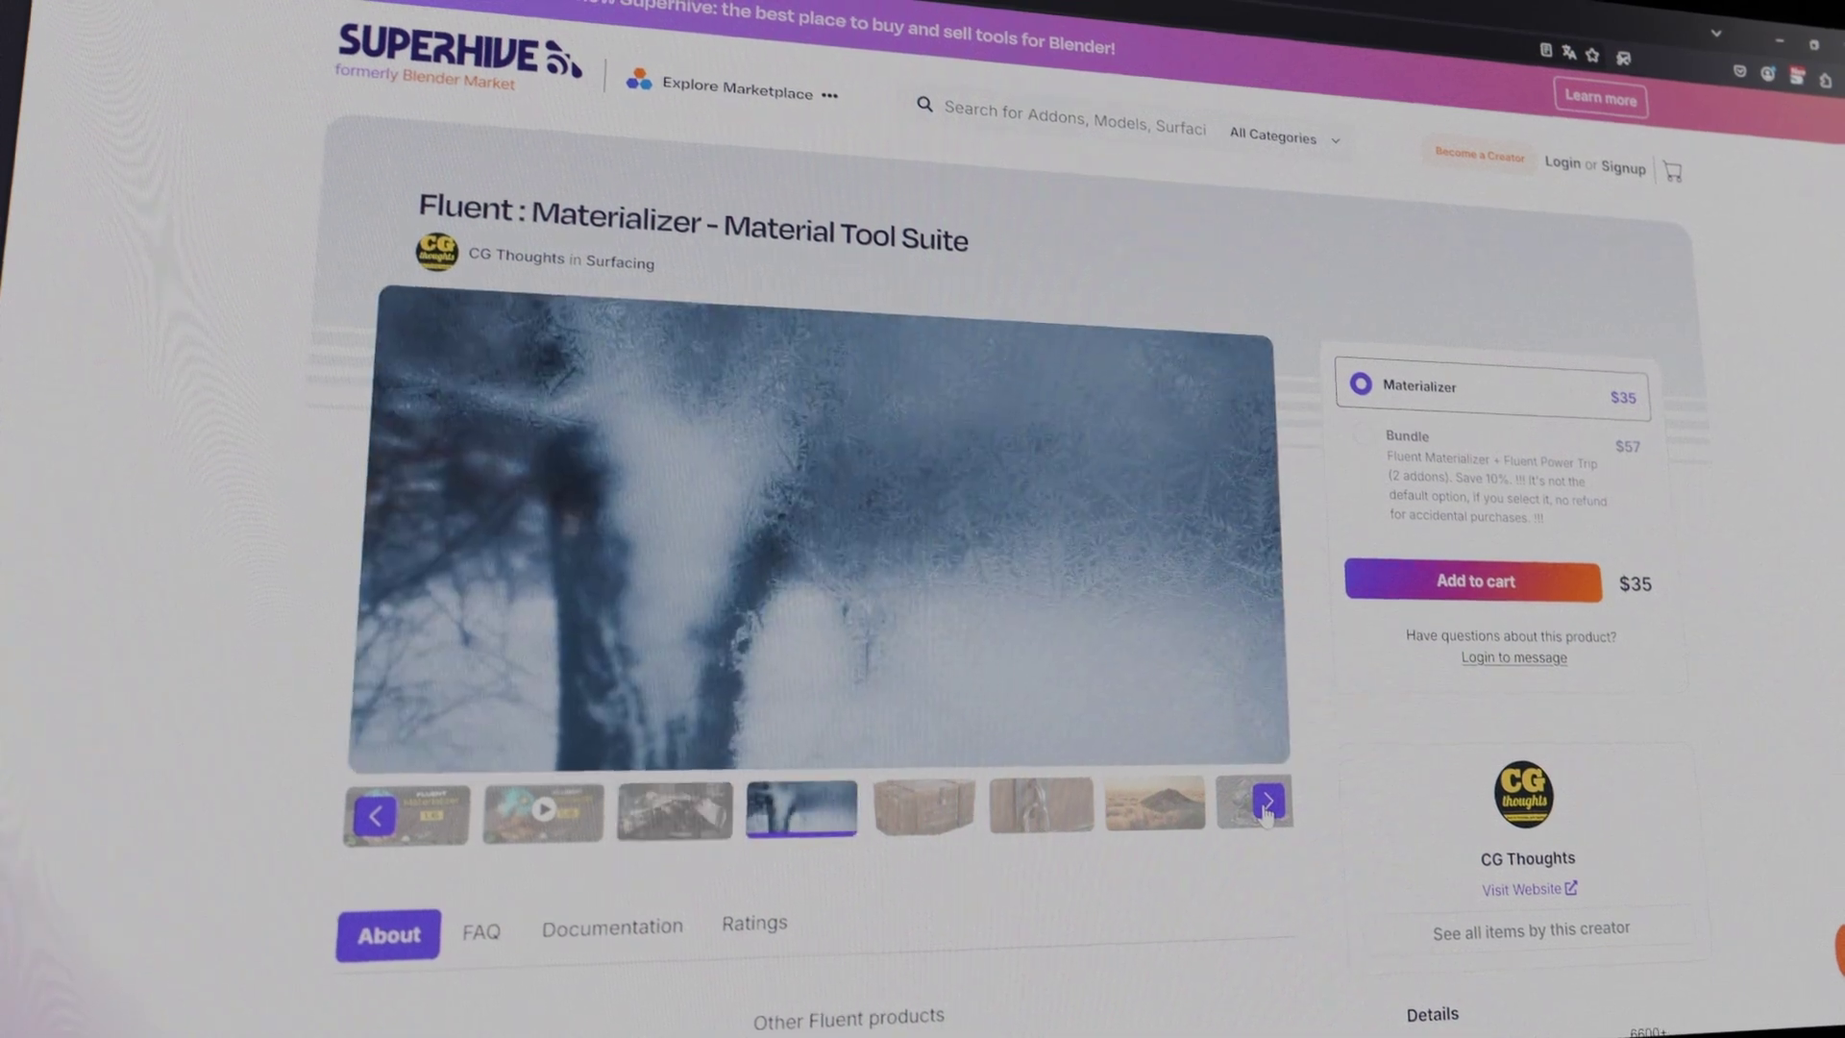
left_click(932, 632)
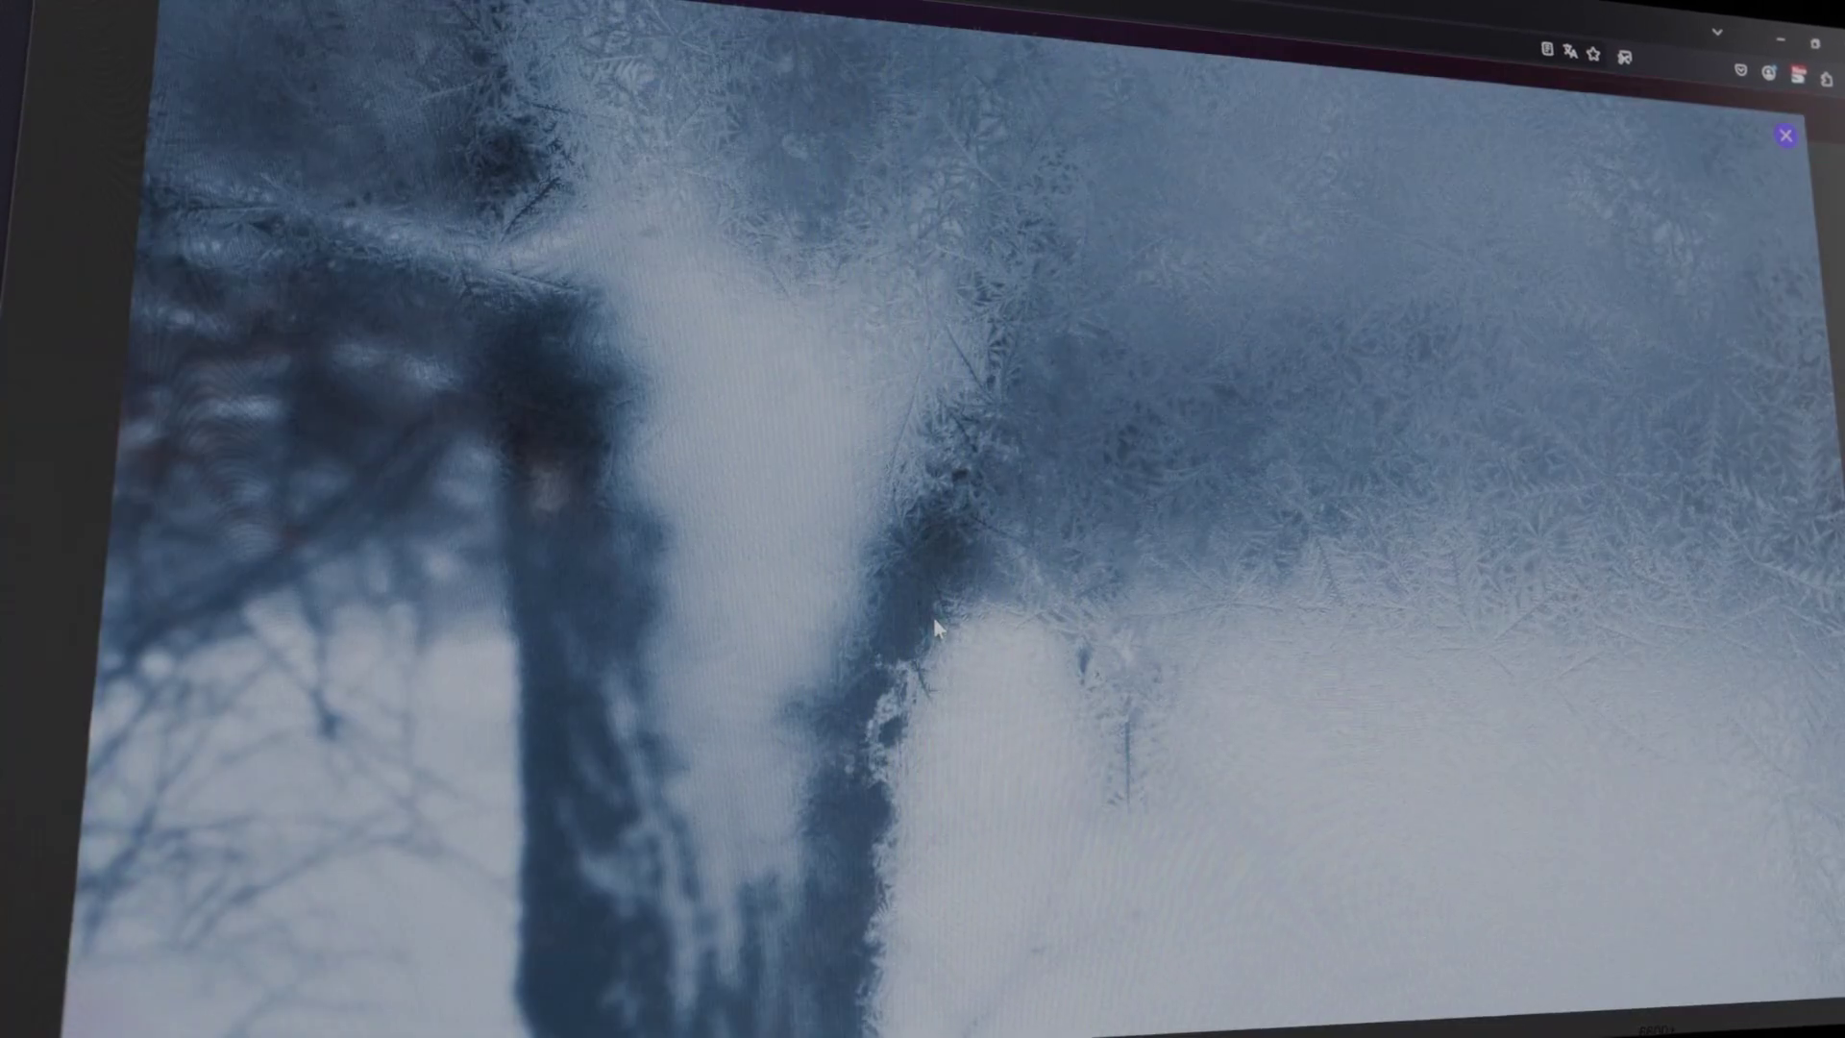
mouse_move(1682, 631)
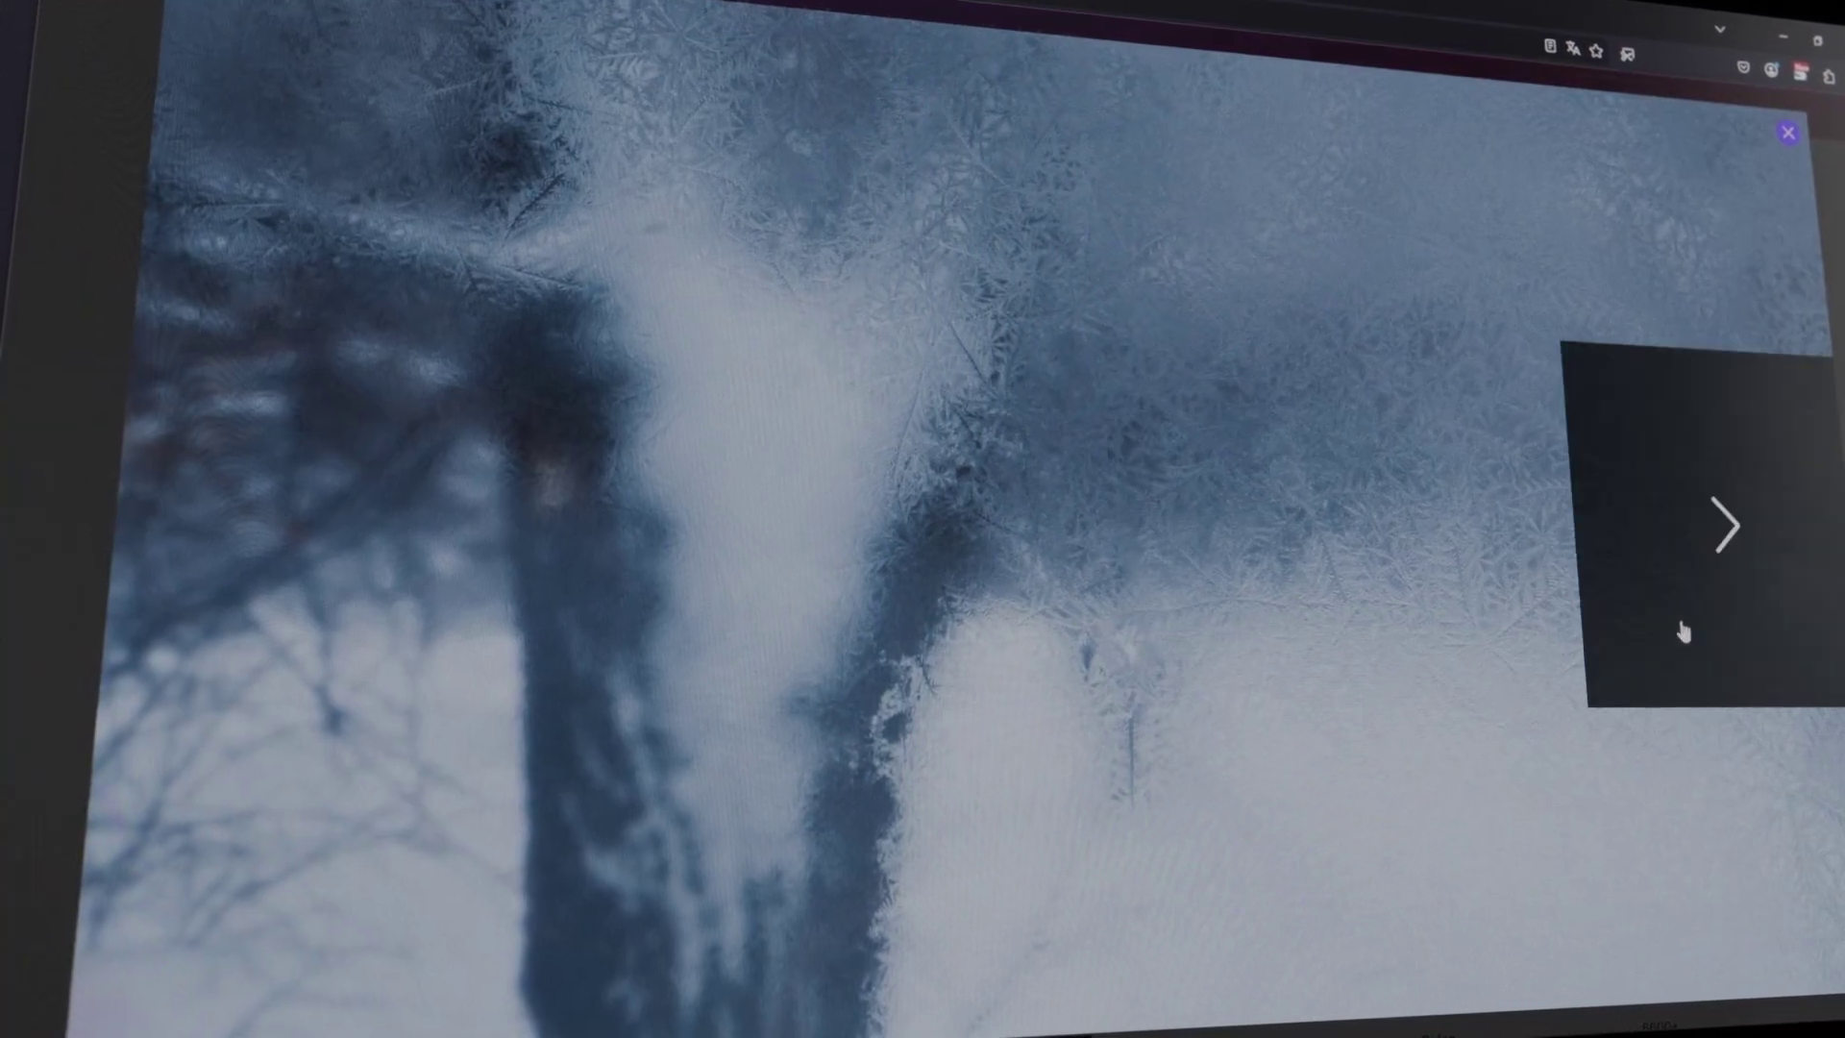
left_click(1777, 564)
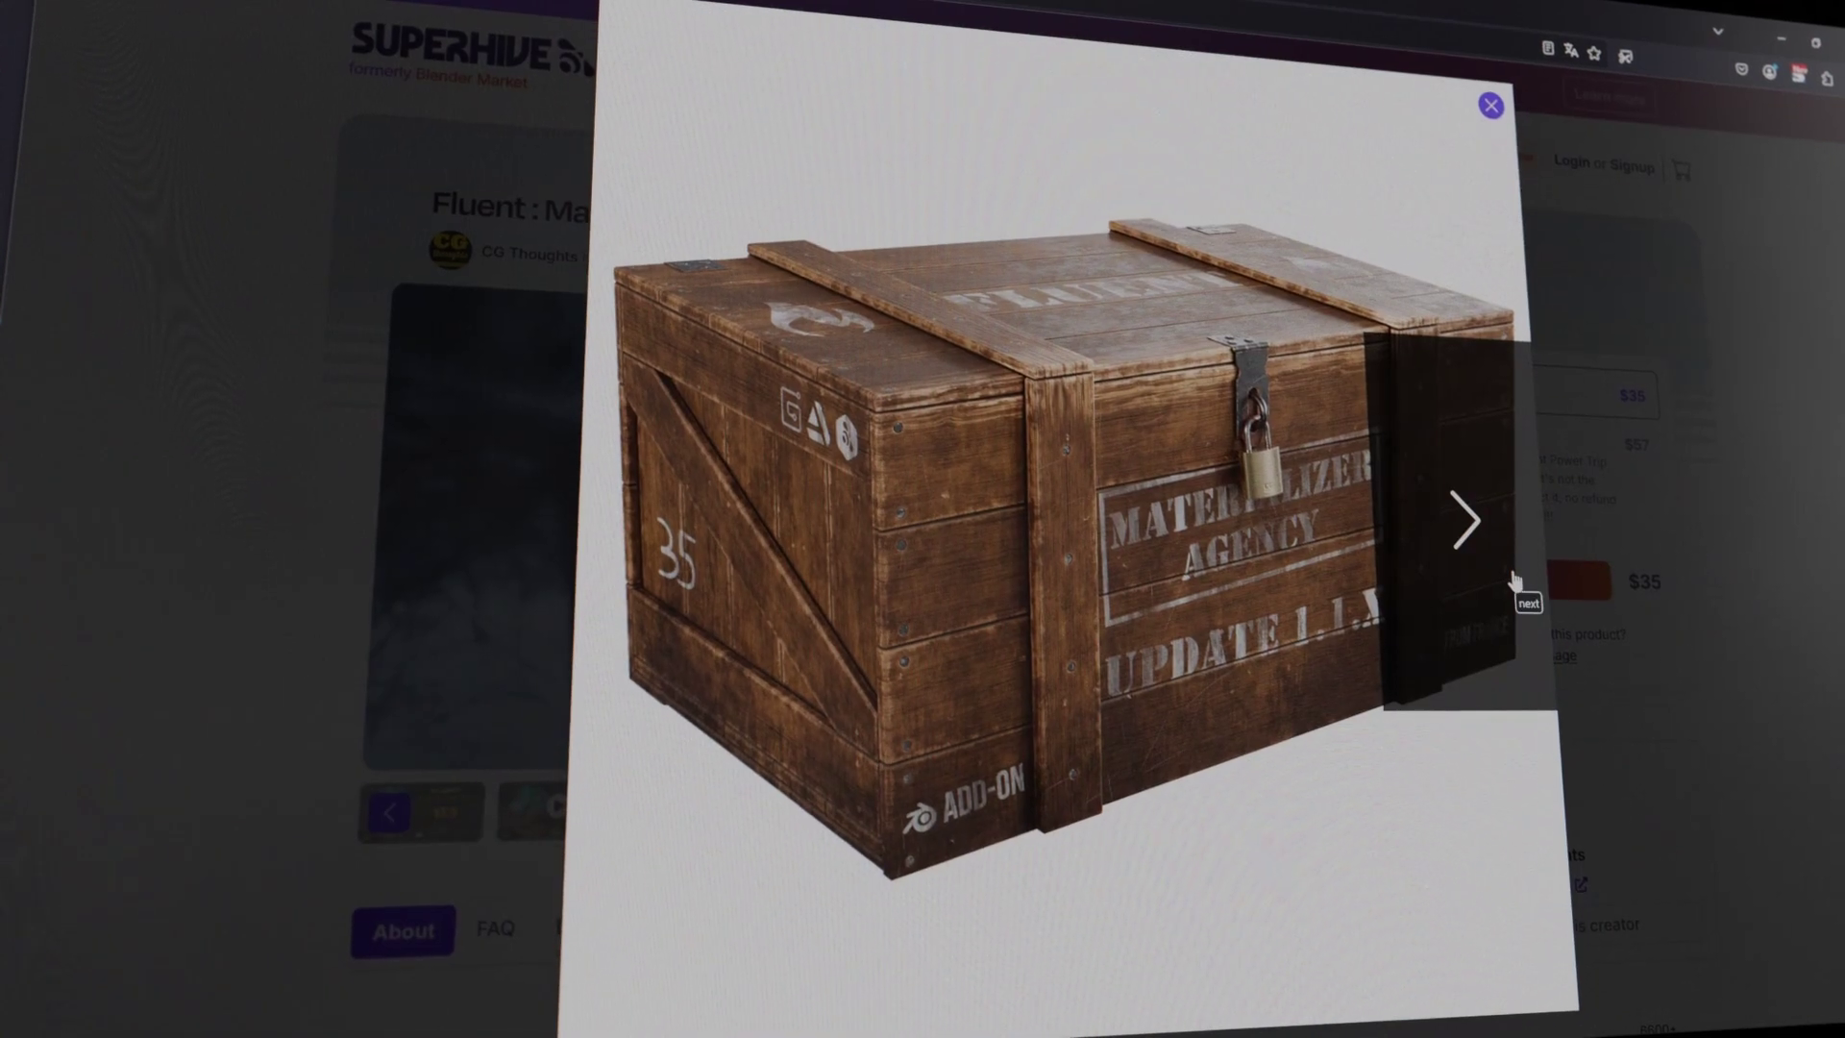
left_click(1512, 584)
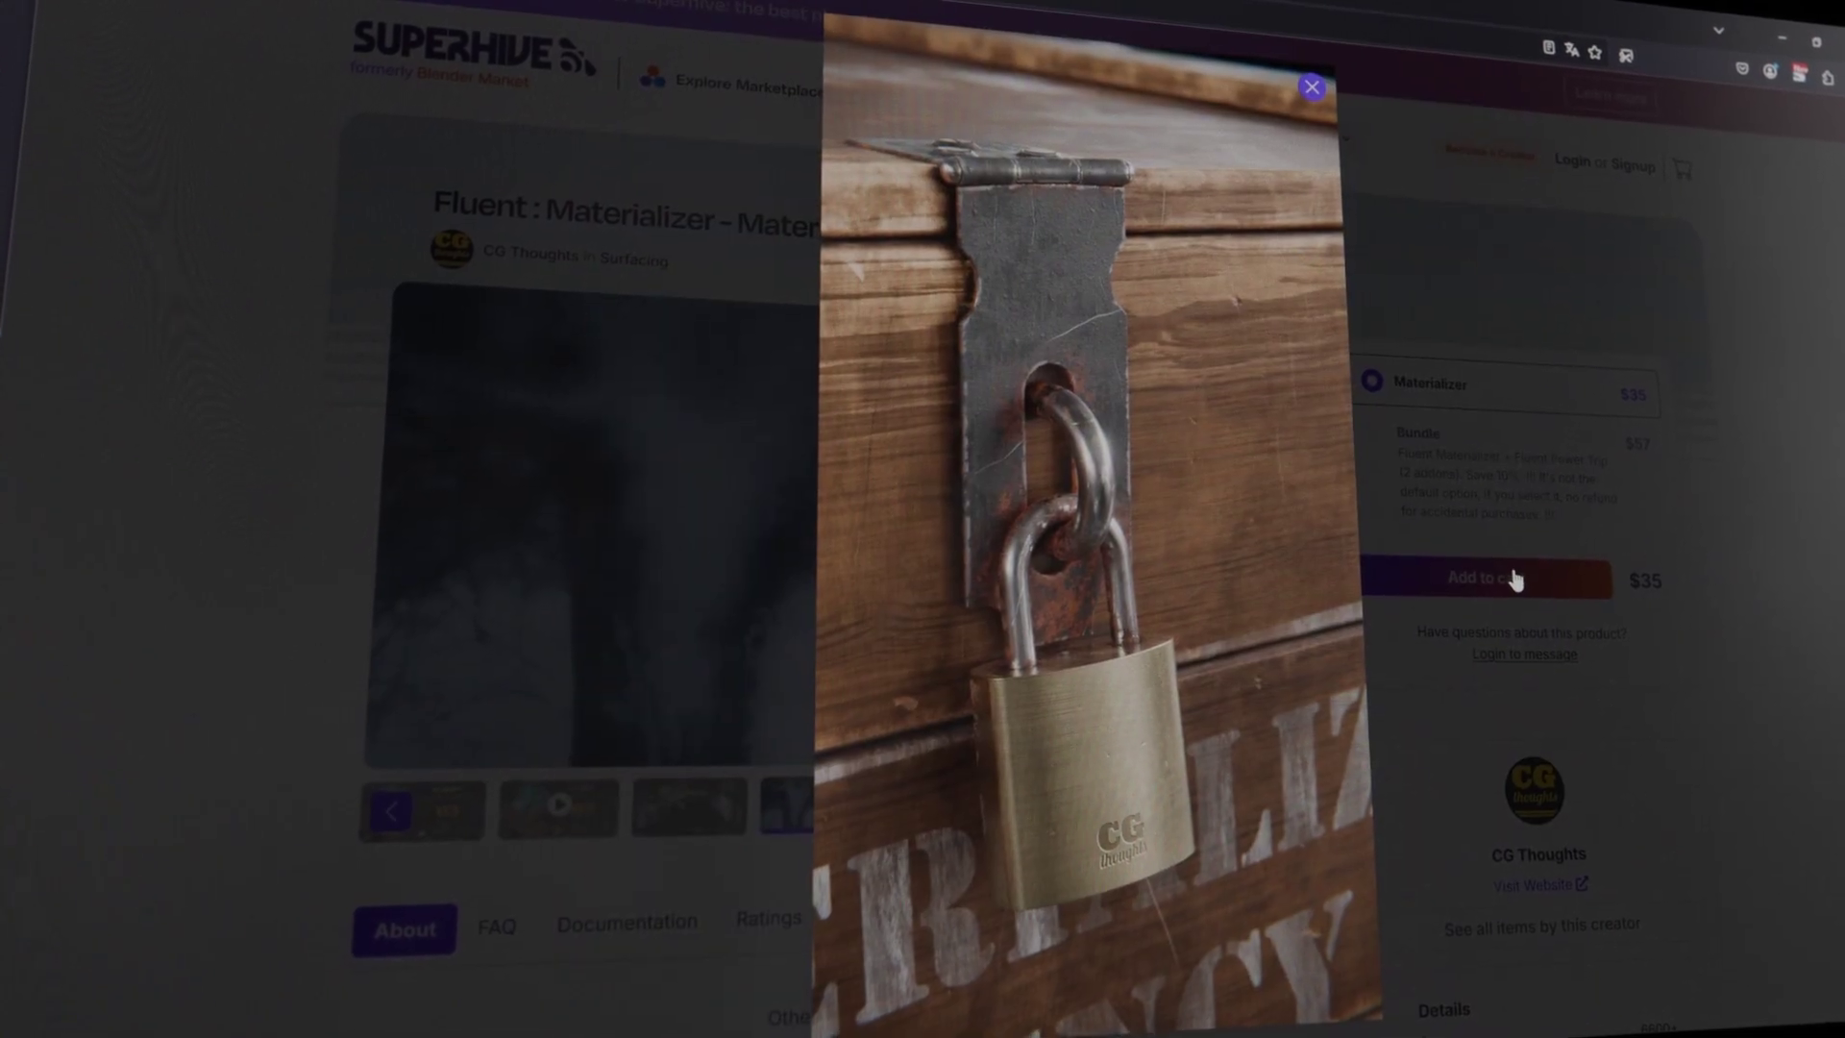
left_click(1298, 530)
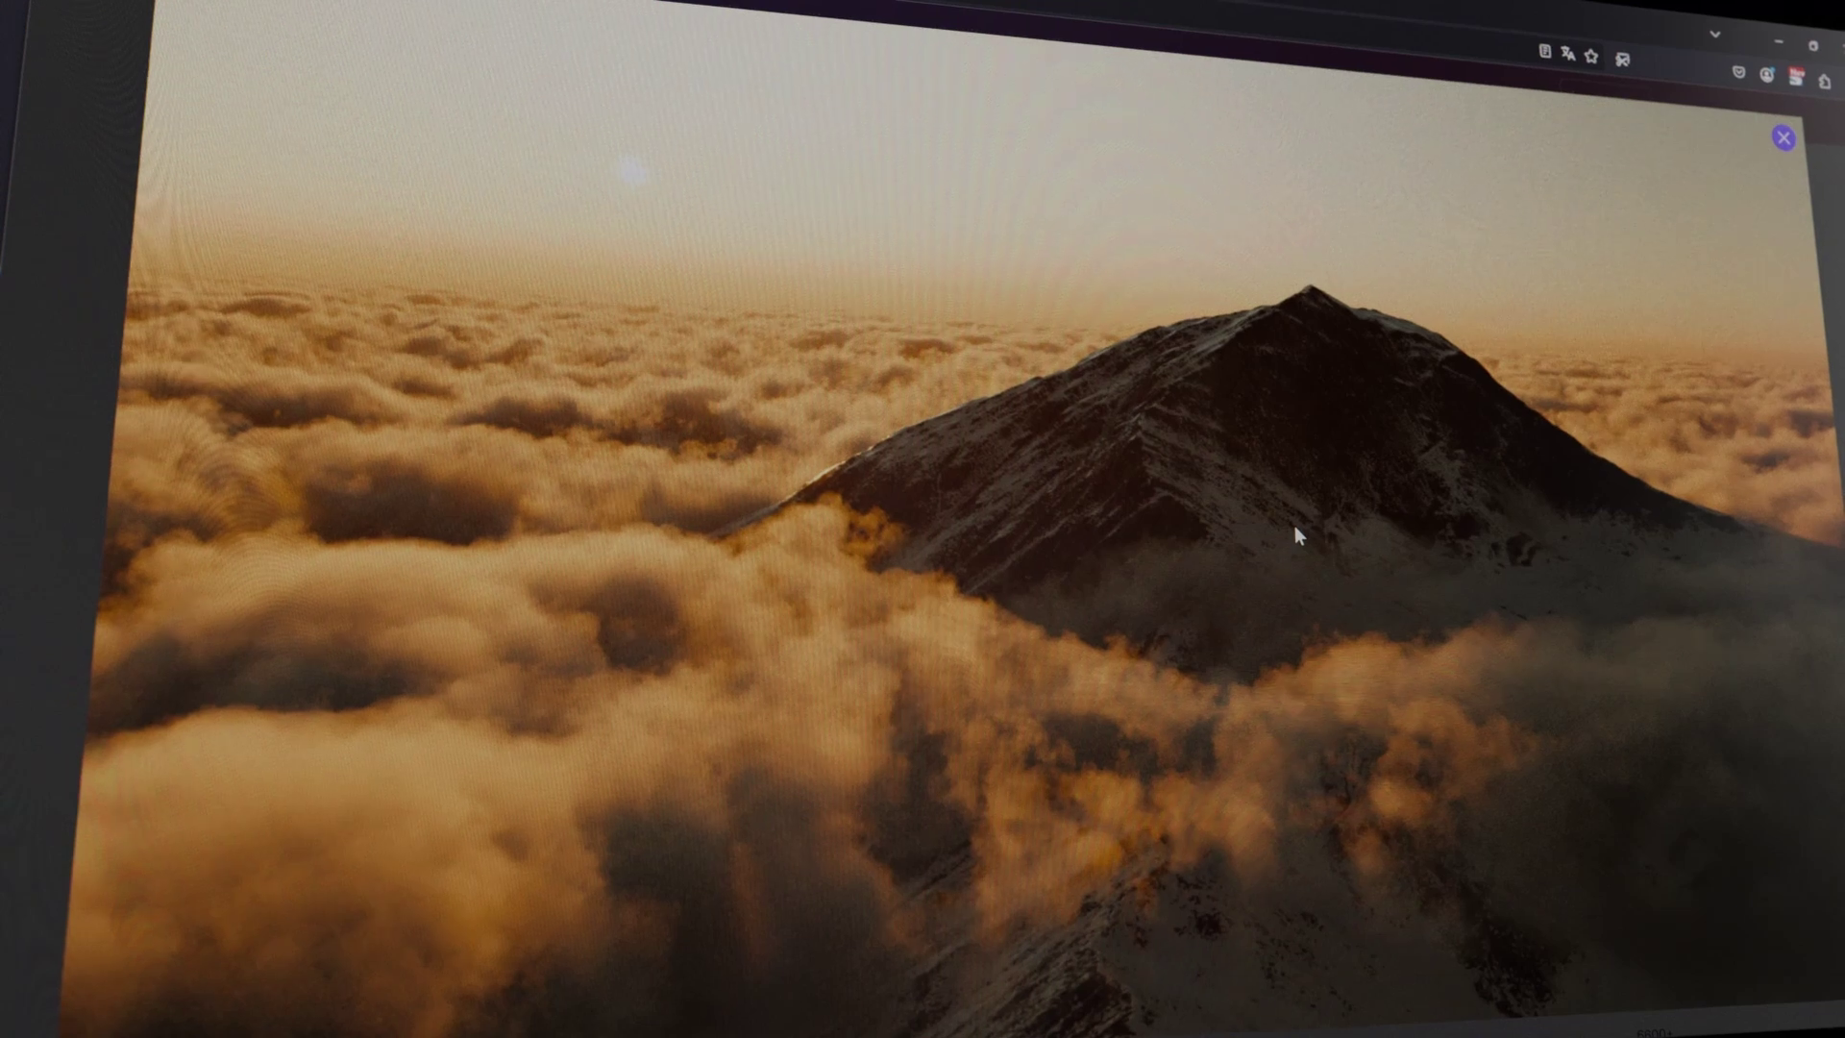
mouse_move(1656, 548)
left_click(1735, 566)
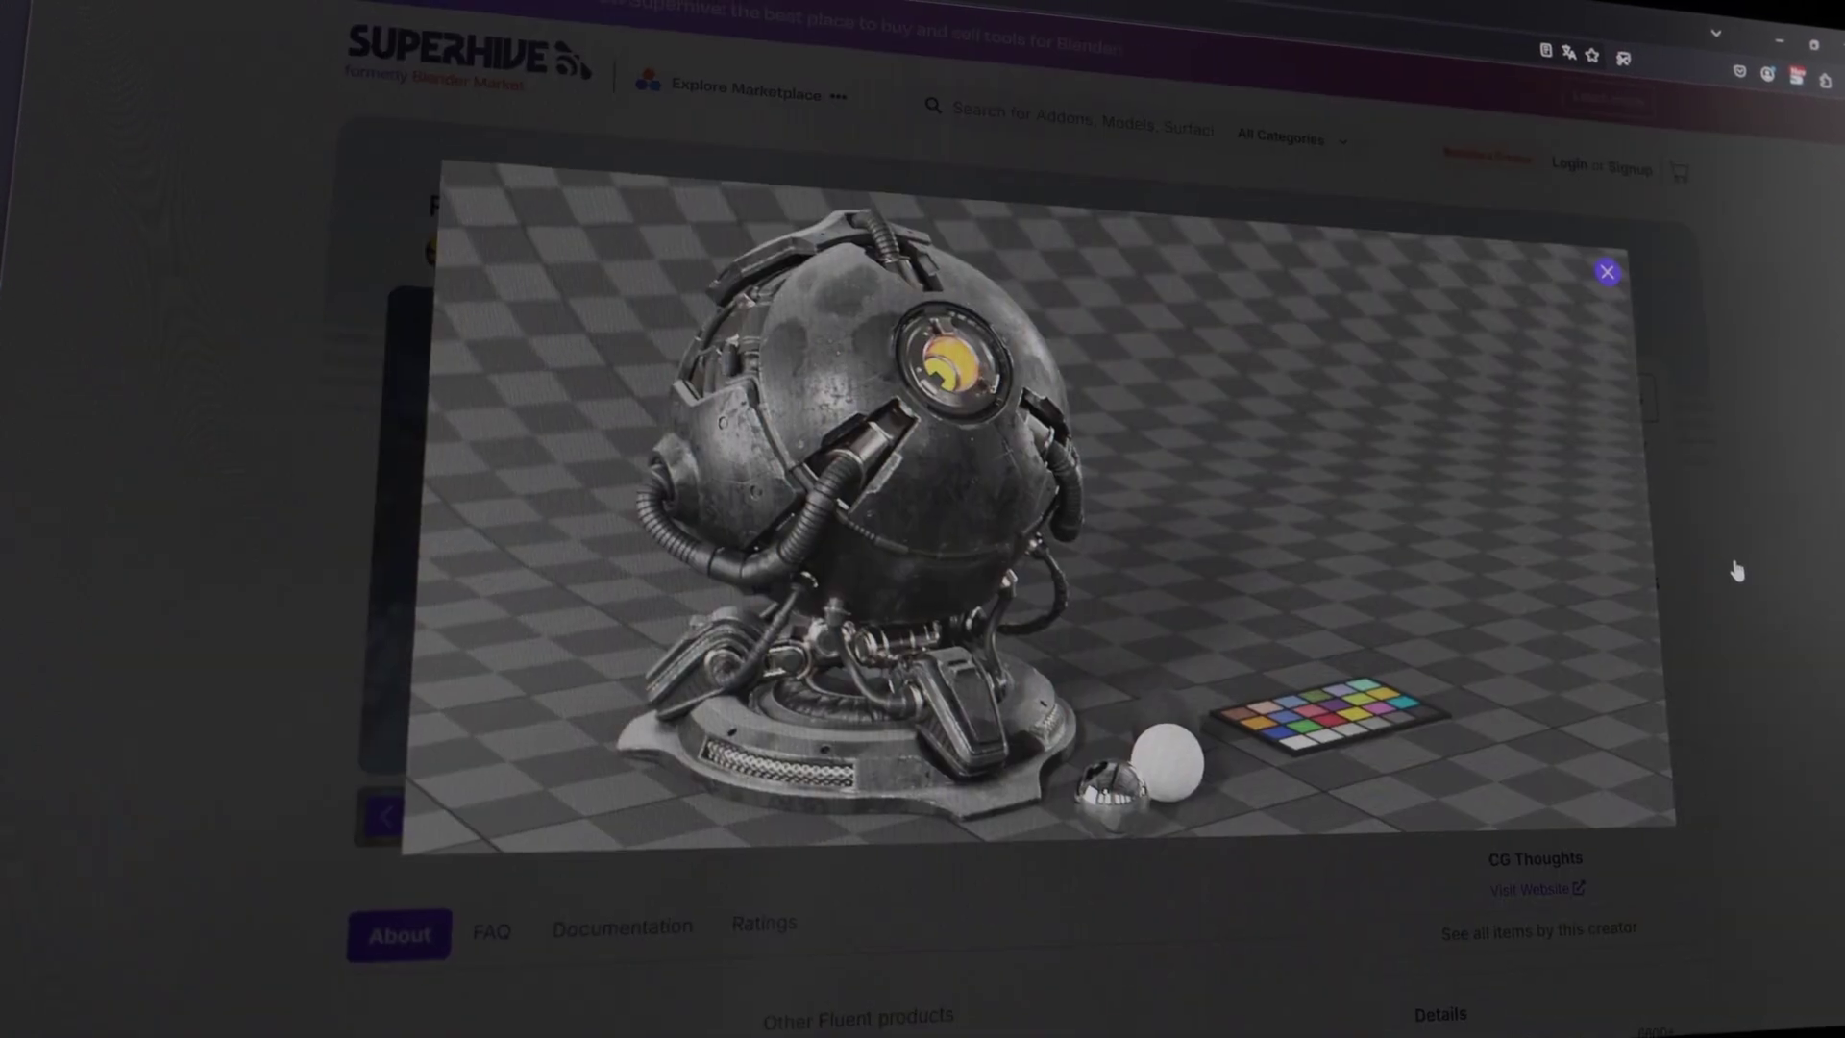
mouse_move(1588, 605)
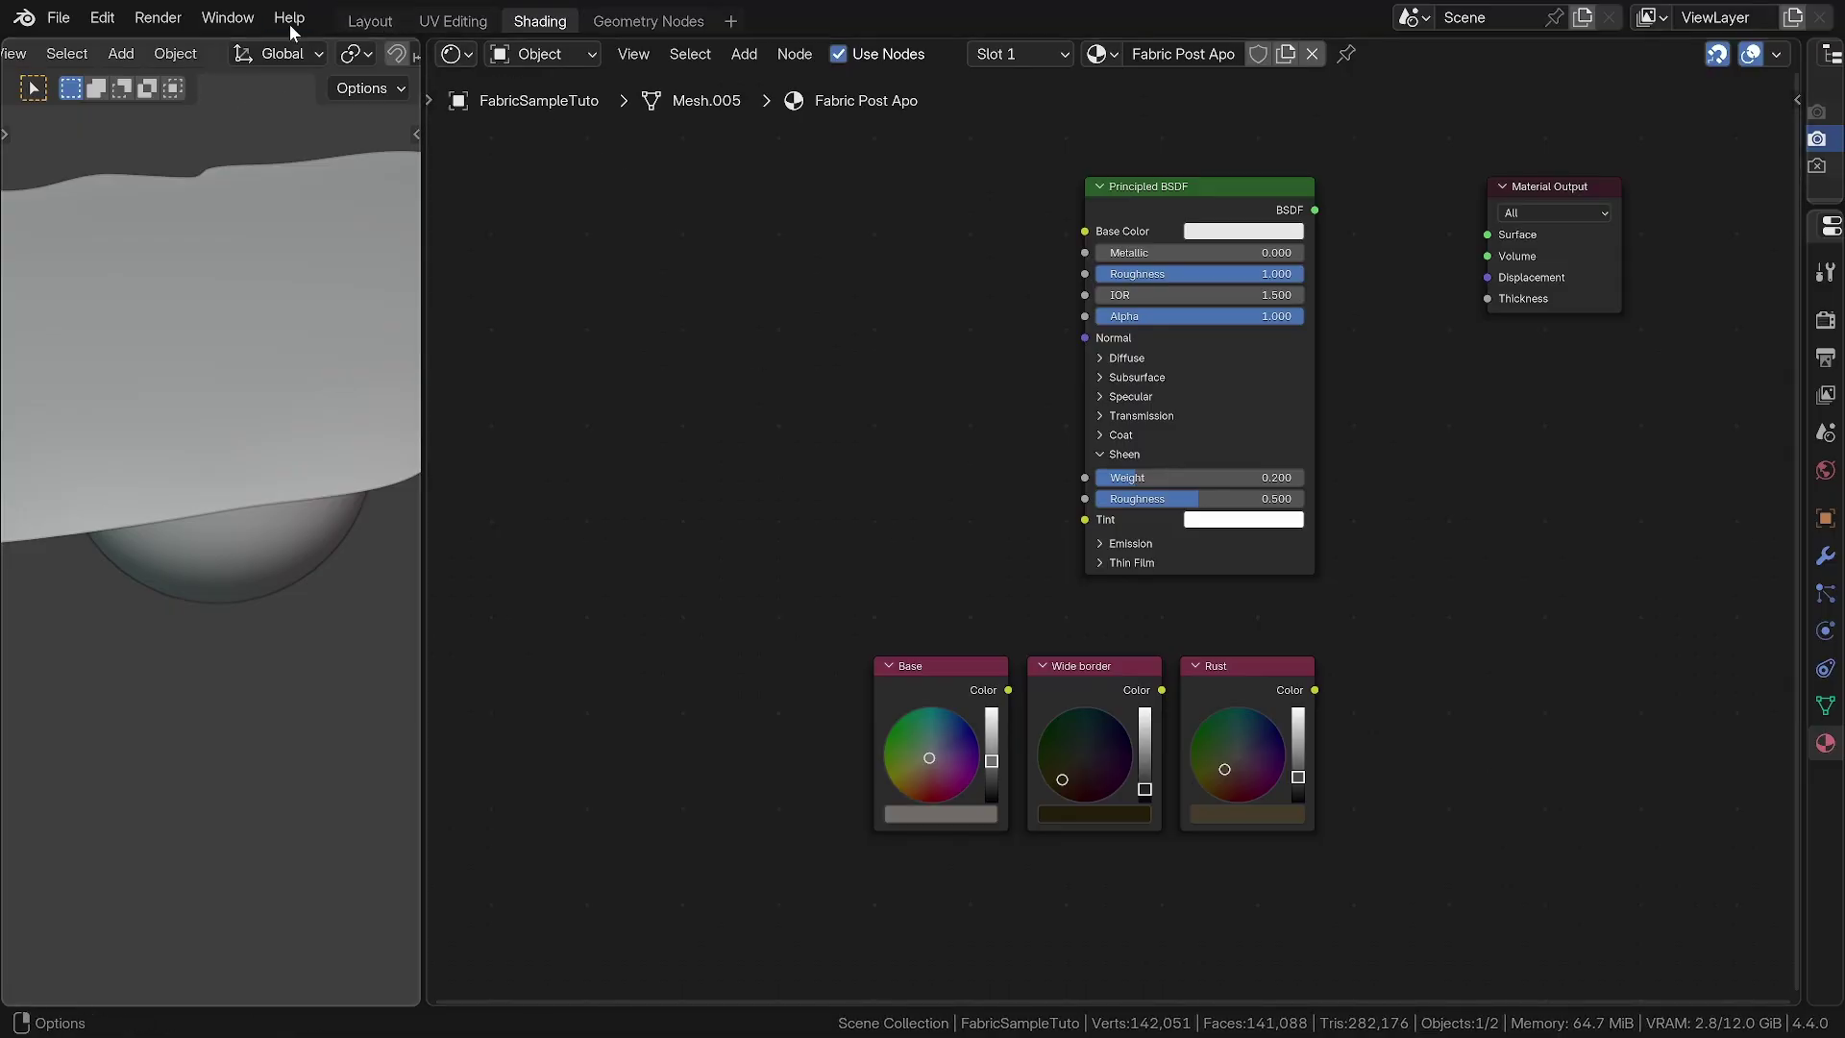
Examine the fabric mesh's shape and UV layout, along with the Materializer bake settings
left_click(375, 21)
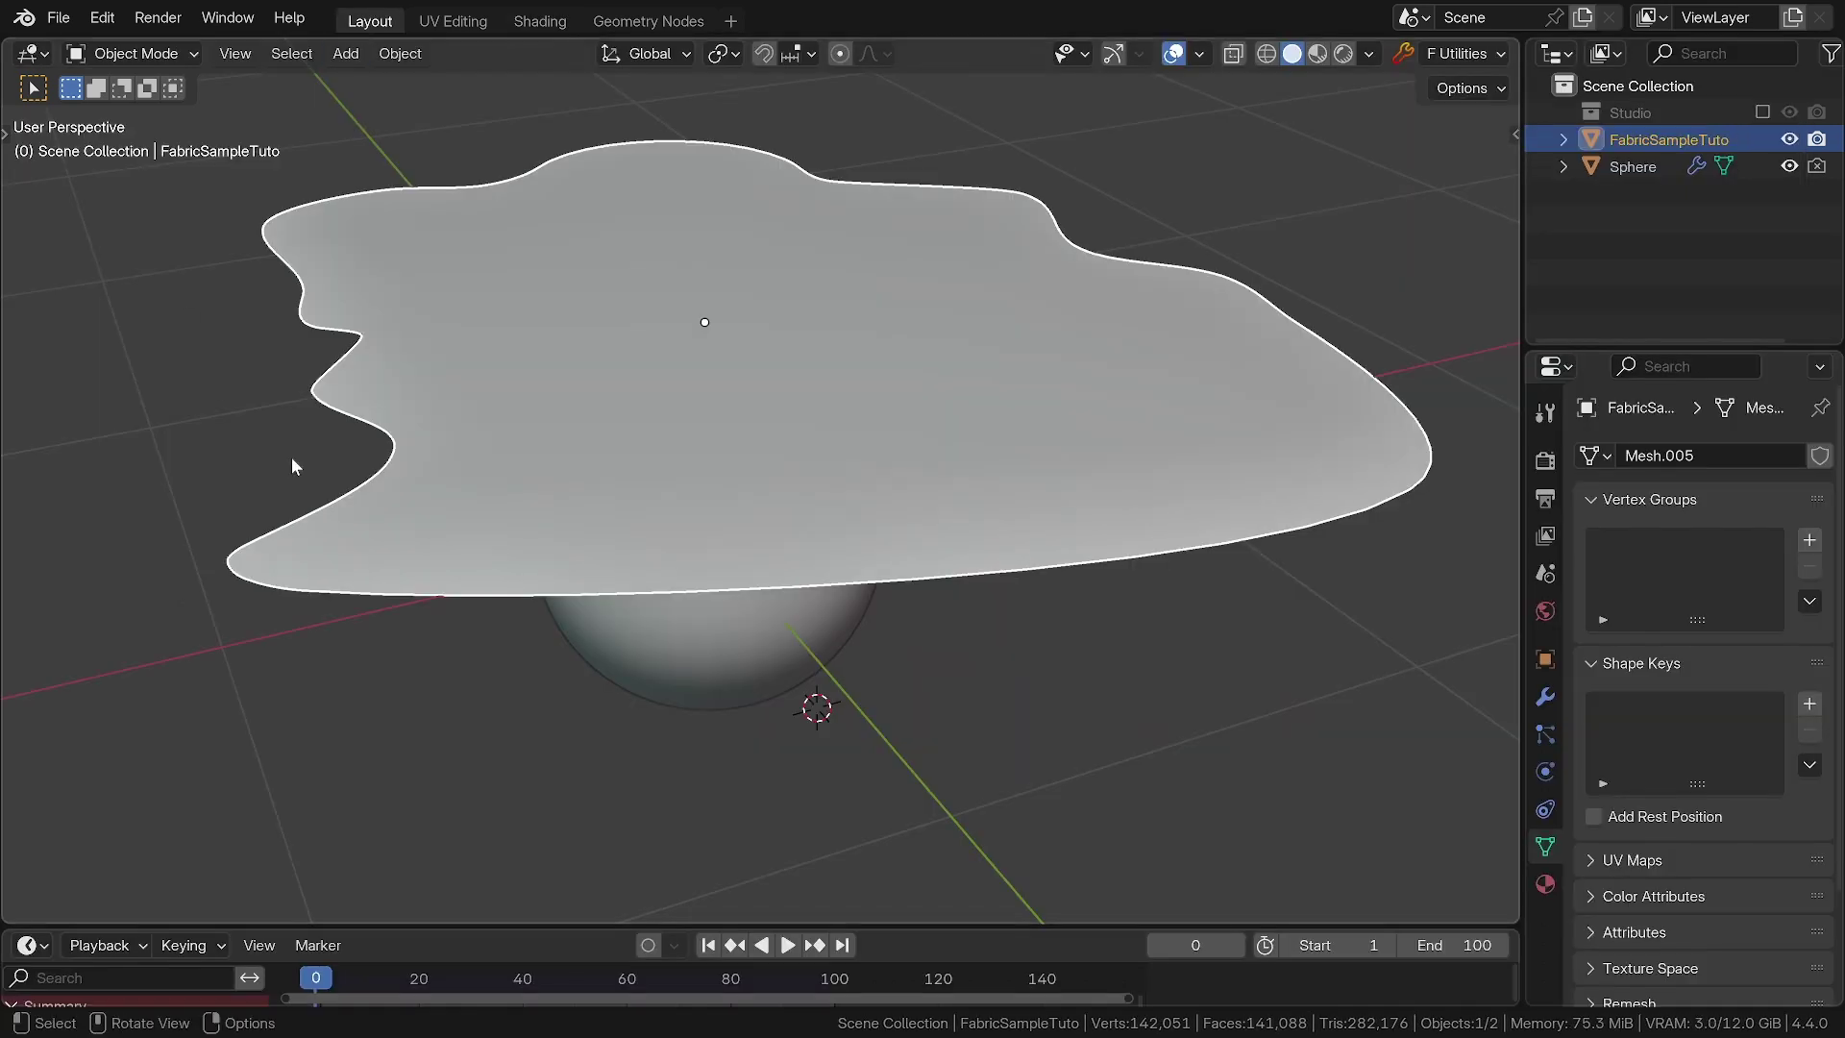
mouse_move(707, 321)
middle_mouse_down()
mouse_move(642, 389)
mouse_move(511, 327)
mouse_move(691, 320)
middle_mouse_up()
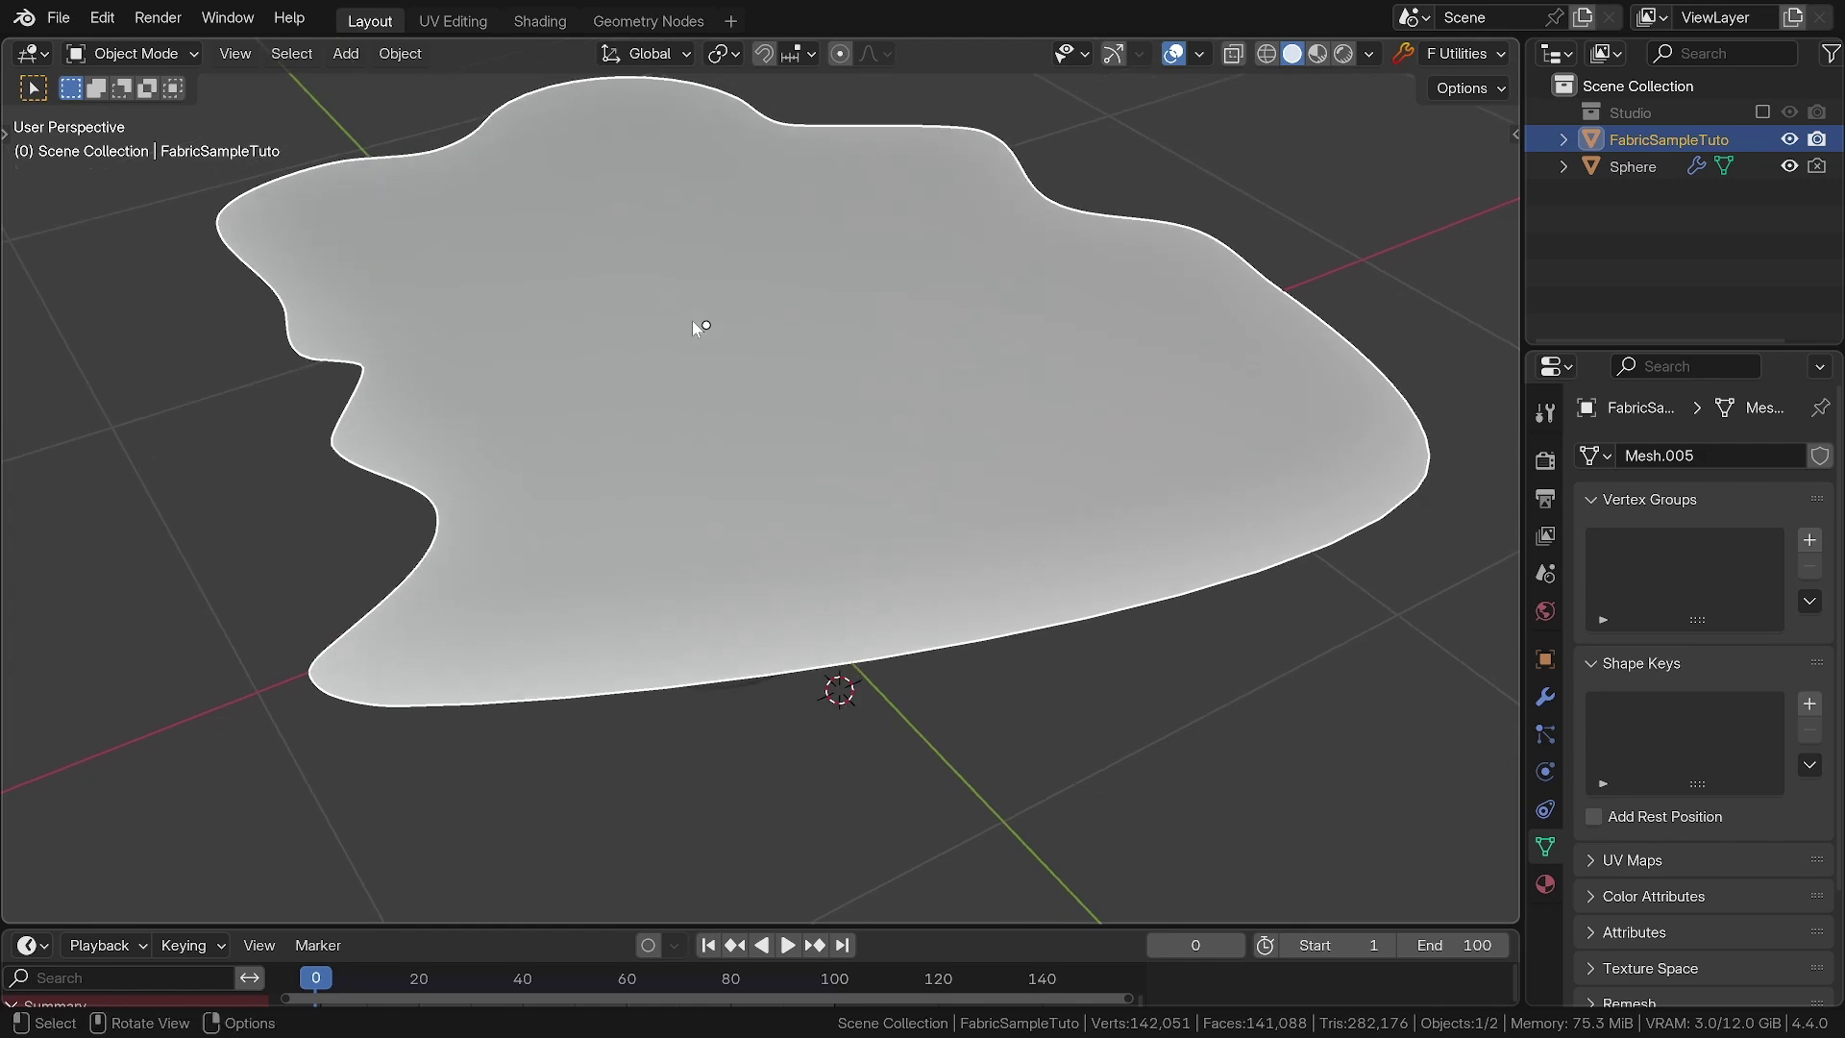
left_click(452, 20)
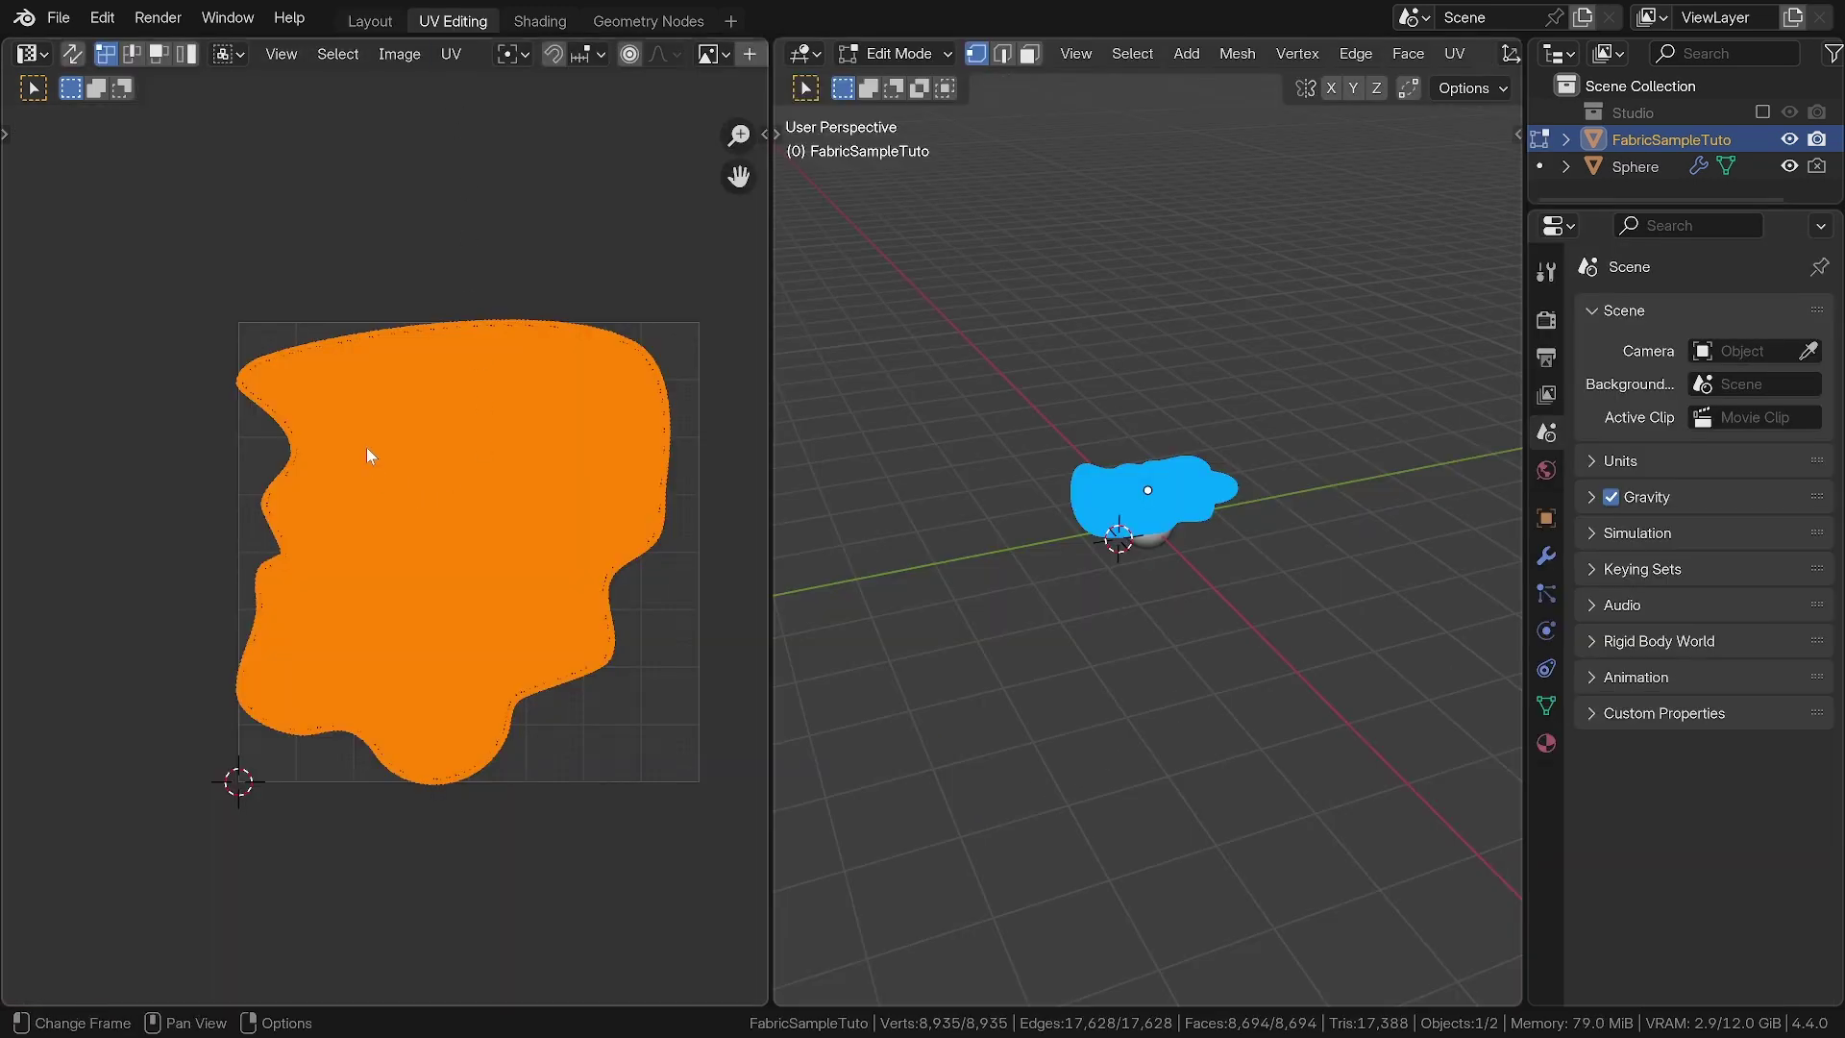
key("2")
middle_click_drag(417, 603, 482, 424, "ctrl")
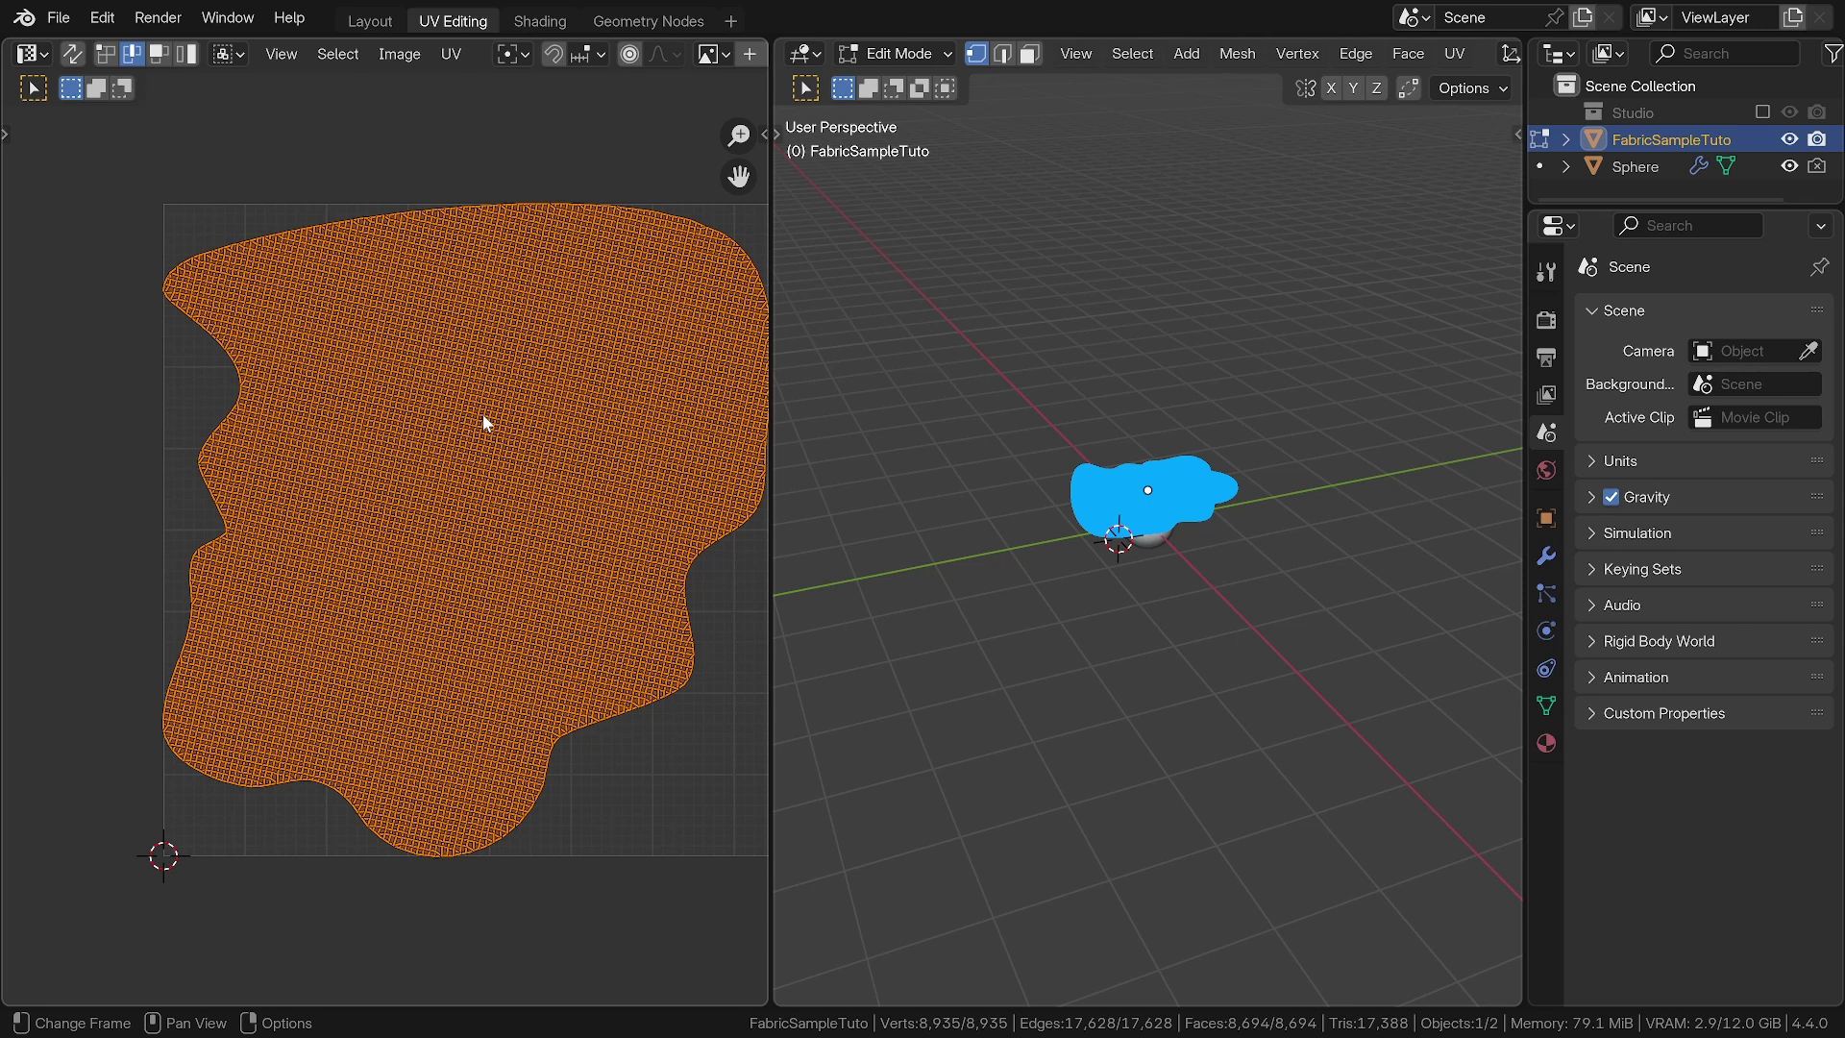
left_click(369, 22)
key("n")
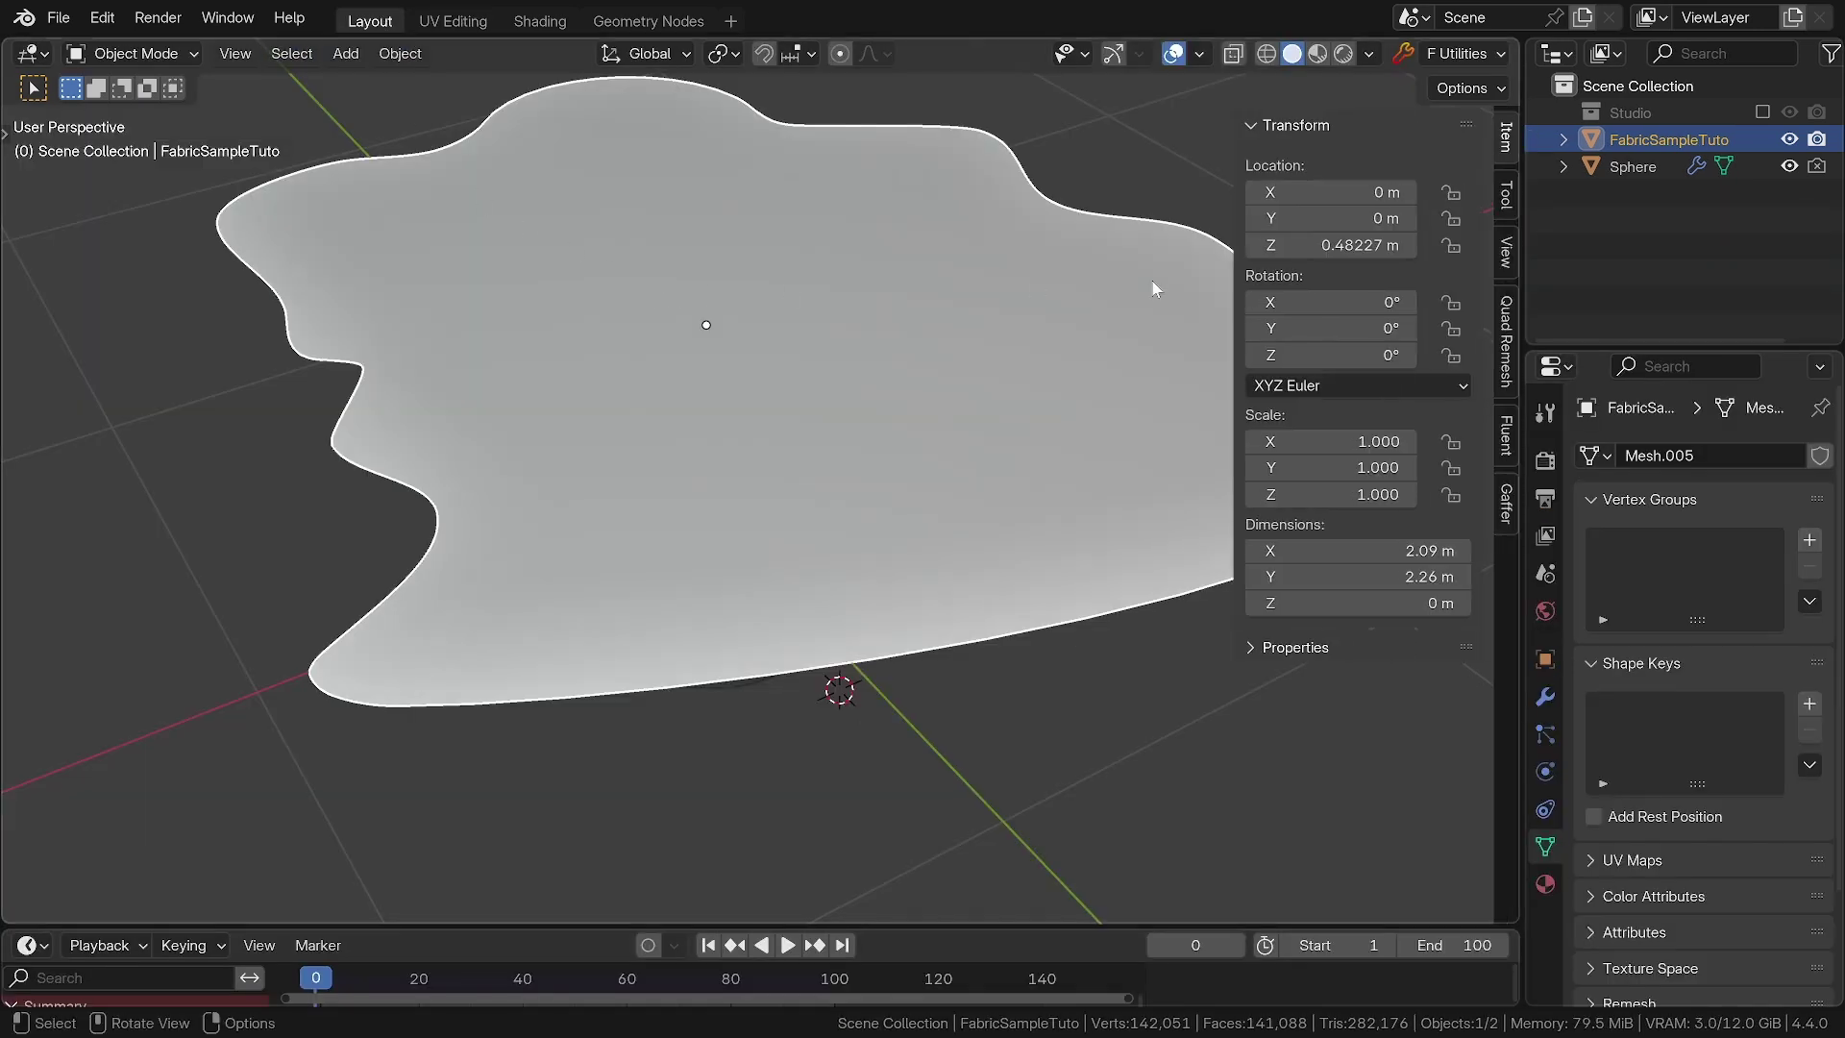
left_click(1508, 437)
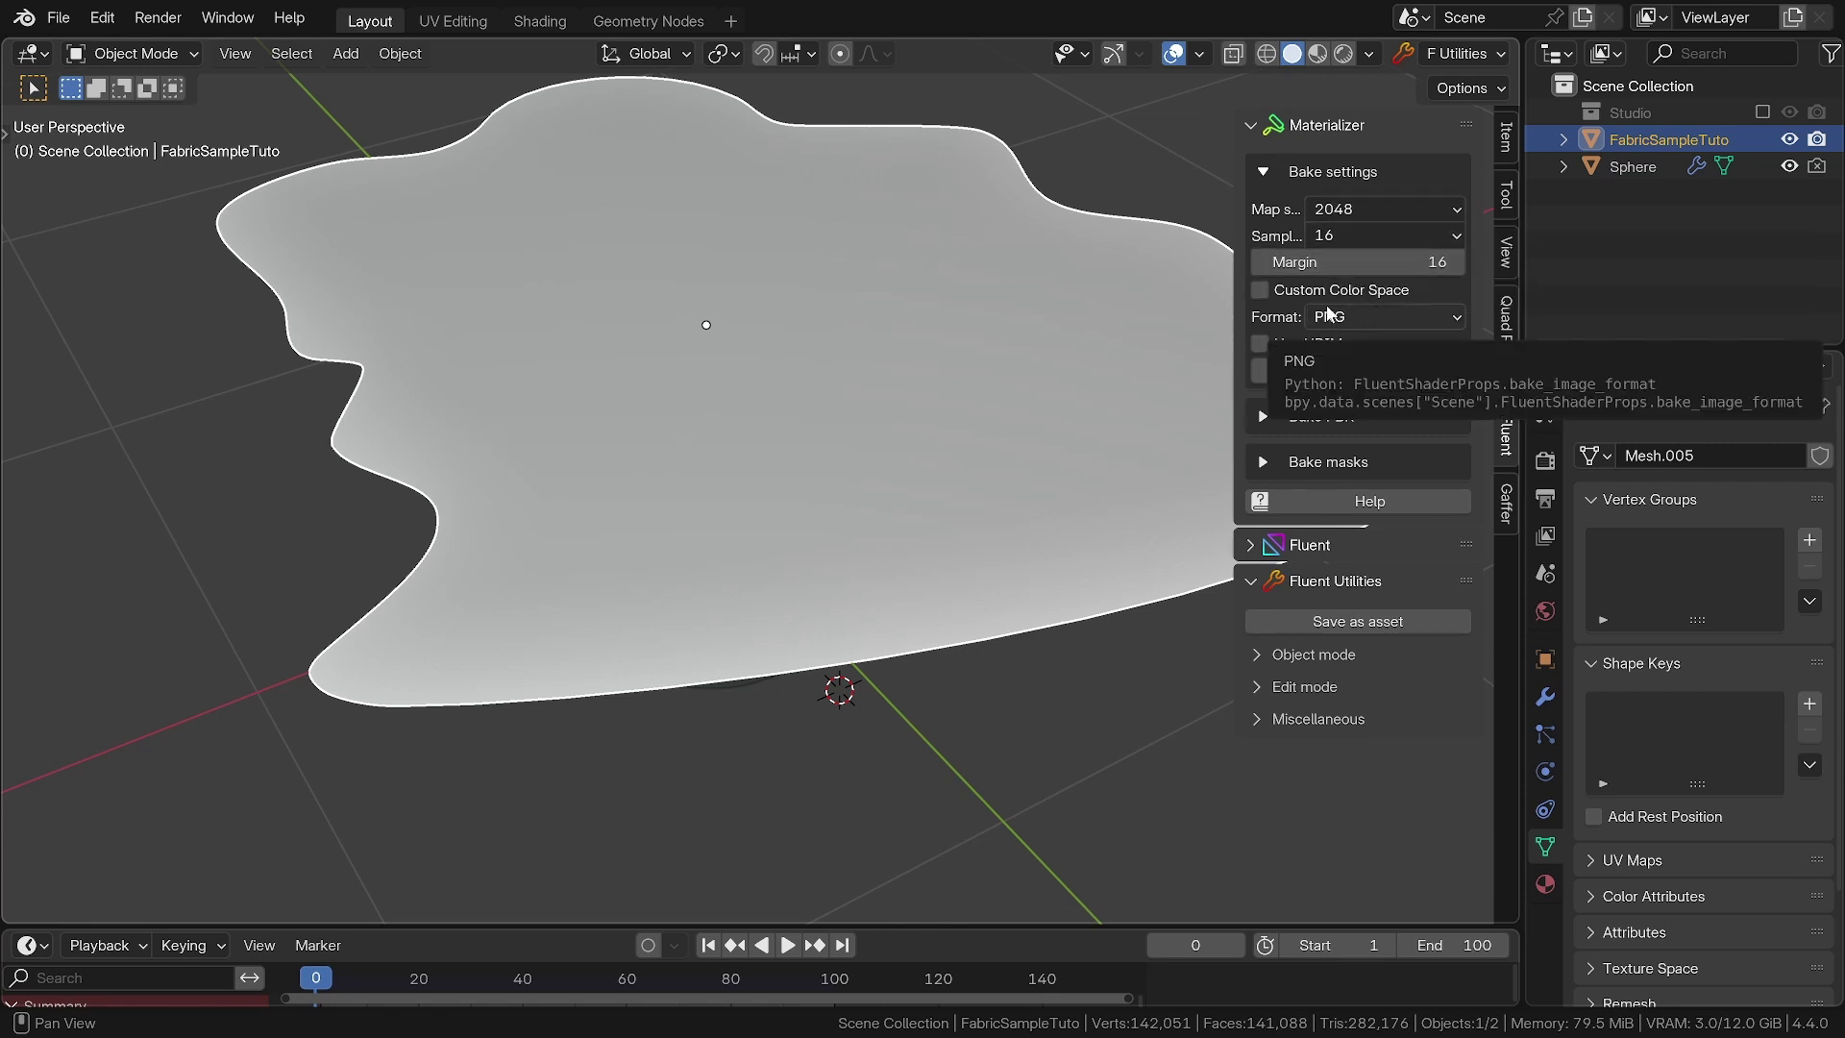
key("n")
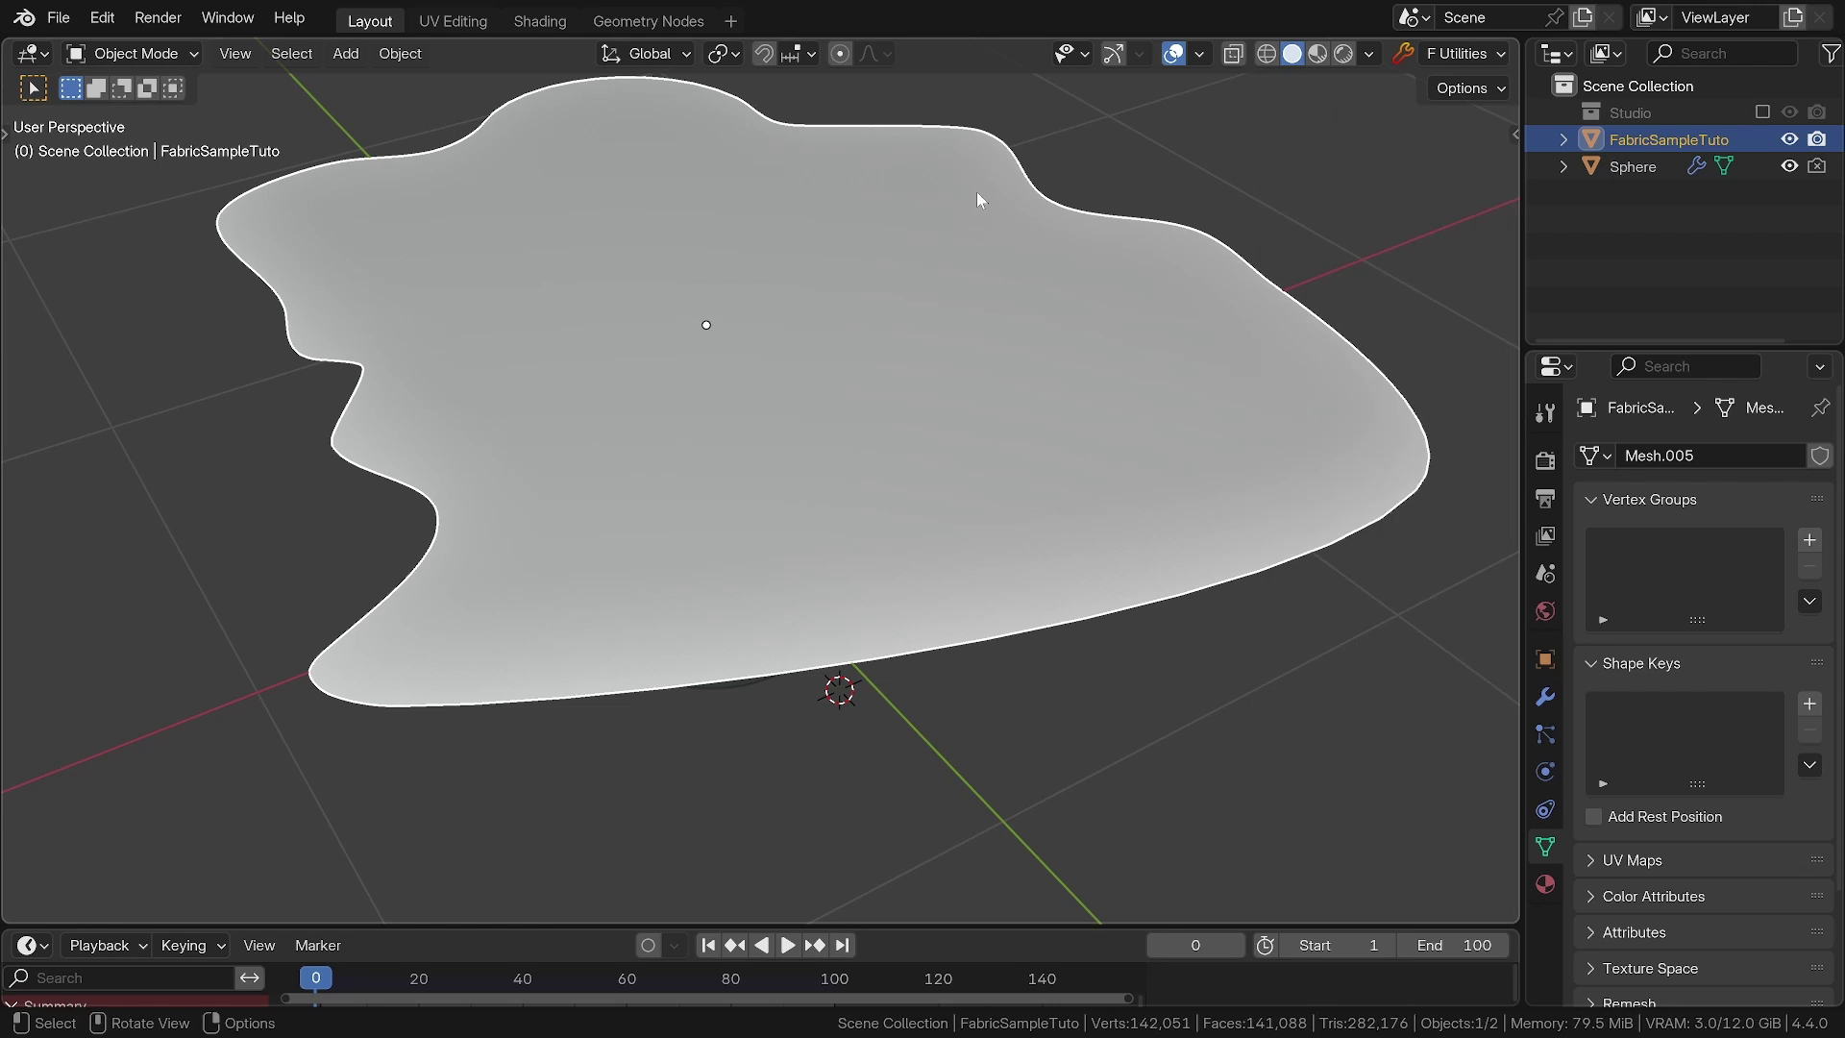
Add a Plane Borders mask to the Fabric Post Apo material and preview it on the fabric
left_click(539, 21)
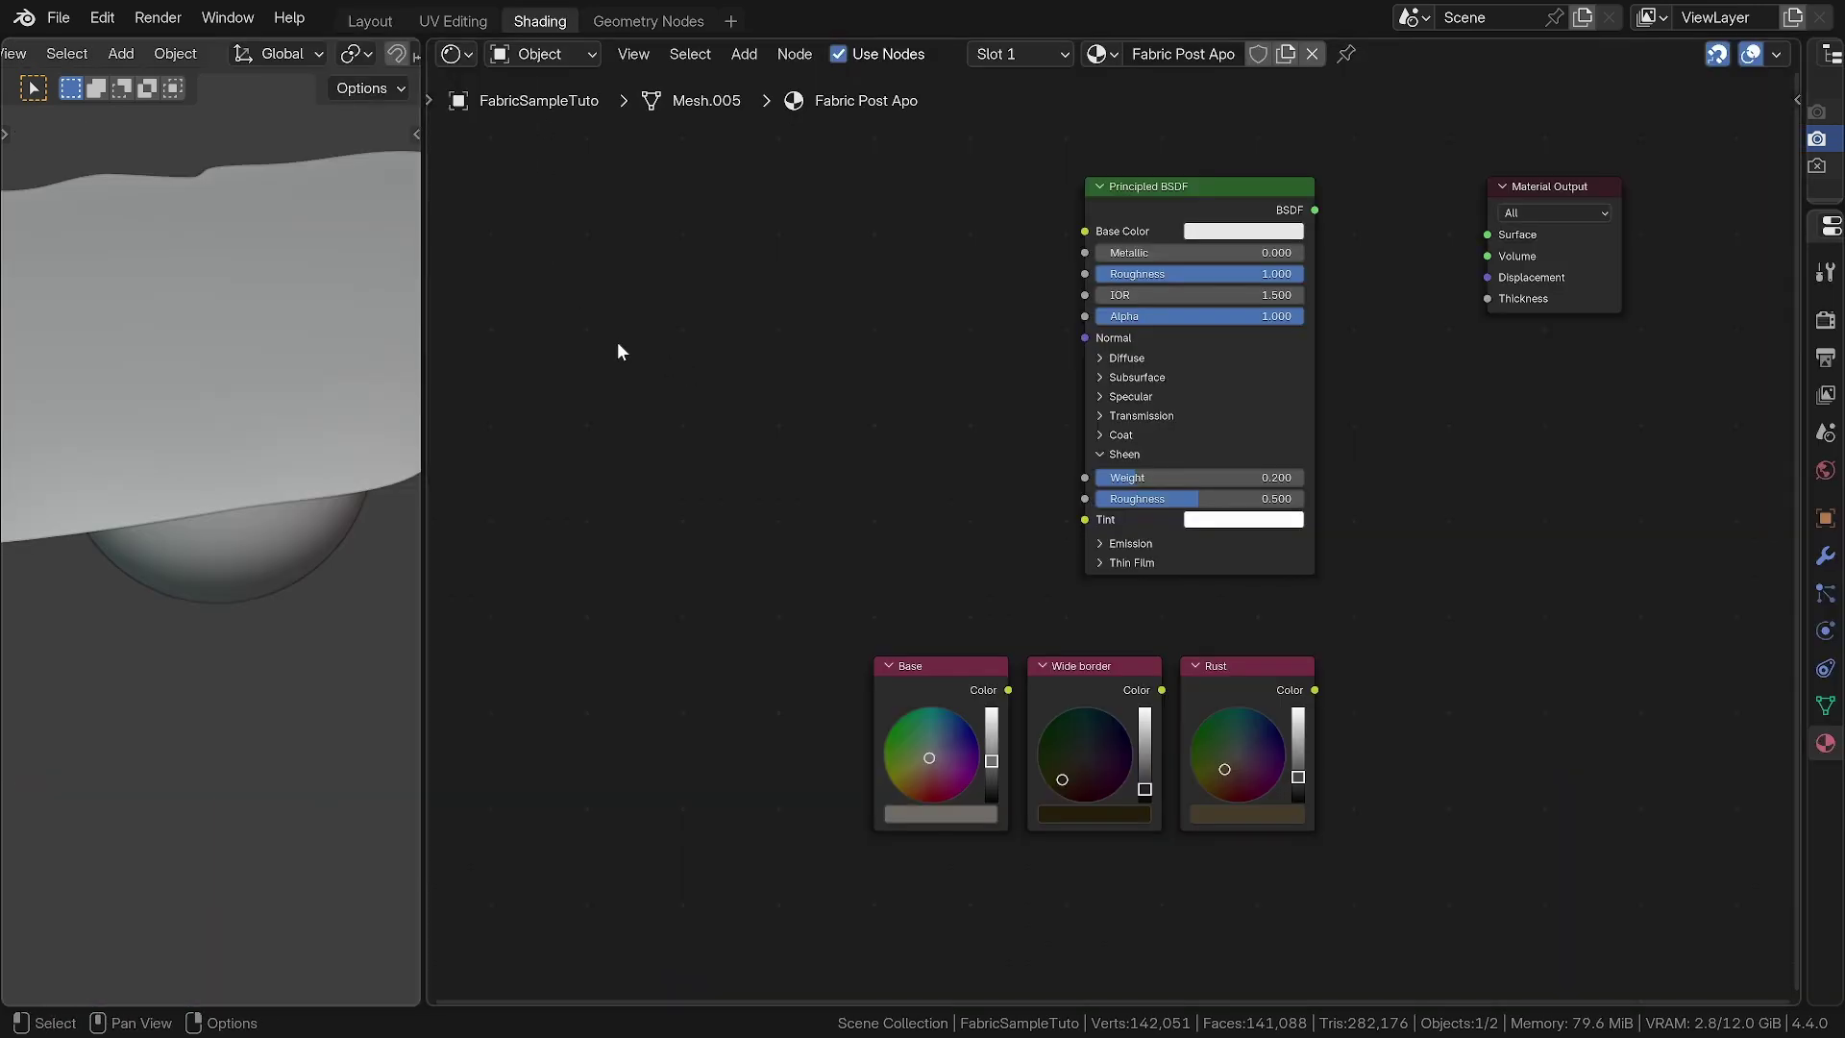
key("f")
mouse_move(844, 309)
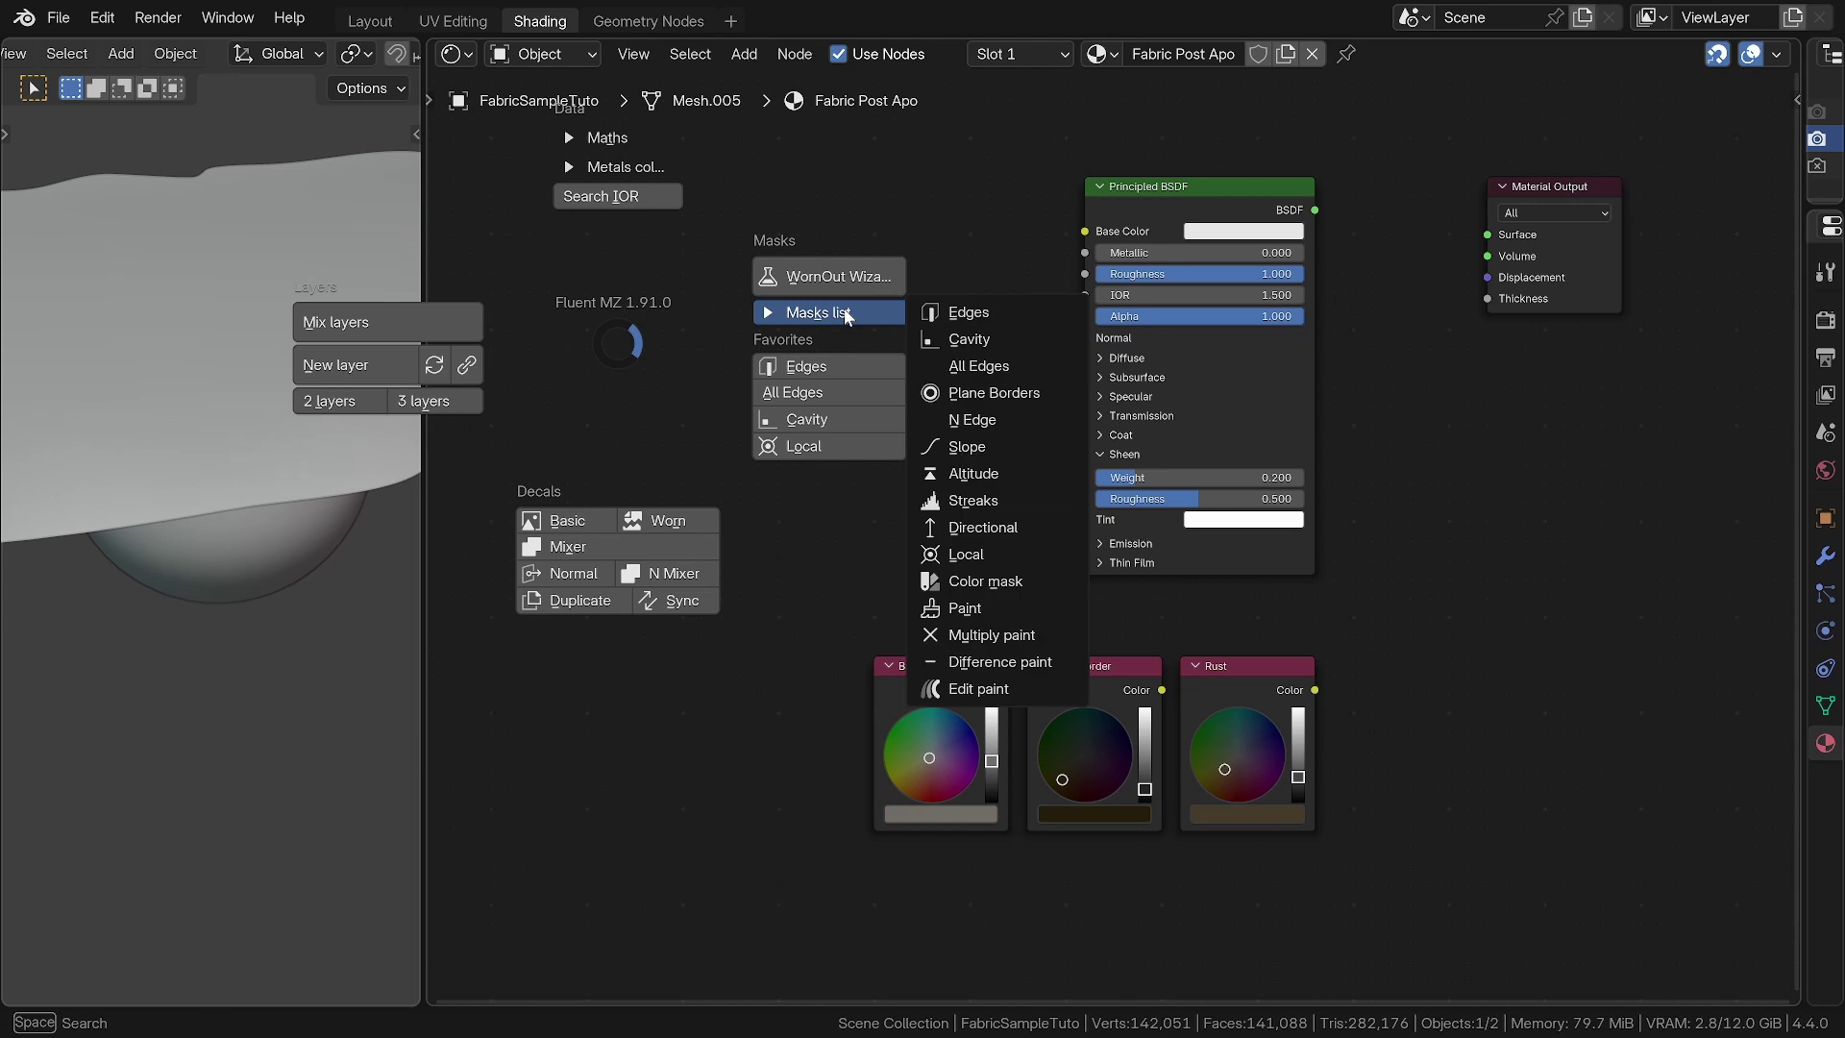
left_click(1064, 392)
left_click(926, 452)
left_click_drag(926, 452, 690, 294)
left_click(690, 294, "ctrl+shift")
middle_click_drag(252, 332, 258, 549)
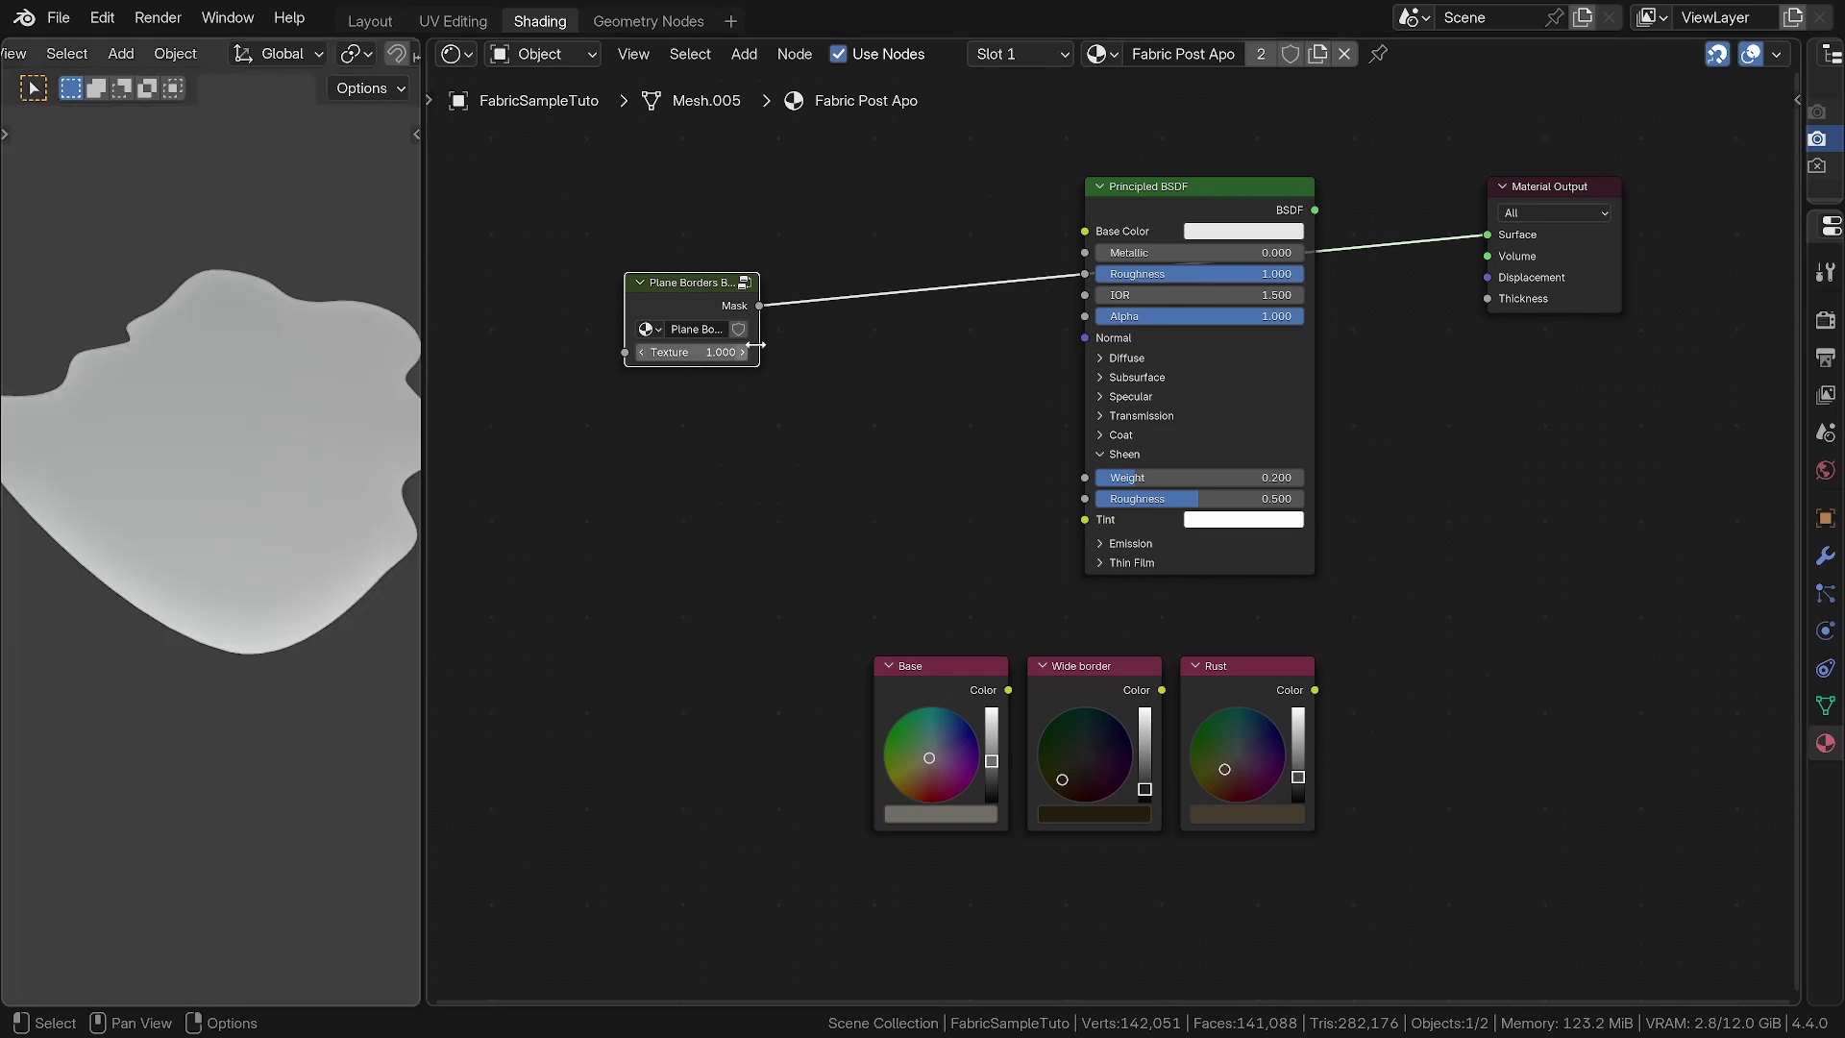
Move the Plane Borders mask node down beside the Base color node
scroll(828, 353, "down", 1)
left_click_drag(701, 317, 775, 672)
middle_click_drag(794, 450, 884, 503)
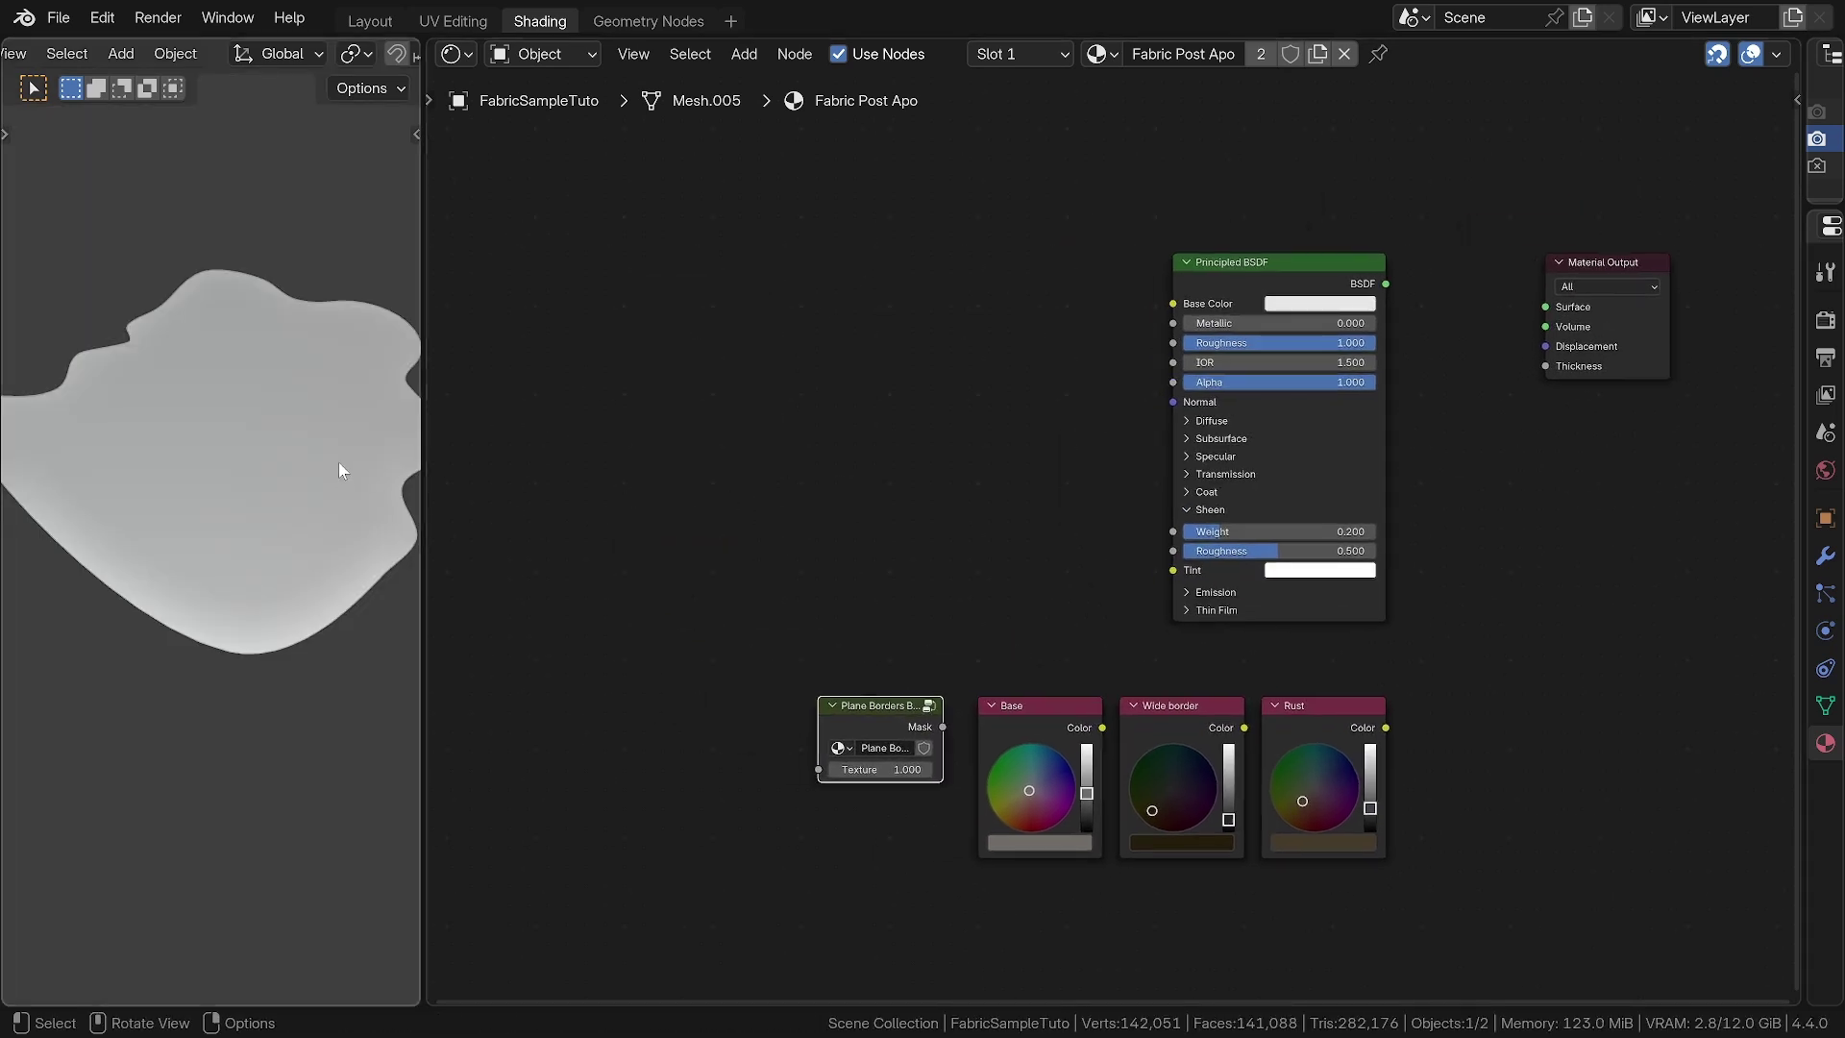
Play the cloth simulation to drape the fabric over the sphere, and stop the playback
left_click(360, 23)
middle_click_drag(447, 231, 666, 536)
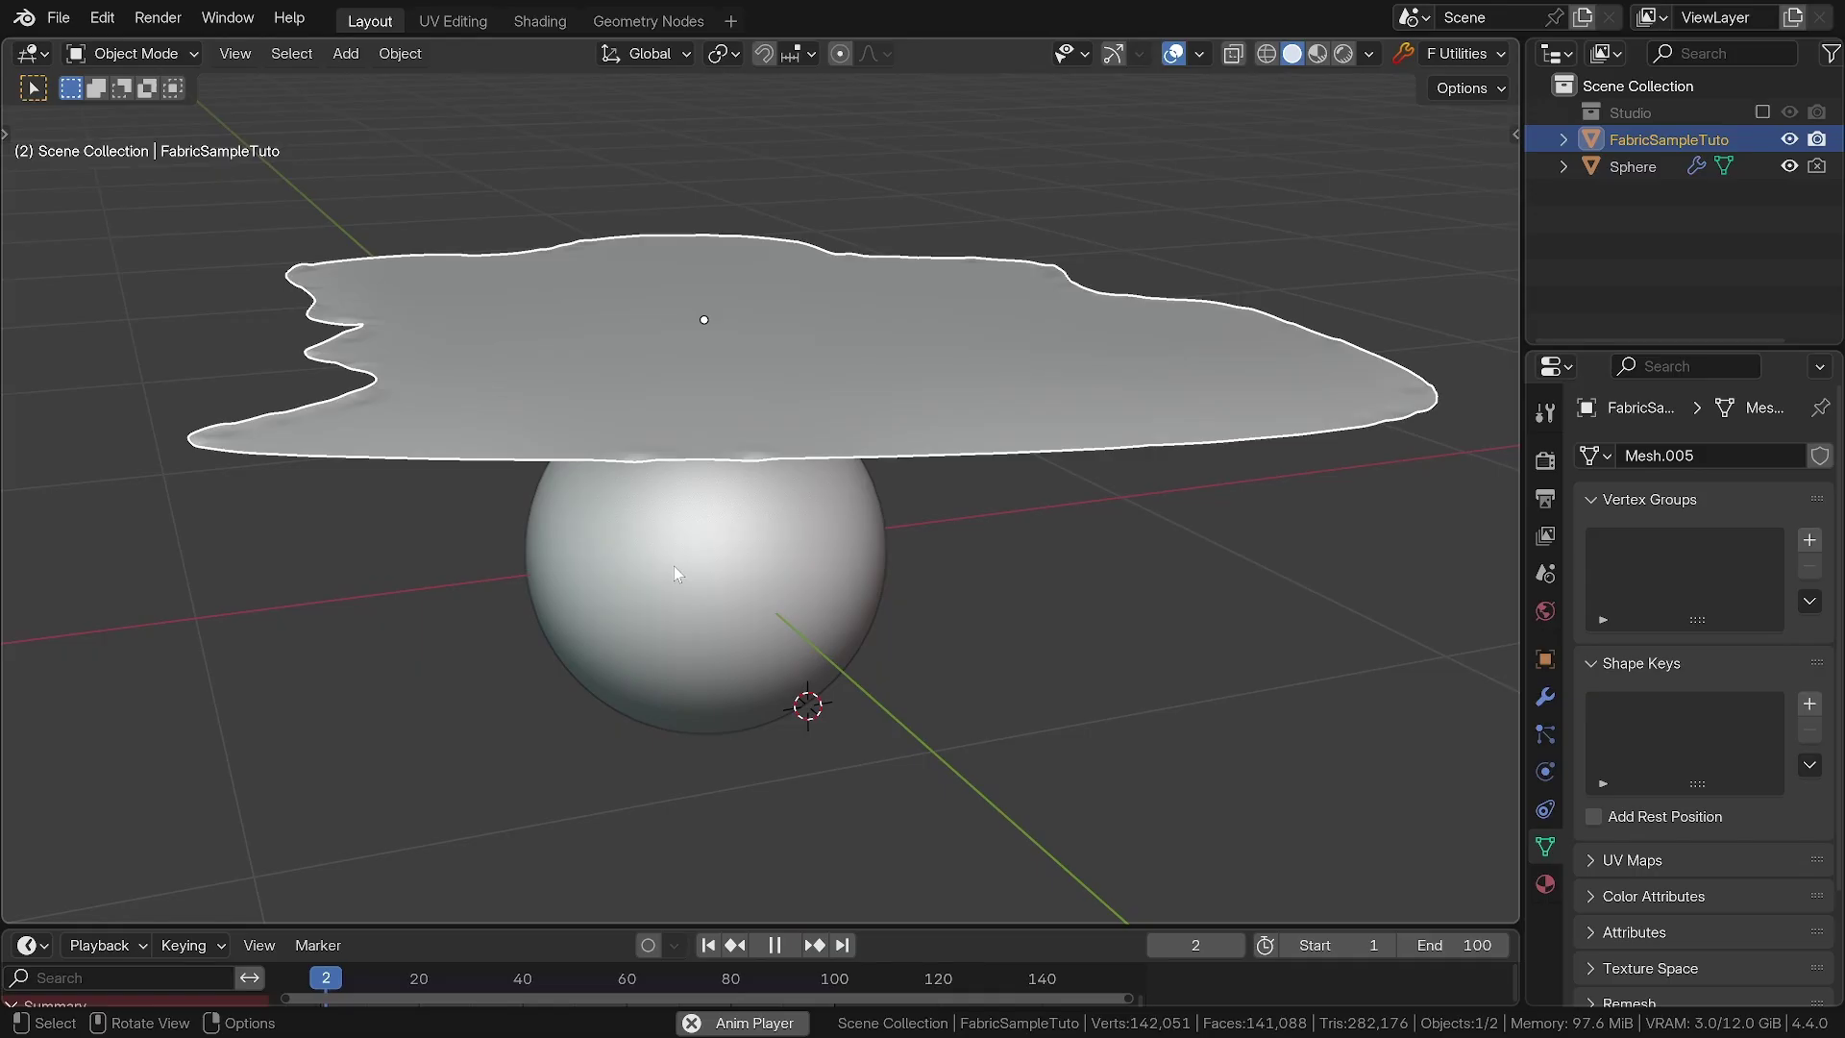
key("space")
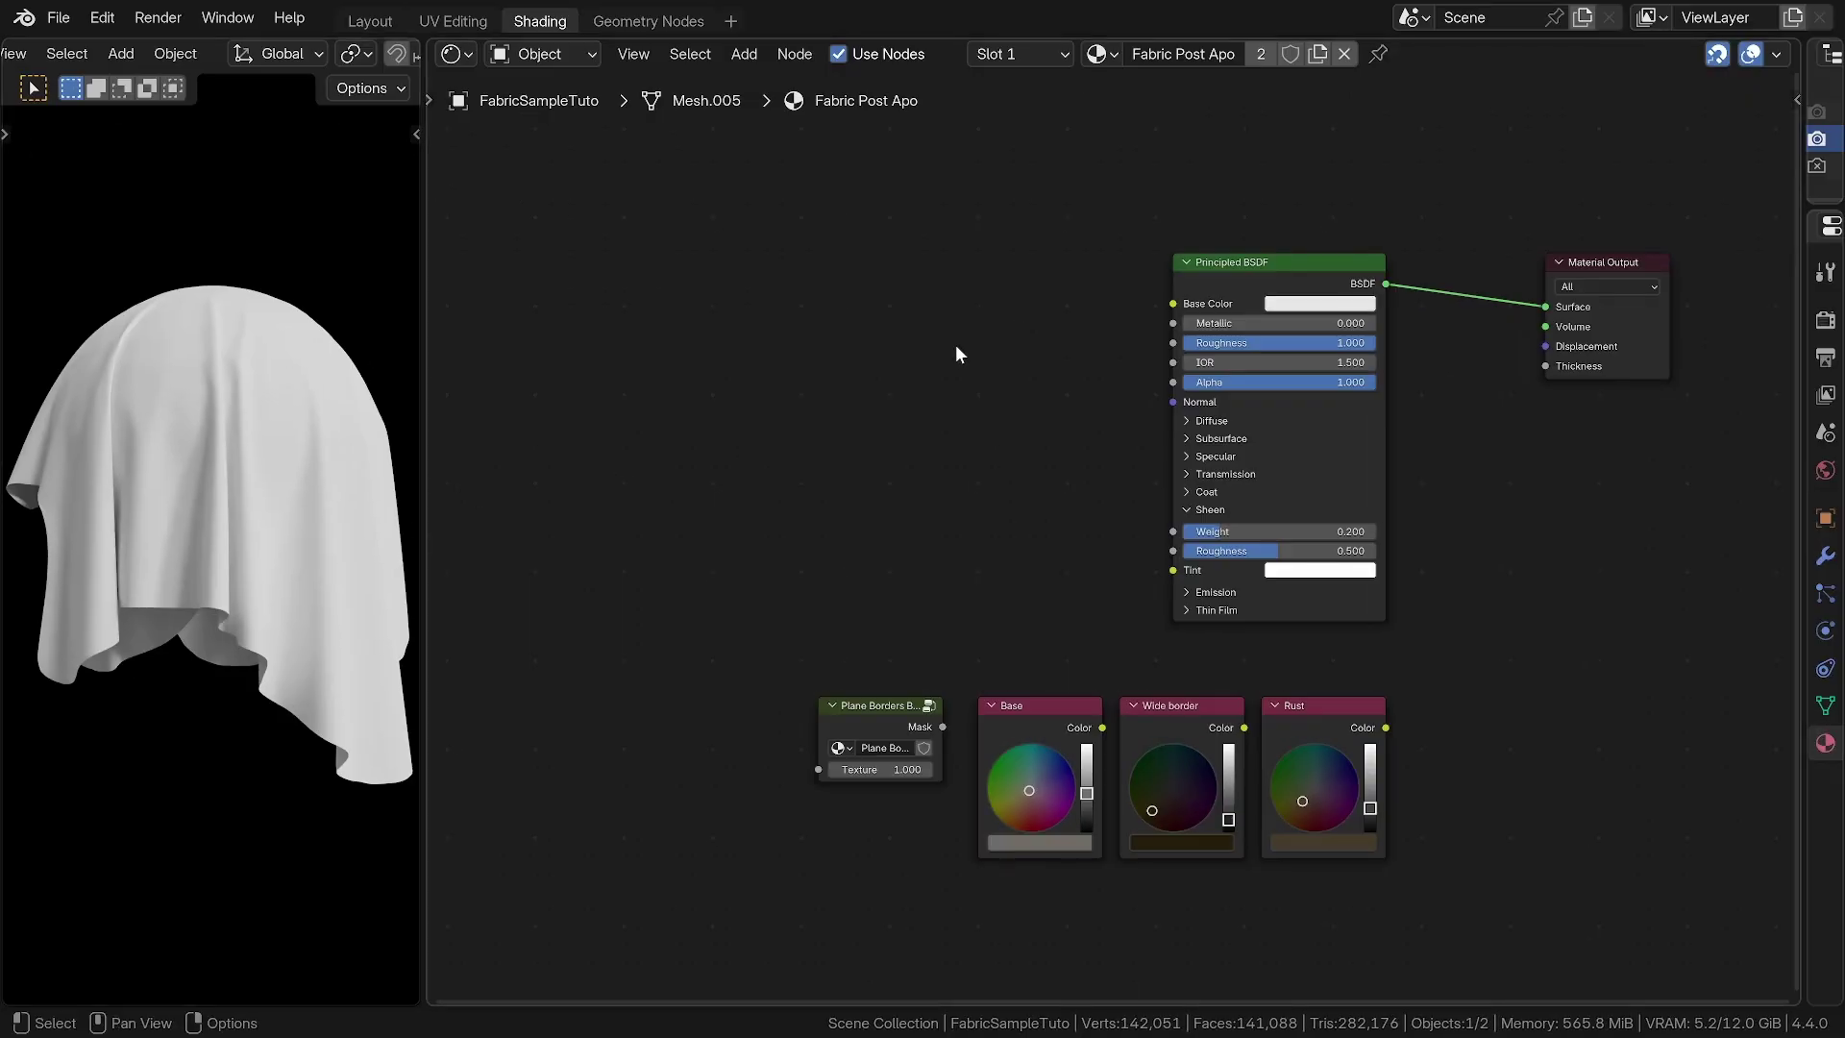
Add the Polyester node from the Fabric section of the Fluent library and place it before the Principled BSDF
key("shift+a")
key("Escape")
key("n")
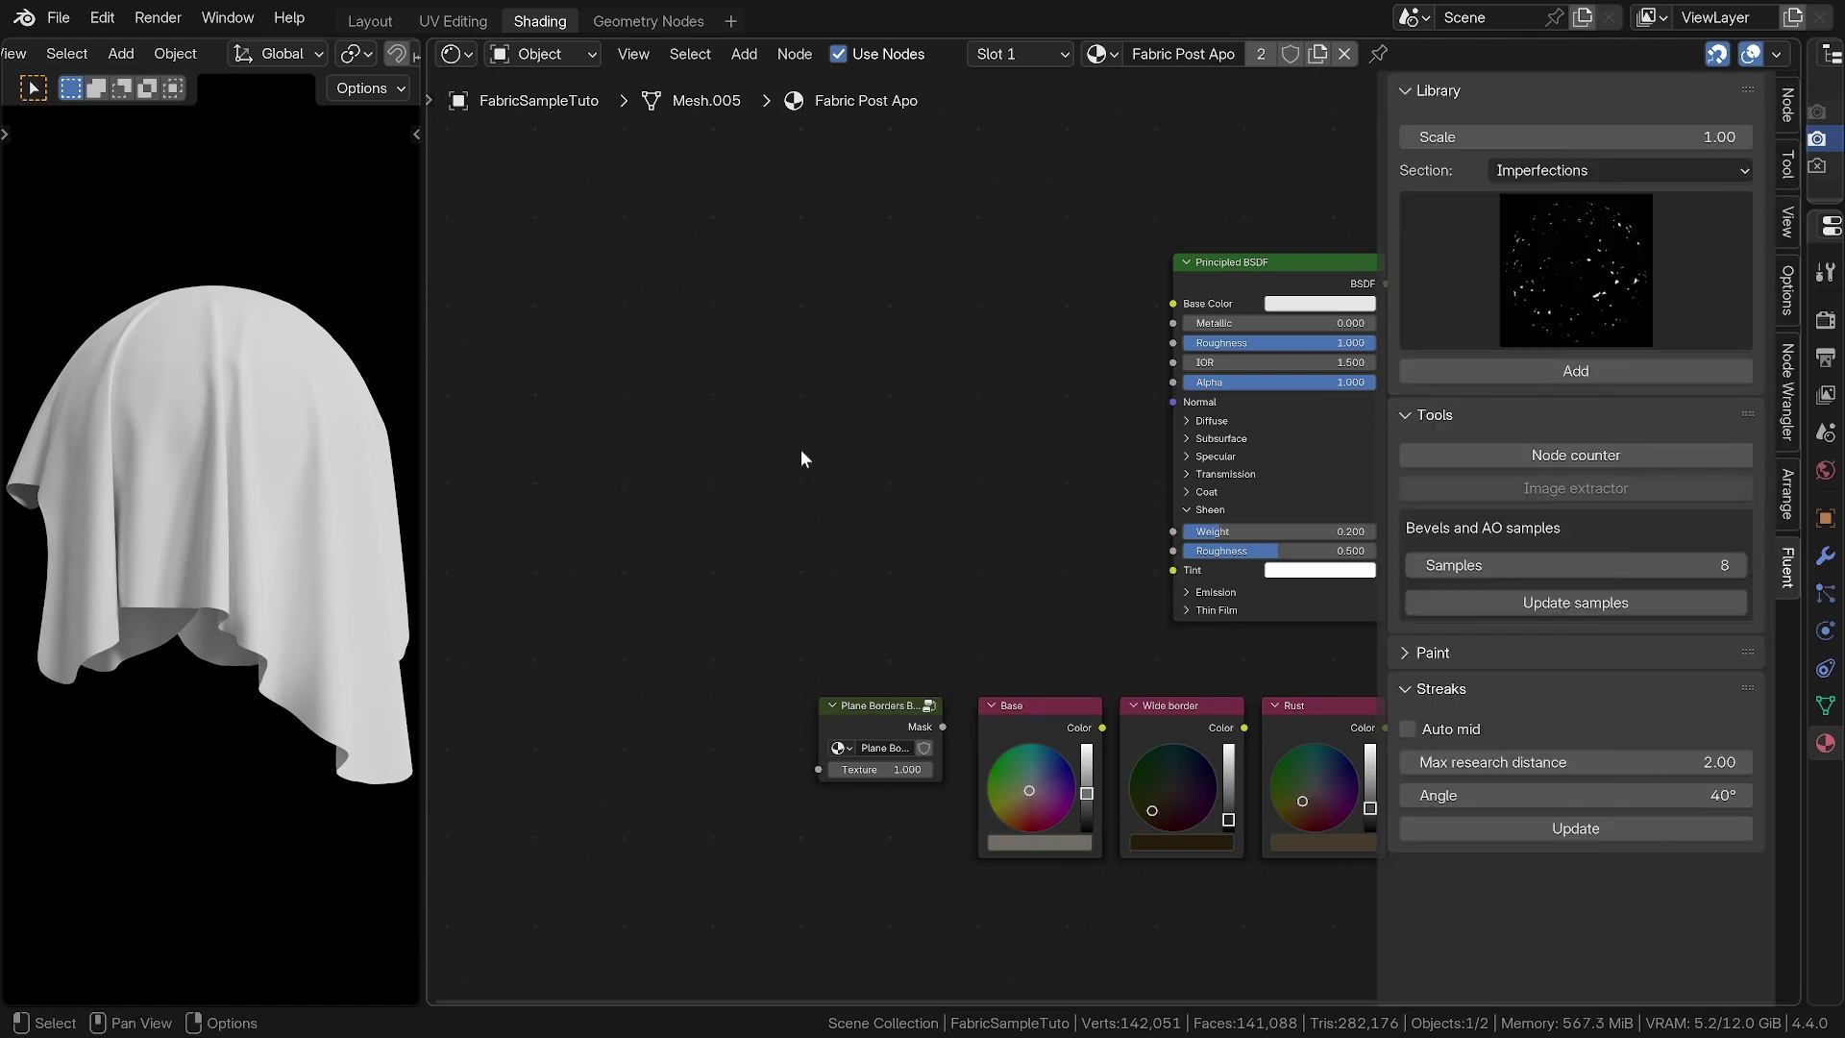
left_click(1605, 168)
left_click(1566, 375)
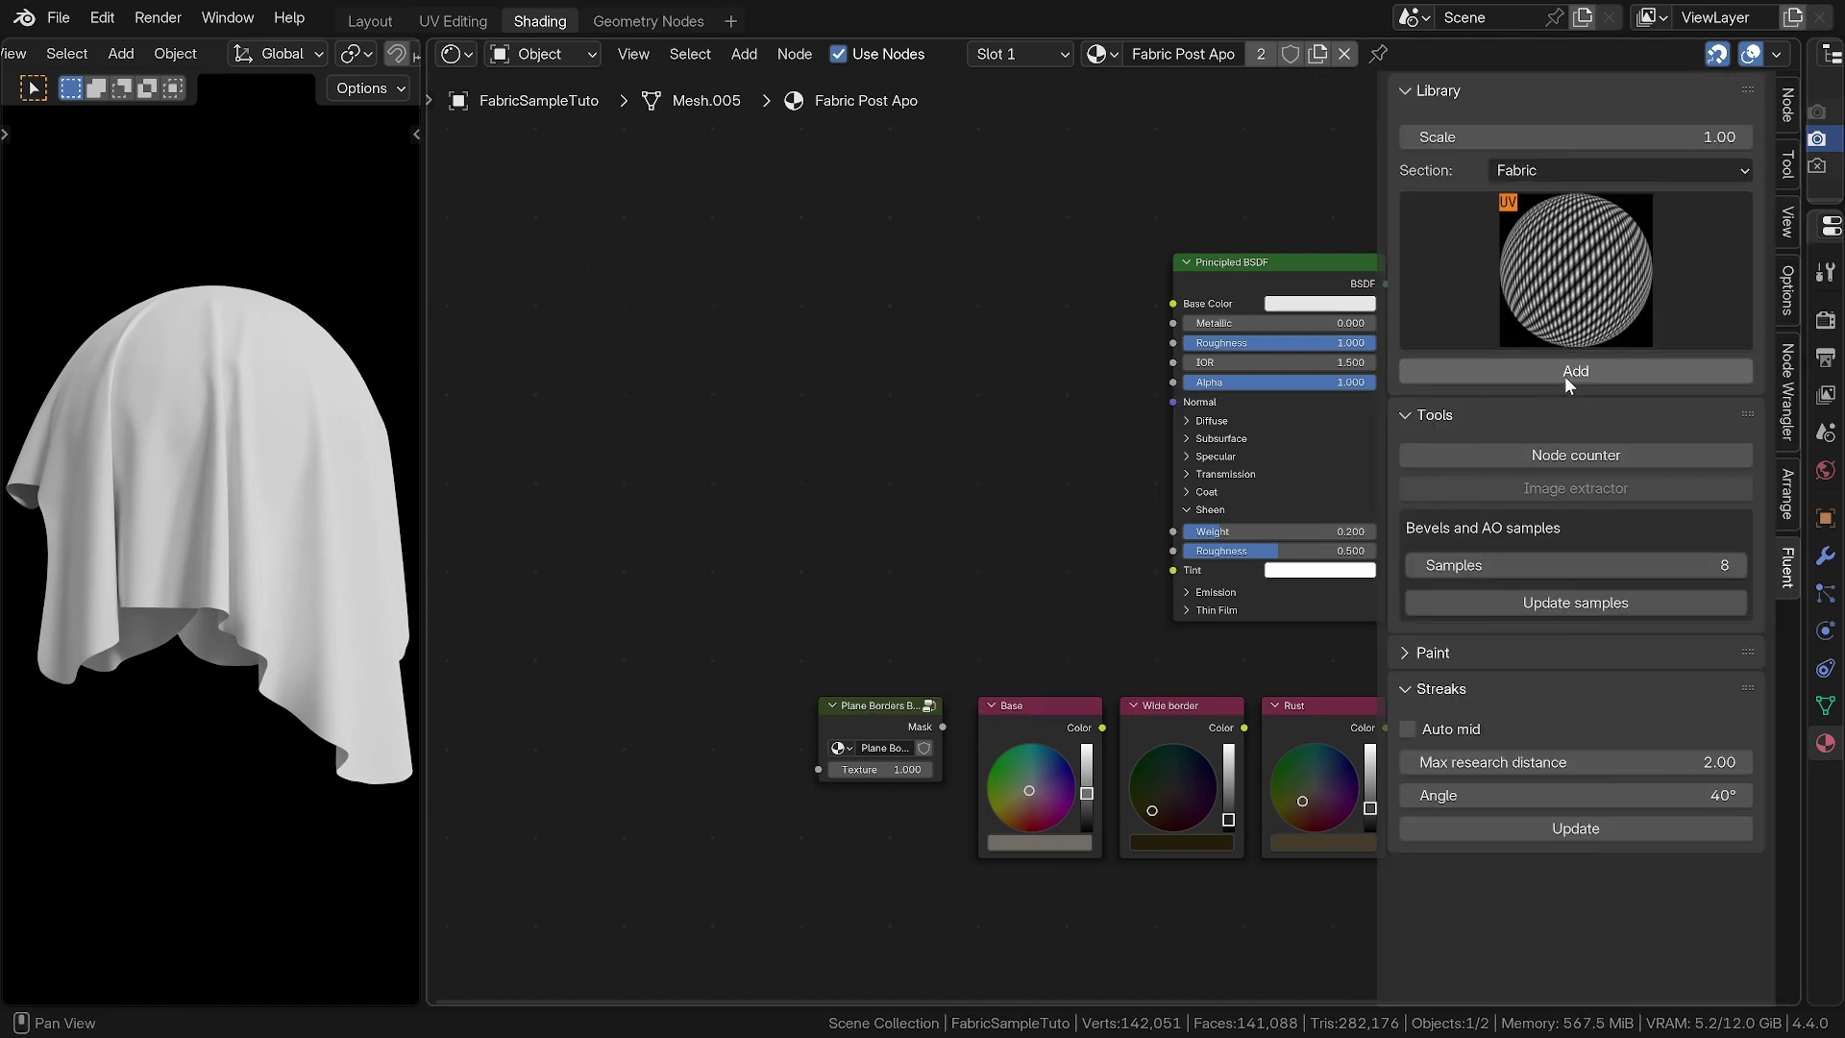
left_click(1570, 280)
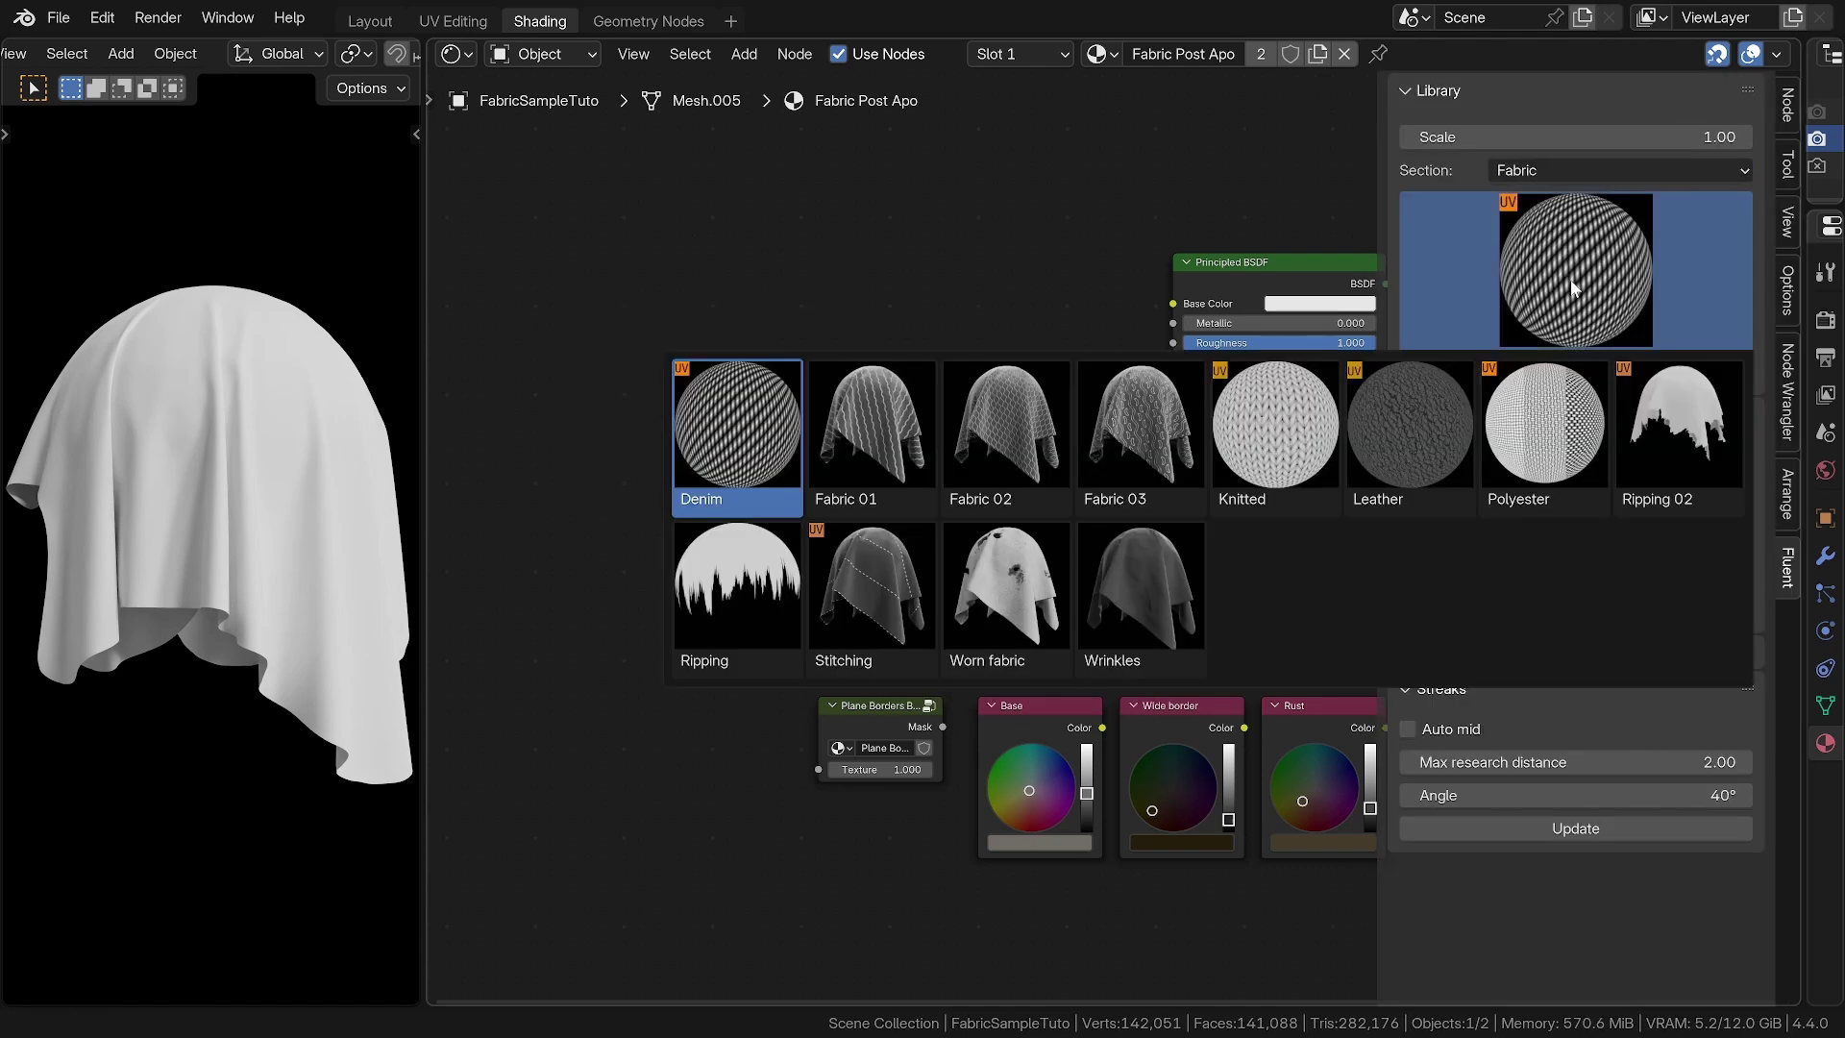
left_click(1577, 473)
left_click(1576, 371)
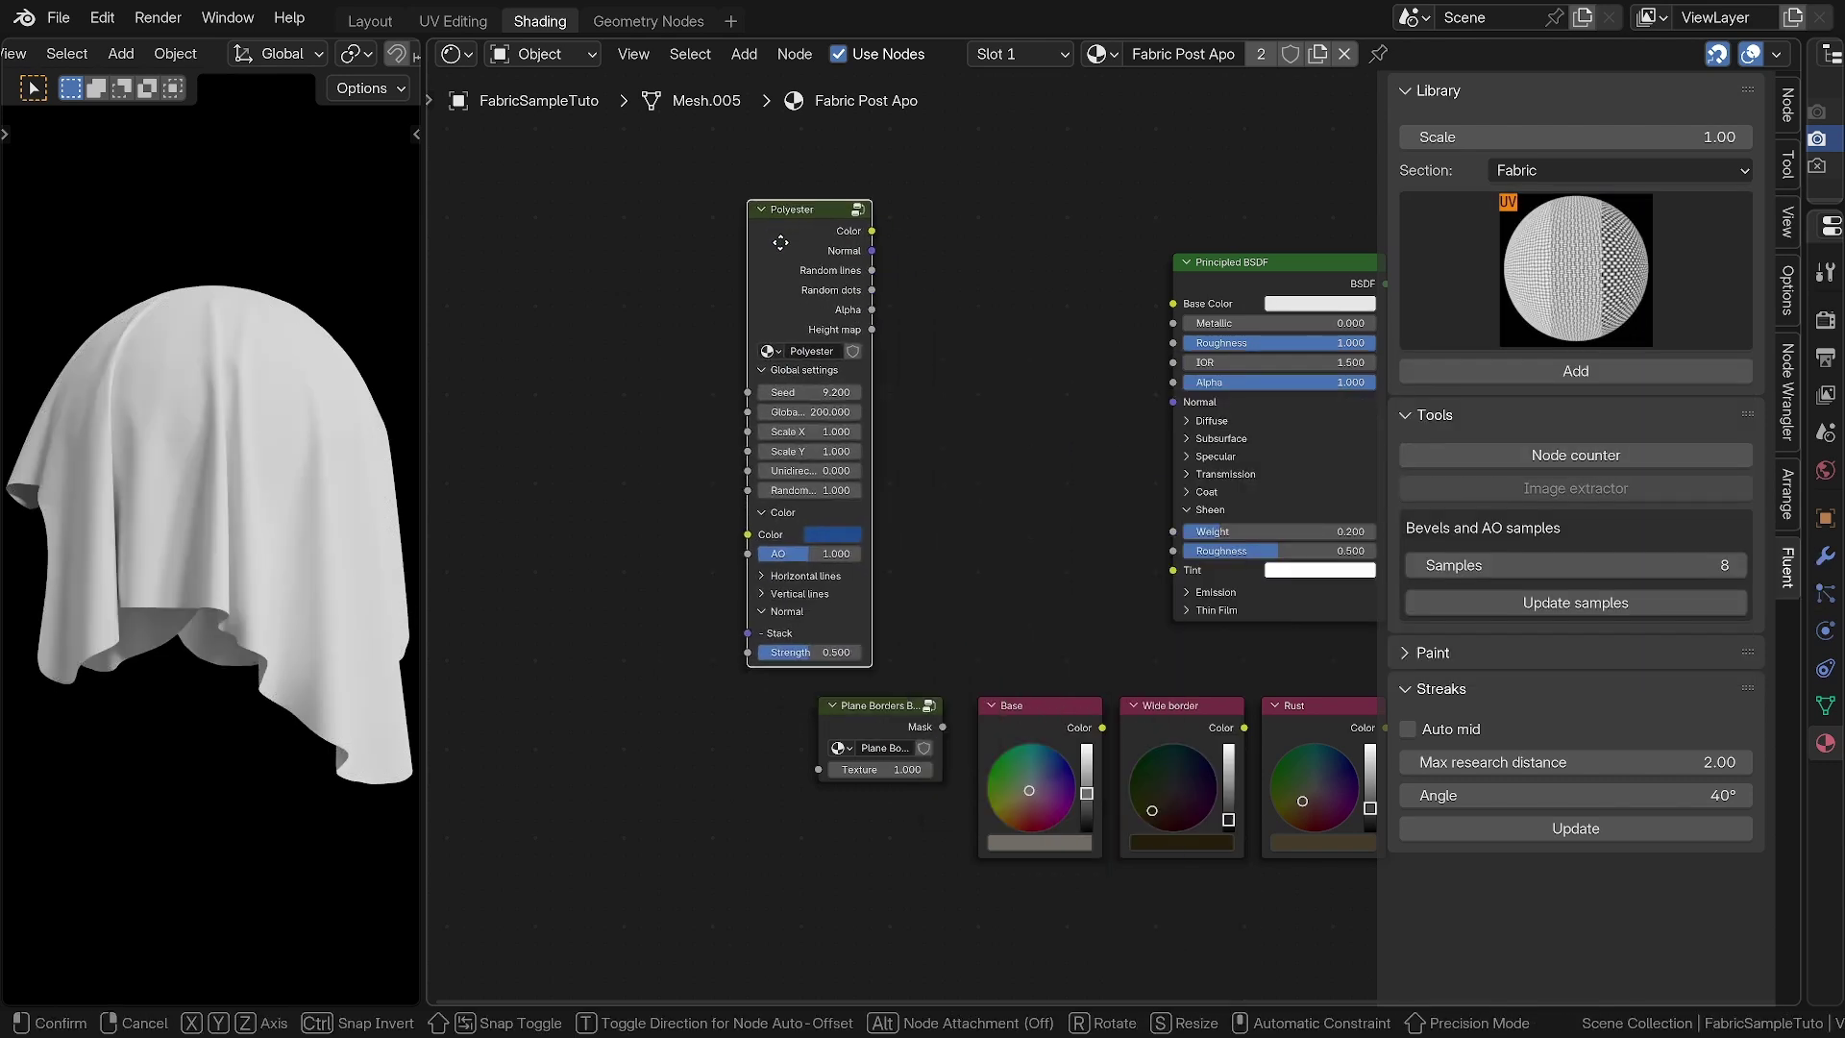
left_click(674, 331)
Connect the Polyester node's Color, Normal and Alpha outputs to the matching inputs of the Principled BSDF
left_click_drag(765, 319, 1173, 304)
key("n")
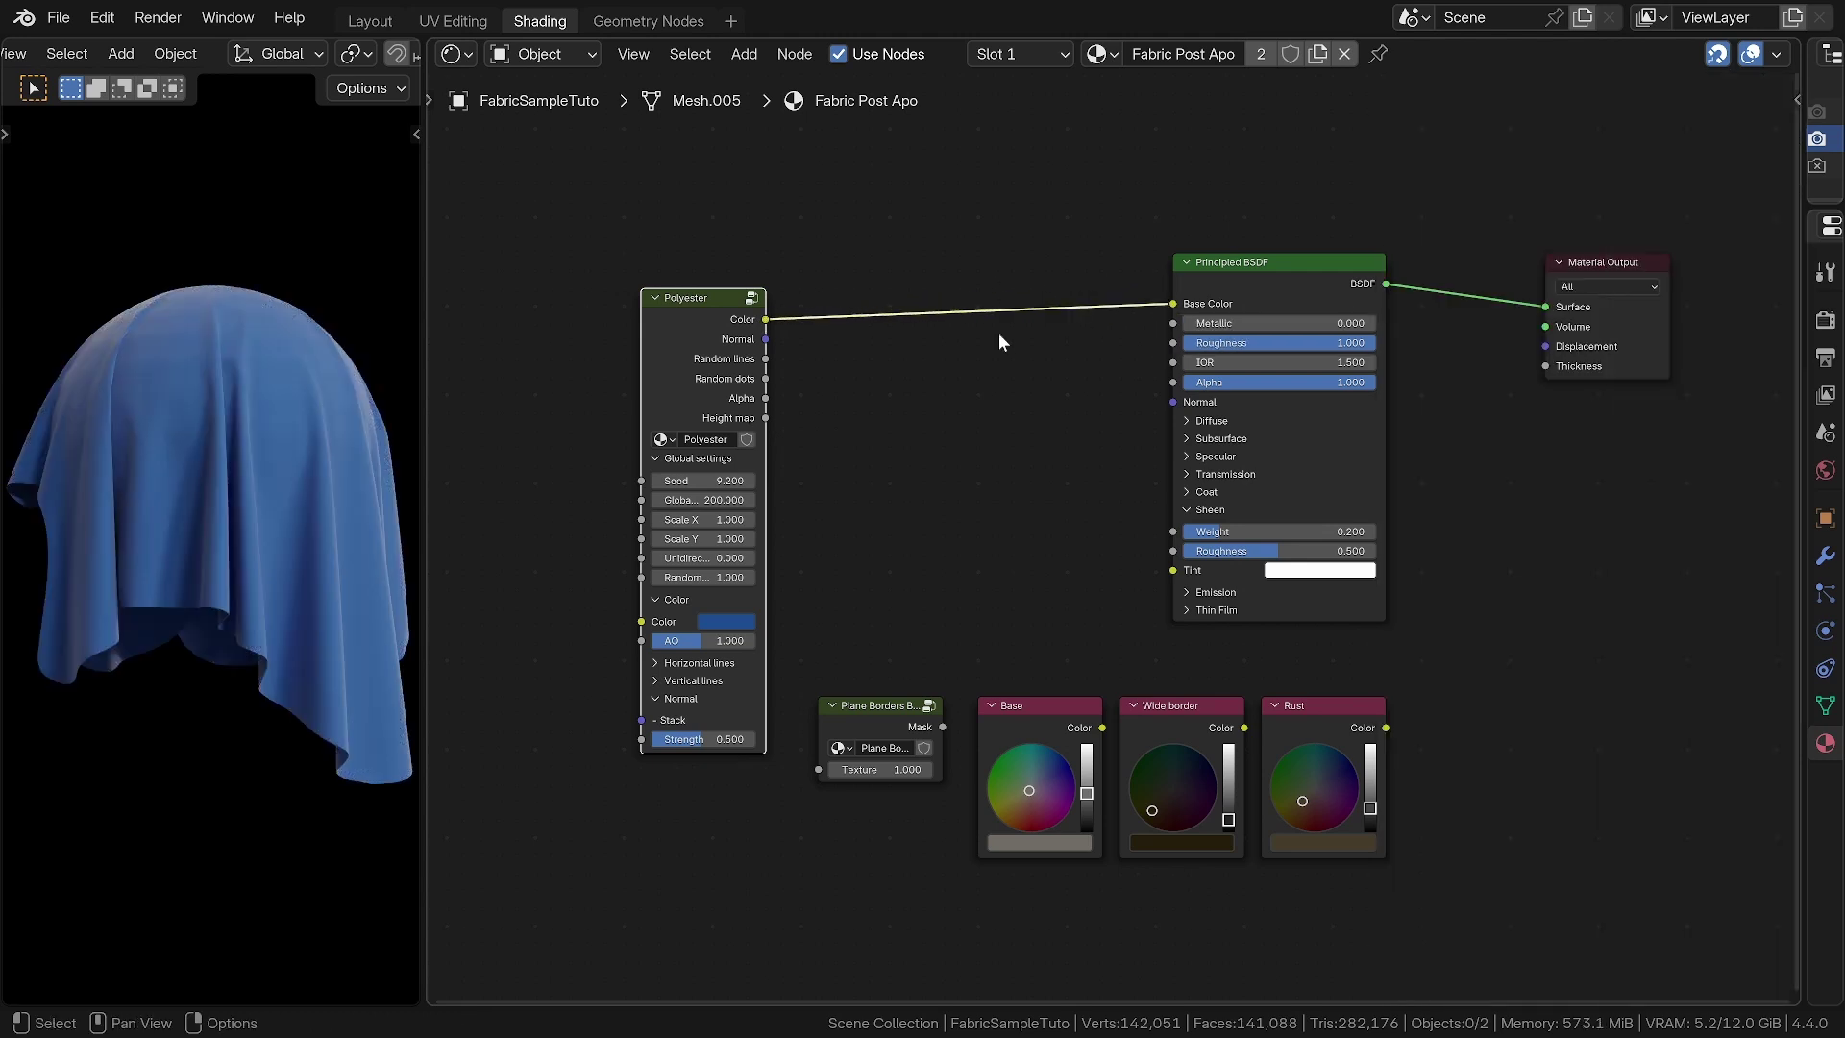
left_click_drag(1179, 395, 1174, 402)
middle_click_drag(926, 362, 918, 204, "ctrl")
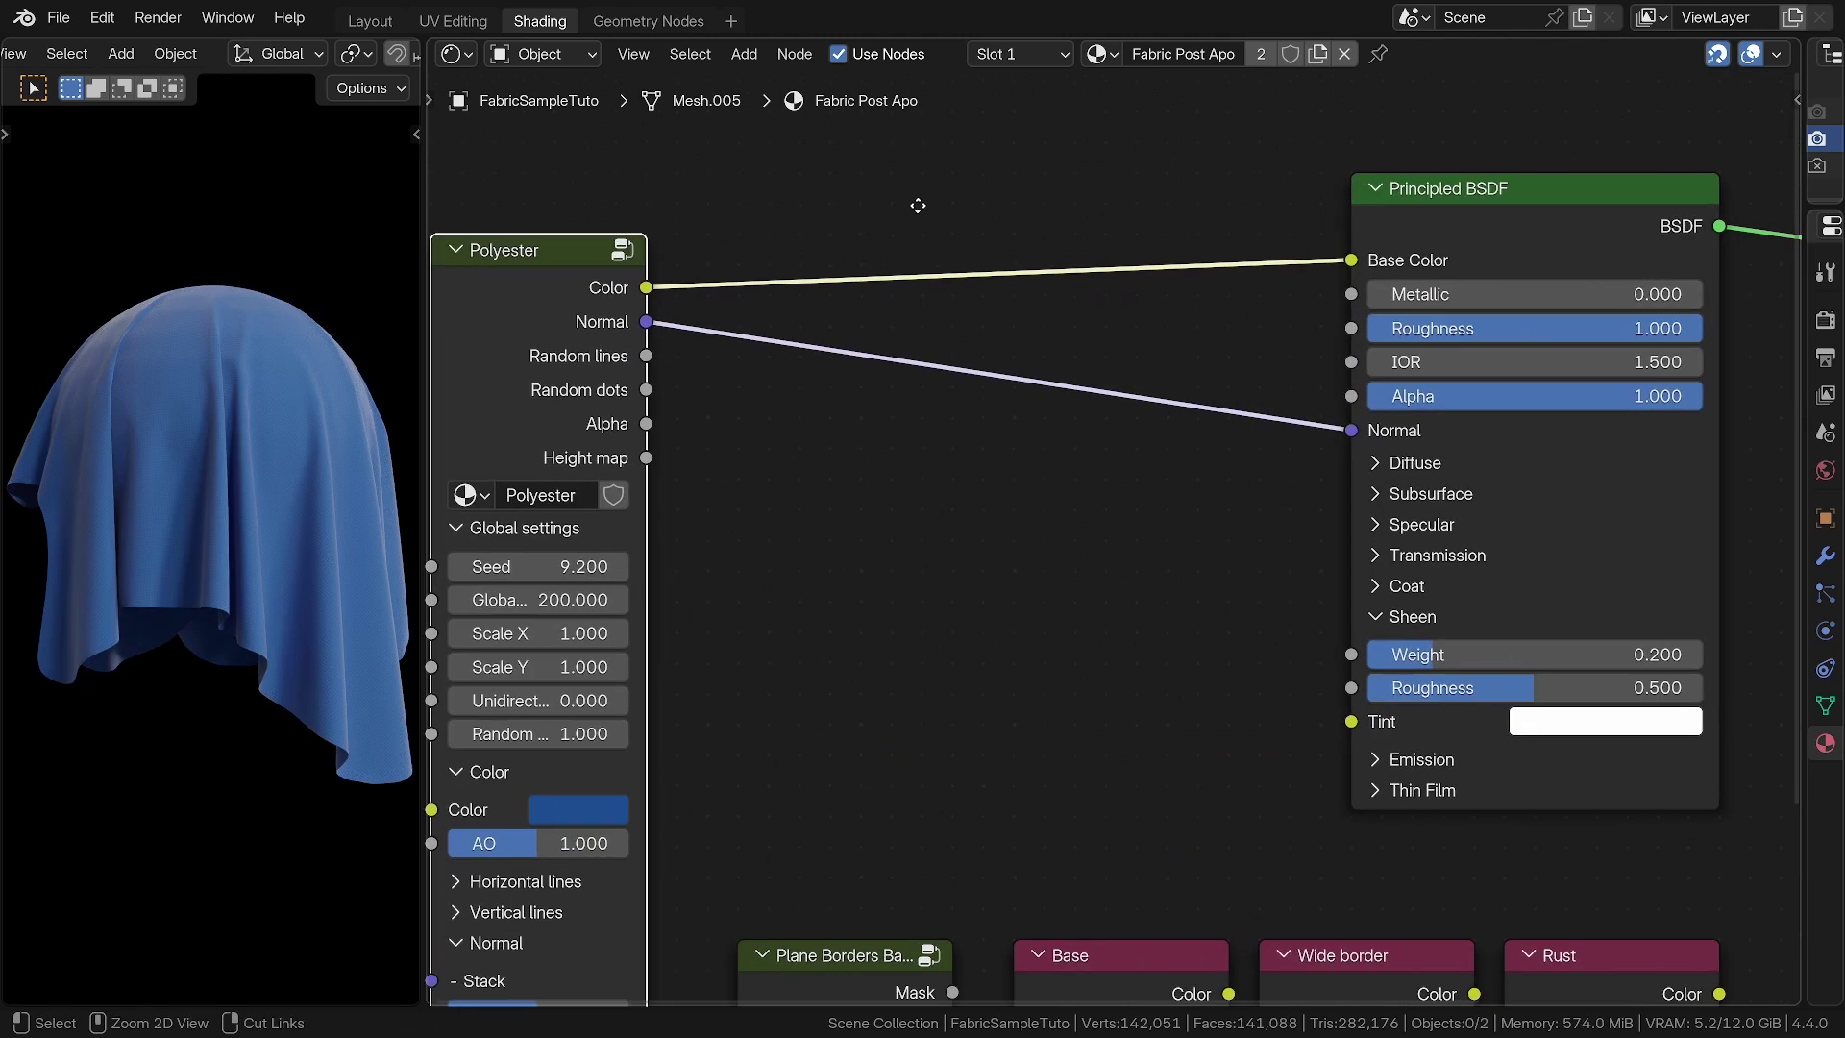
left_click_drag(647, 424, 1338, 407)
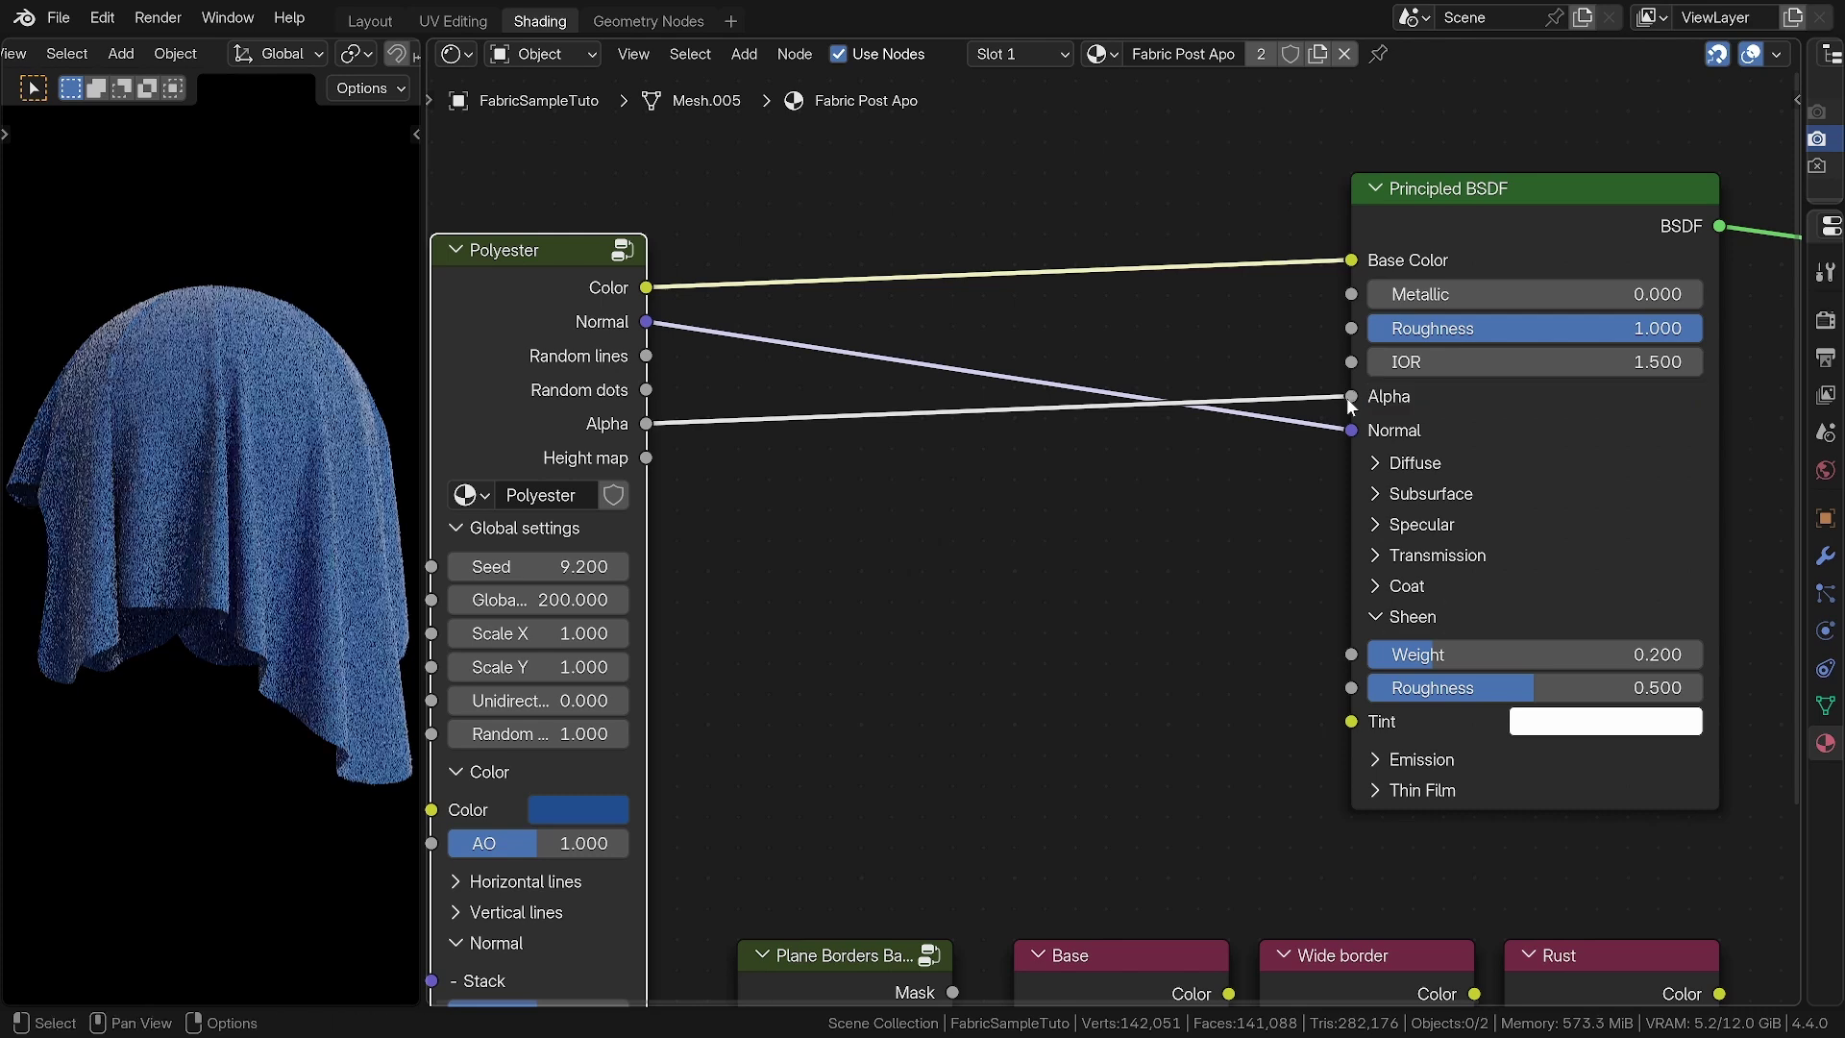
Move the Base color node in front of the Polyester node and connect it to the Color input
middle_click_drag(843, 456, 985, 358)
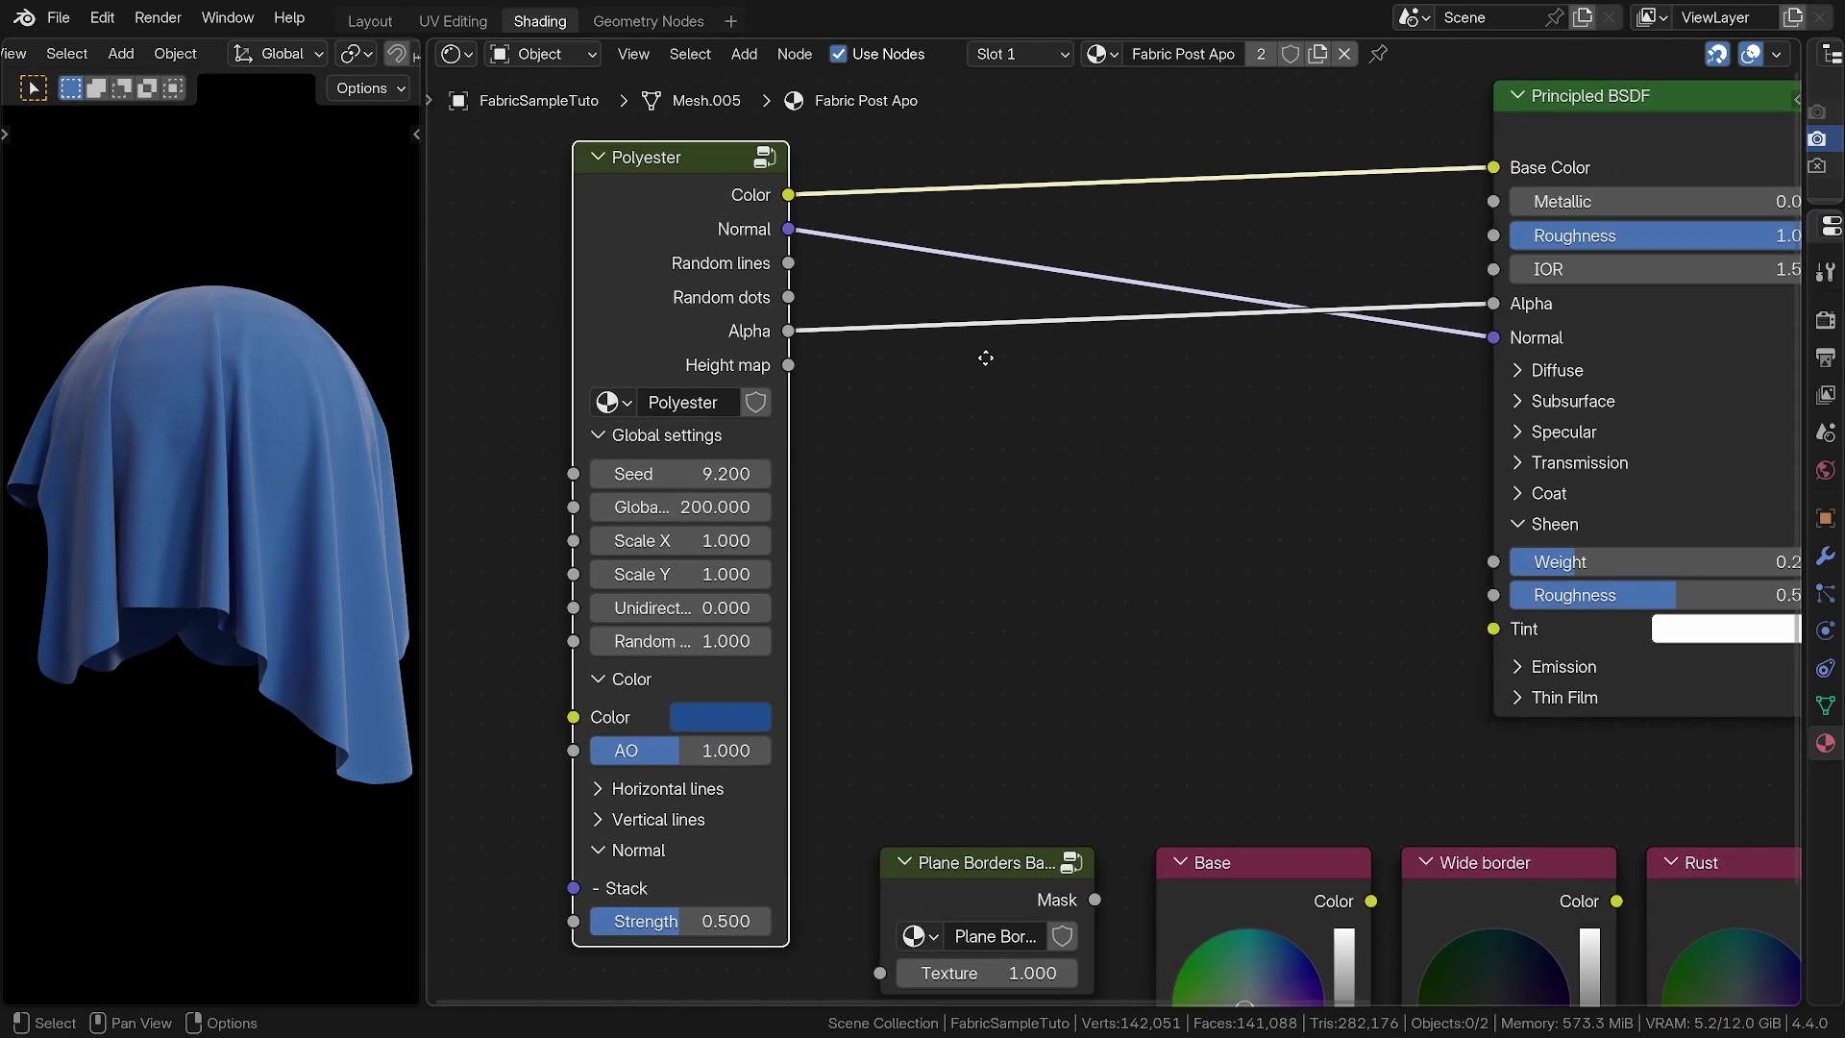
middle_click_drag(1079, 535, 1086, 425)
scroll(1083, 424, "down", 3)
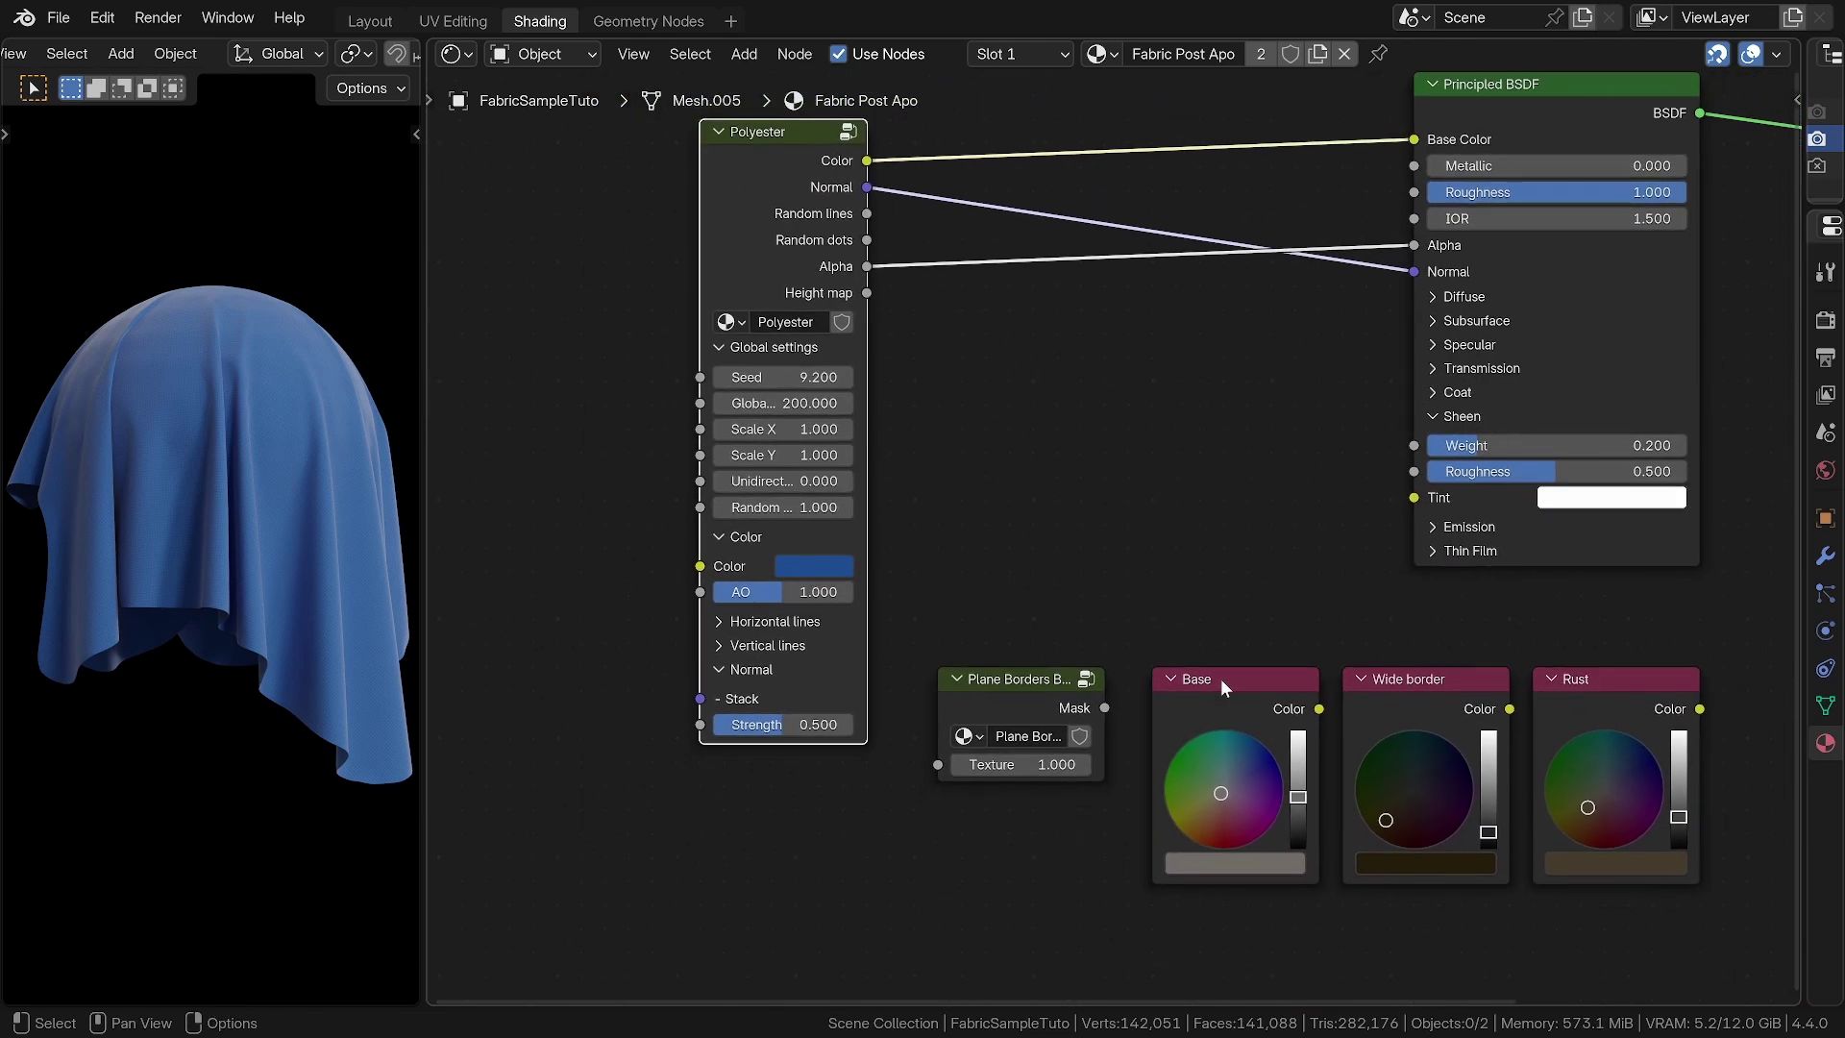
left_click_drag(1224, 679, 544, 511)
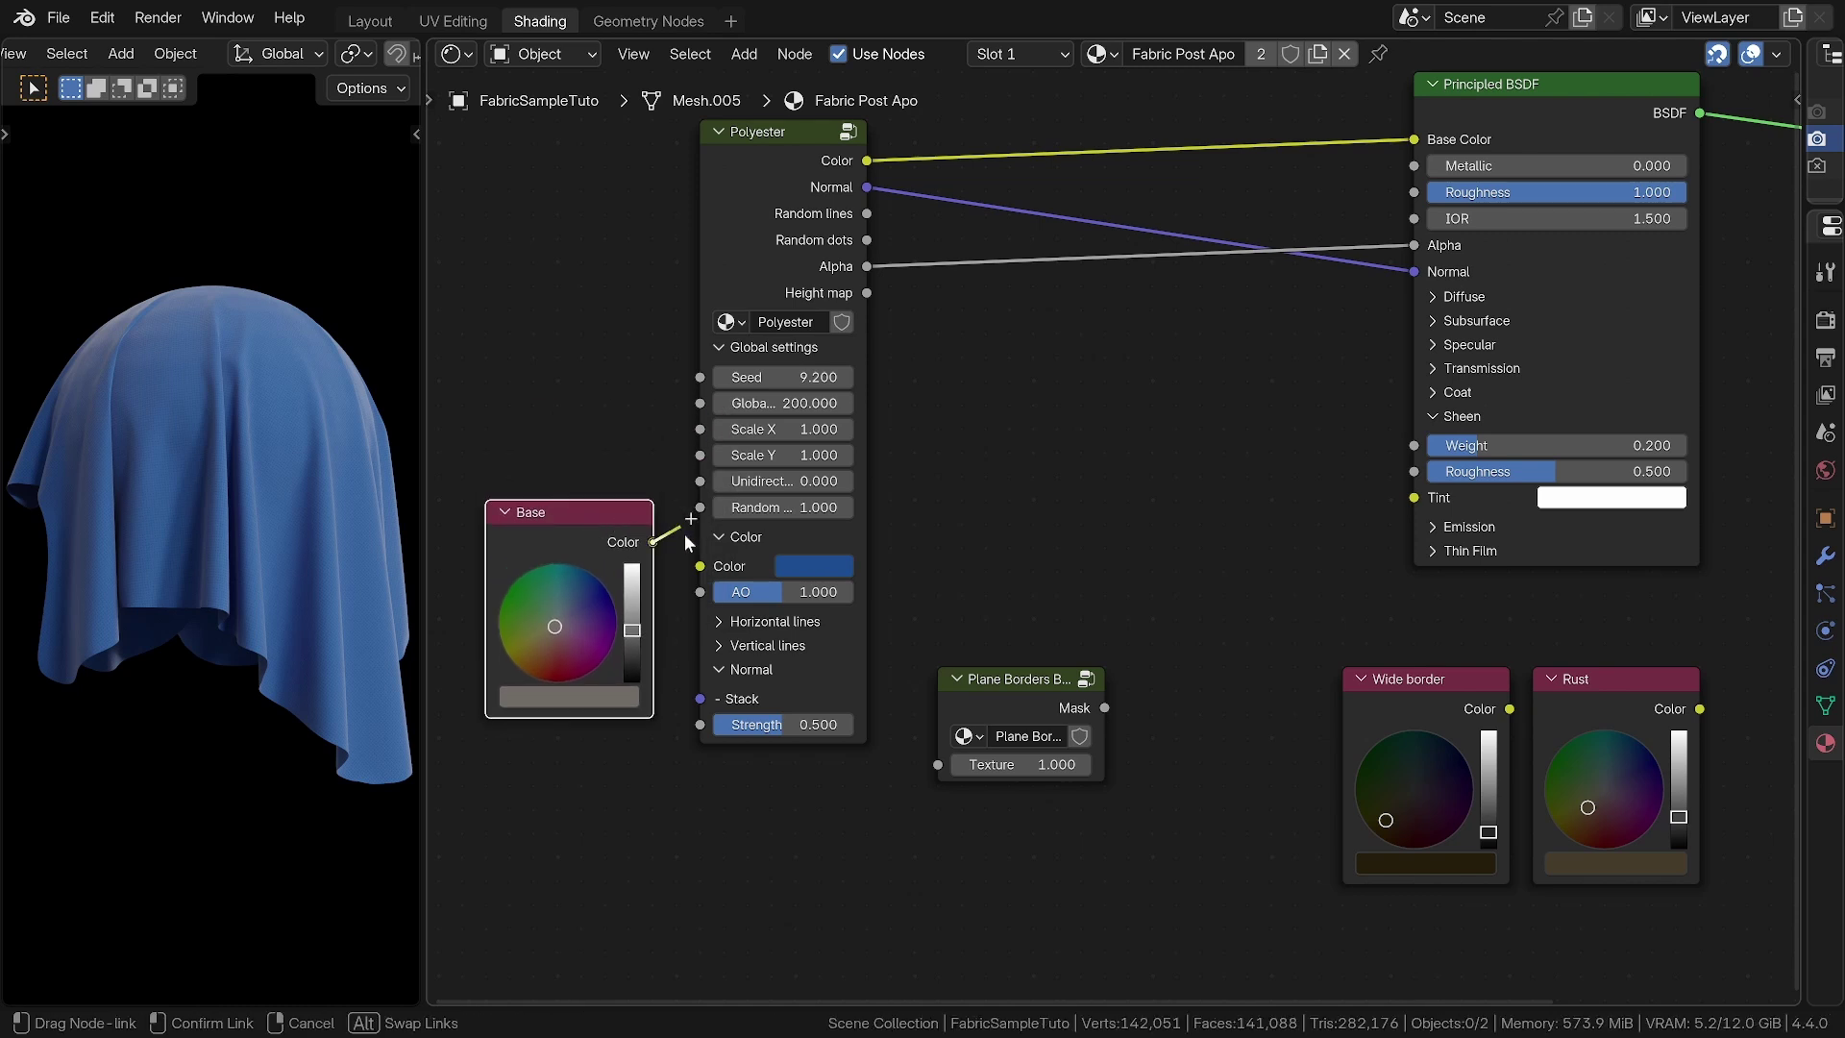
left_click_drag(703, 569, 701, 566)
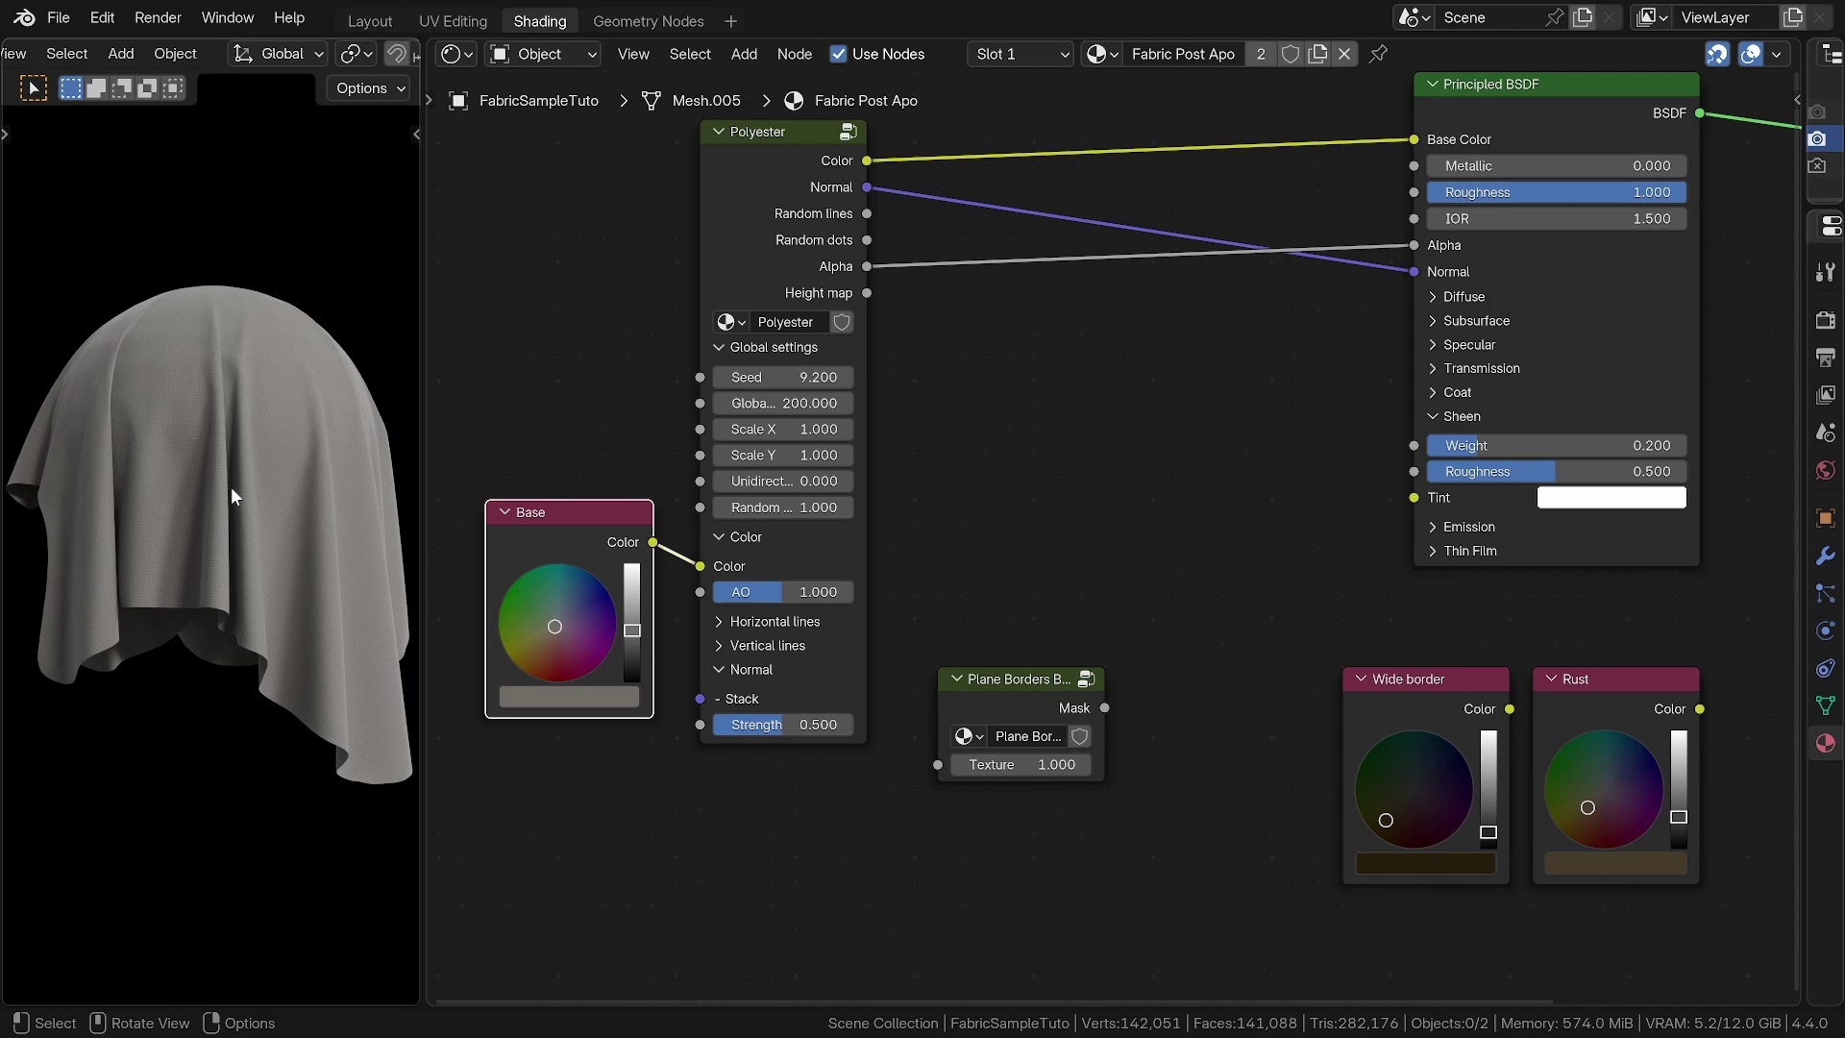
Inspect the weave up close and widen the Polyester node so its setting names are fully readable
middle_click_drag(227, 488, 259, 424, "ctrl")
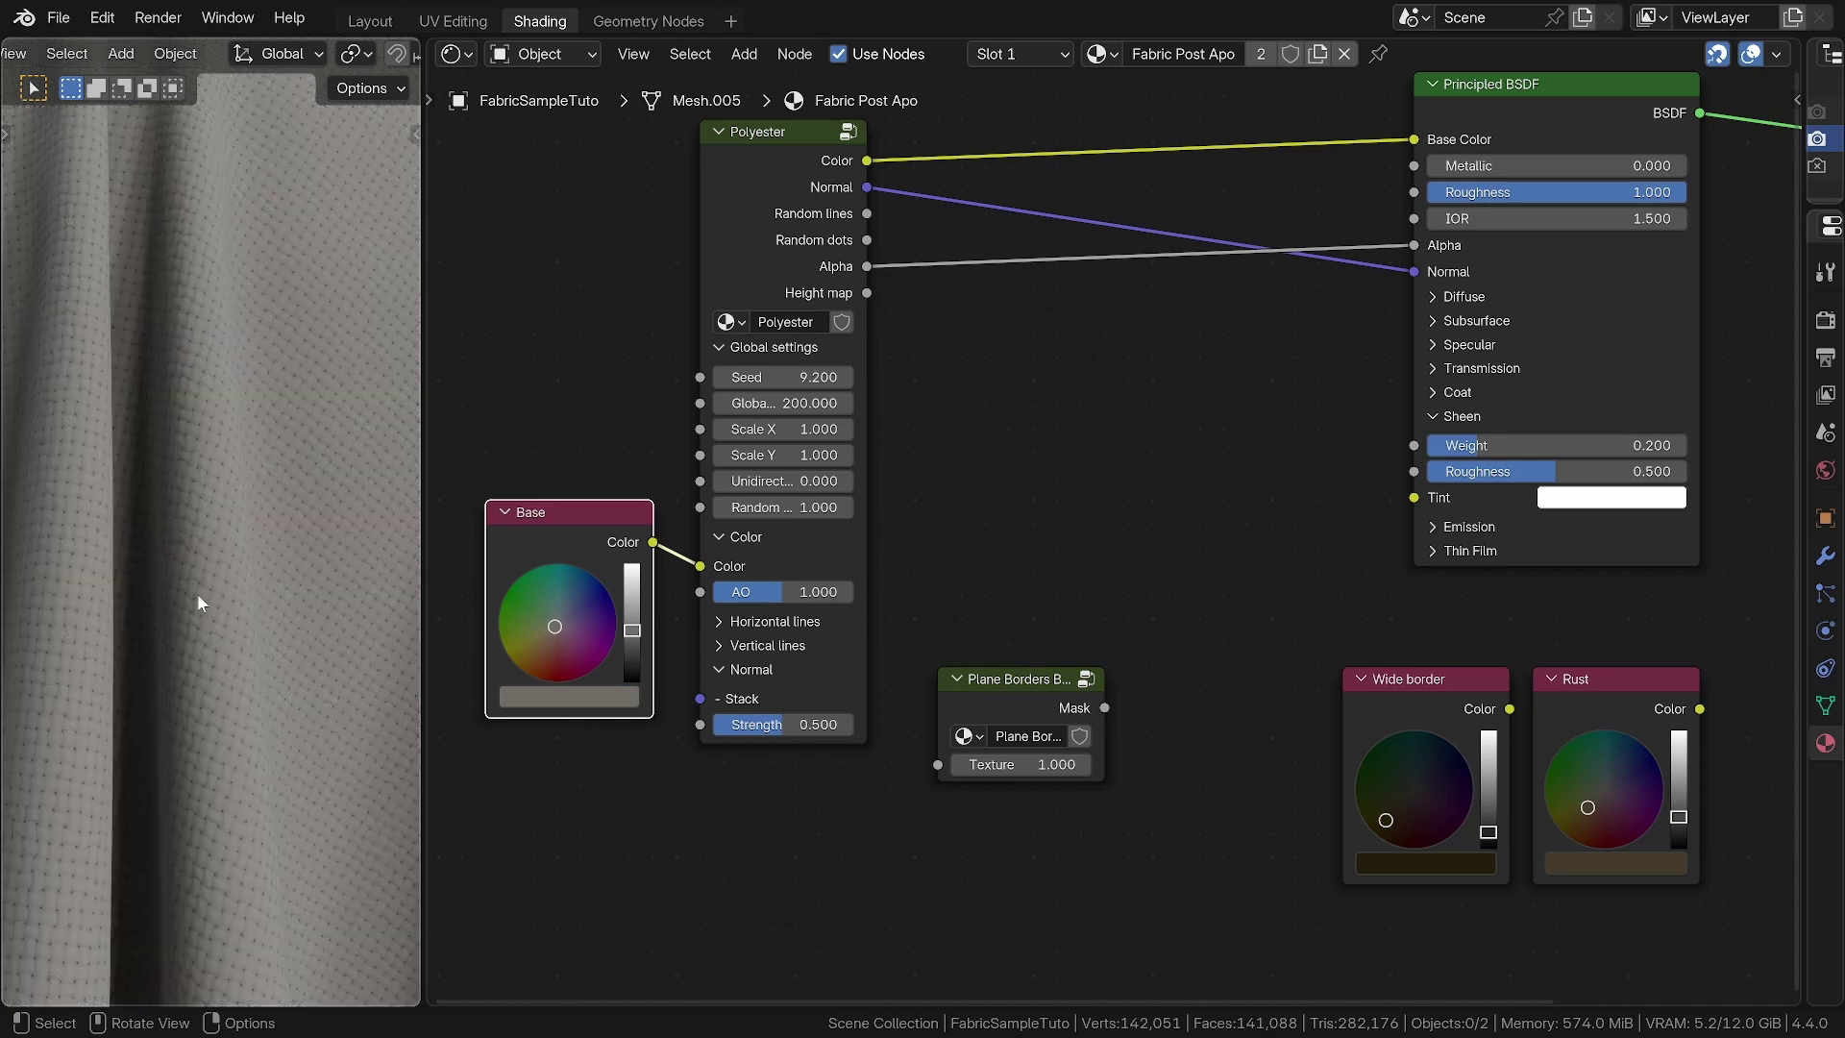
middle_click_drag(706, 354, 899, 423)
middle_click_drag(979, 539, 982, 451, "ctrl")
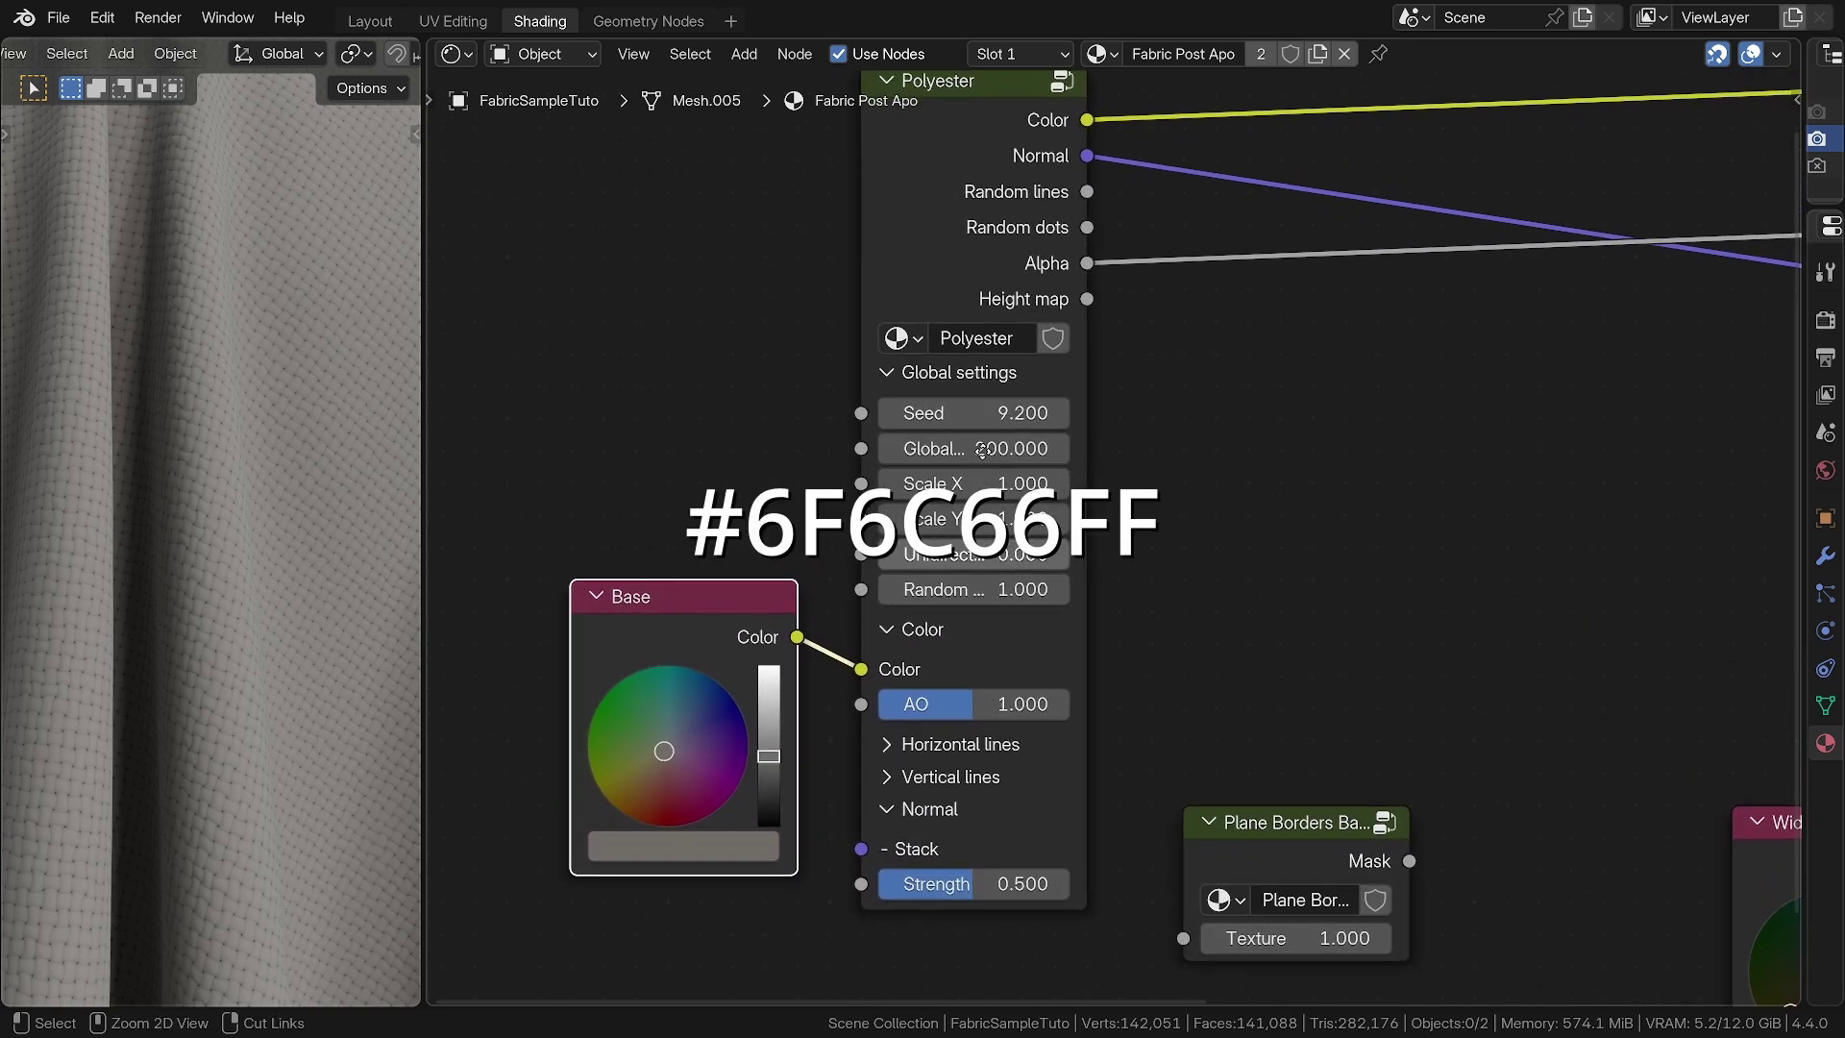
left_click_drag(1086, 447, 1189, 457)
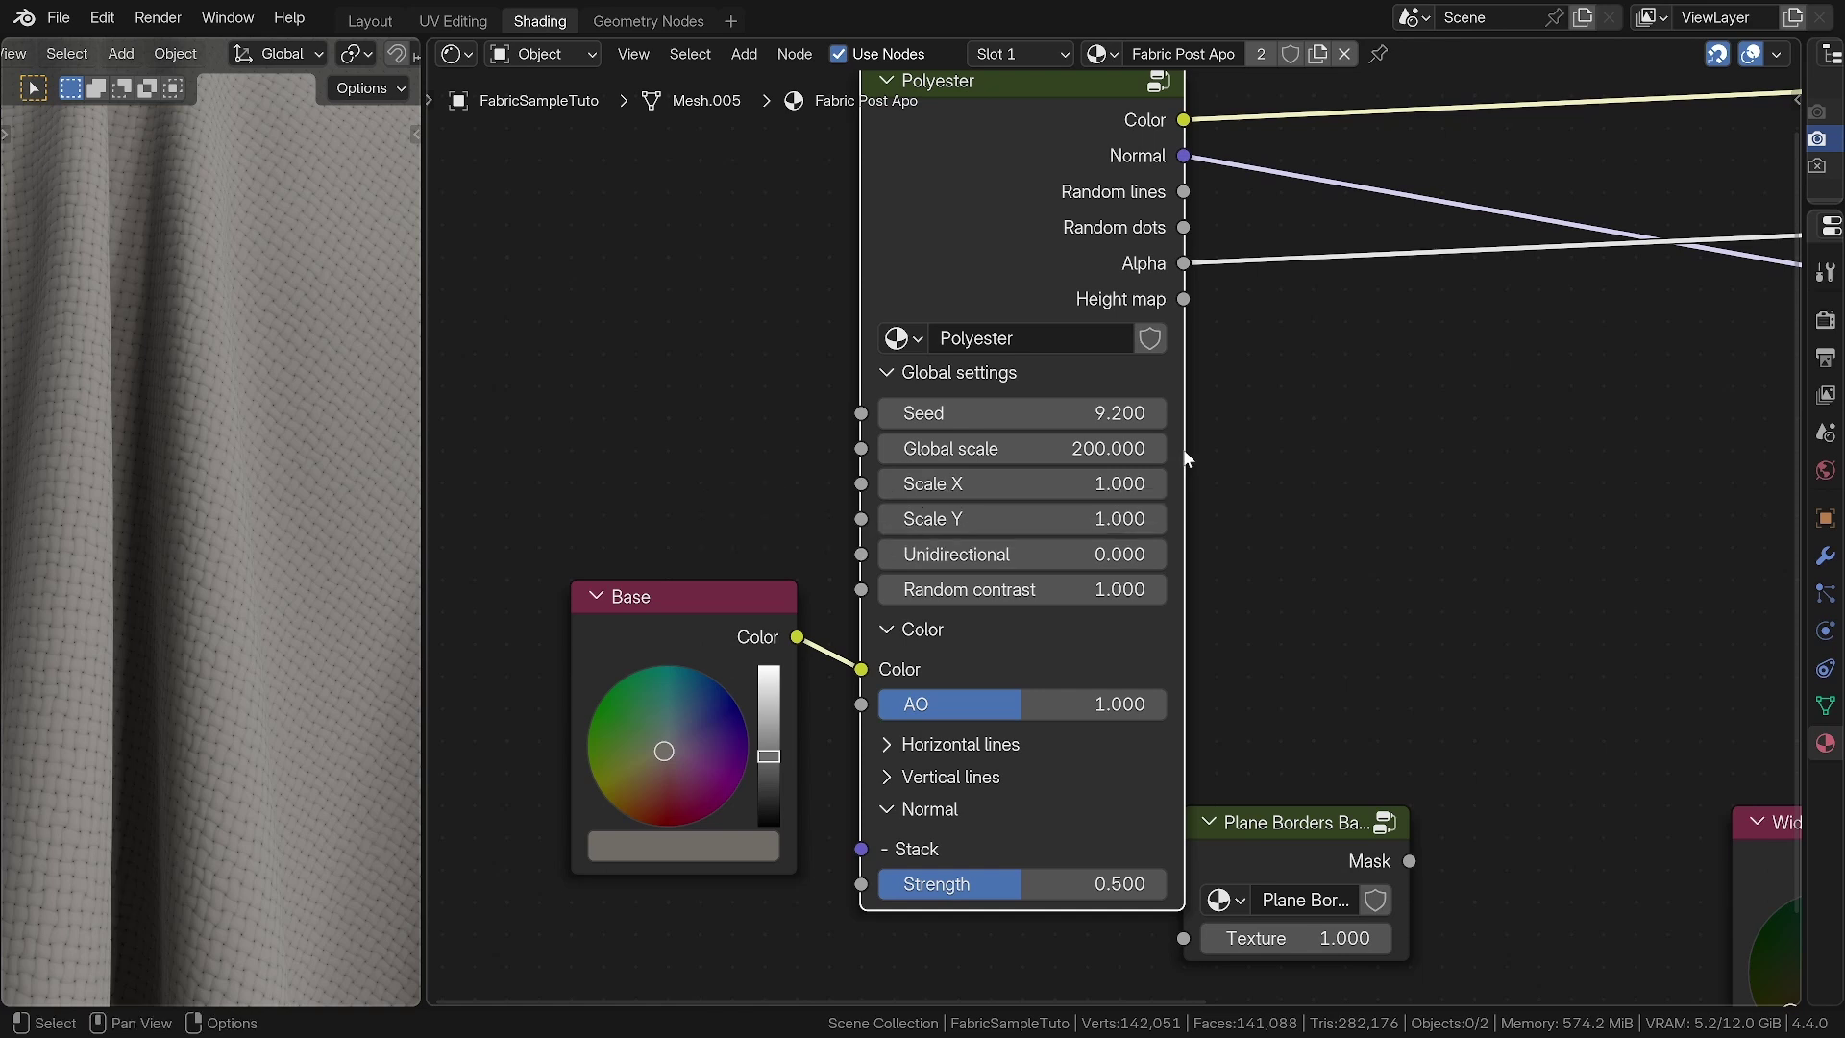
Set the Polyester node's Scale Y to 3
left_click(1063, 519)
type("3")
key("Return")
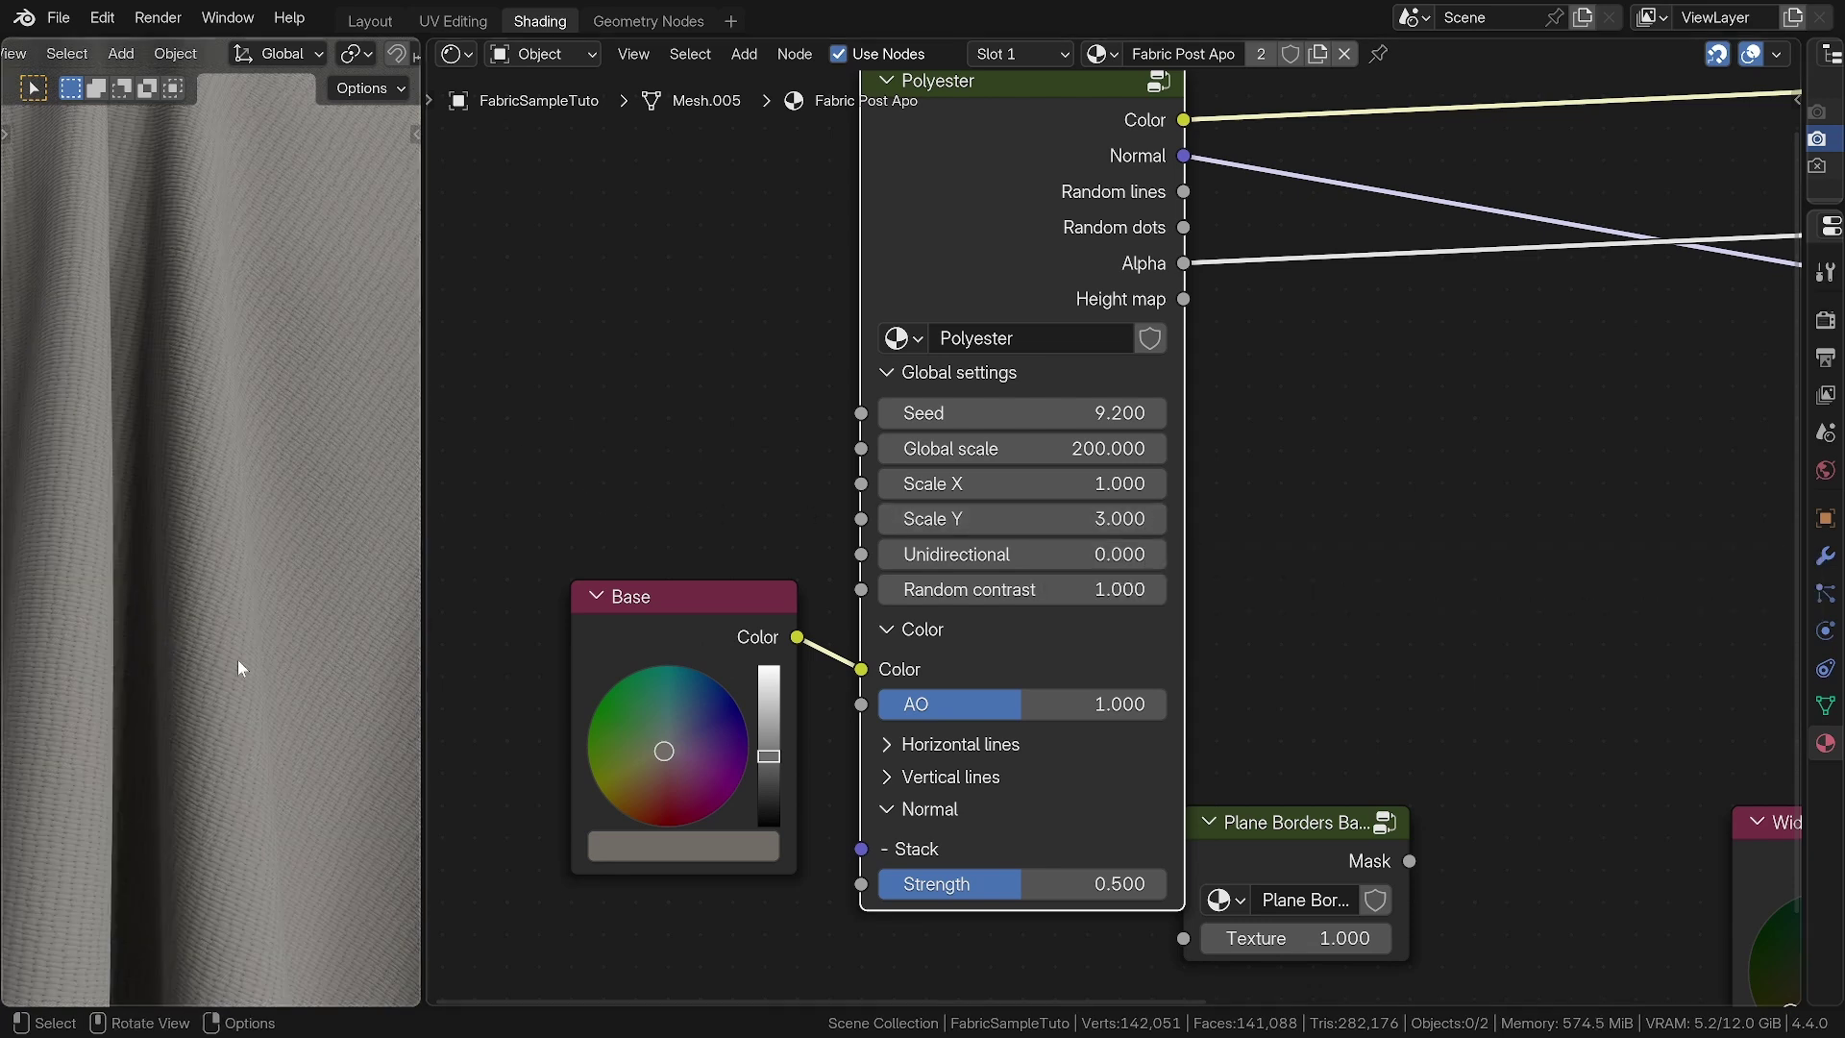
Expand the Polyester node's Vertical lines settings and try a vertical line Width of 10 on the weave
left_click(931, 776)
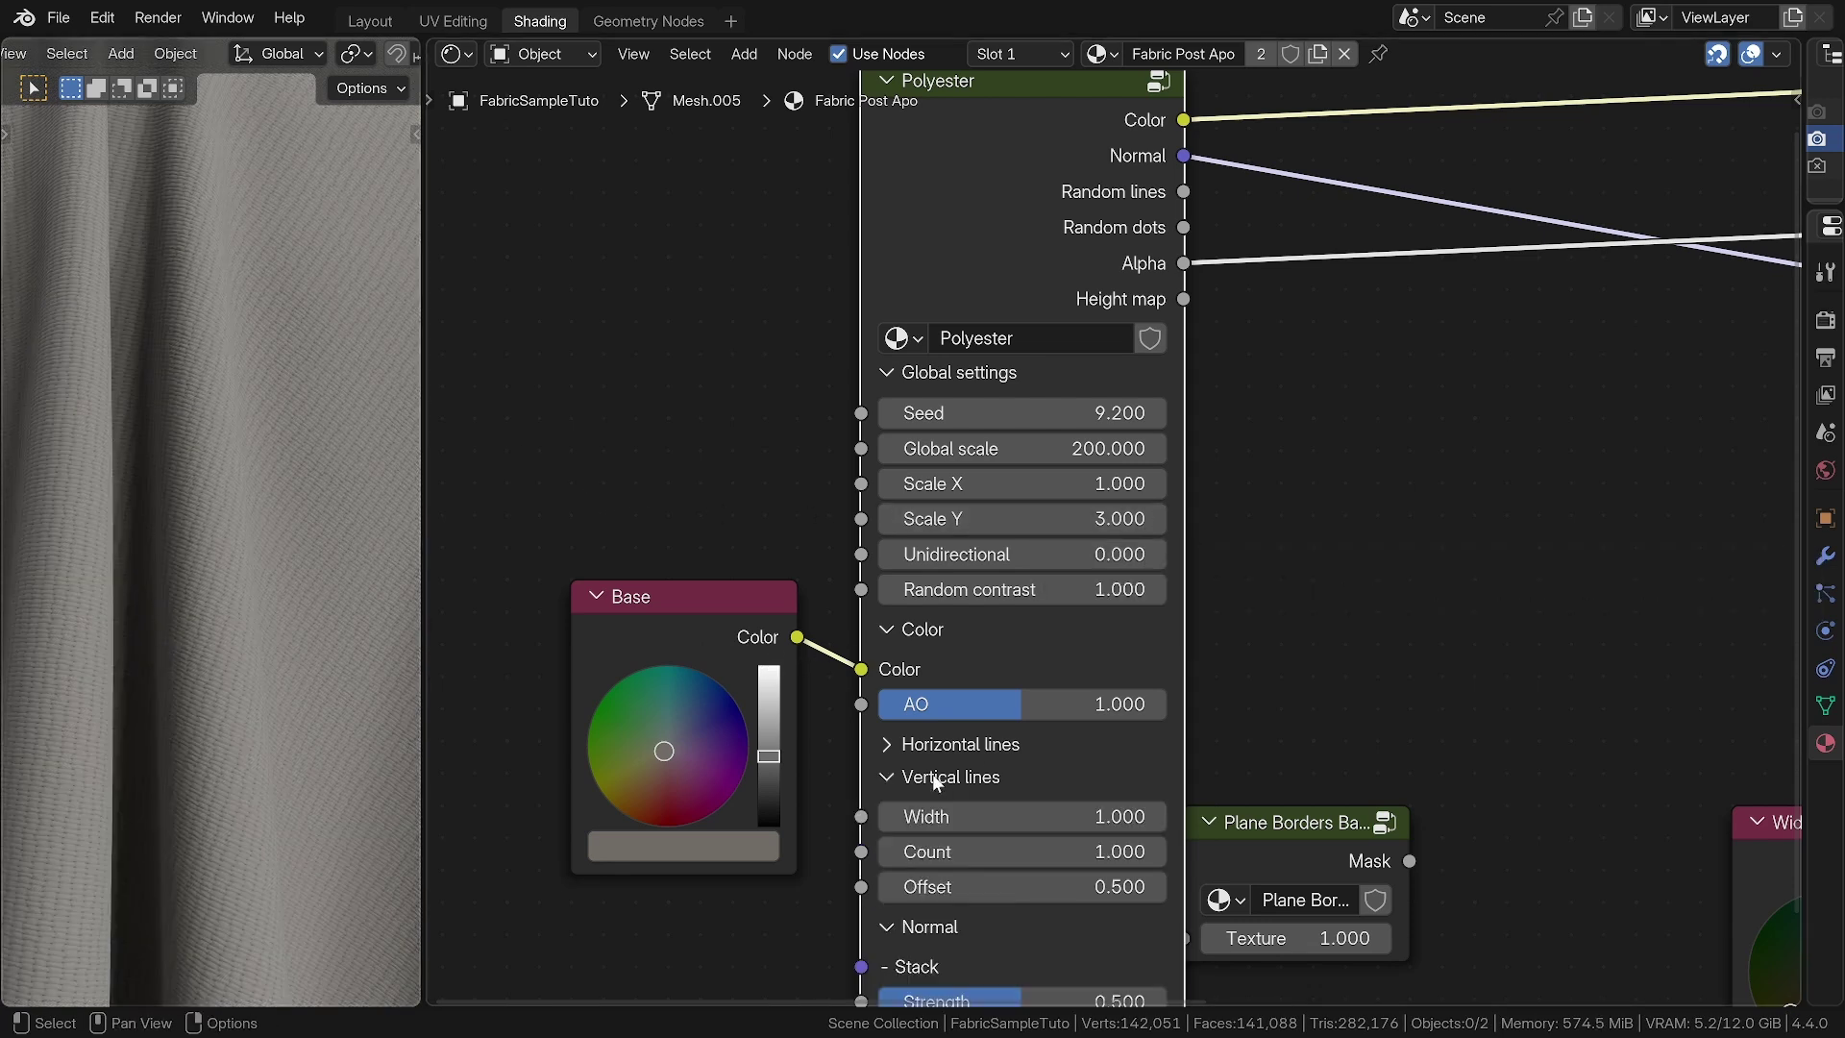
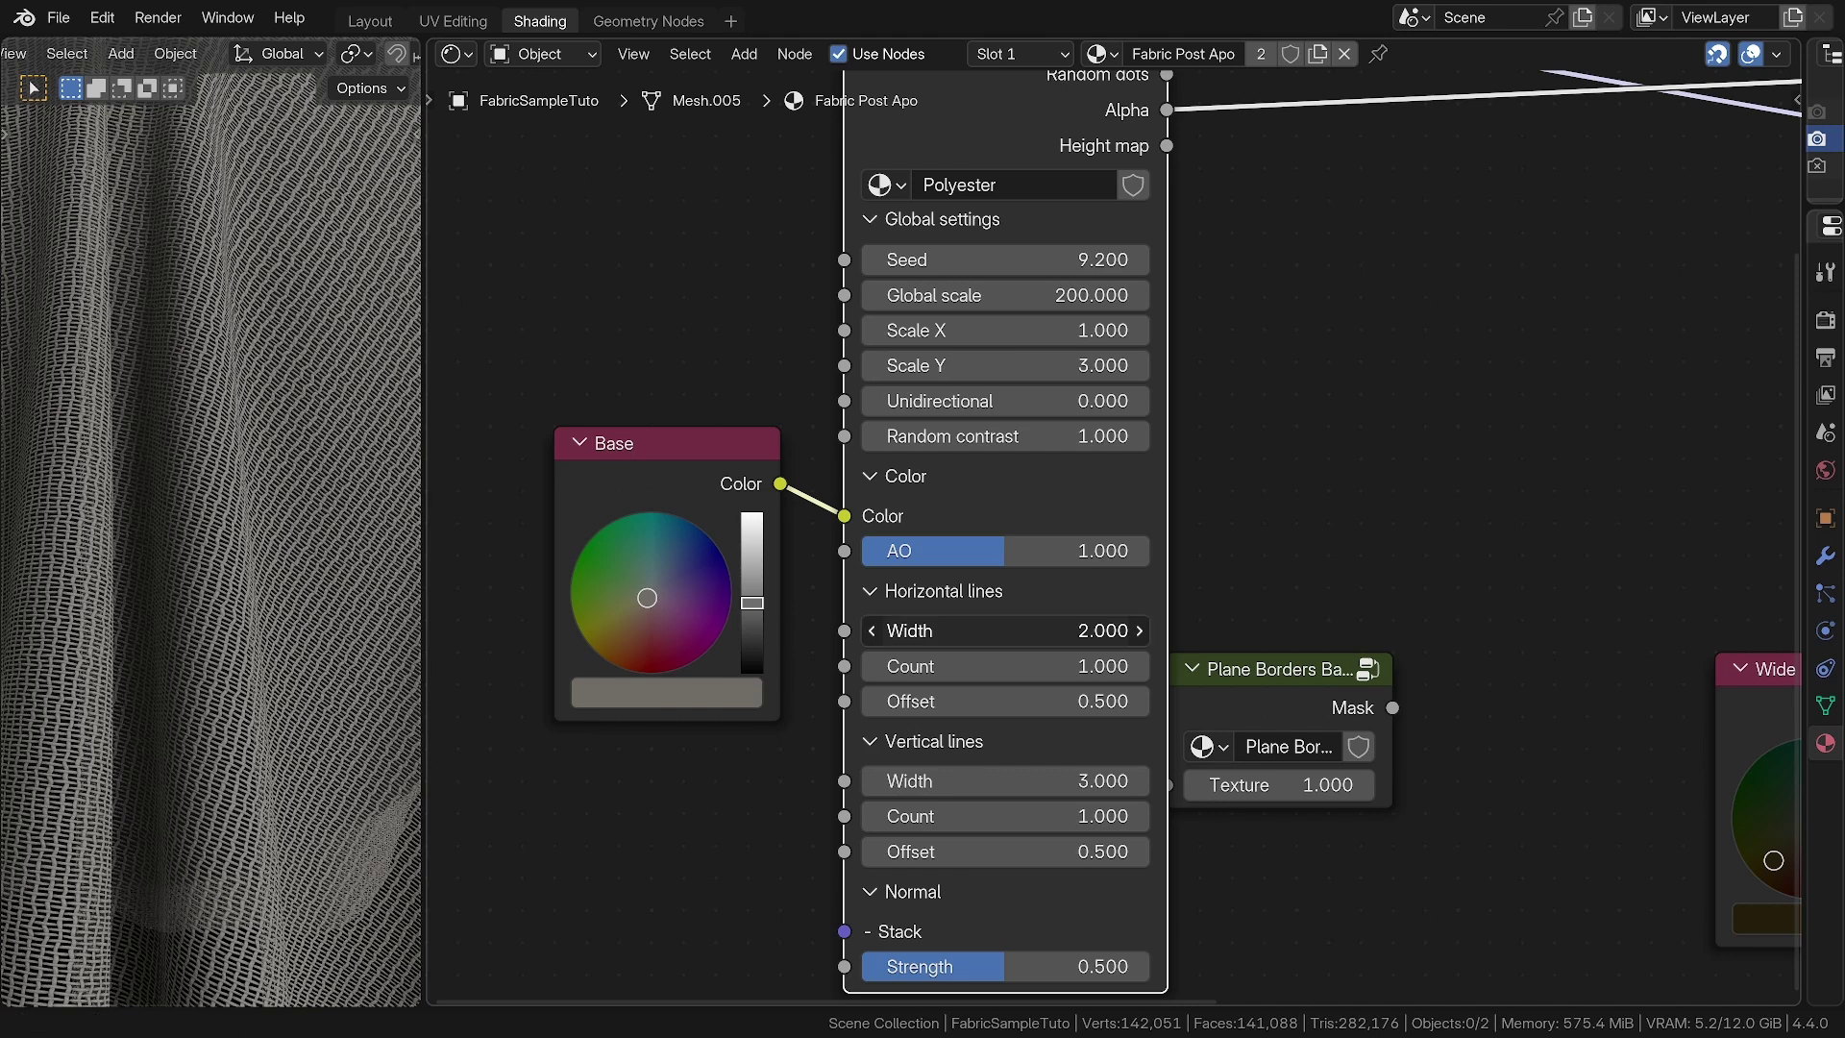
left_click(992, 780)
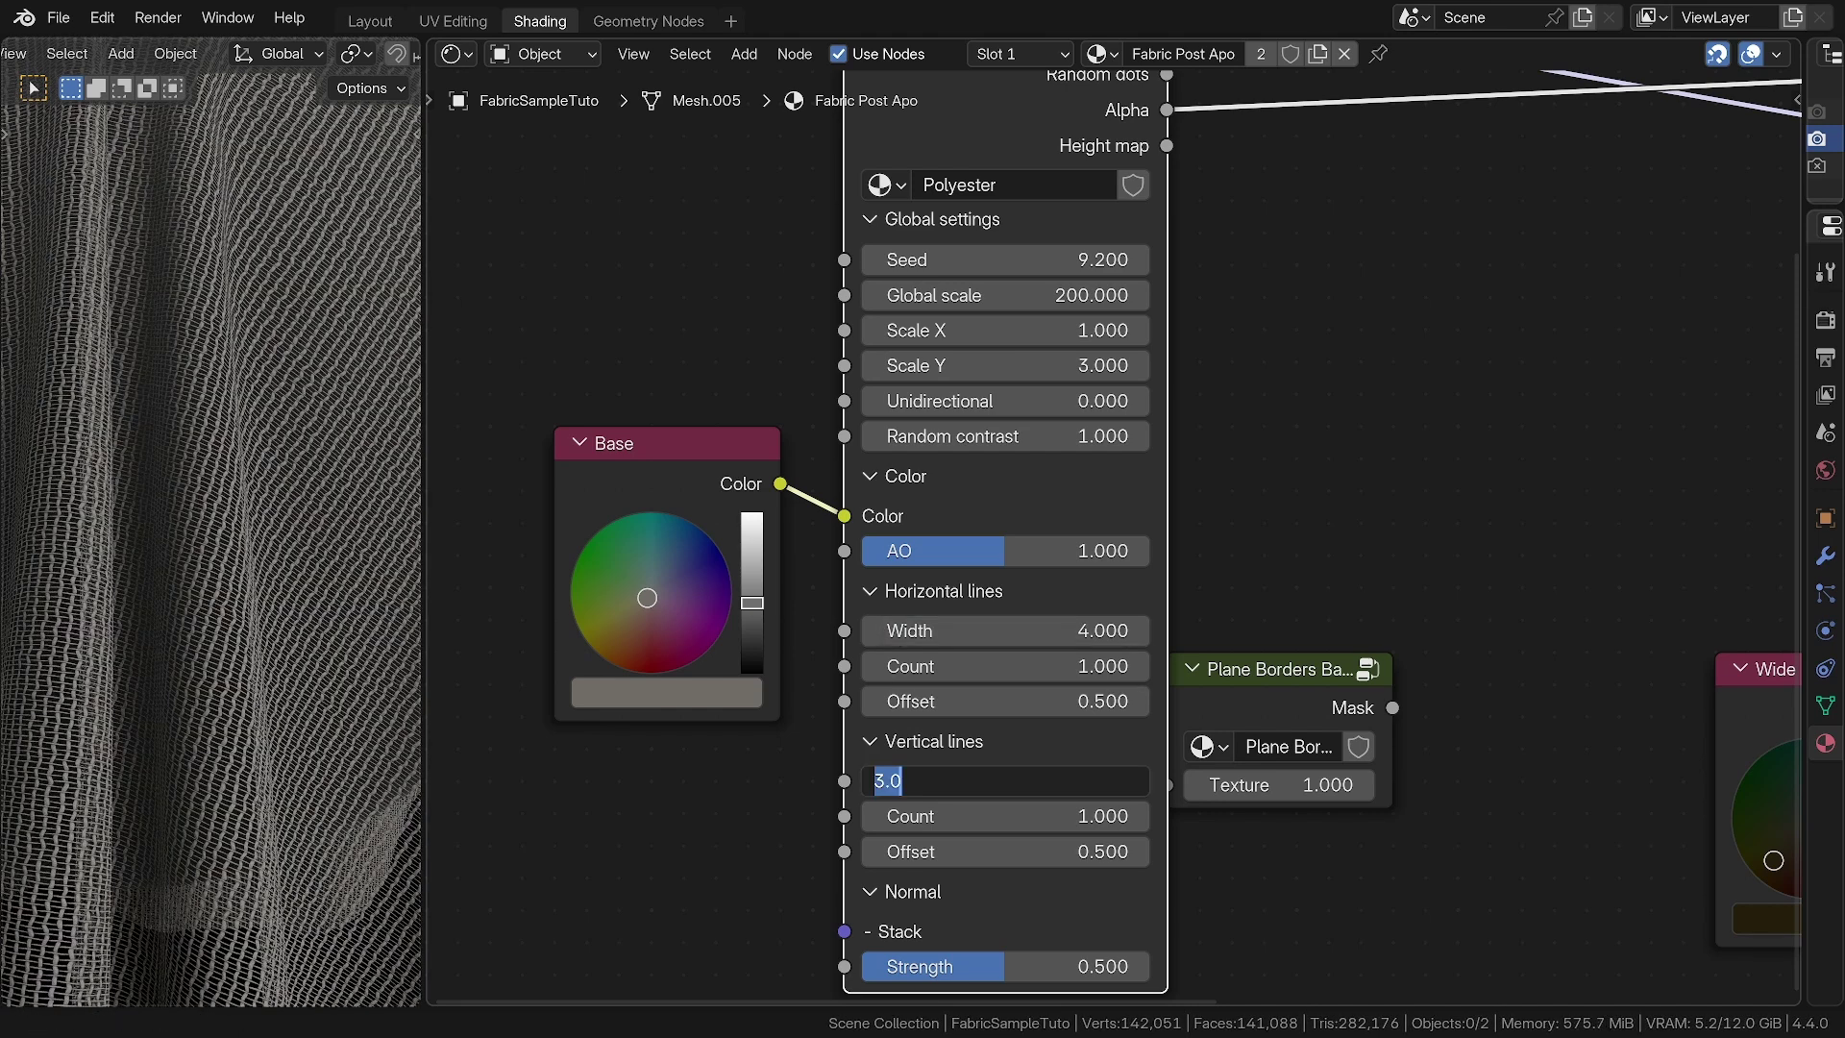
type("10")
key("Return")
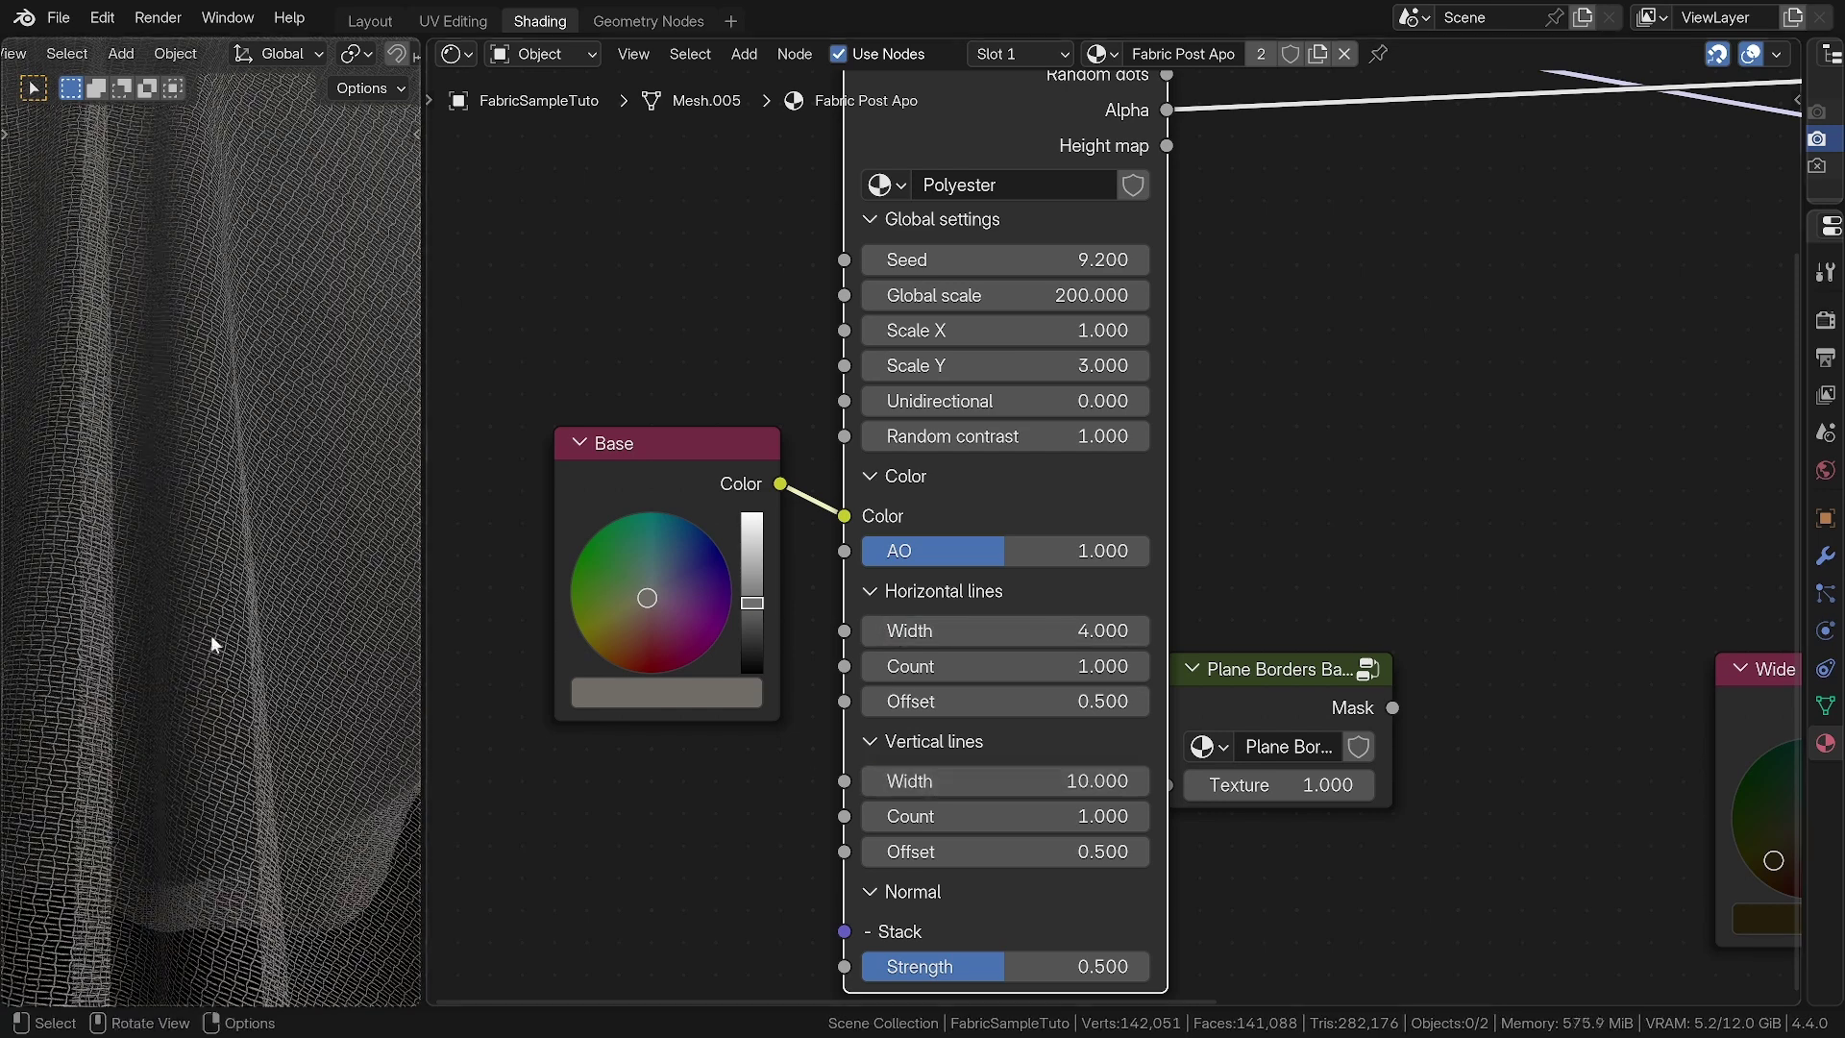
mouse_move(227, 649)
middle_mouse_down("ctrl")
mouse_move(216, 770)
mouse_move(235, 648)
middle_mouse_up("ctrl")
Set the Polyester node's Horizontal lines Width to 1
left_click(1004, 631)
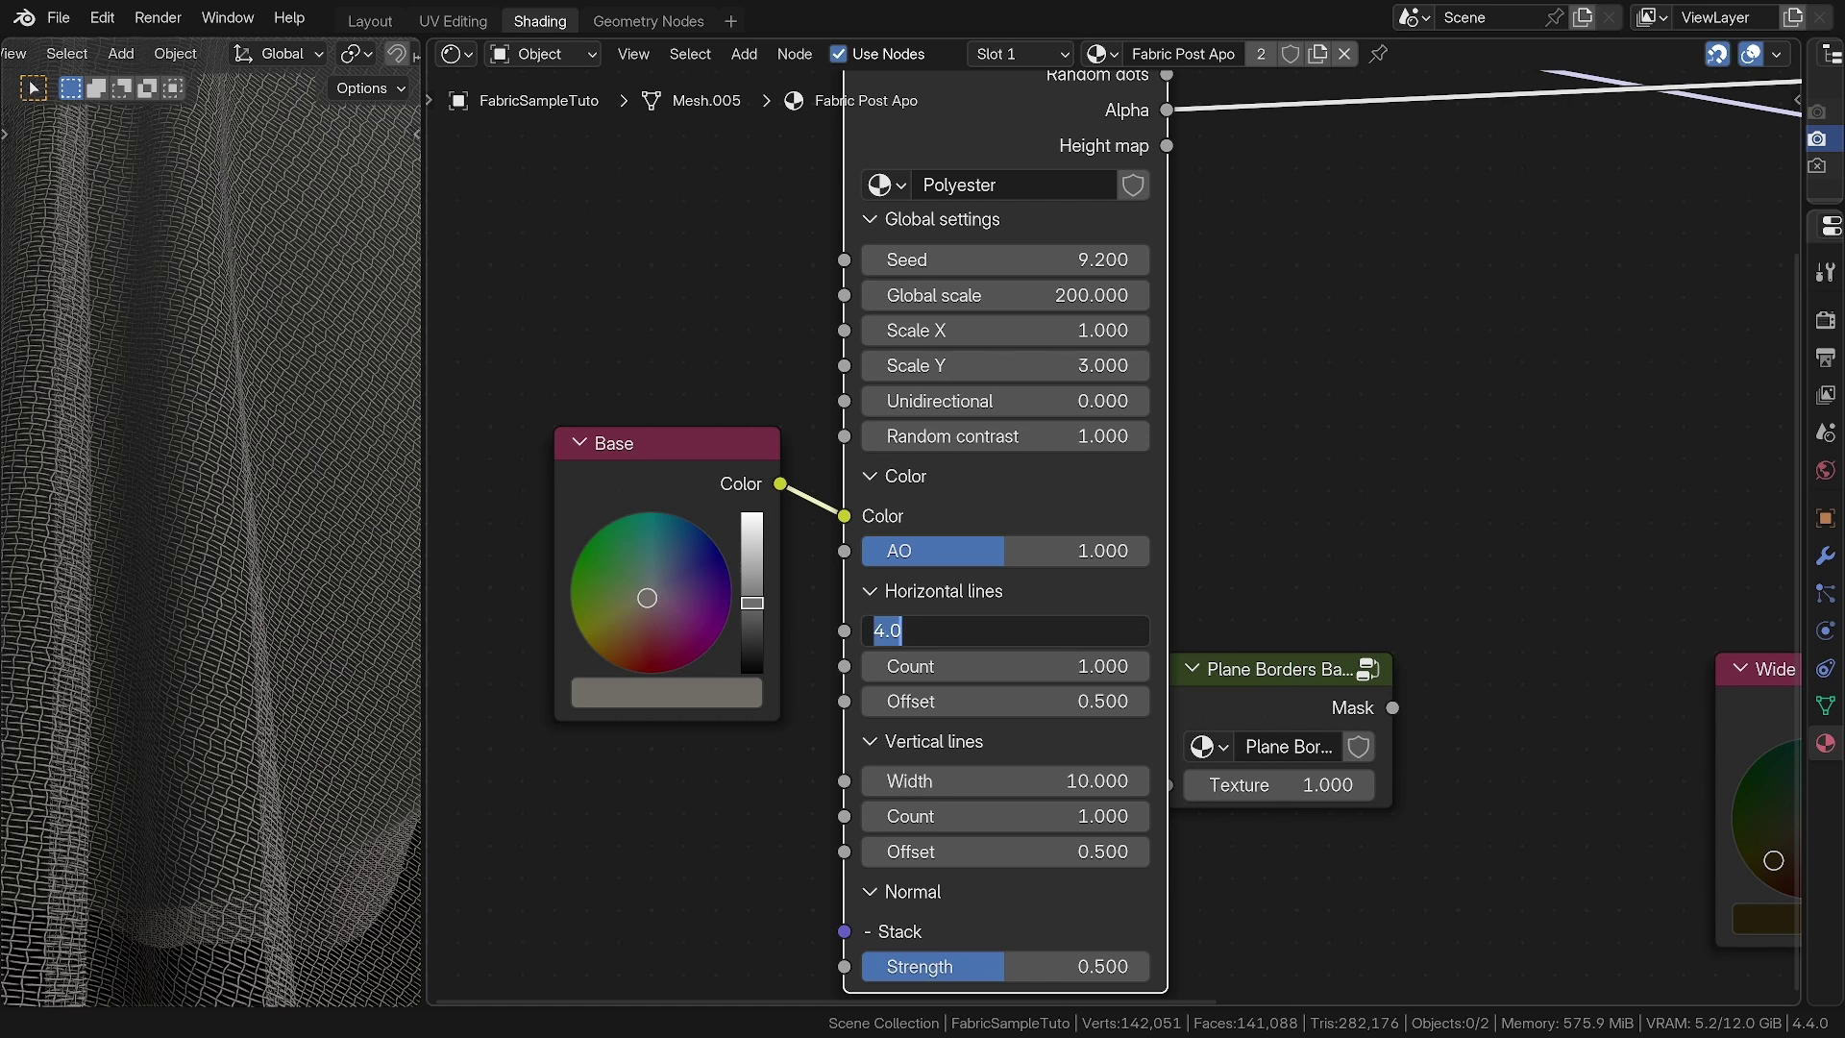
type("1")
key("Return")
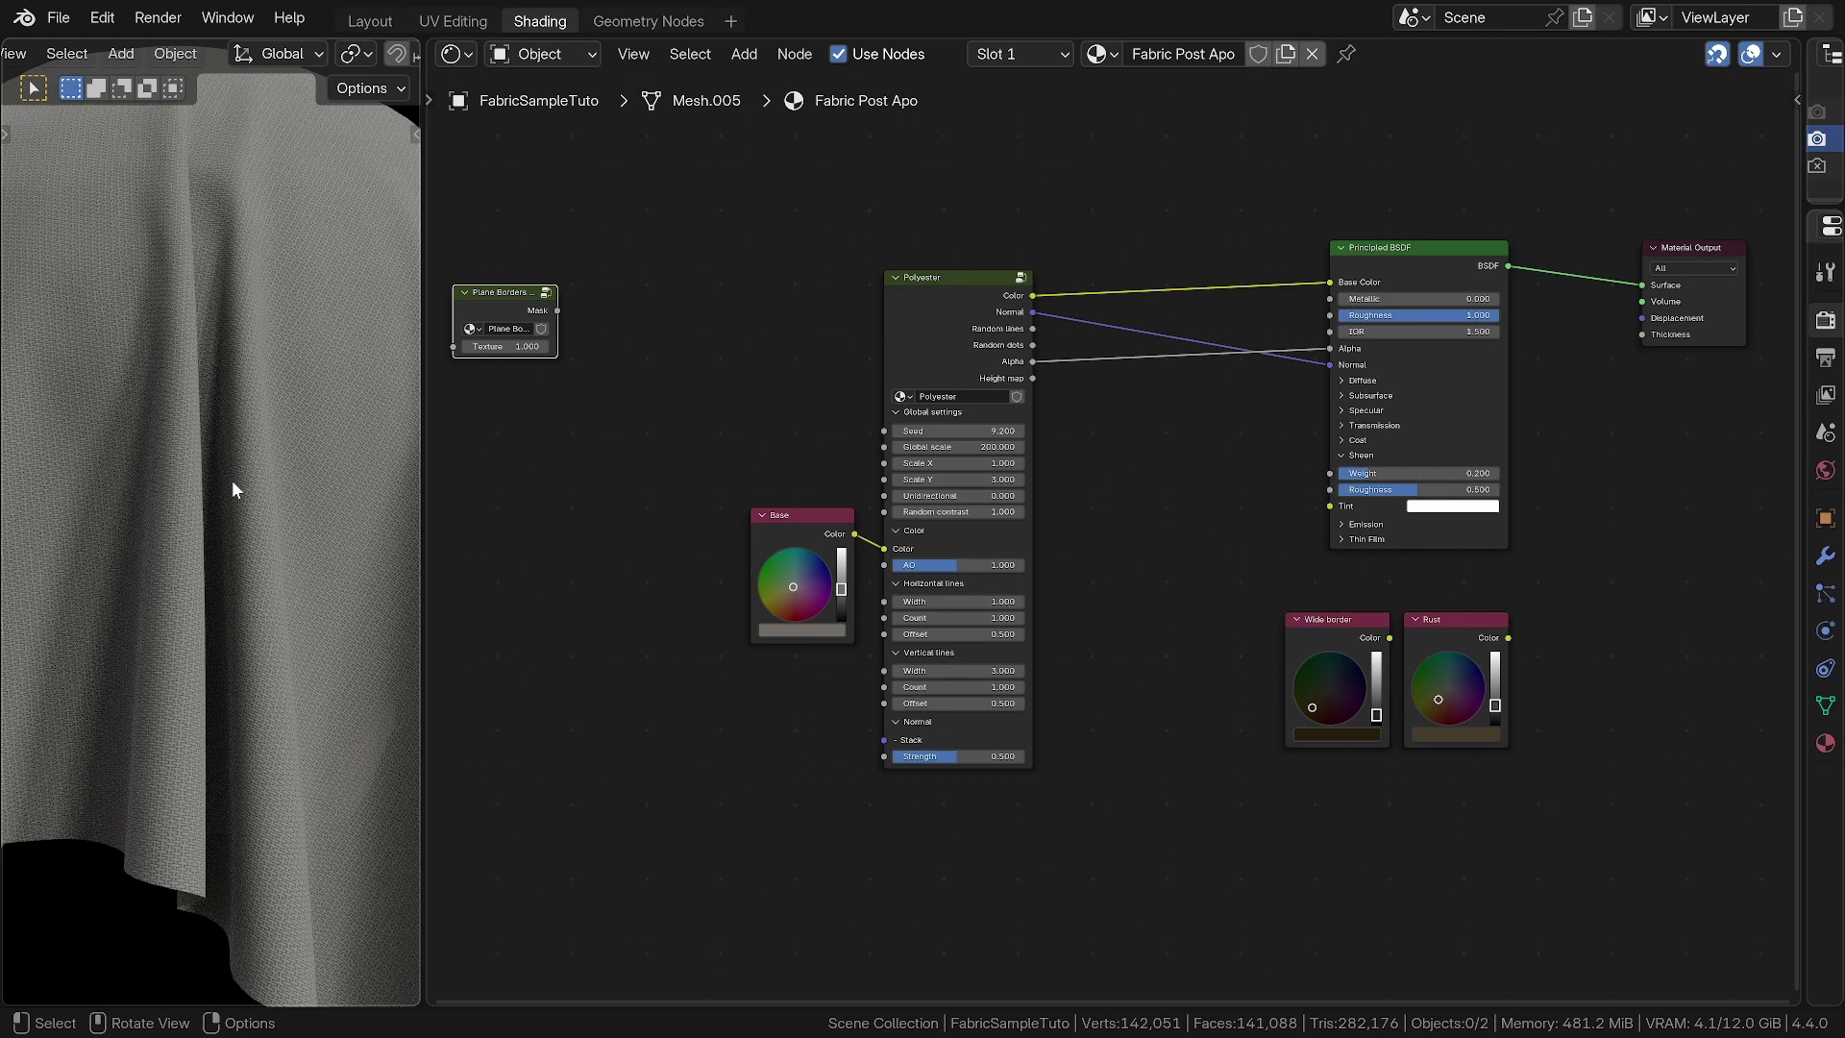
Preview the Mask output of the Plane Borders node on the cloth
left_click(498, 298, "ctrl+shift")
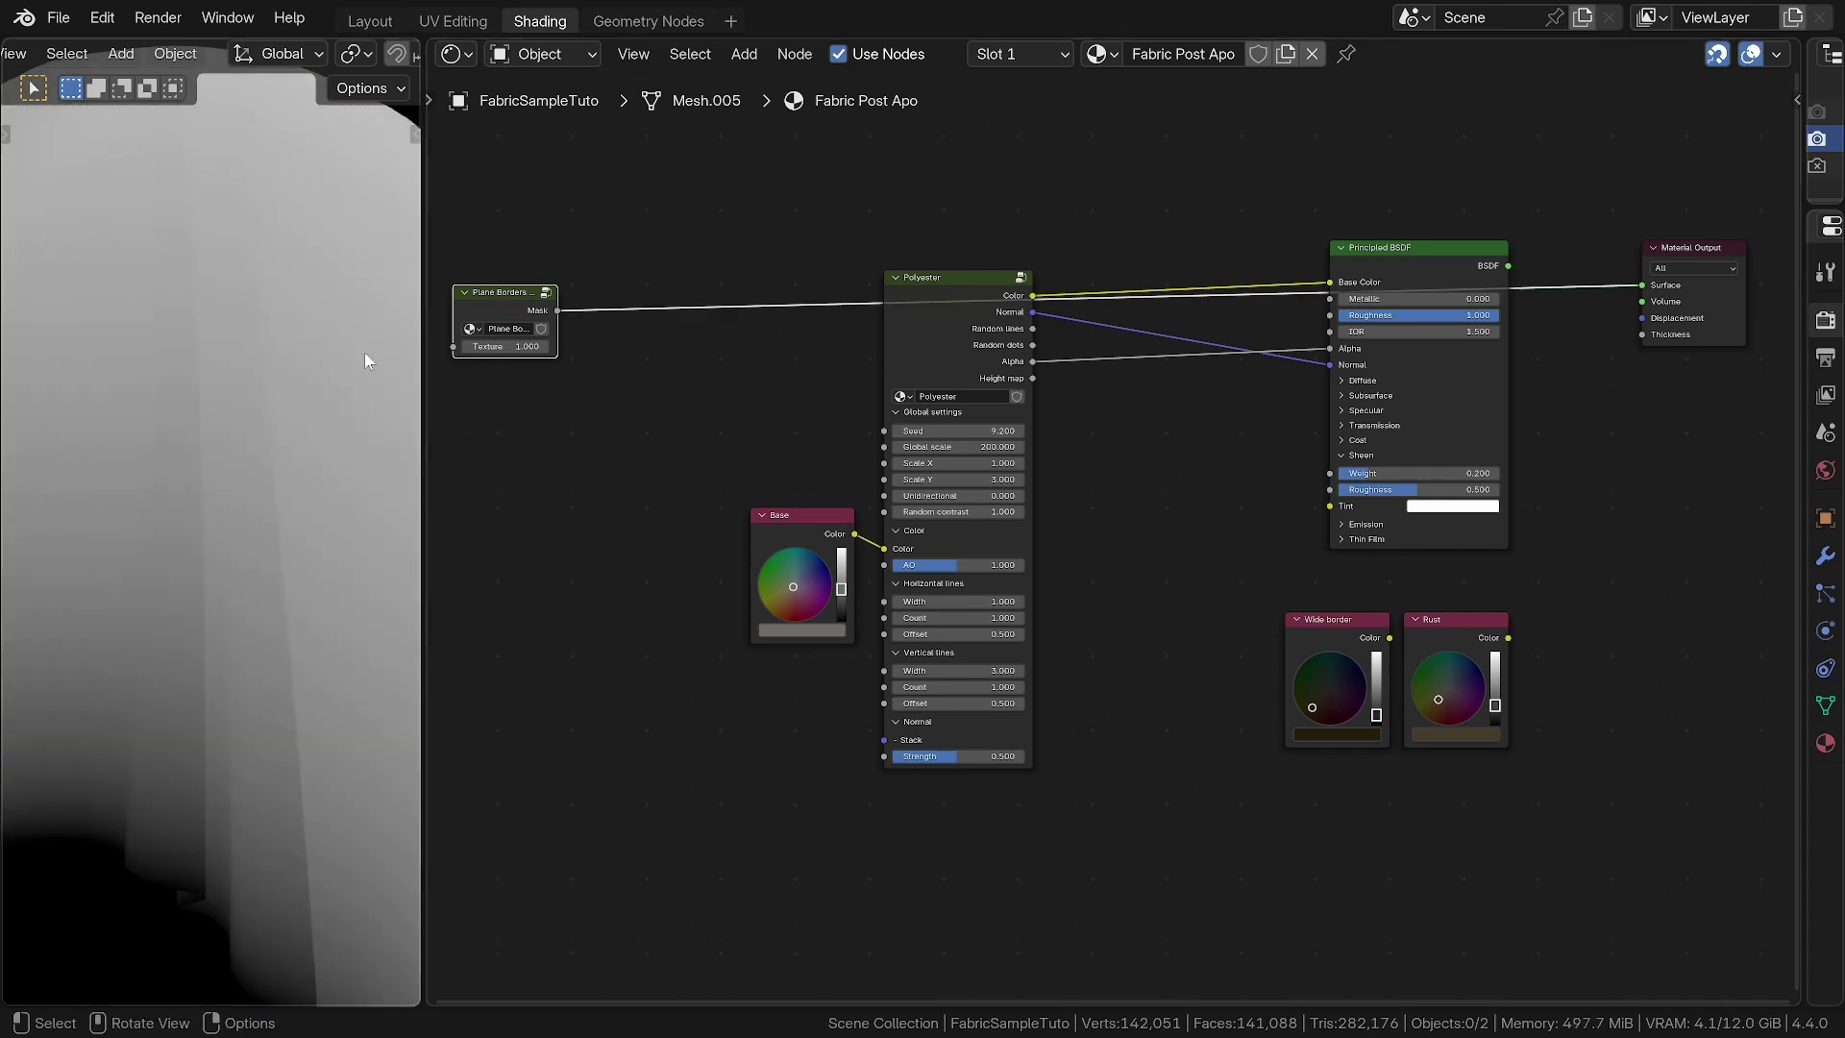
middle_click_drag(643, 453, 837, 498)
middle_click_drag(837, 497, 800, 269, "ctrl")
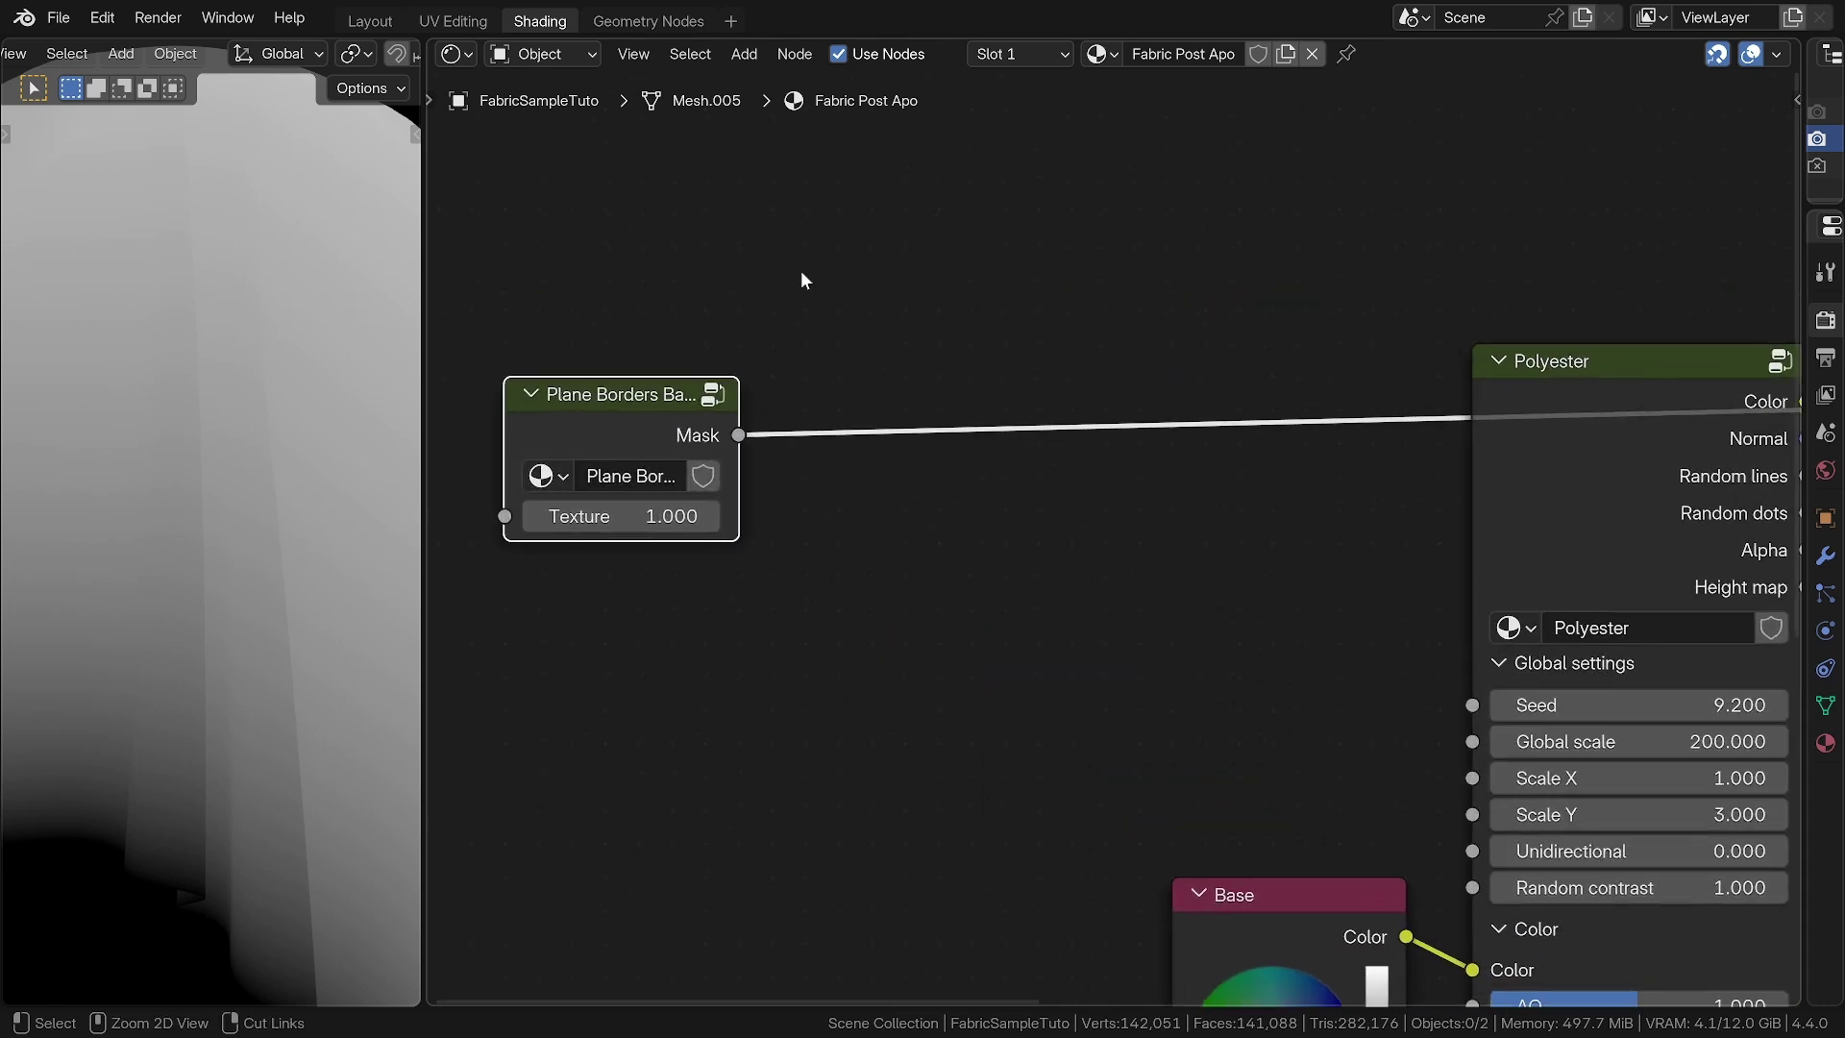
Add Fluent's Gradient to Grunge node after the Plane Borders mask, widening it and aligning it beside that node
key("f")
mouse_move(723, 452)
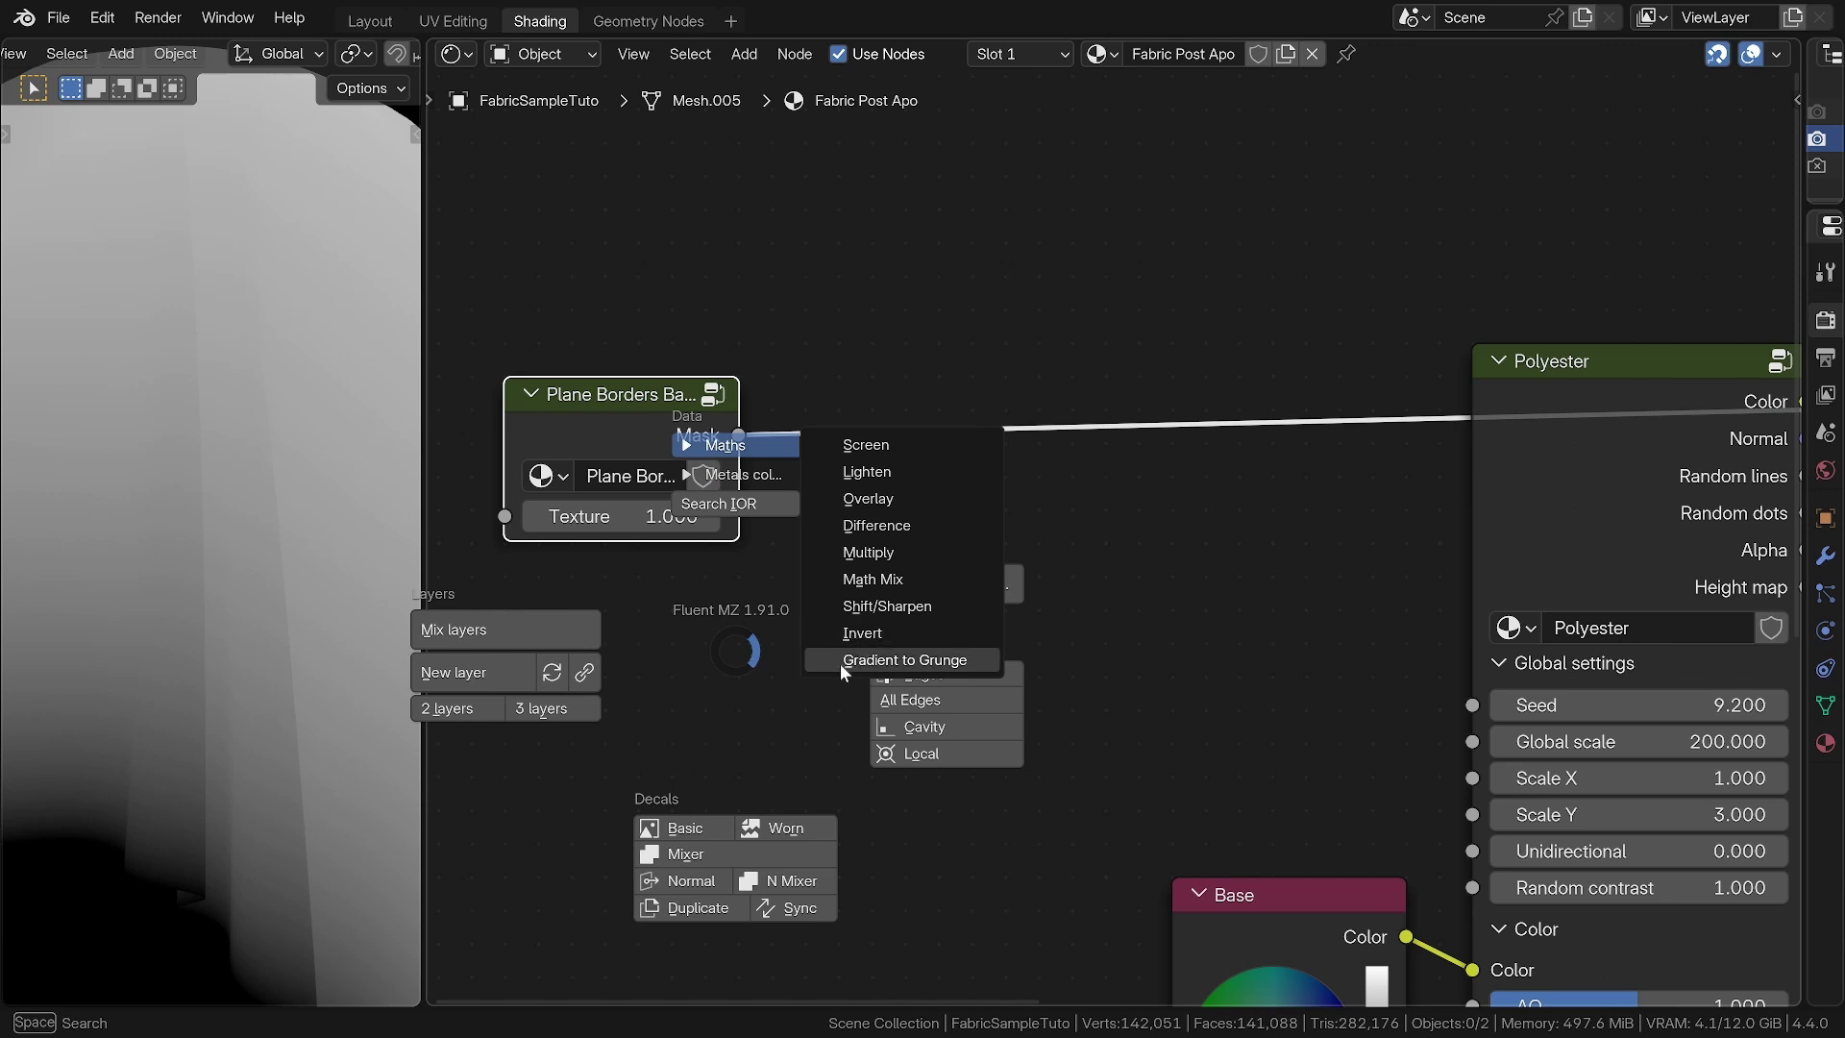
left_click(866, 659)
left_click_drag(1192, 569, 1016, 341)
middle_click_drag(223, 450, 227, 574)
mouse_move(1026, 487)
left_mouse_down()
mouse_move(1192, 487)
mouse_move(1026, 487)
left_mouse_up()
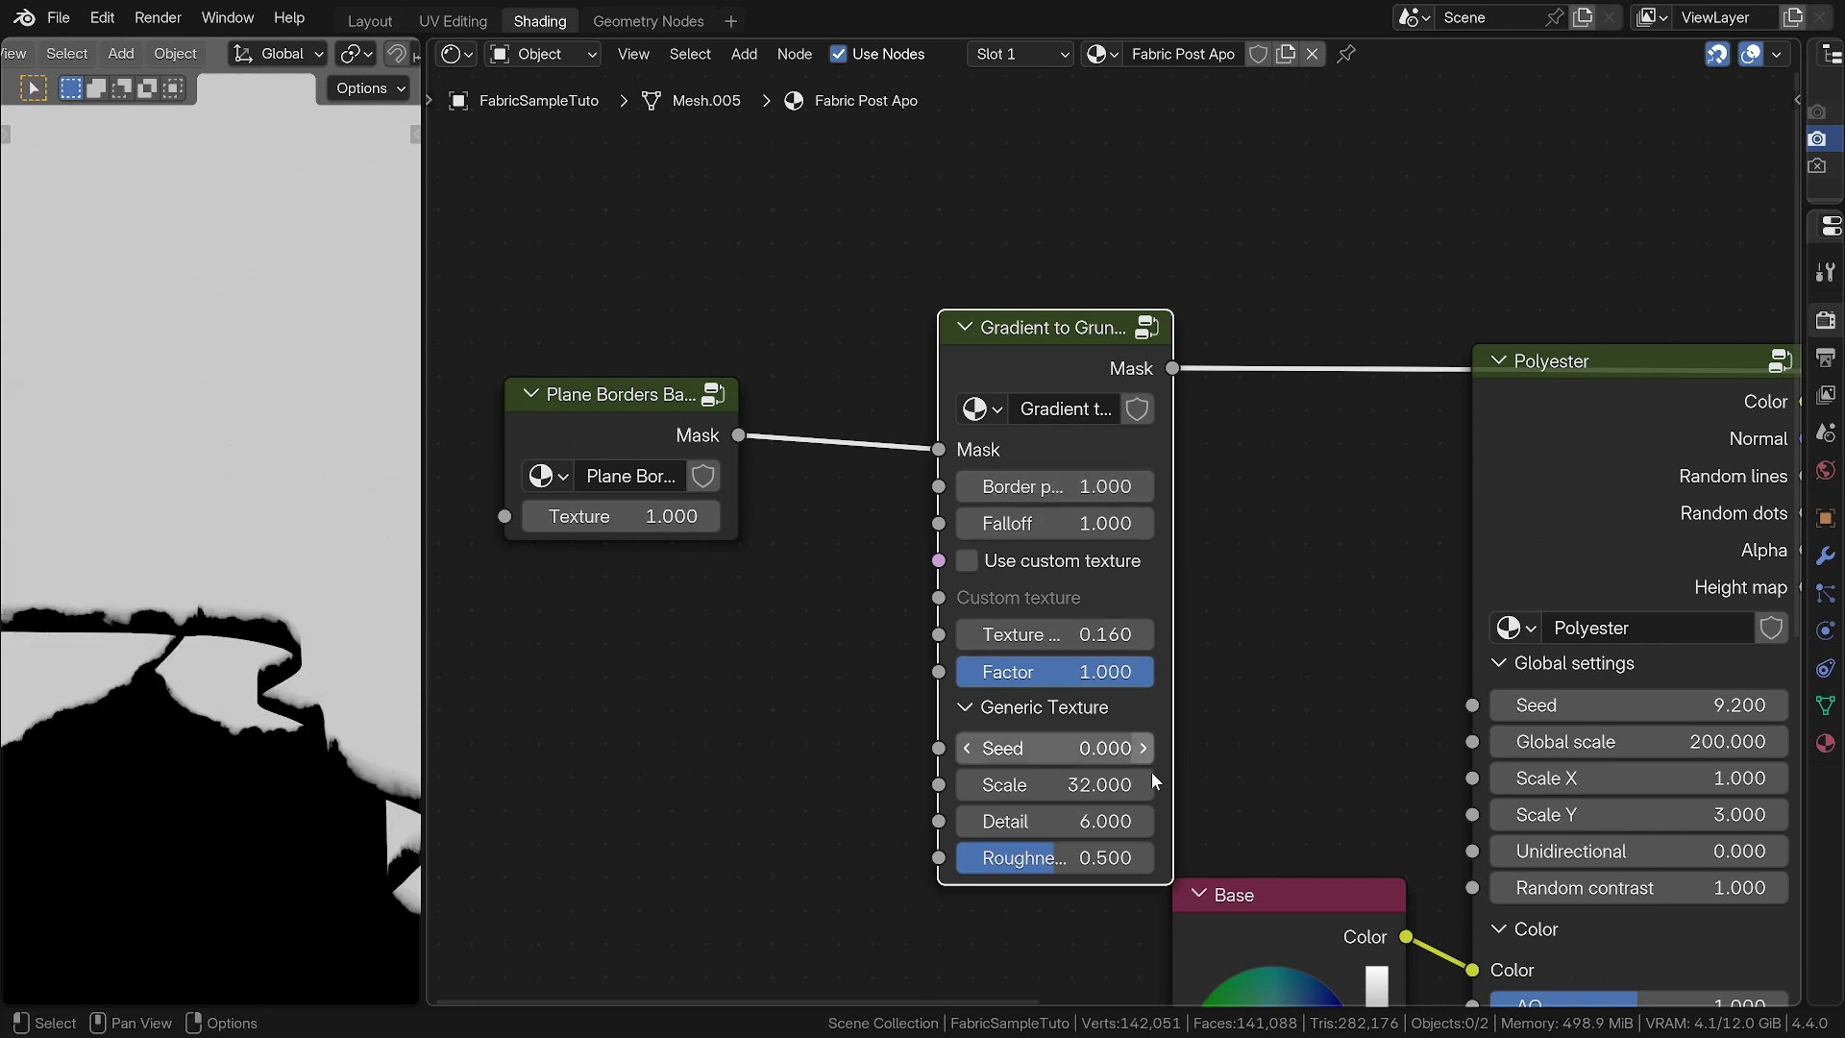
left_click_drag(1167, 769, 1245, 753)
left_click_drag(1057, 343, 922, 411)
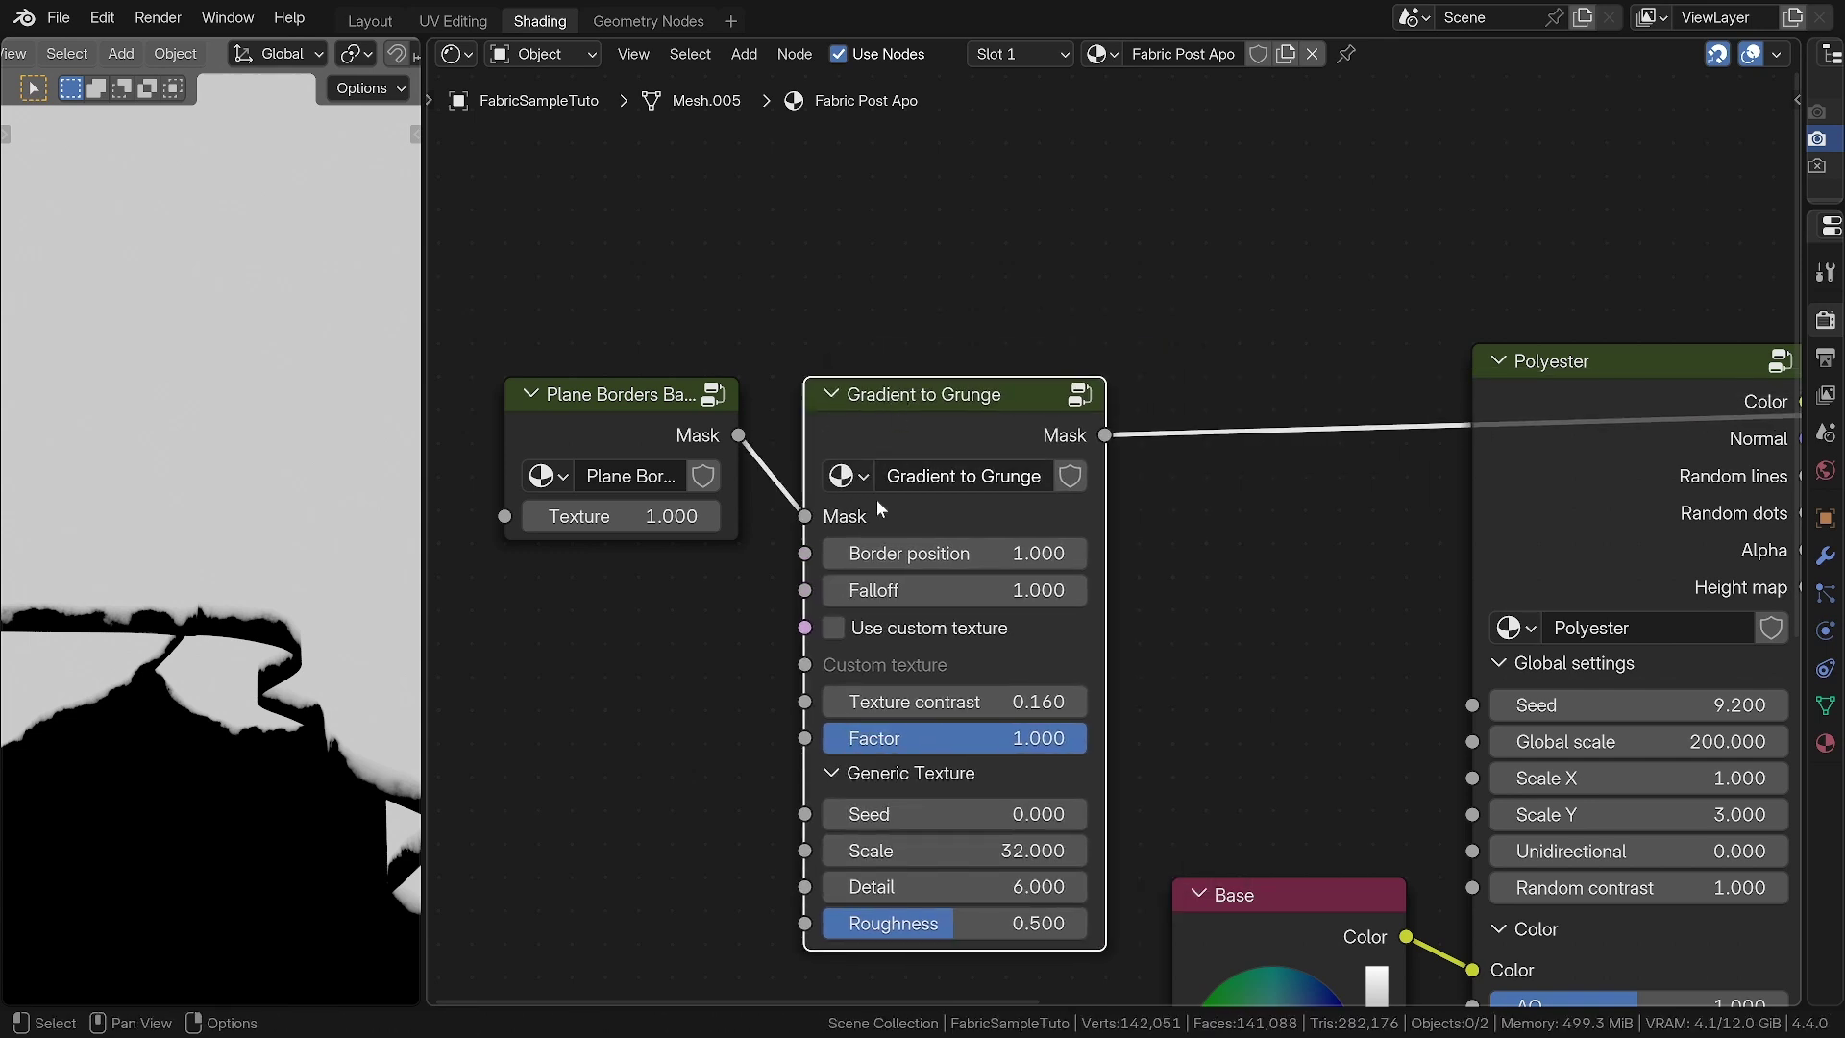
Try different Falloff, Texture contrast and Scale values on the Gradient to Grunge node, then return Falloff to 1
left_click_drag(951, 552, 1002, 591)
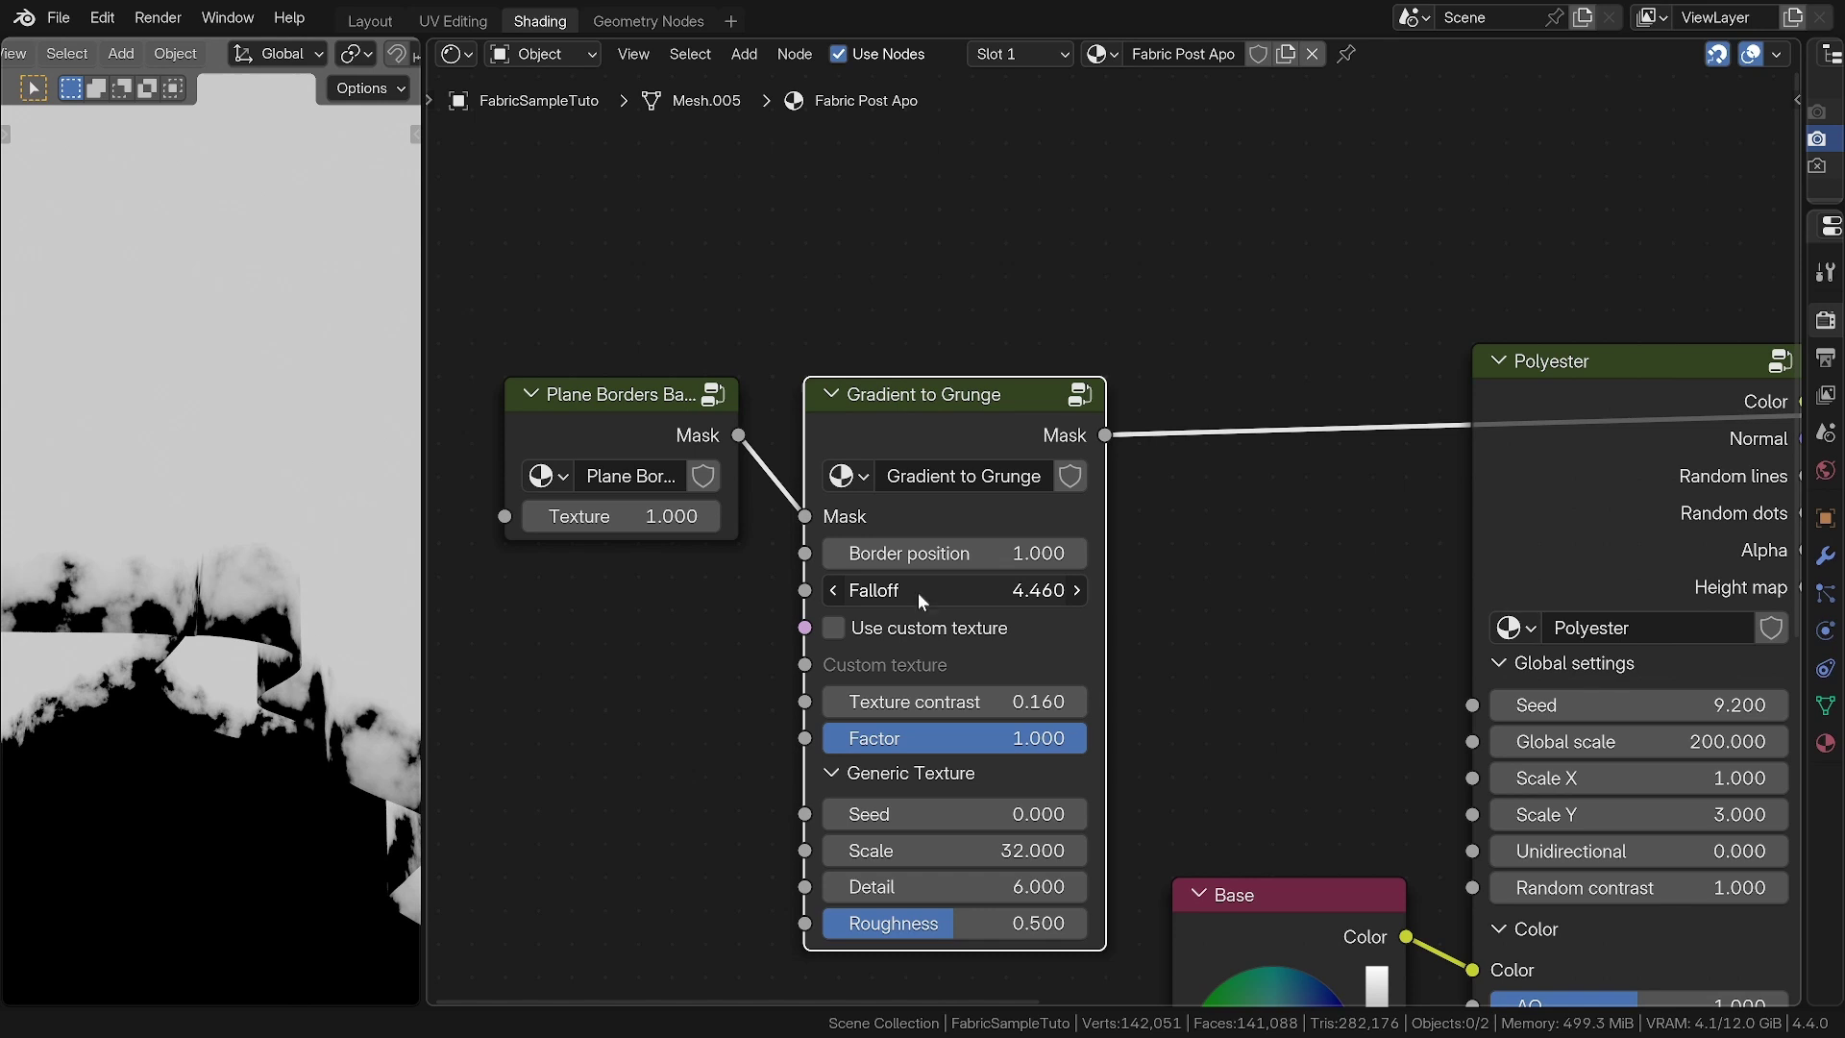
left_click_drag(922, 701, 913, 738)
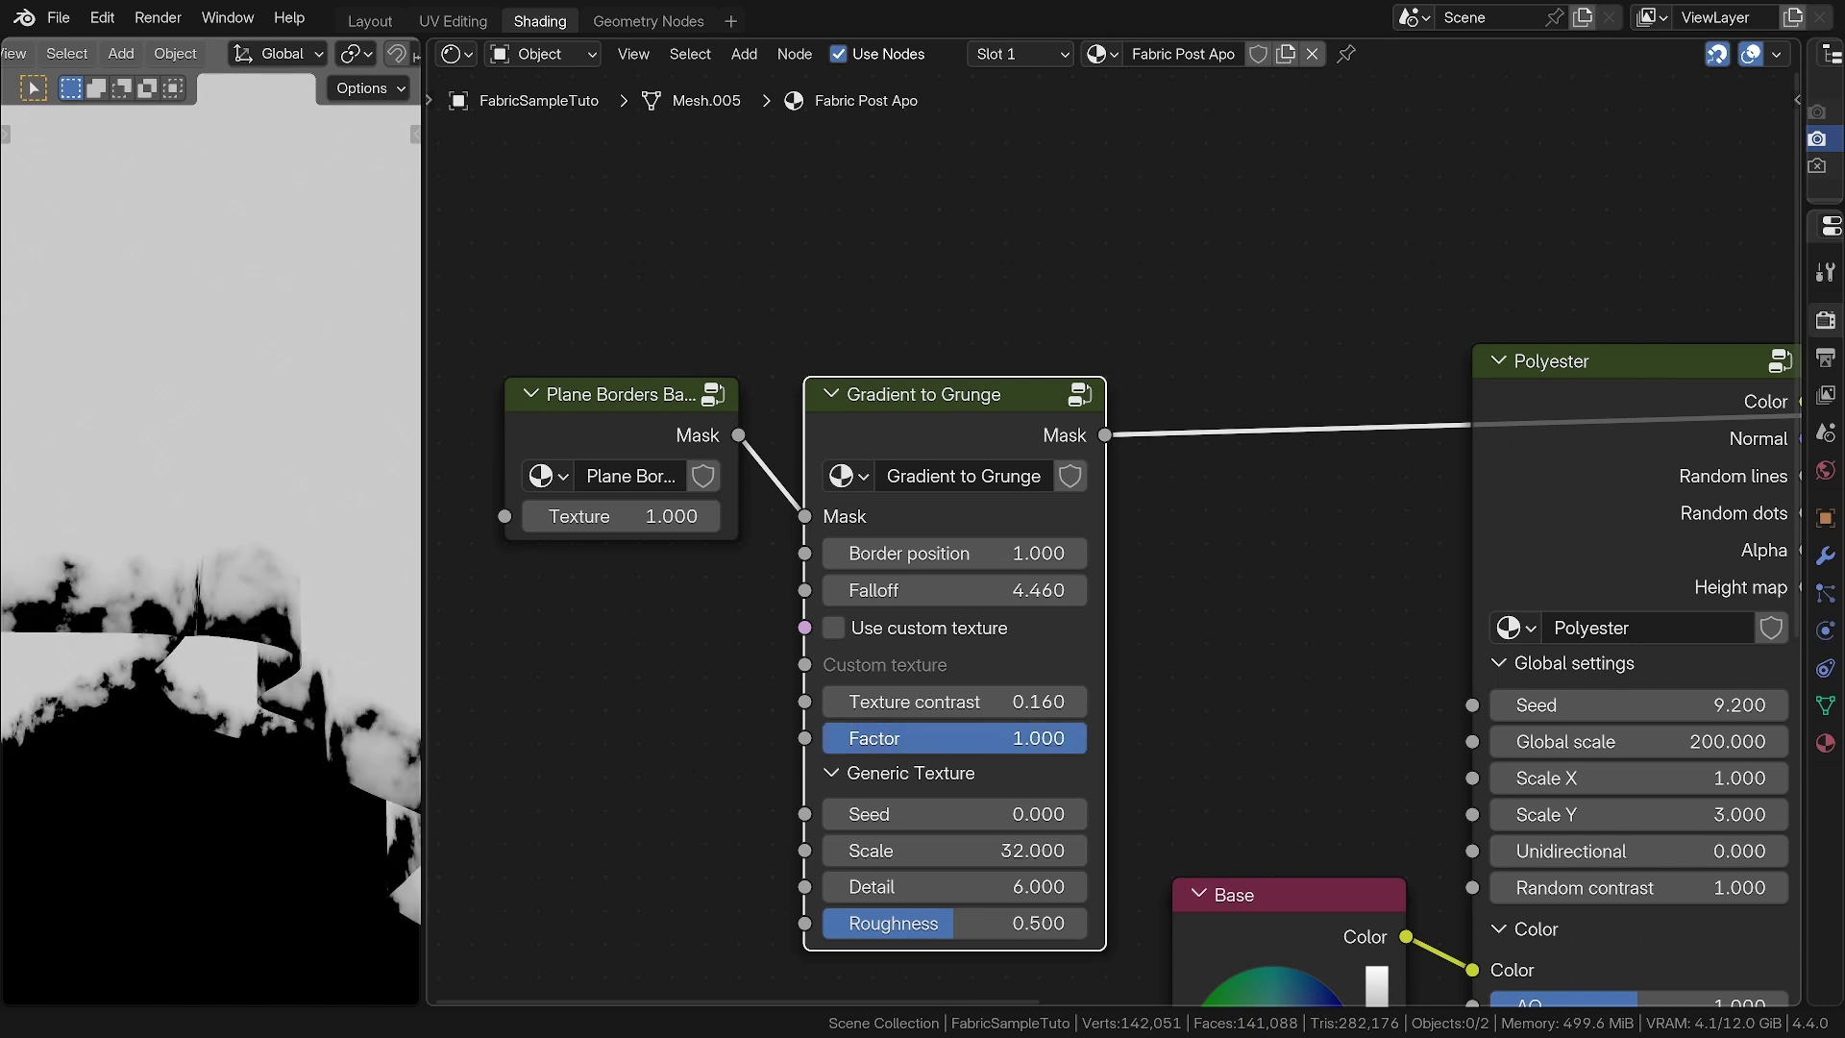
left_click_drag(961, 850, 768, 850)
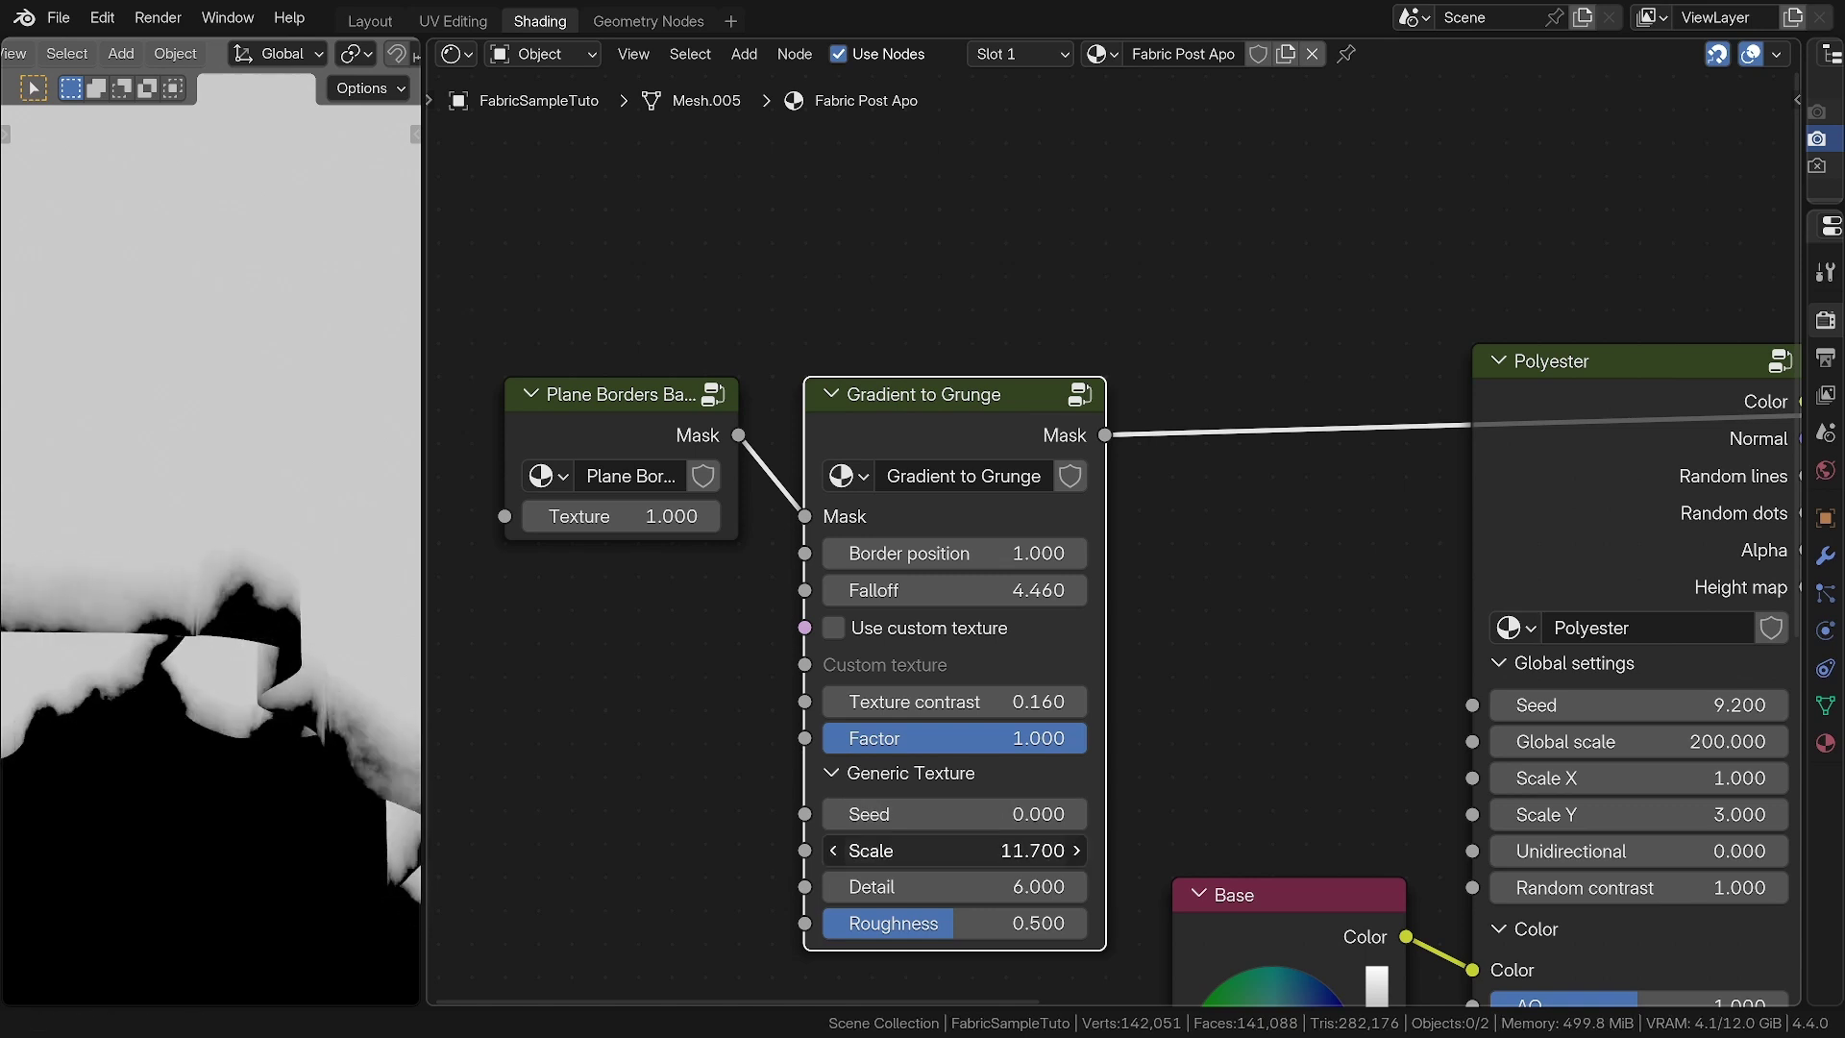
right_click(919, 849)
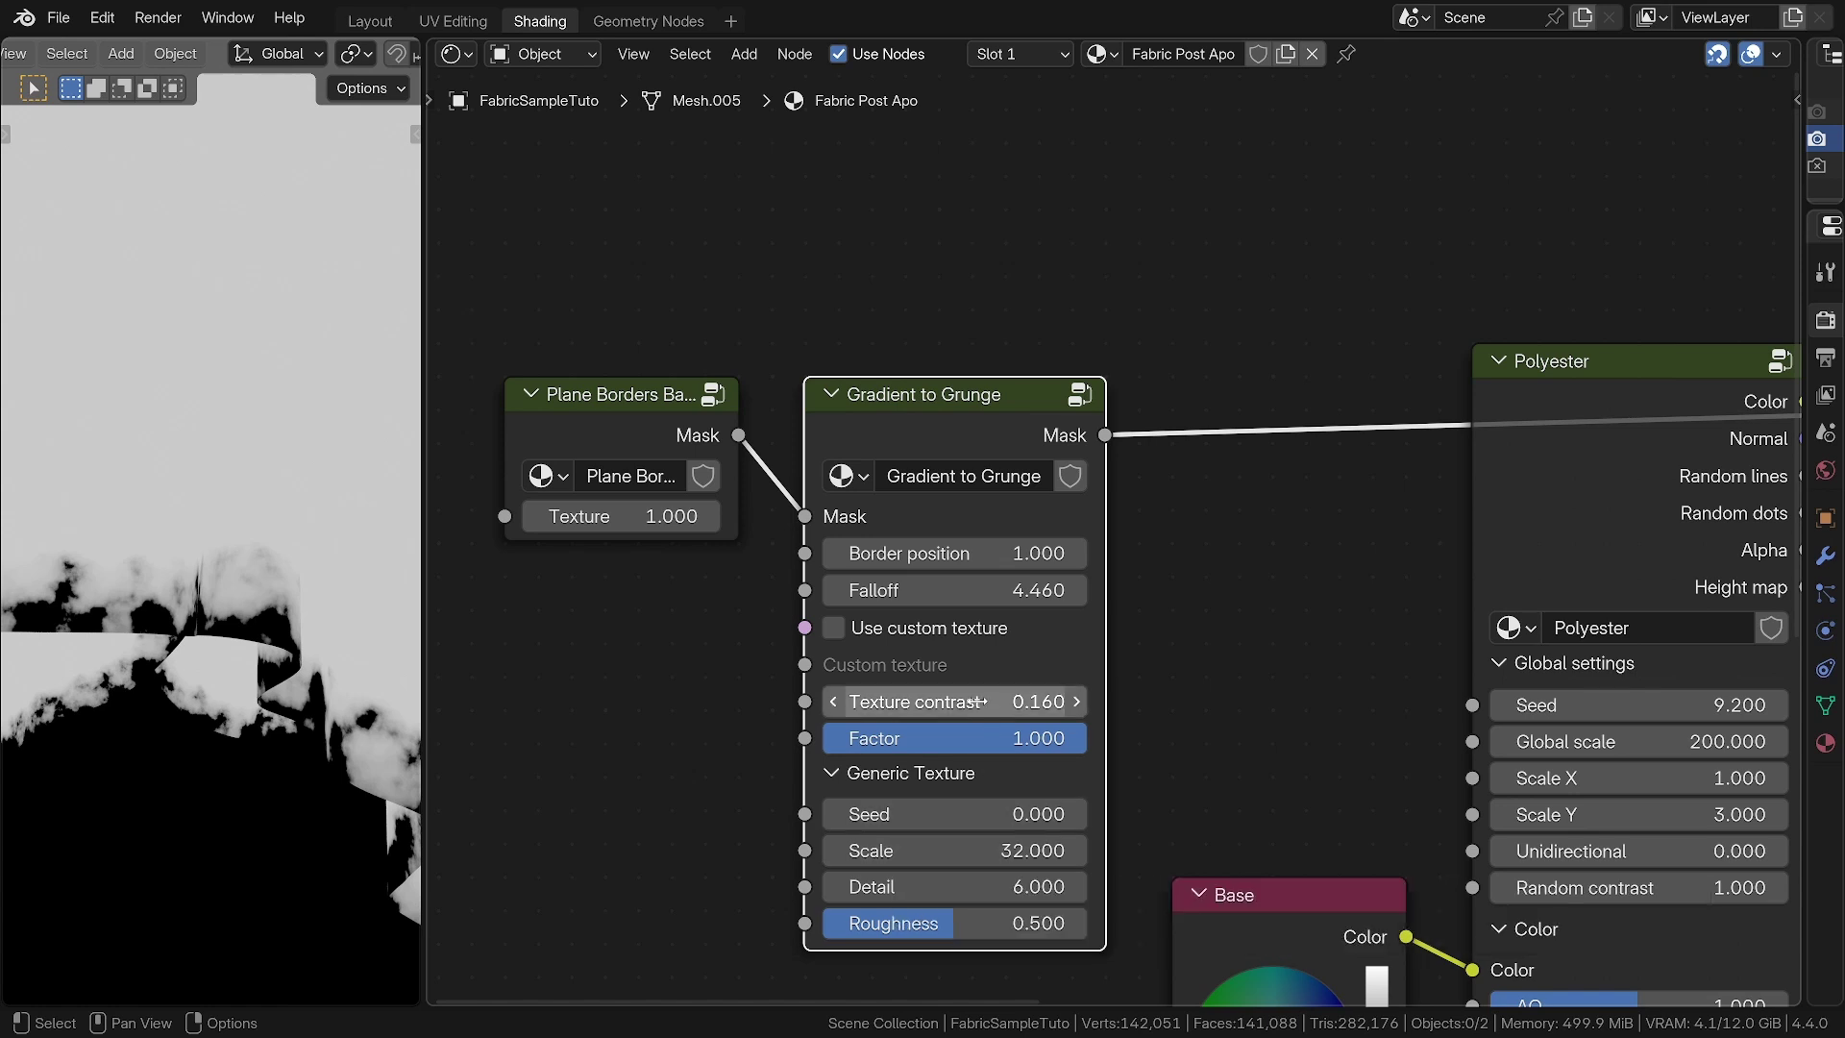
left_click(976, 590)
type("1")
key("Return")
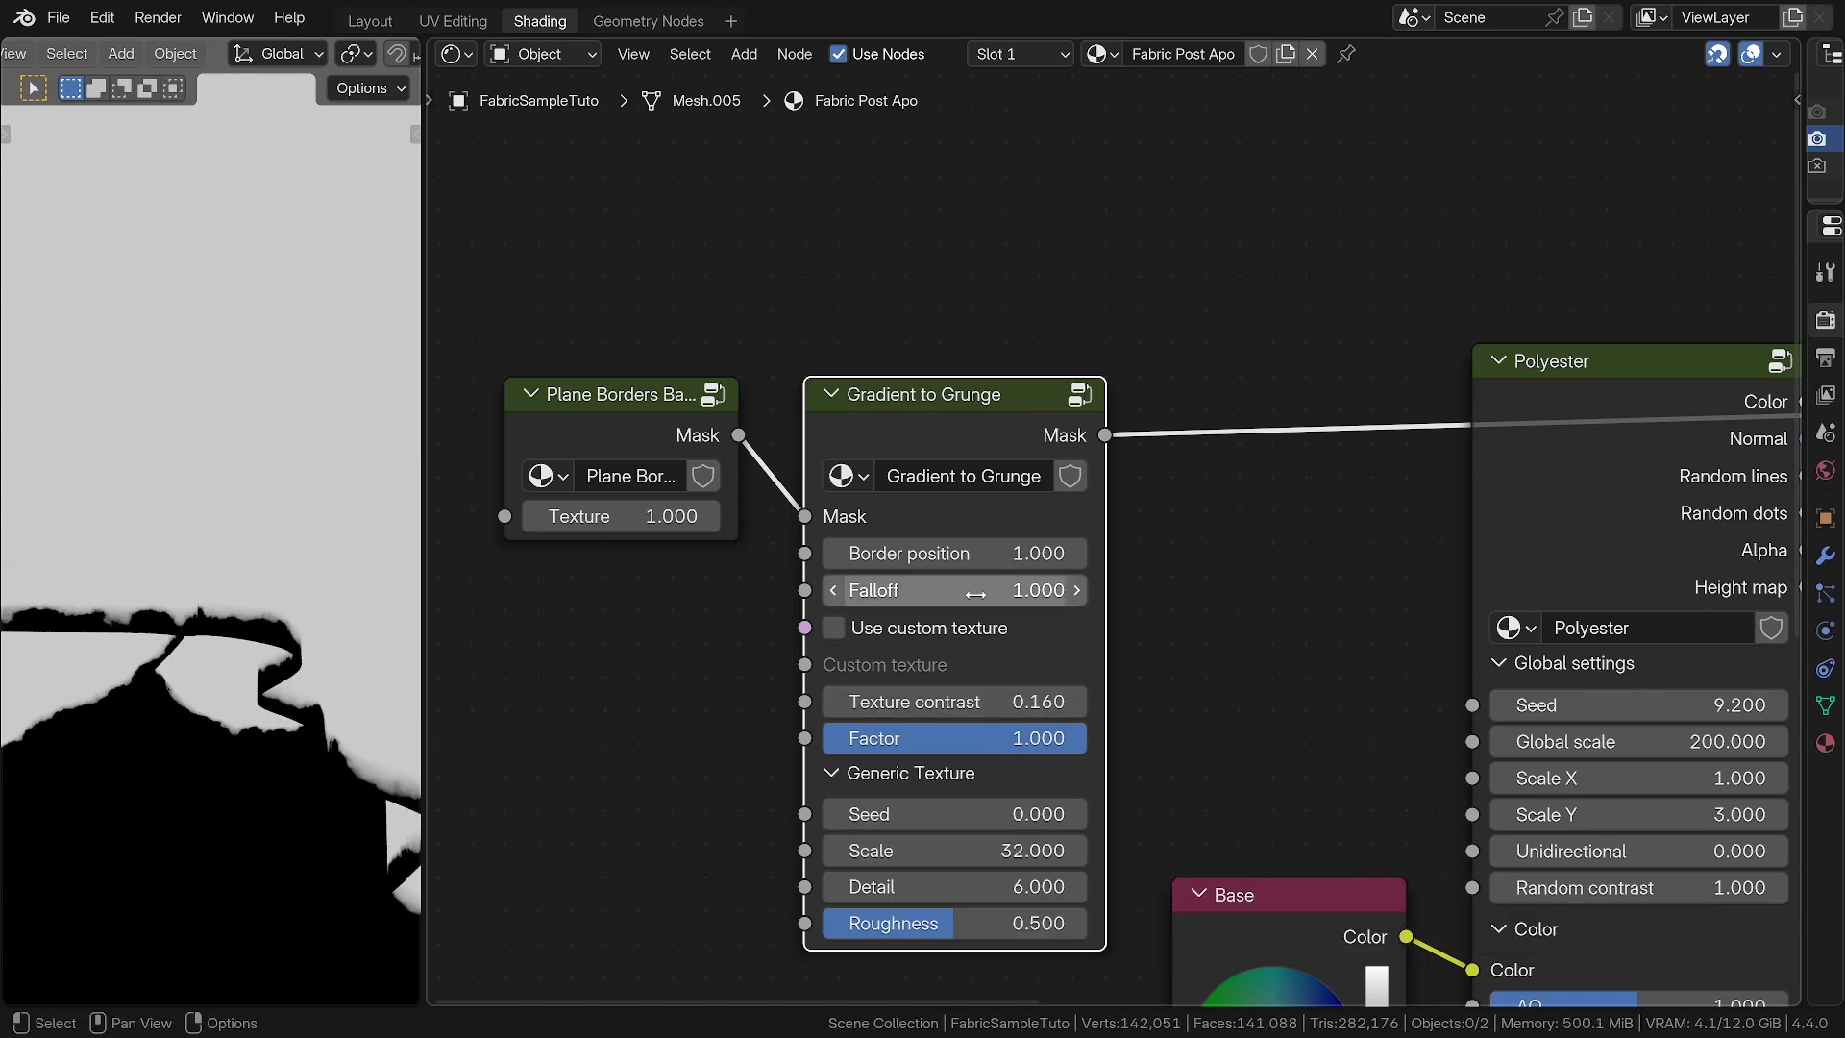
Move the Plane Borders and Gradient to Grunge nodes farther from the Polyester node to make room between them
middle_click_drag(95, 601, 187, 555)
scroll(775, 538, "down", 2)
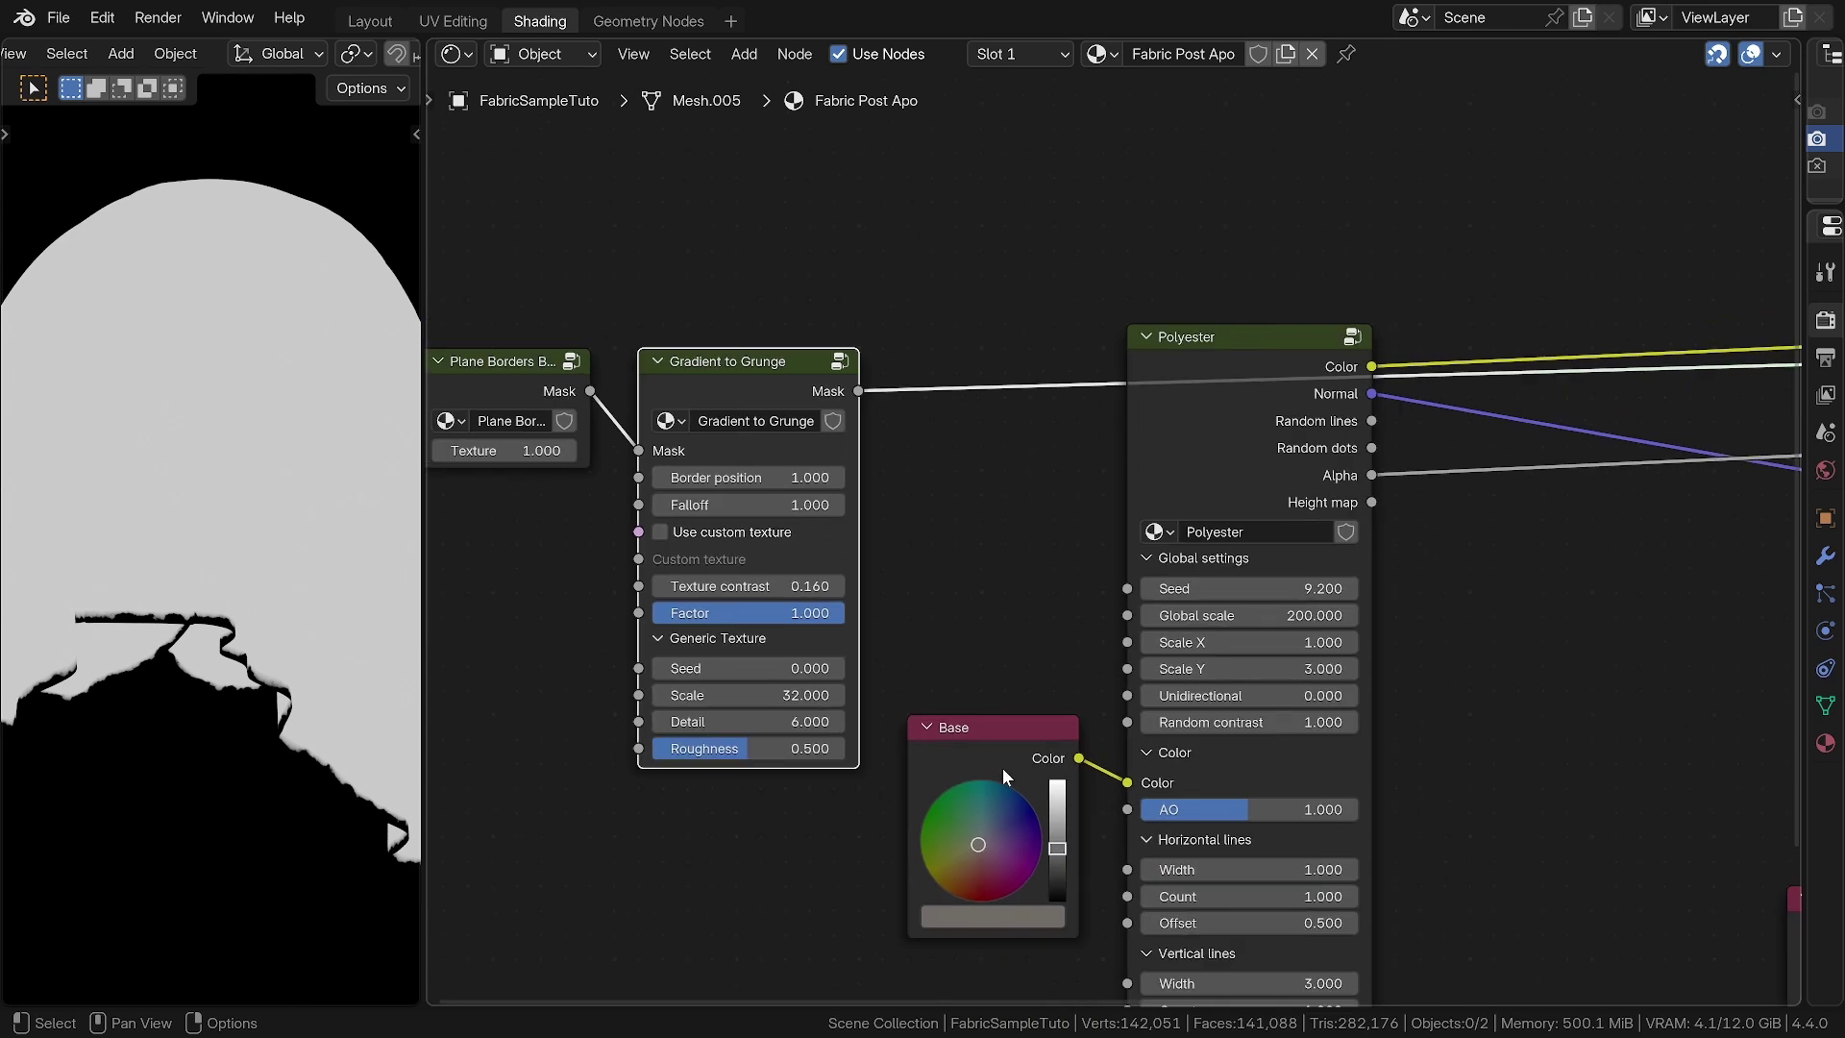
middle_click_drag(1007, 635, 1150, 597)
left_click_drag(491, 241, 894, 374)
left_click_drag(918, 346, 660, 346)
Add a Map Range node after Gradient to Grunge and connect the grunge Mask to its Value input
left_click(930, 528)
key("shift+a")
left_click(929, 528)
type("map")
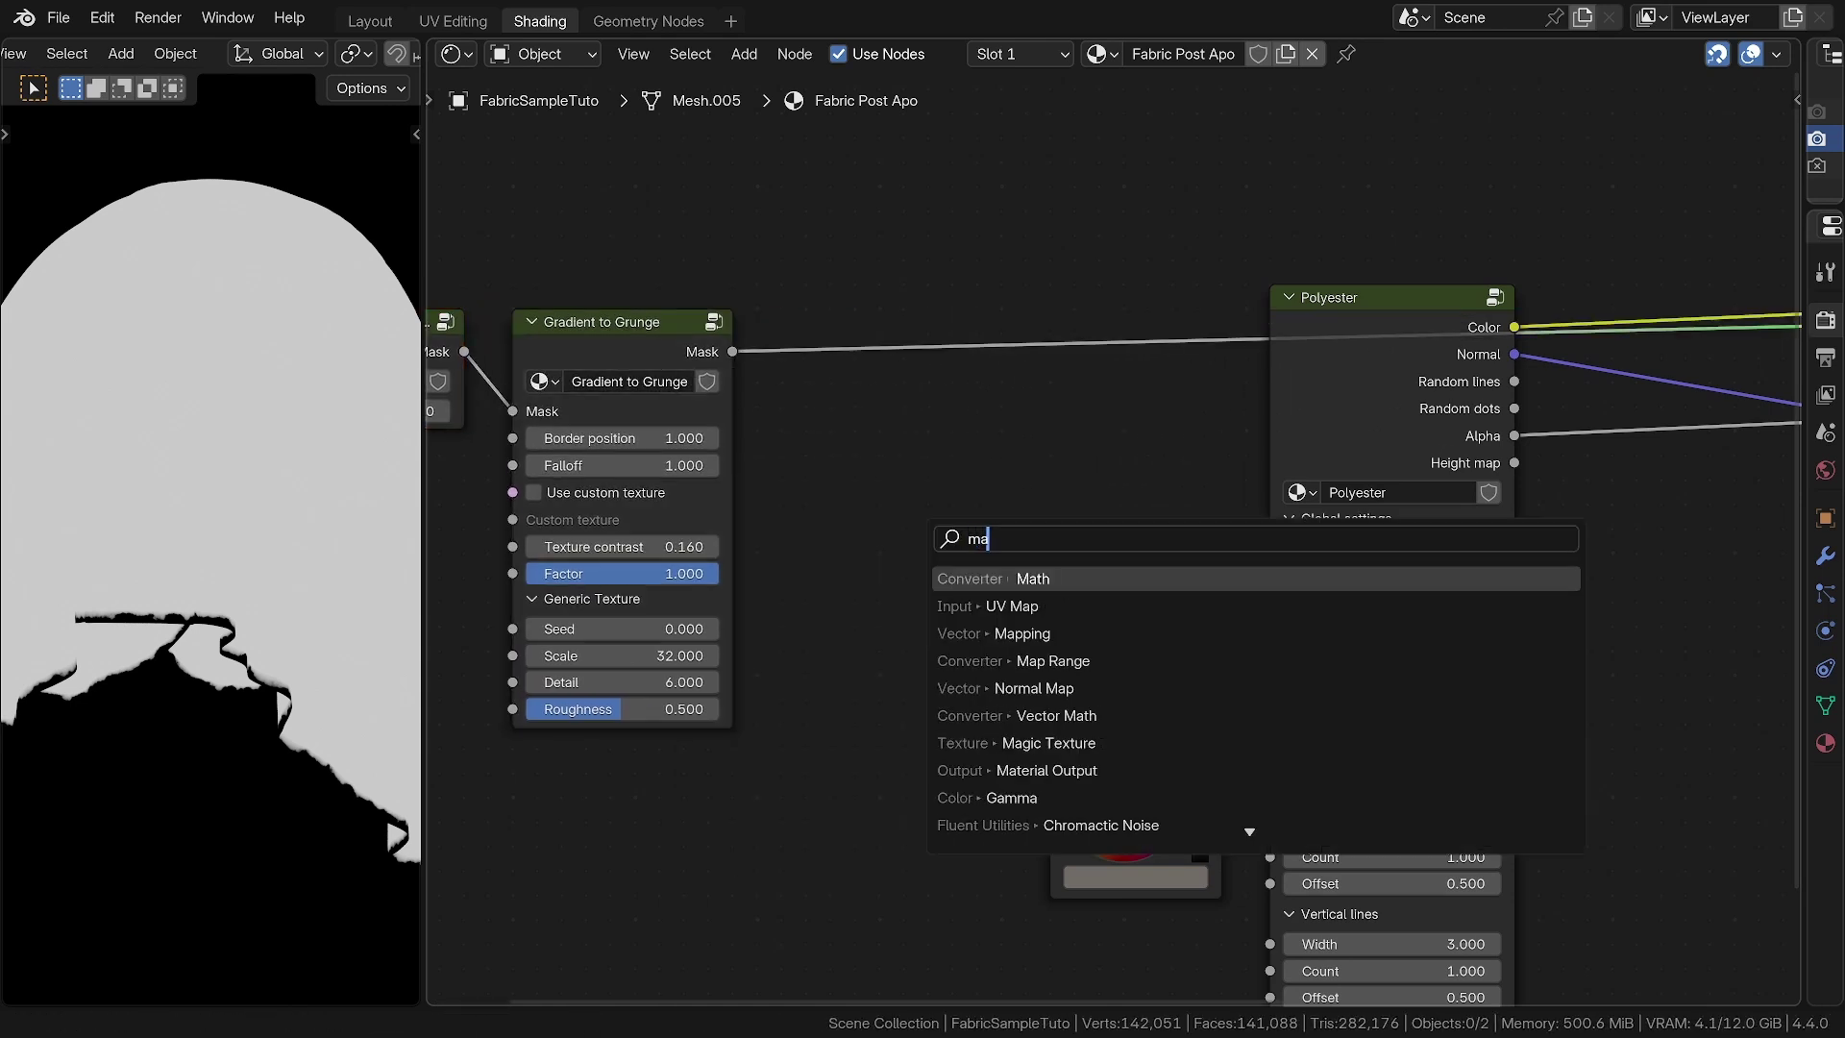
key("Down")
key("Down")
key("Return")
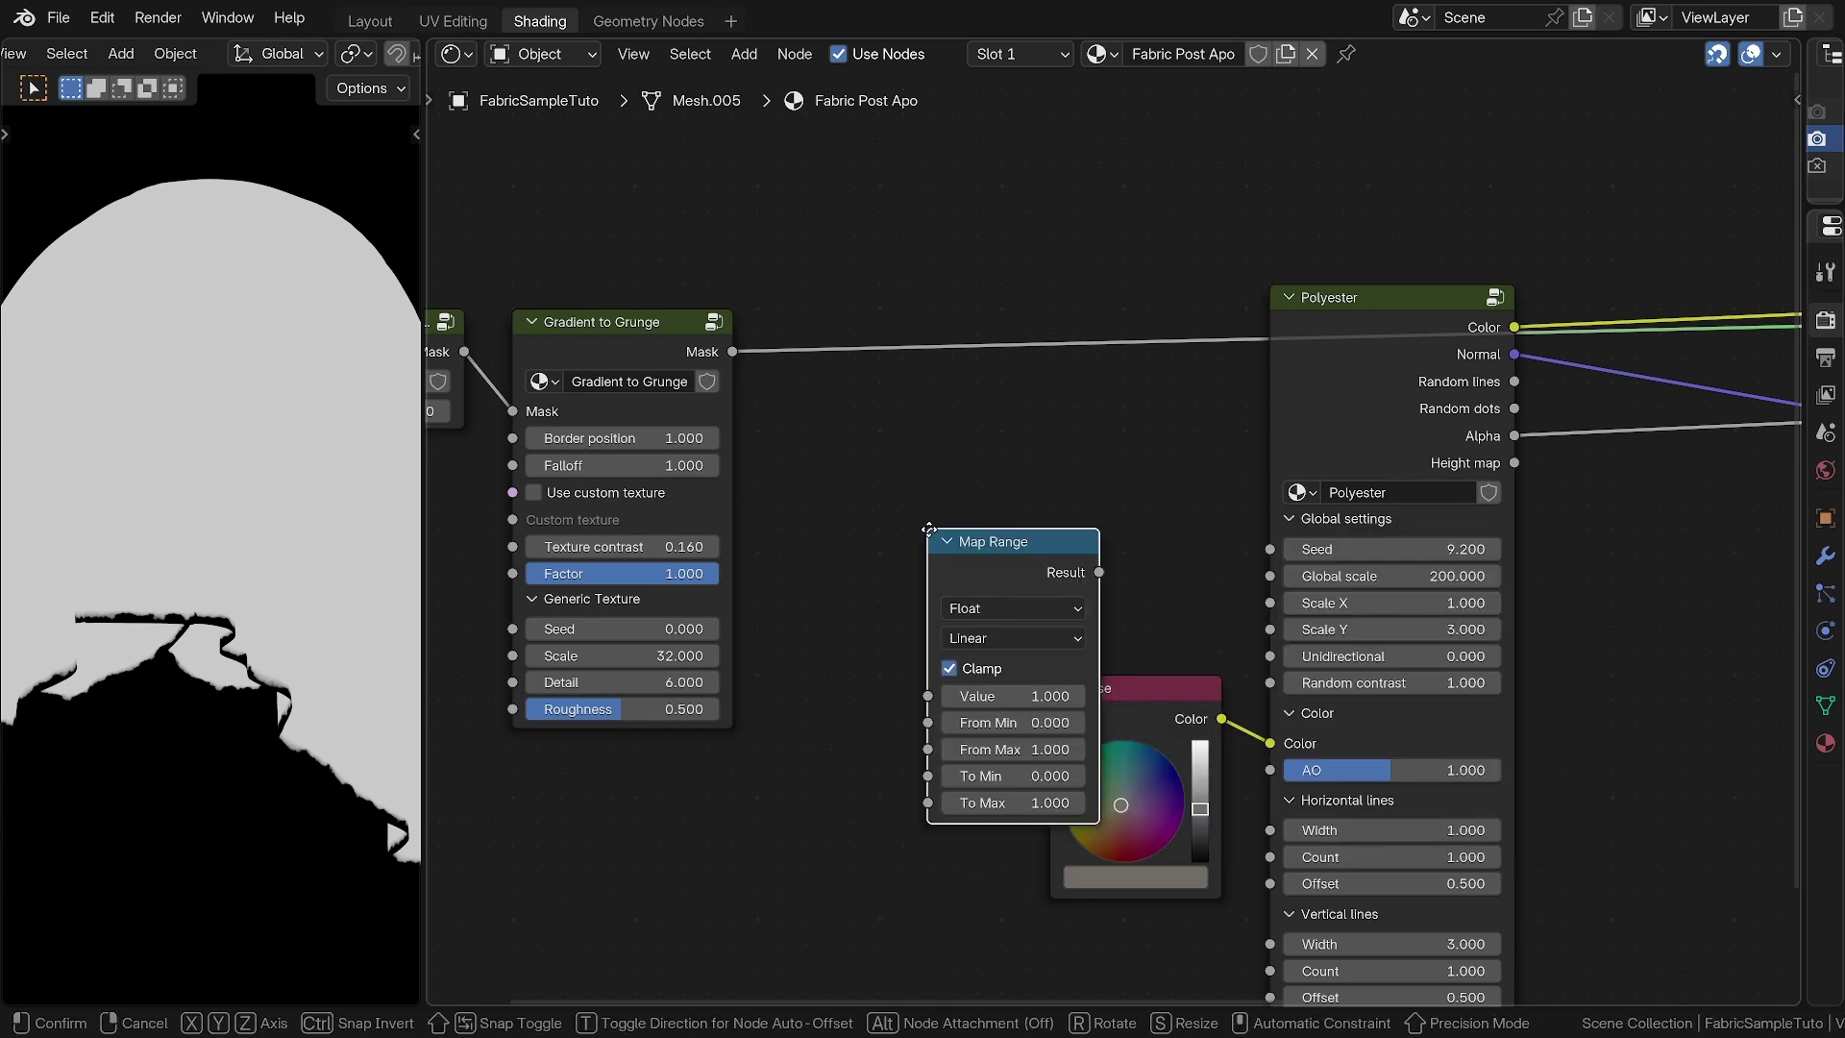
left_click(810, 447)
left_click_drag(732, 352, 805, 623)
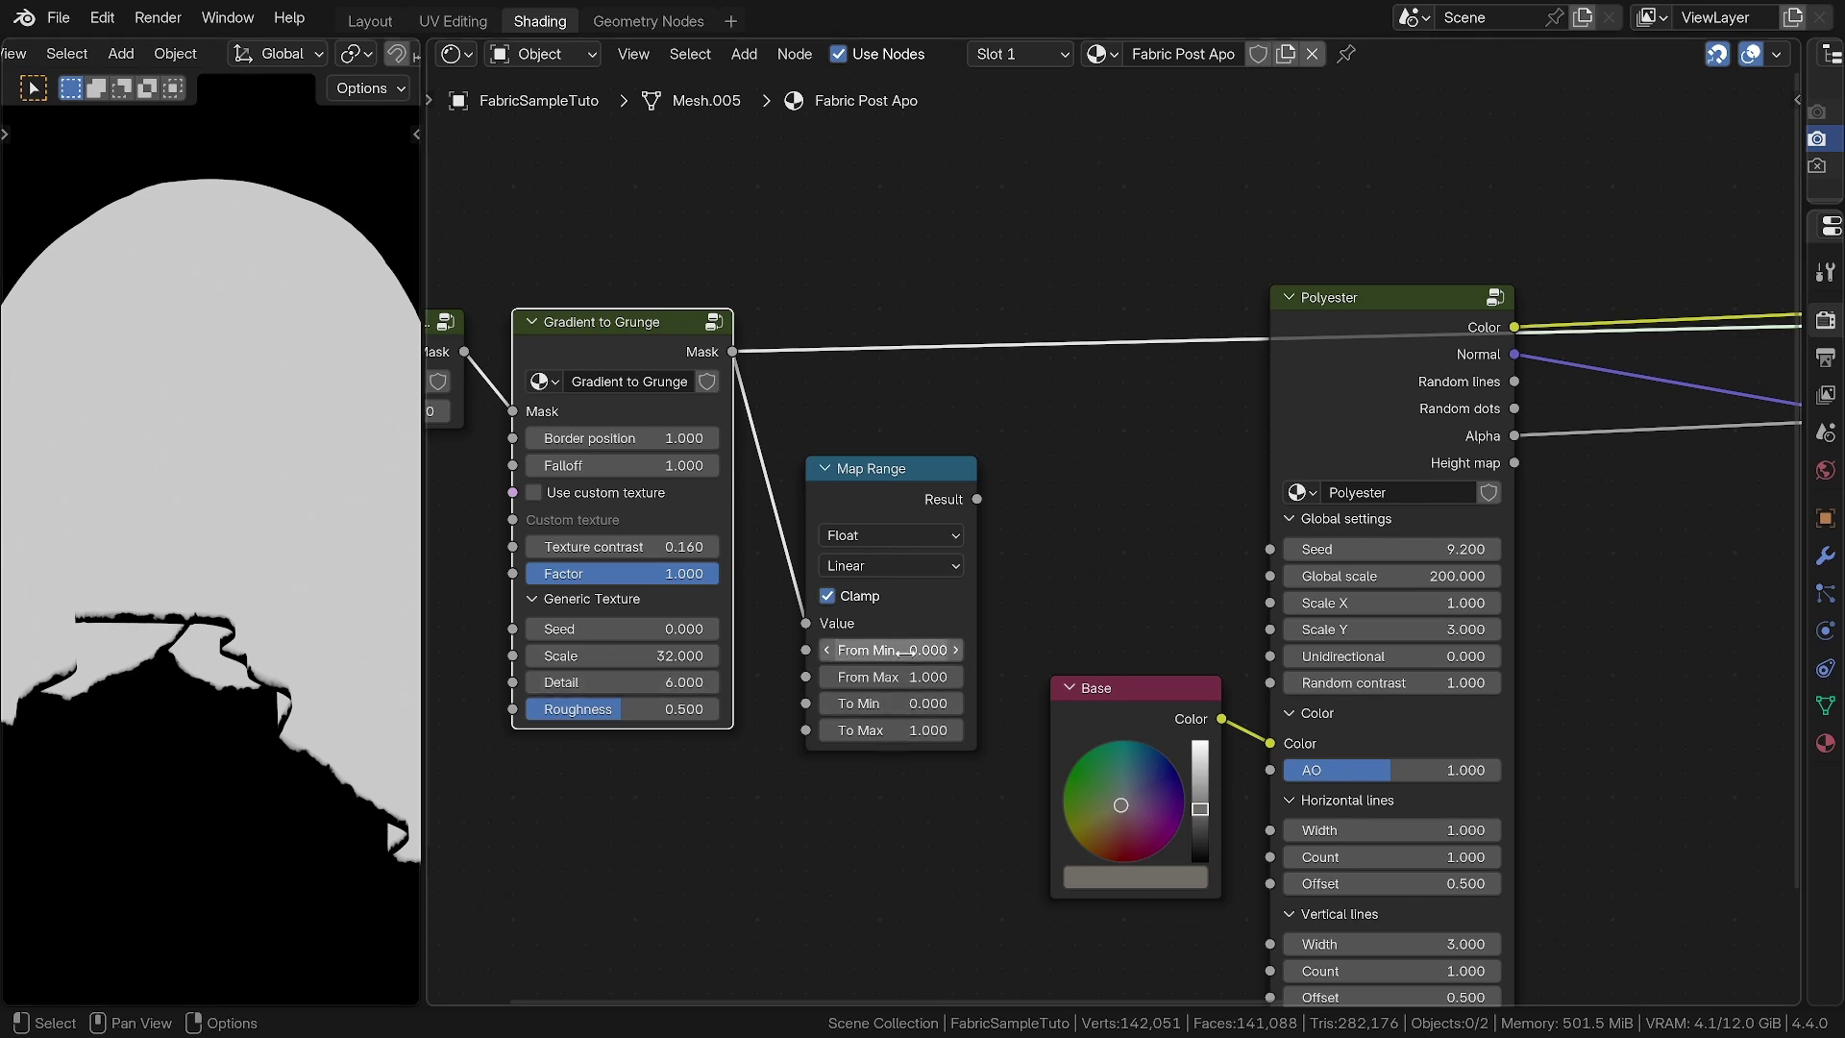
Set the Map Range node's To Min to 4 and connect its Result to the Polyester's Horizontal lines Width
left_click(893, 703)
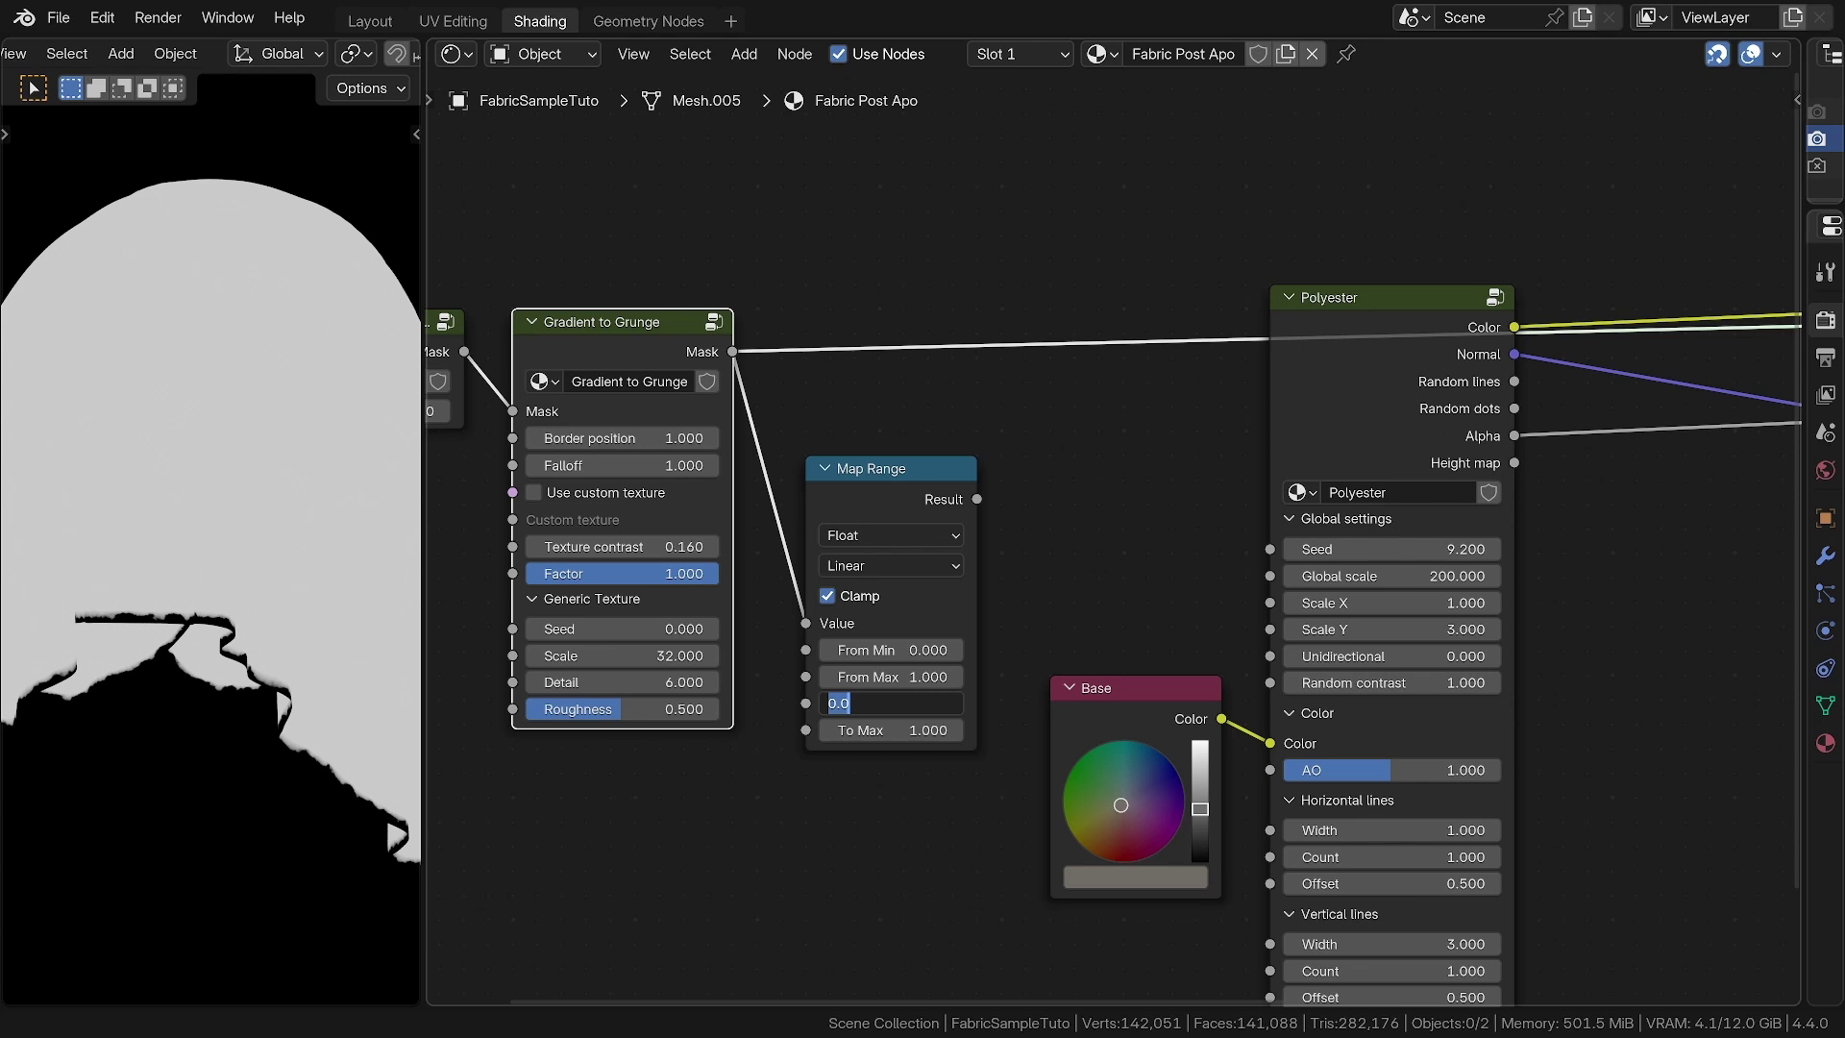
key("Return")
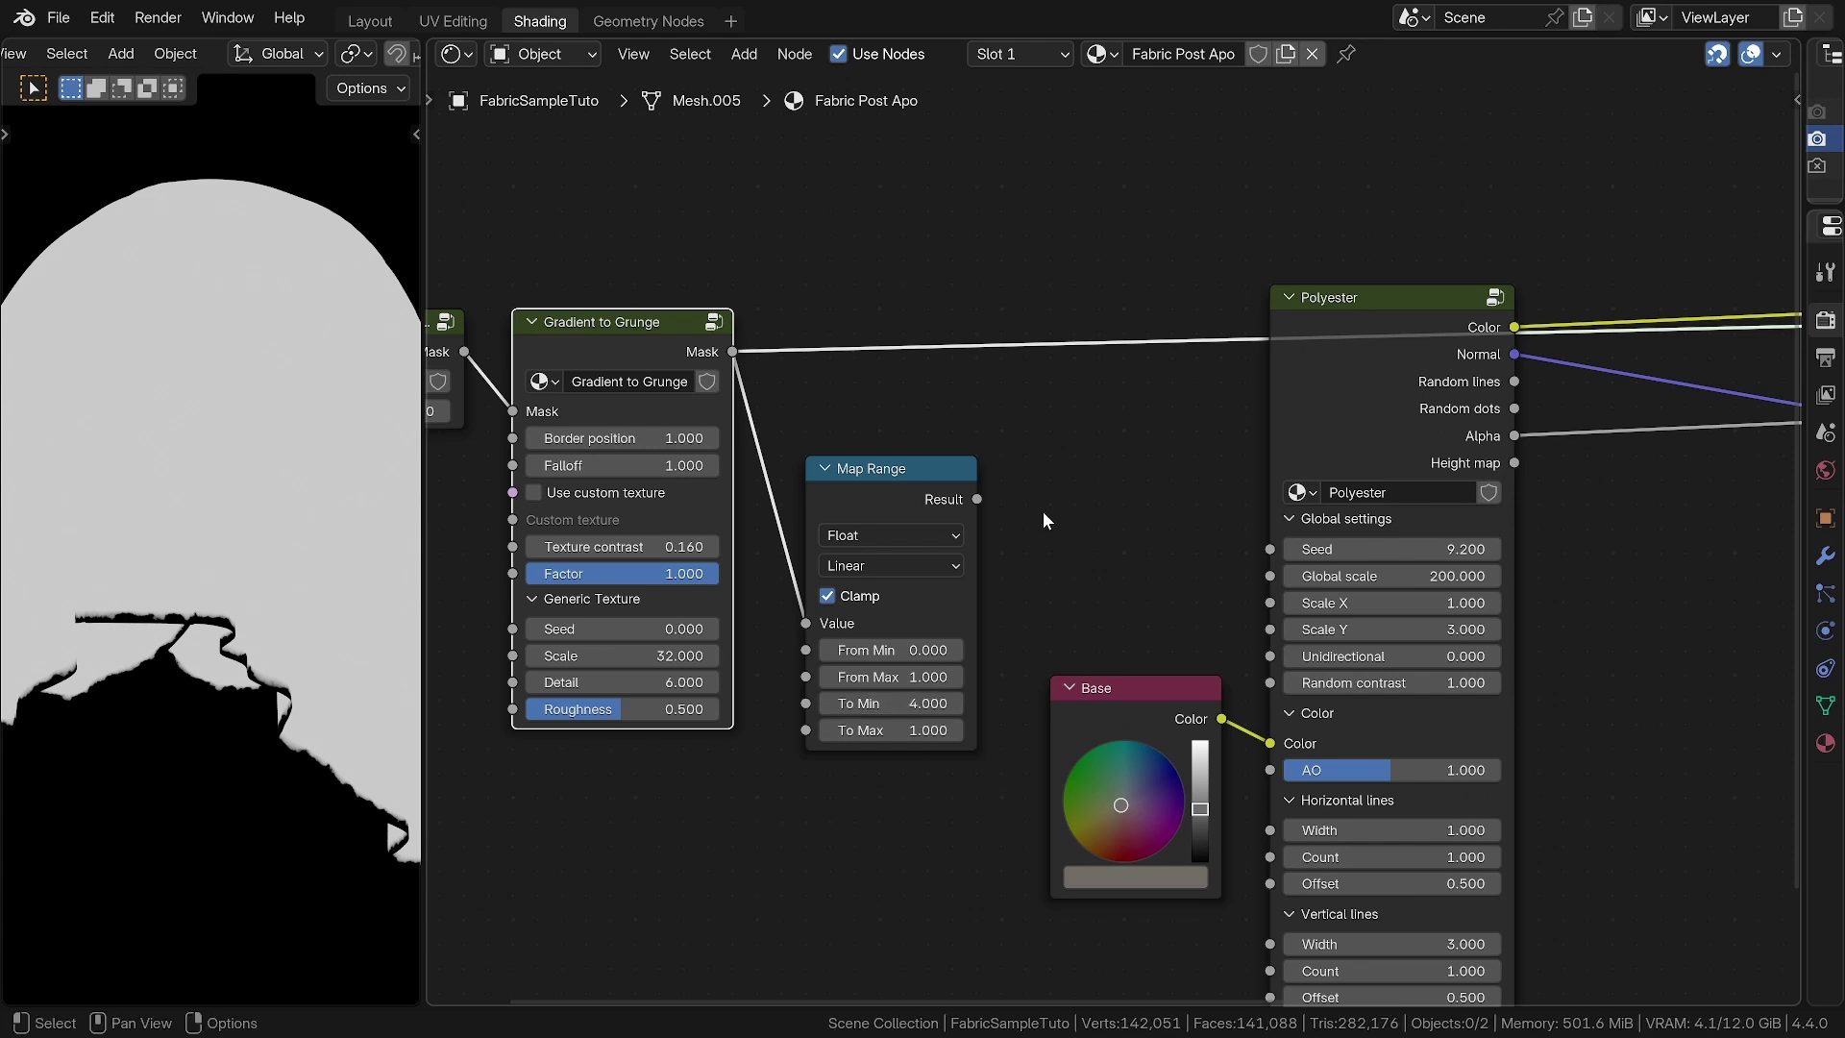
left_click_drag(977, 499, 1270, 832)
Preview the Polyester node's Color output and examine the weave along the cloth's lower border
middle_click_drag(1370, 607, 1140, 561)
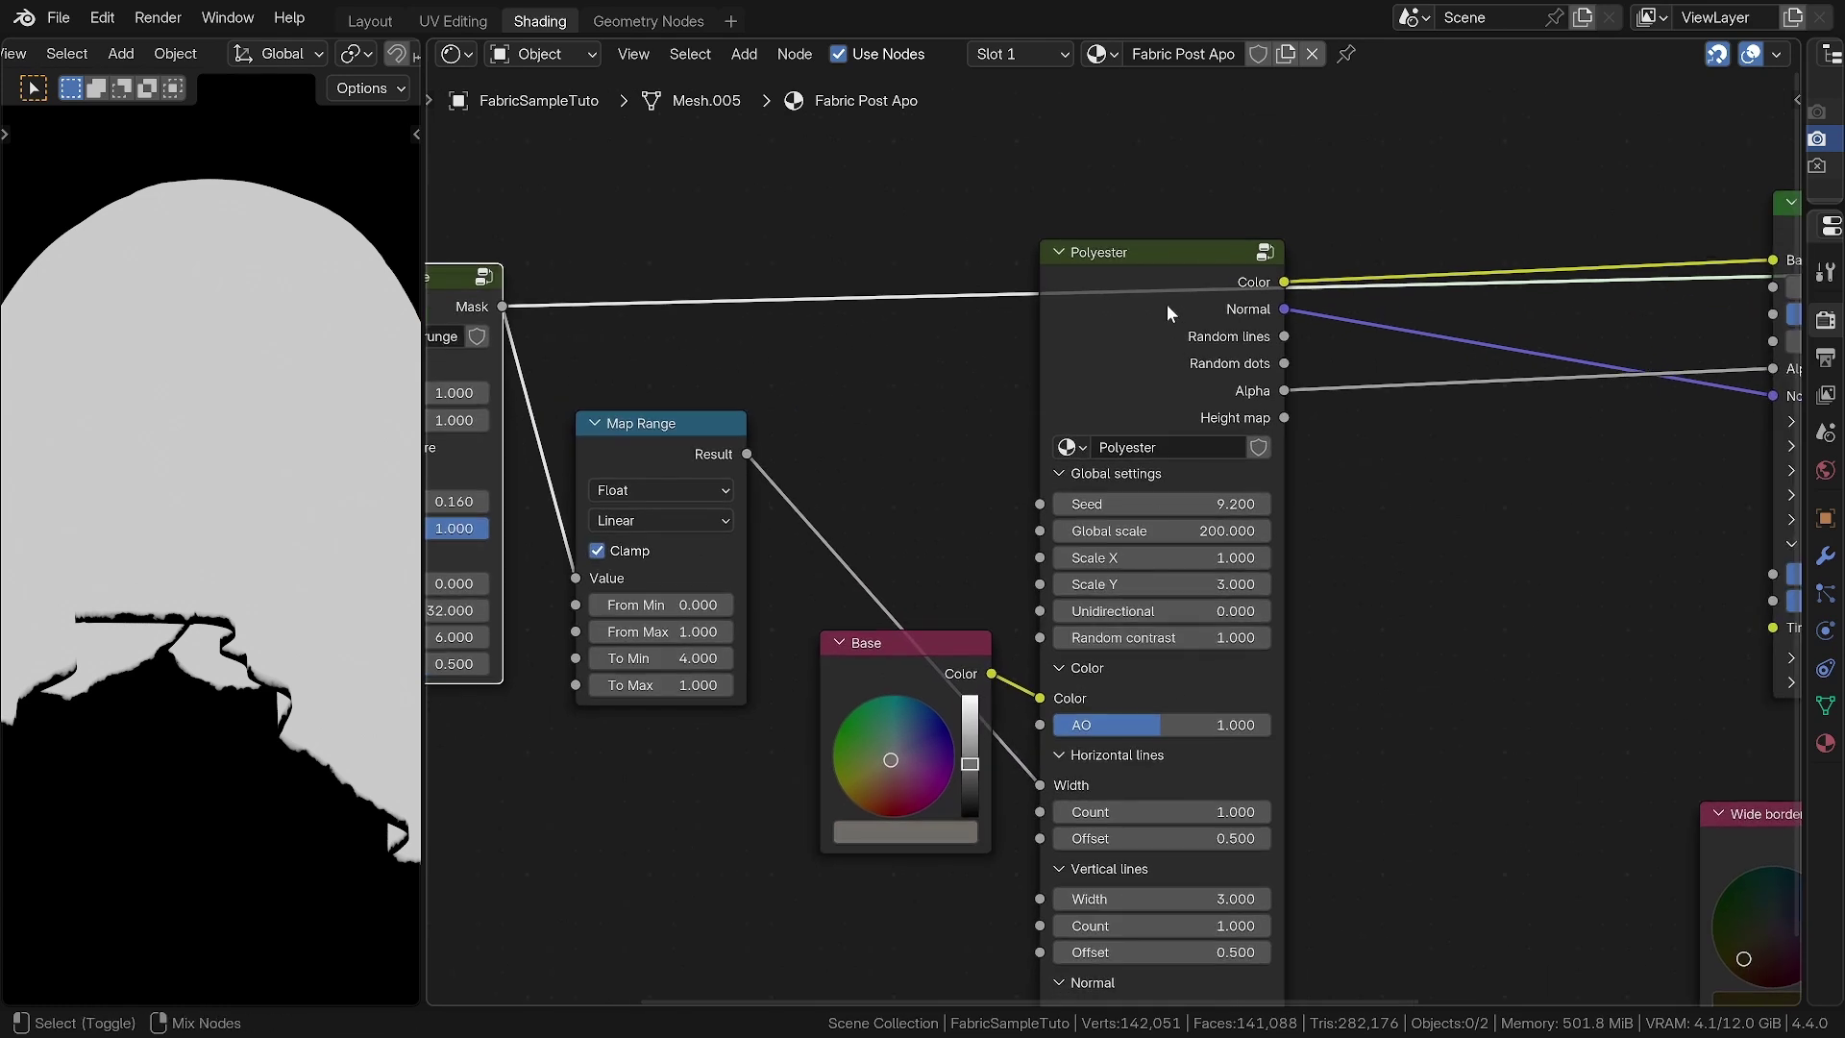
left_click(1226, 396, "ctrl+shift")
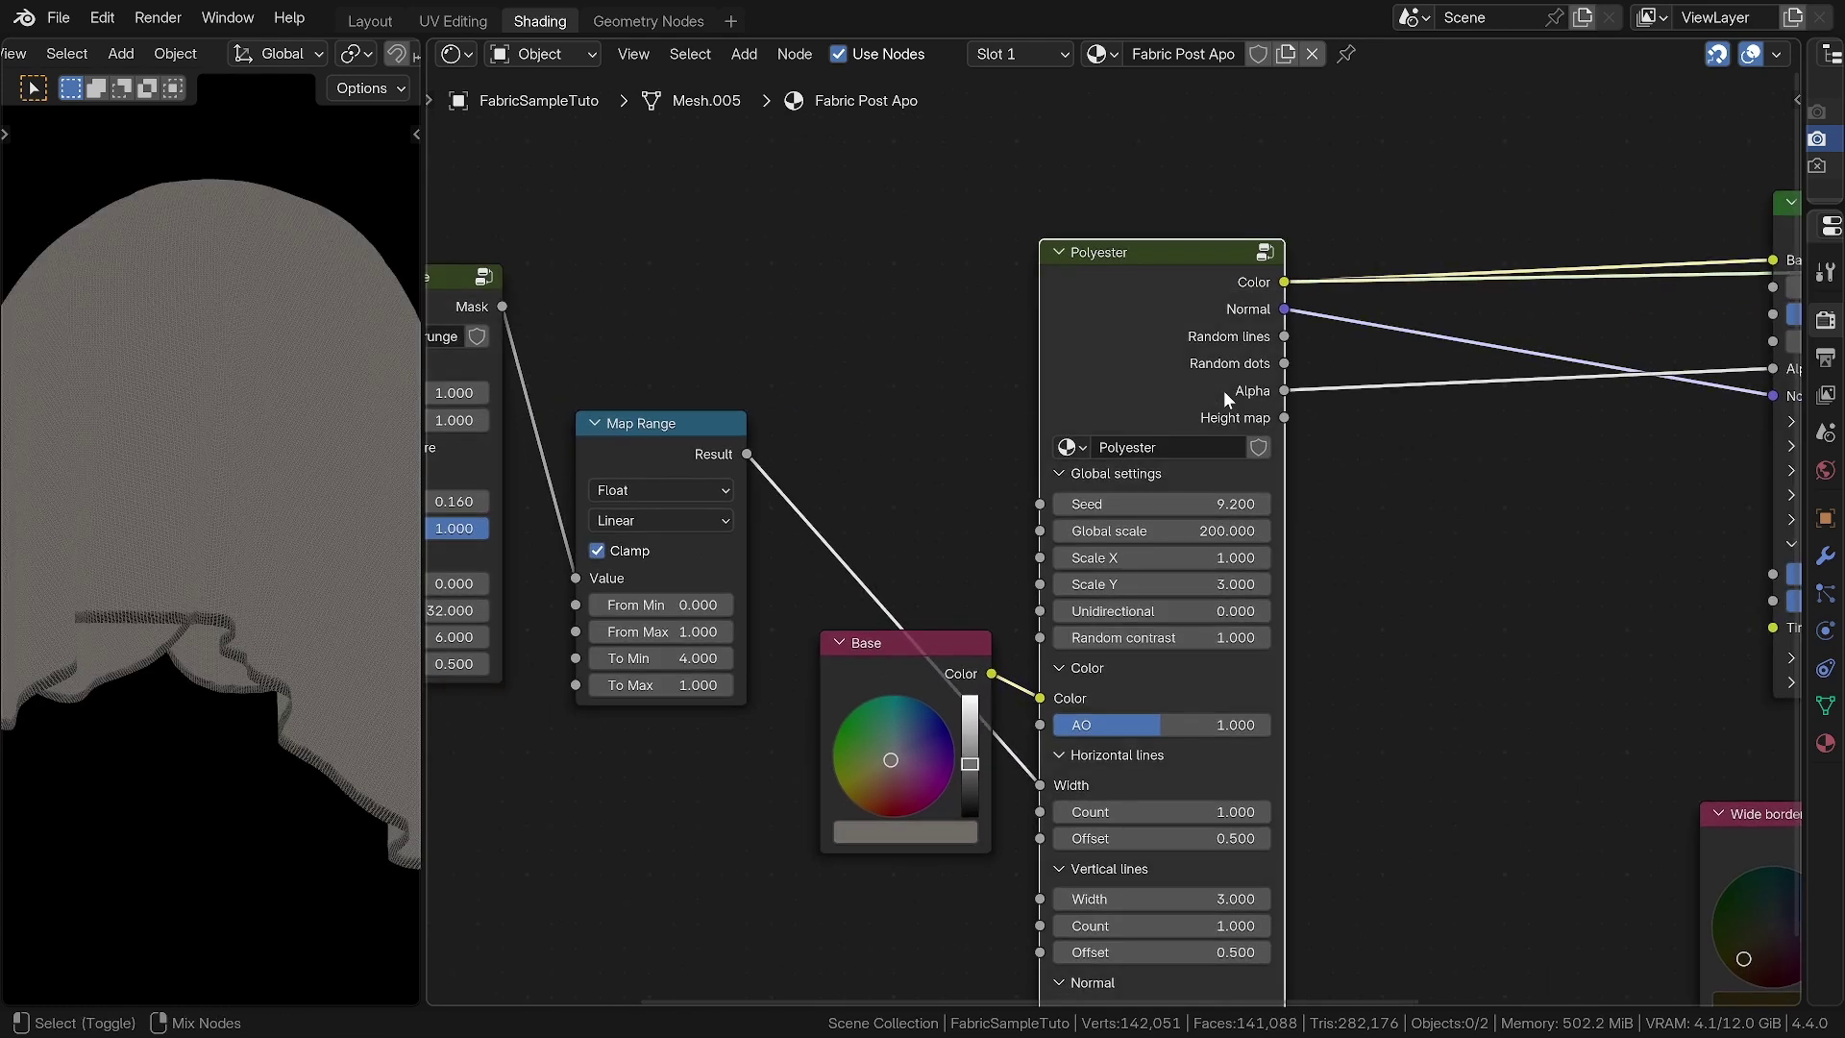
scroll(205, 619, "up", 6)
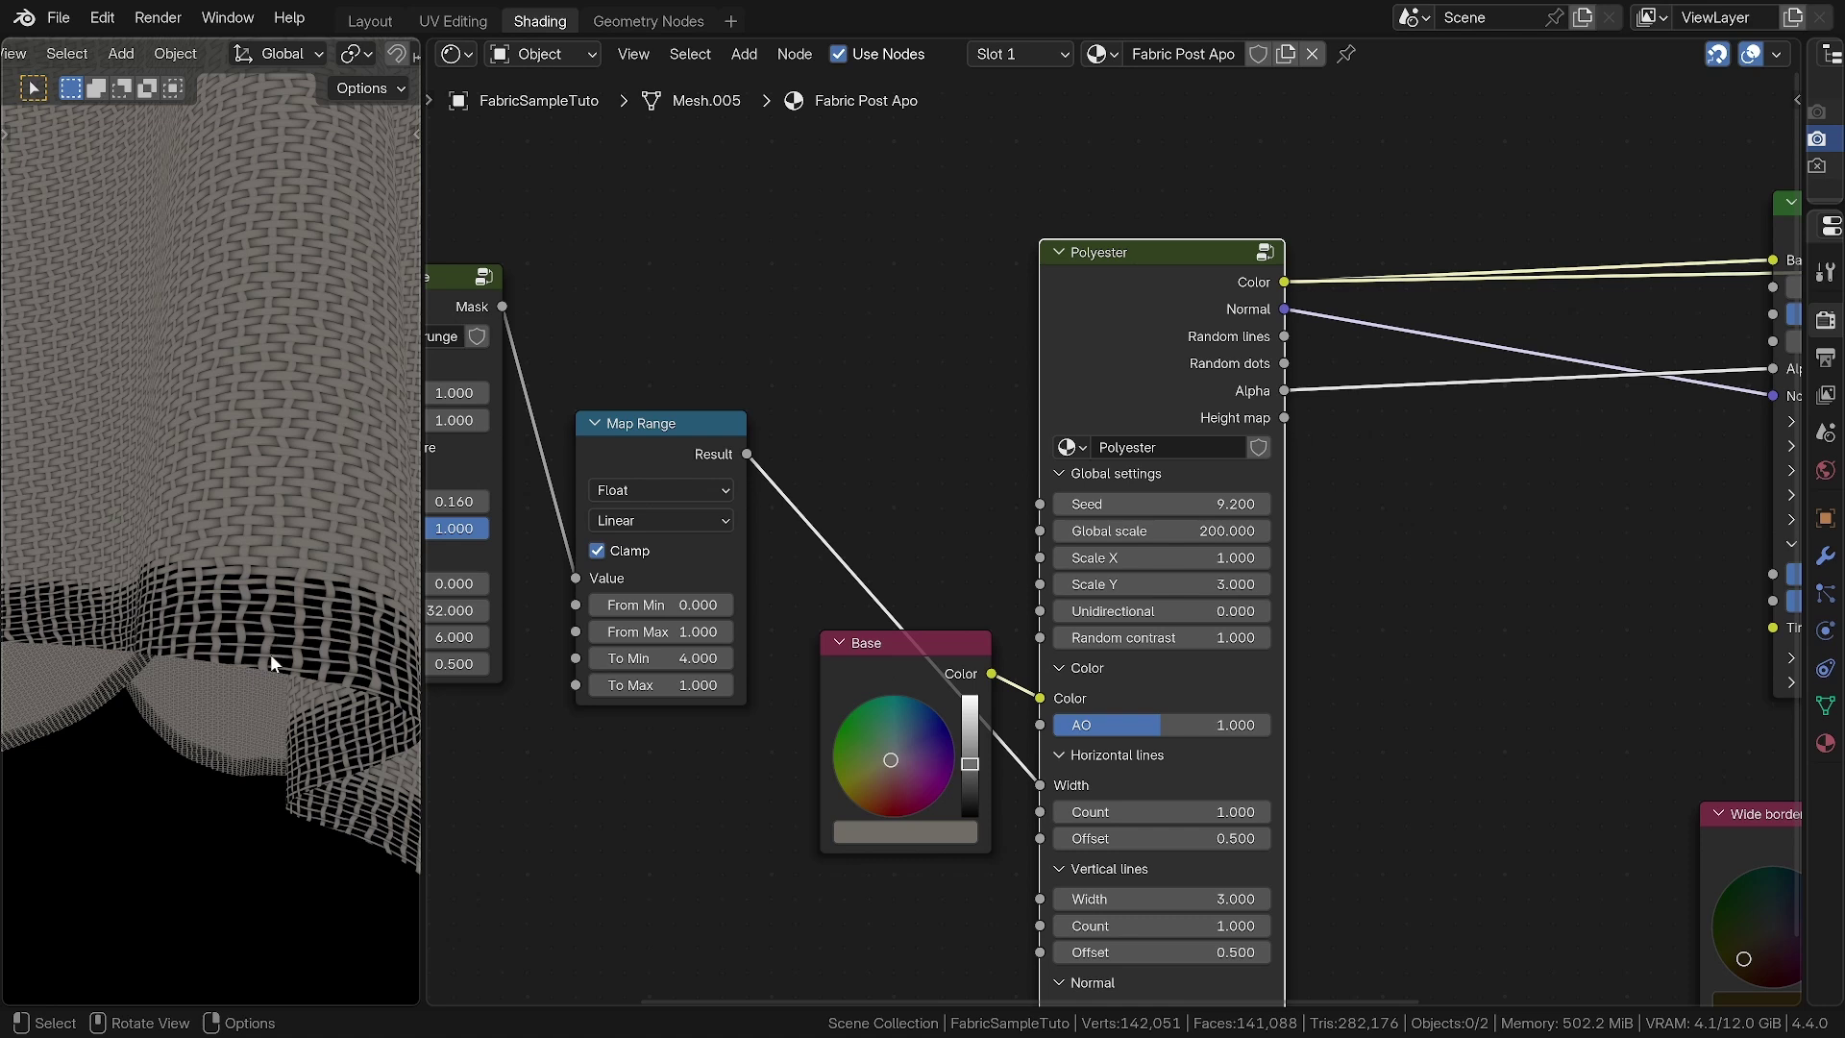
Duplicate the Map Range node with its mask connection kept and place the copy below the original
middle_click_drag(1245, 637, 1491, 471)
left_click(904, 286)
key("shift+d")
left_click(911, 659)
Set the duplicated Map Range's To Max to 3 and To Min to 12, and connect its Result to the Vertical lines Width
left_click(923, 883)
type("3")
key("Return")
left_click(908, 857)
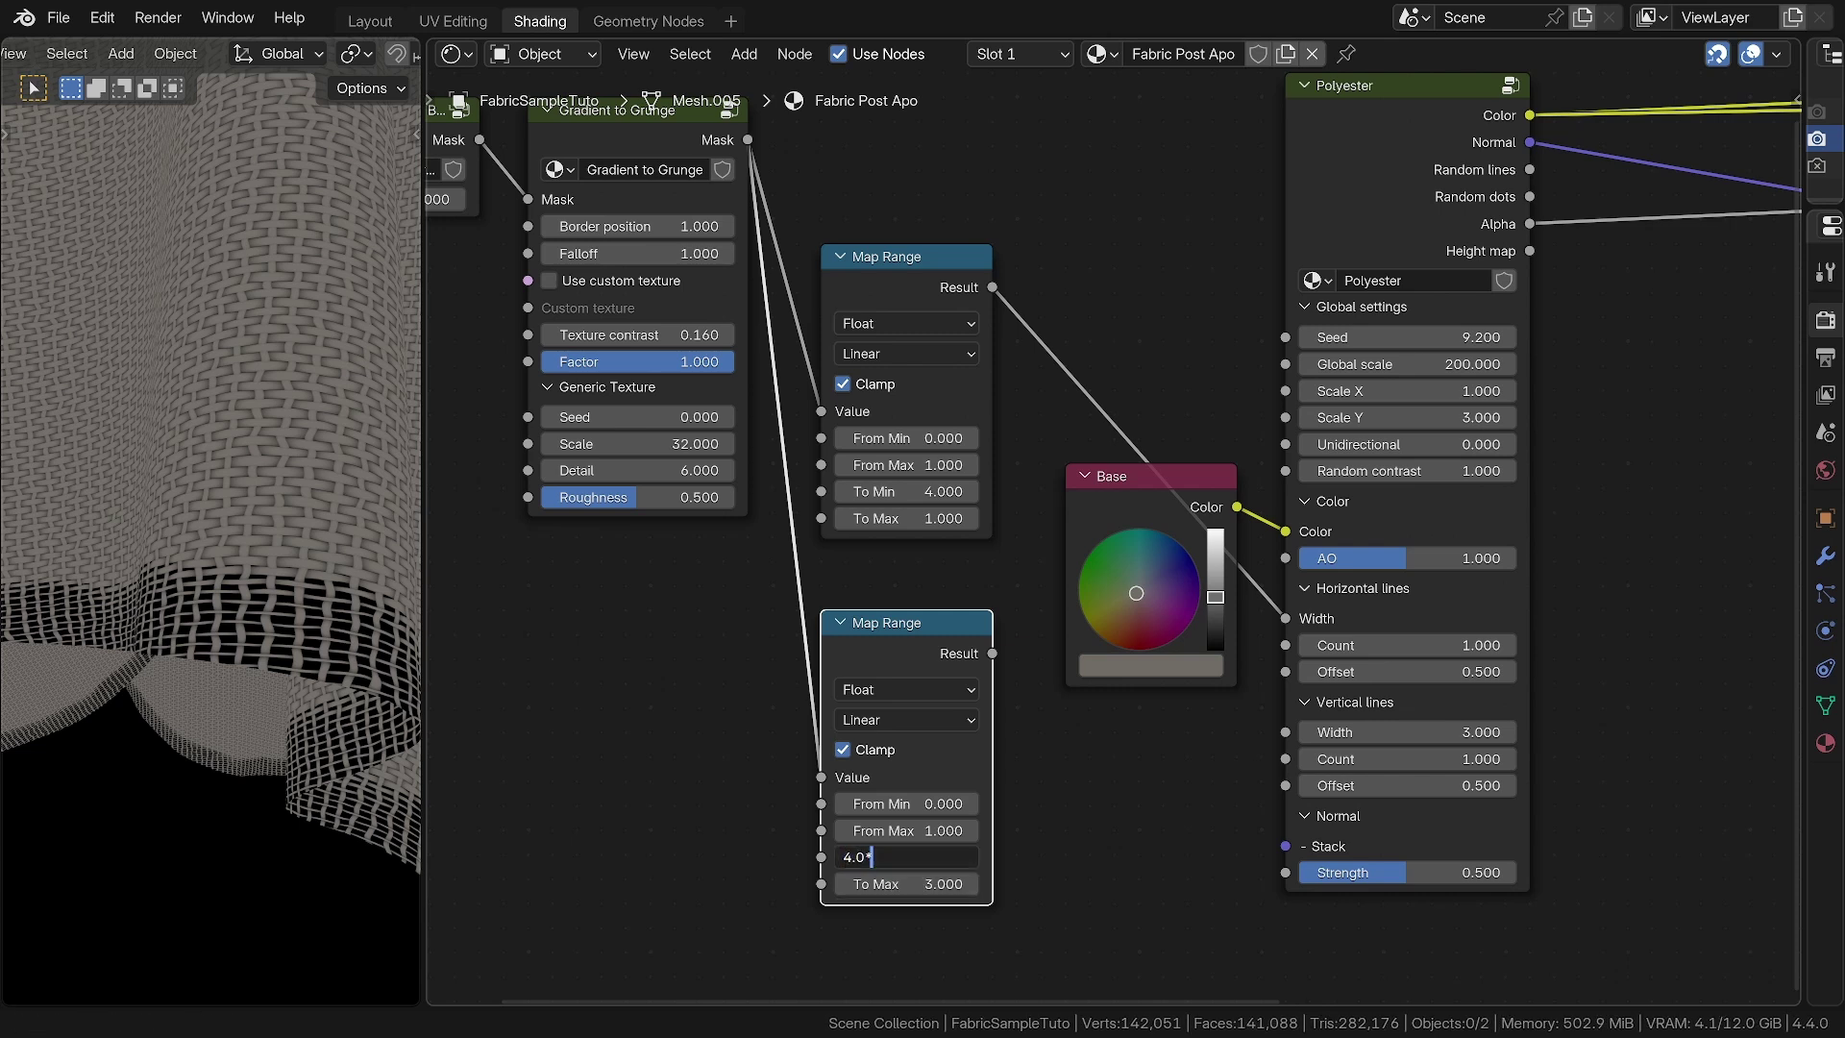
type("*3")
key("Return")
left_click_drag(993, 653, 1280, 730)
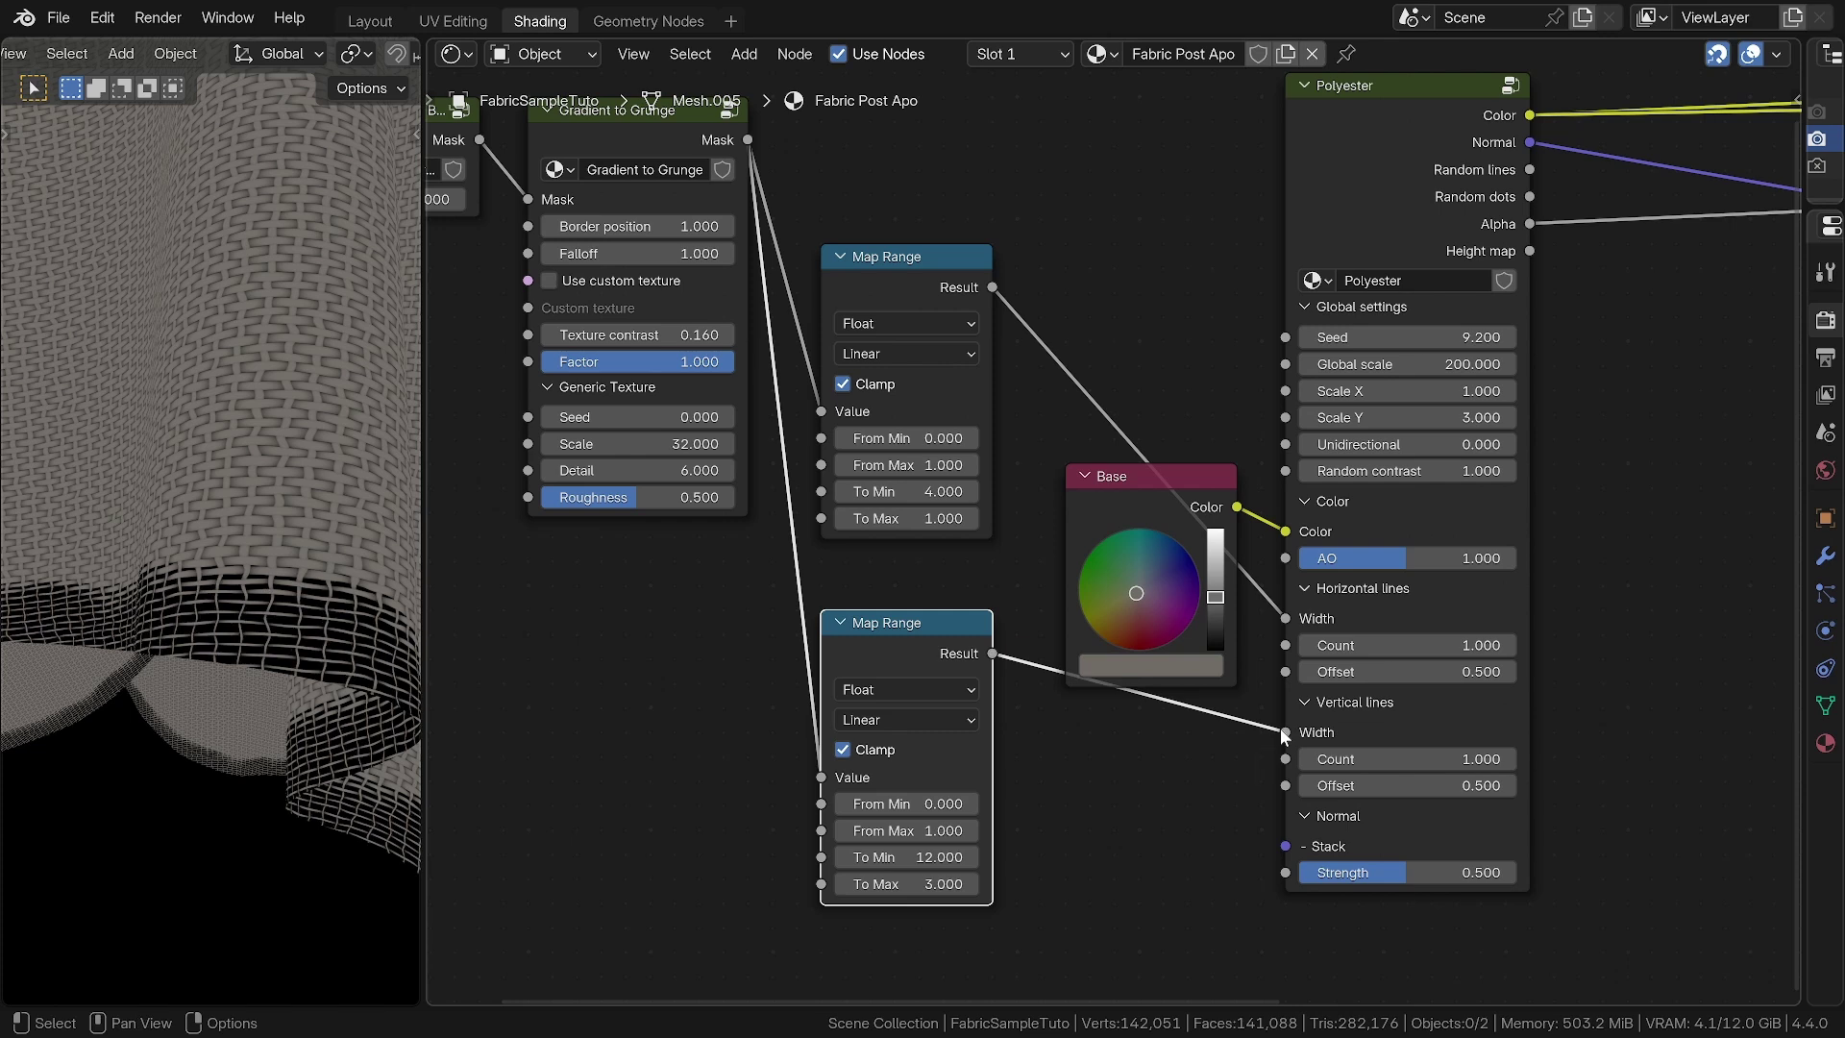
left_click(888, 288)
left_click(914, 622, "shift")
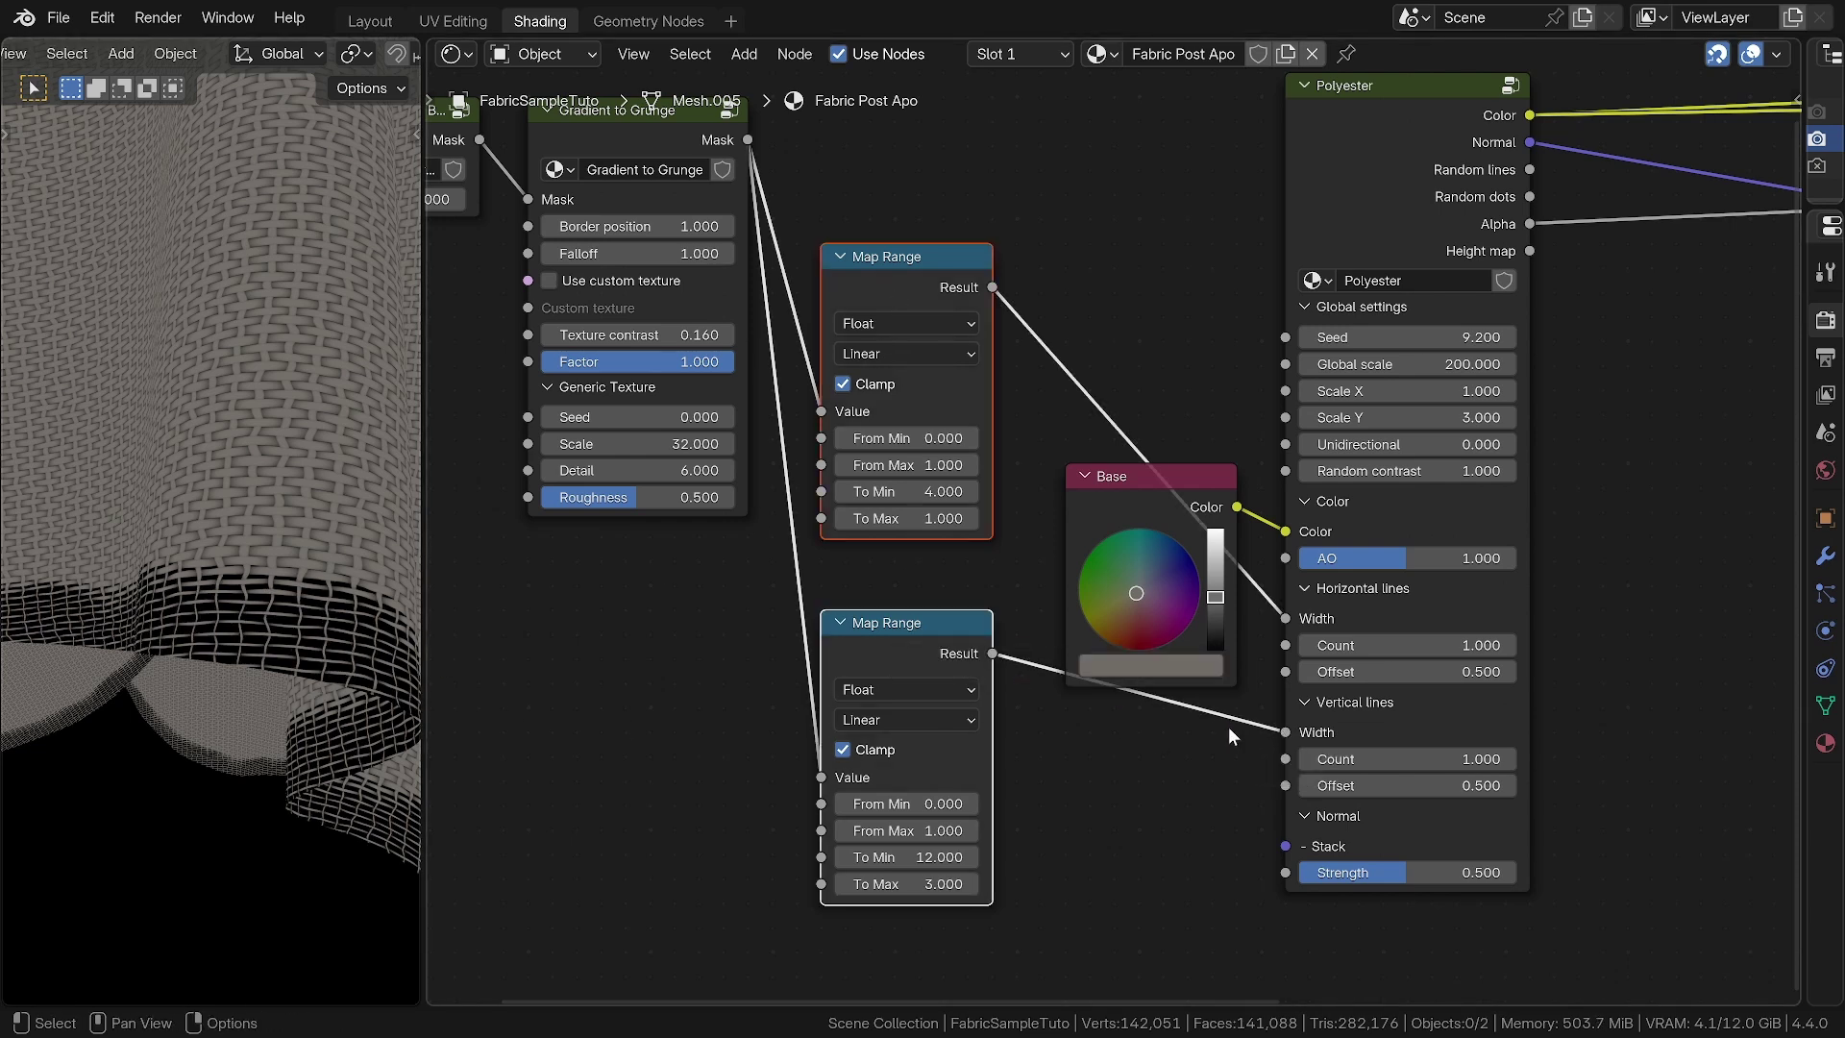
left_click(1074, 747)
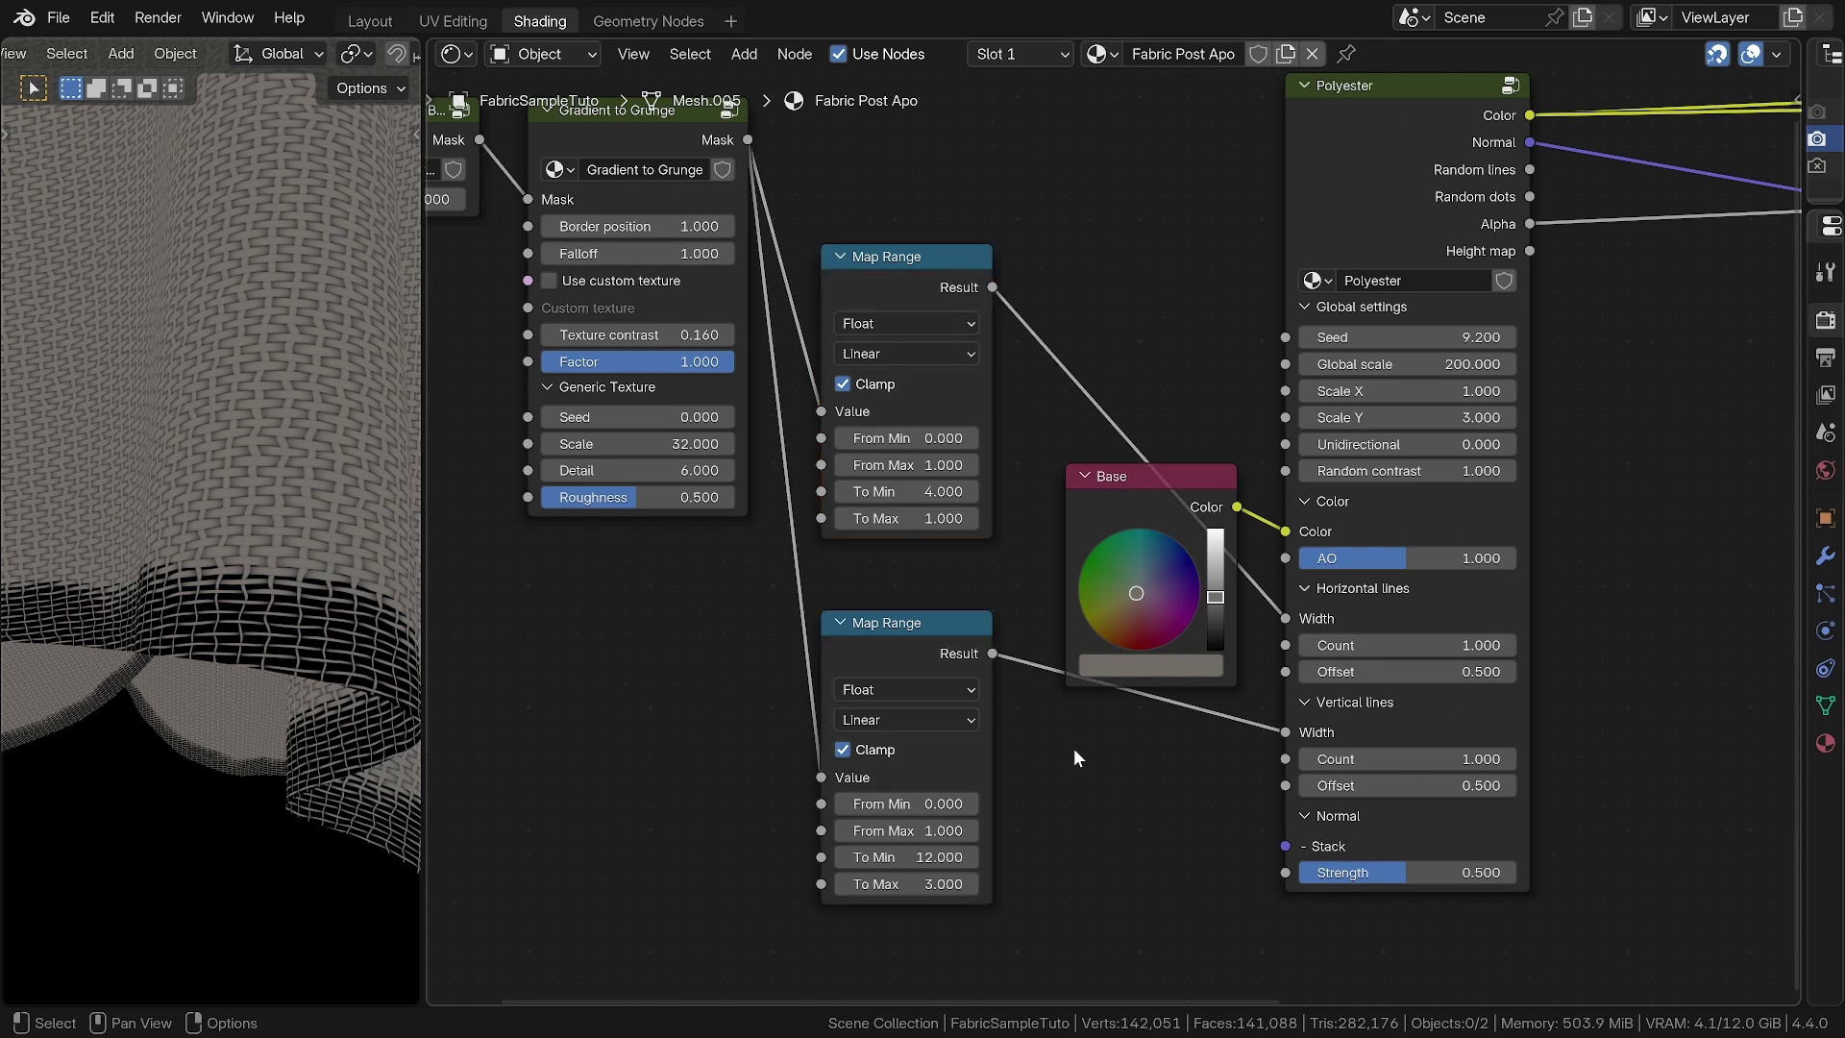
Disconnect and reconnect each Map Range Result at the Polyester's two Width inputs to compare their effect on the frayed border
left_click_drag(1287, 732, 1220, 757)
left_click_drag(992, 654, 1286, 732)
left_click_drag(1286, 617, 1261, 636)
left_click_drag(992, 287, 1286, 618)
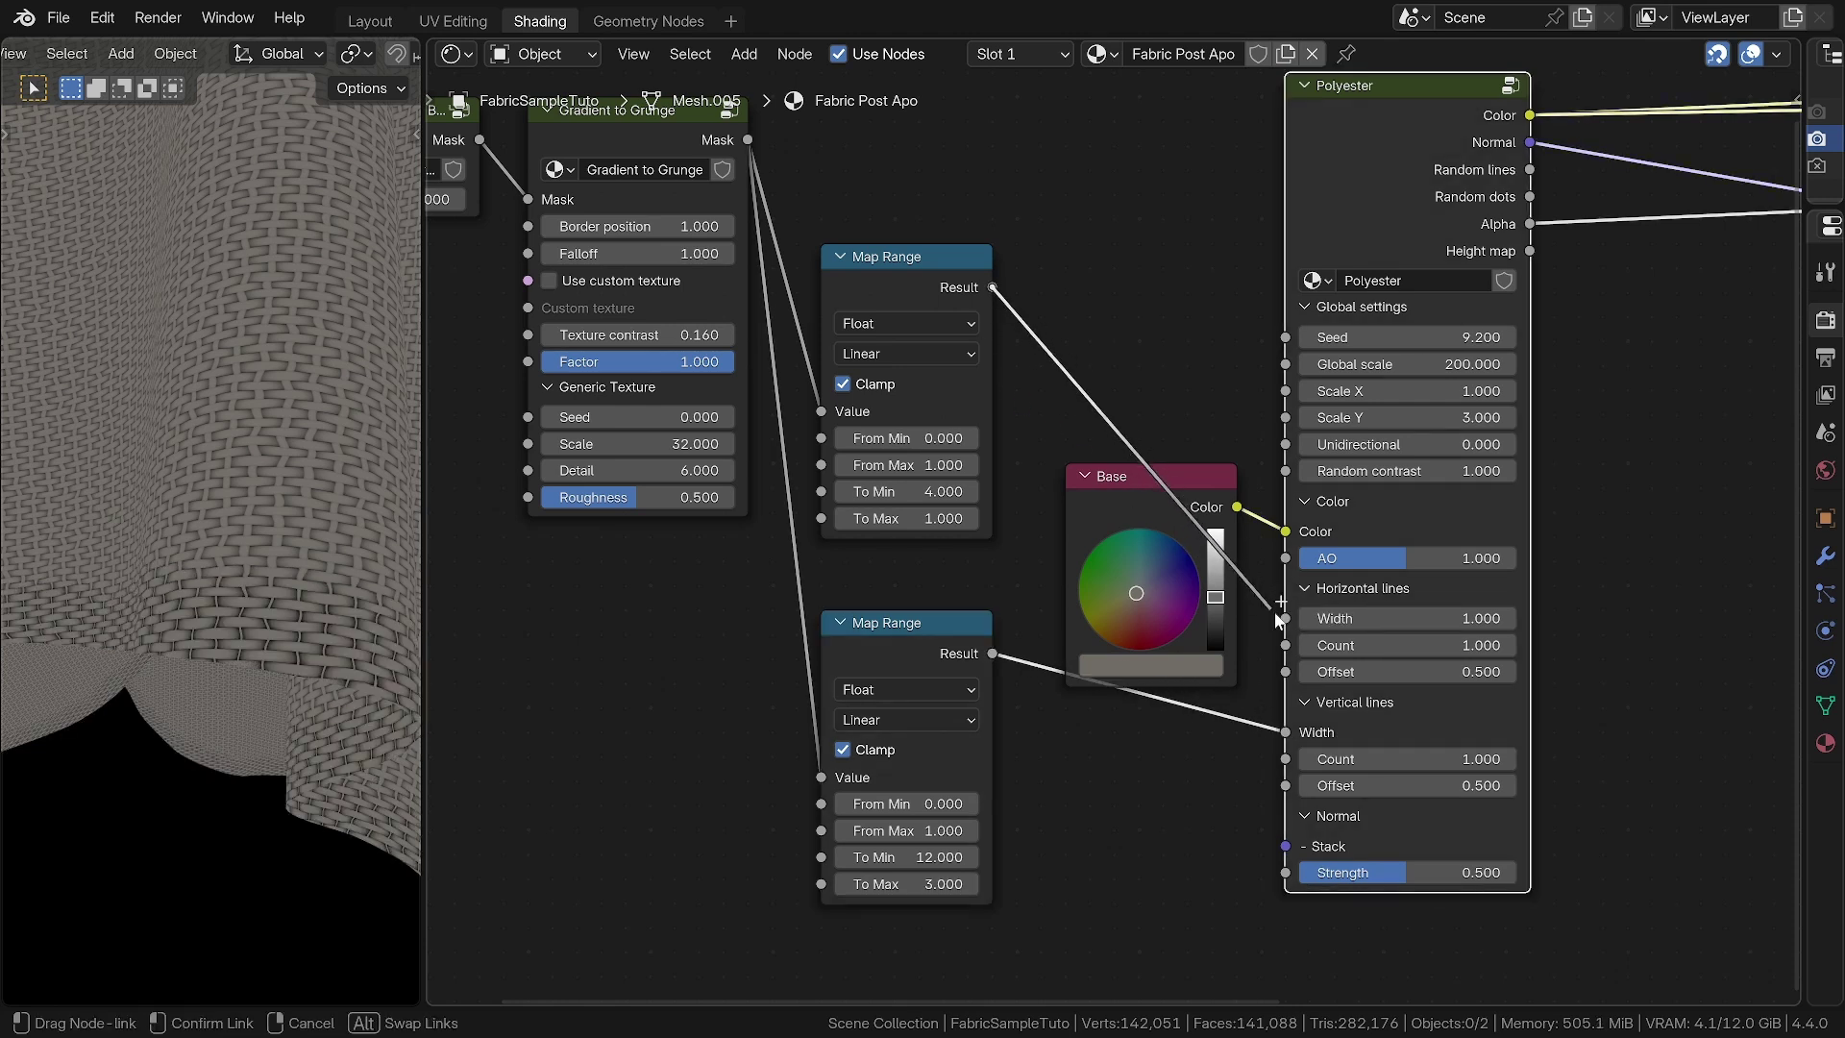
Add a Greater Than math node with Threshold 0 fed by the Gradient to Grunge Mask, and preview that mask on the cloth
key("Home")
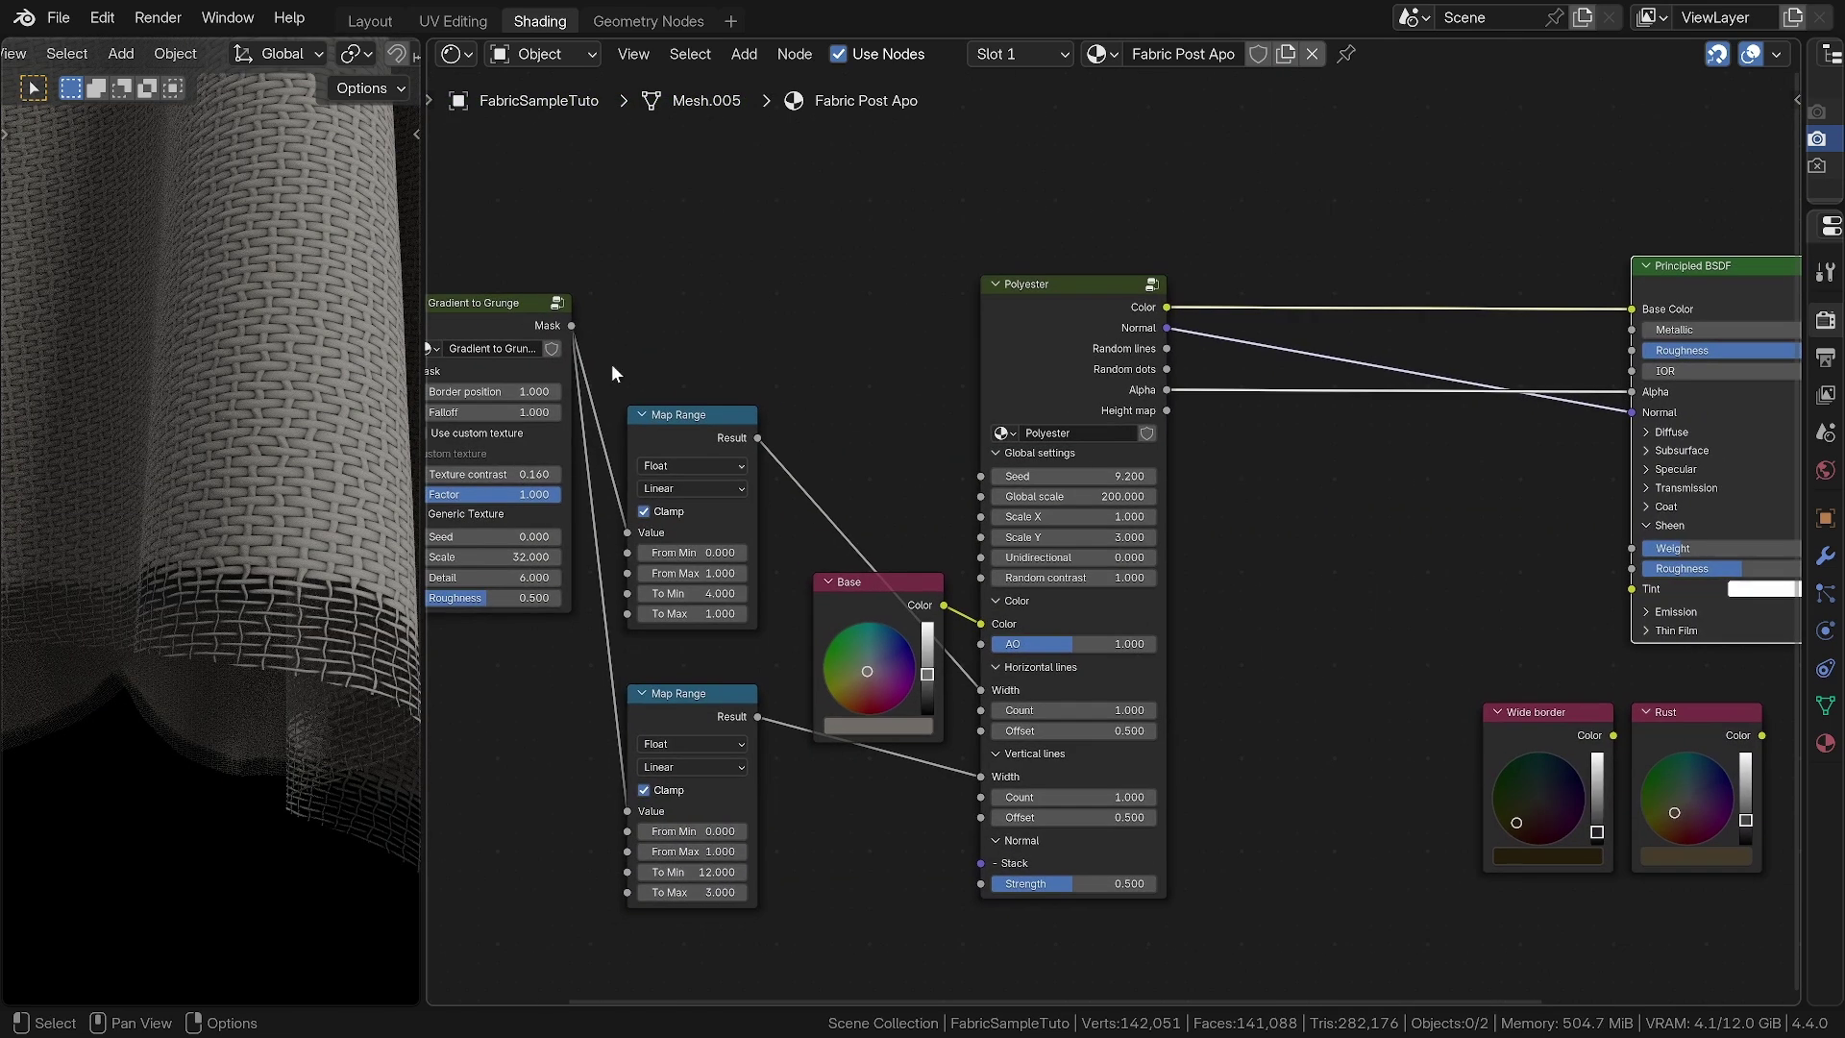
key("shift+a")
left_click_drag(572, 325, 1278, 526)
type("math")
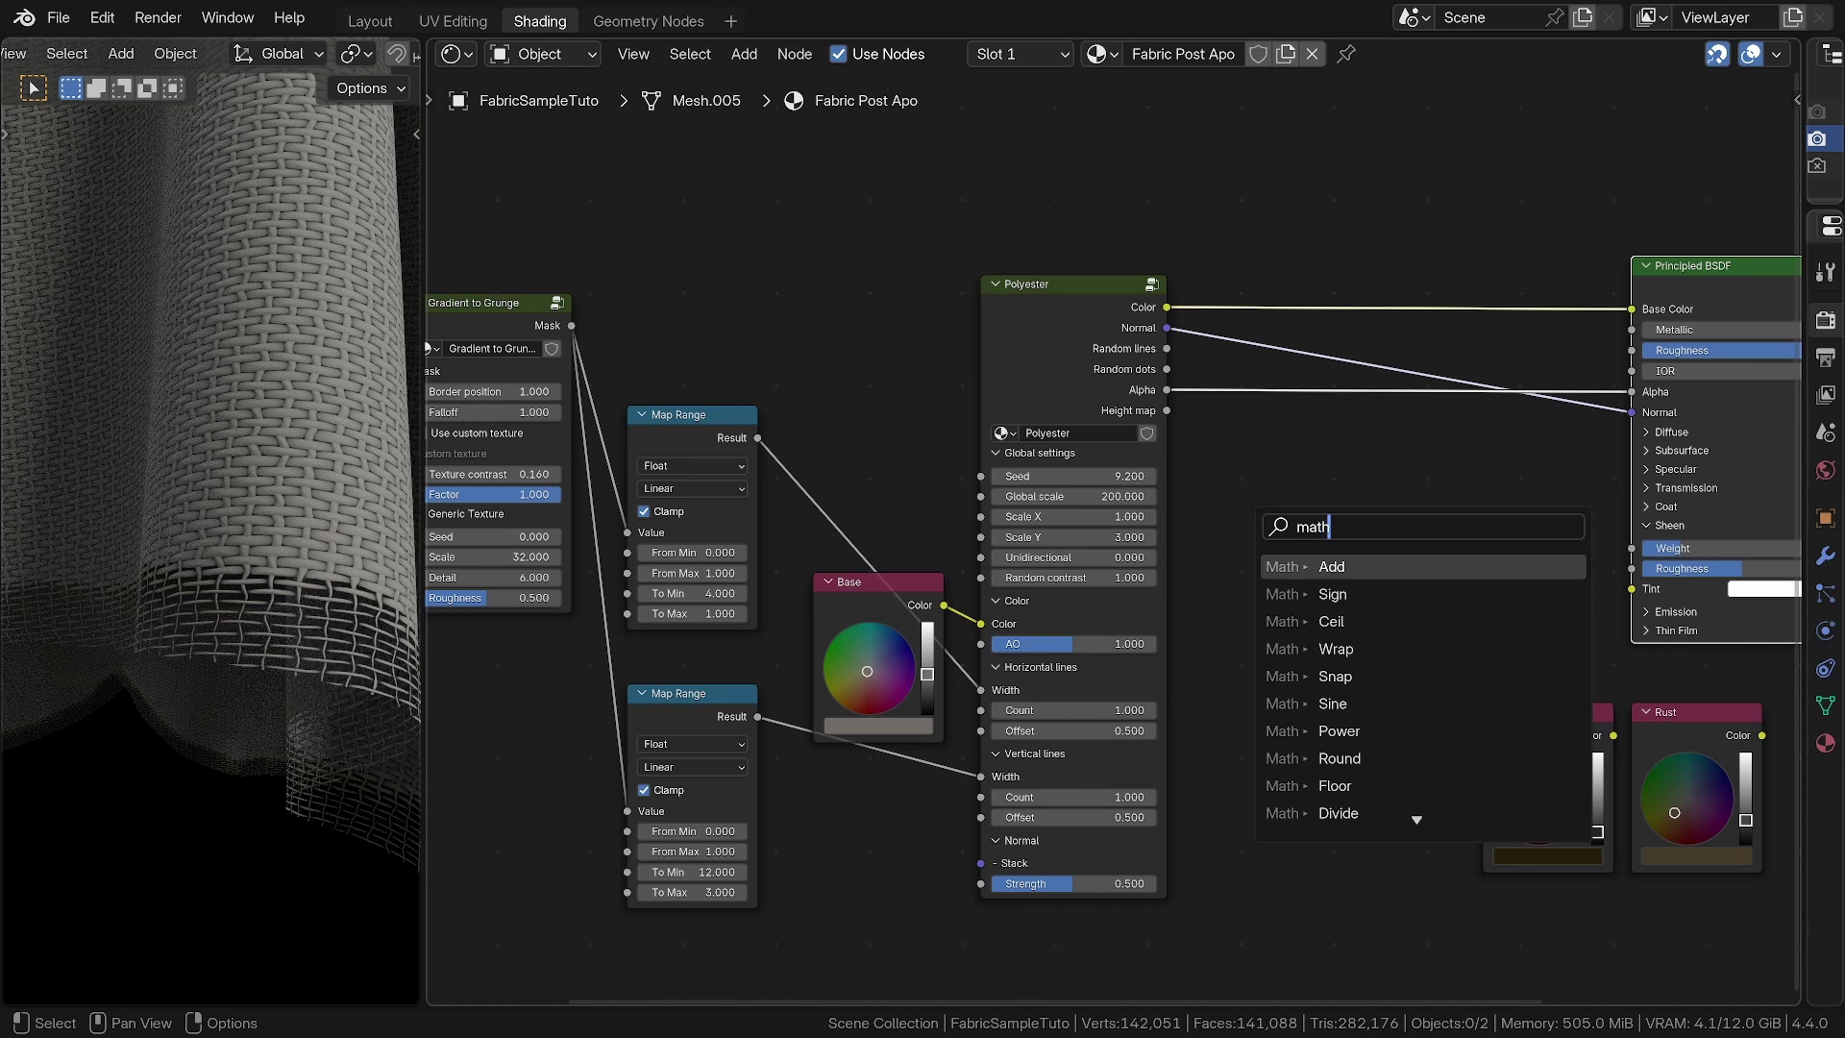
type(" great")
key("Return")
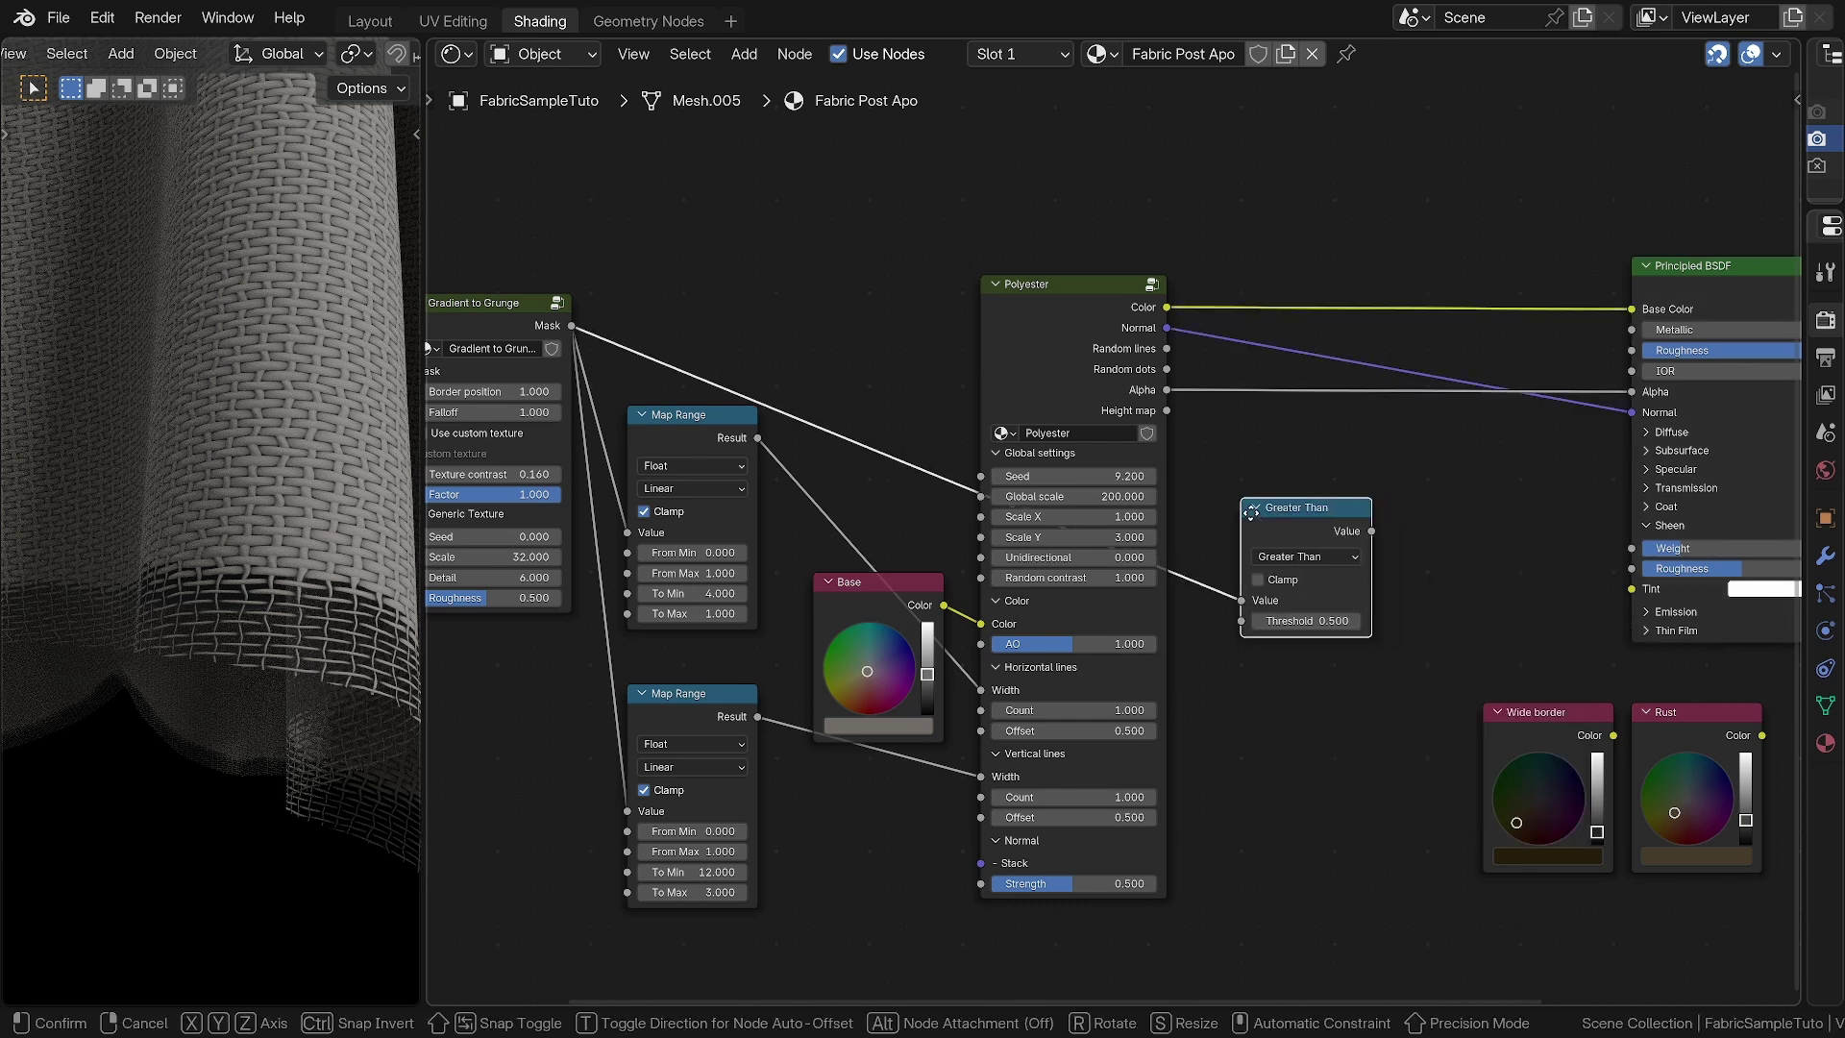
left_click(1308, 555)
left_click(1287, 467, "ctrl+shift")
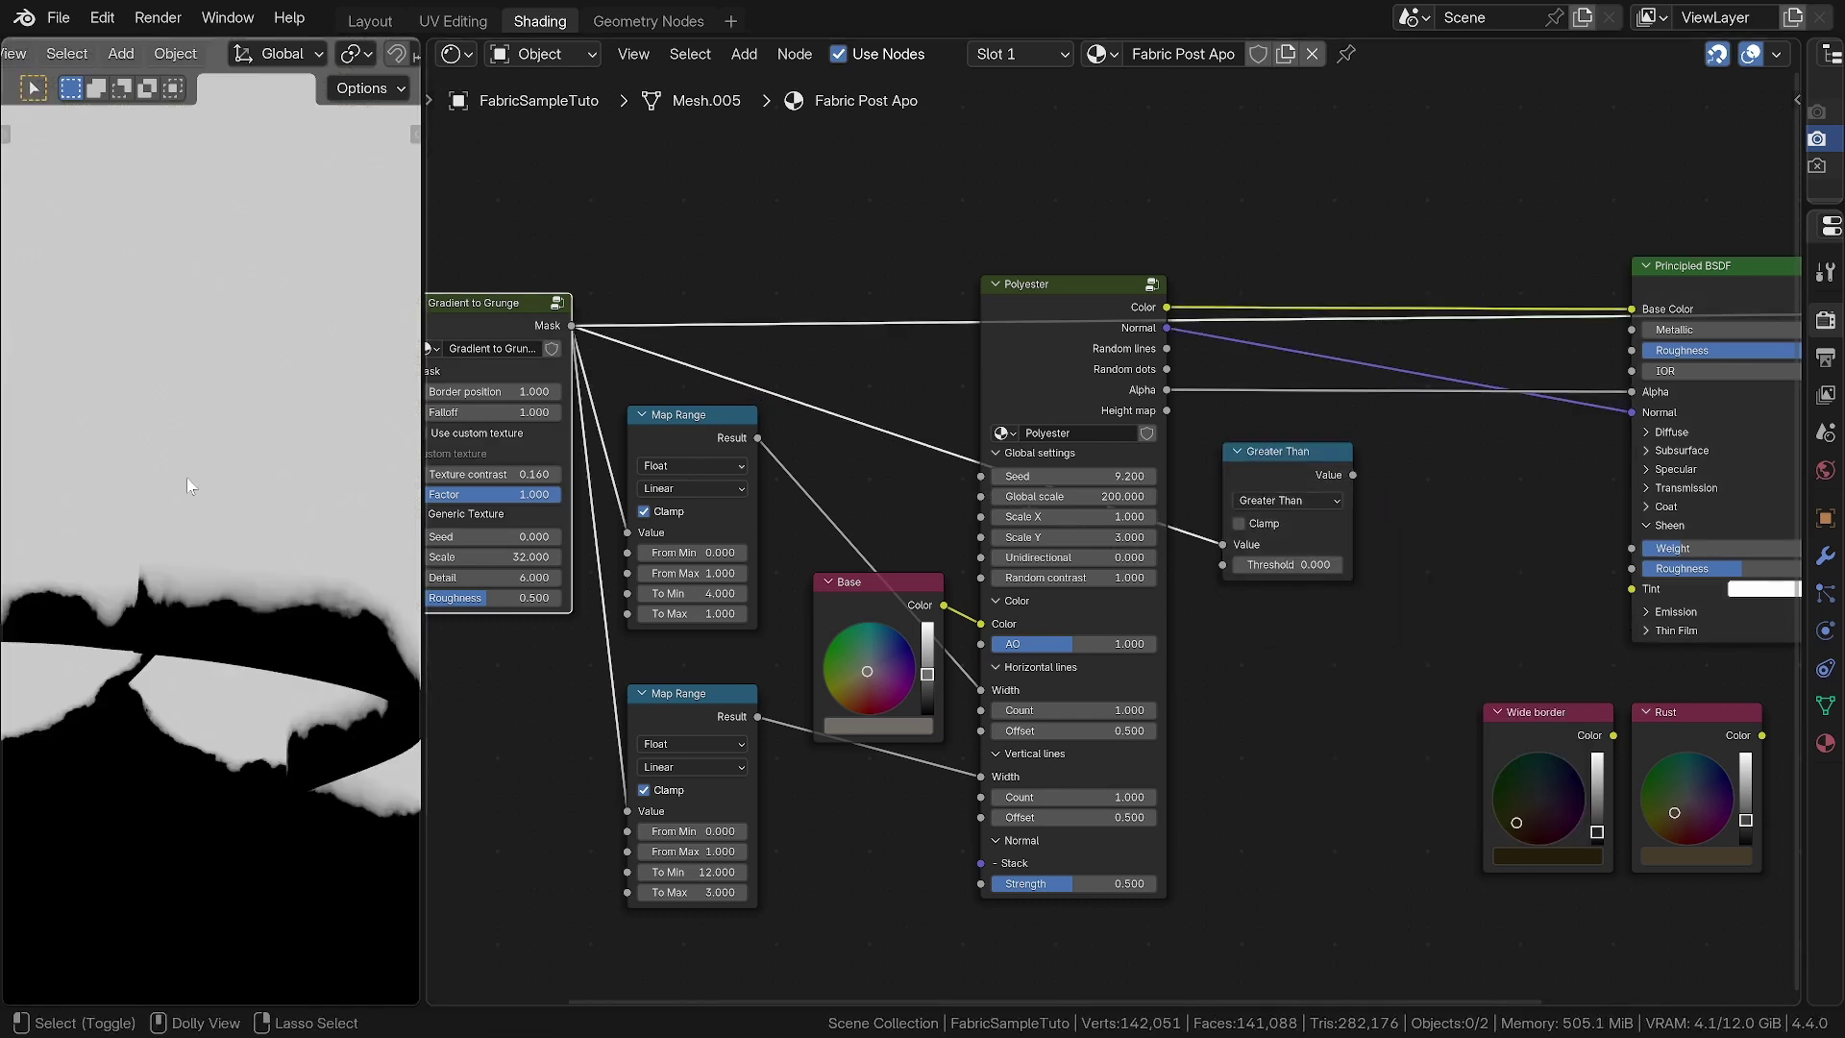
Duplicate the Greater Than node onto the link from the Polyester Alpha to the Principled BSDF Alpha, and switch the copy to Multiply
left_click(483, 326, "ctrl+shift")
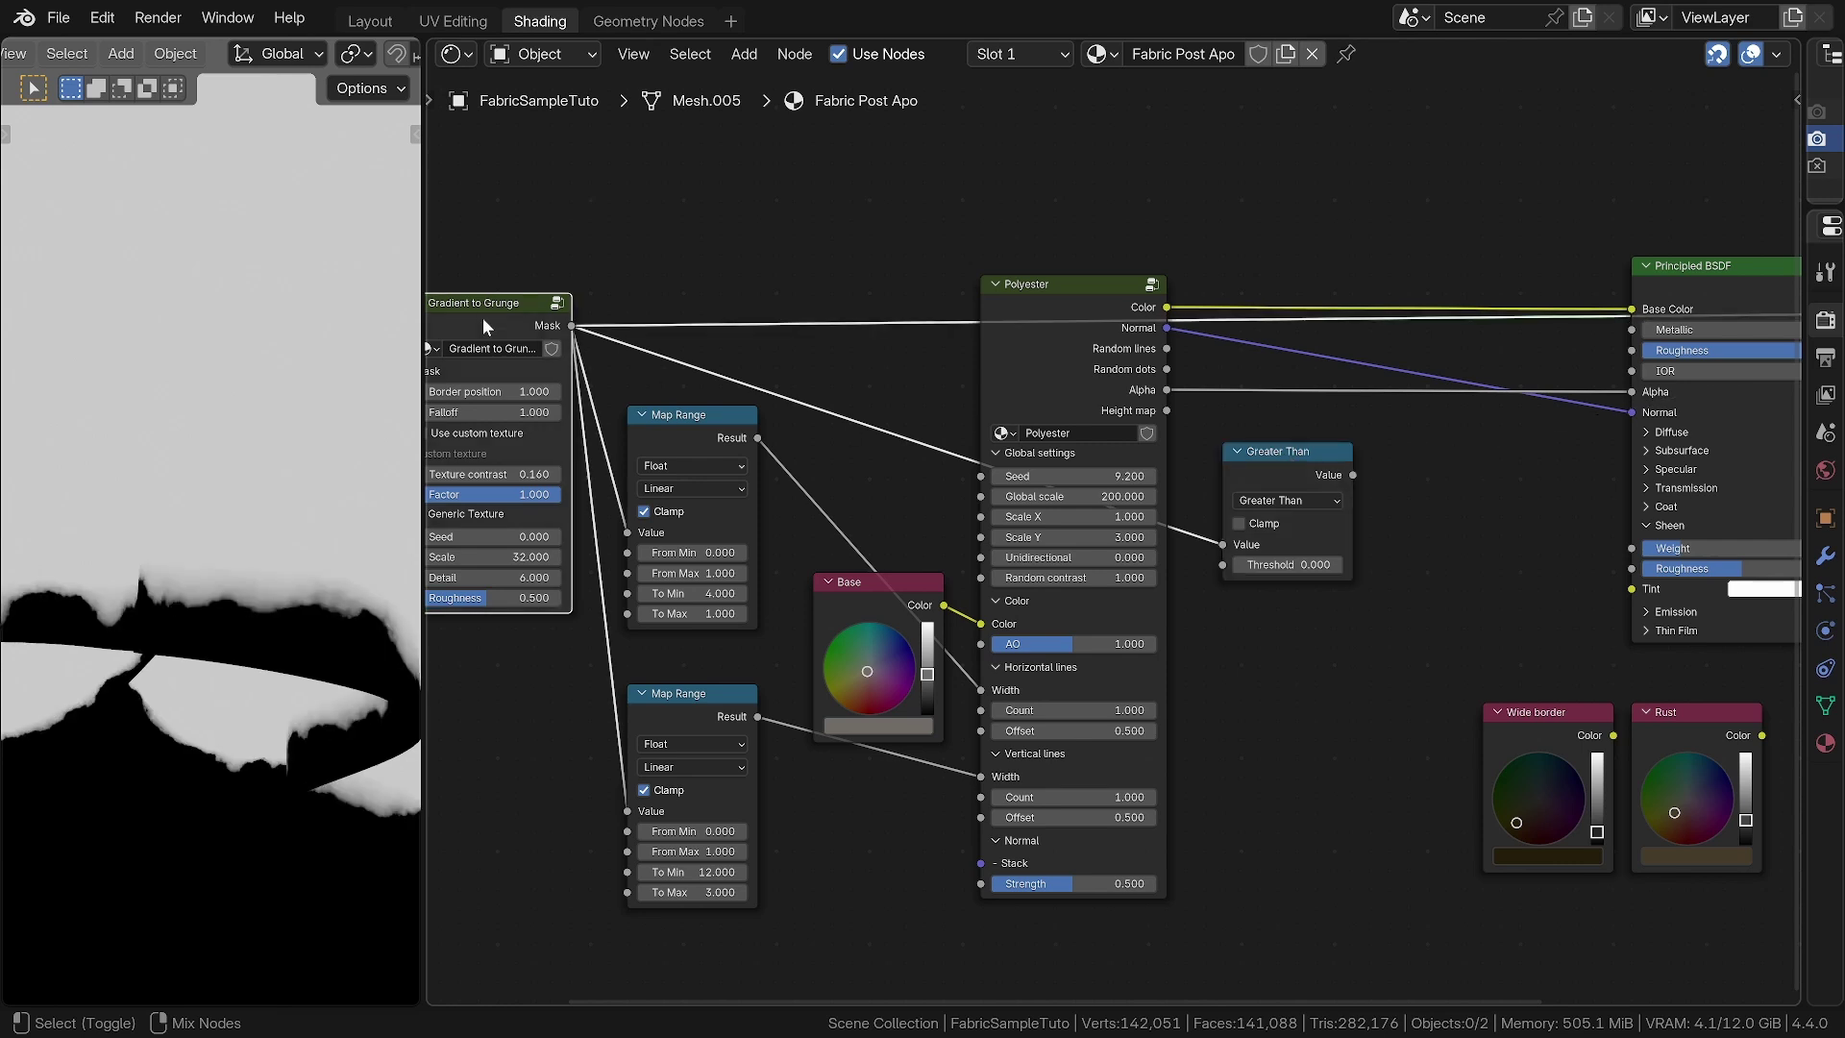
left_click(1249, 463, "ctrl+shift")
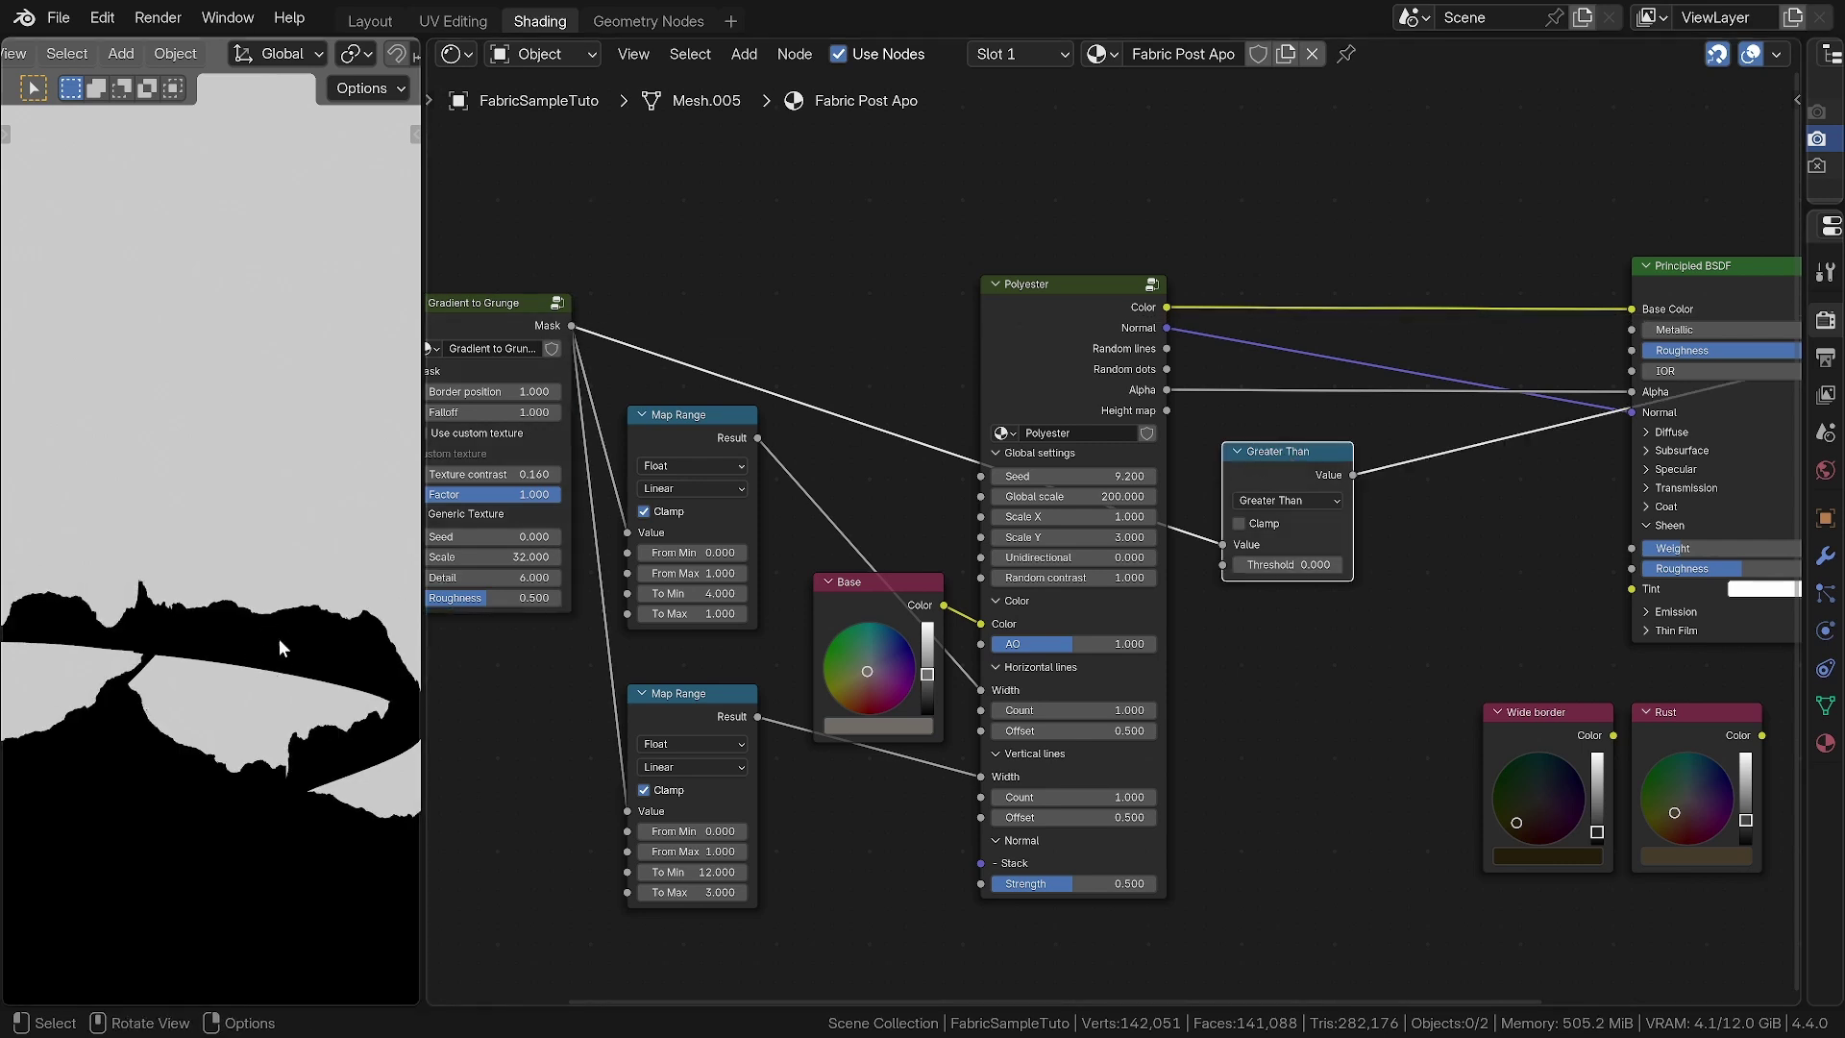
middle_click_drag(1210, 450, 929, 510)
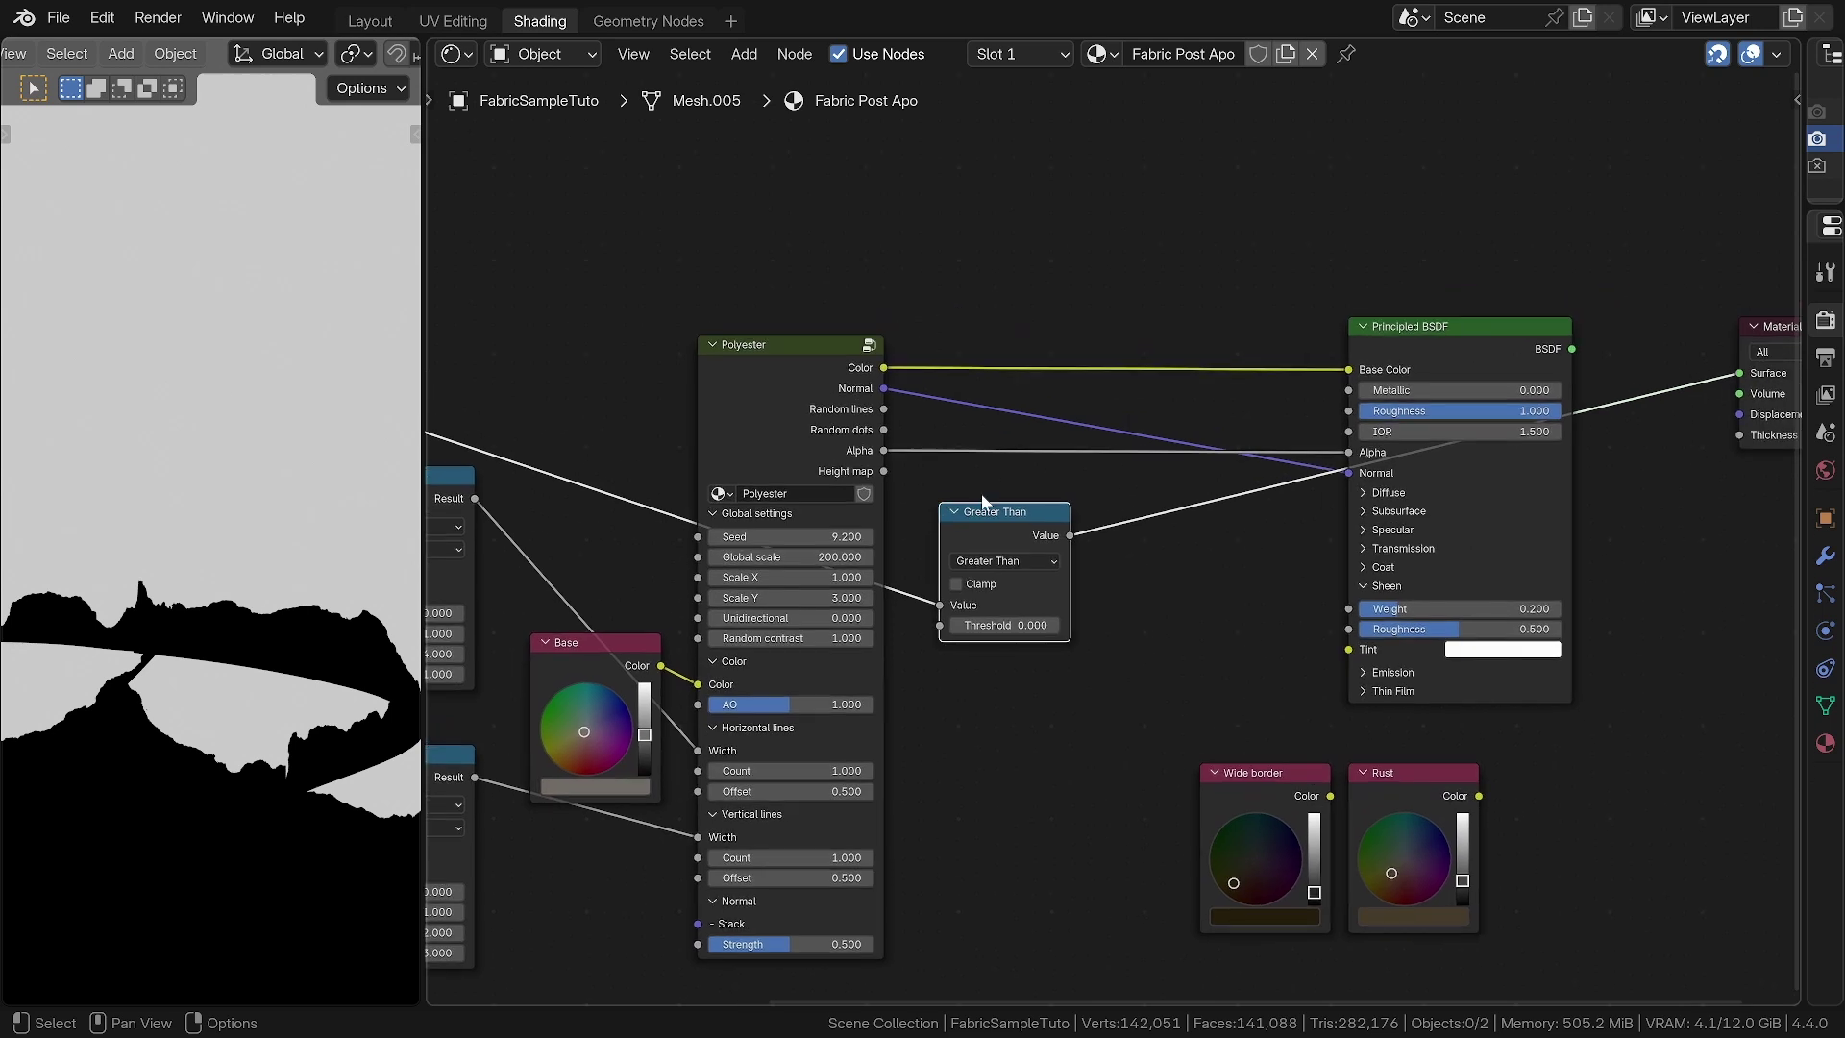
scroll(1007, 485, "up", 3)
key("shift+d")
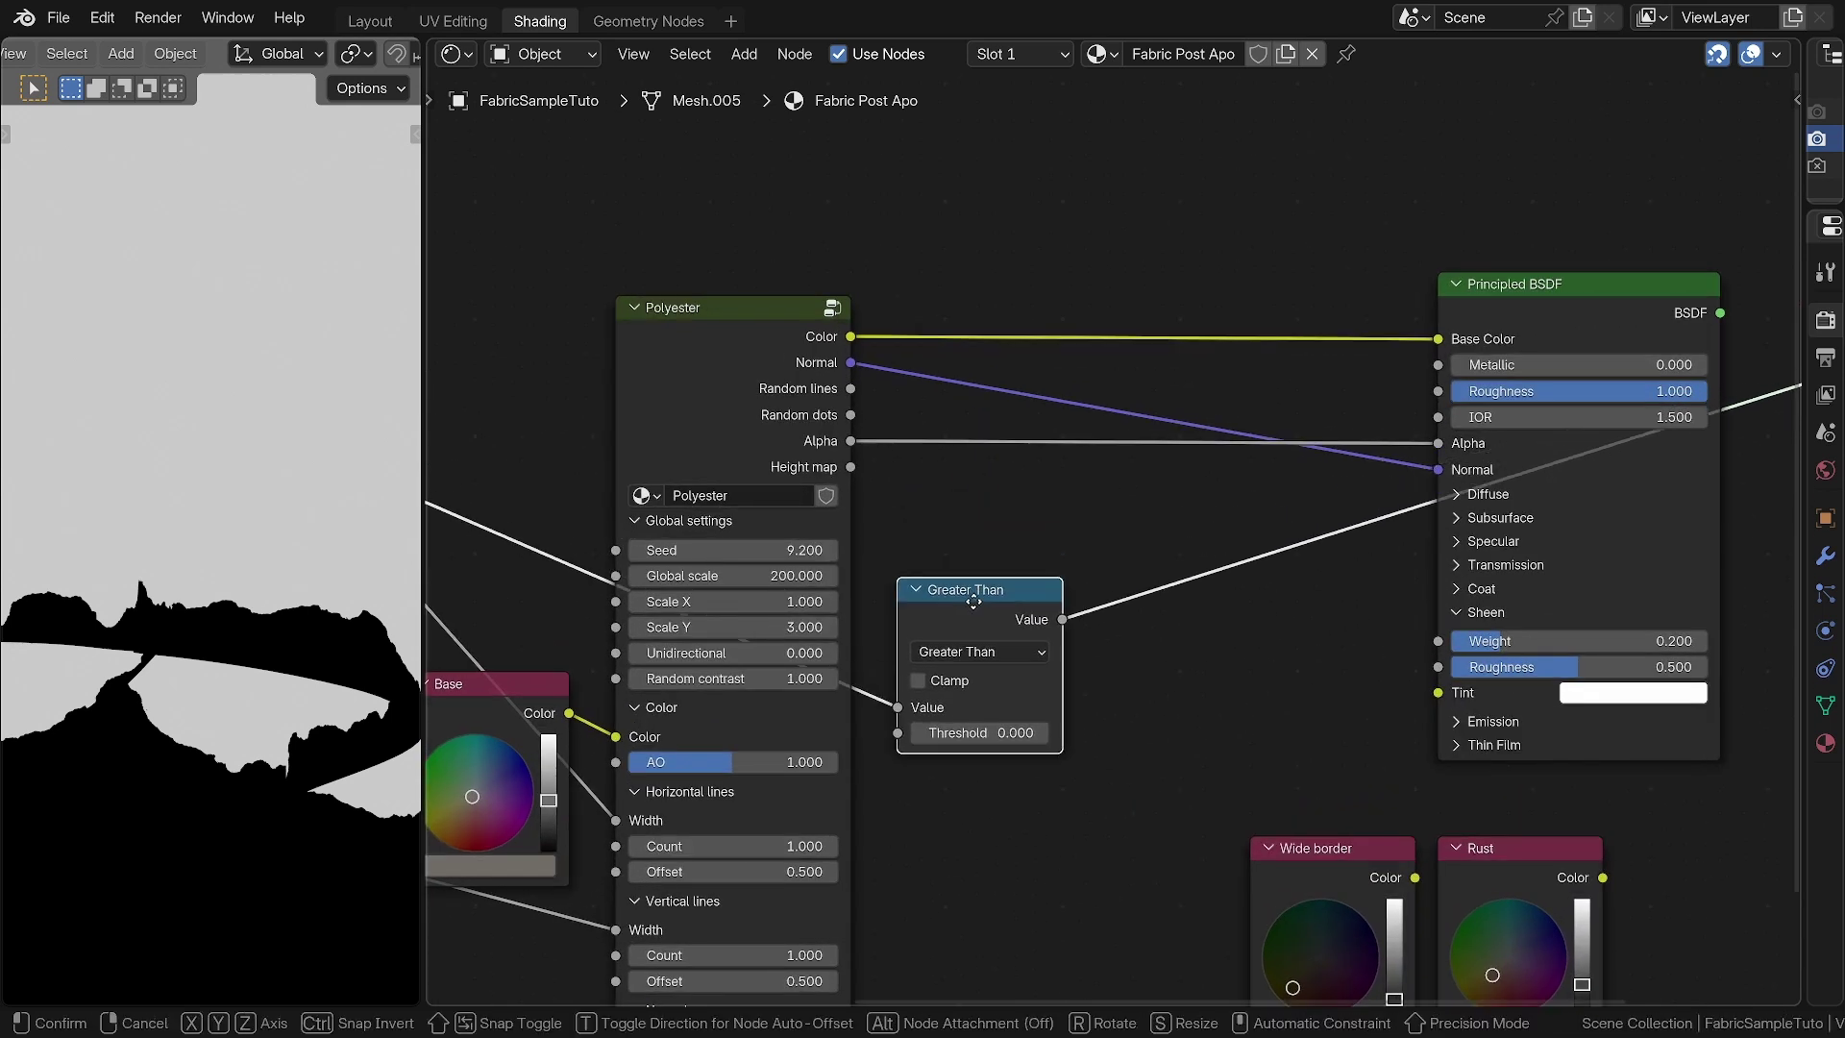
left_click(1101, 464)
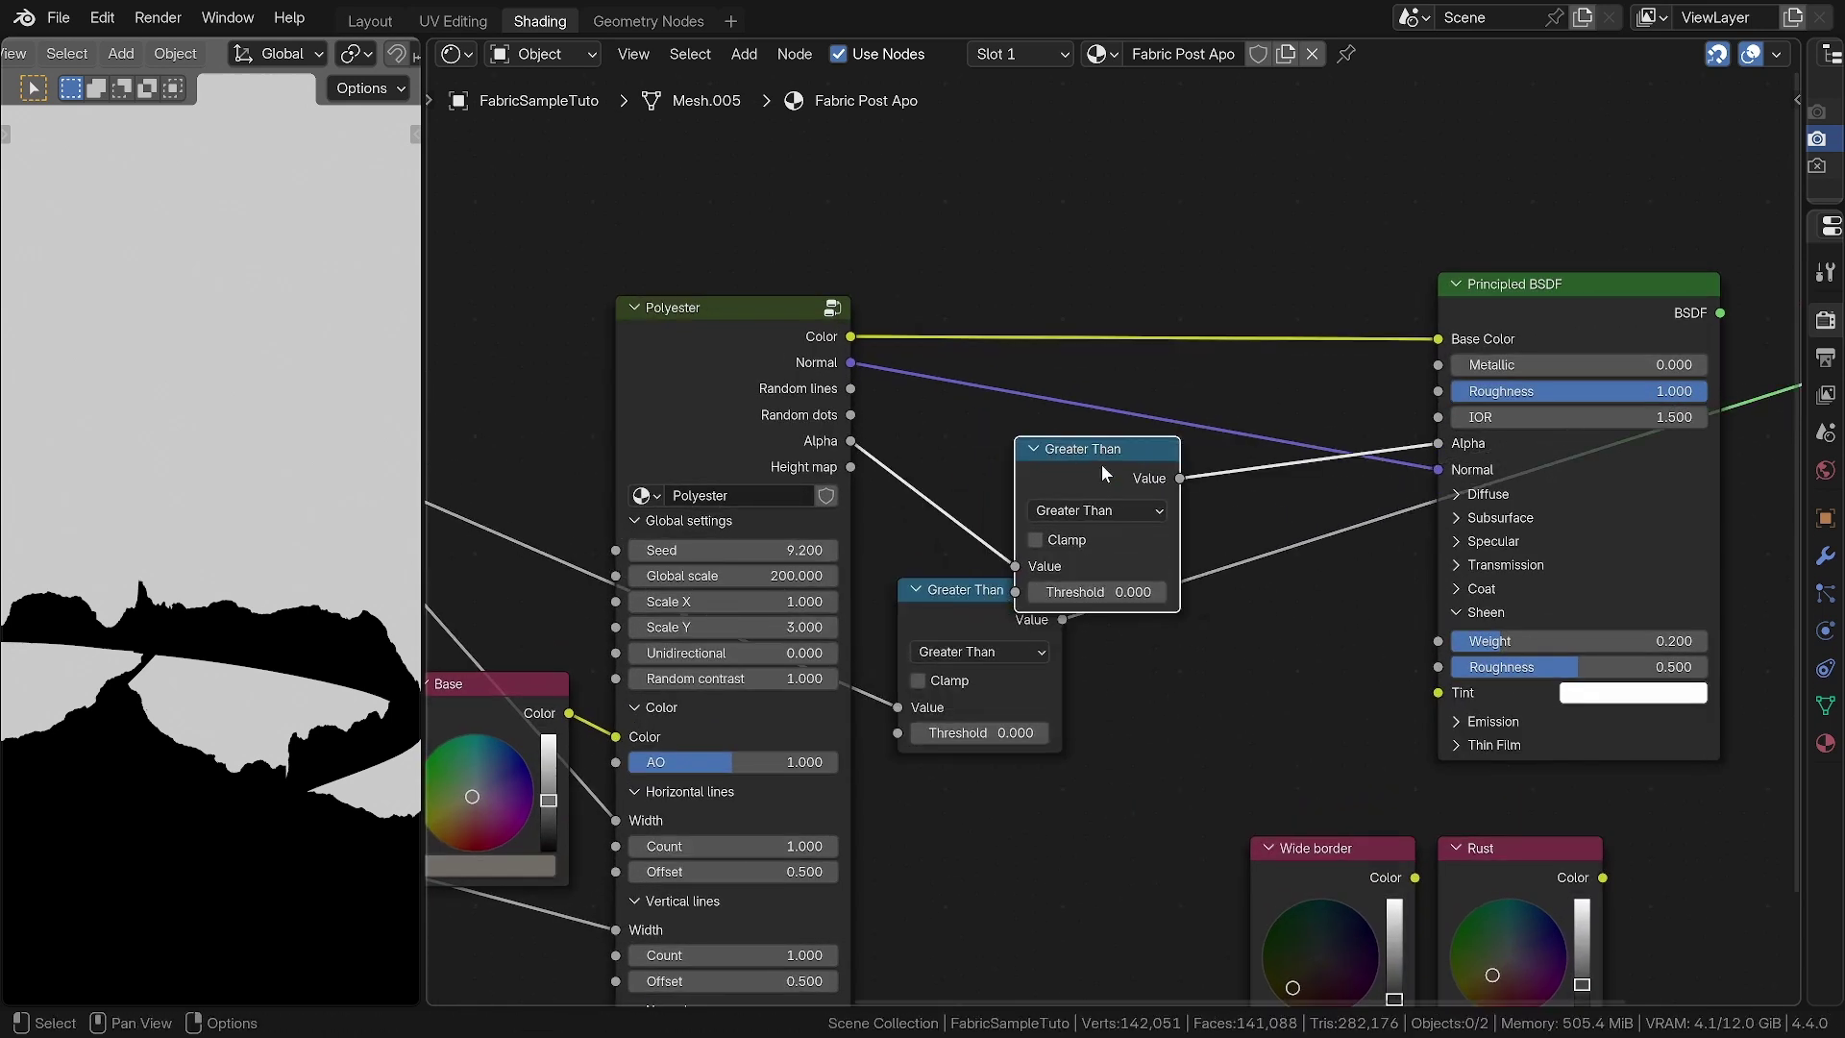
left_click_drag(1101, 464, 1196, 395)
left_click(1191, 440)
left_click(488, 556)
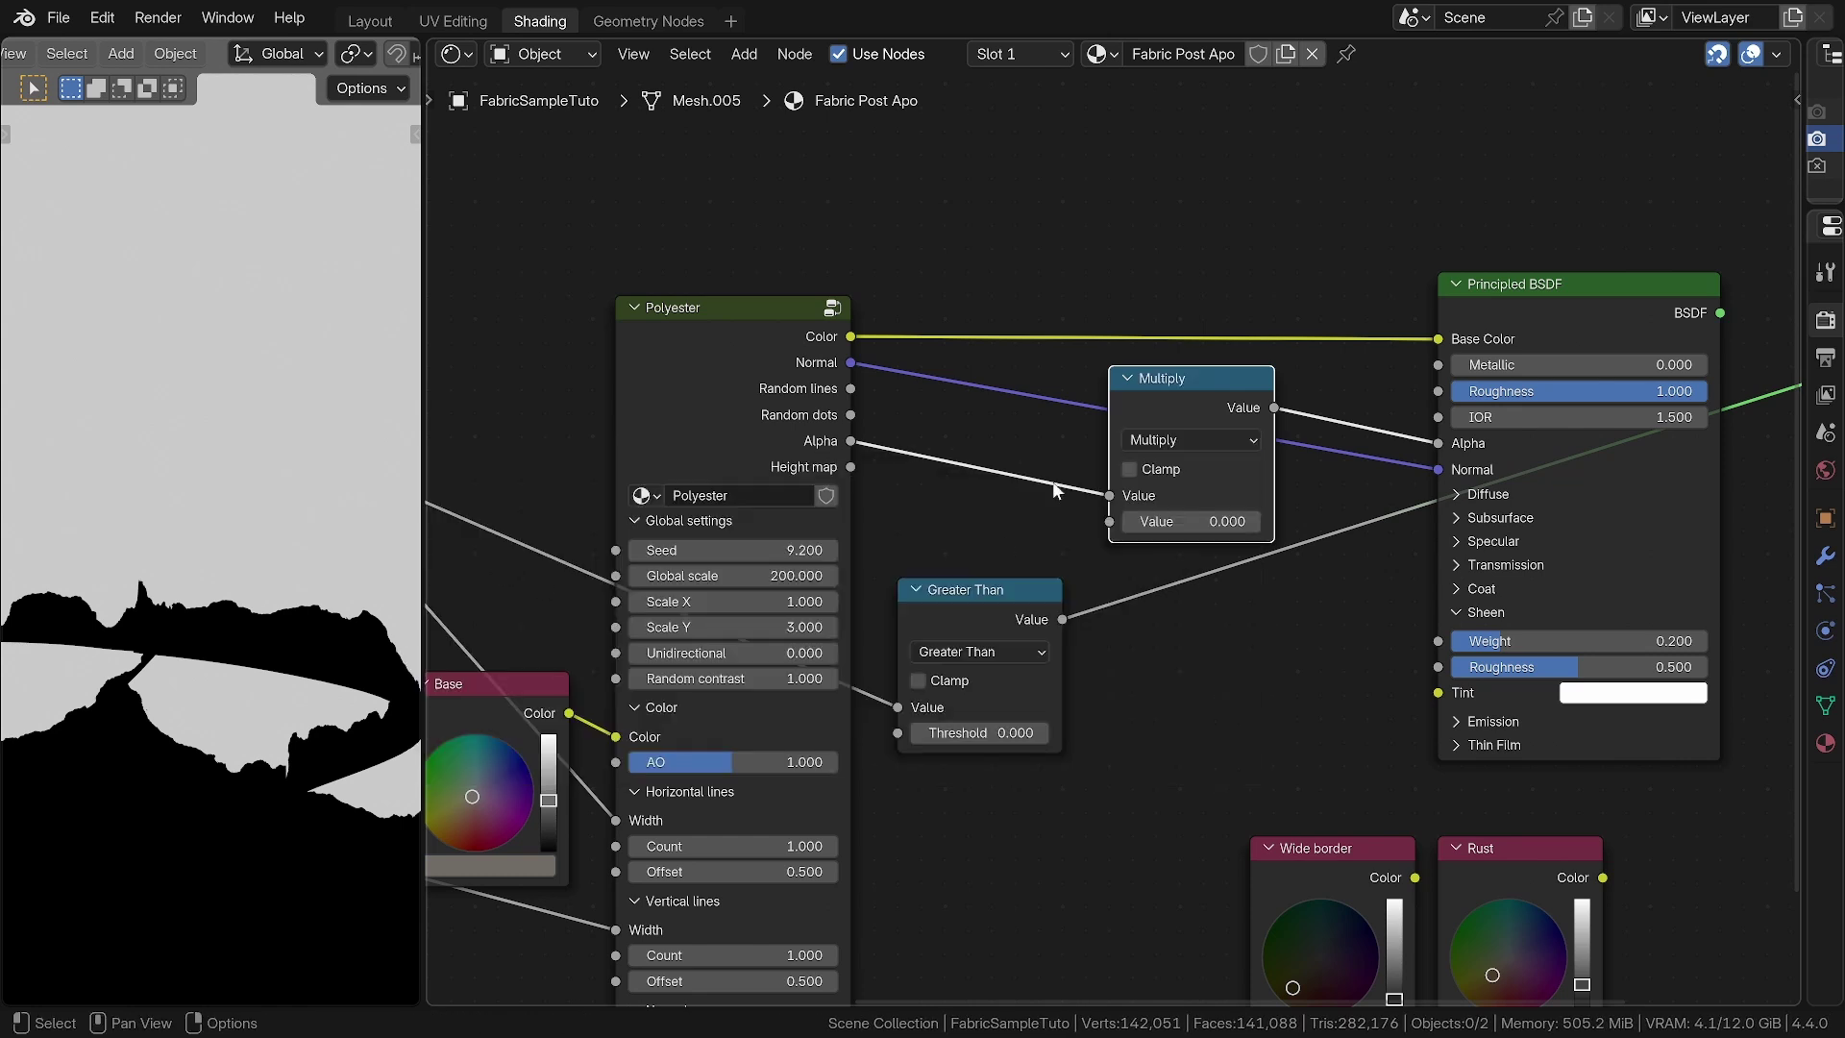
Preview the Polyester Alpha output and the Greater Than mask in turn on the cloth
left_click(844, 446, "ctrl+shift")
left_click(836, 446, "ctrl+shift")
left_click(836, 446, "ctrl+shift")
left_click(836, 446, "ctrl+shift")
left_click(836, 447, "ctrl+shift")
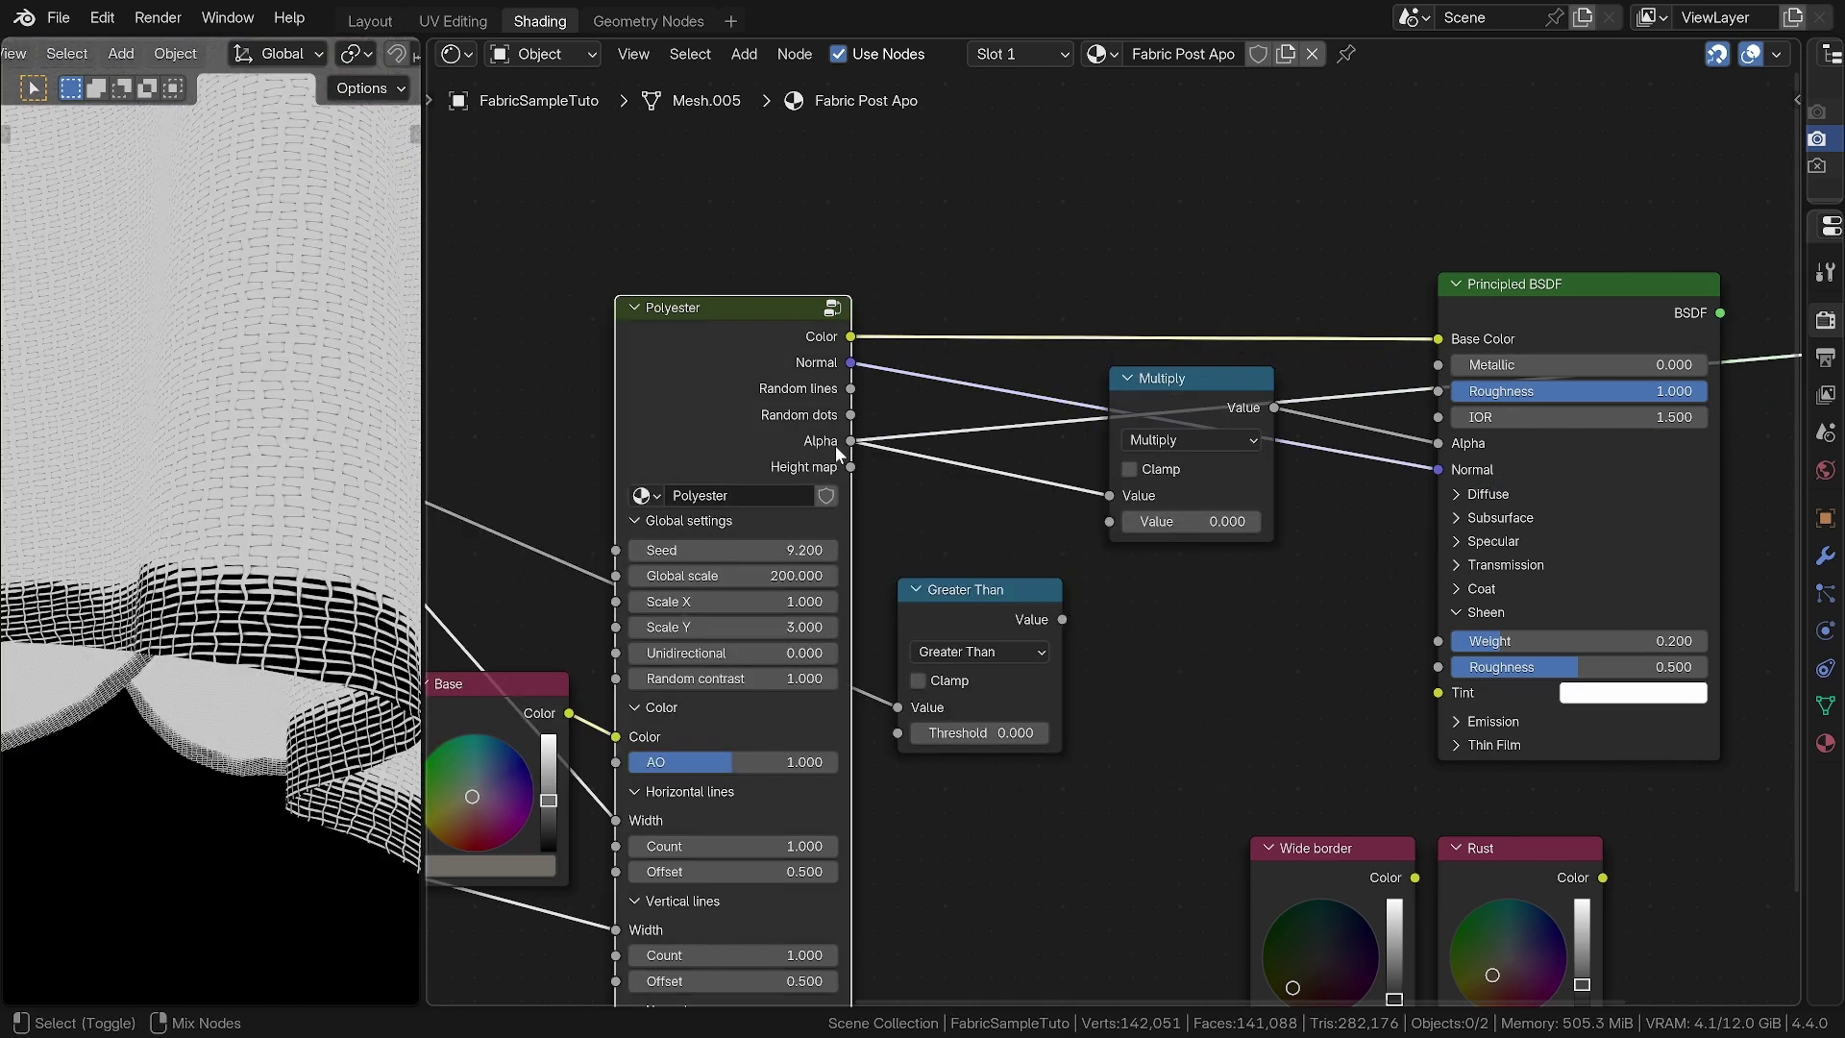
left_click(993, 614, "ctrl+shift")
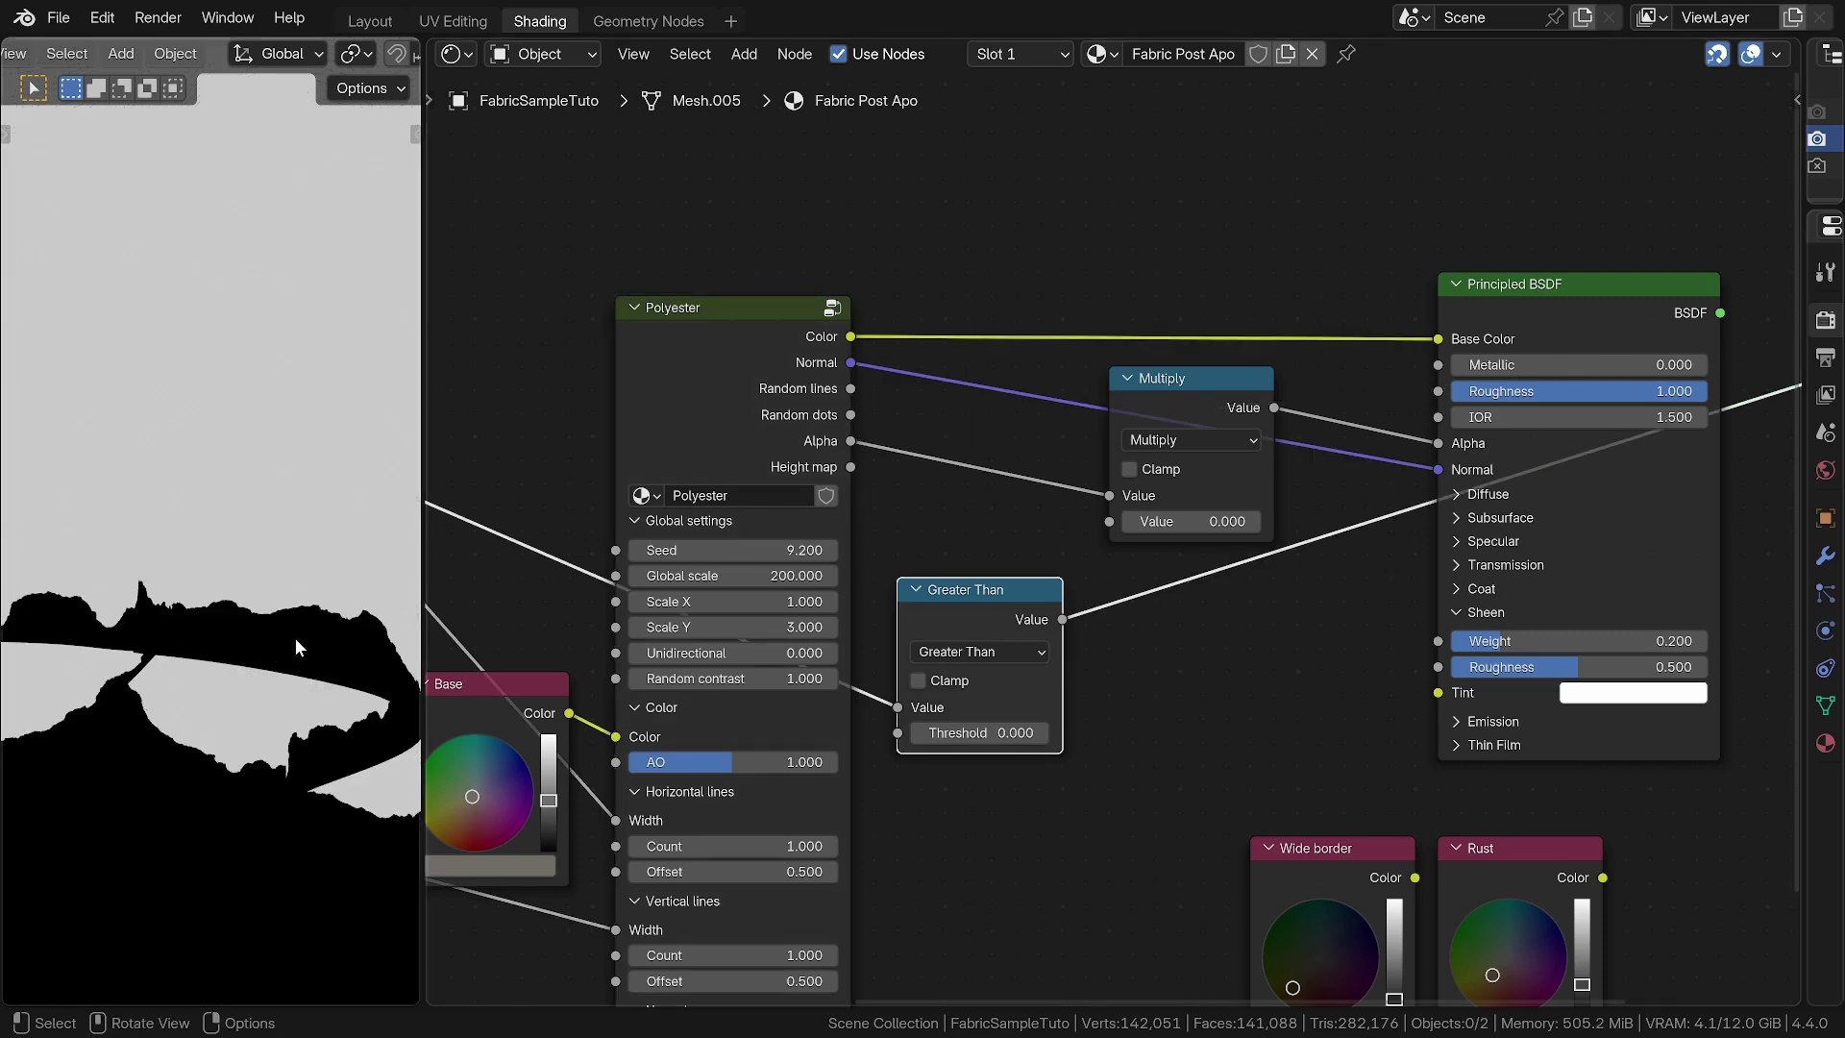
Connect the Greater Than Value to the Multiply's second input, and preview the product and the full Principled BSDF on the cloth
left_click_drag(1062, 620, 1110, 521)
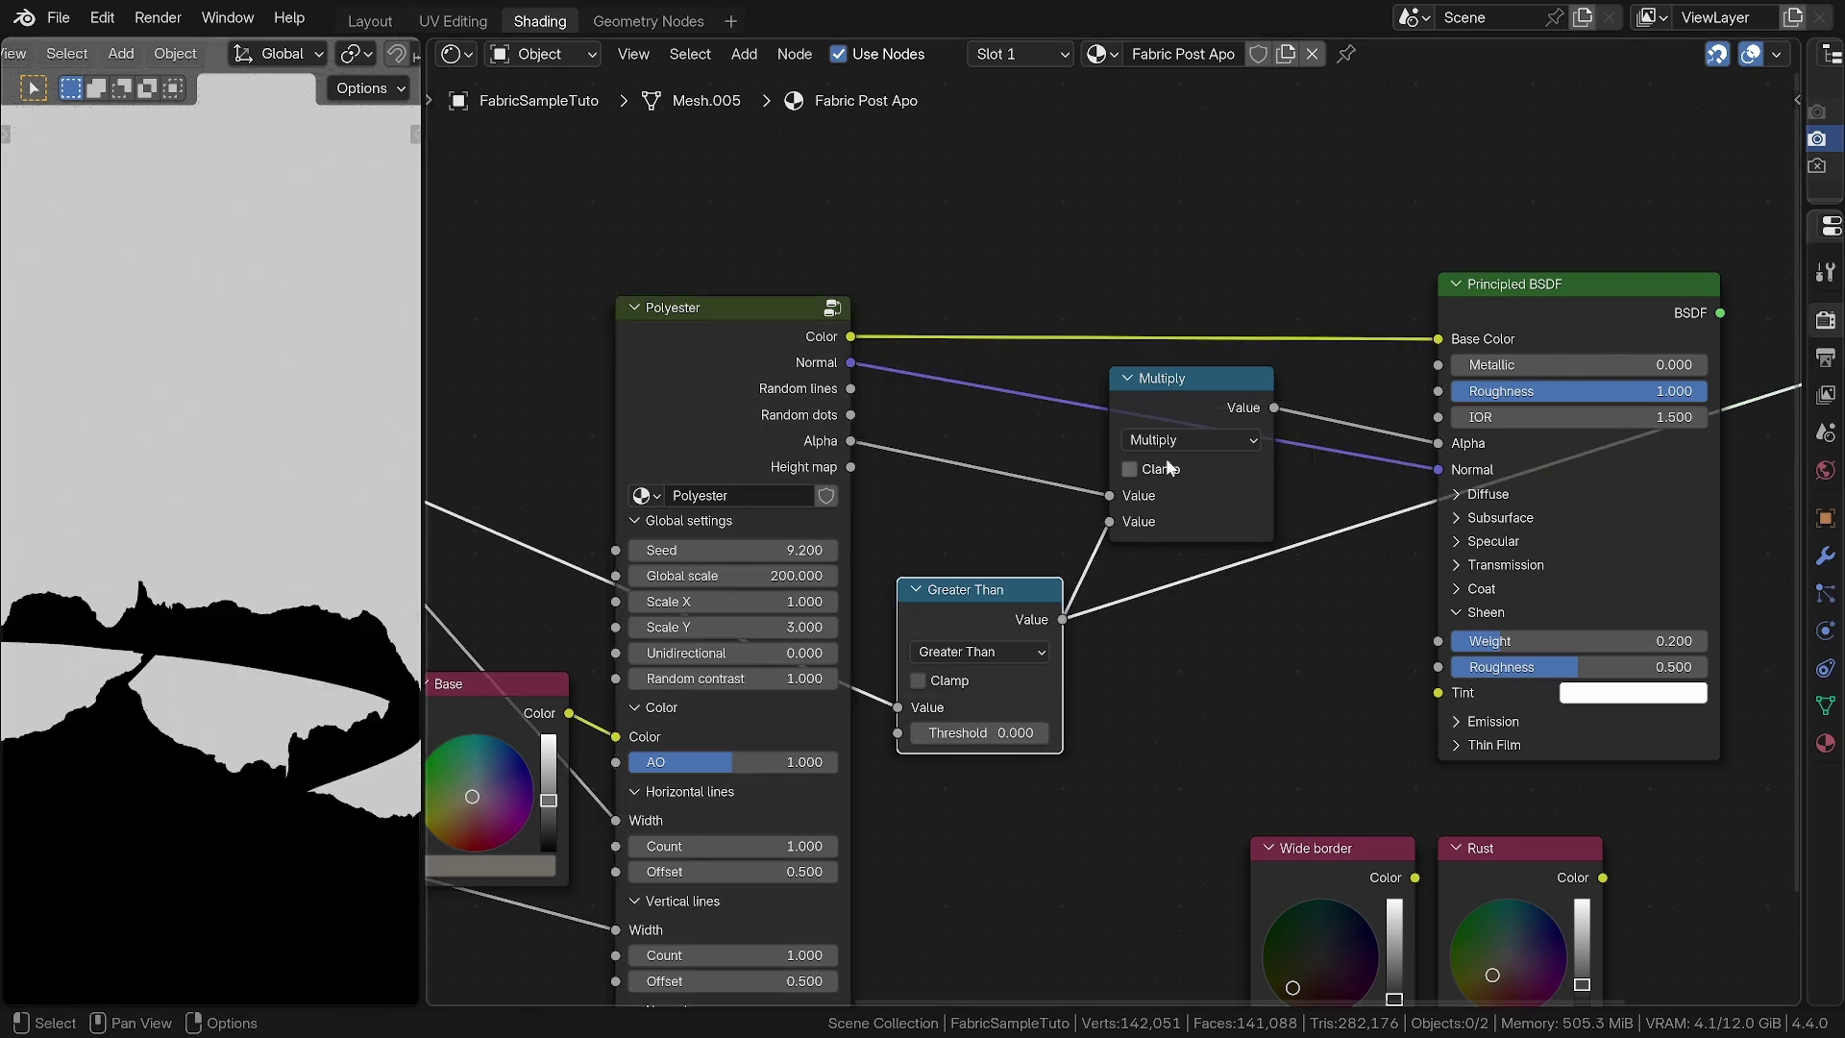
left_click(1216, 395, "ctrl+shift")
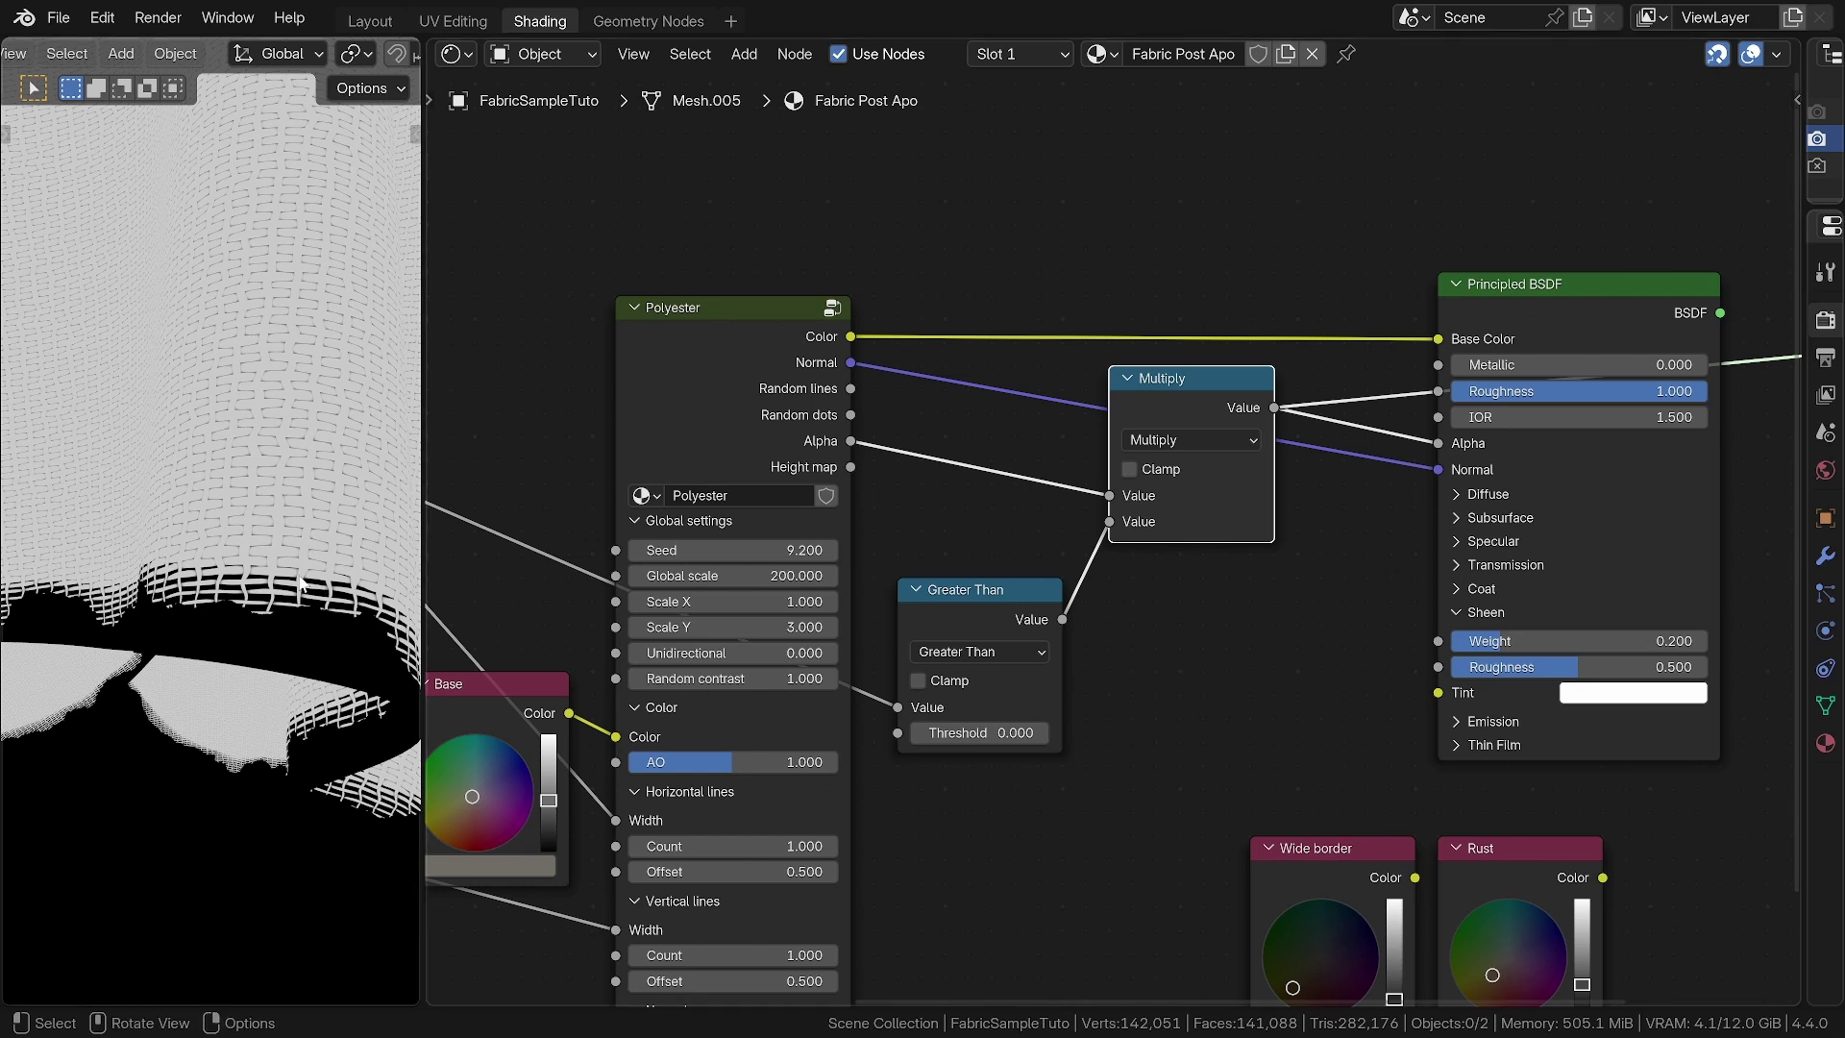
left_click(1600, 306, "ctrl+shift")
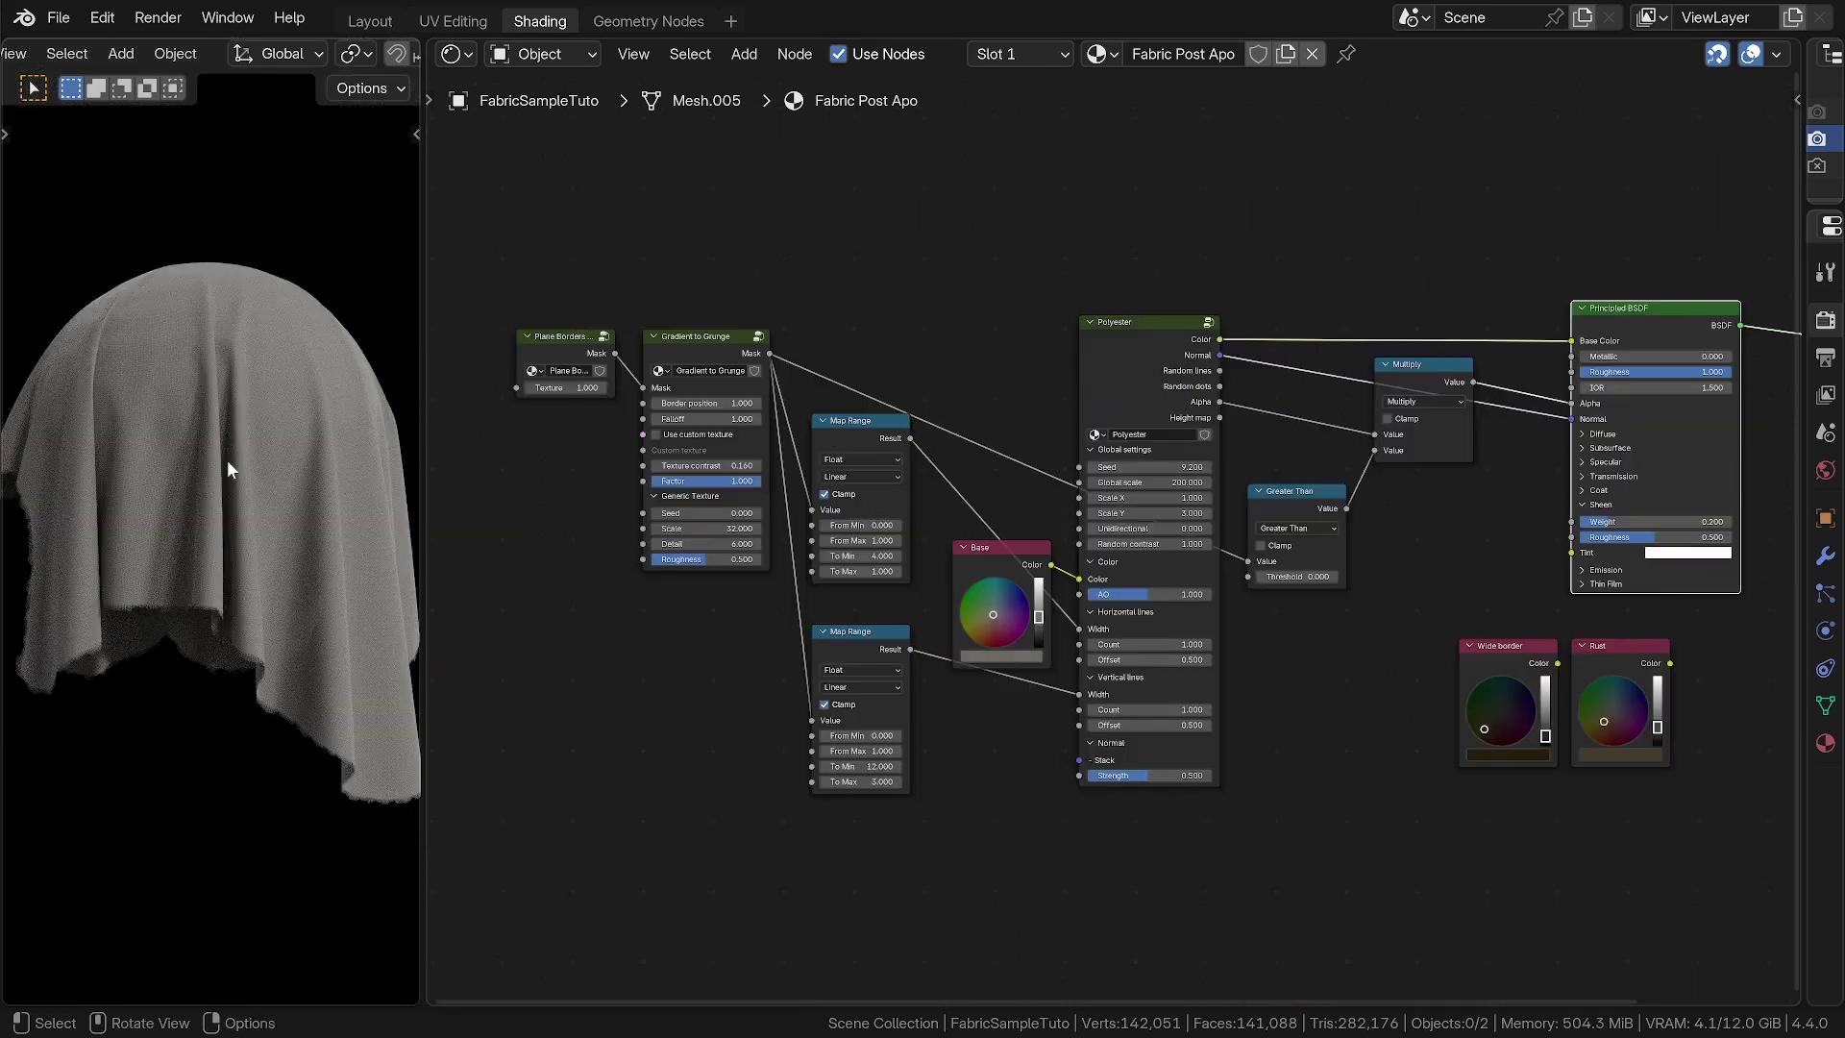
scroll(227, 460, "up", 5)
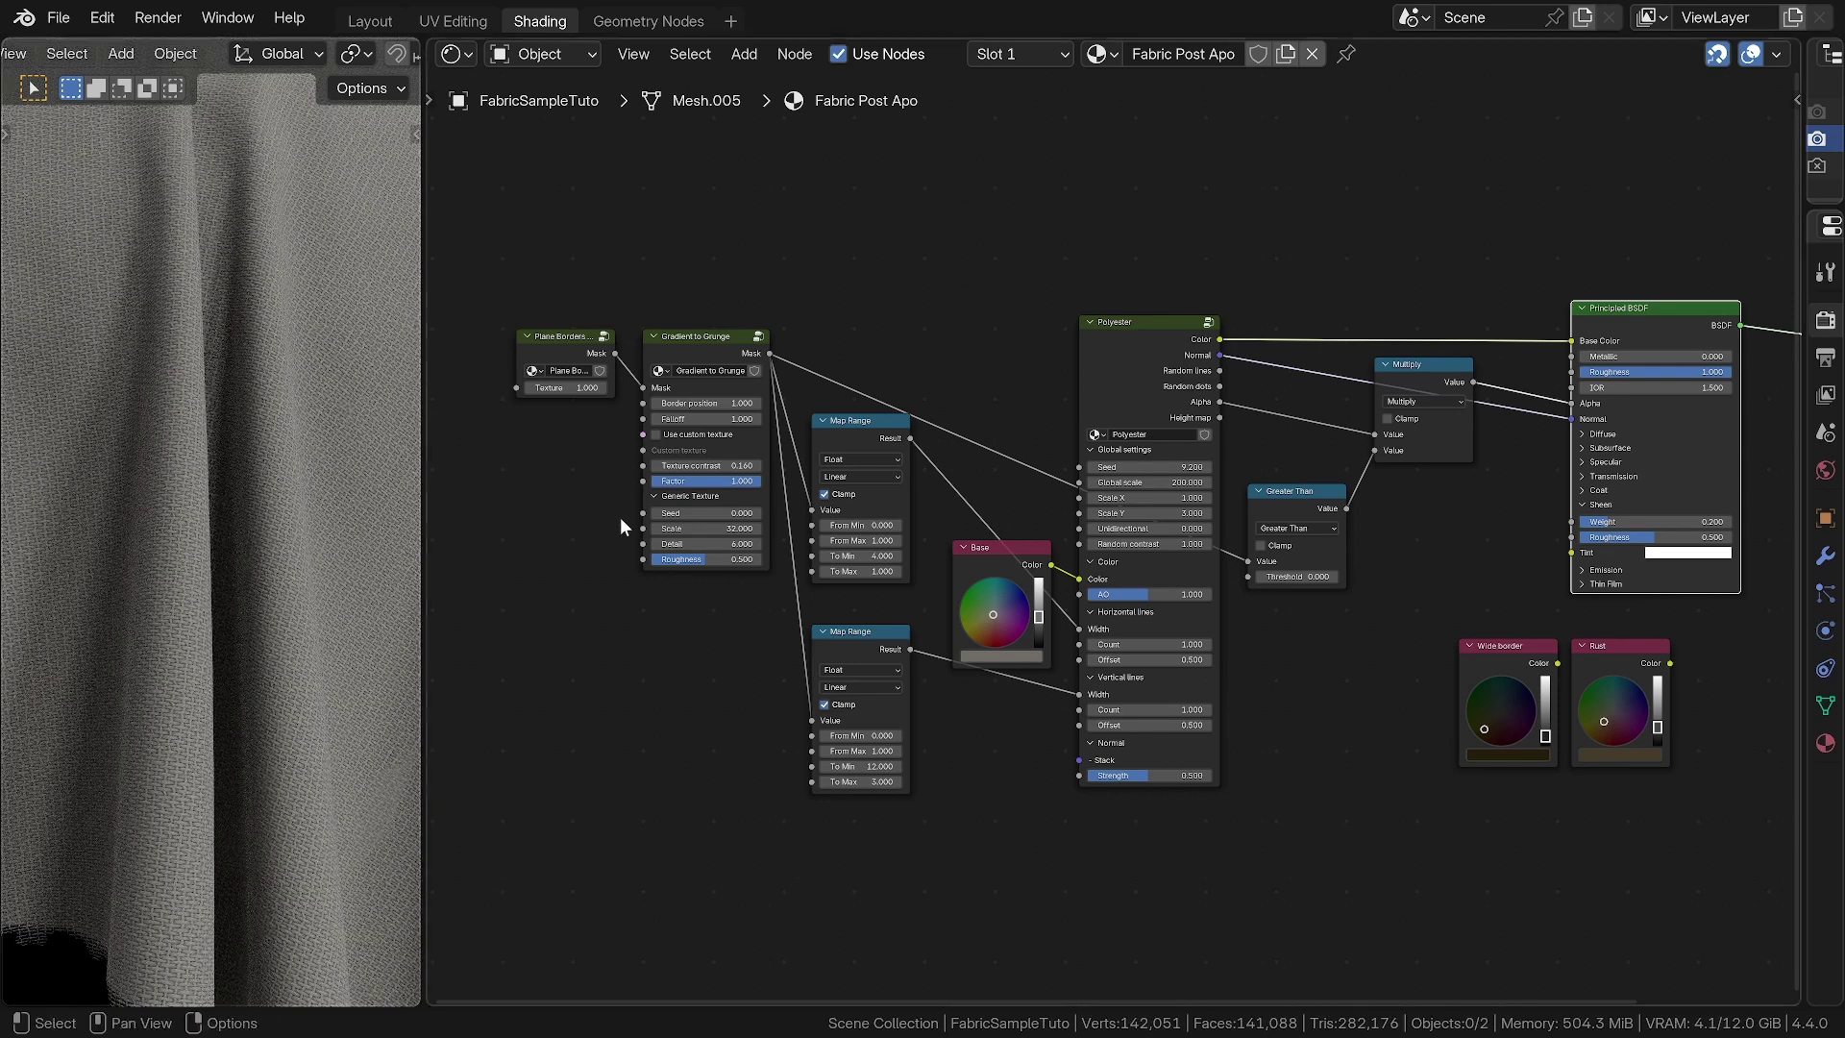
Move the Plane Borders and Gradient to Grunge nodes away from the Map Ranges, and gather the outgoing mask links in one reroute
middle_click_drag(620, 517, 980, 597)
scroll(1007, 595, "up", 2)
left_click_drag(763, 263, 1072, 465)
left_click_drag(1096, 348, 755, 363)
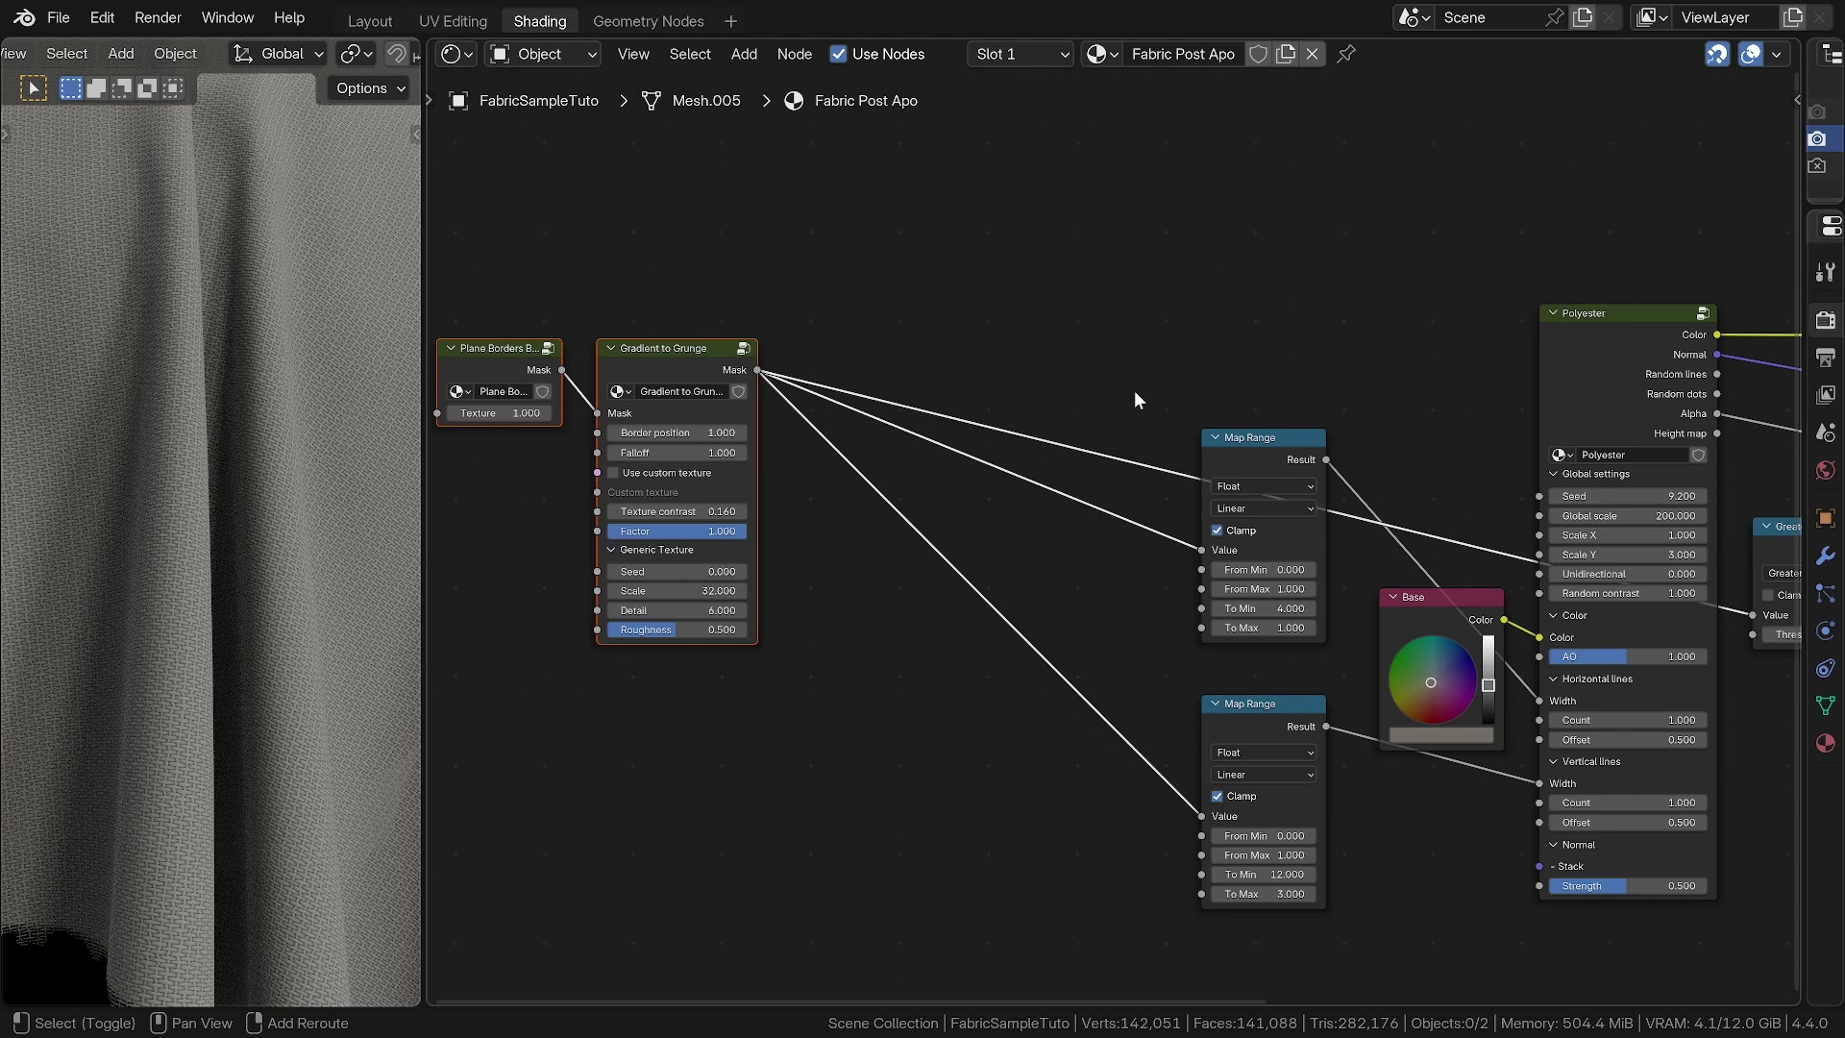
right_click_drag(1133, 391, 1110, 849, "shift")
key("g")
left_click(1077, 690)
Reposition the Plane Borders and Gradient to Grunge nodes together near the reroute's height, leaving a wide gap before it
middle_click_drag(984, 621, 1176, 622)
left_click_drag(576, 309, 890, 423)
key("g")
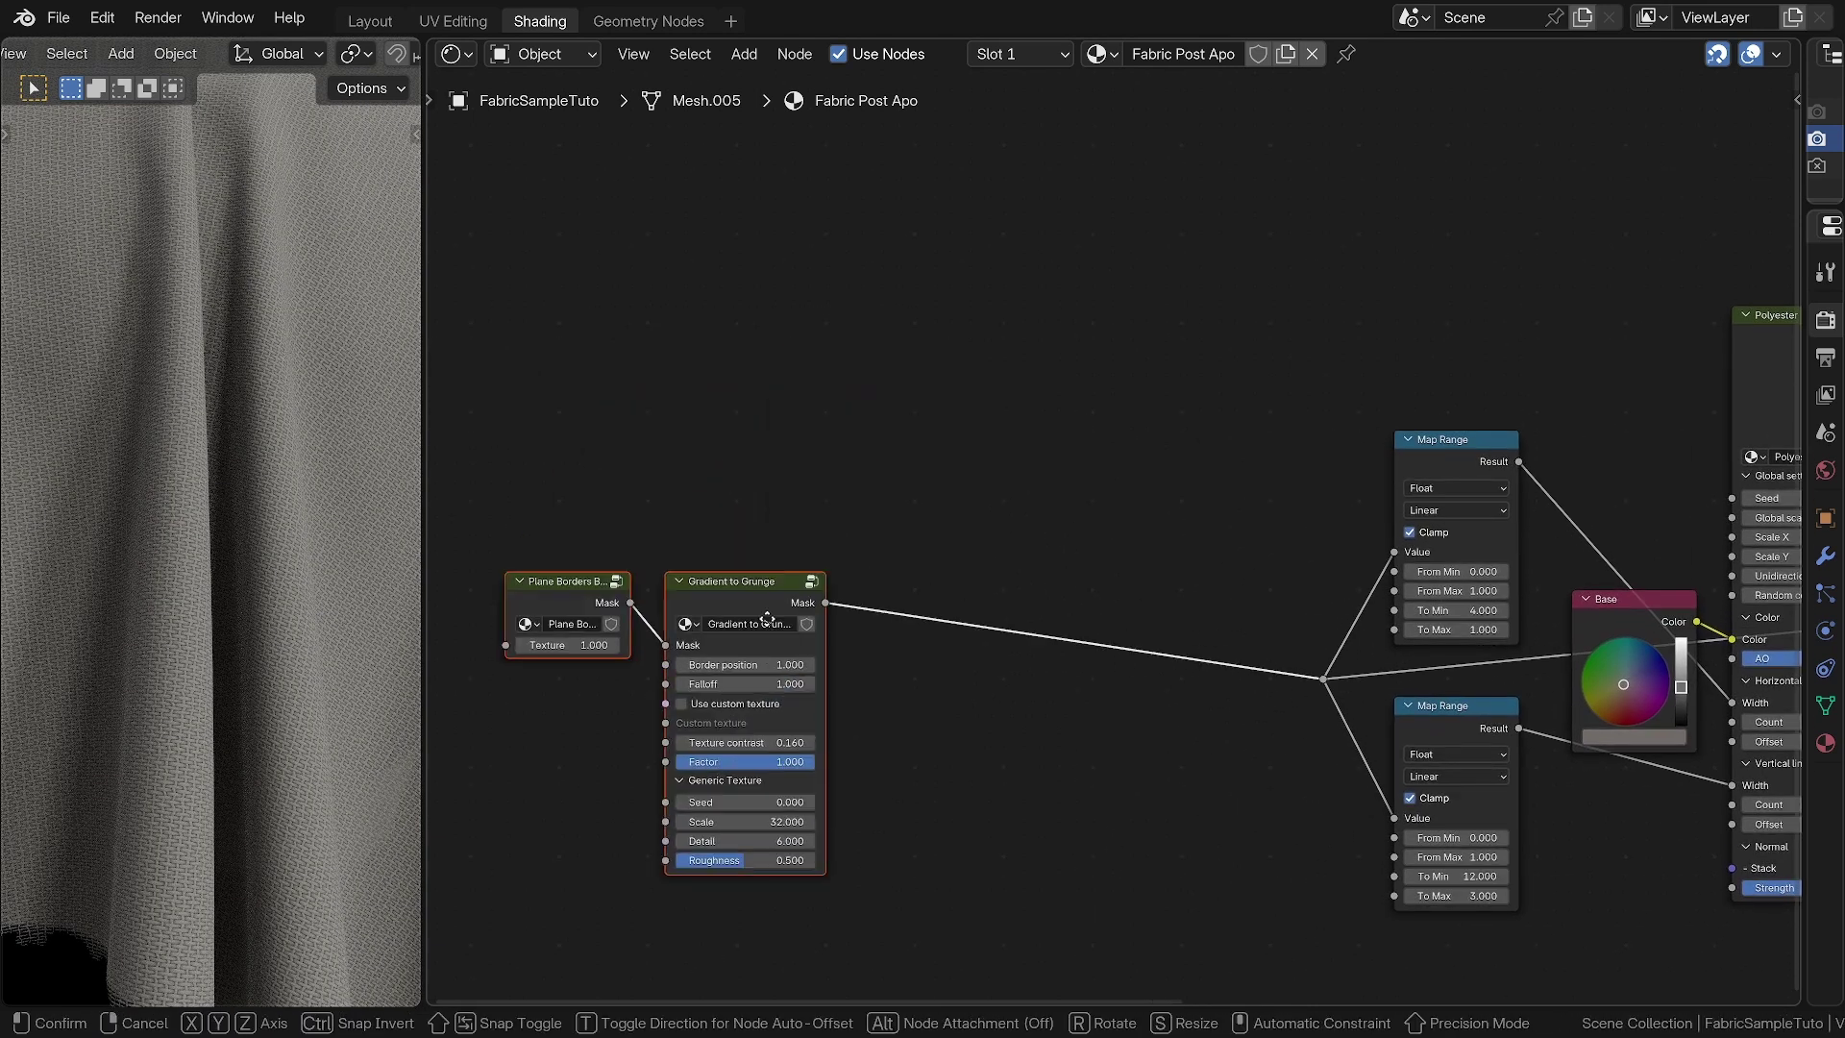
left_click(676, 656)
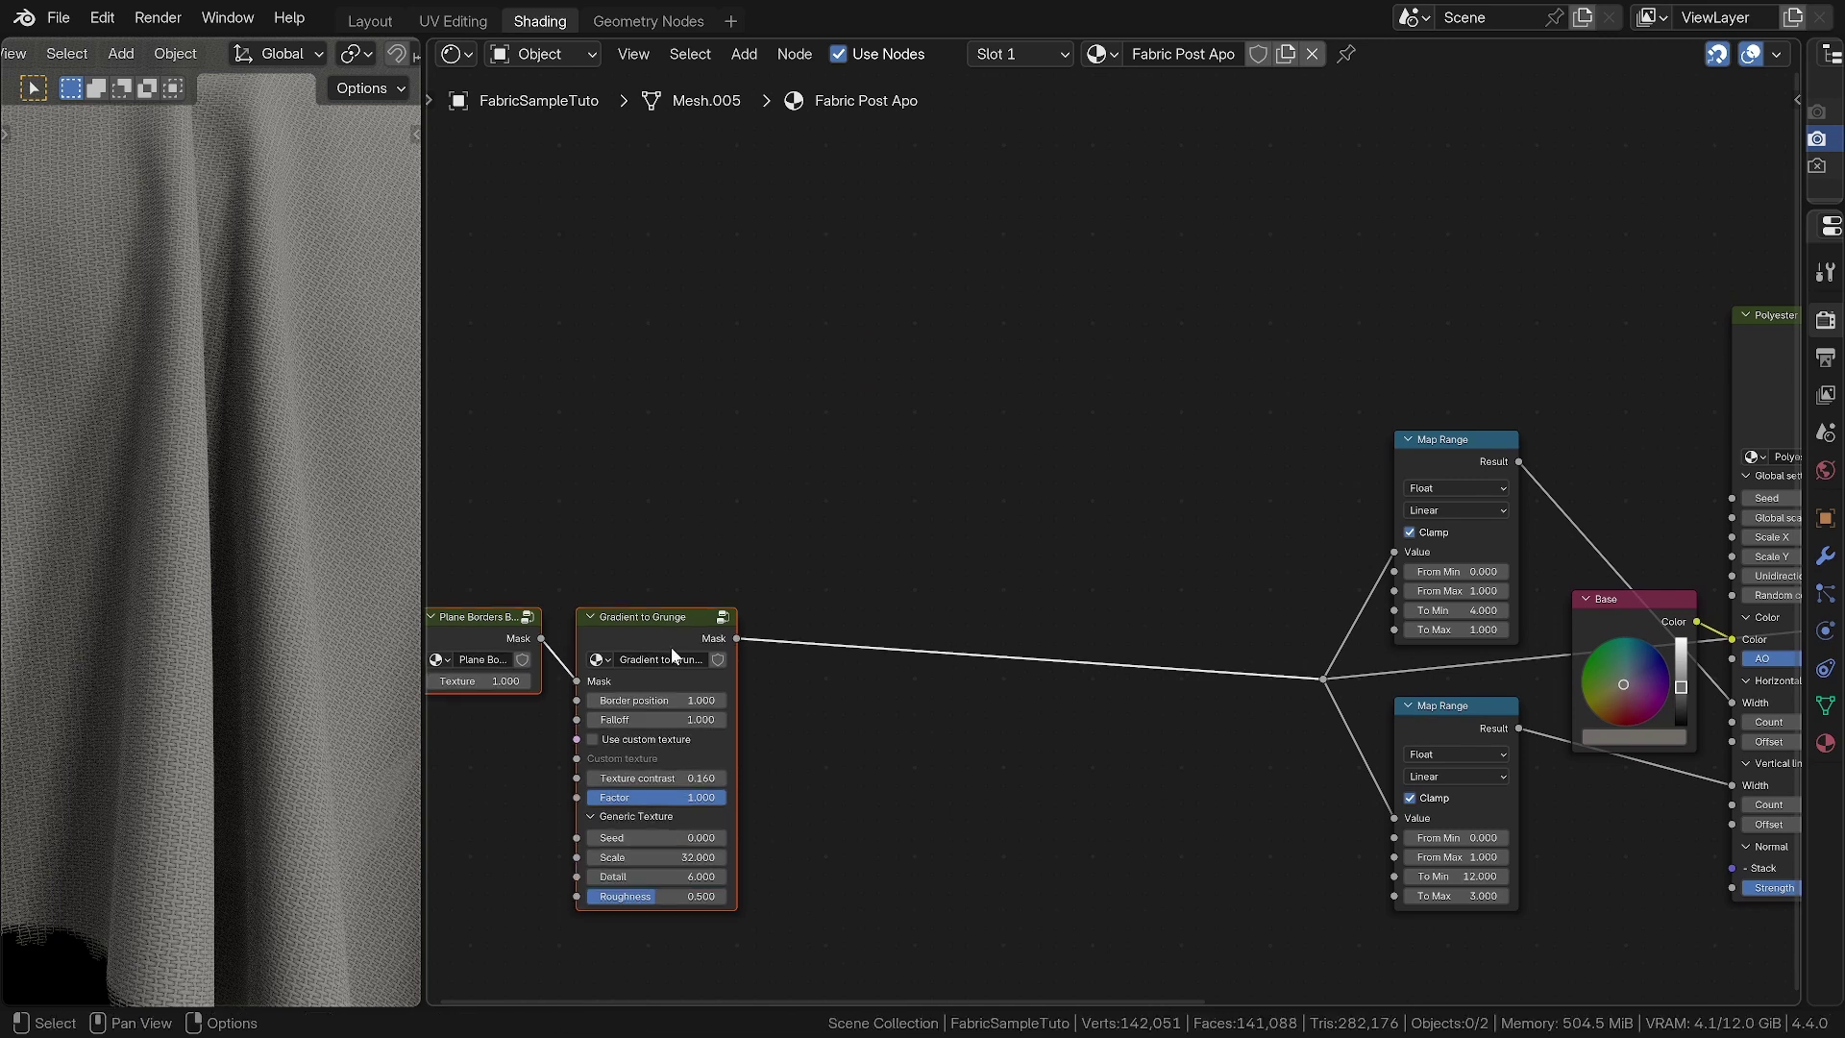
Add Grunge 05 from the Fluent library's Grunges section, place it below Gradient to Grunge, and preview its Result
middle_click_drag(1034, 751, 1007, 528)
key("n")
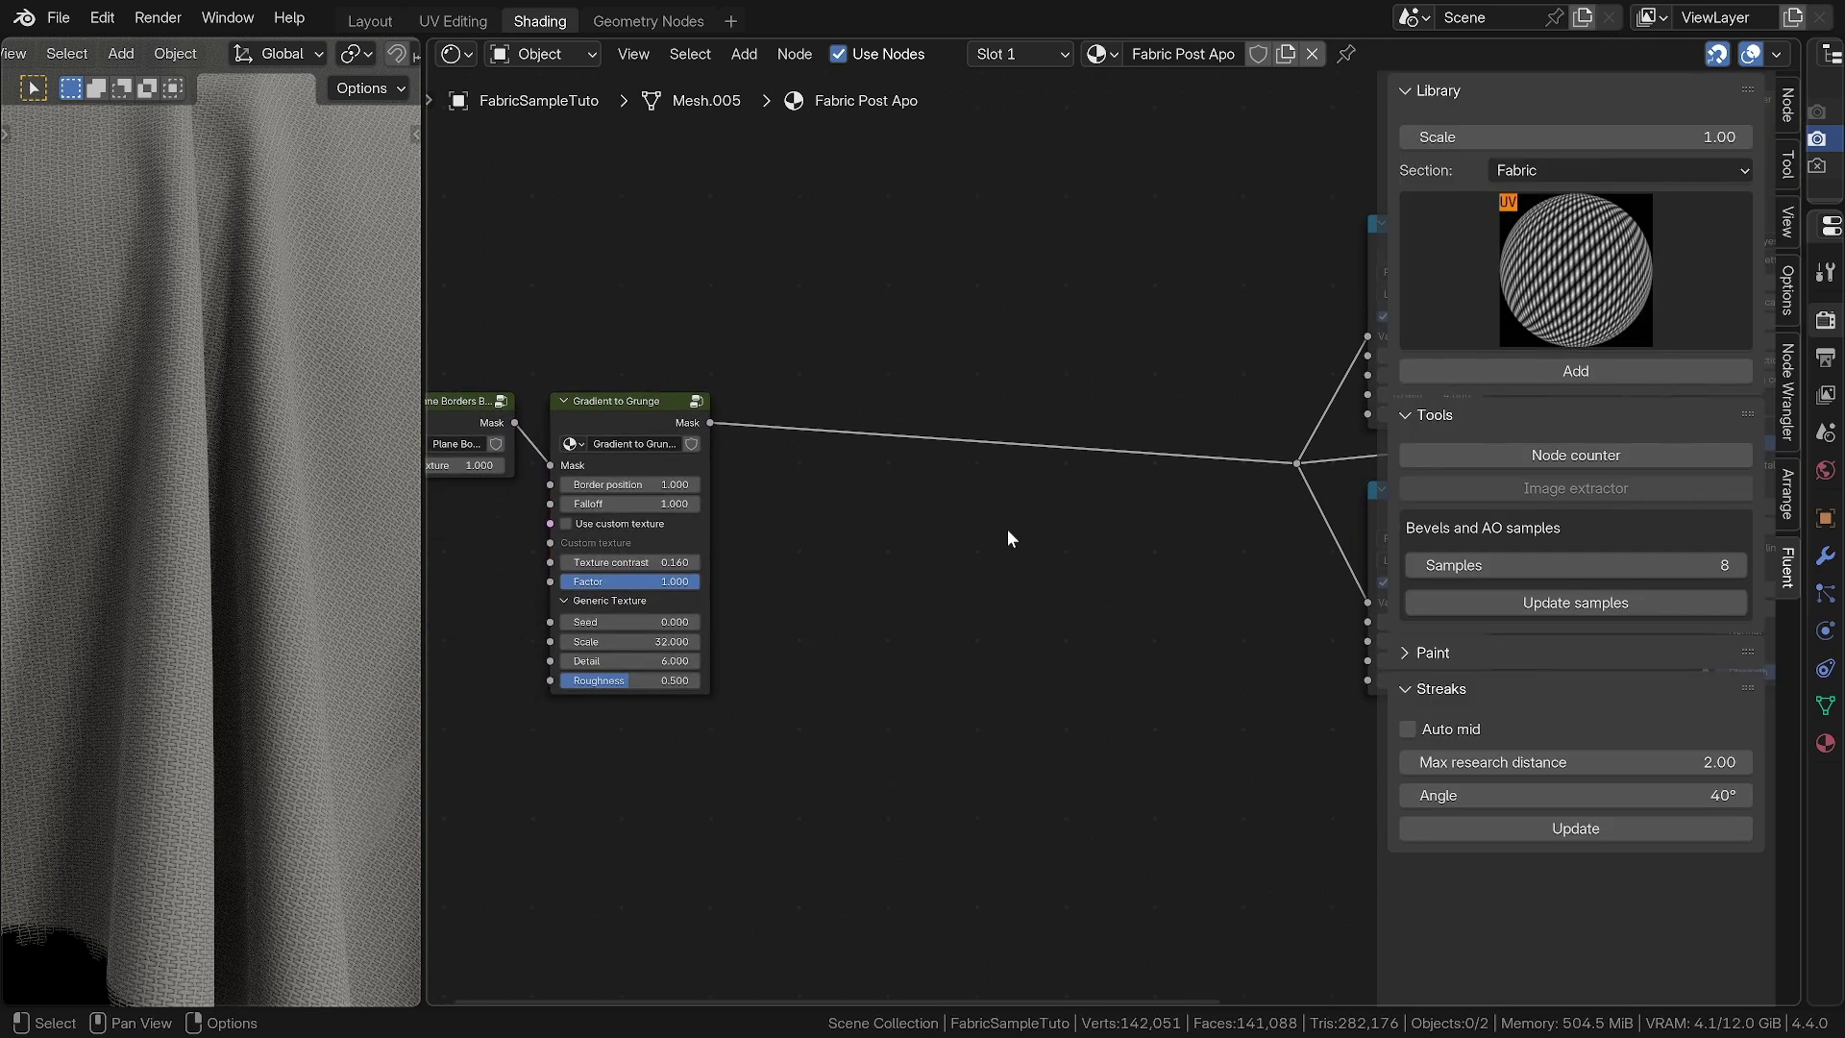
left_click(1603, 179)
left_click(1583, 228)
left_click(1586, 238)
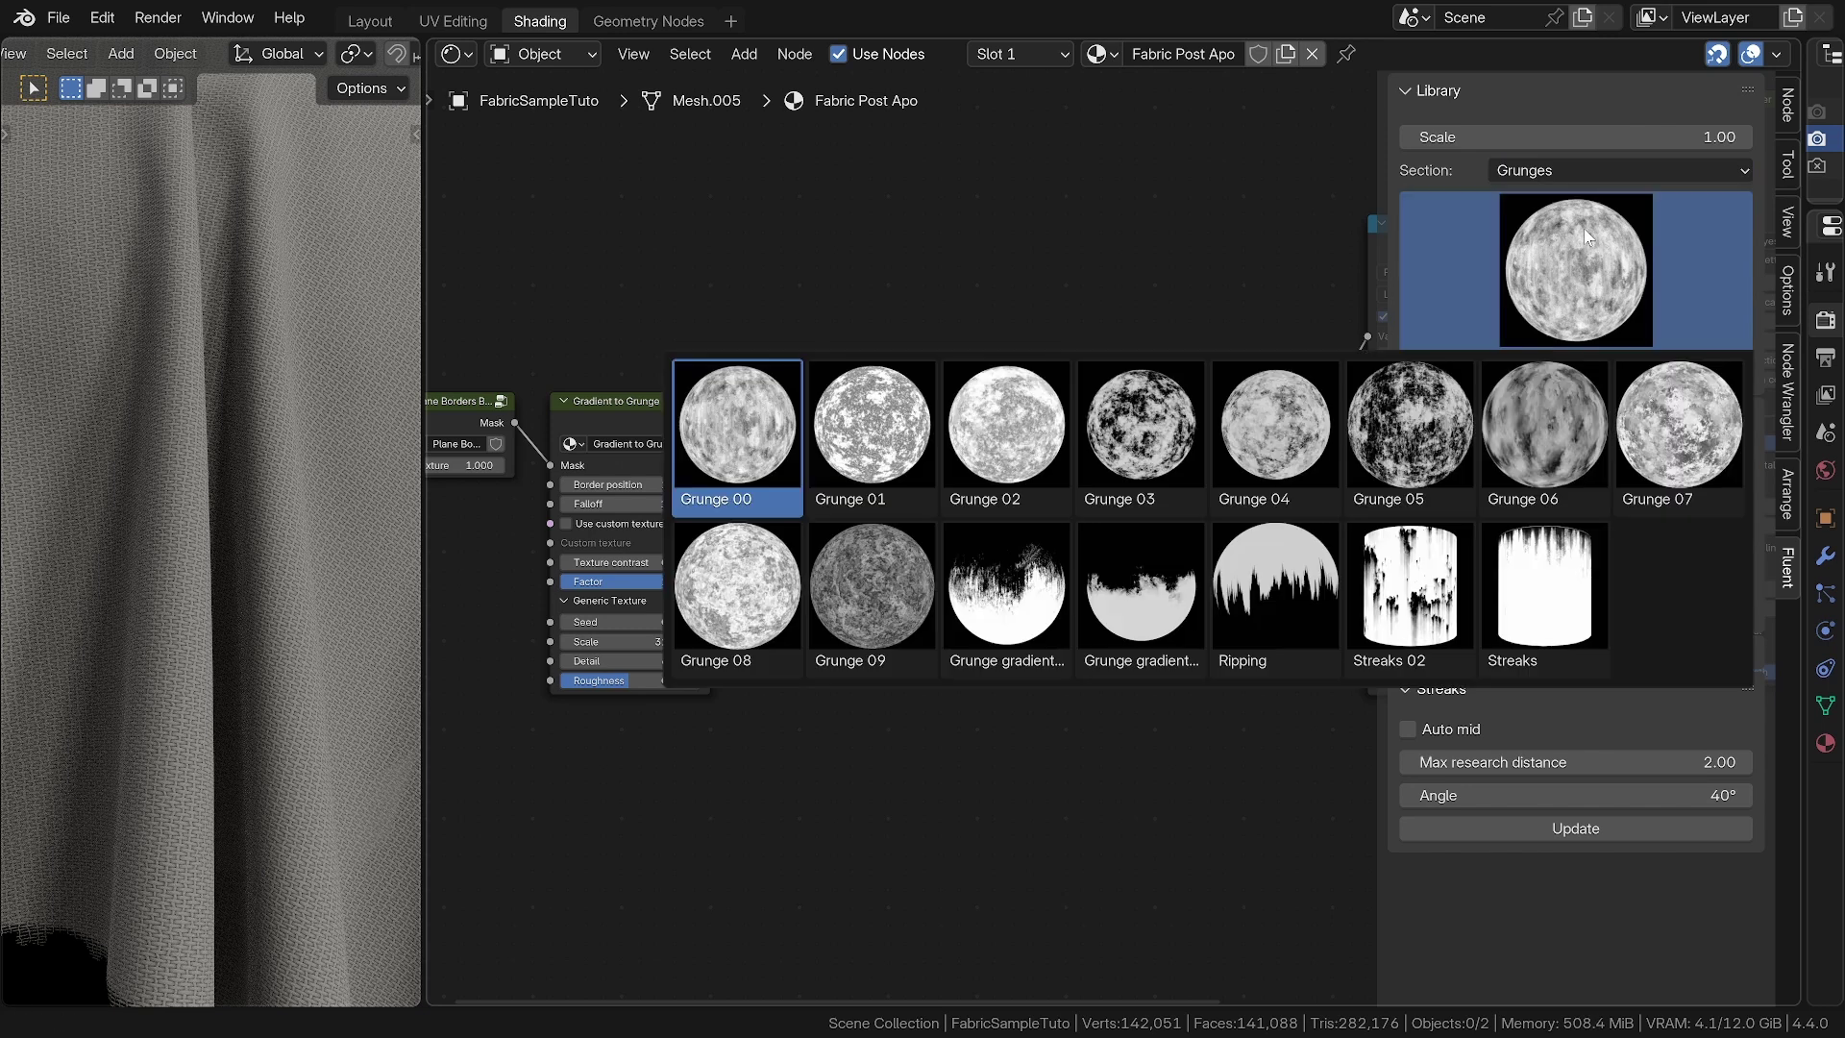
left_click(1417, 462)
key("n")
left_click_drag(1156, 563, 625, 729)
left_click(625, 729, "ctrl+shift")
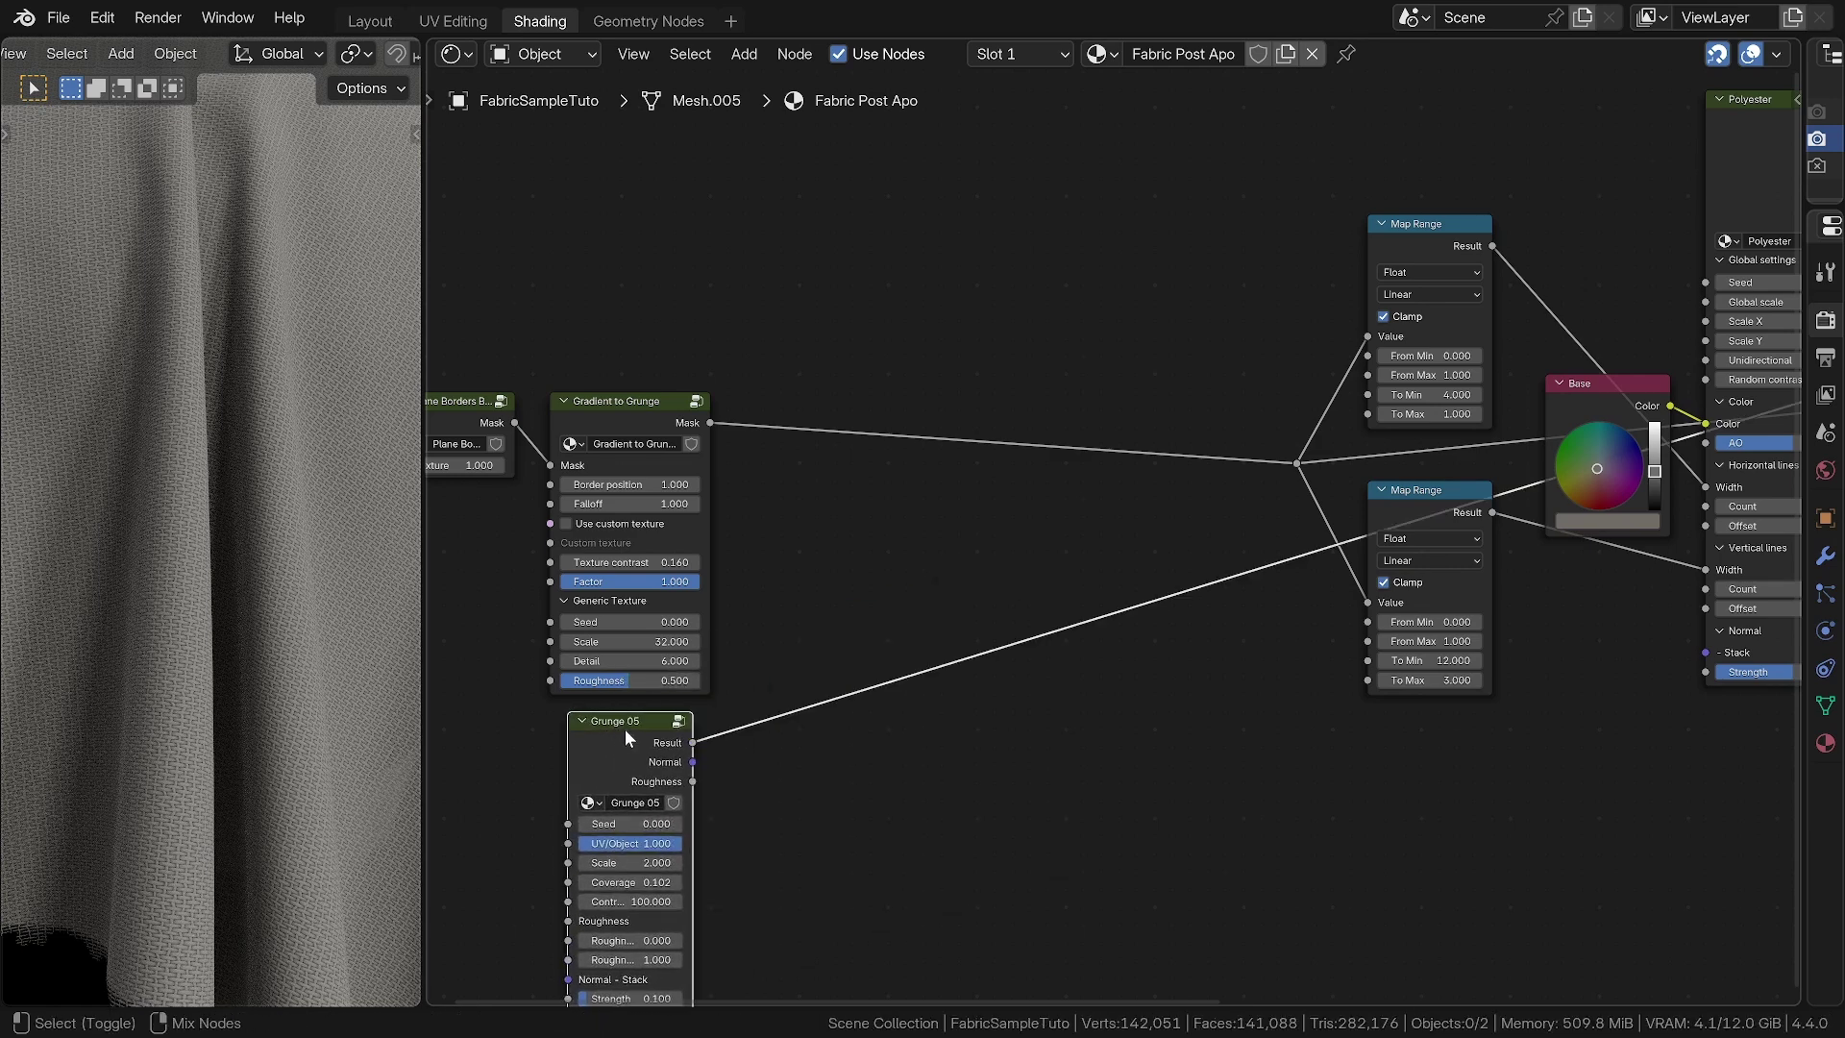
Set the Grunge 05 node's UV/Object to 0, Scale to 1 and Coverage to 0.32
middle_click_drag(218, 647, 218, 650, "ctrl")
middle_click_drag(498, 734, 753, 574)
scroll(878, 690, "up", 7)
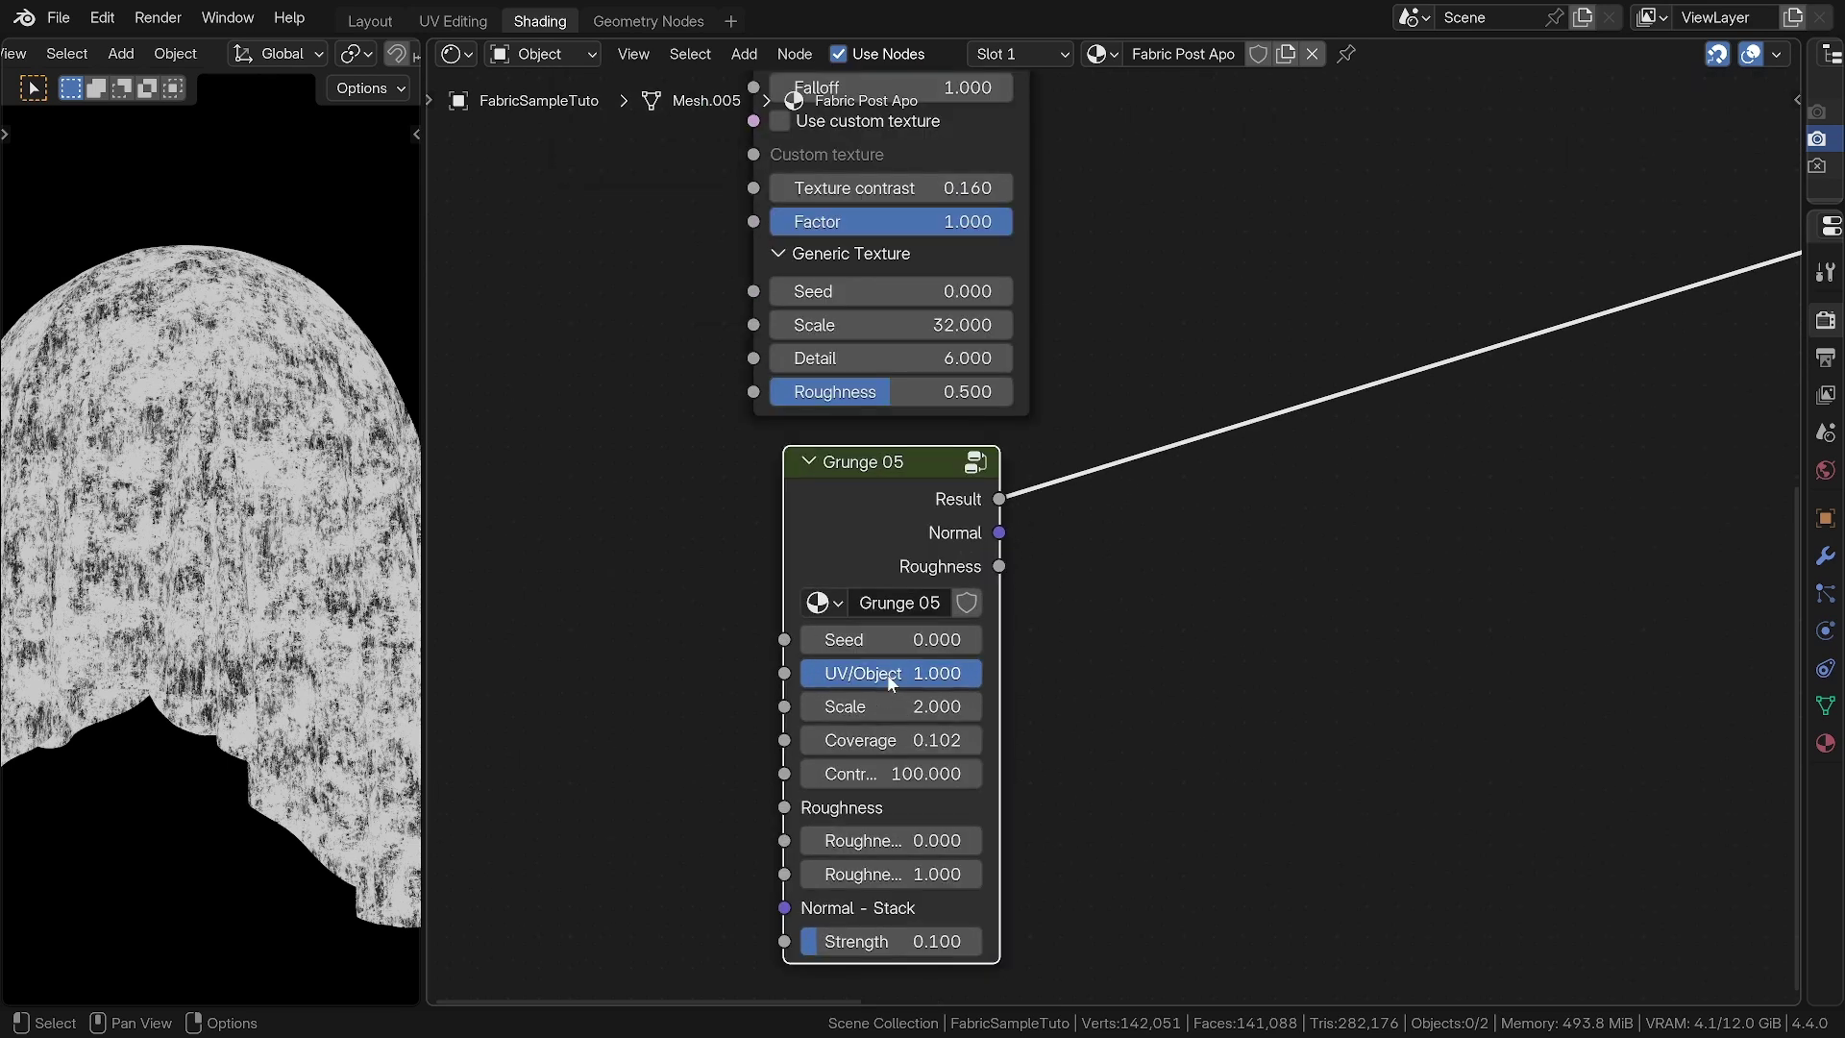
left_click_drag(992, 670, 799, 671)
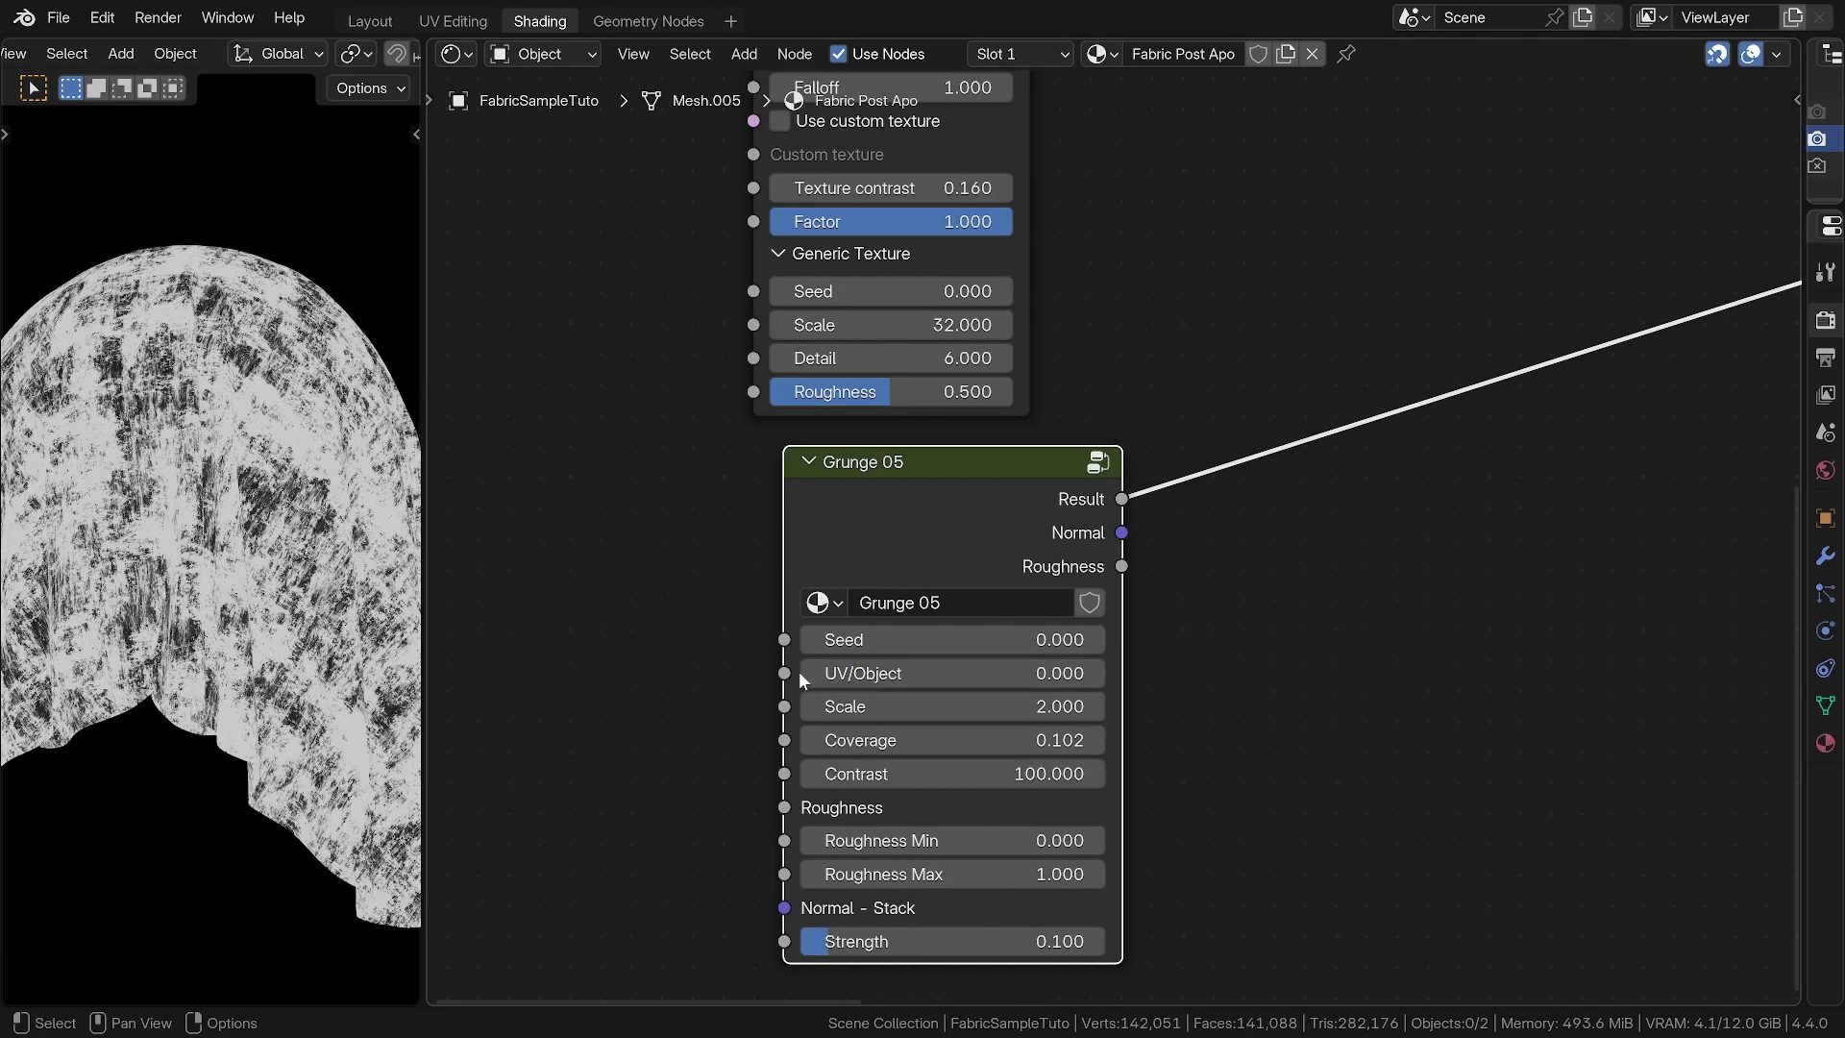
left_click(865, 706)
type("1")
key("Return")
left_click(951, 738)
type("0.32")
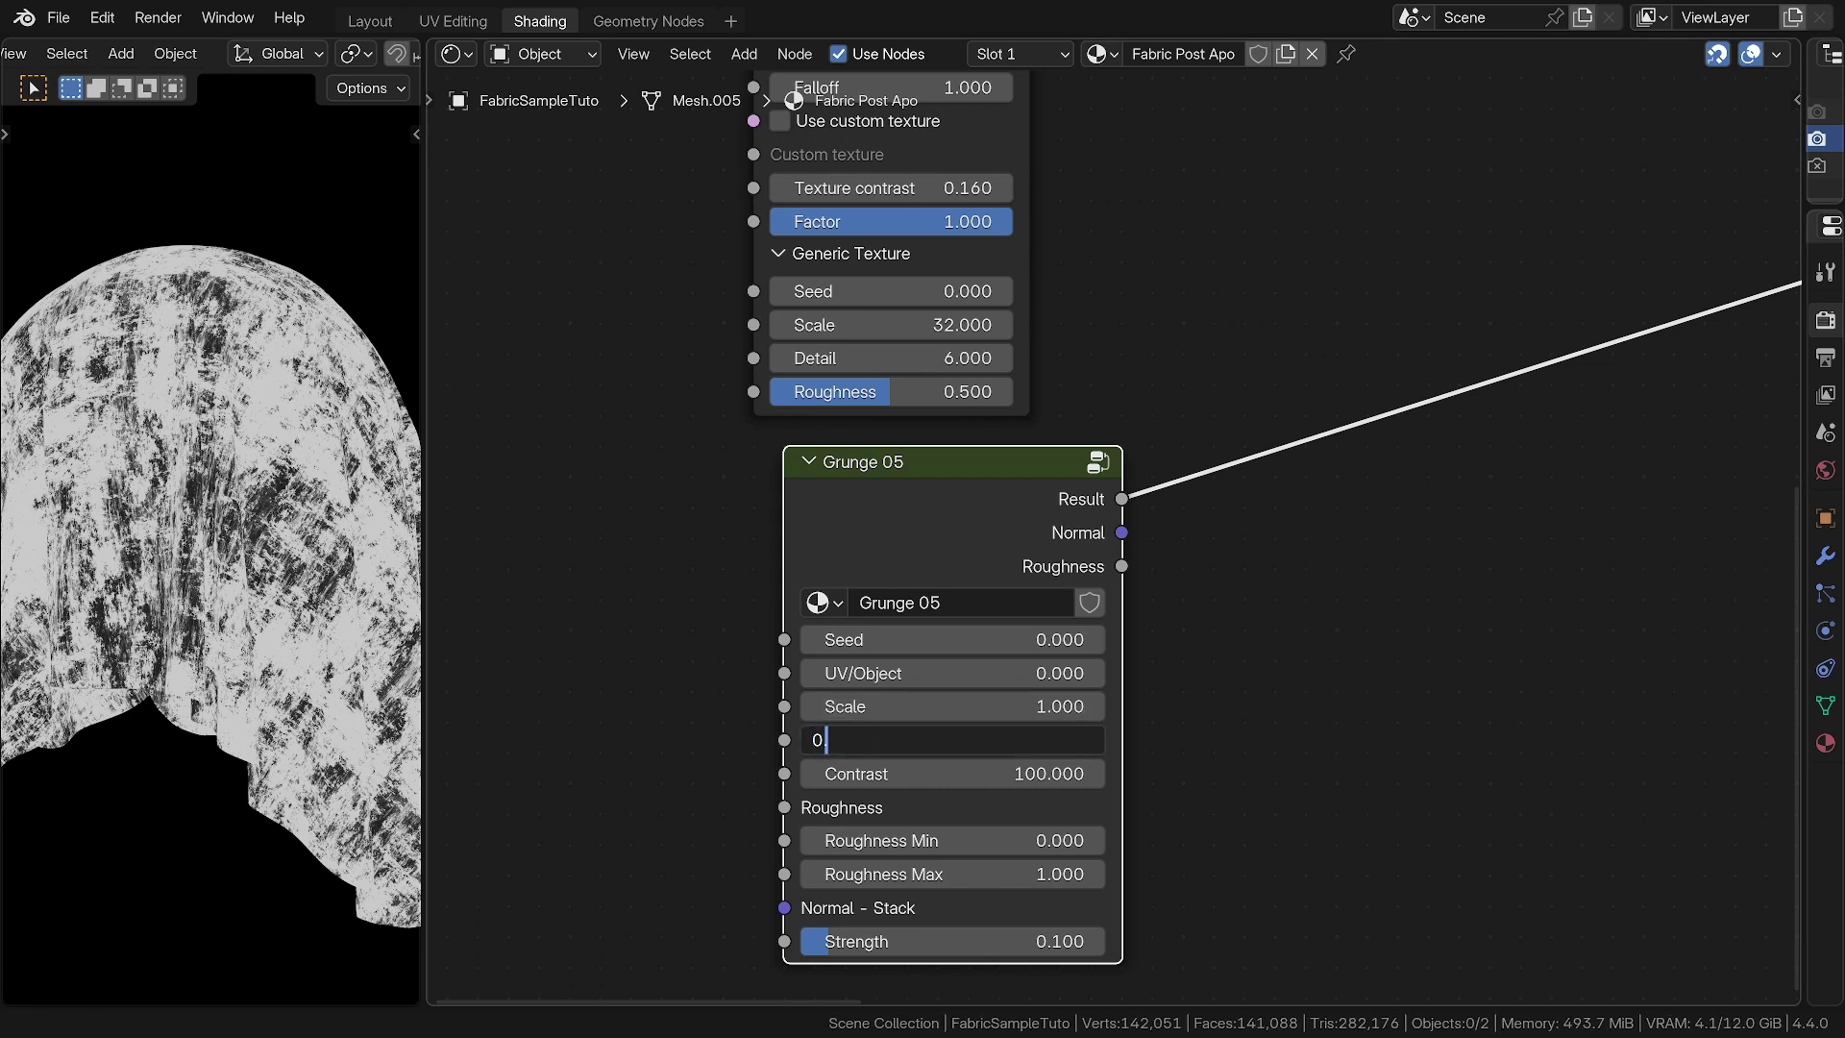
key("Return")
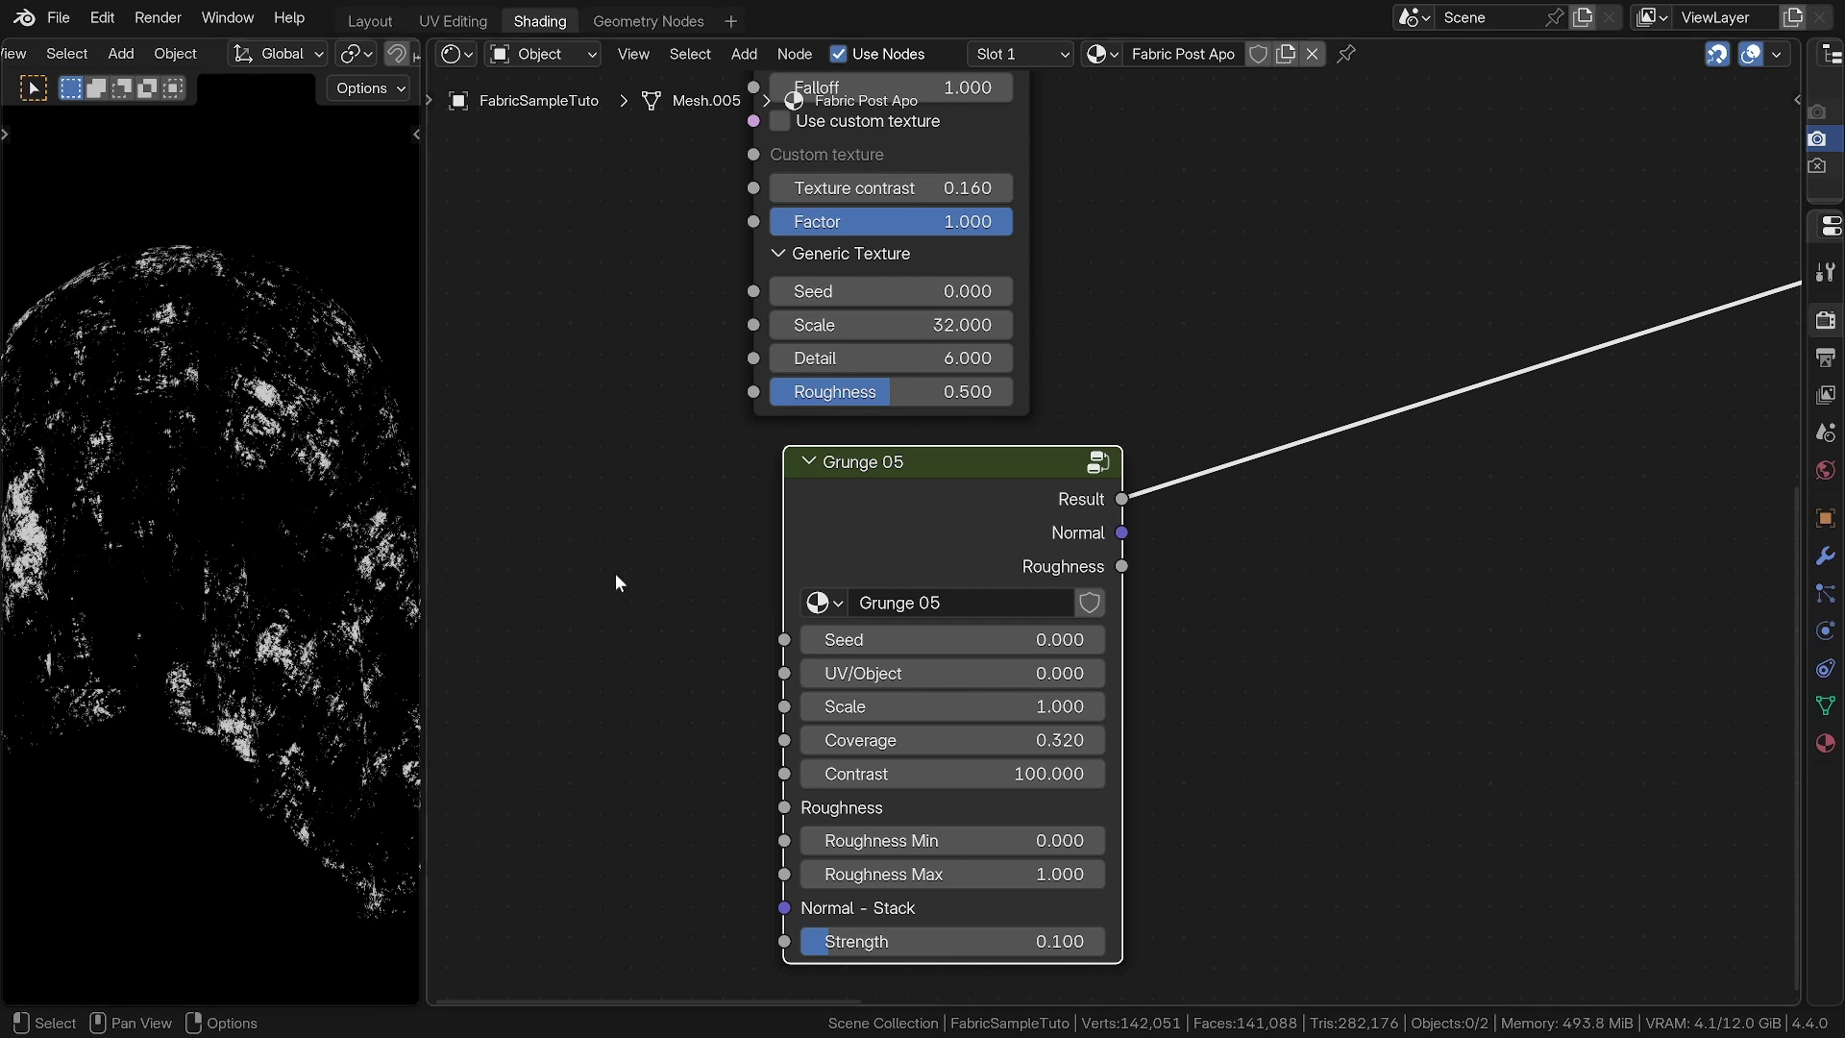
Align Grunge 05 under Gradient to Grunge, set its Roughness Min to 1 and Roughness Max to 0.25, and preview its Roughness output
left_click_drag(909, 516, 888, 520)
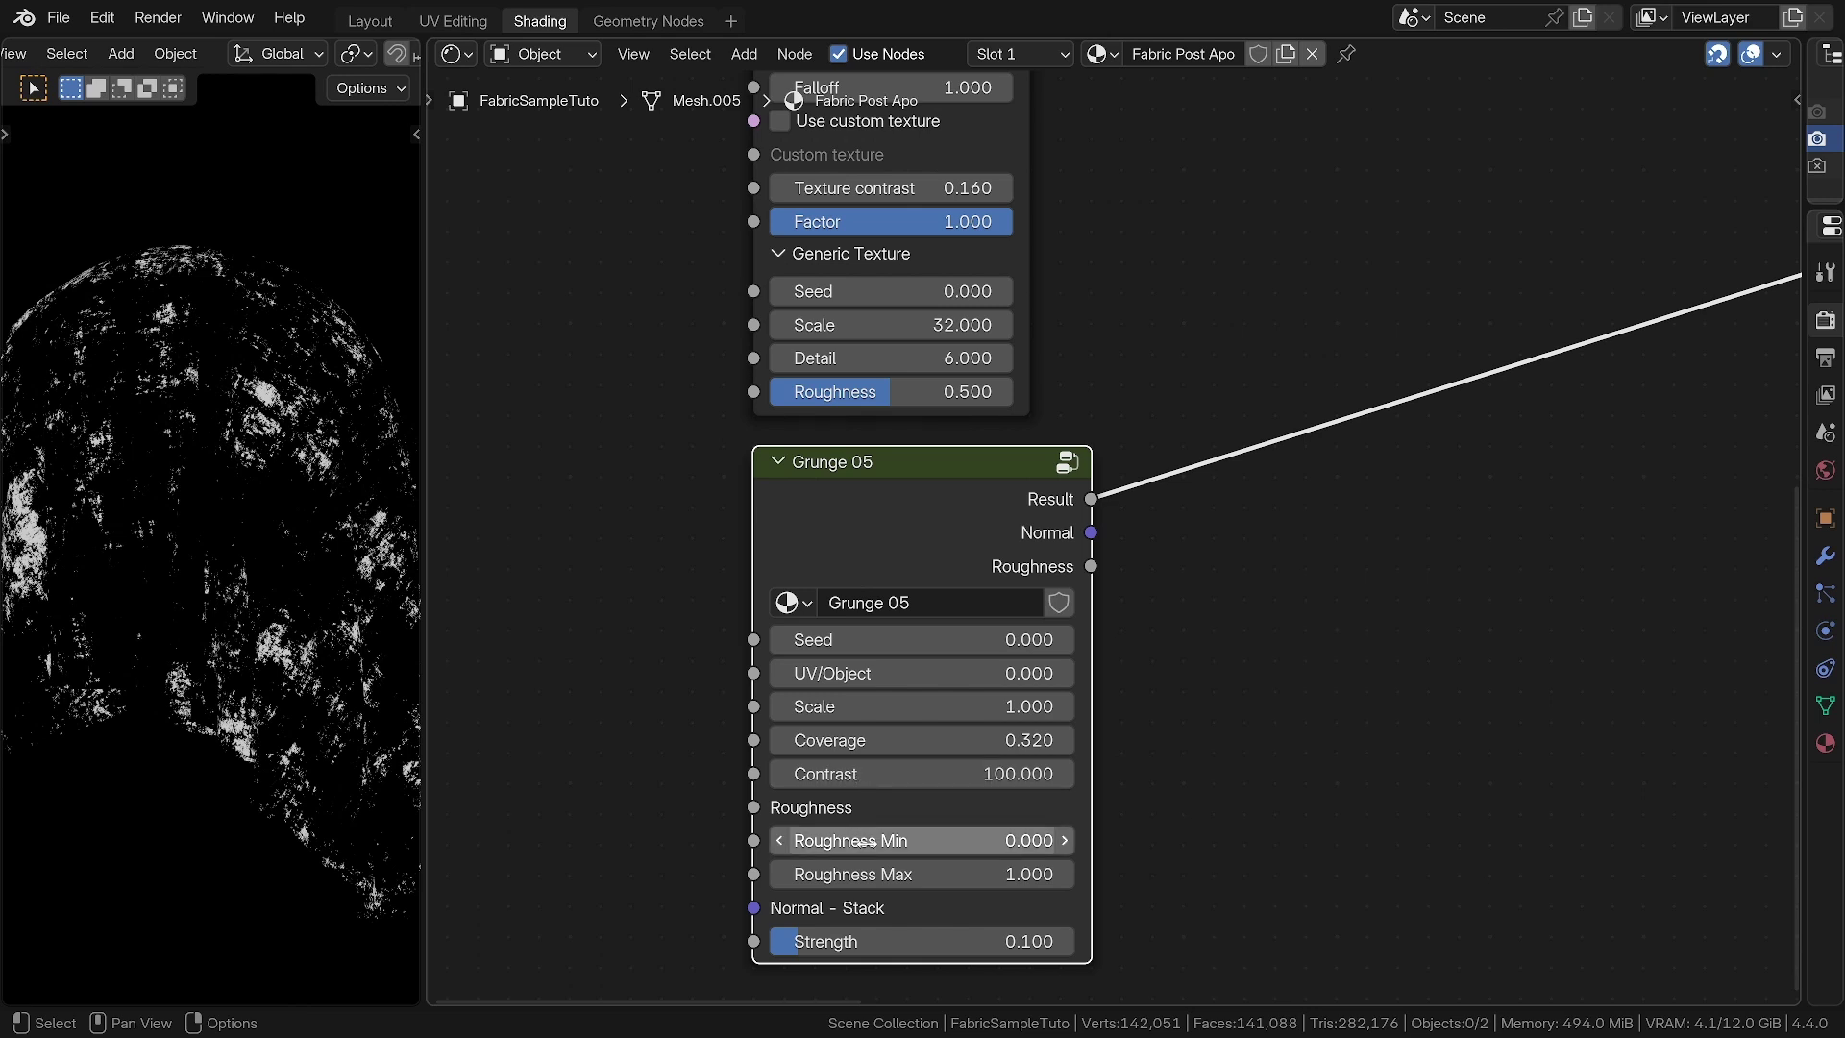
left_click(933, 845)
type("1")
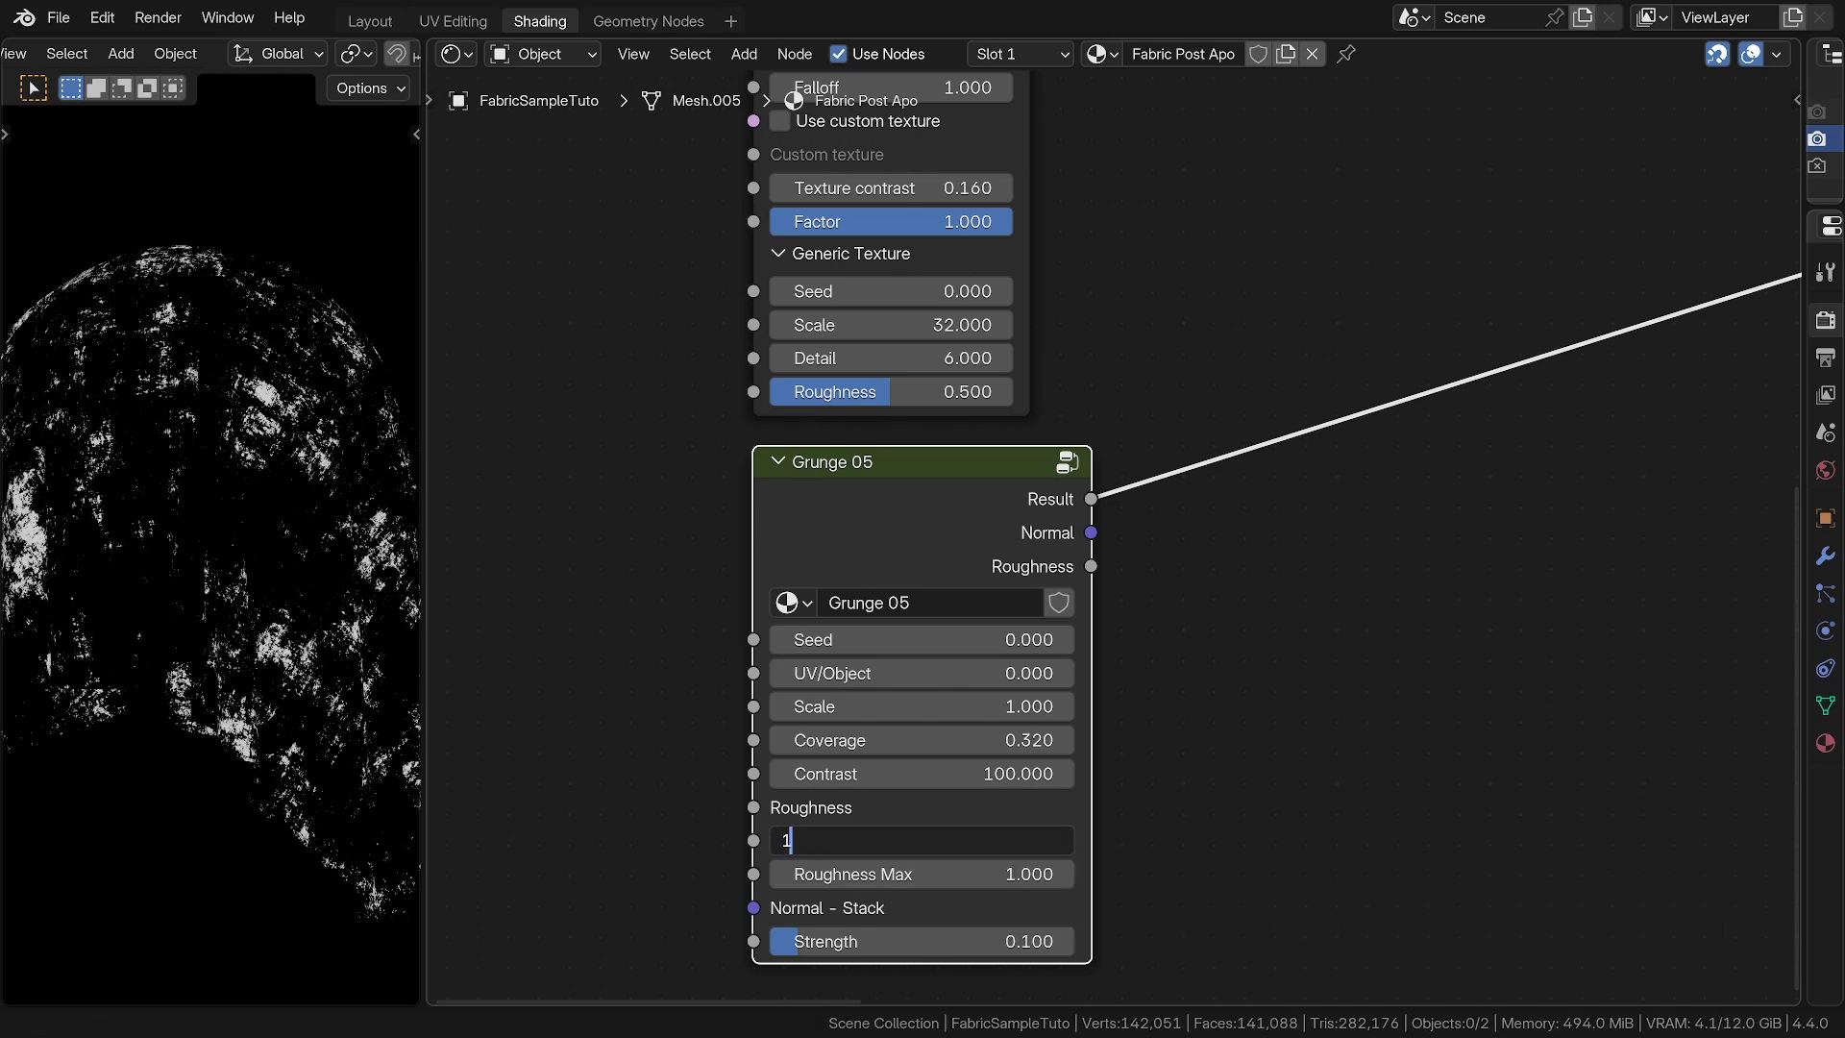
key("Tab")
type("0.25")
key("Return")
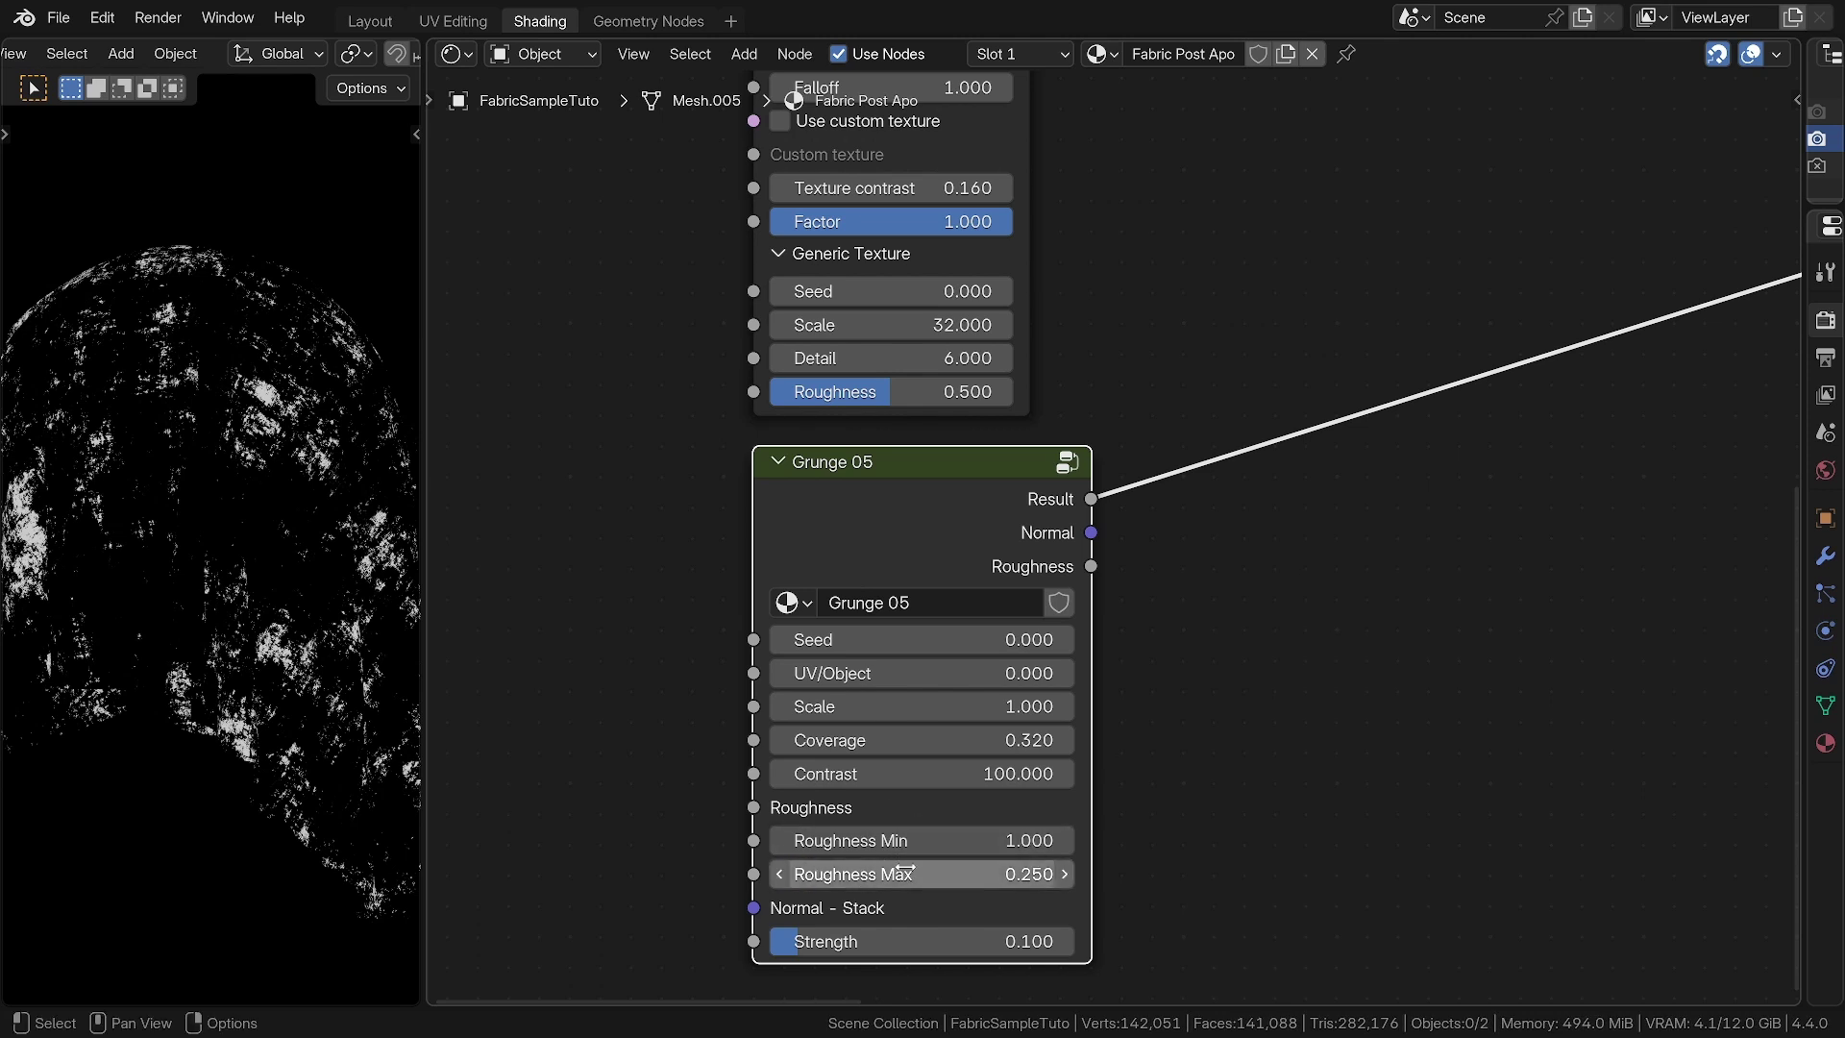
left_click(999, 529, "ctrl+shift")
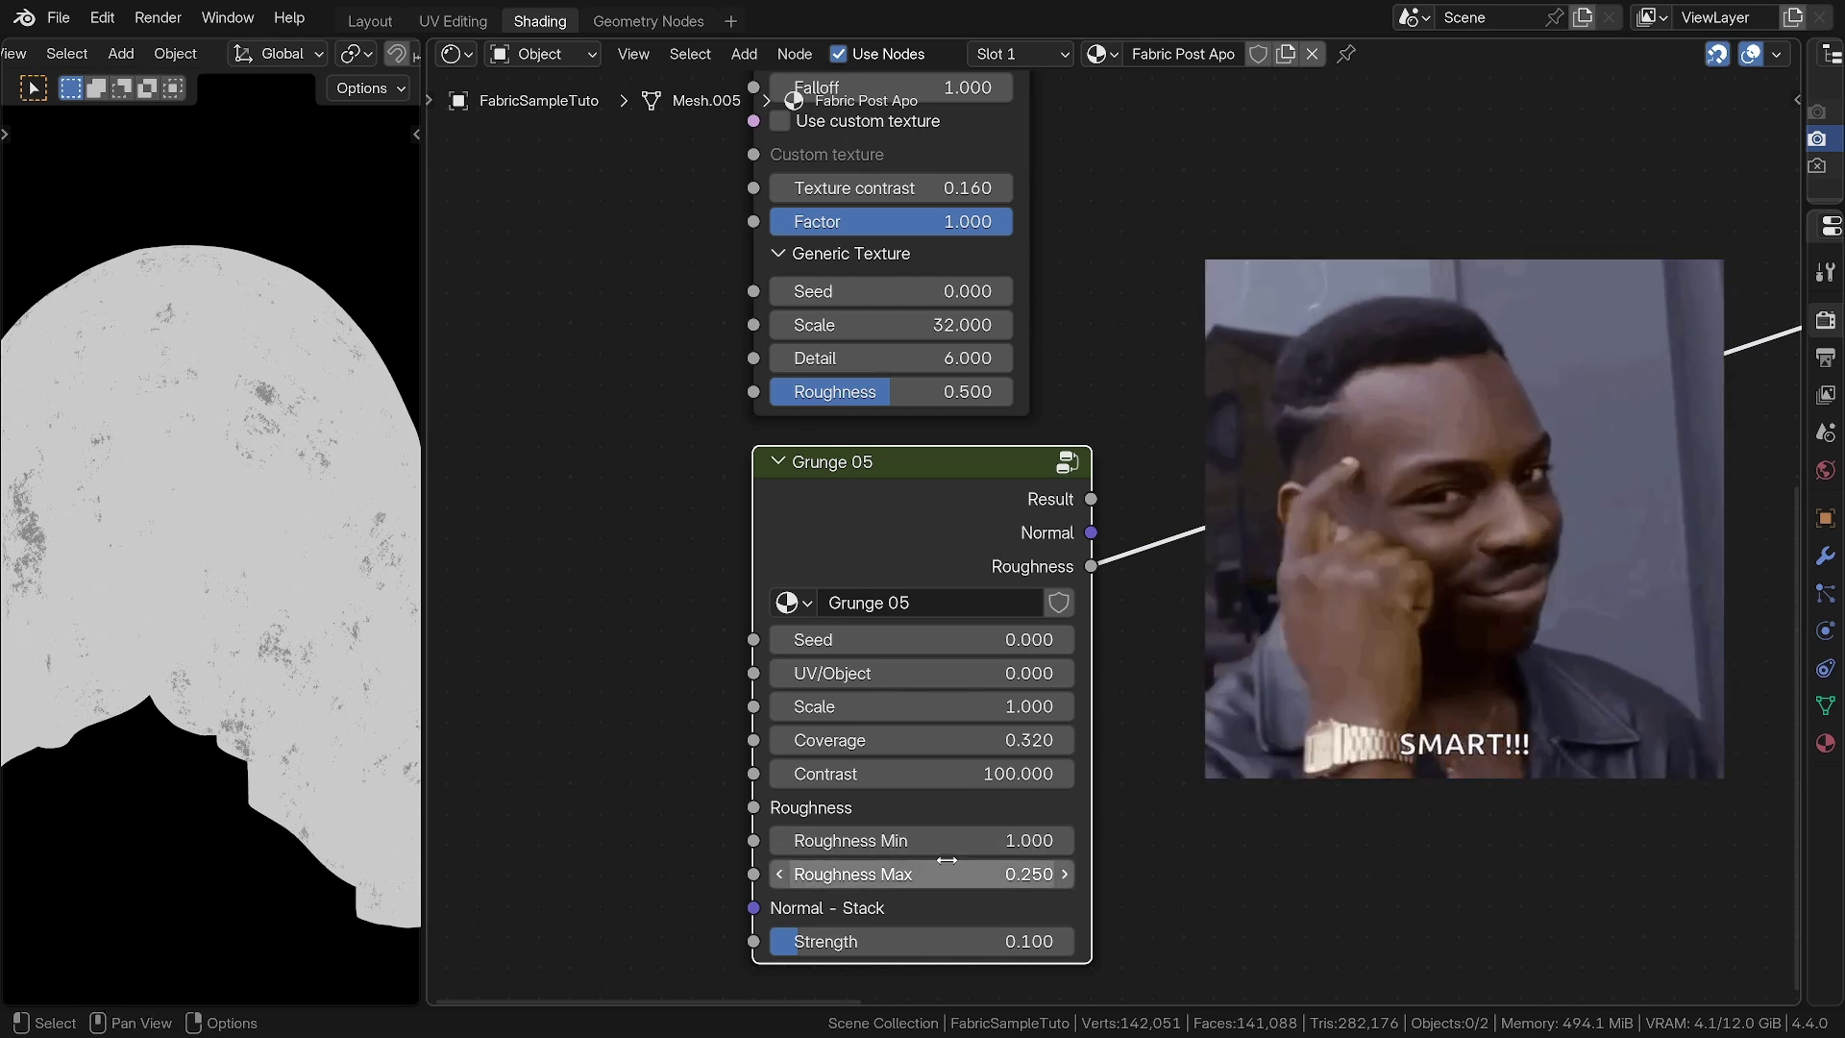
Compare previews of the Gradient to Grunge node and the Grunge 05 outputs, ending on the Grunge 05 Roughness
middle_click_drag(1013, 351, 749, 618)
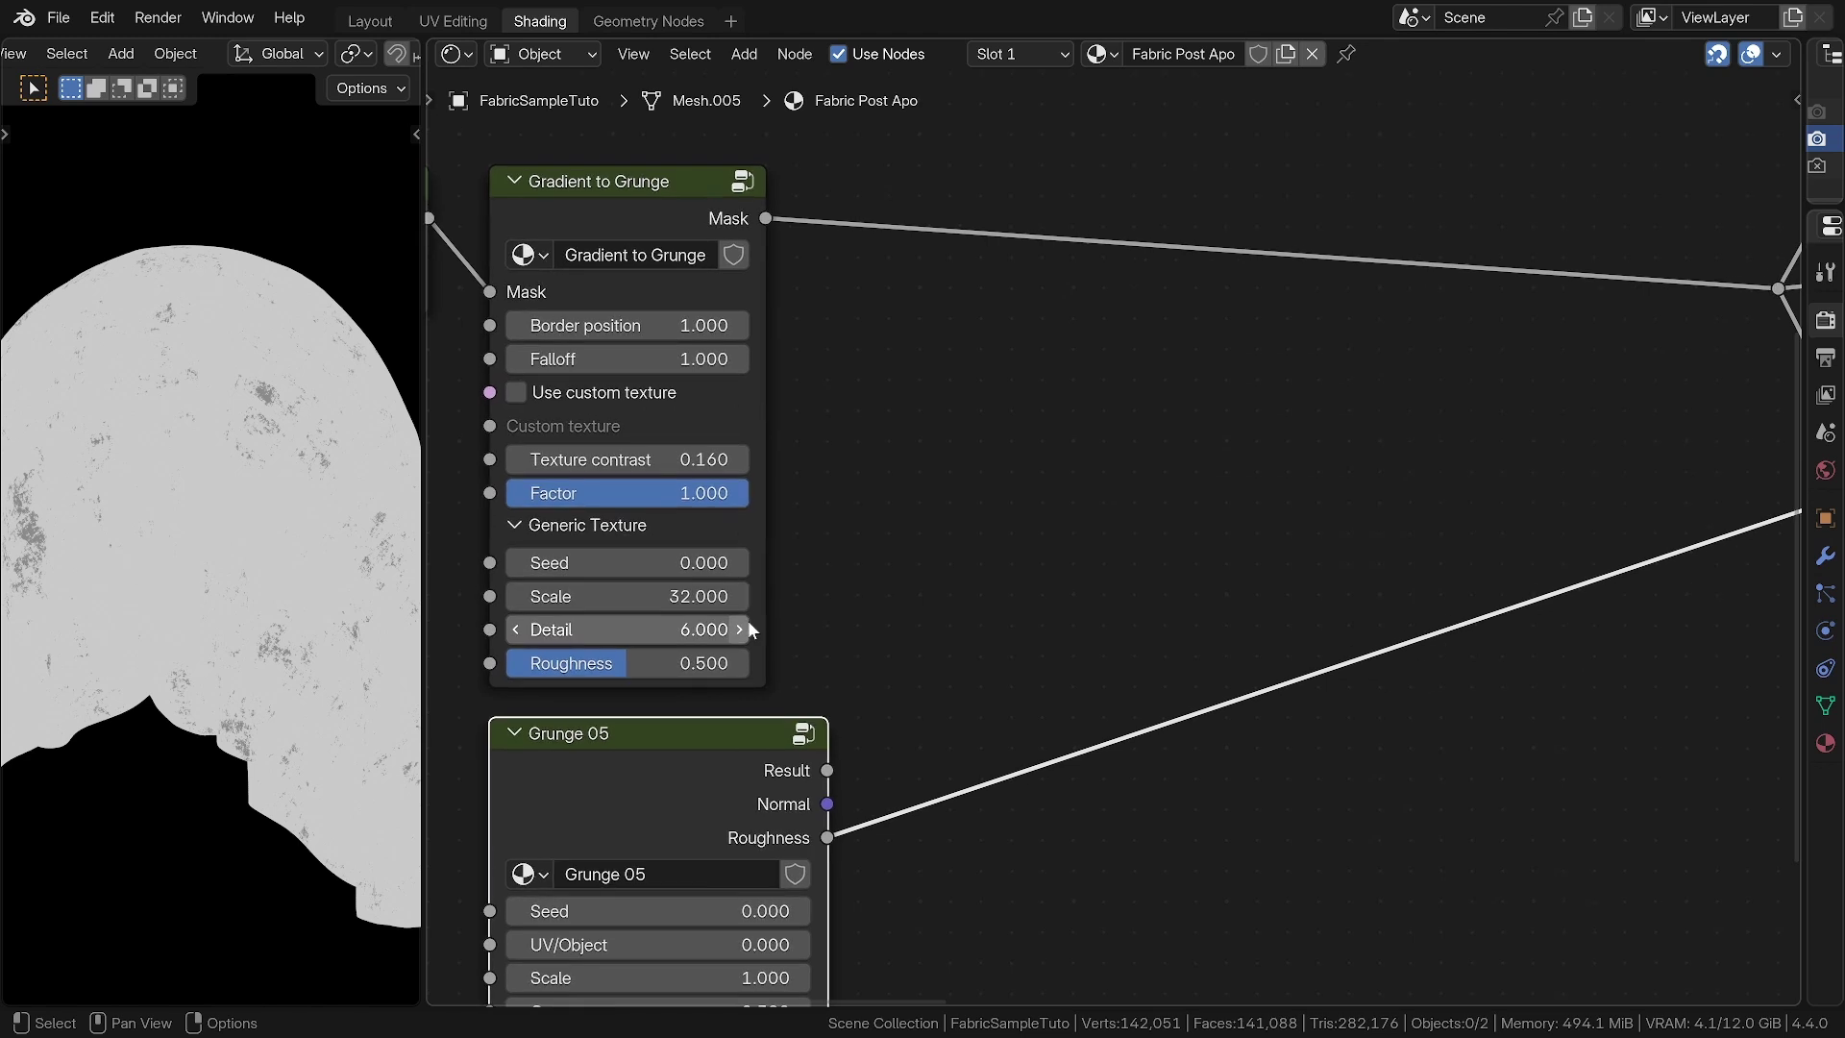
left_click(638, 217, "ctrl+shift")
left_click(680, 729, "ctrl+shift")
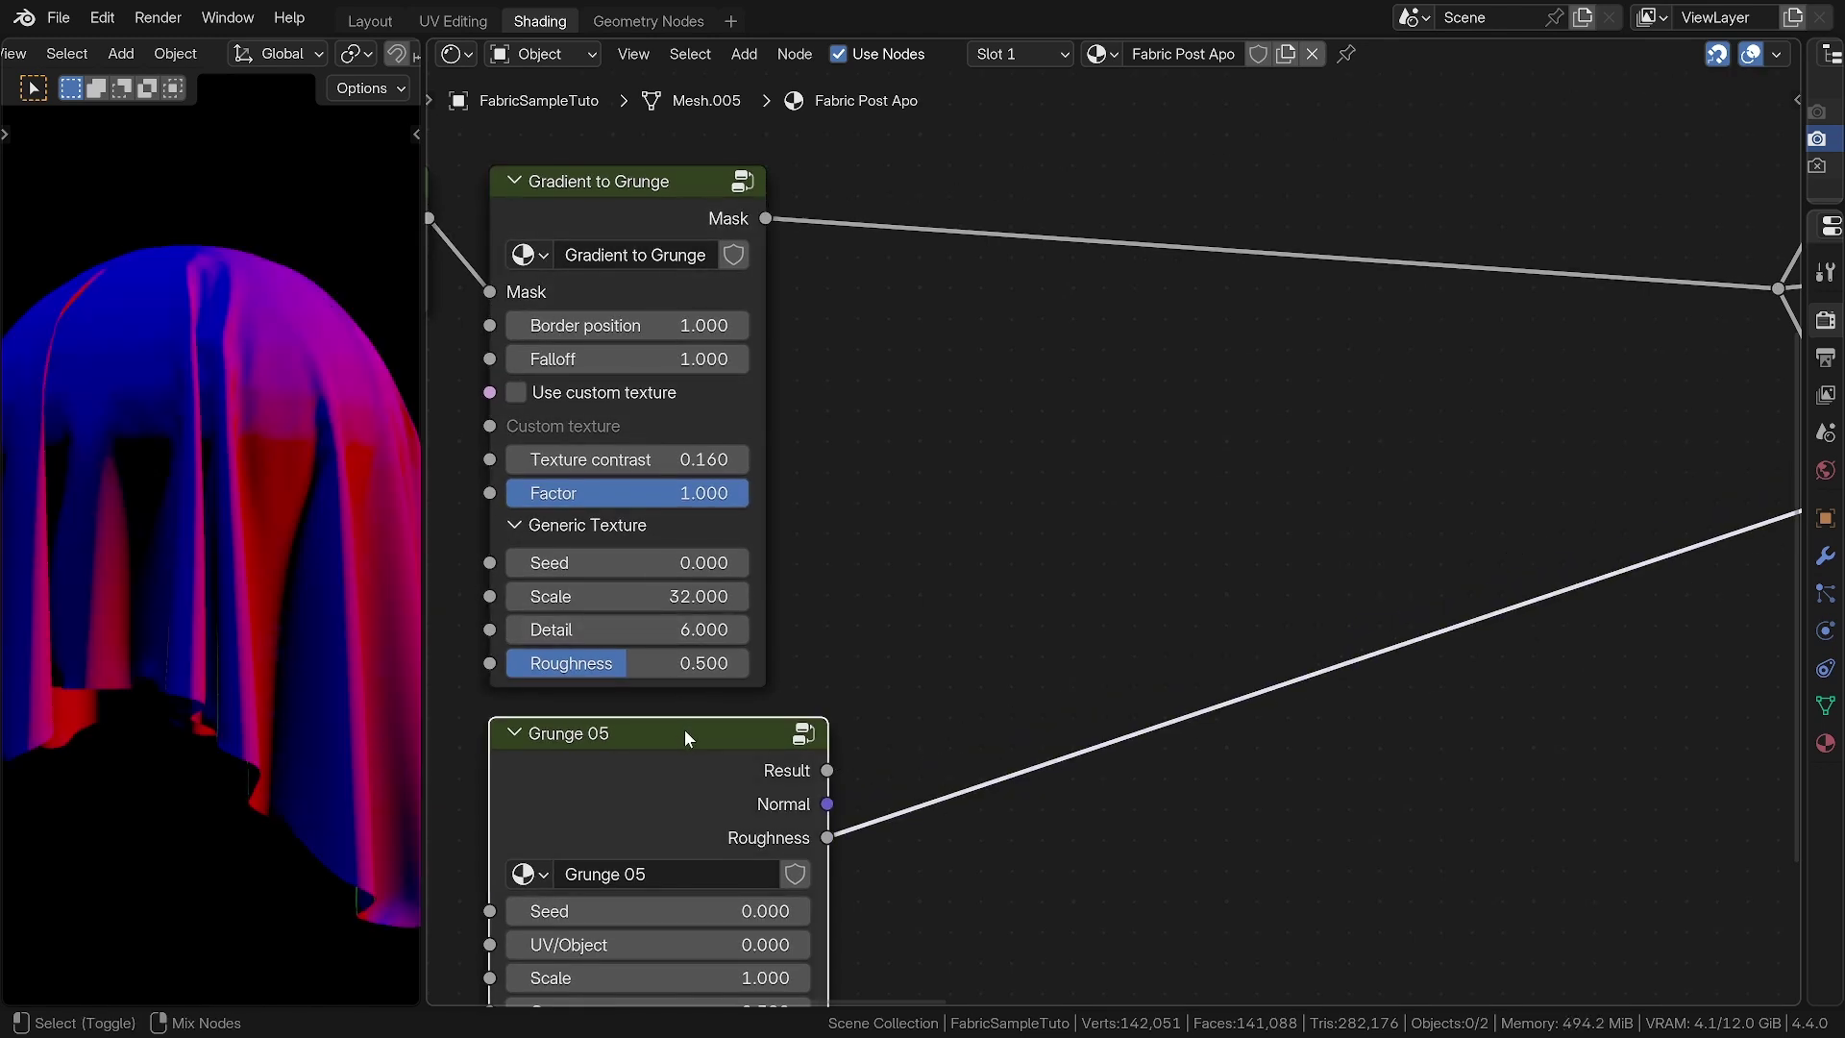
Insert a Minimum math node between the Gradient to Grunge Mask and the reroute, with the Grunge 05 Roughness as its second input
key("shift+a")
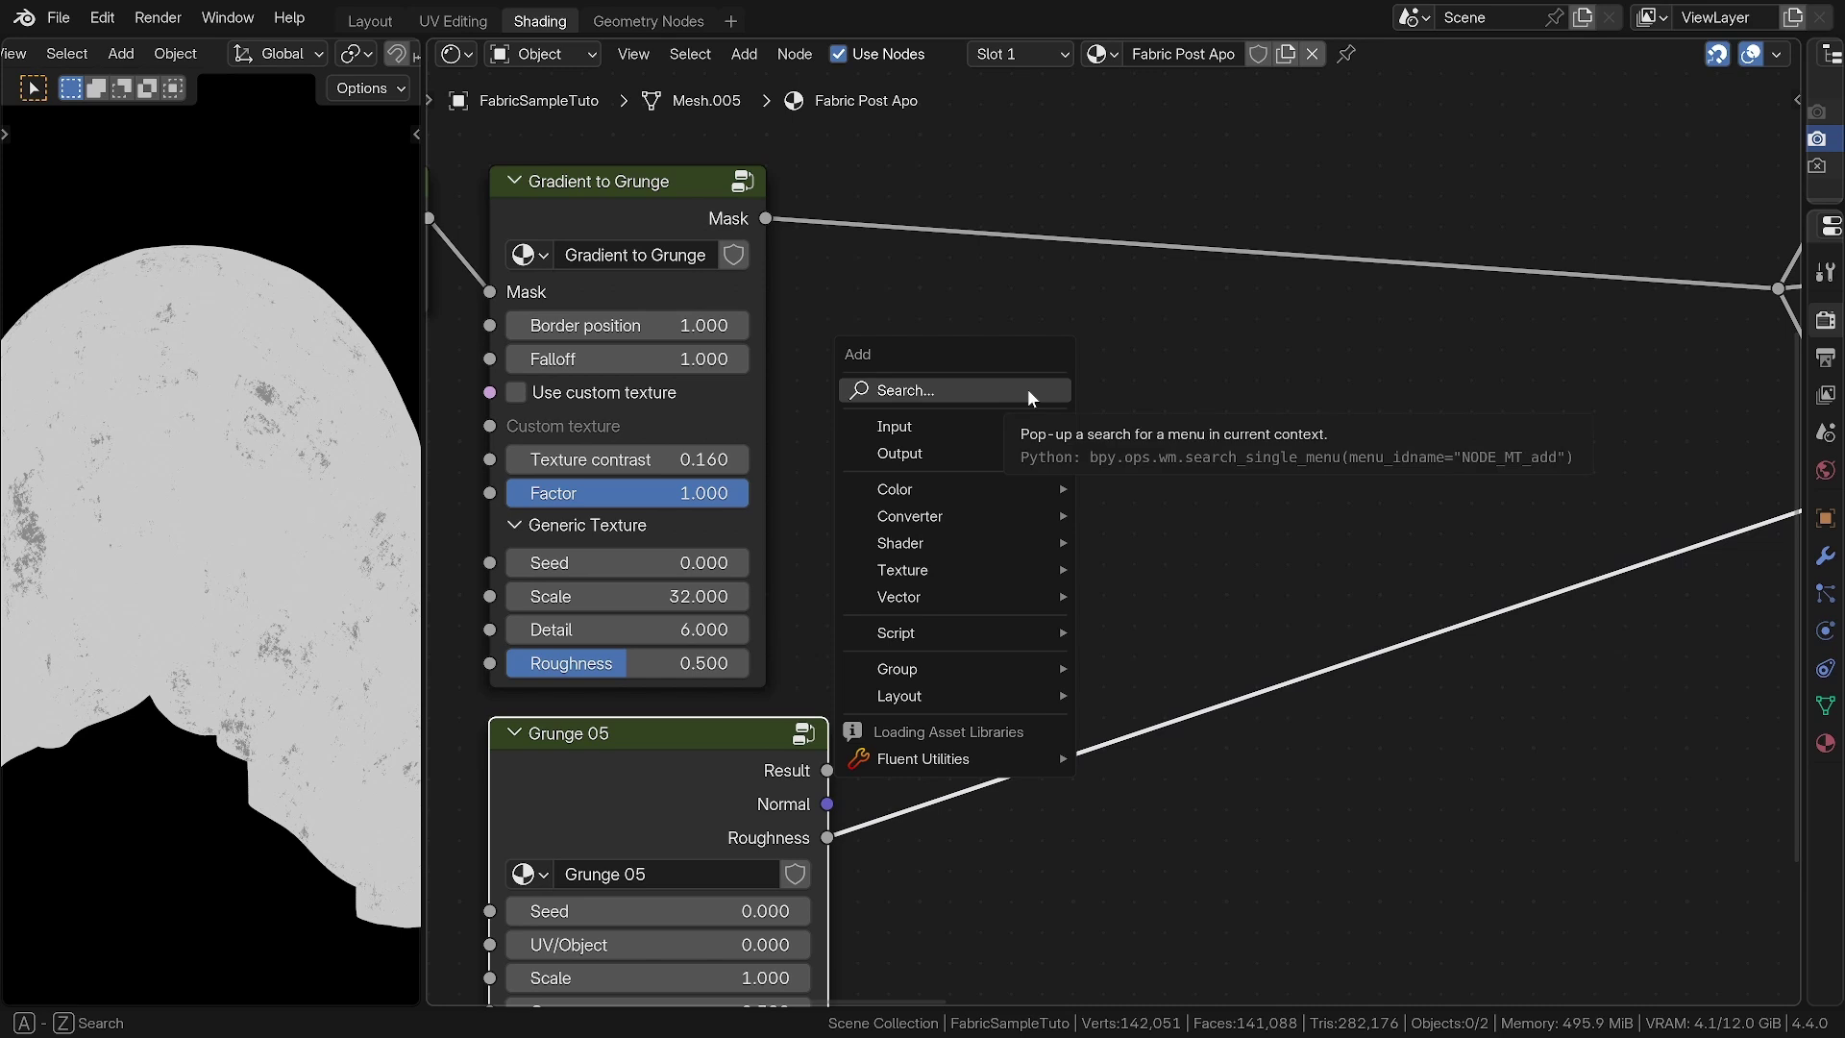
left_click(1028, 390)
type("math")
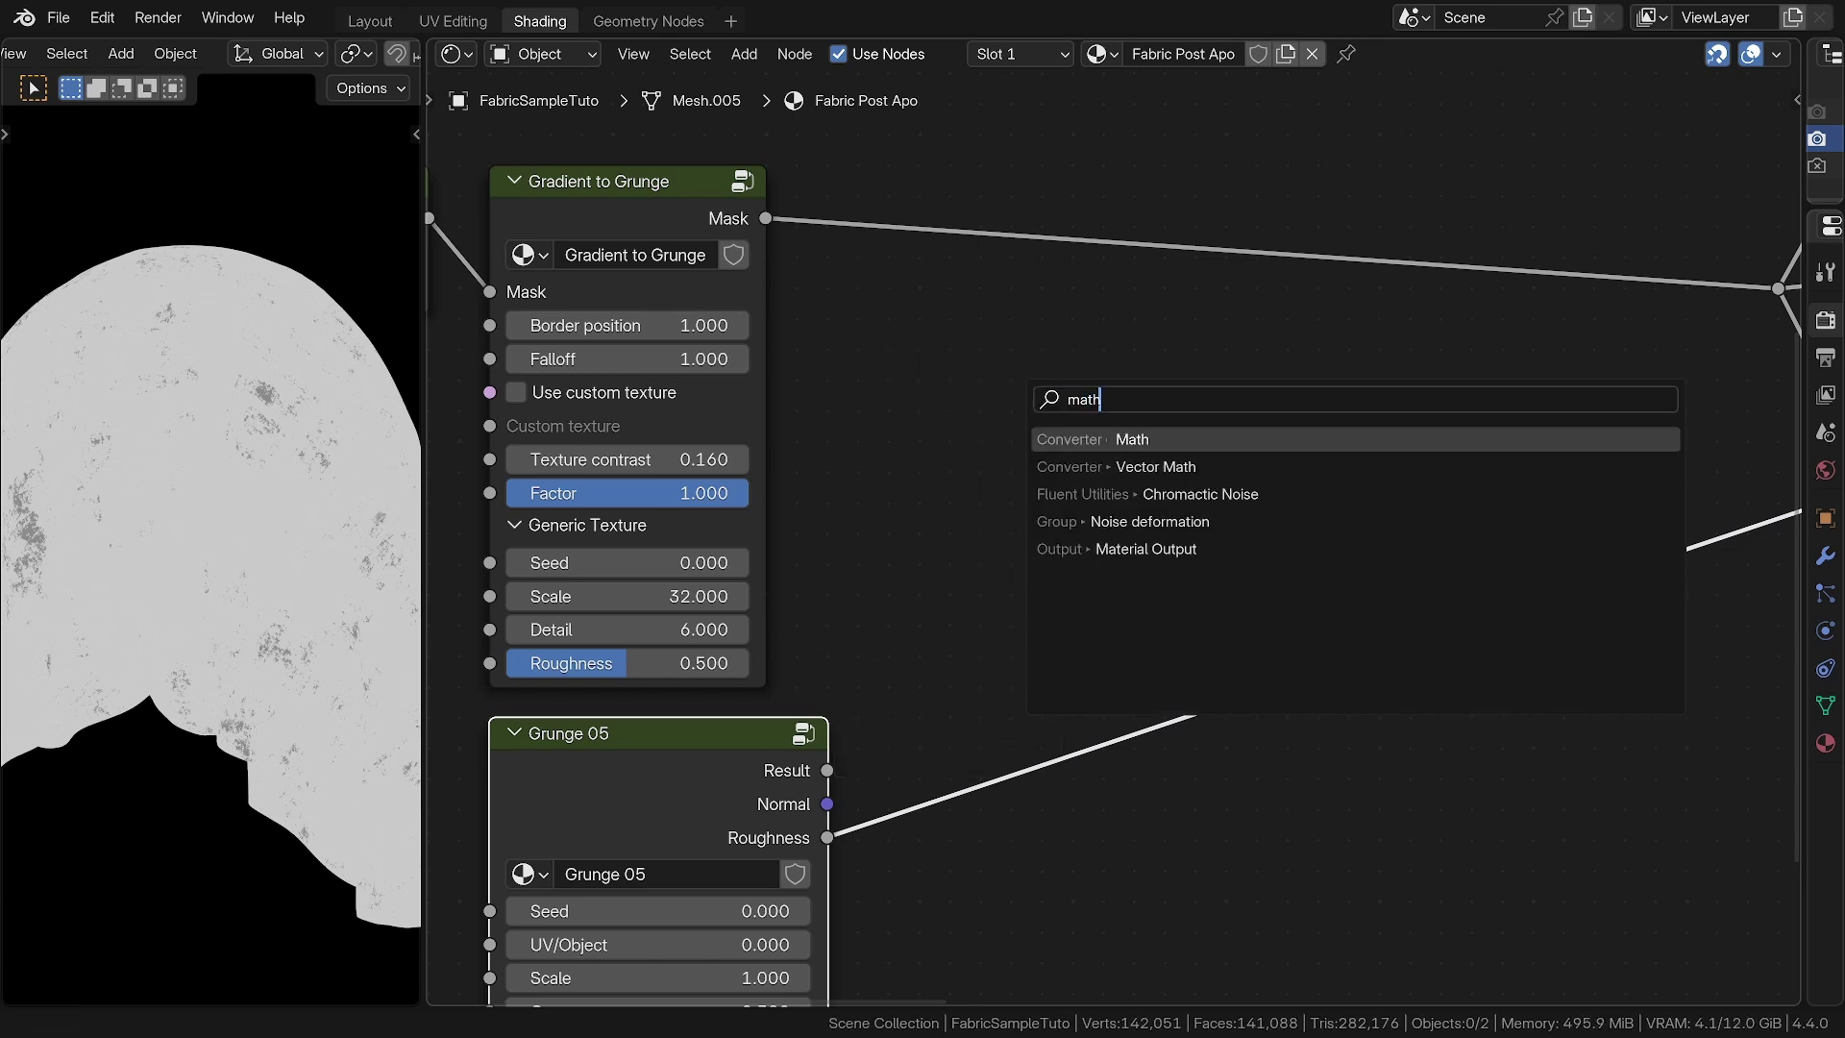
key("Return")
left_click(1033, 397)
left_click(1113, 475)
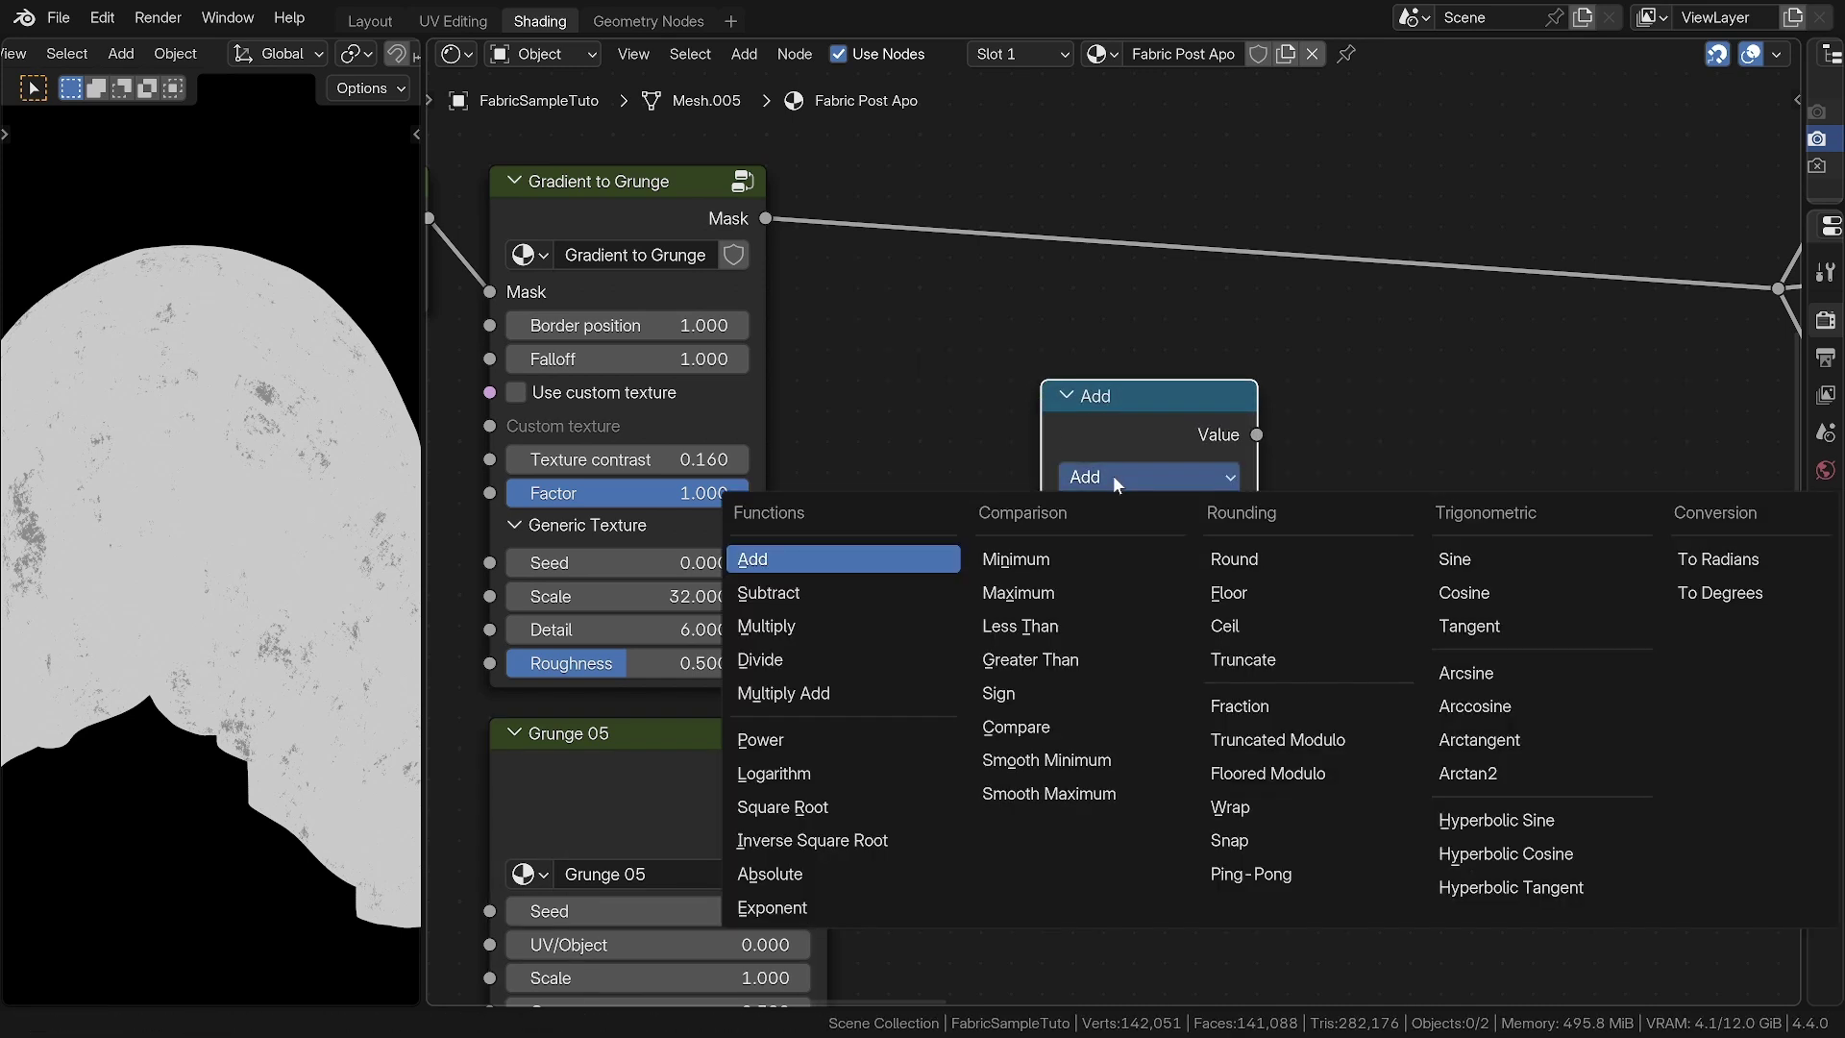
left_click(1076, 561)
left_click_drag(1179, 399, 1087, 184)
left_click_drag(828, 839, 950, 368)
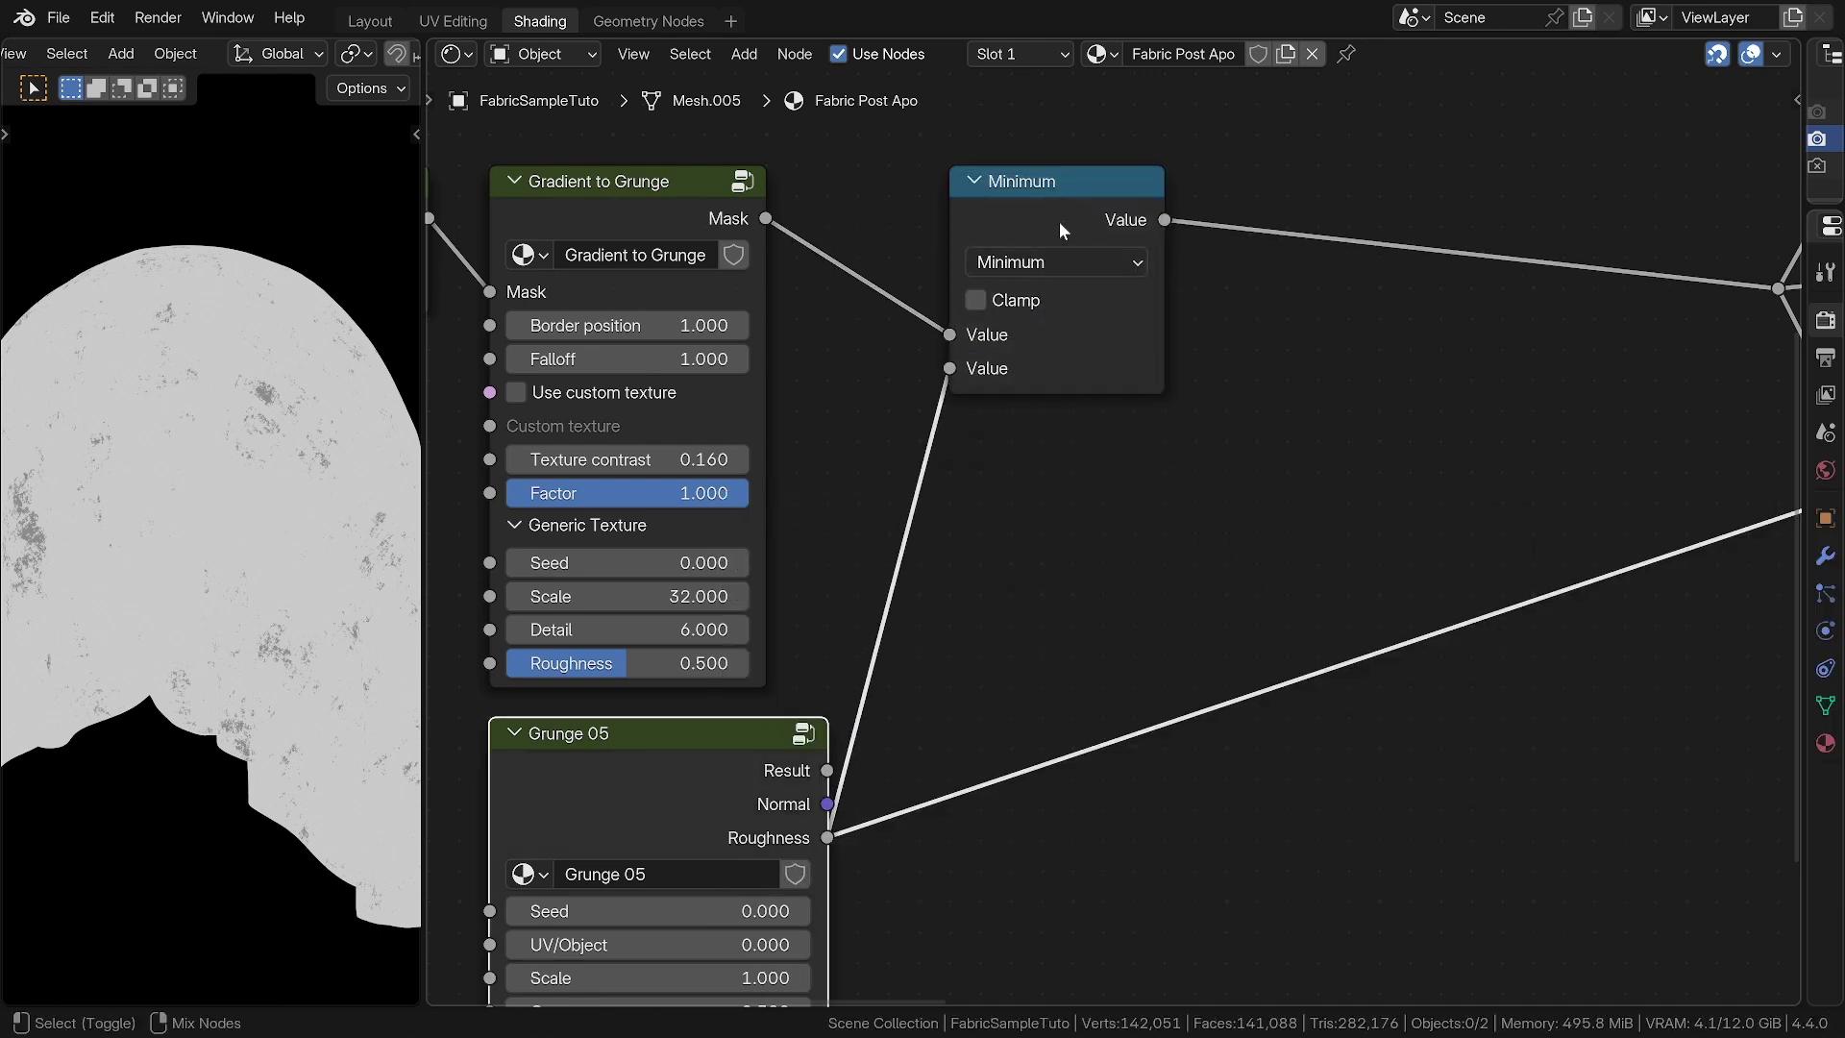
Preview the Minimum node's combined mask on the cloth, and restore the Principled BSDF as the material's surface
left_click(1059, 223, "ctrl+shift")
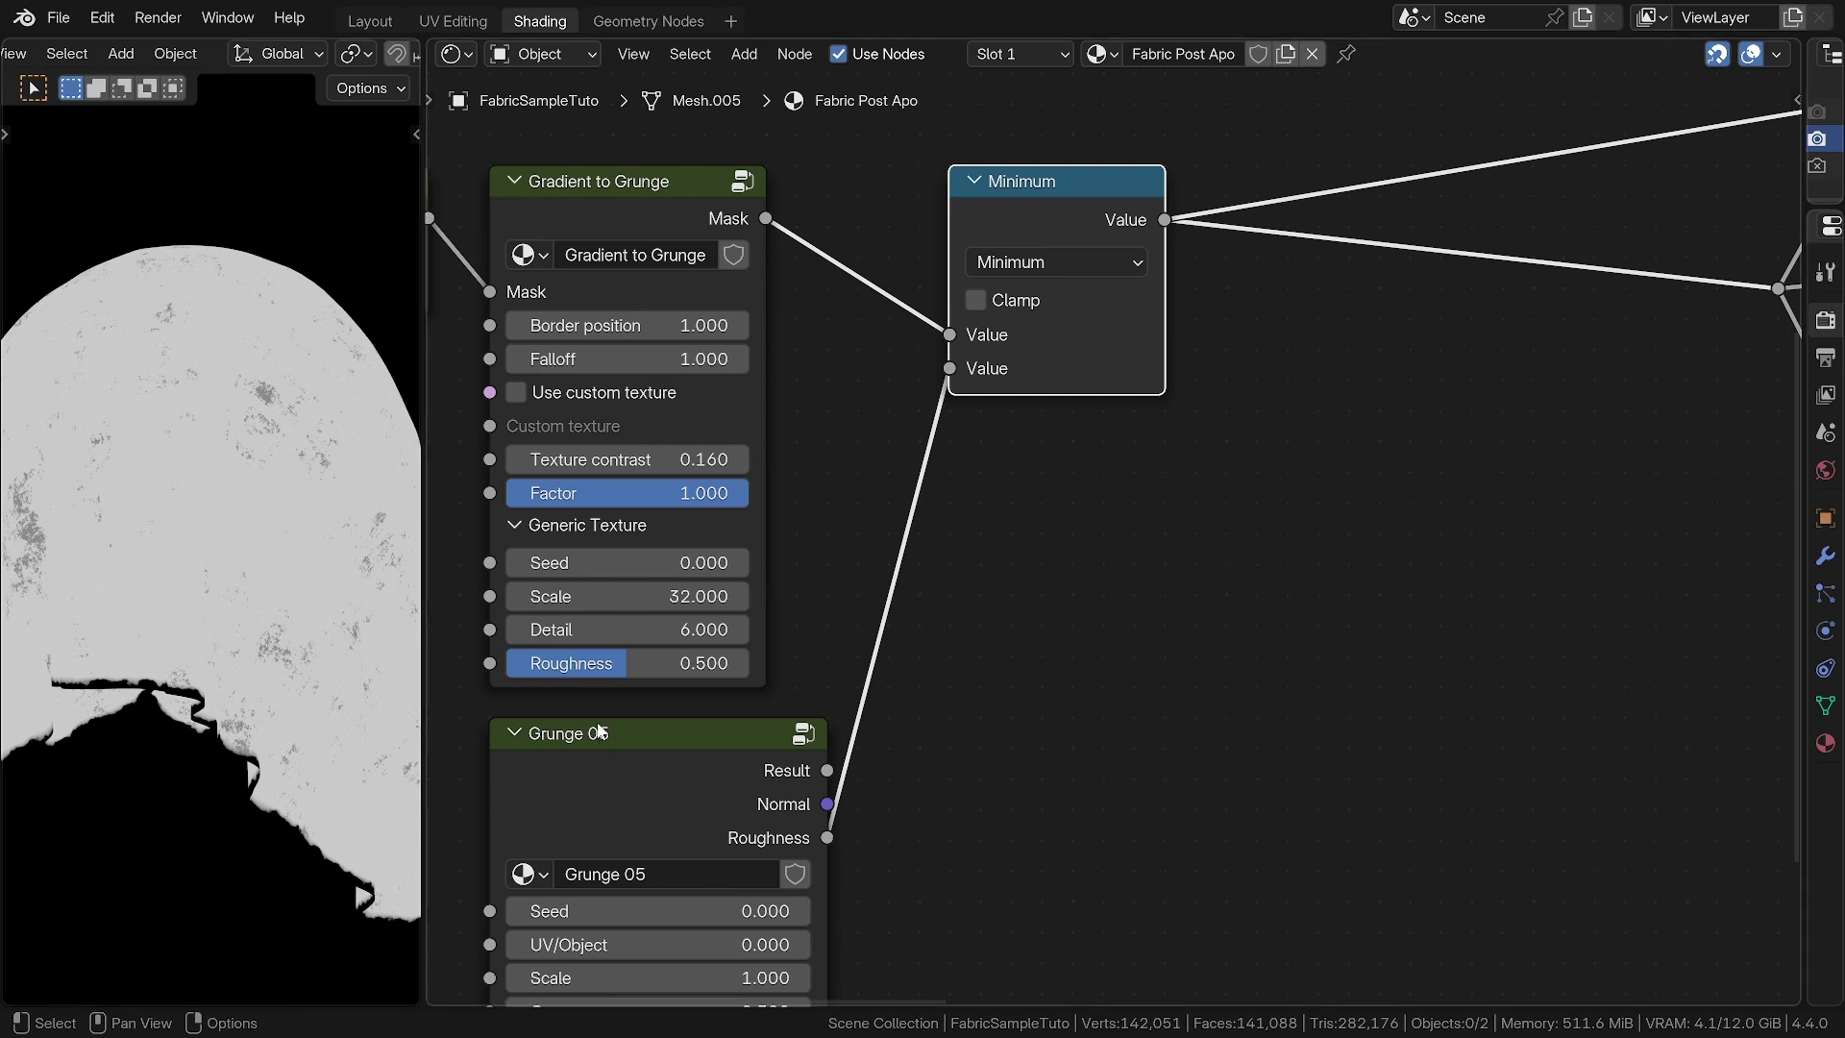
middle_click_drag(1304, 564, 729, 643)
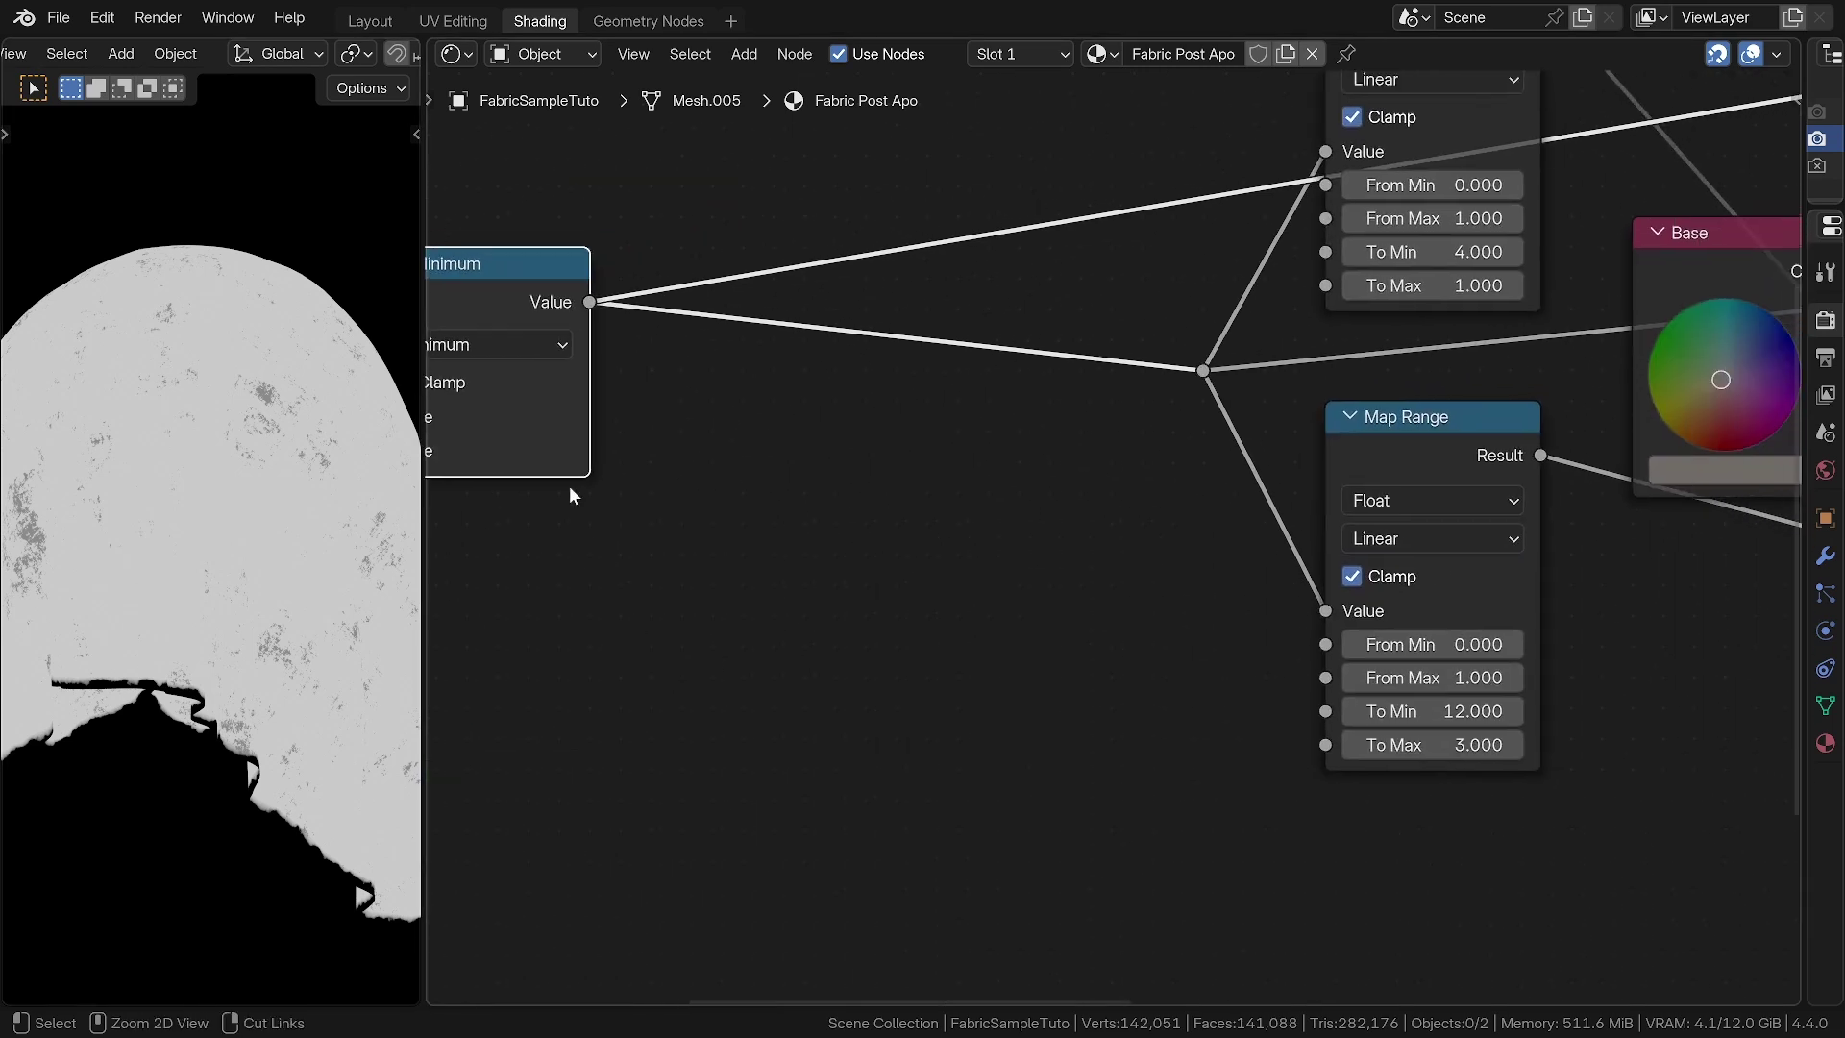
middle_click_drag(568, 486, 1292, 445, "ctrl")
scroll(1291, 444, "right", 5, "ctrl")
scroll(1138, 350, "up", 1, "shift")
left_click(1241, 268, "ctrl+shift")
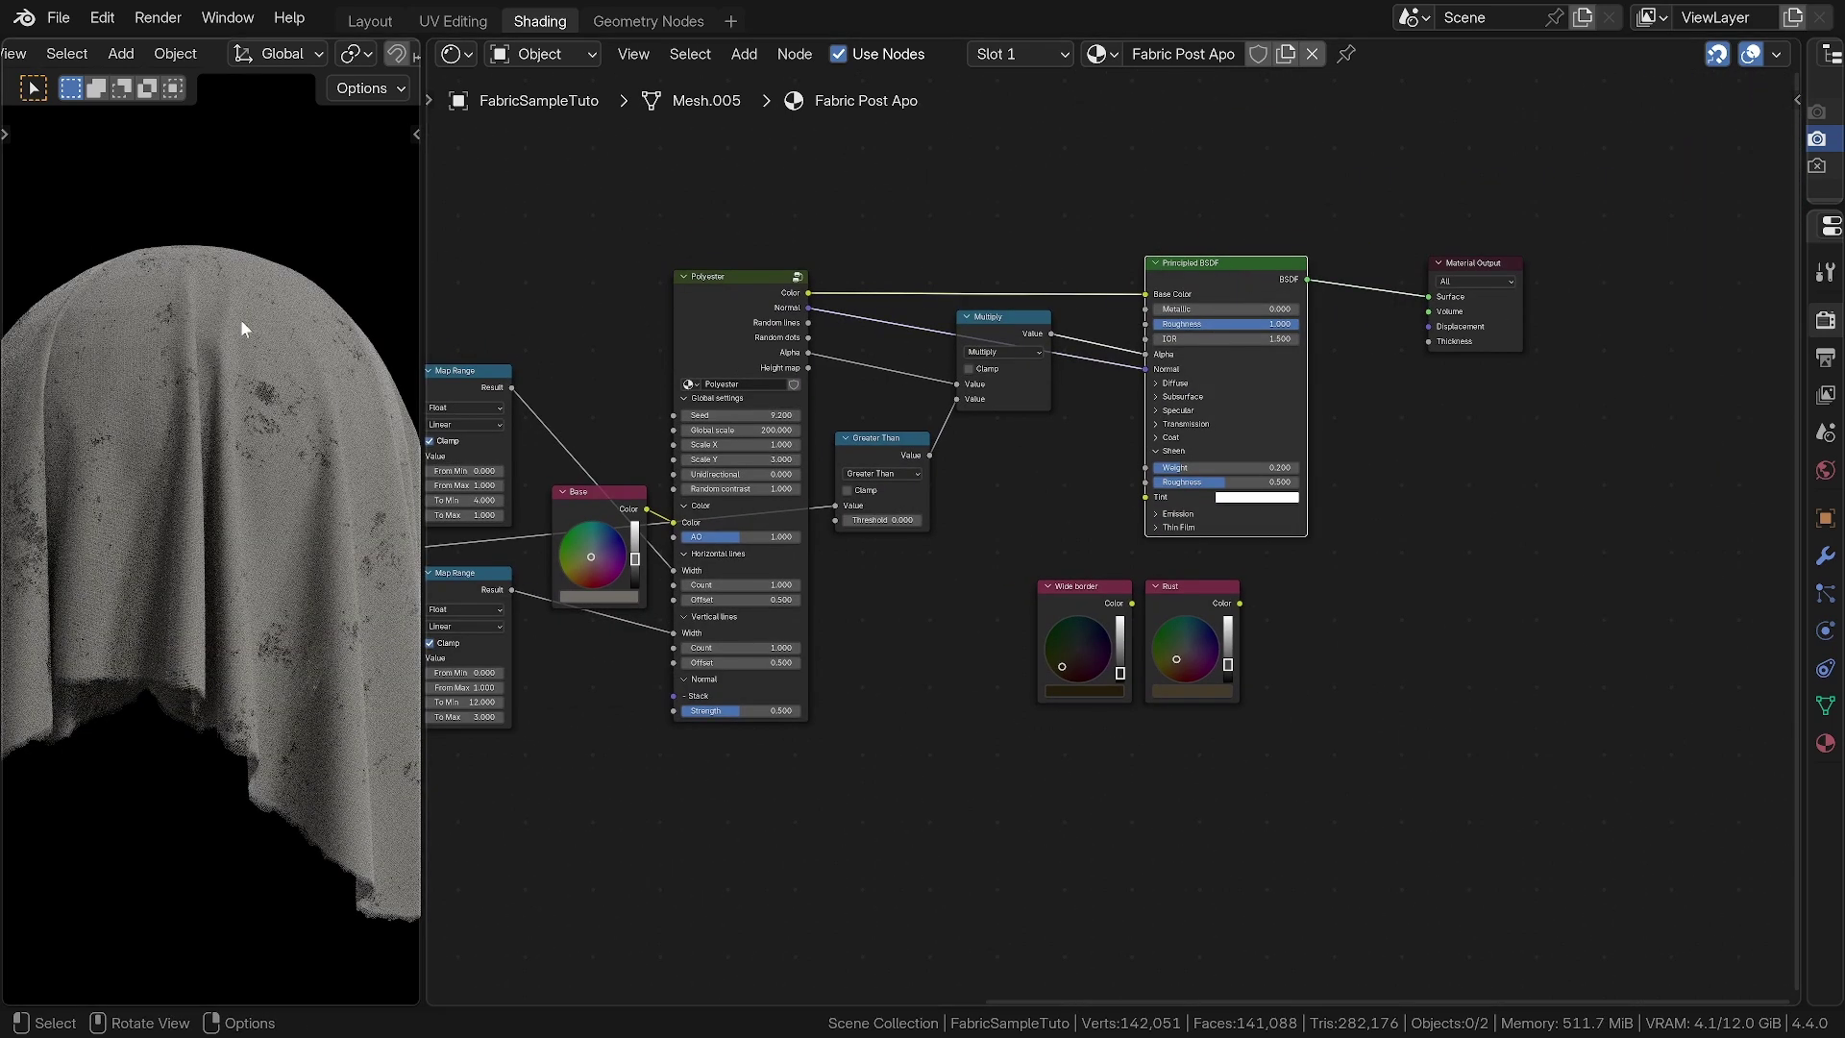
Examine the worn patches in the weave up close and across the draped cloth
middle_click_drag(264, 394, 265, 302, "ctrl")
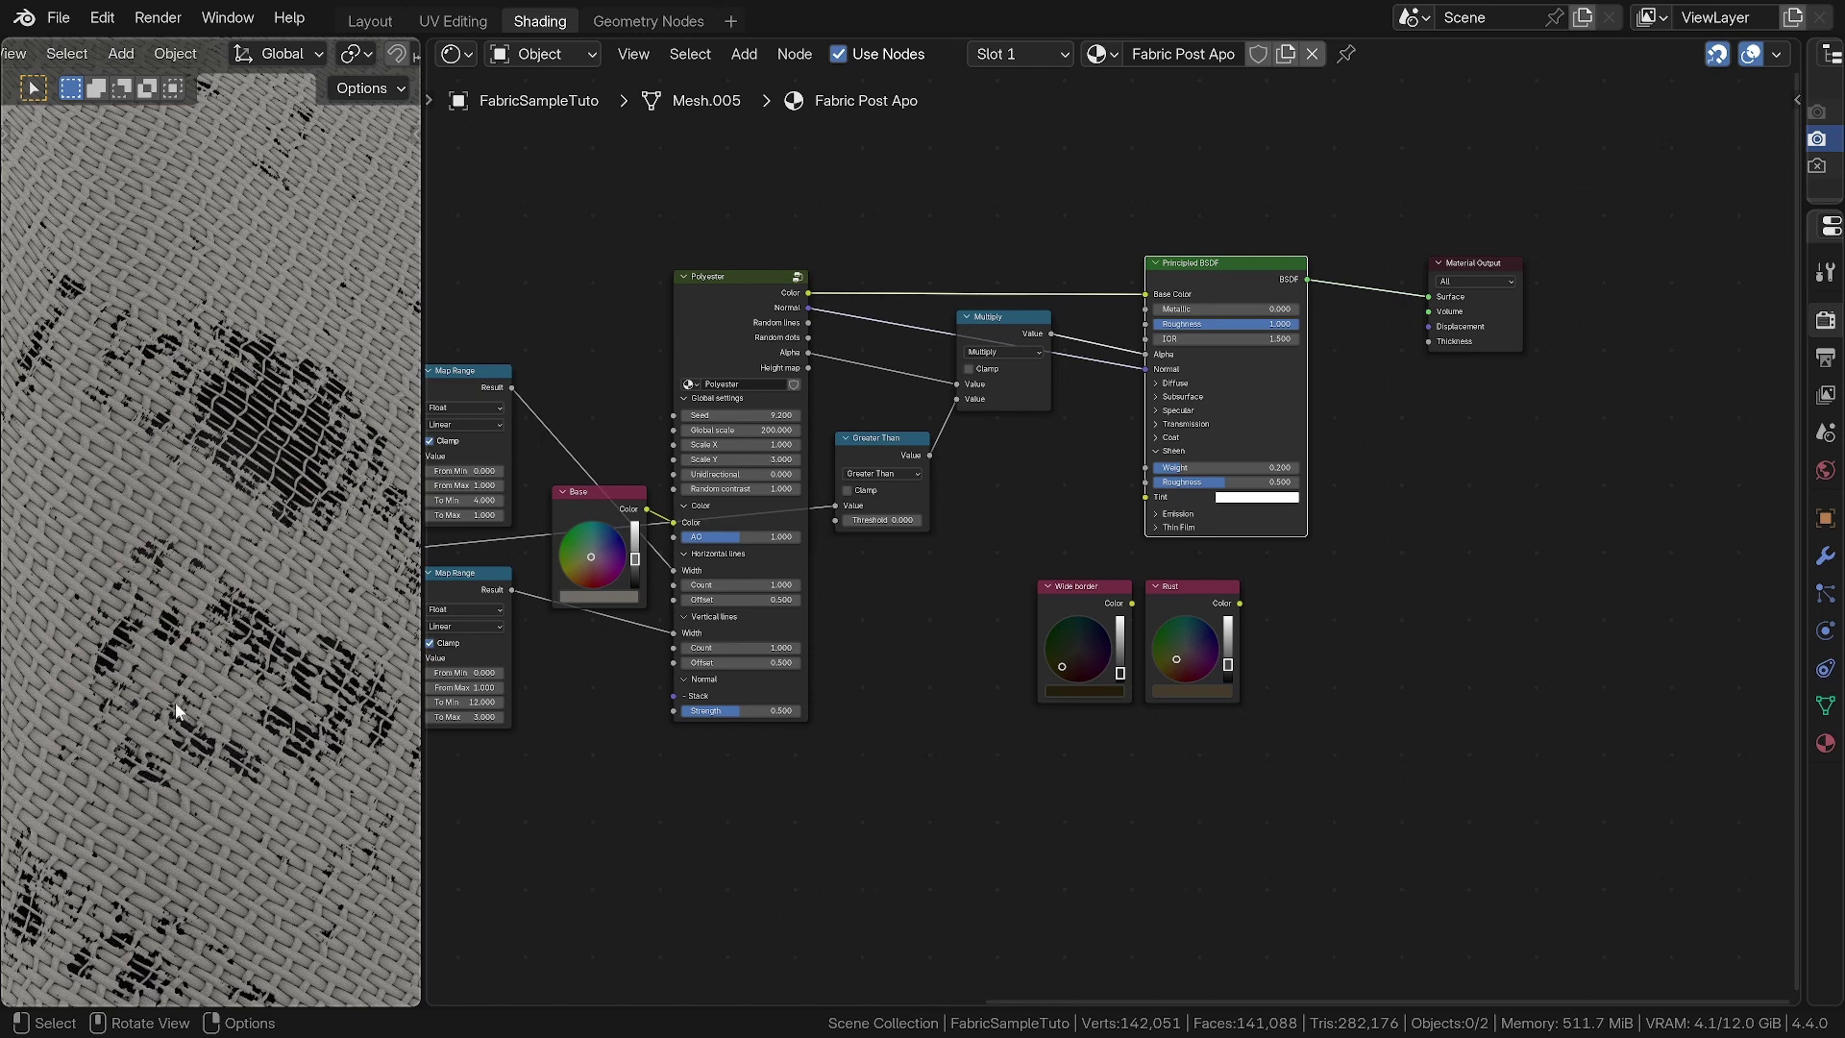
mouse_move(292, 421)
middle_mouse_down("ctrl")
mouse_move(302, 444)
mouse_move(284, 452)
middle_mouse_up("ctrl")
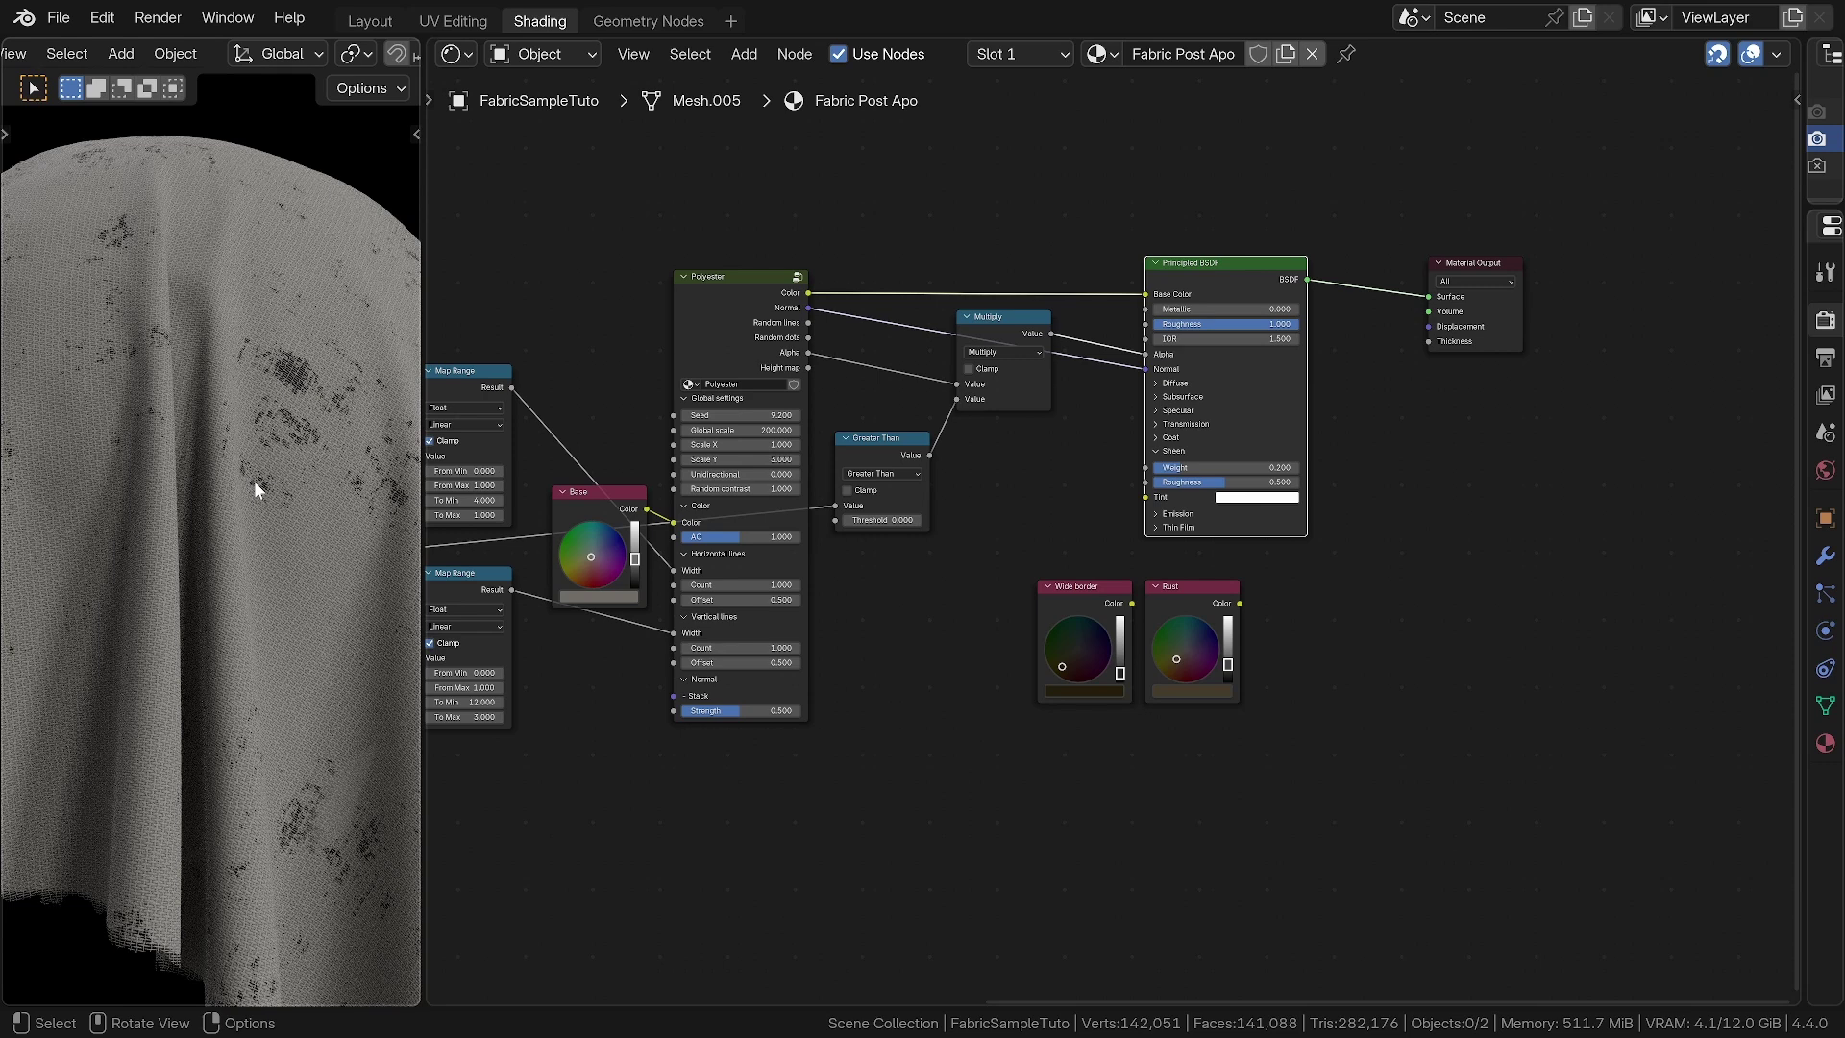
middle_click_drag(215, 573, 248, 587, "shift")
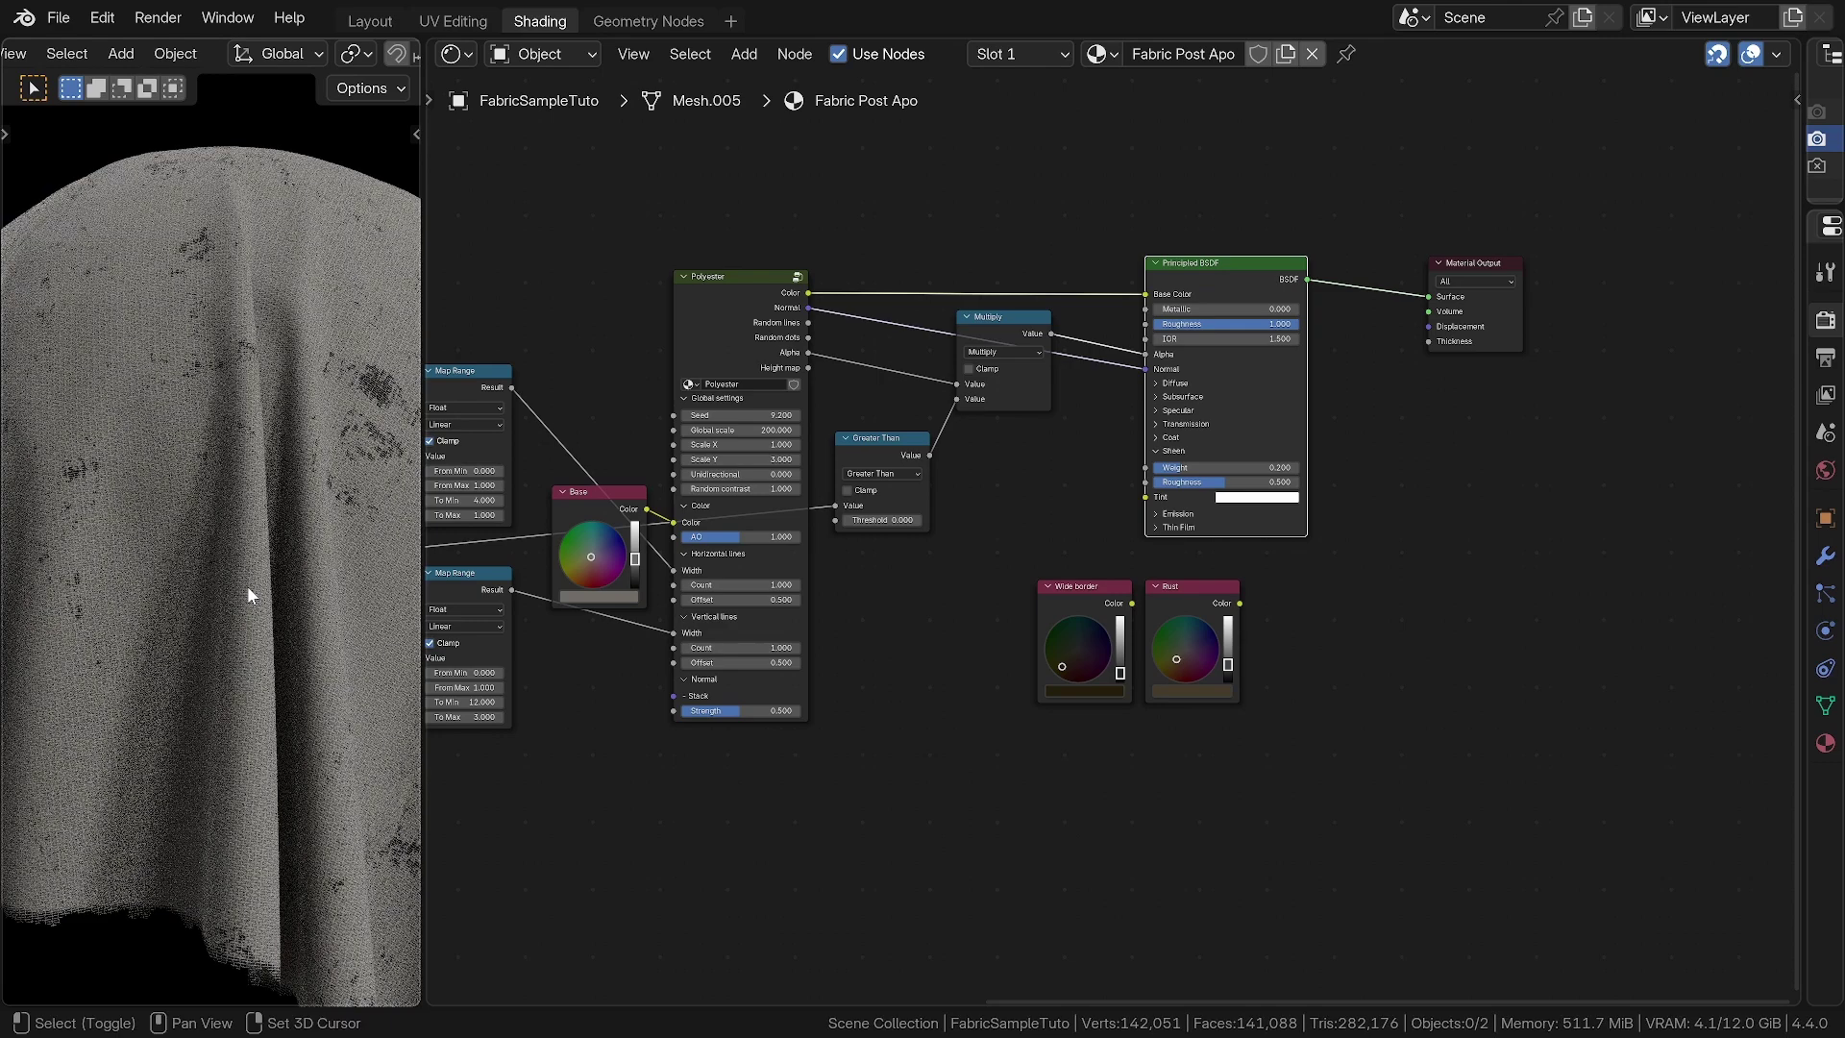
scroll(231, 581, "up", 2)
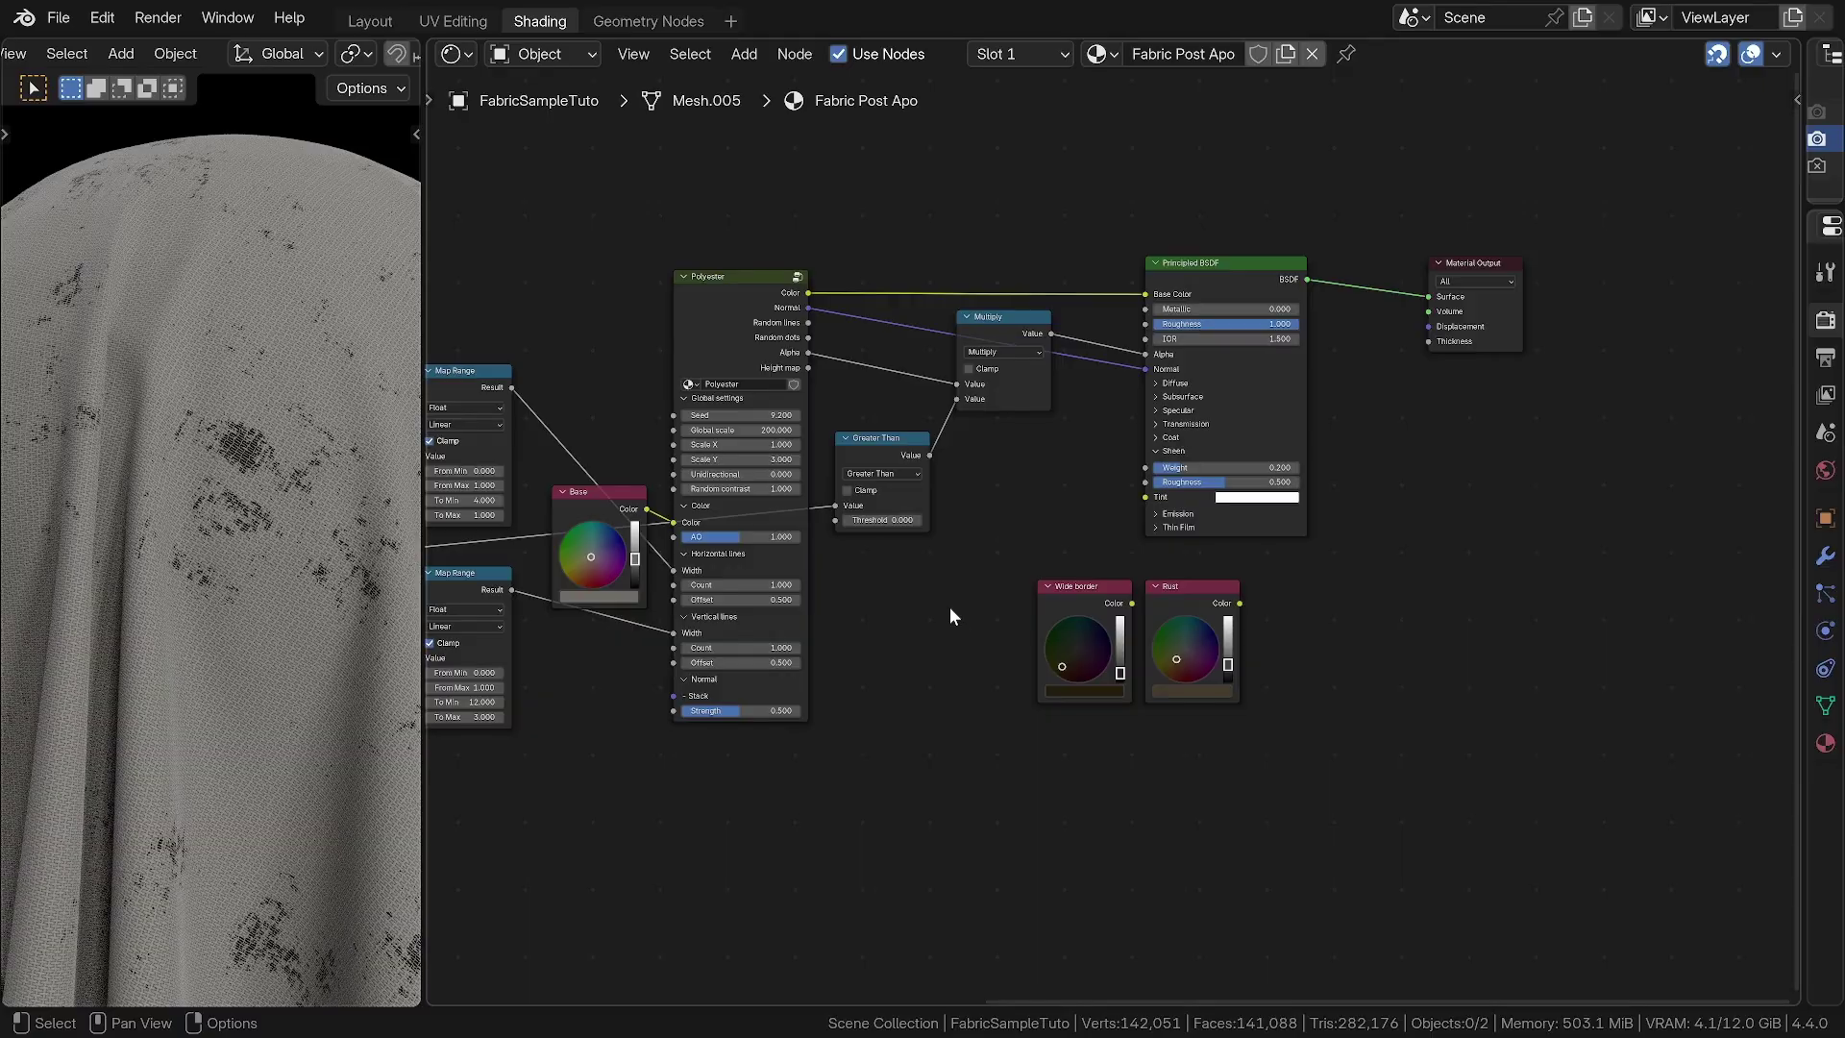
Add the Dented node from the Fluent library's Imperfections section and place it beside Grunge 05
middle_click_drag(863, 625, 1744, 446)
middle_click_drag(982, 488, 968, 440, "ctrl")
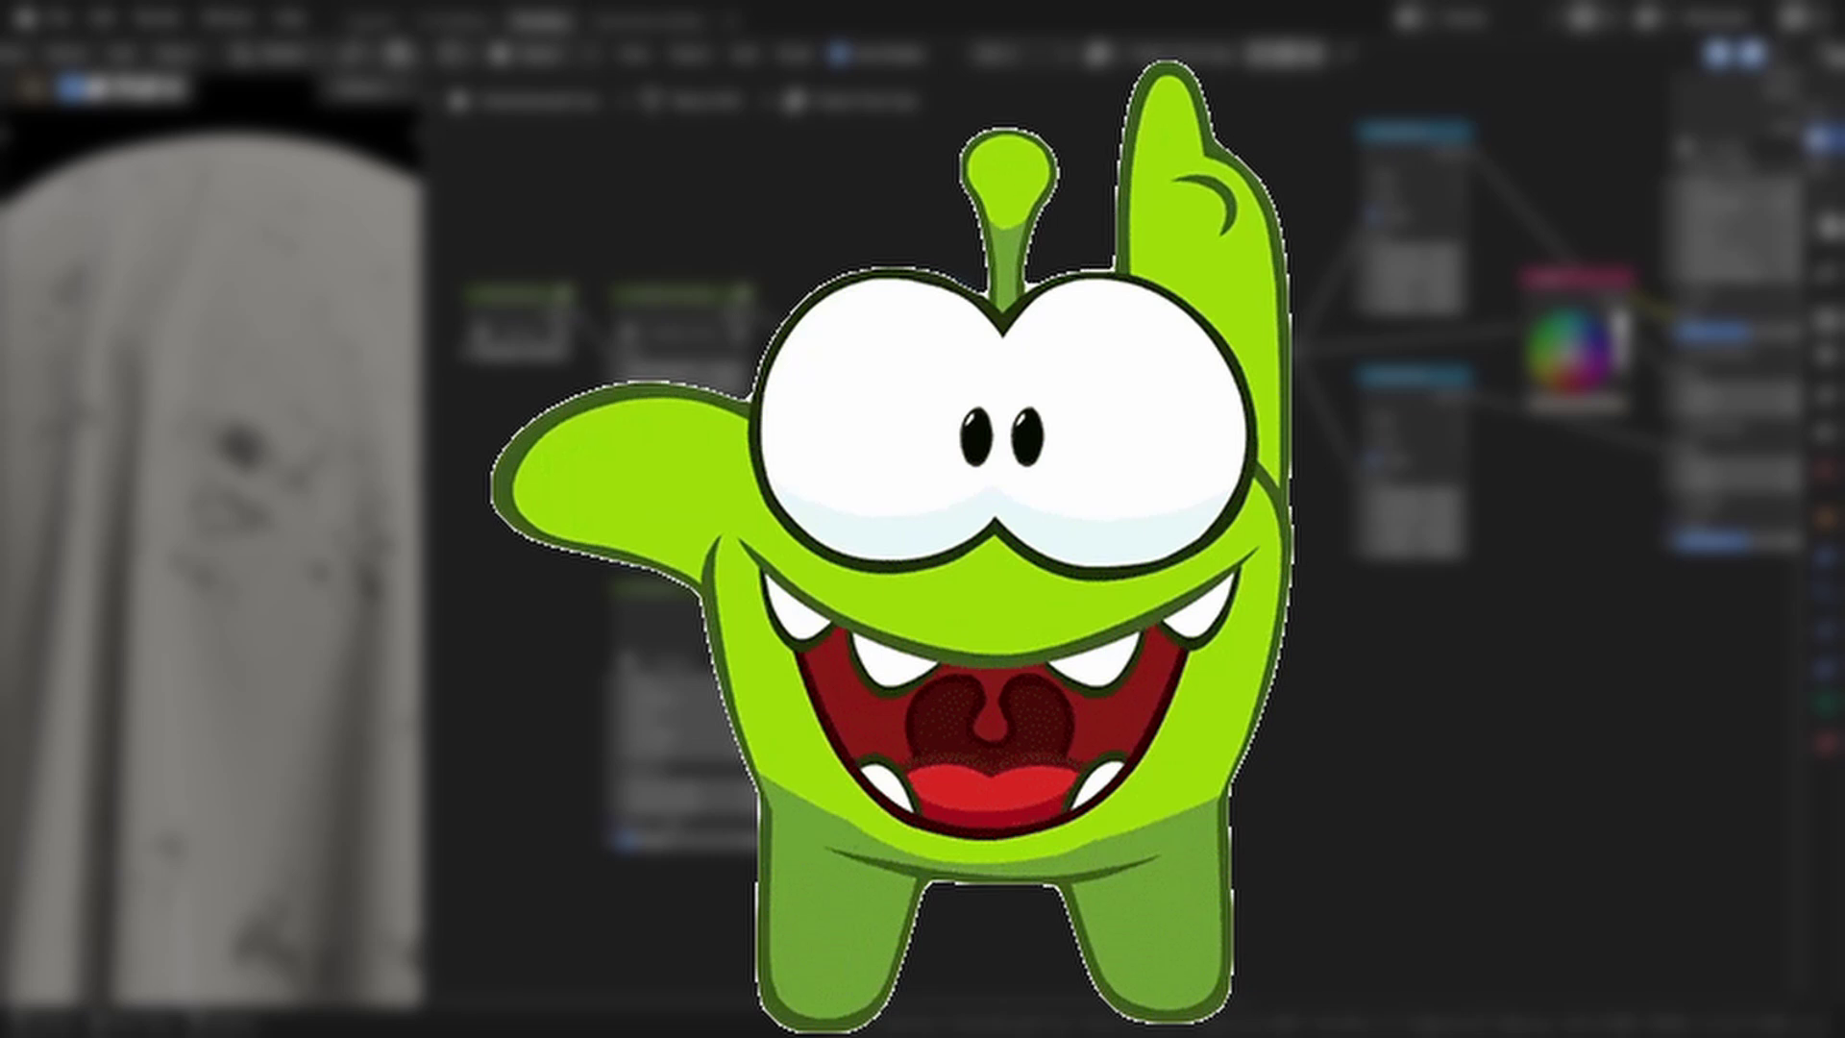
key("n")
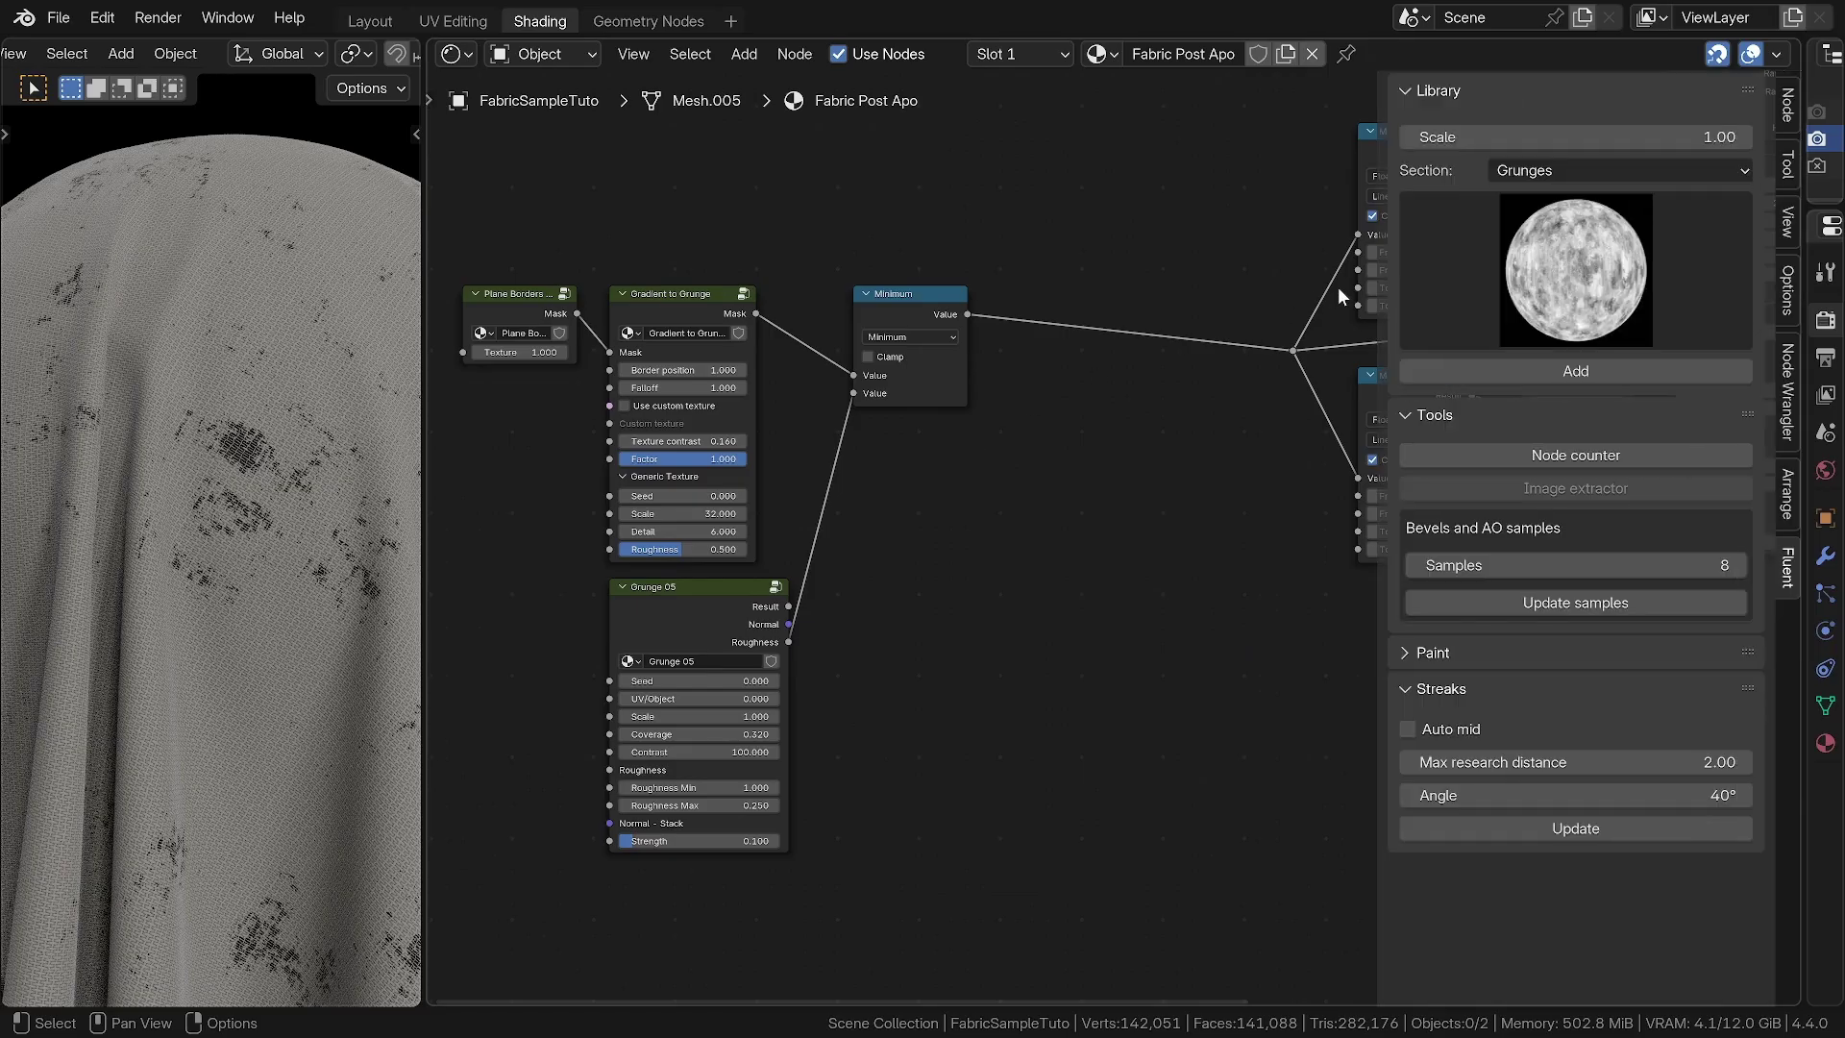
left_click(1595, 173)
left_click(1586, 198)
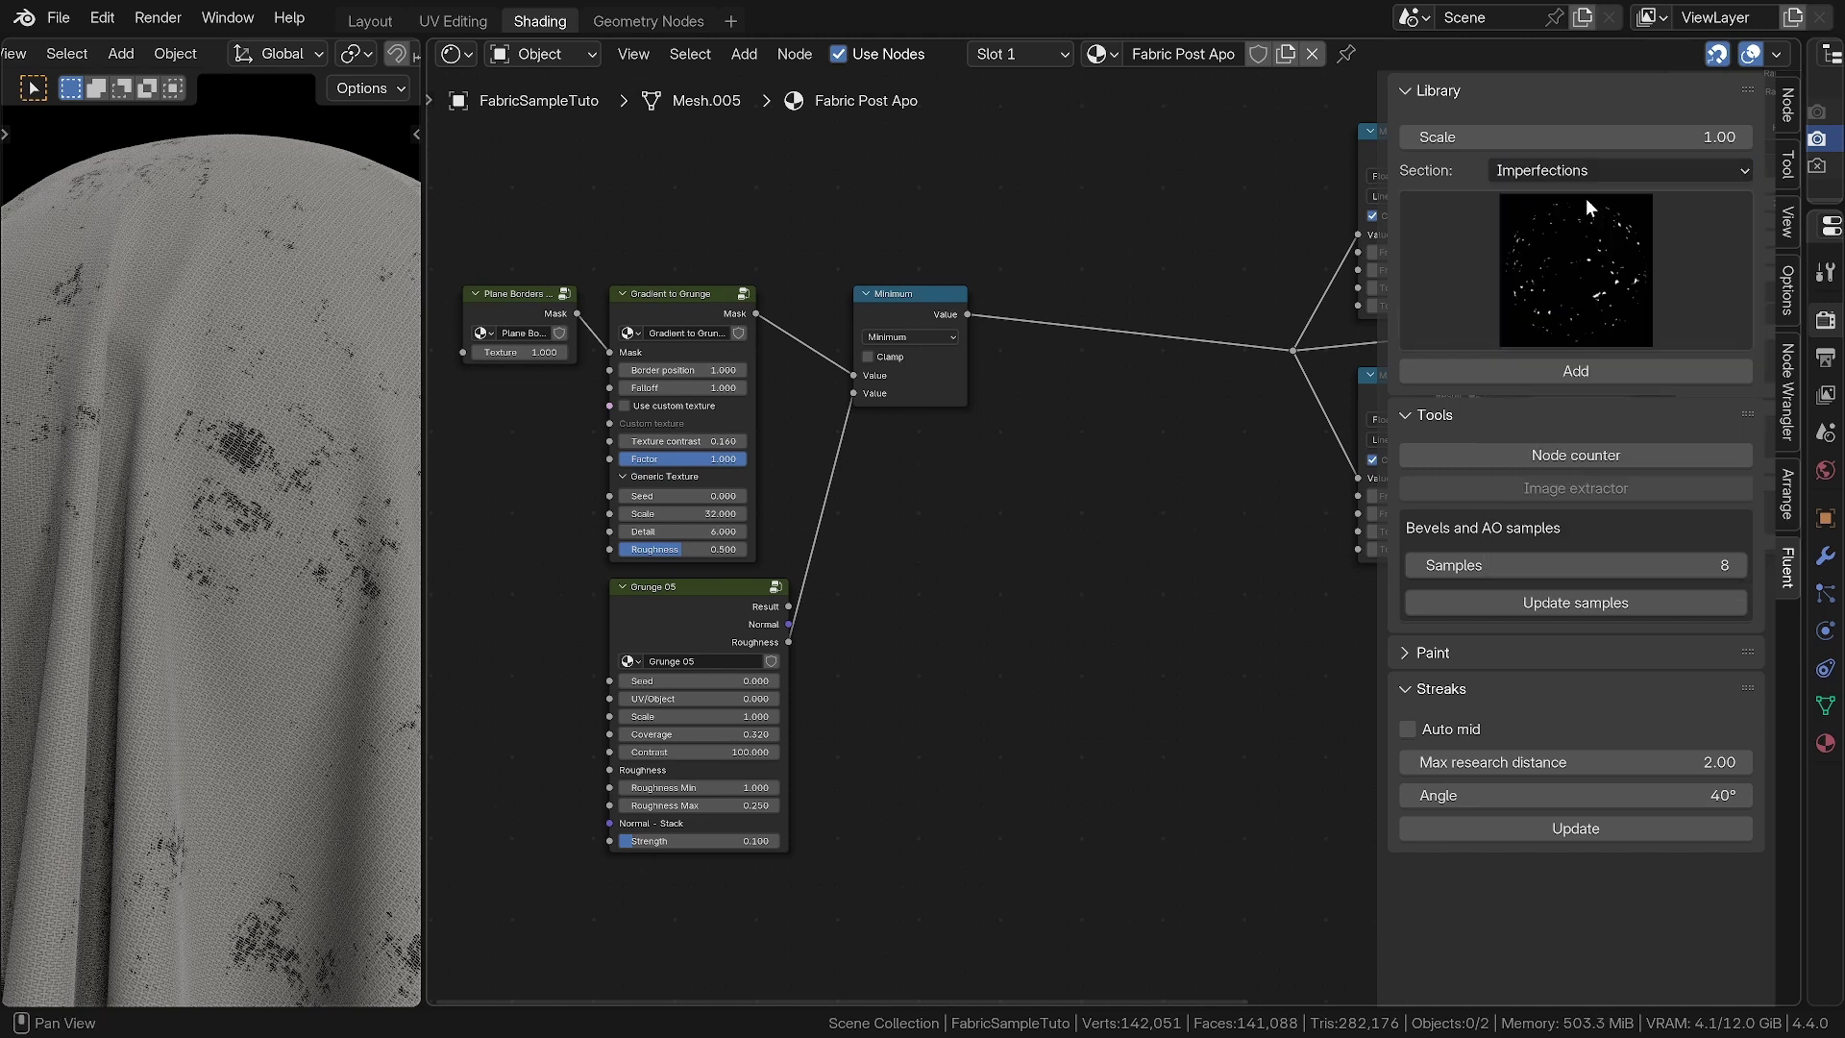
left_click(1566, 278)
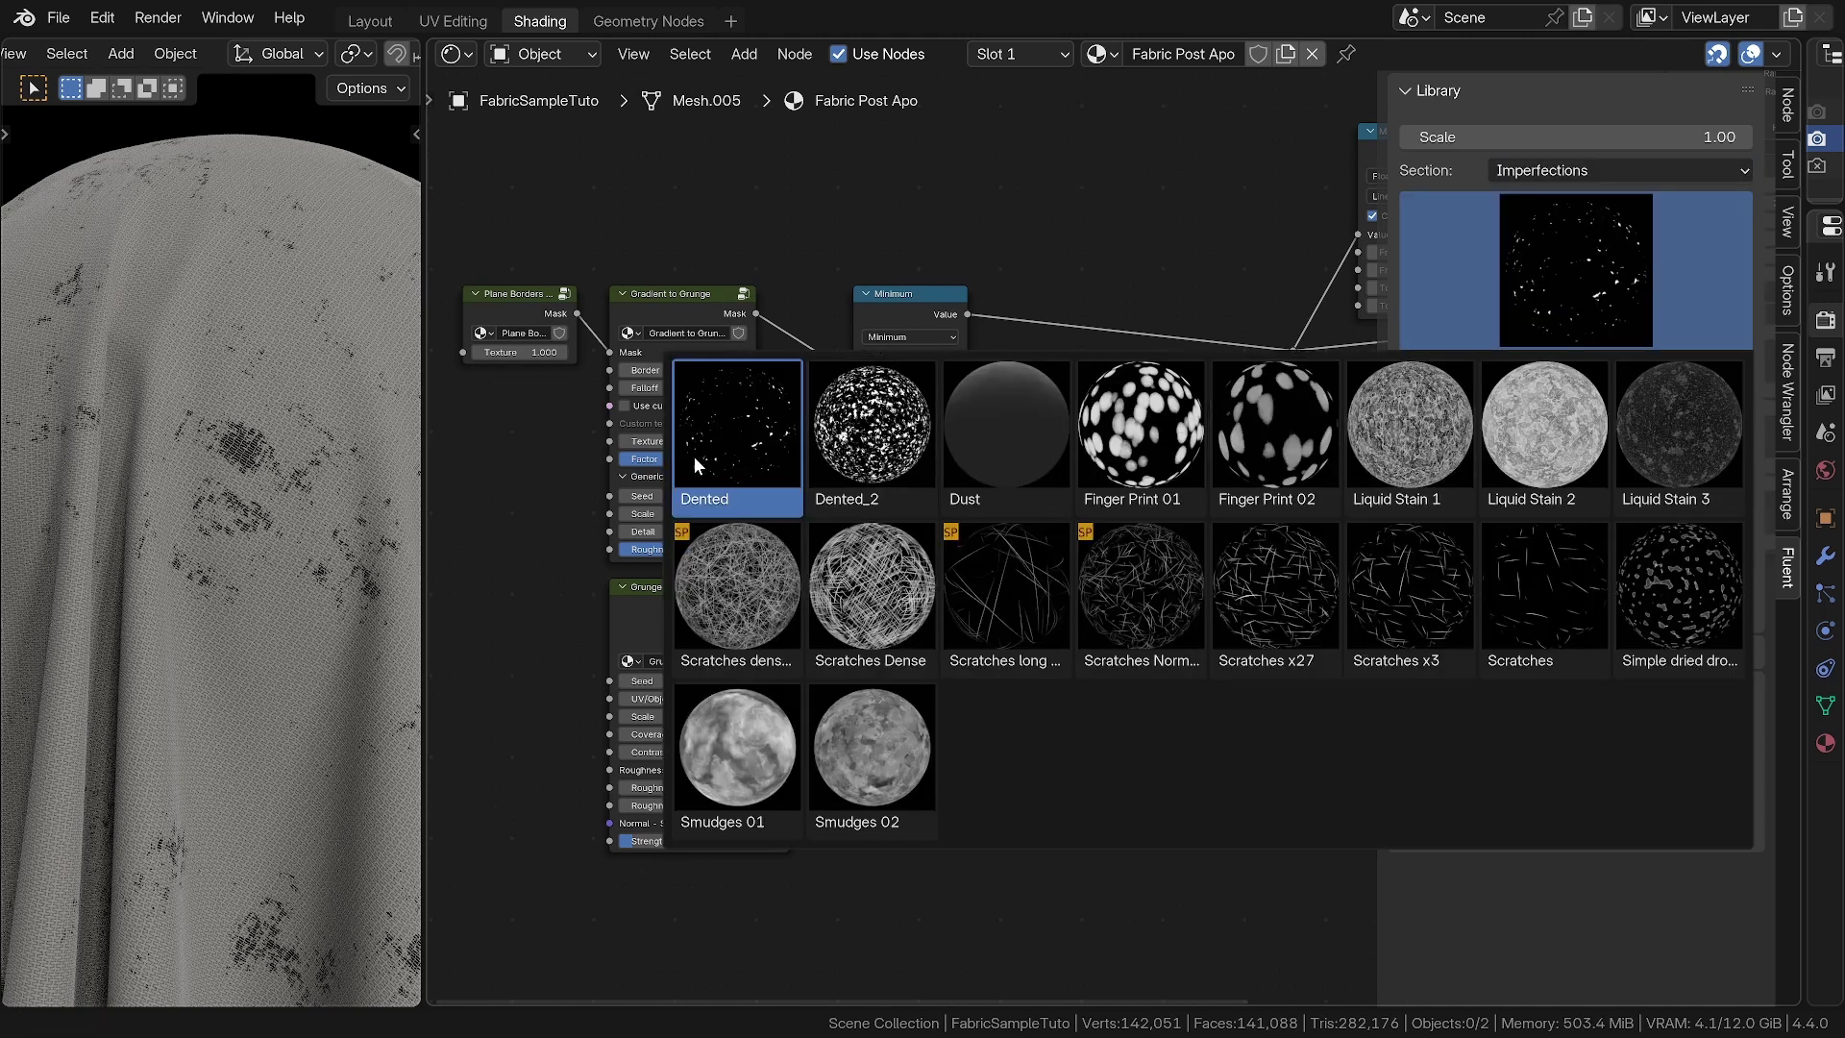
left_click(751, 425)
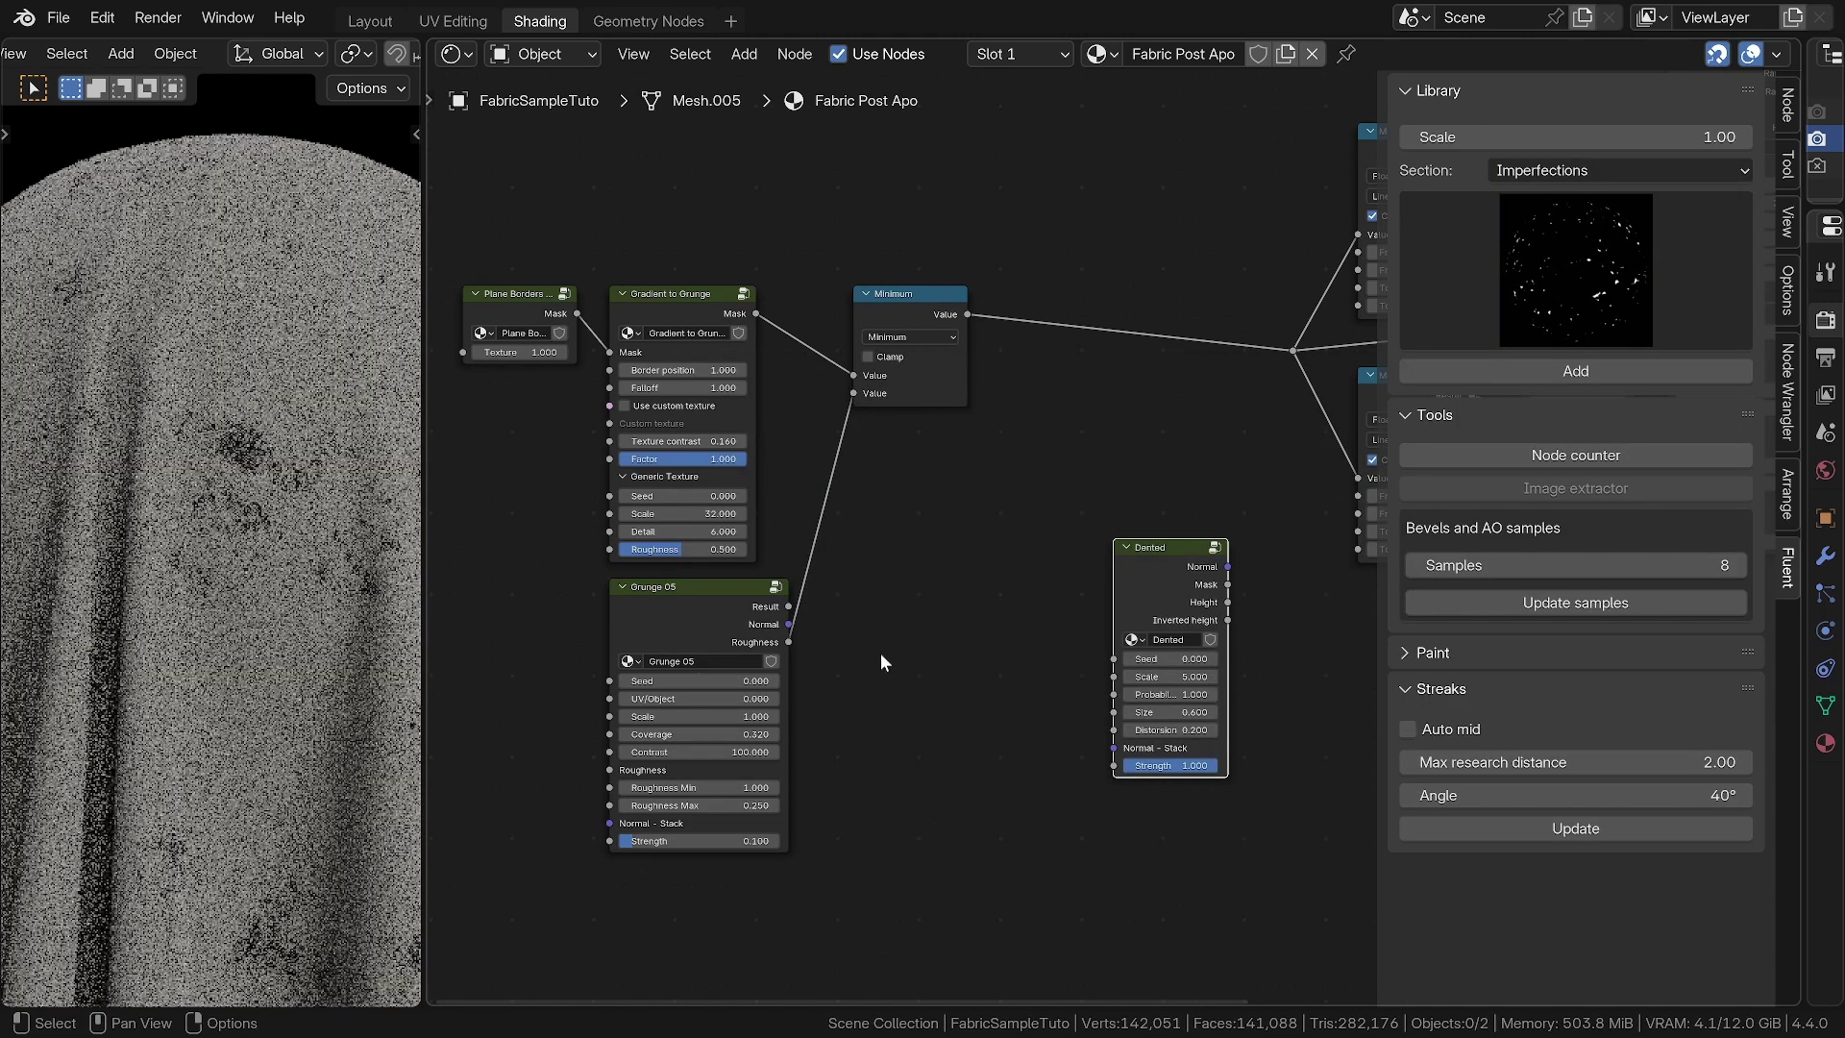
key("n")
left_click_drag(1159, 546, 874, 613)
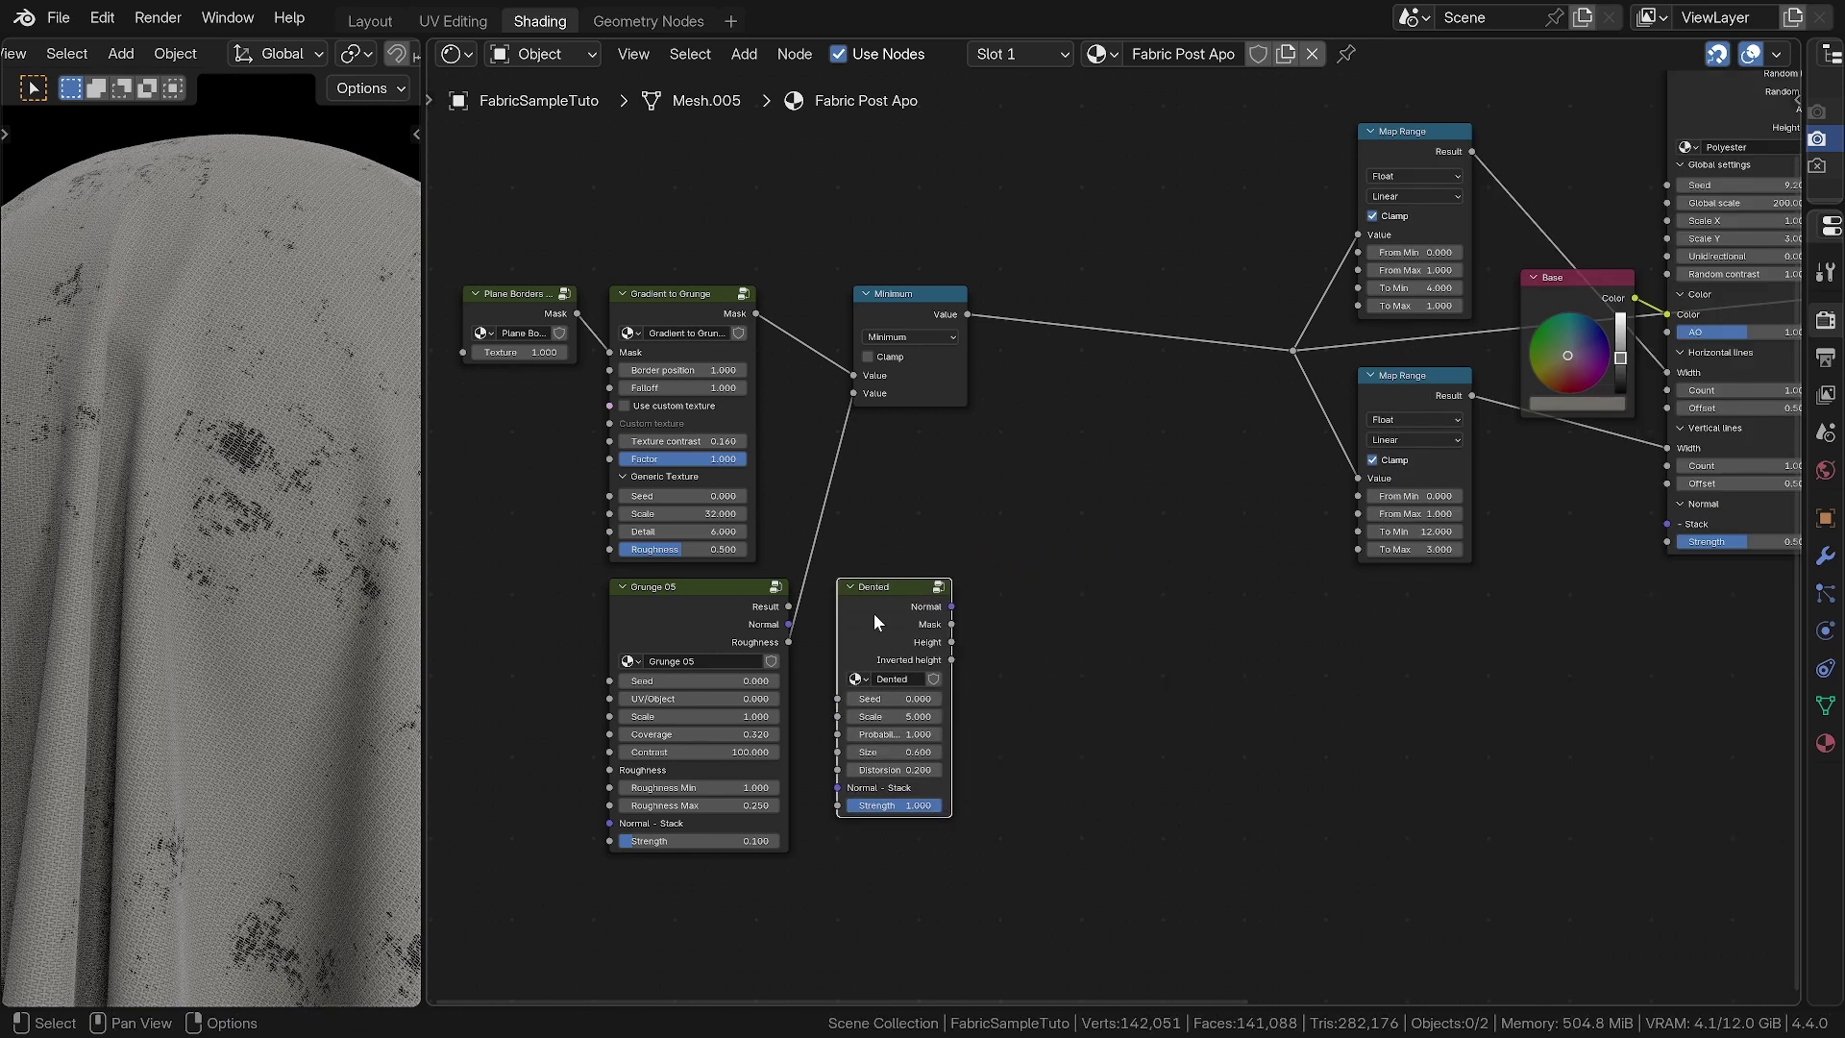
Compare previews of the Dented node's Mask, Inverted height and Height outputs, ending on Height
scroll(873, 613, "up", 10)
middle_click_drag(894, 613, 894, 432)
left_click(893, 432, "ctrl+shift")
left_click(893, 432, "ctrl+shift")
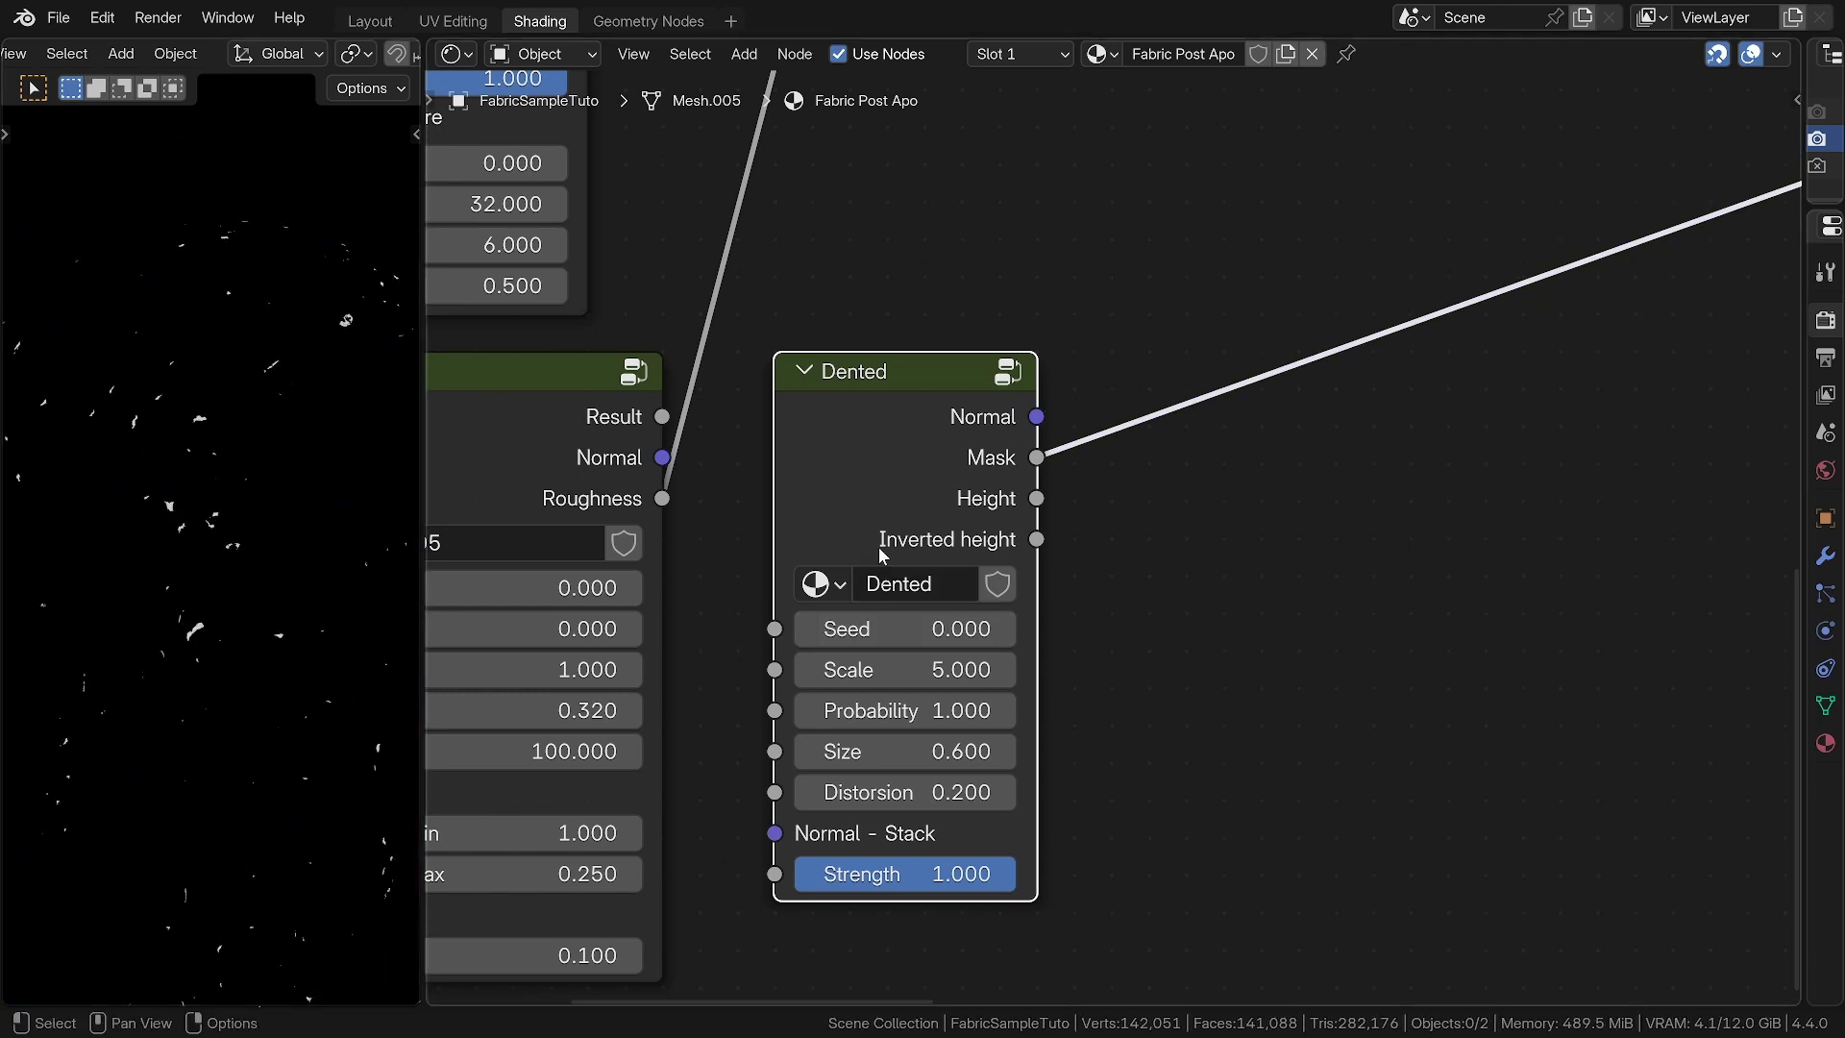
left_click(872, 492, "ctrl+shift")
left_click(873, 490, "ctrl+shift")
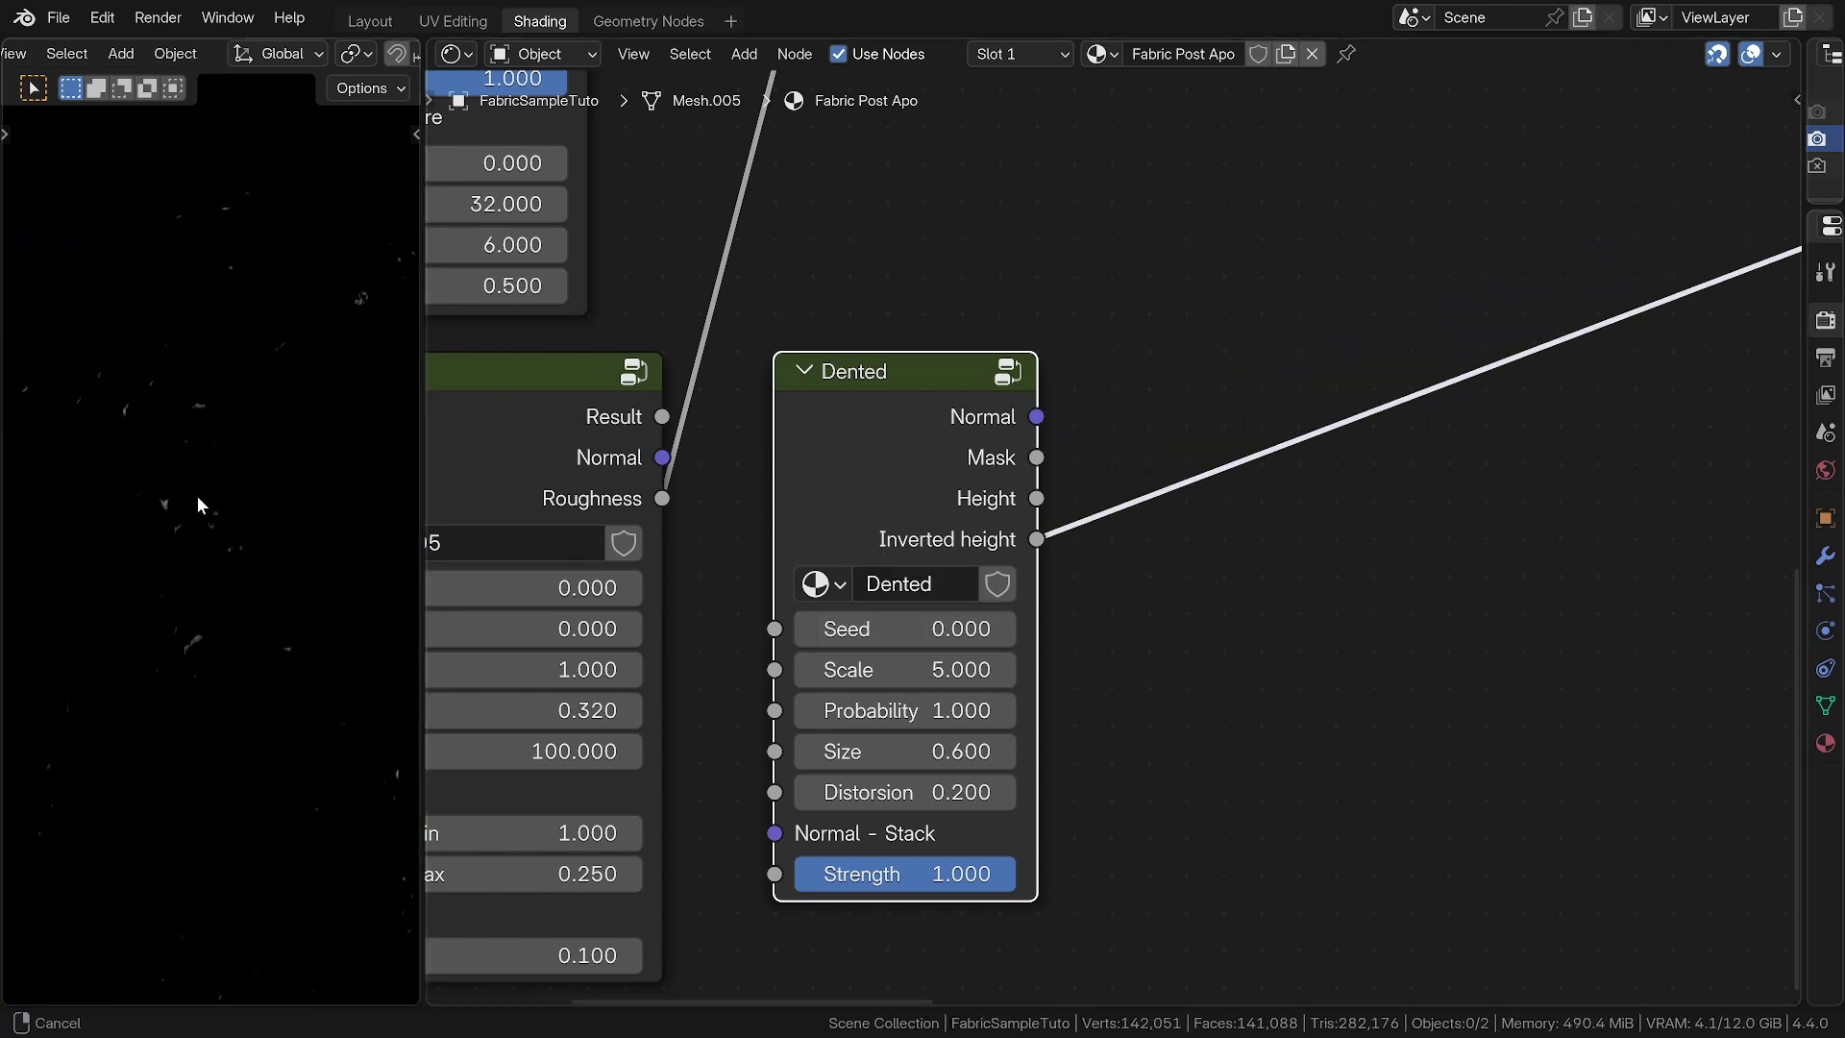
left_click(886, 477, "ctrl+shift")
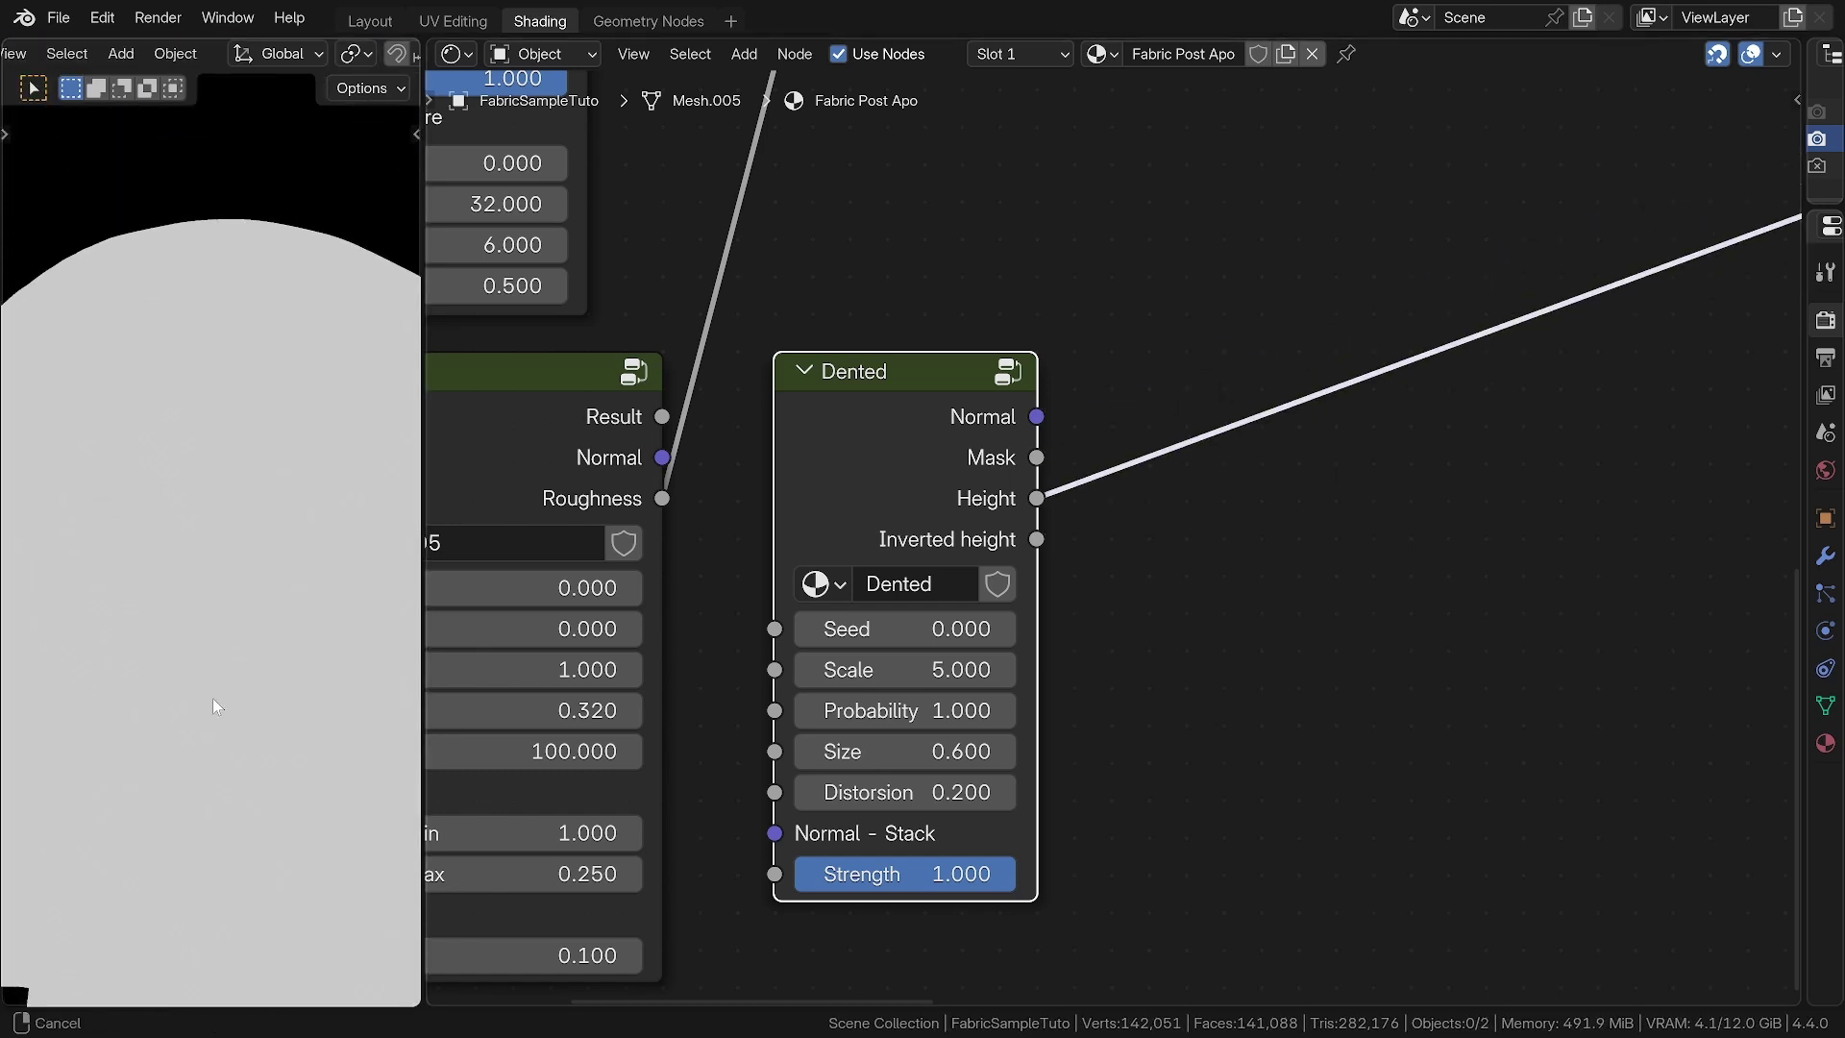
Insert a Map Range node after the Dented Height output and set its From Min to 0.86
key("shift+a")
type("map range")
key("Return")
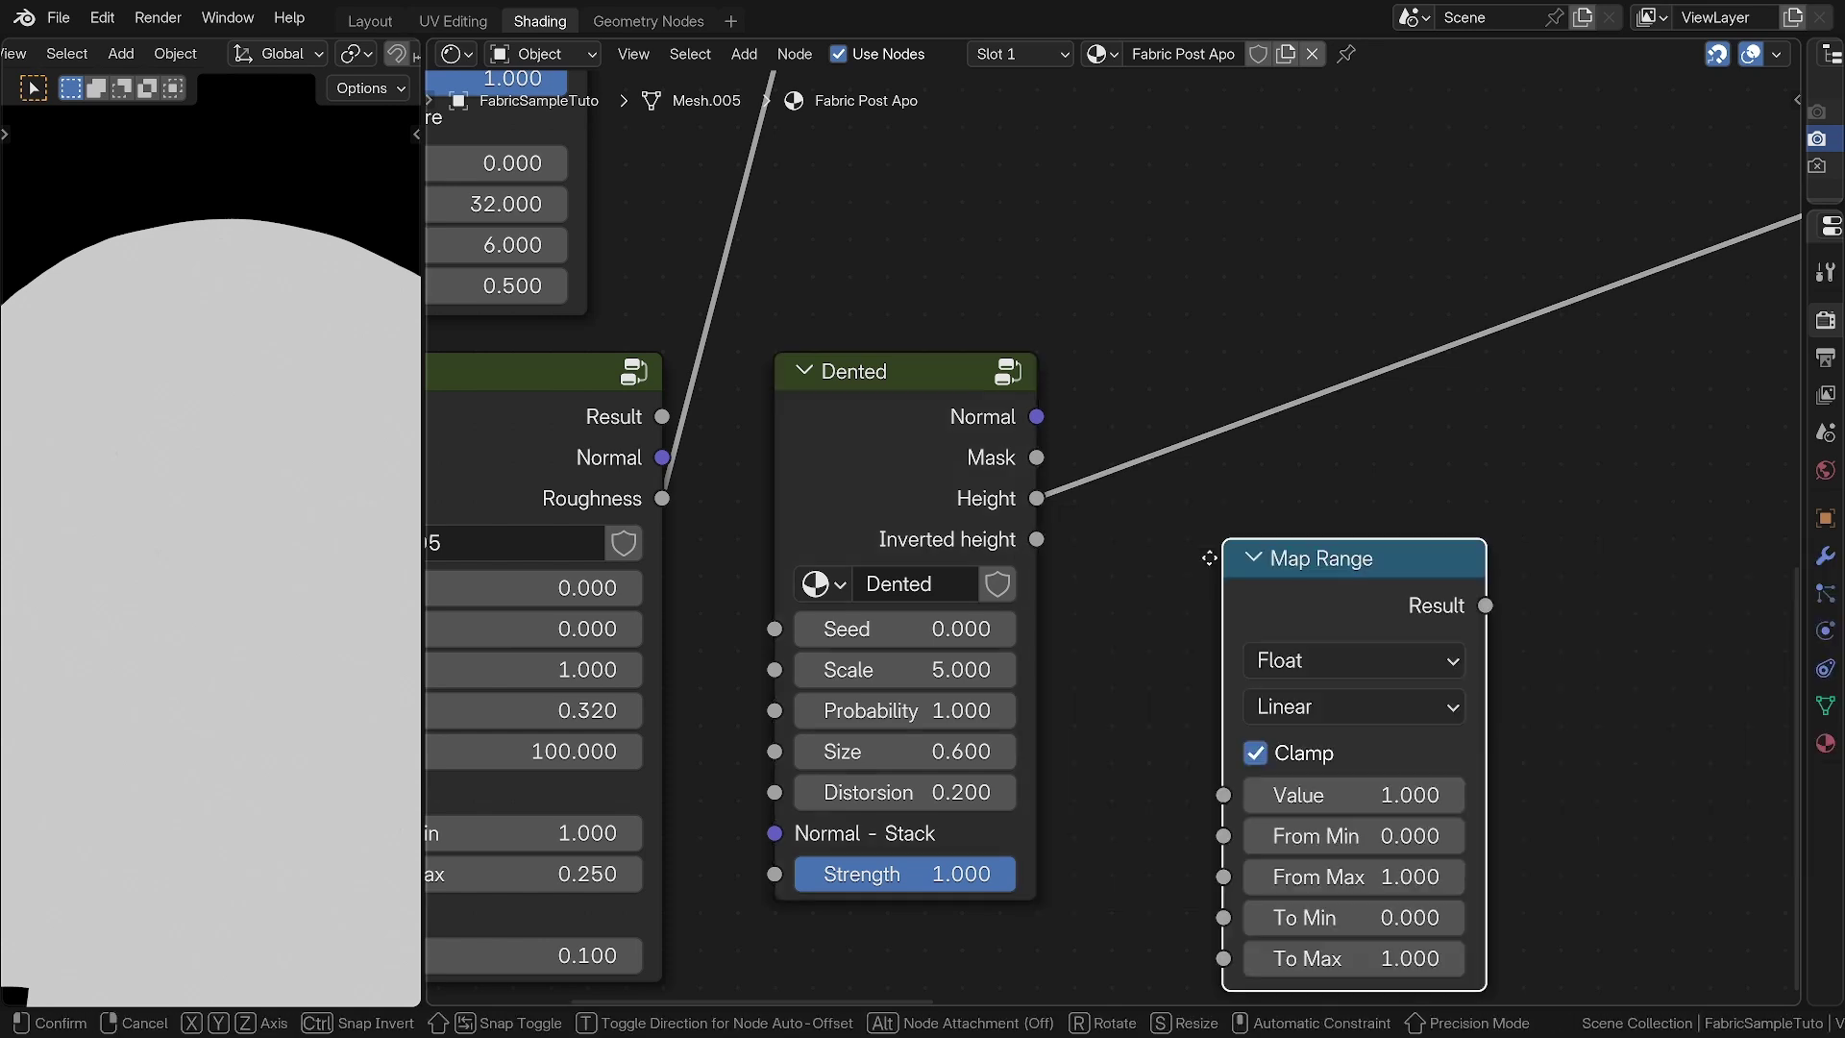
left_click(1097, 371)
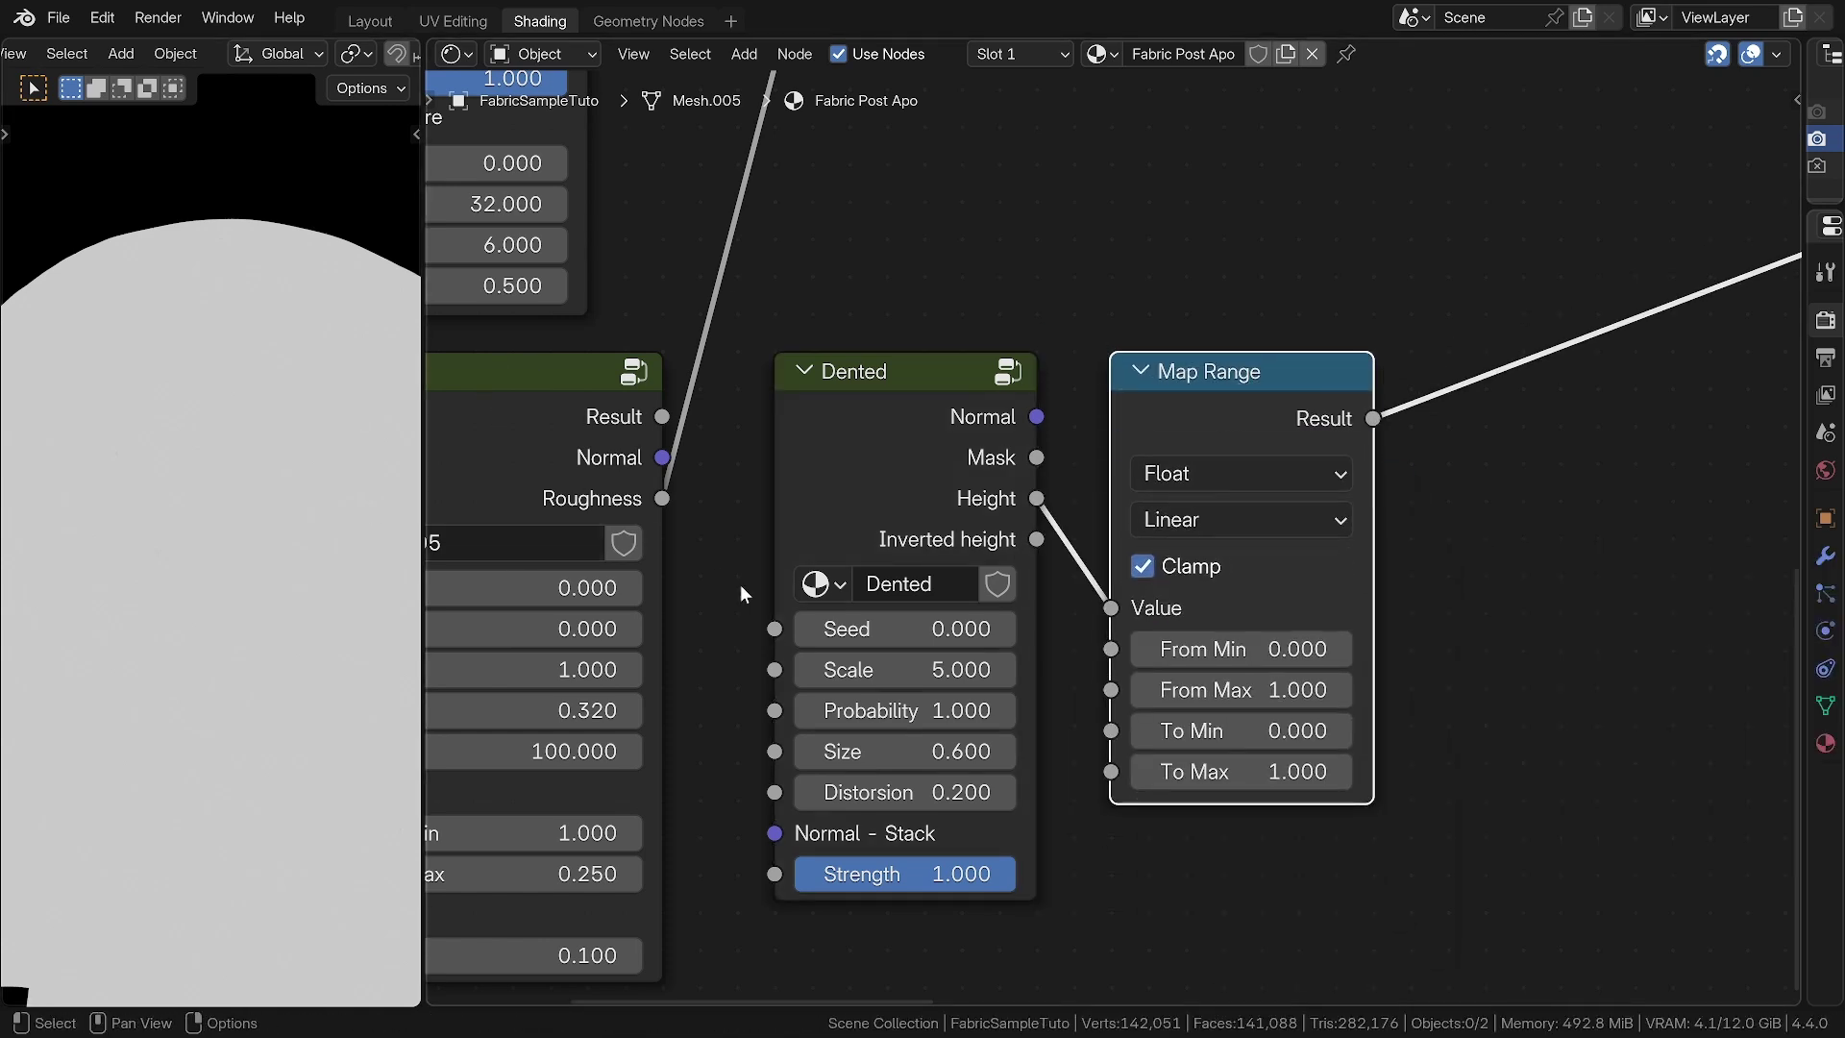
left_click_drag(1240, 649, 1328, 649)
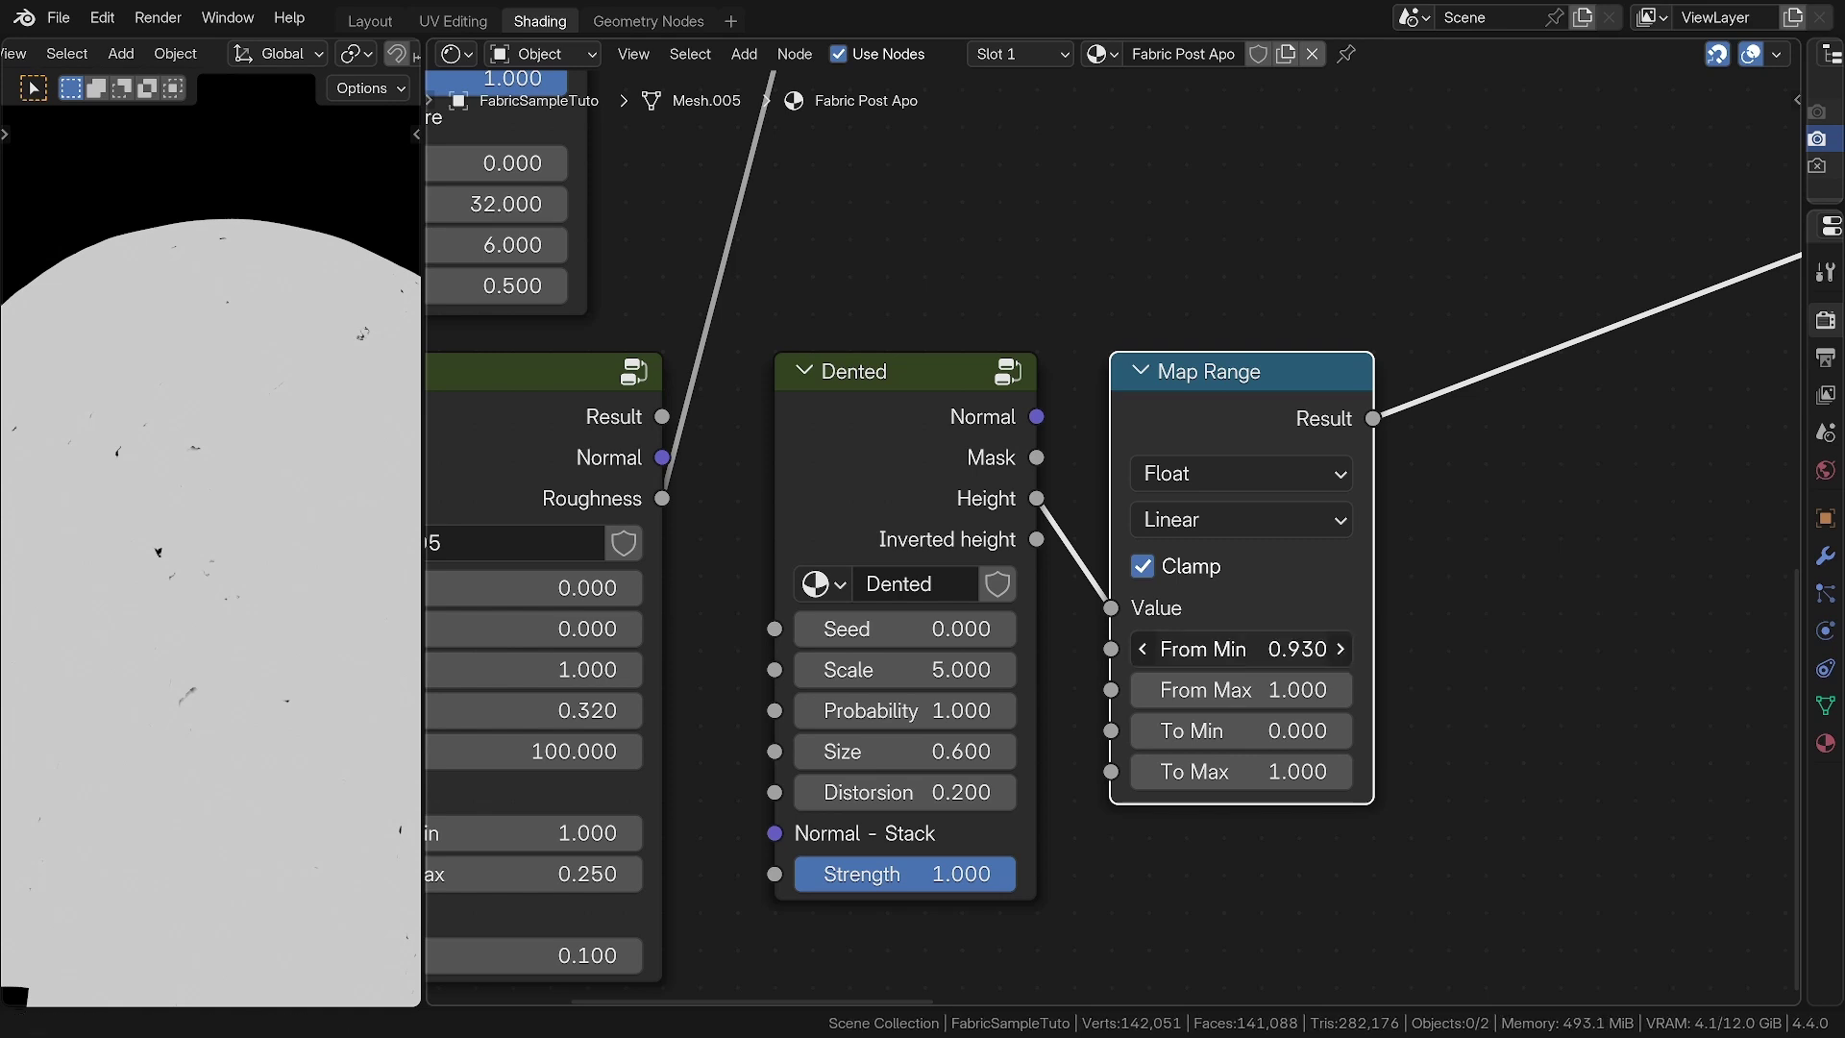
left_click(1326, 649)
type("0.86")
key("Return")
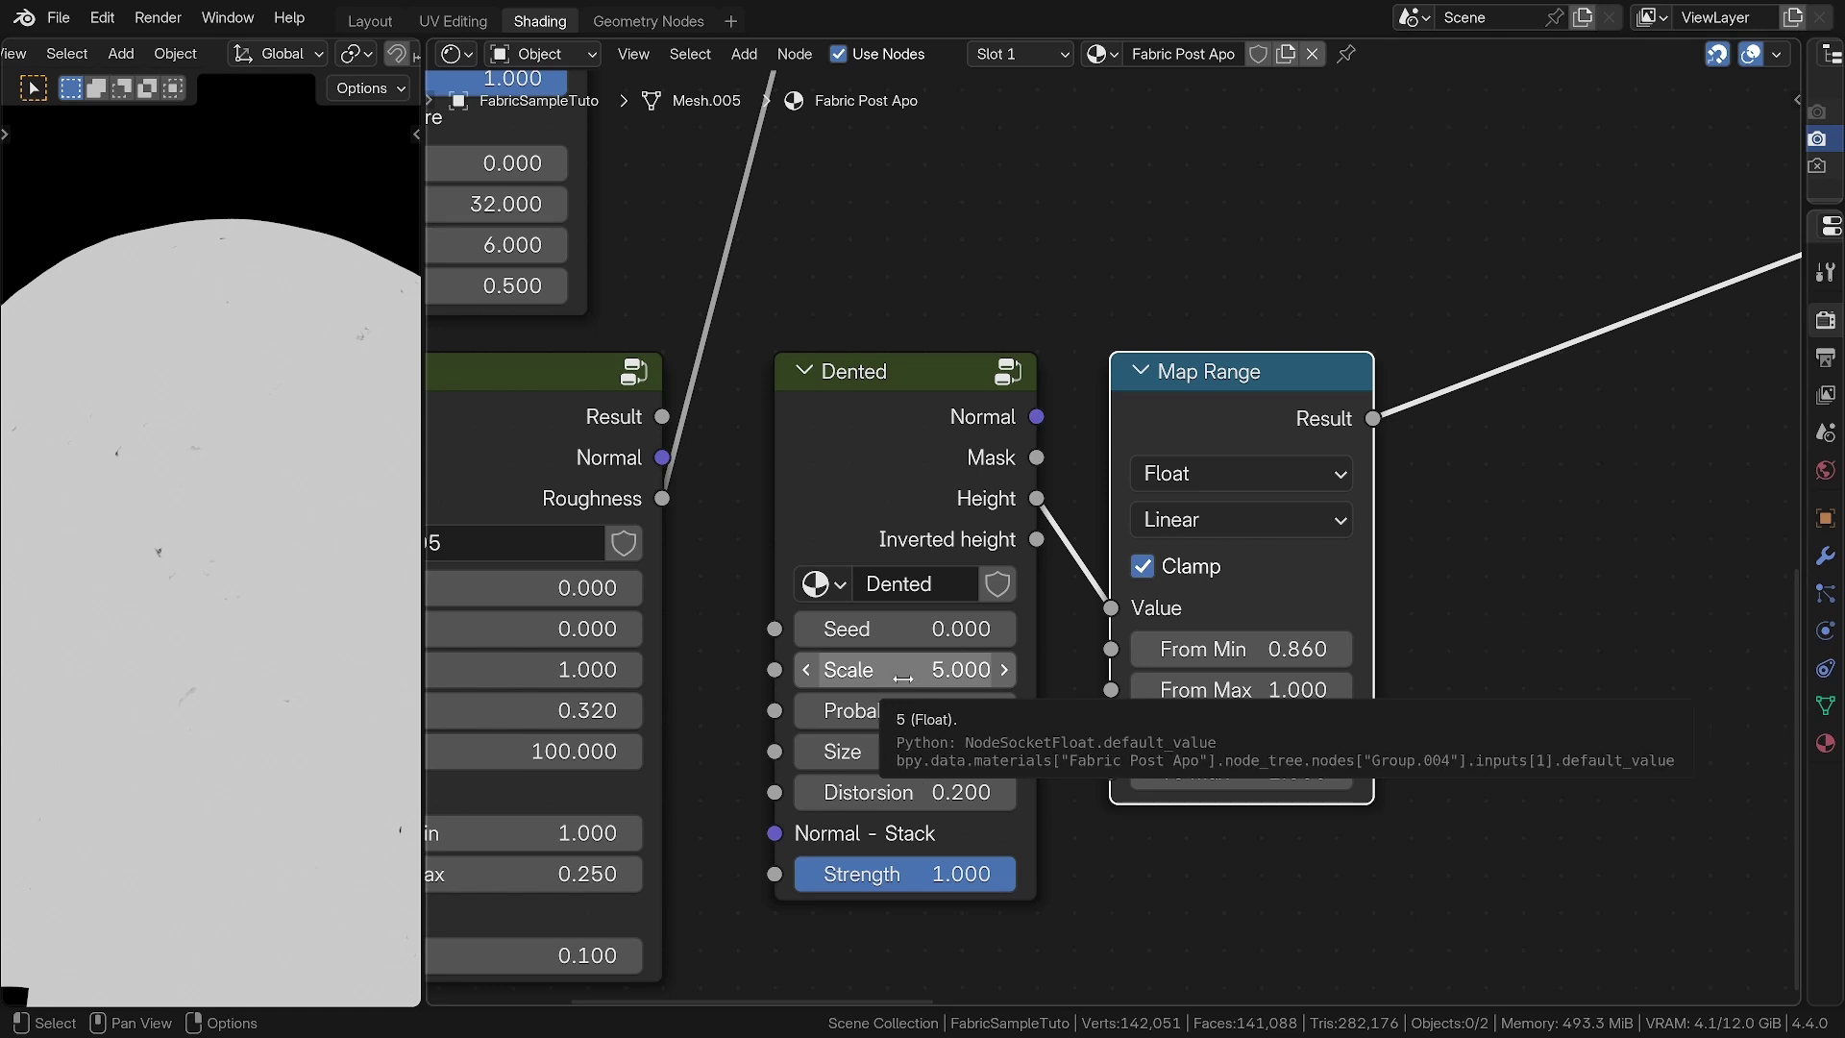
Duplicate the Minimum node onto the link to the reroute and connect the Dented Map Range result to its second input
scroll(902, 678, "down", 2)
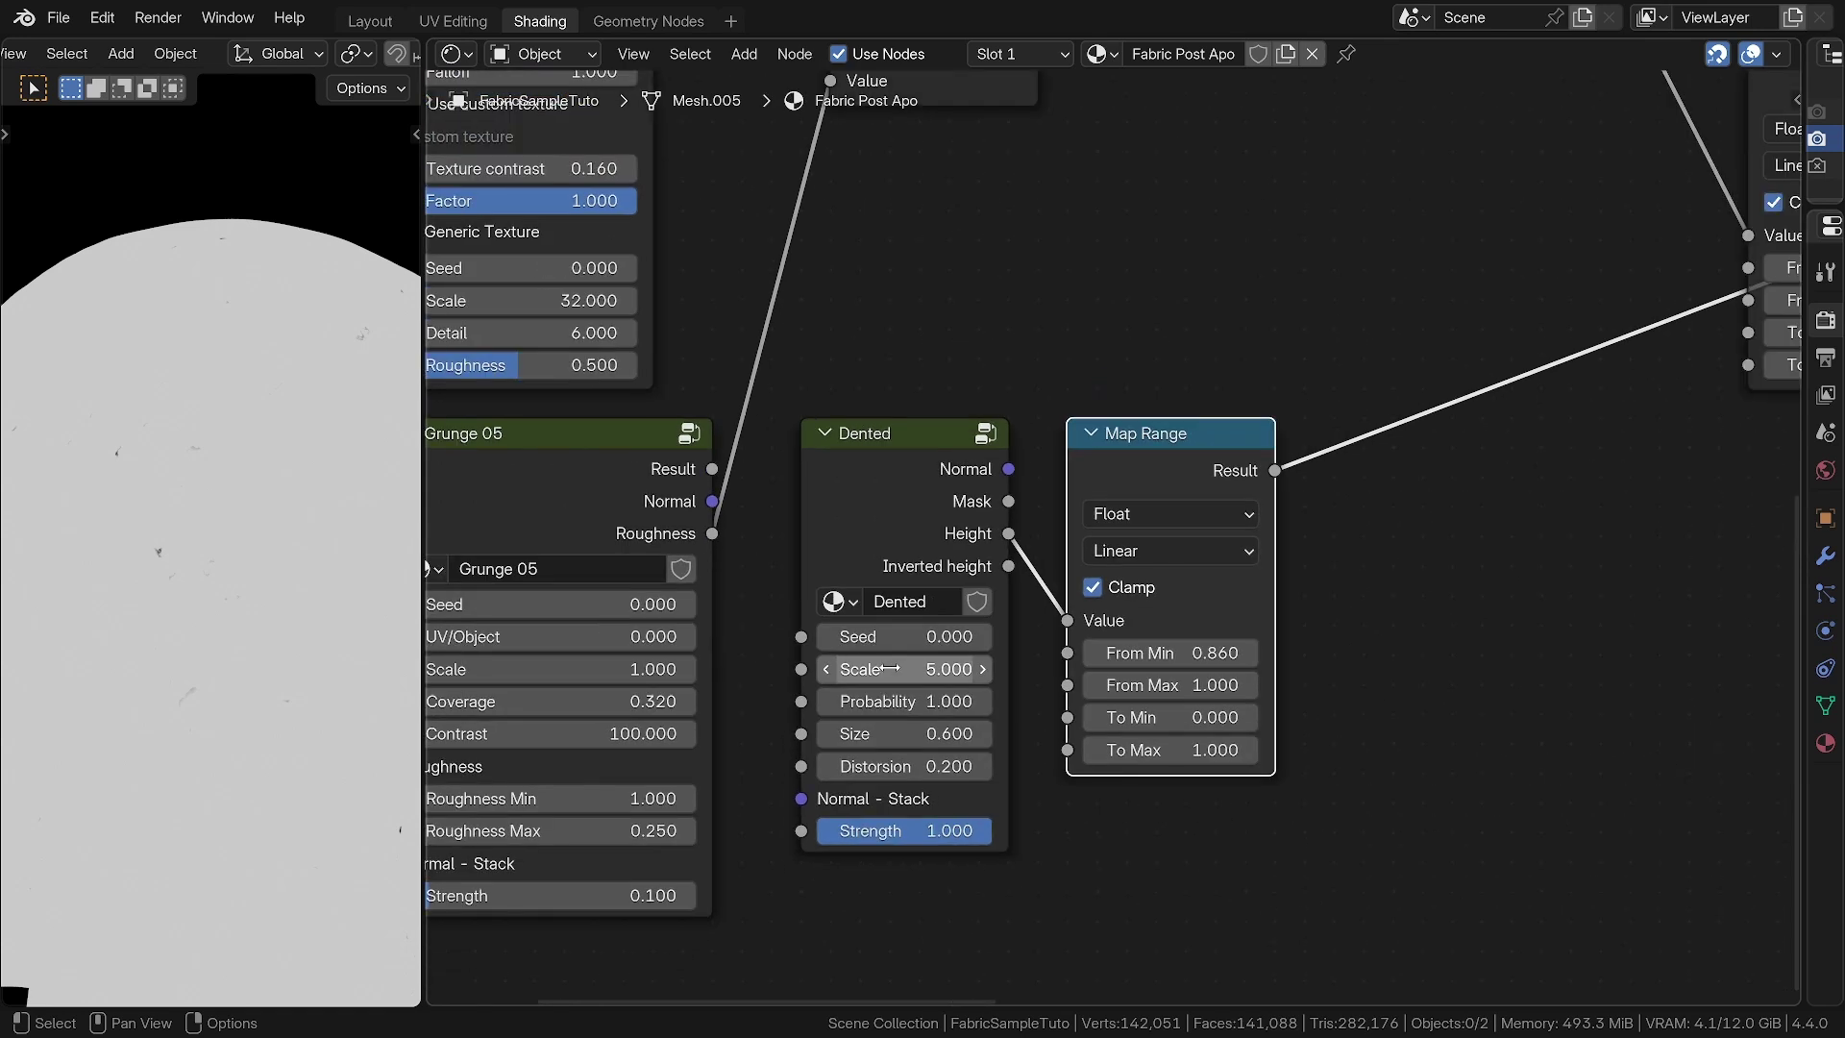
middle_click_drag(847, 501, 711, 676)
scroll(719, 672, "down", 3)
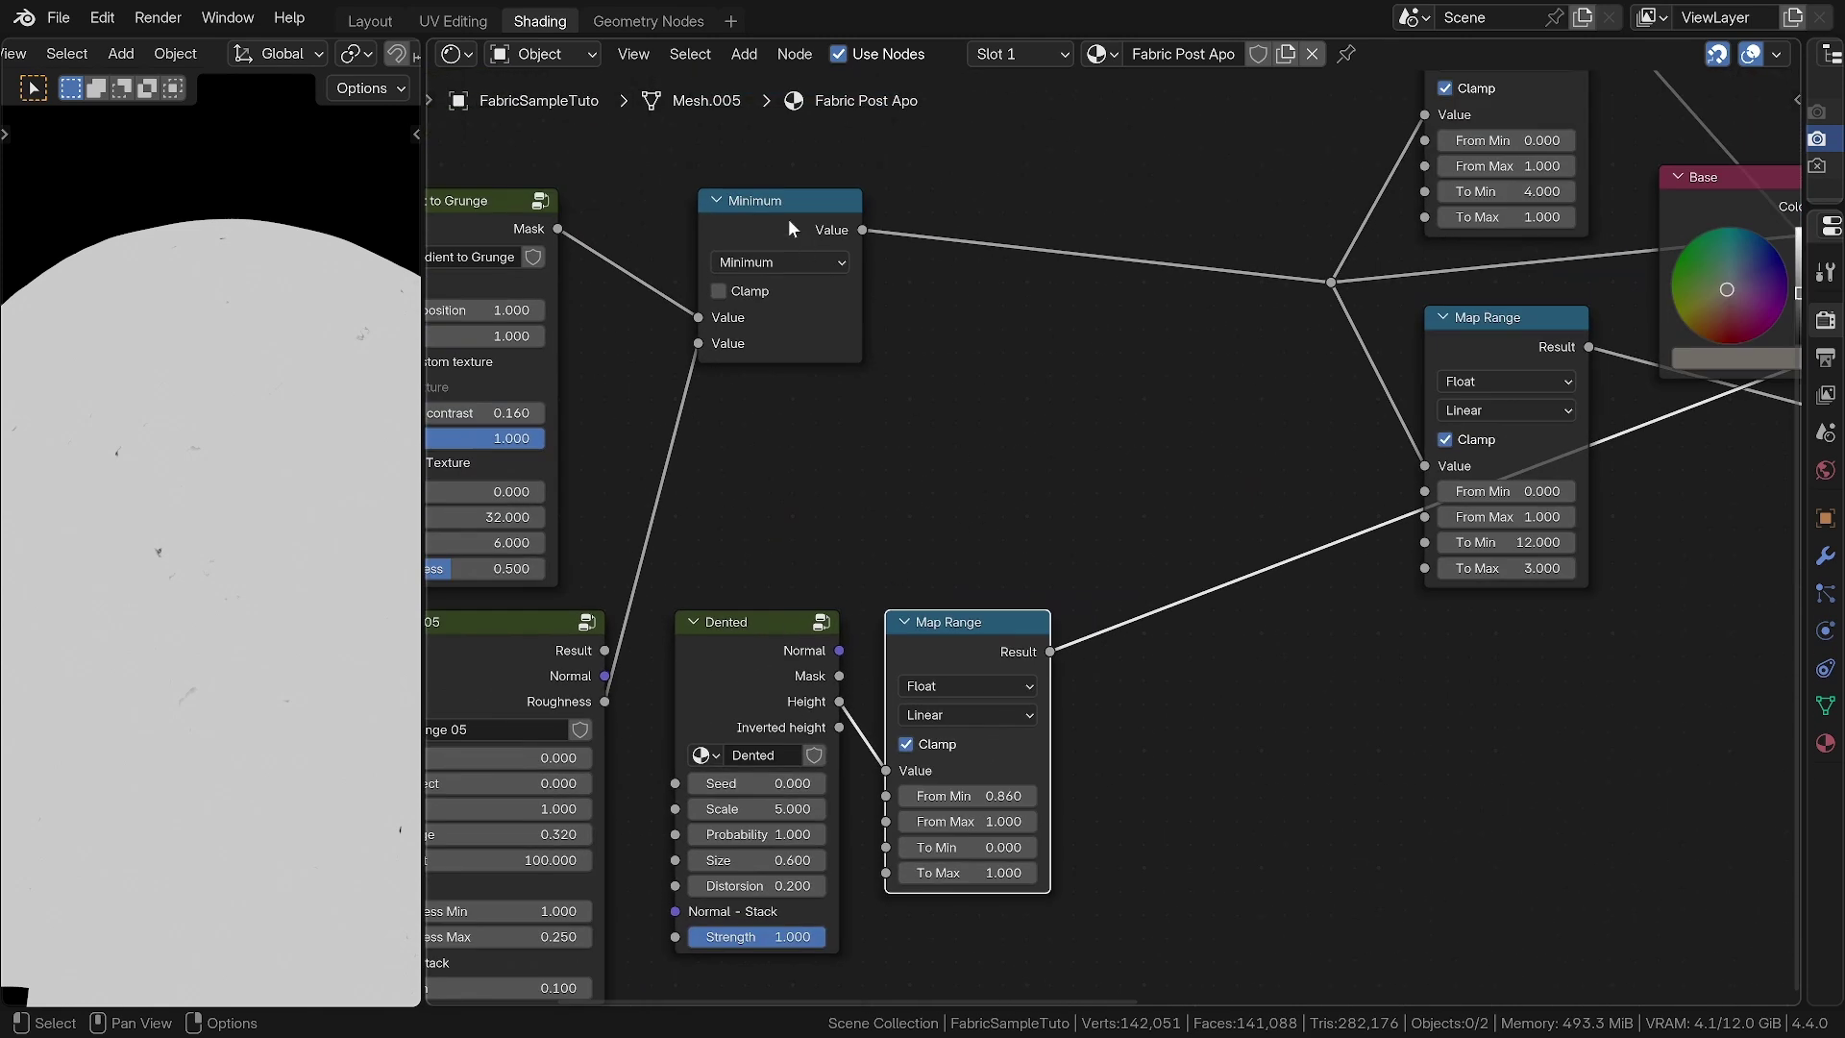
left_click(788, 217)
key("shift+d")
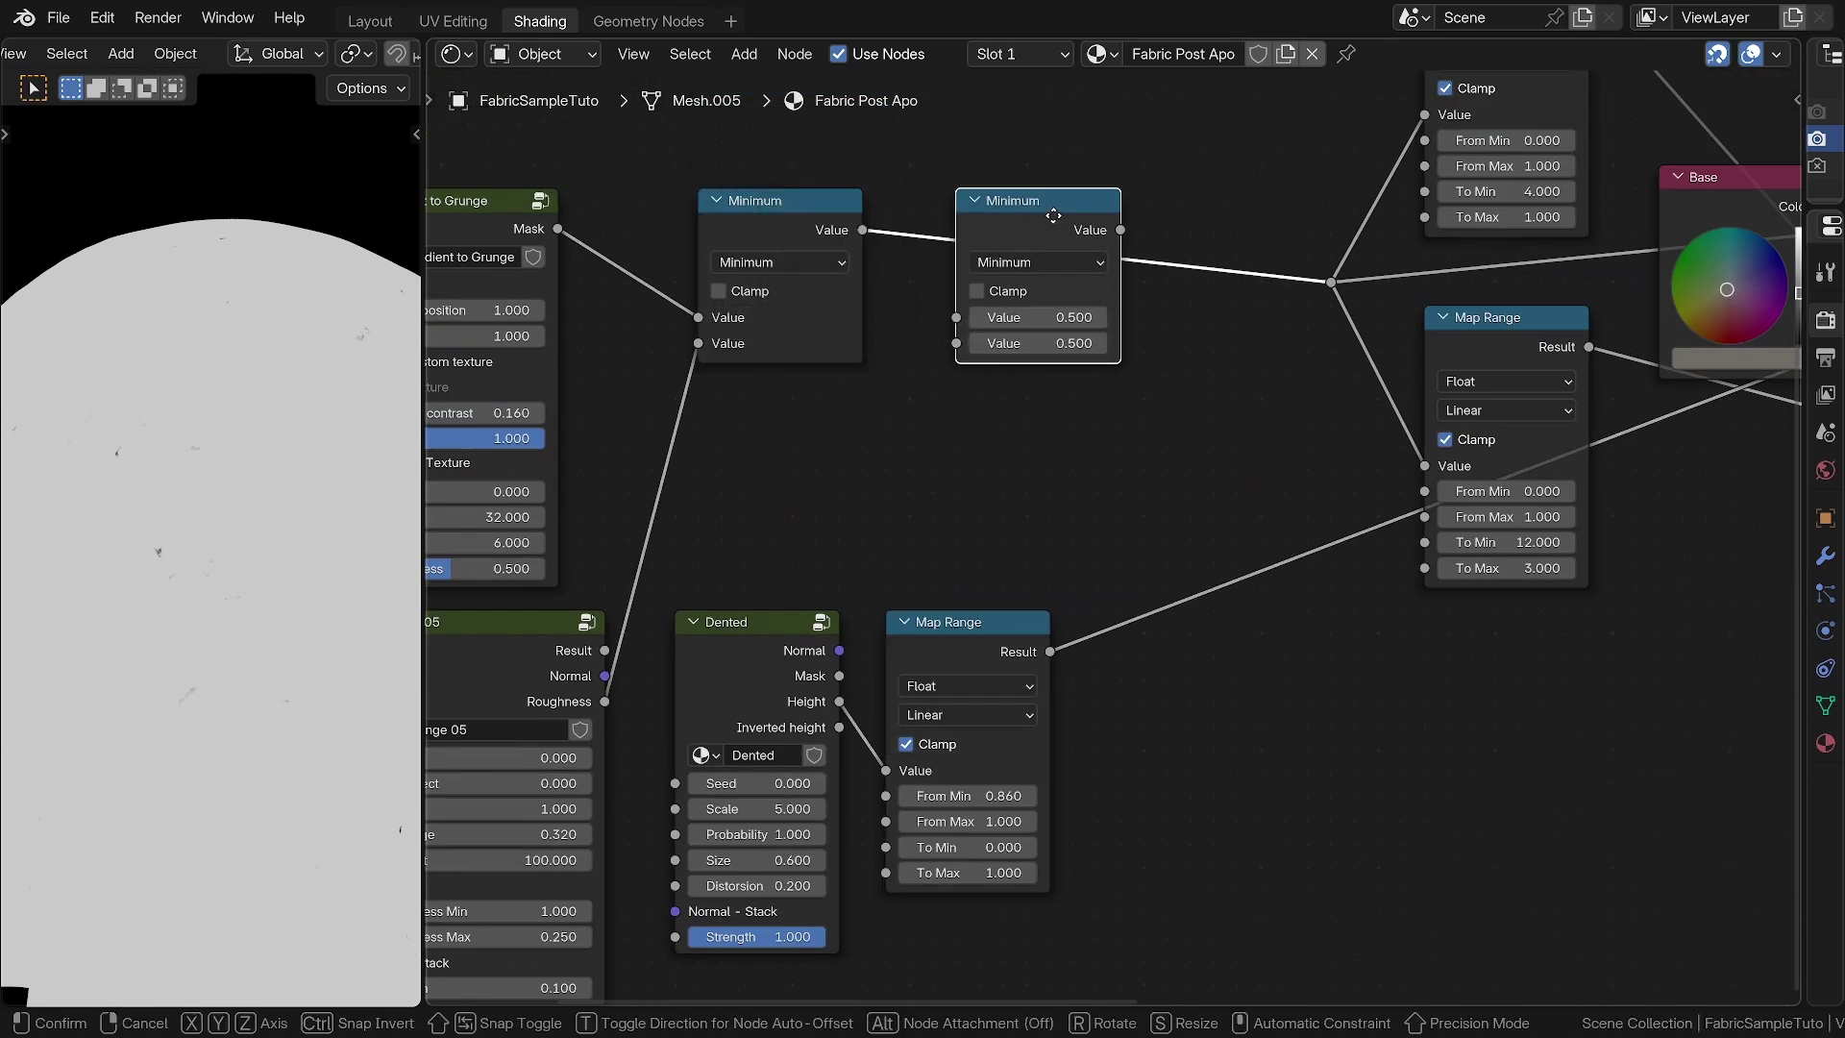
left_click(1053, 215)
left_click_drag(1050, 652, 956, 343)
Restore the Principled BSDF as the material's surface to show the full fabric on the cloth
middle_click_drag(1168, 346, 822, 547)
scroll(821, 548, "down", 5)
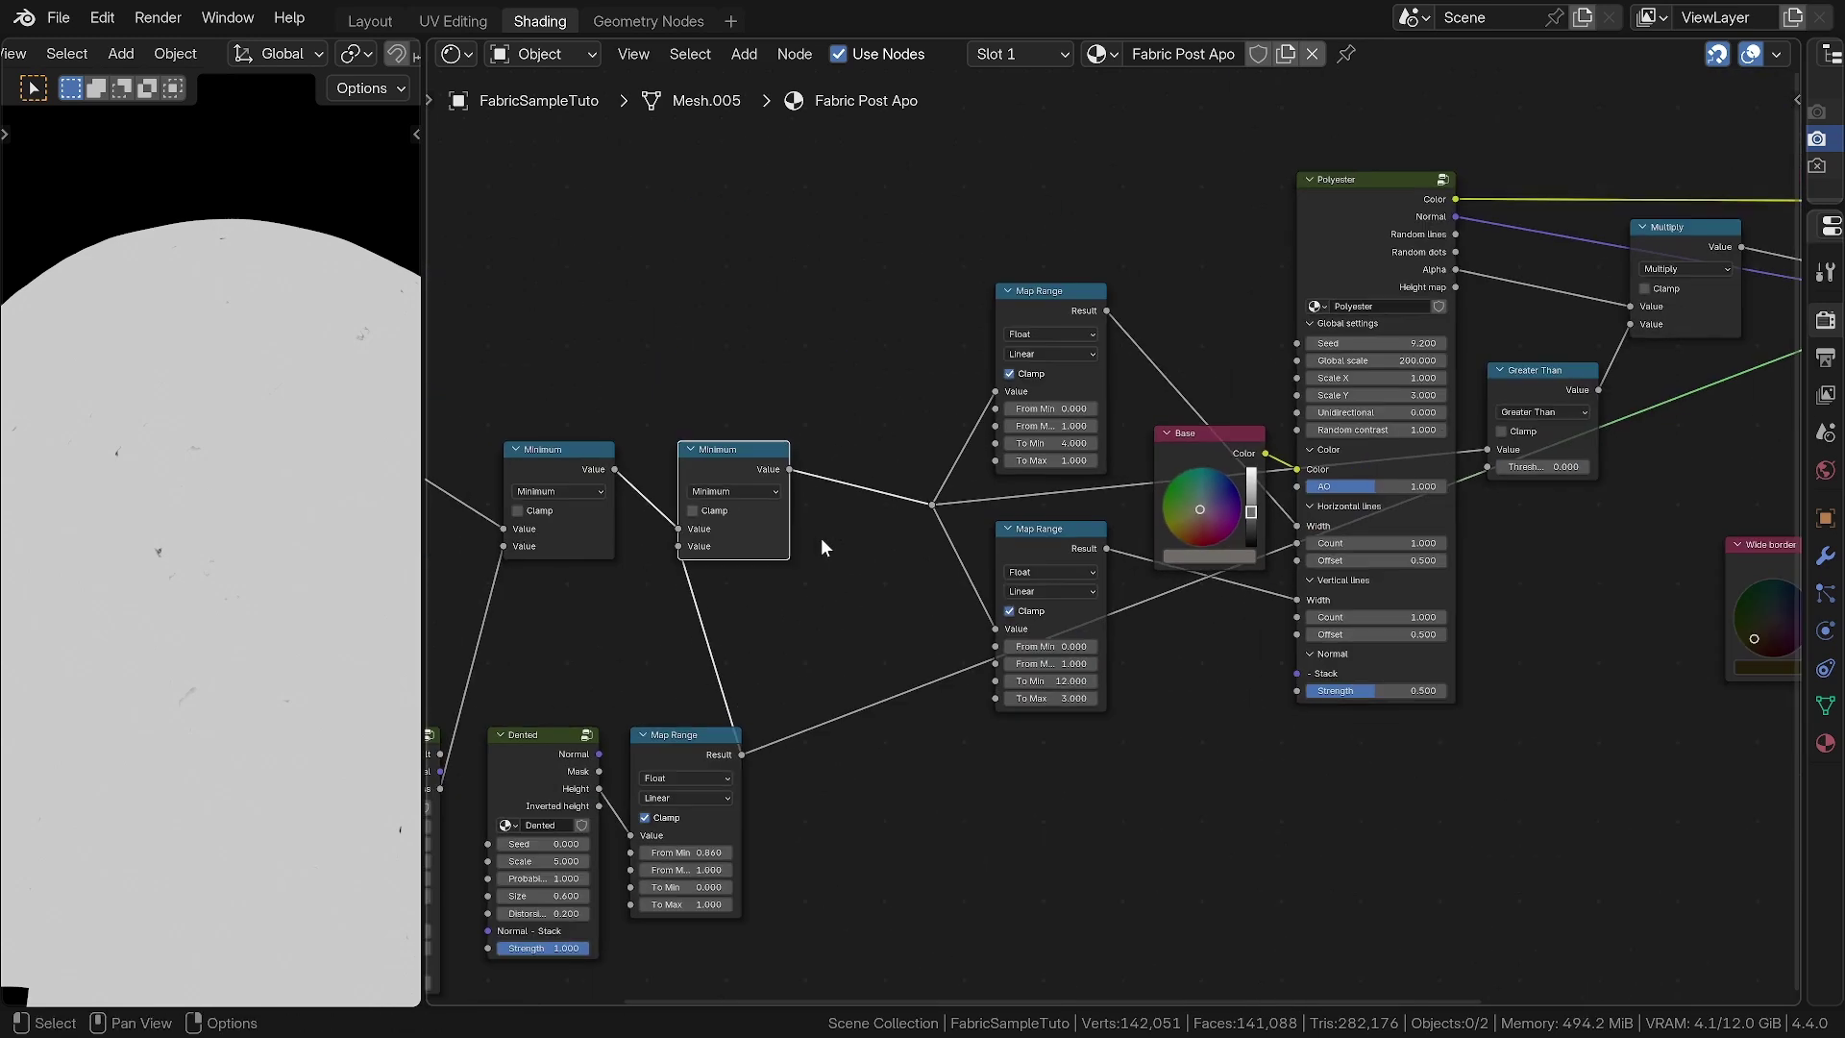
scroll(822, 547, "down", 1)
middle_click_drag(1288, 546, 816, 543)
left_click(1355, 200, "ctrl+shift")
Set the Dented node's Scale to 2, Size to 1 and Probability to 0.3
middle_click_drag(645, 484, 1492, 378)
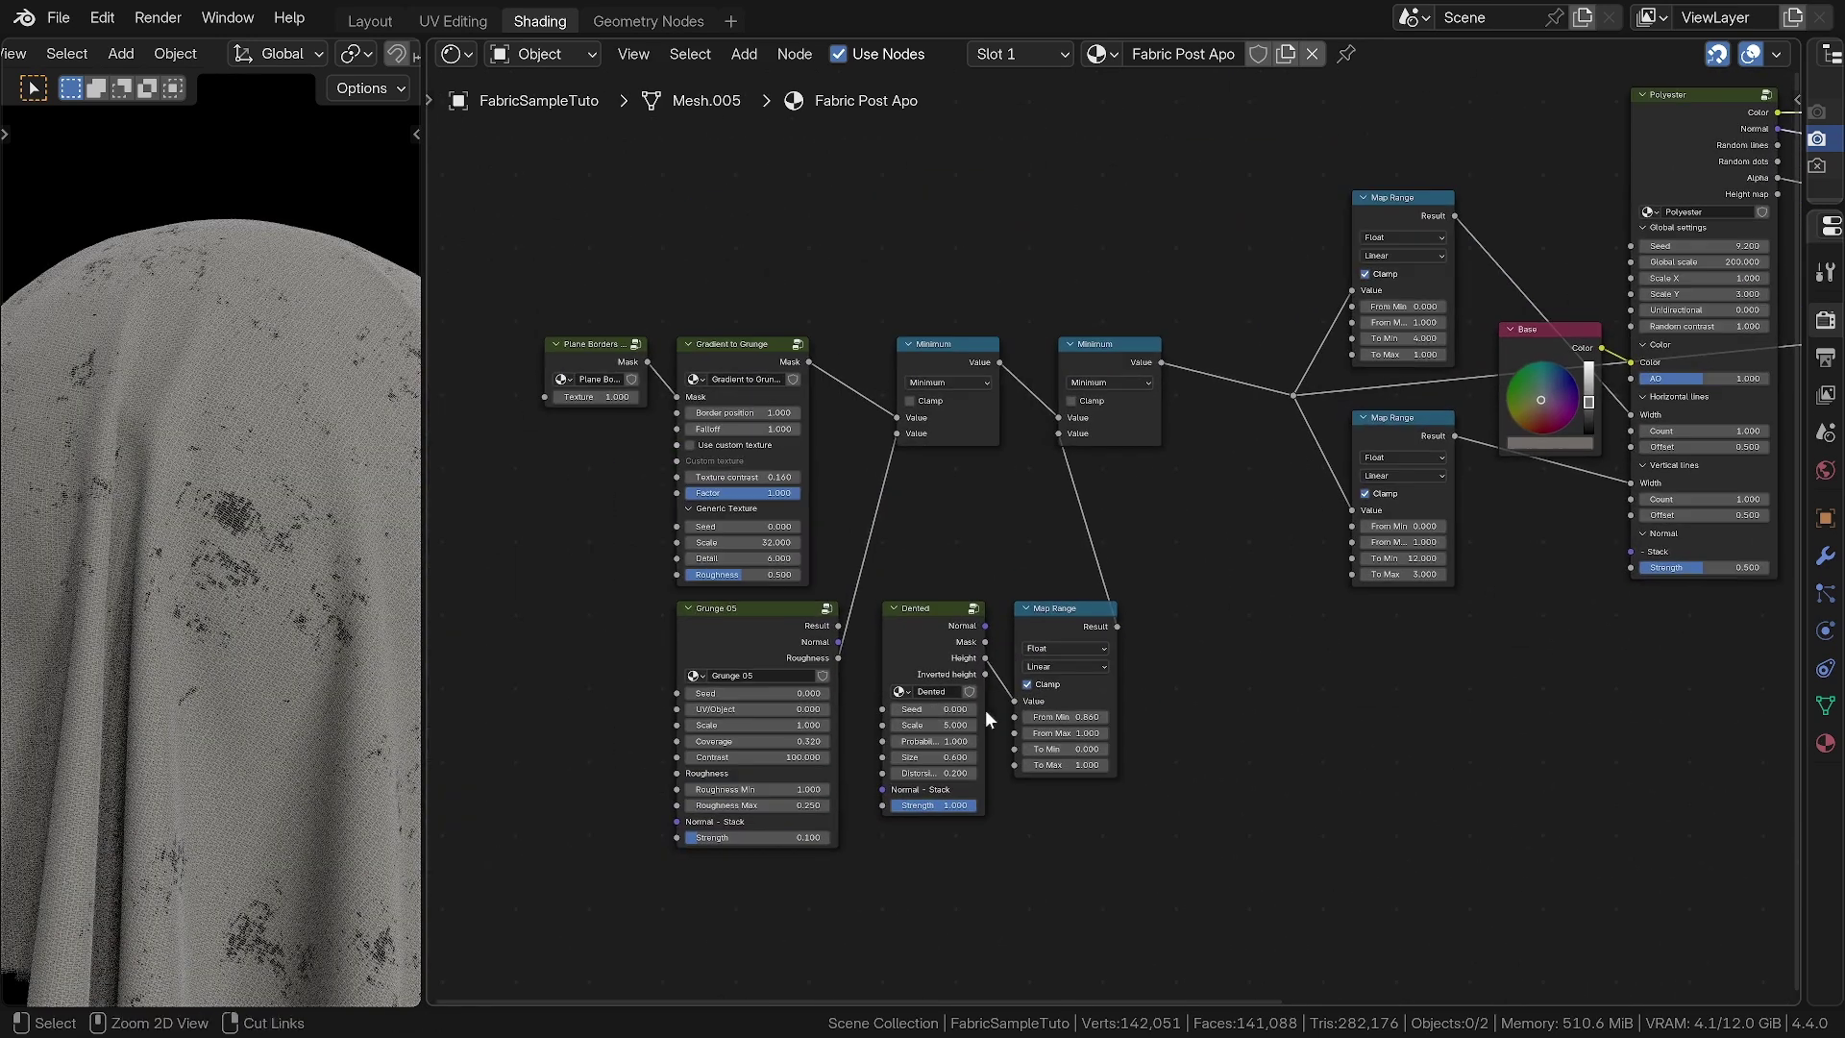
scroll(944, 754, "up", 5)
left_click(891, 659)
type("2")
key("Return")
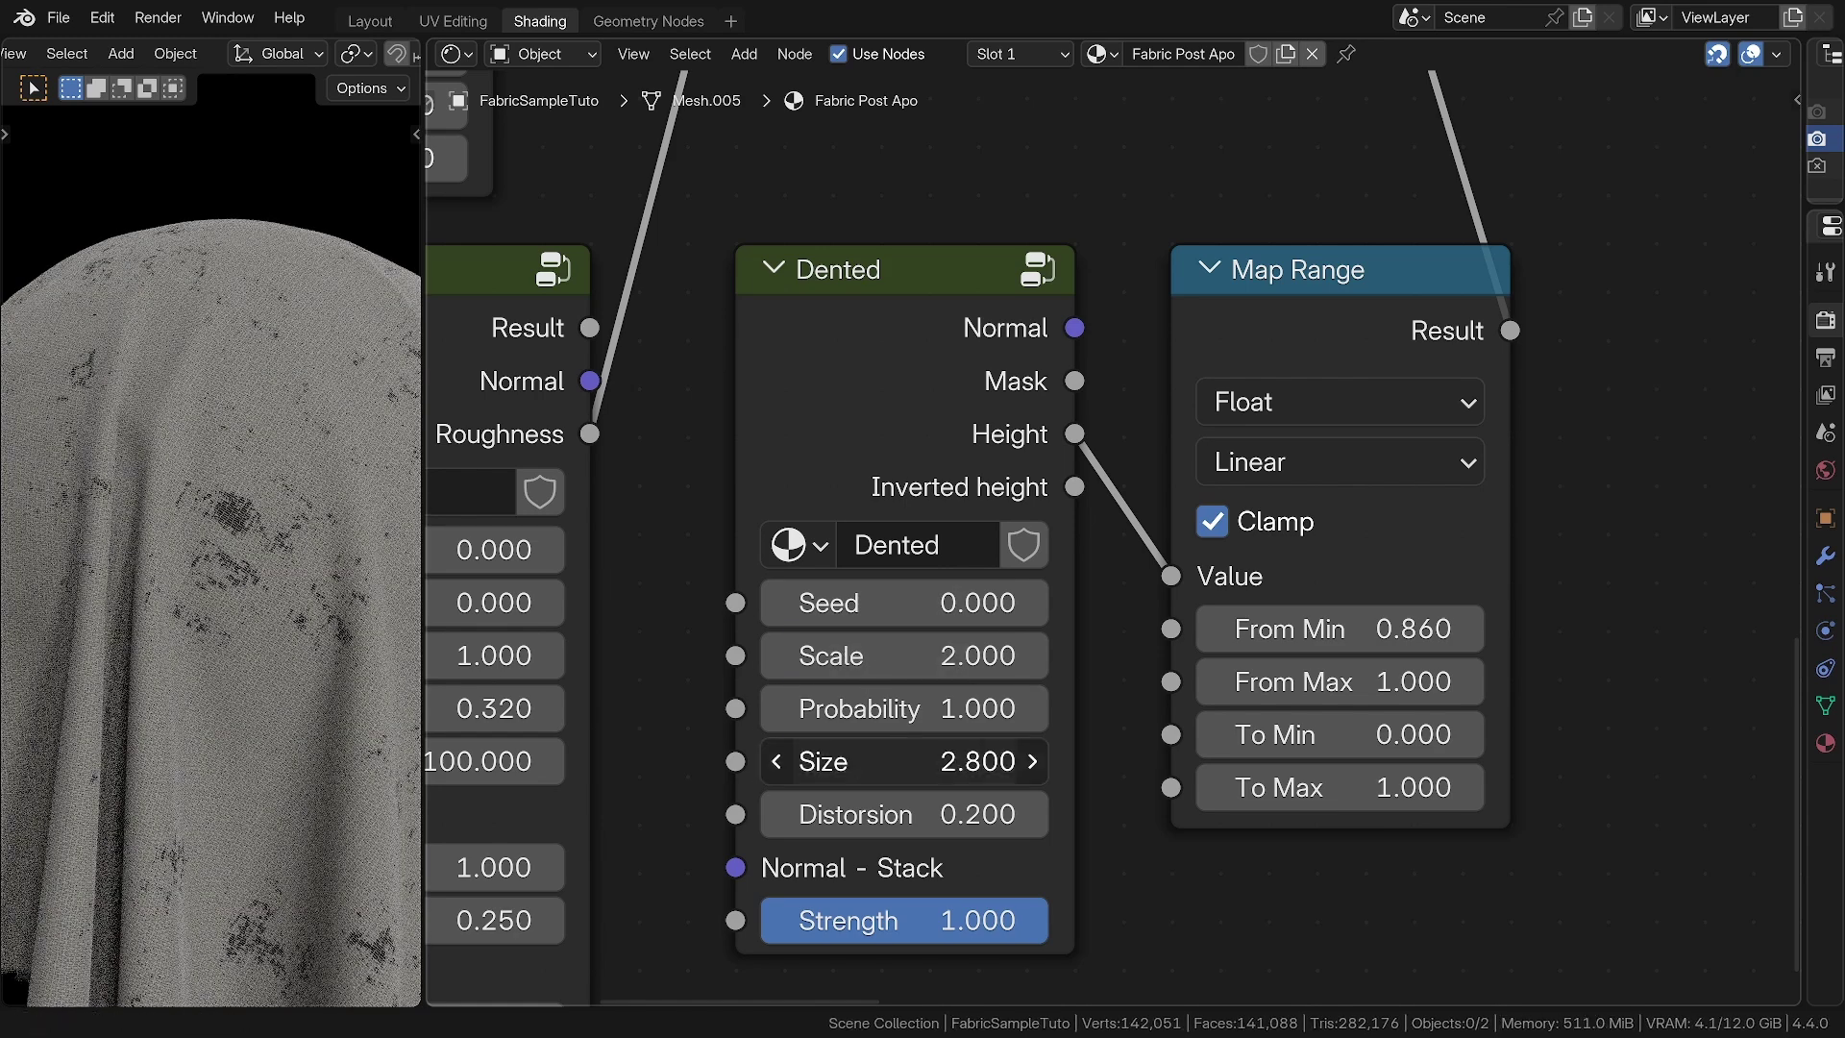
left_click(891, 761)
type("1")
key("Return")
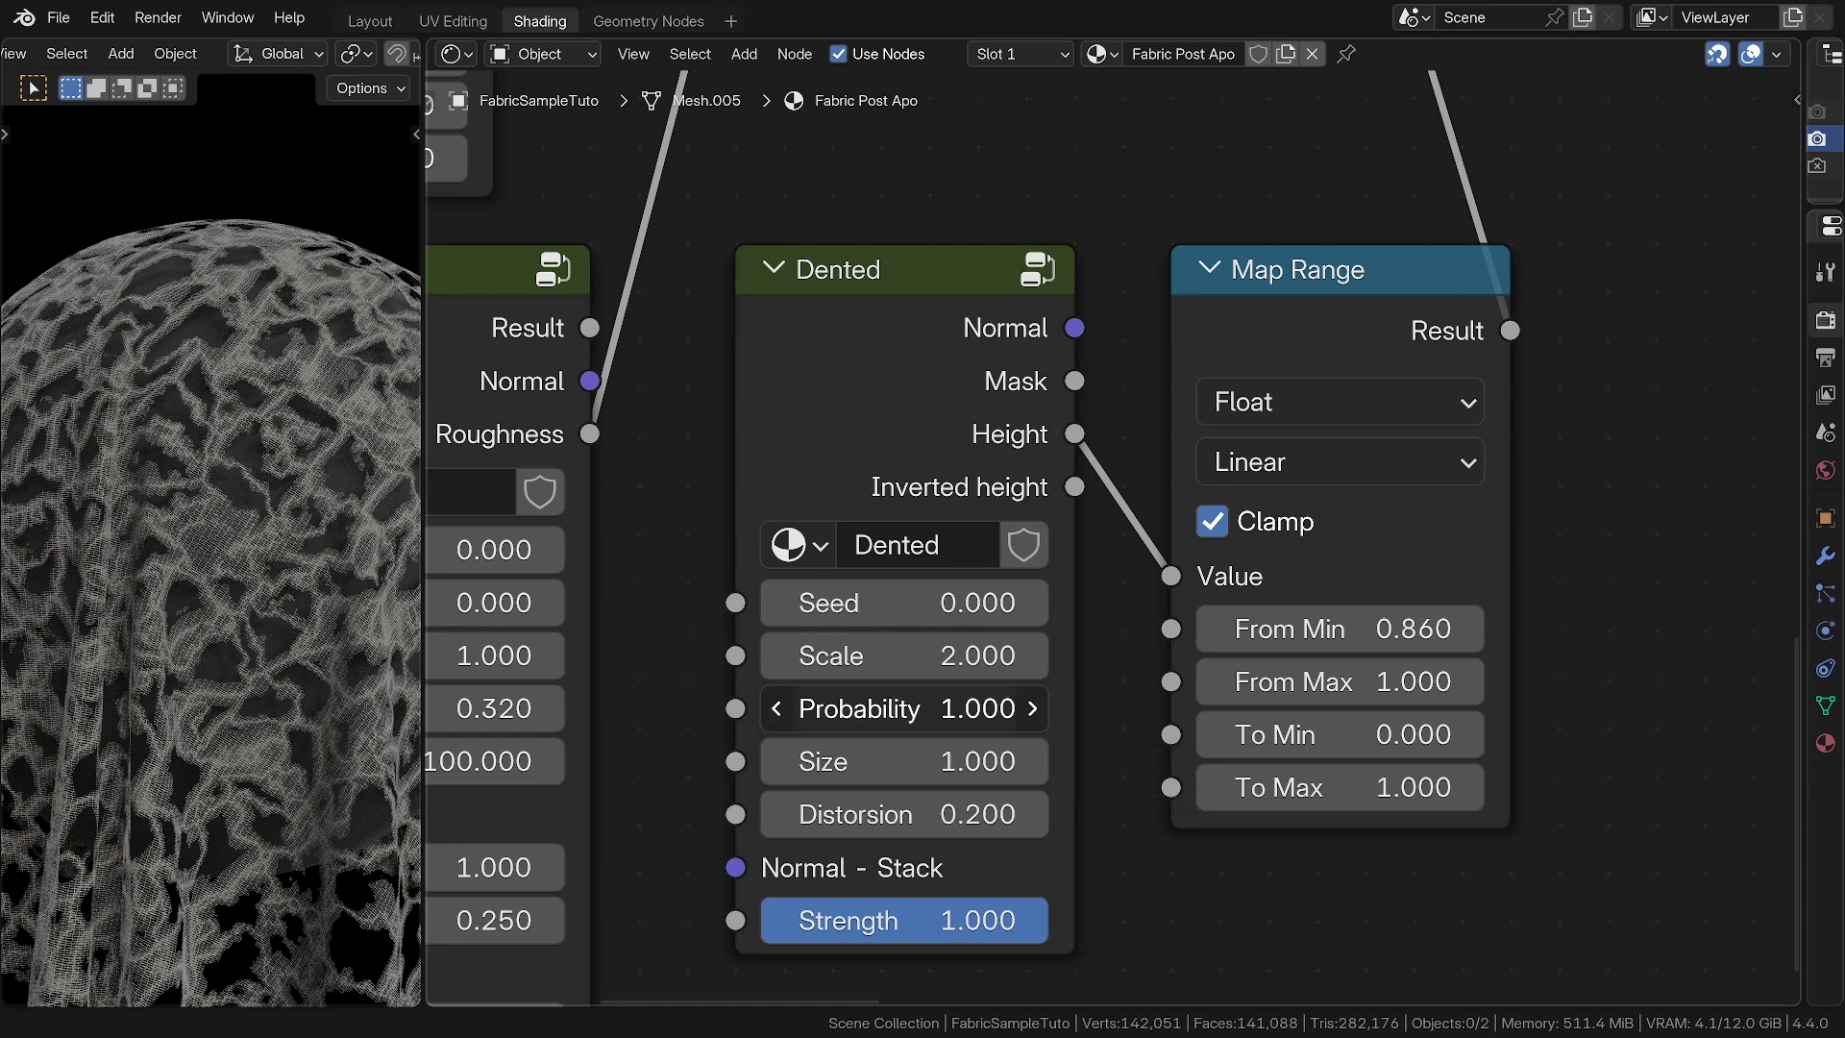
left_click_drag(903, 708, 676, 708)
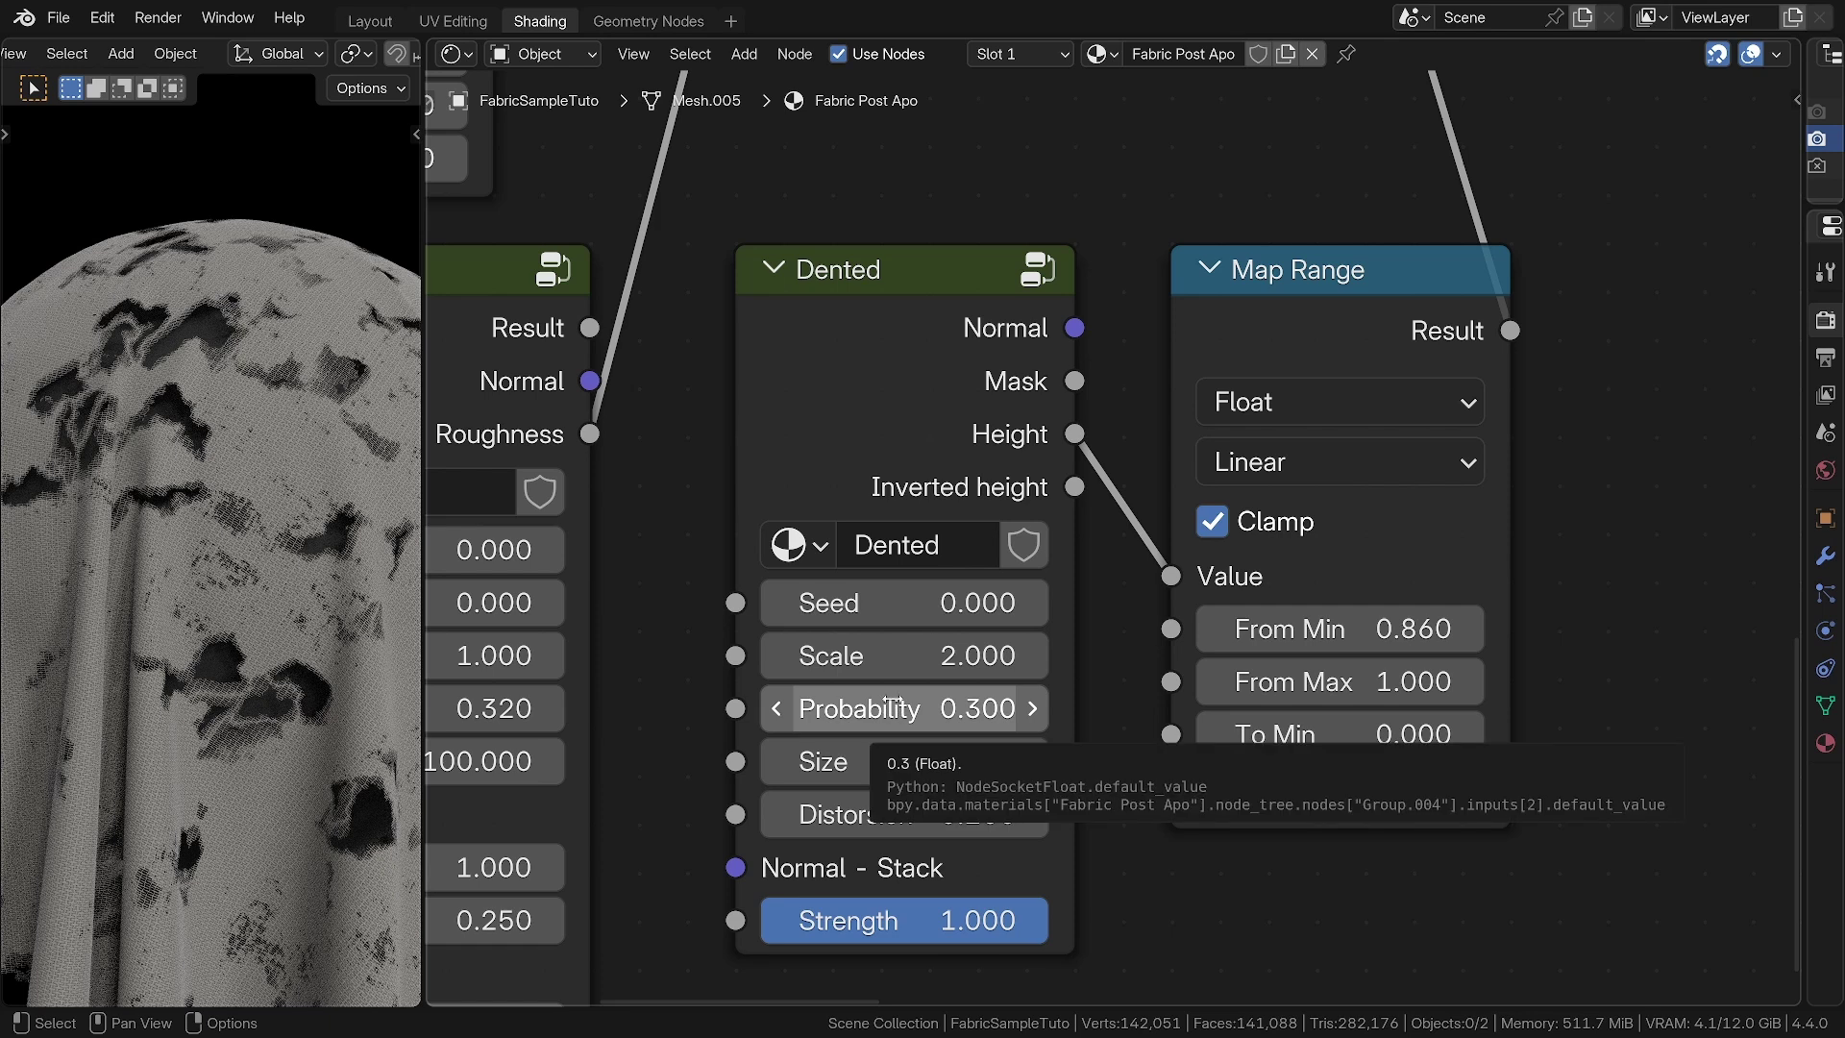
Refine the Dented holes with Scale 8, Seed 4.3, Distorsion 0.05 and Probability 0.05
left_click(893, 655)
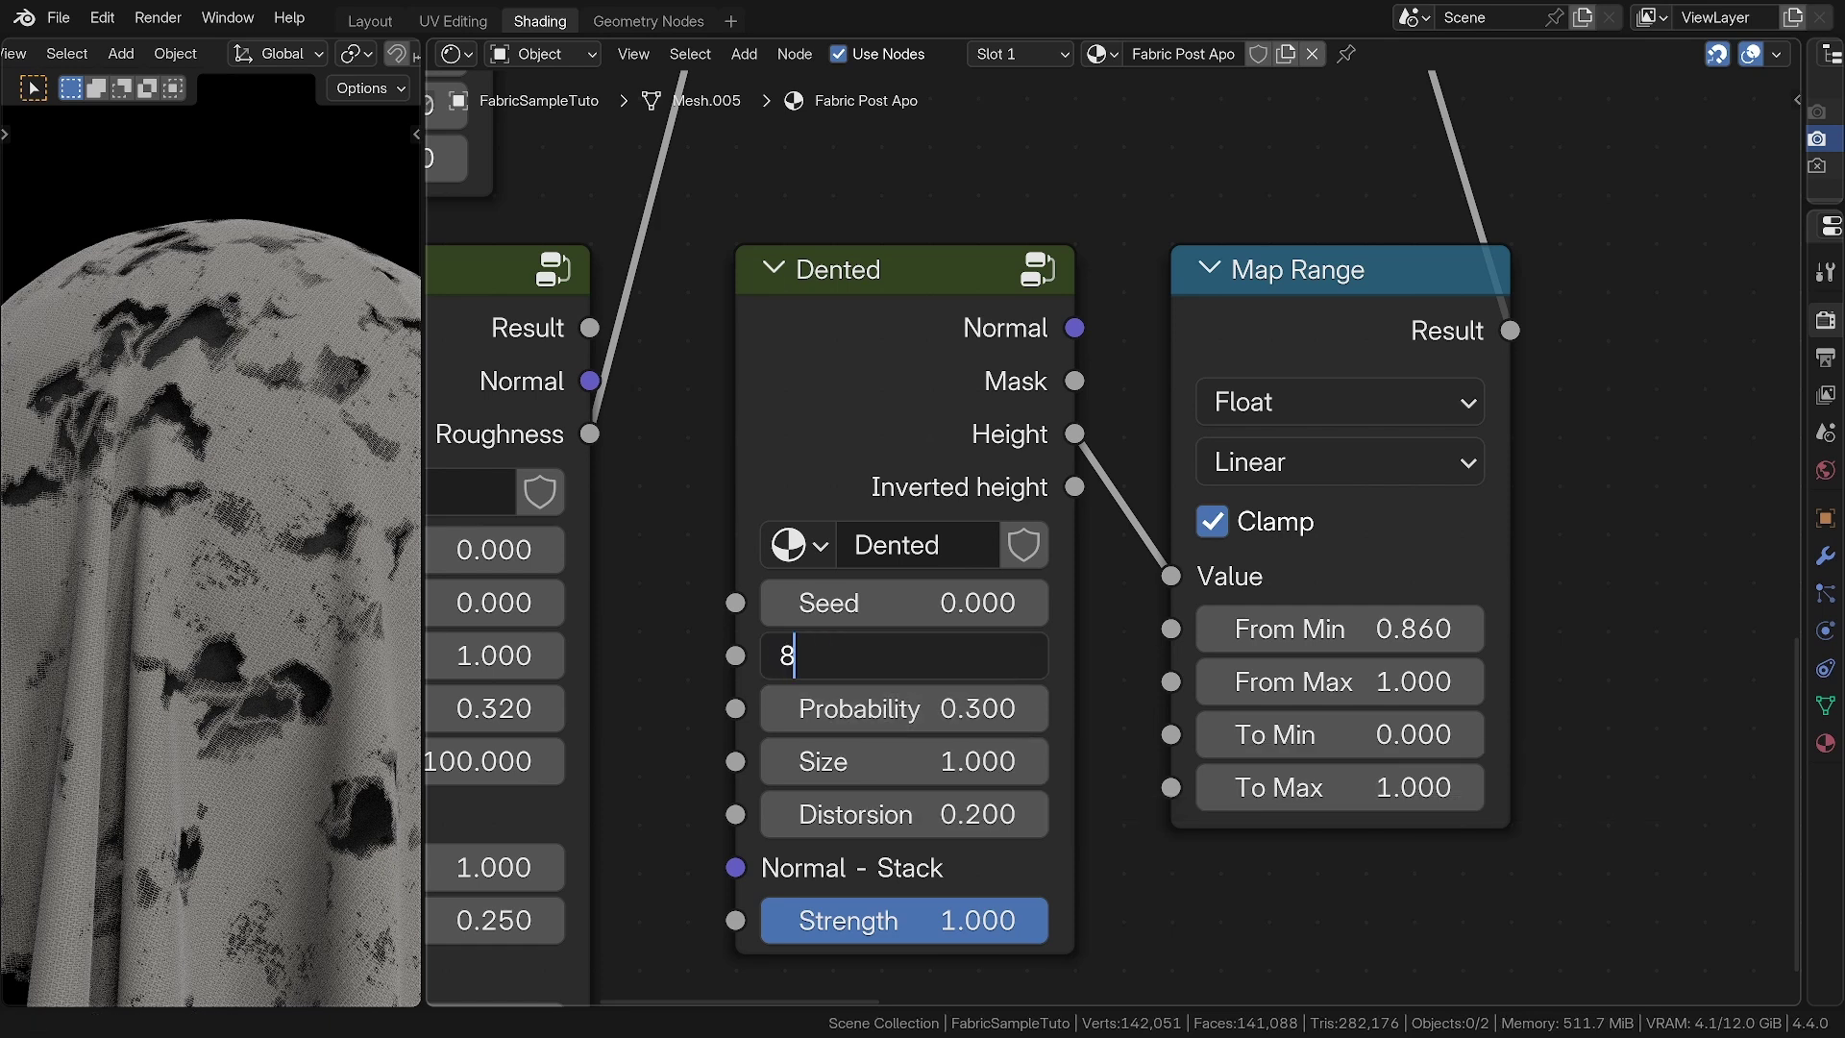
type("8")
key("Return")
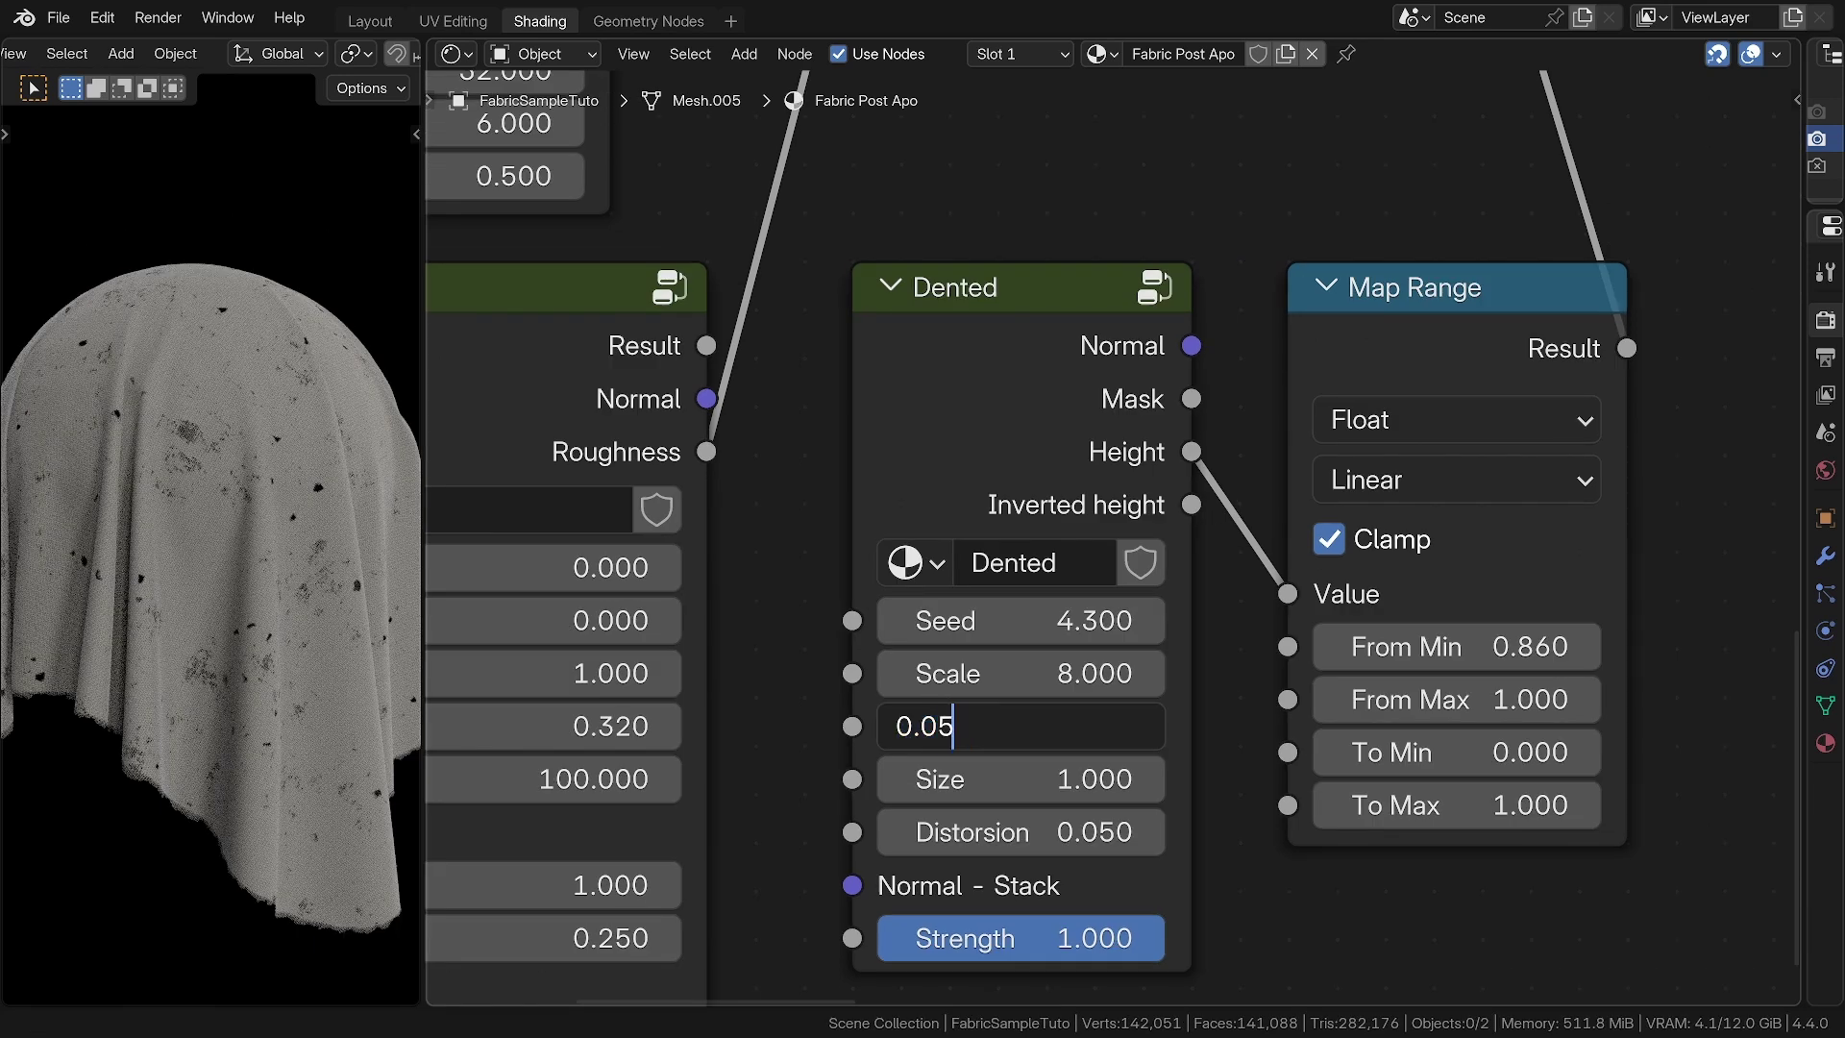
key("Return")
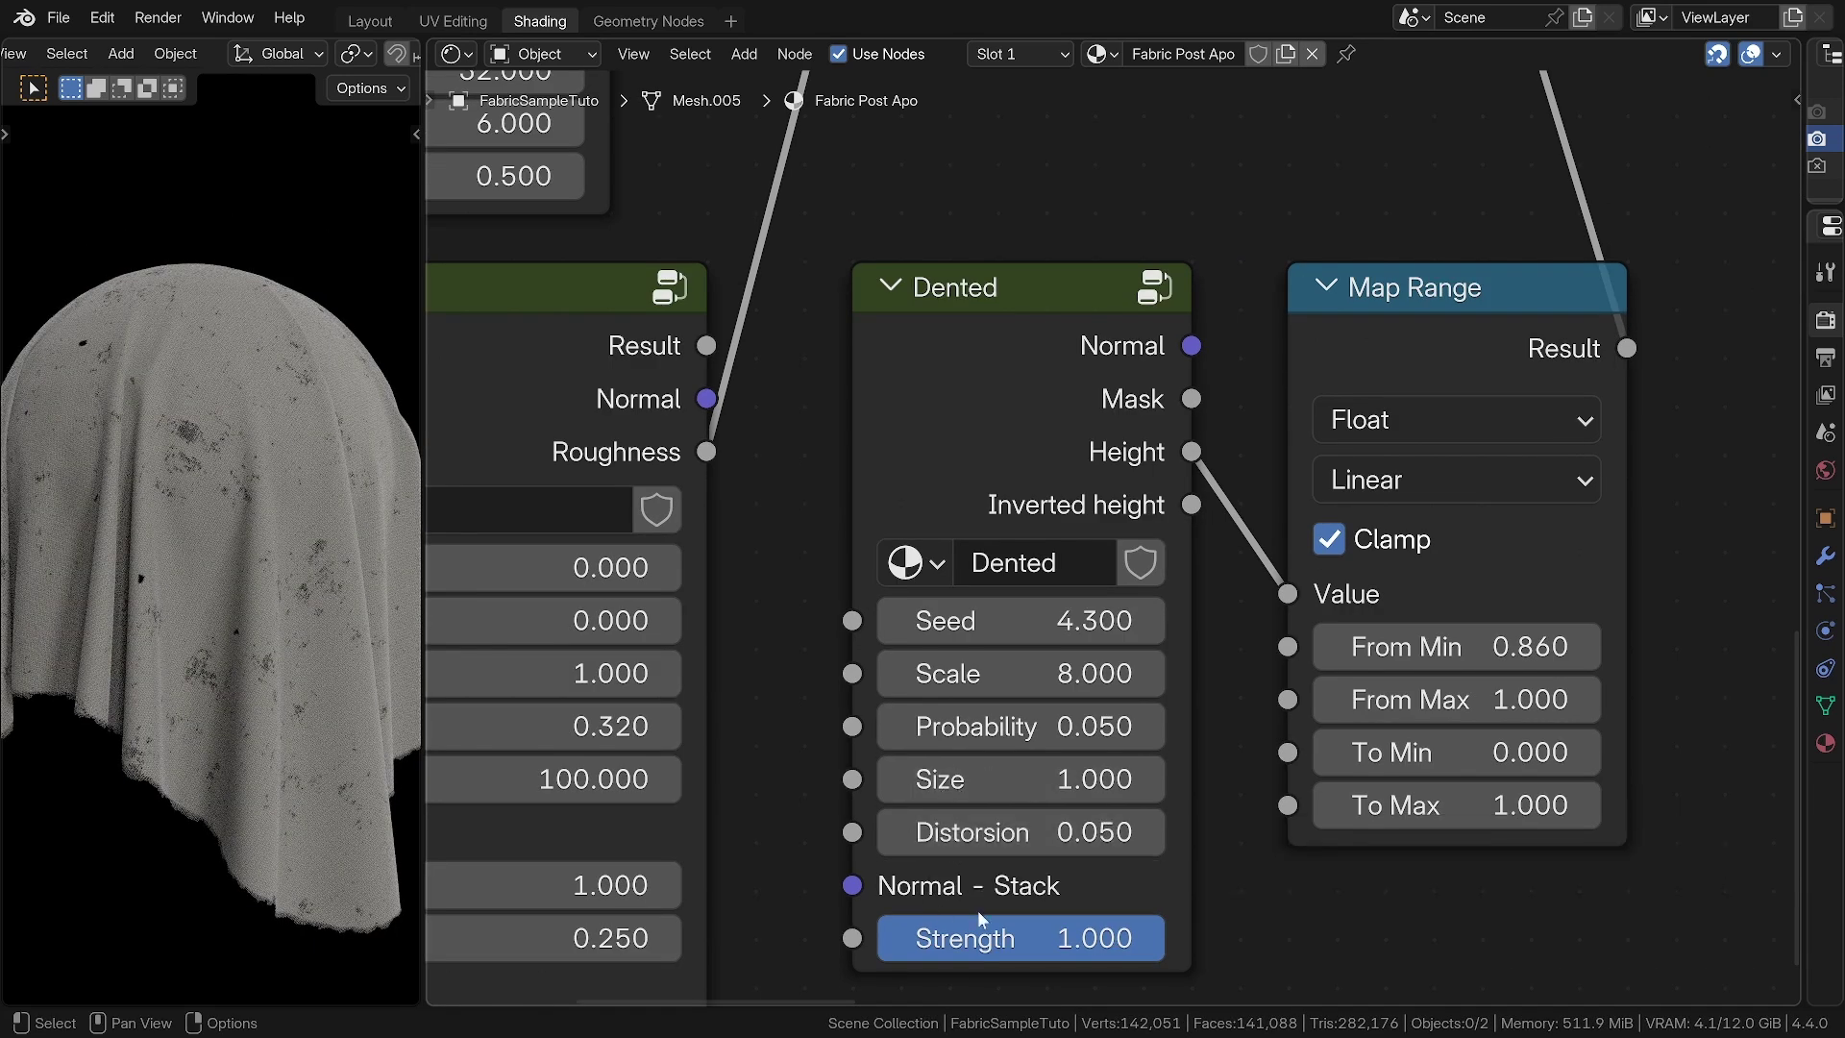
Move the Principled BSDF and Material Output farther from the Polyester node, and place the Multiply node beside Greater Than
scroll(844, 633, "down", 4)
scroll(169, 569, "up", 5)
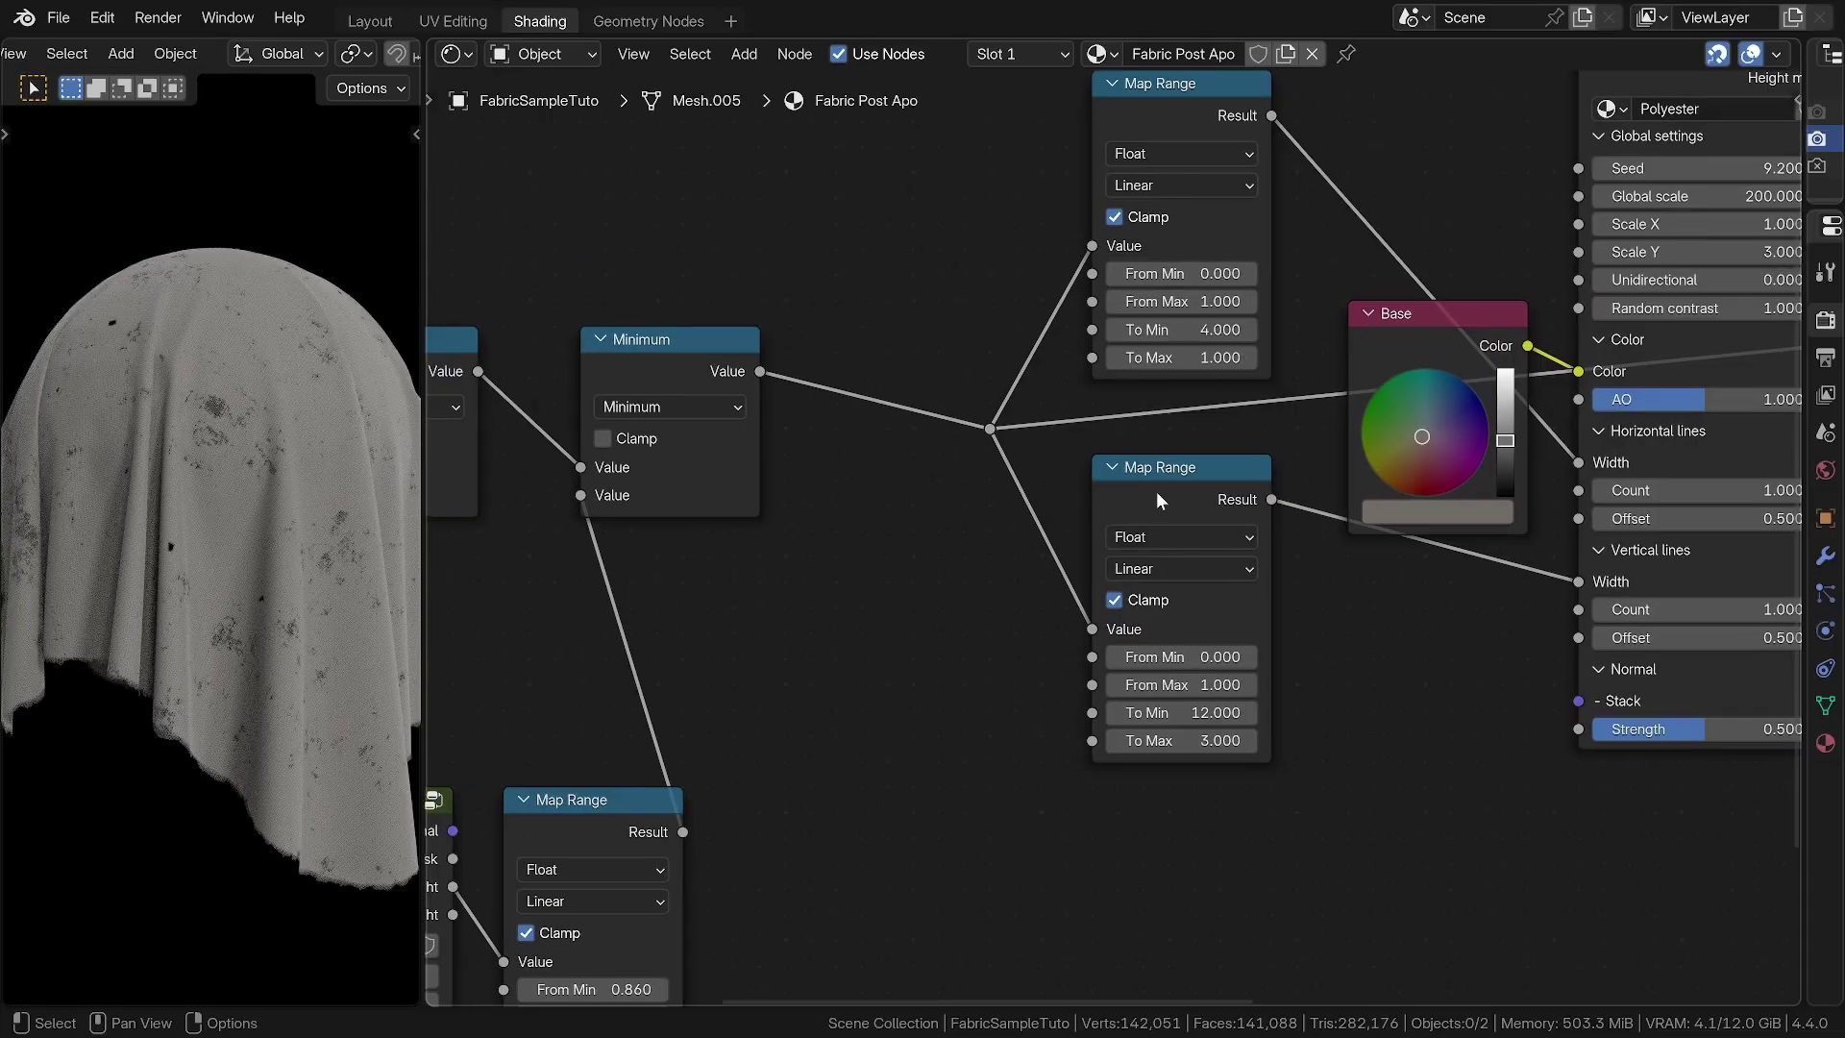
middle_click_drag(1158, 501, 550, 617)
middle_click_drag(1102, 393, 447, 619)
scroll(597, 538, "down", 3)
left_click_drag(990, 236, 1435, 465)
left_click_drag(975, 365, 1713, 360)
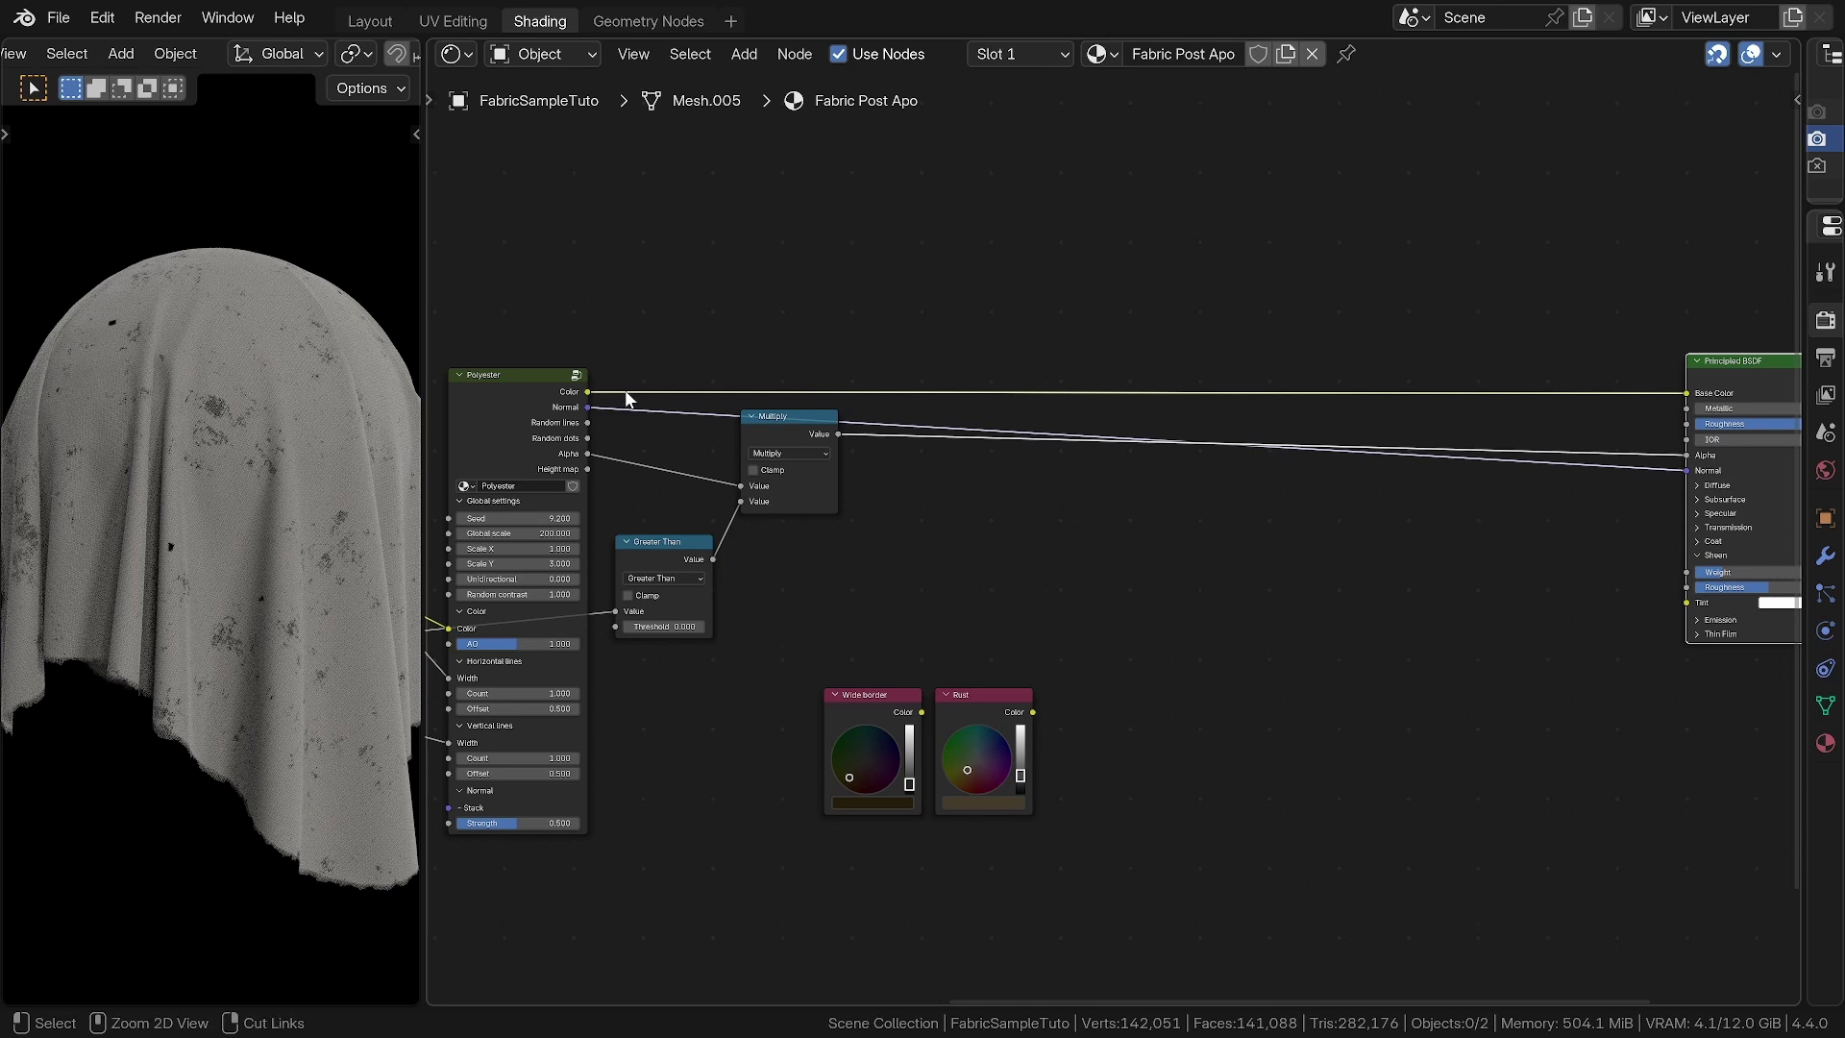
left_click_drag(771, 423, 750, 553)
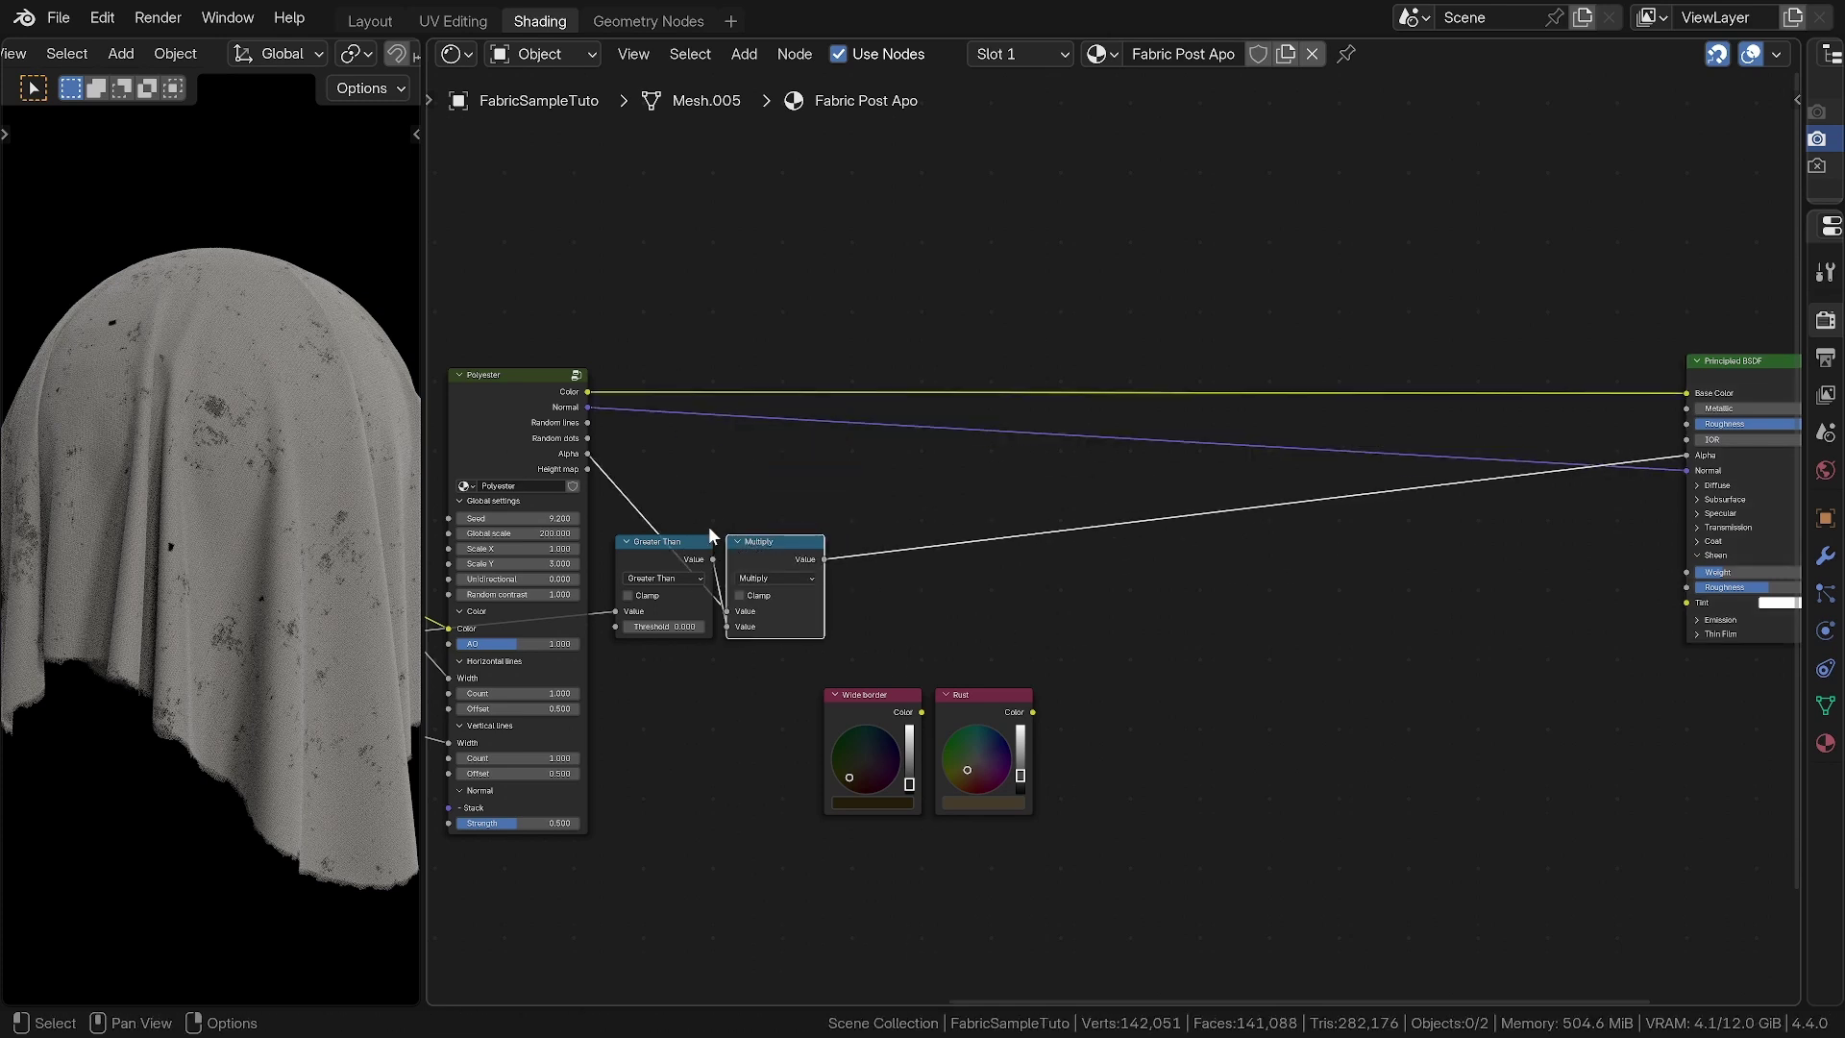
Insert two Hue/Saturation/Value nodes in series between the Polyester Color output and the Principled BSDF Base Color
middle_click_drag(620, 411, 597, 170, "ctrl")
middle_click_drag(642, 306, 831, 326)
left_click(974, 303)
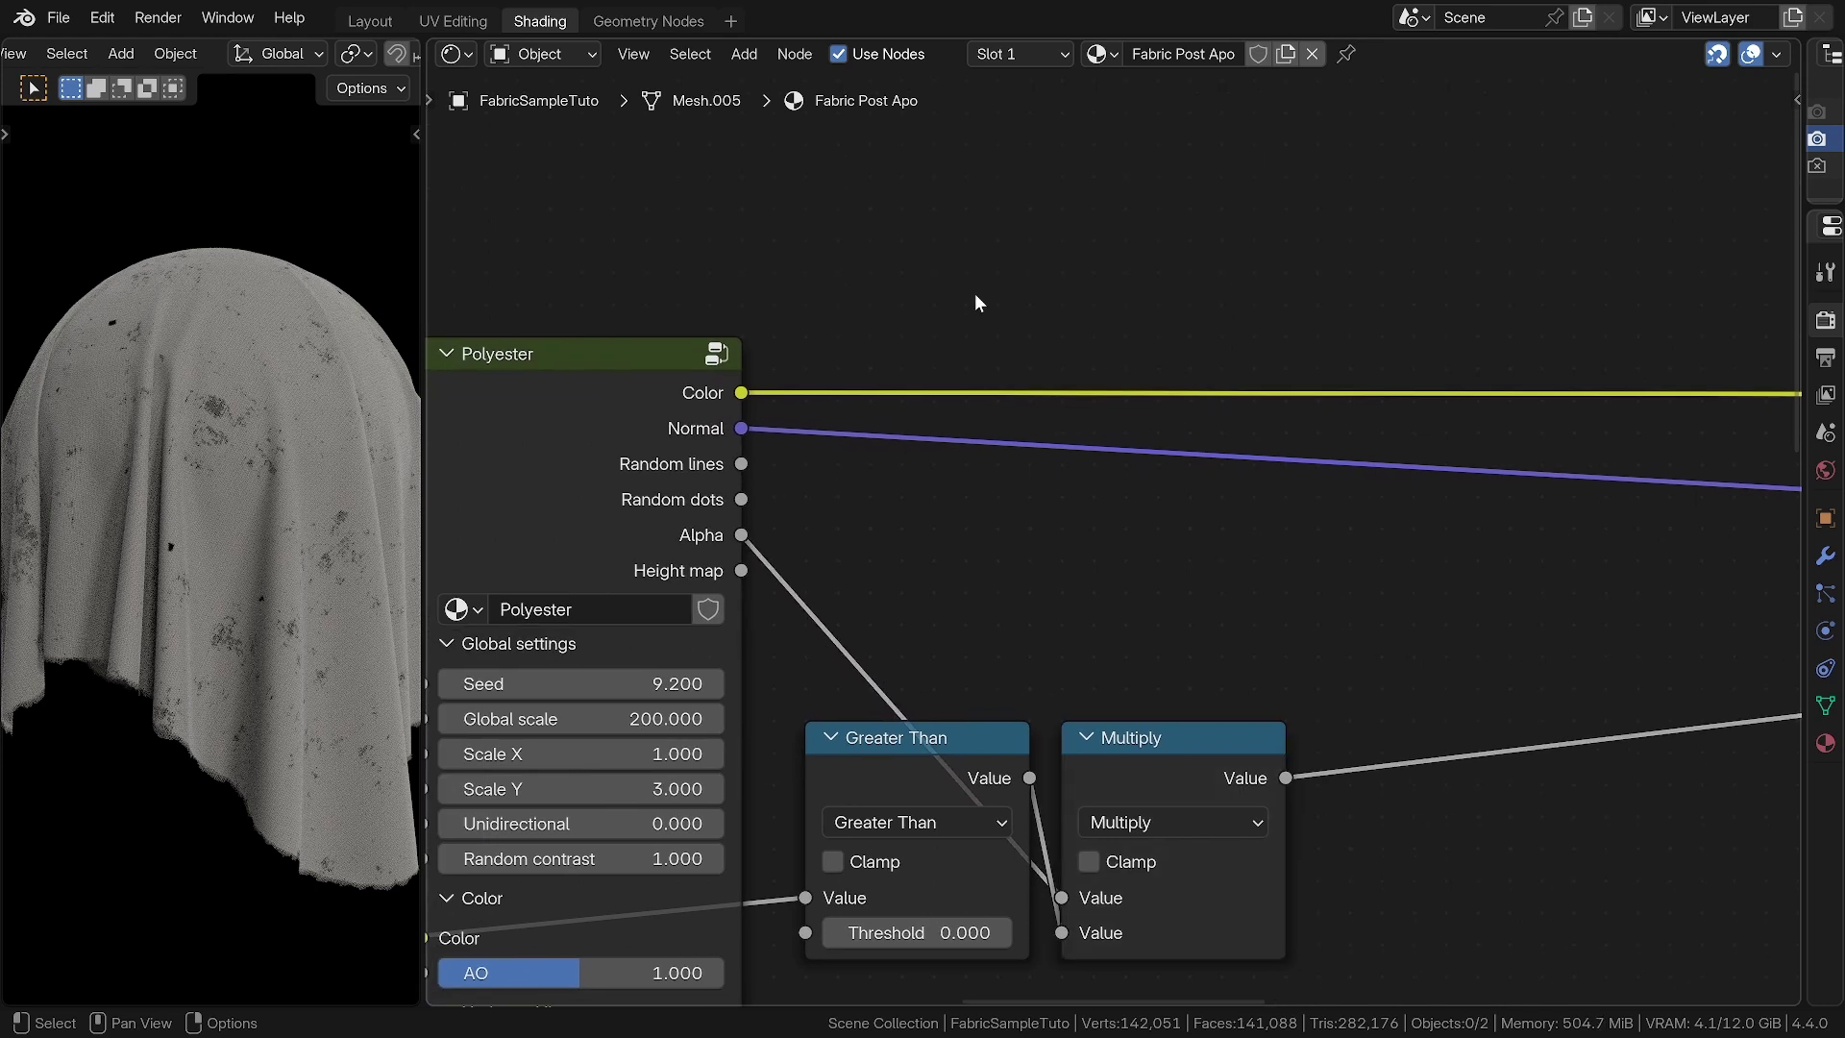
key("shift+a")
type("hu")
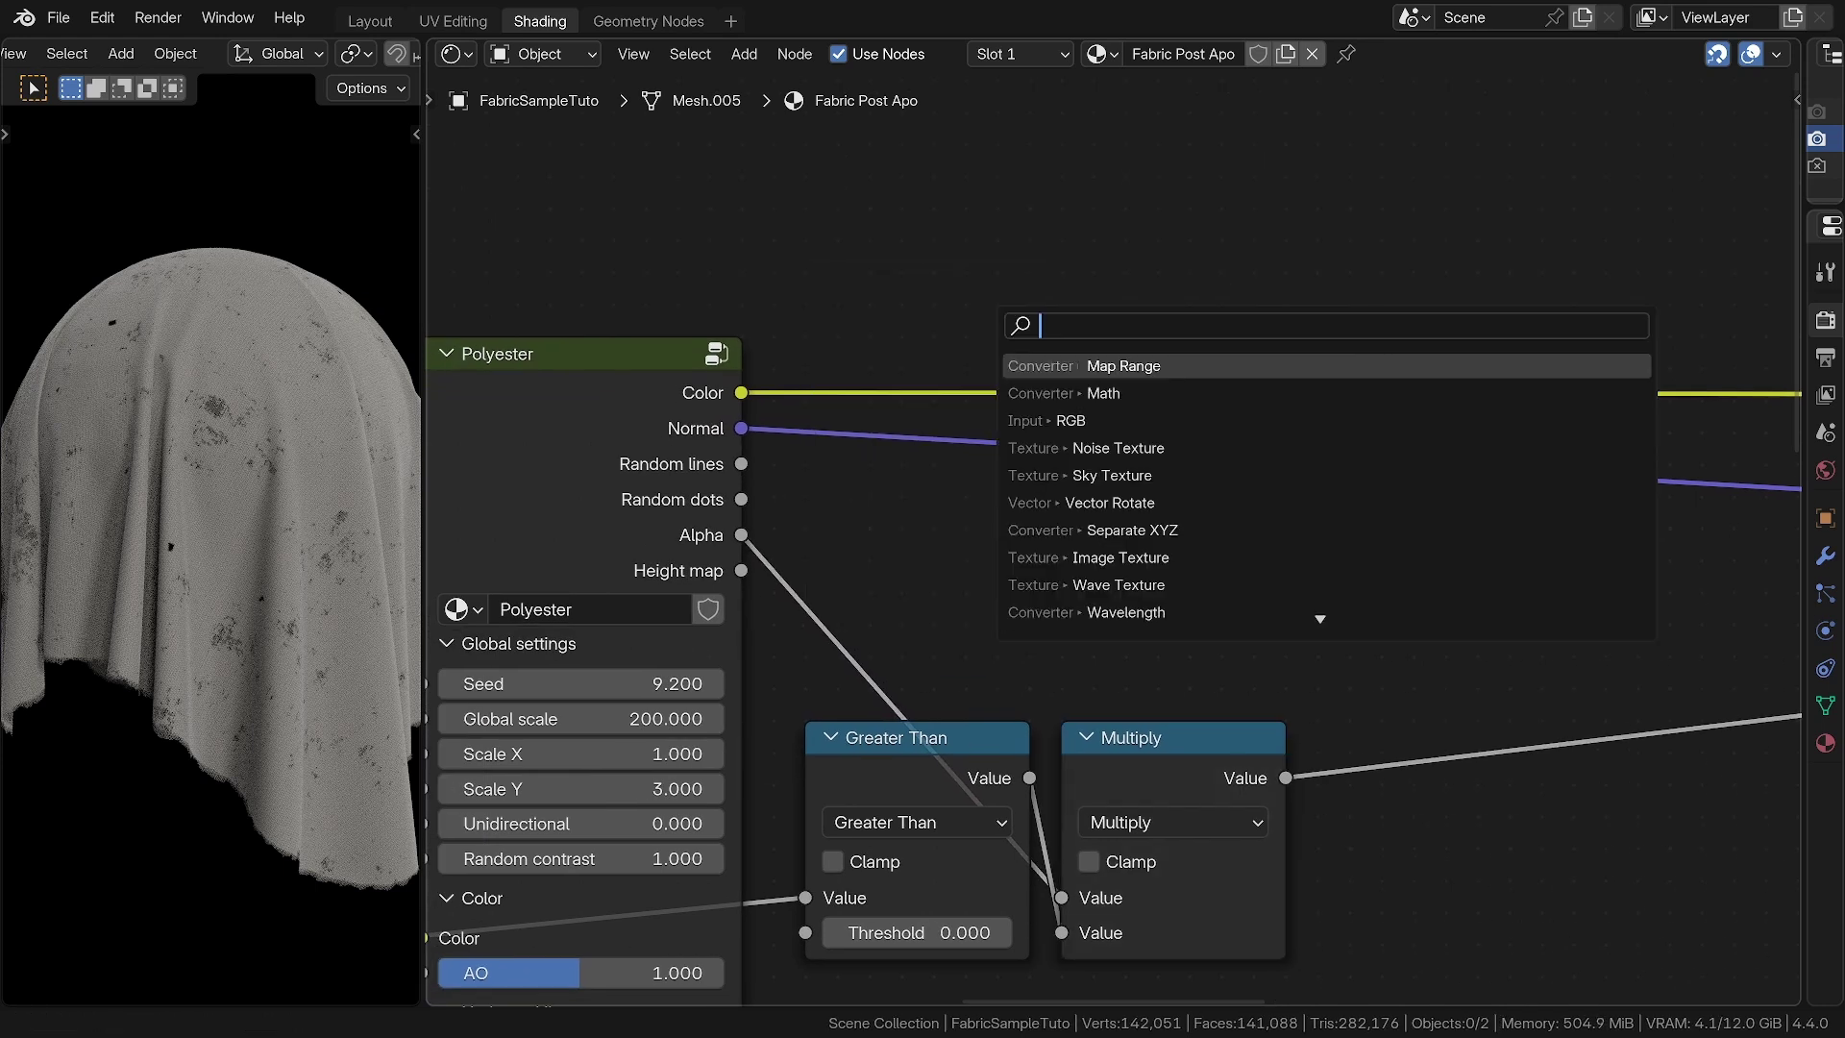
key("Return")
left_click(989, 356)
key("shift+d")
left_click(1326, 357)
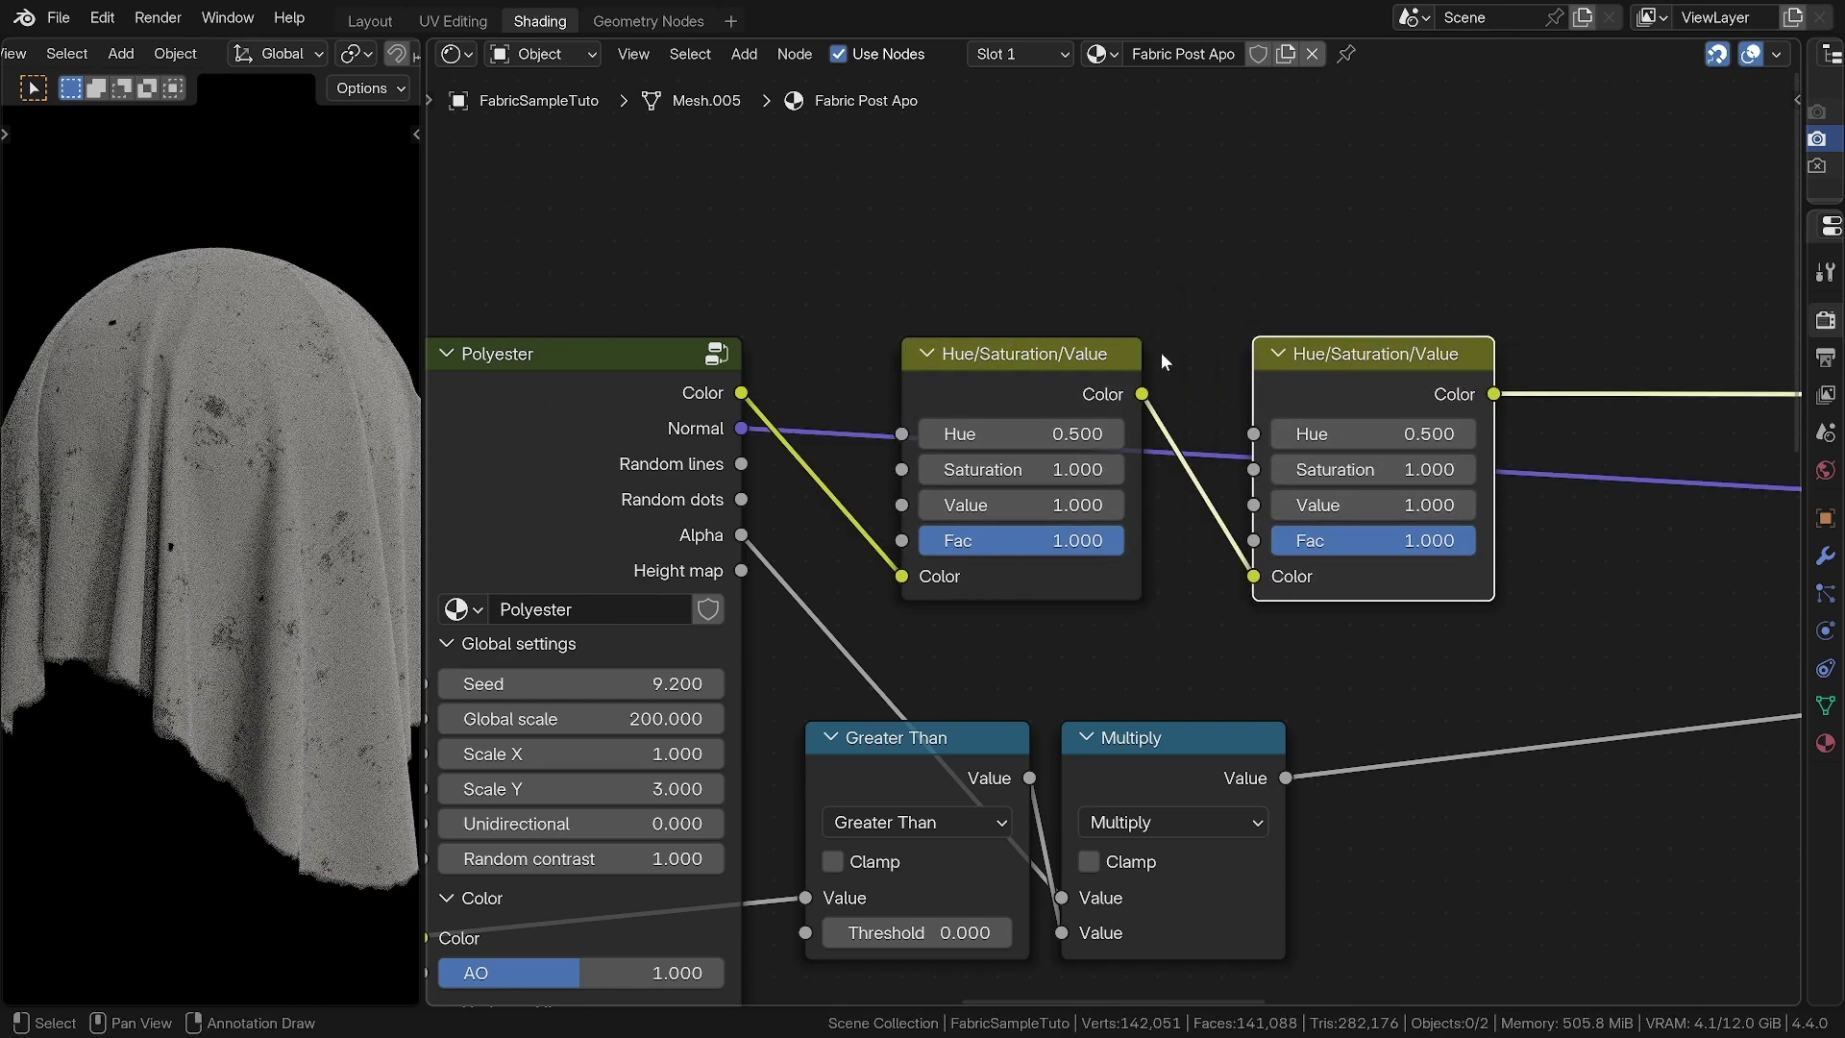
Set the first Hue/Saturation/Value node's Value to 2 to brighten the fabric color
left_click(1014, 506)
type("2")
key("Return")
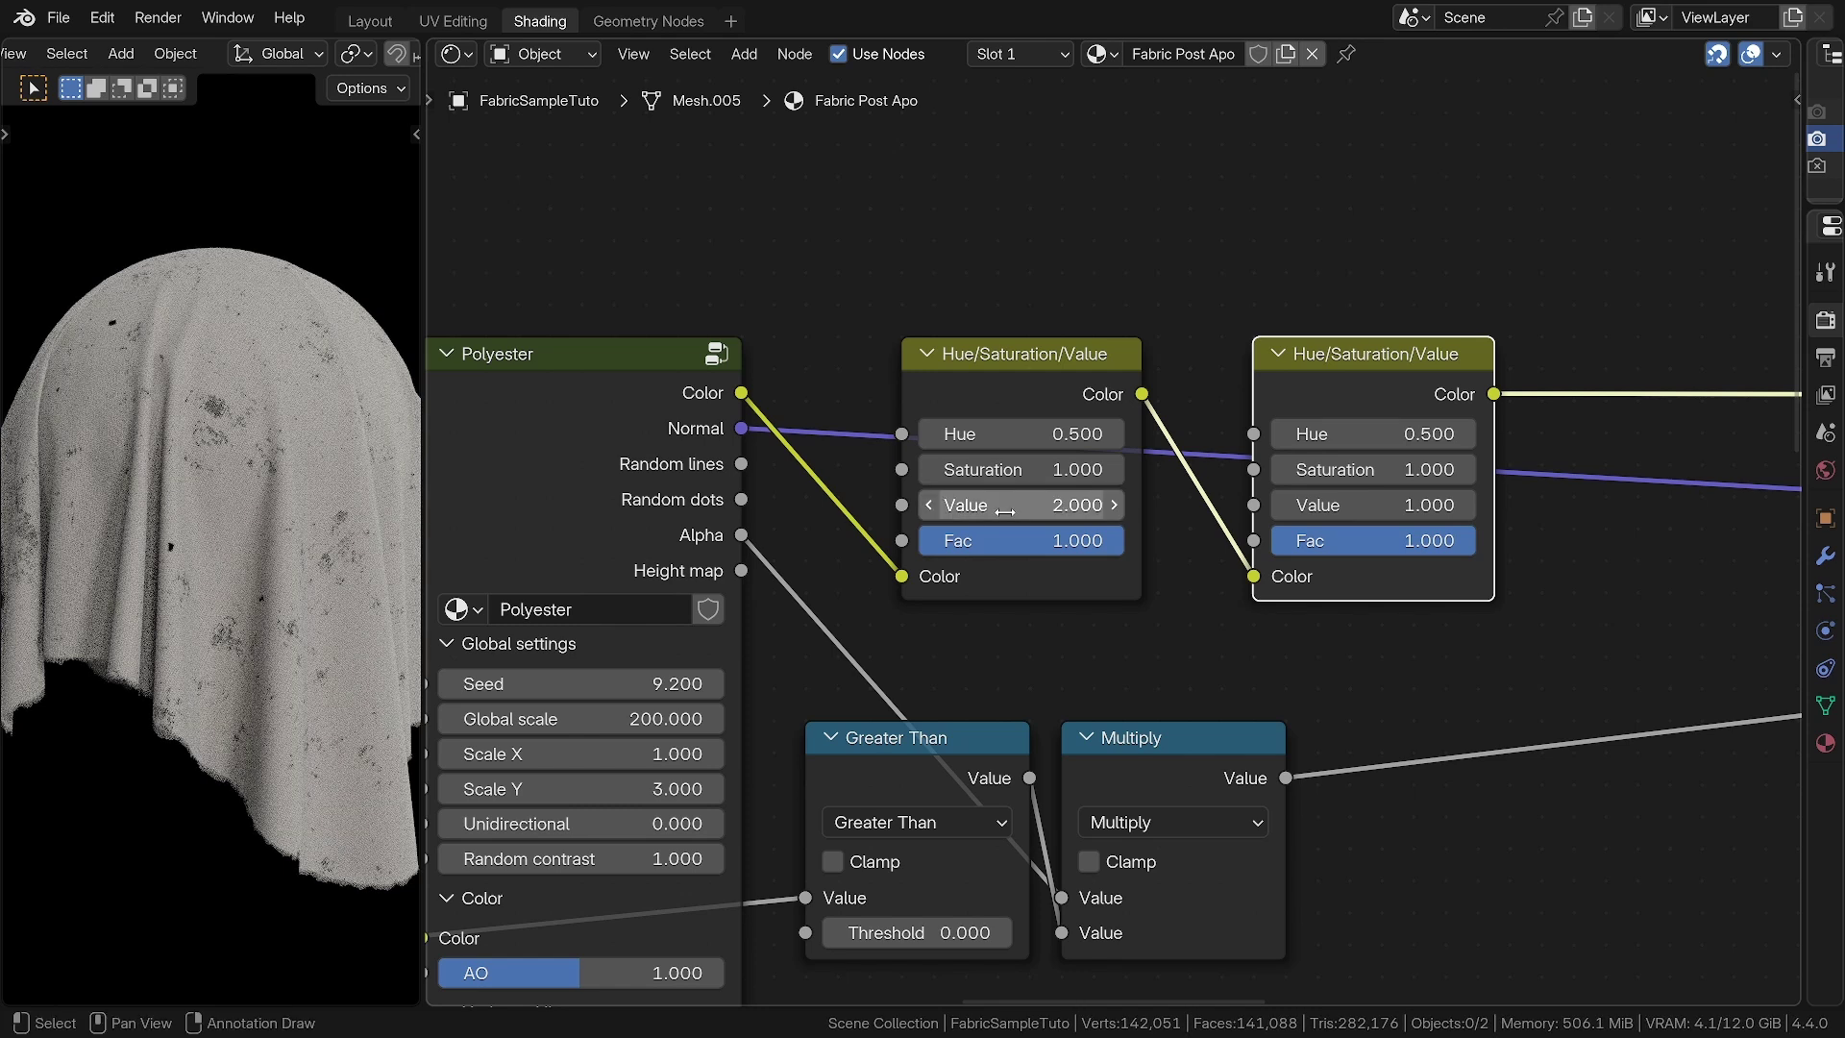
Drive the first Hue/Saturation/Value node's Fac with the Polyester Random lines output, after trying Random dots
left_click_drag(741, 499, 822, 378)
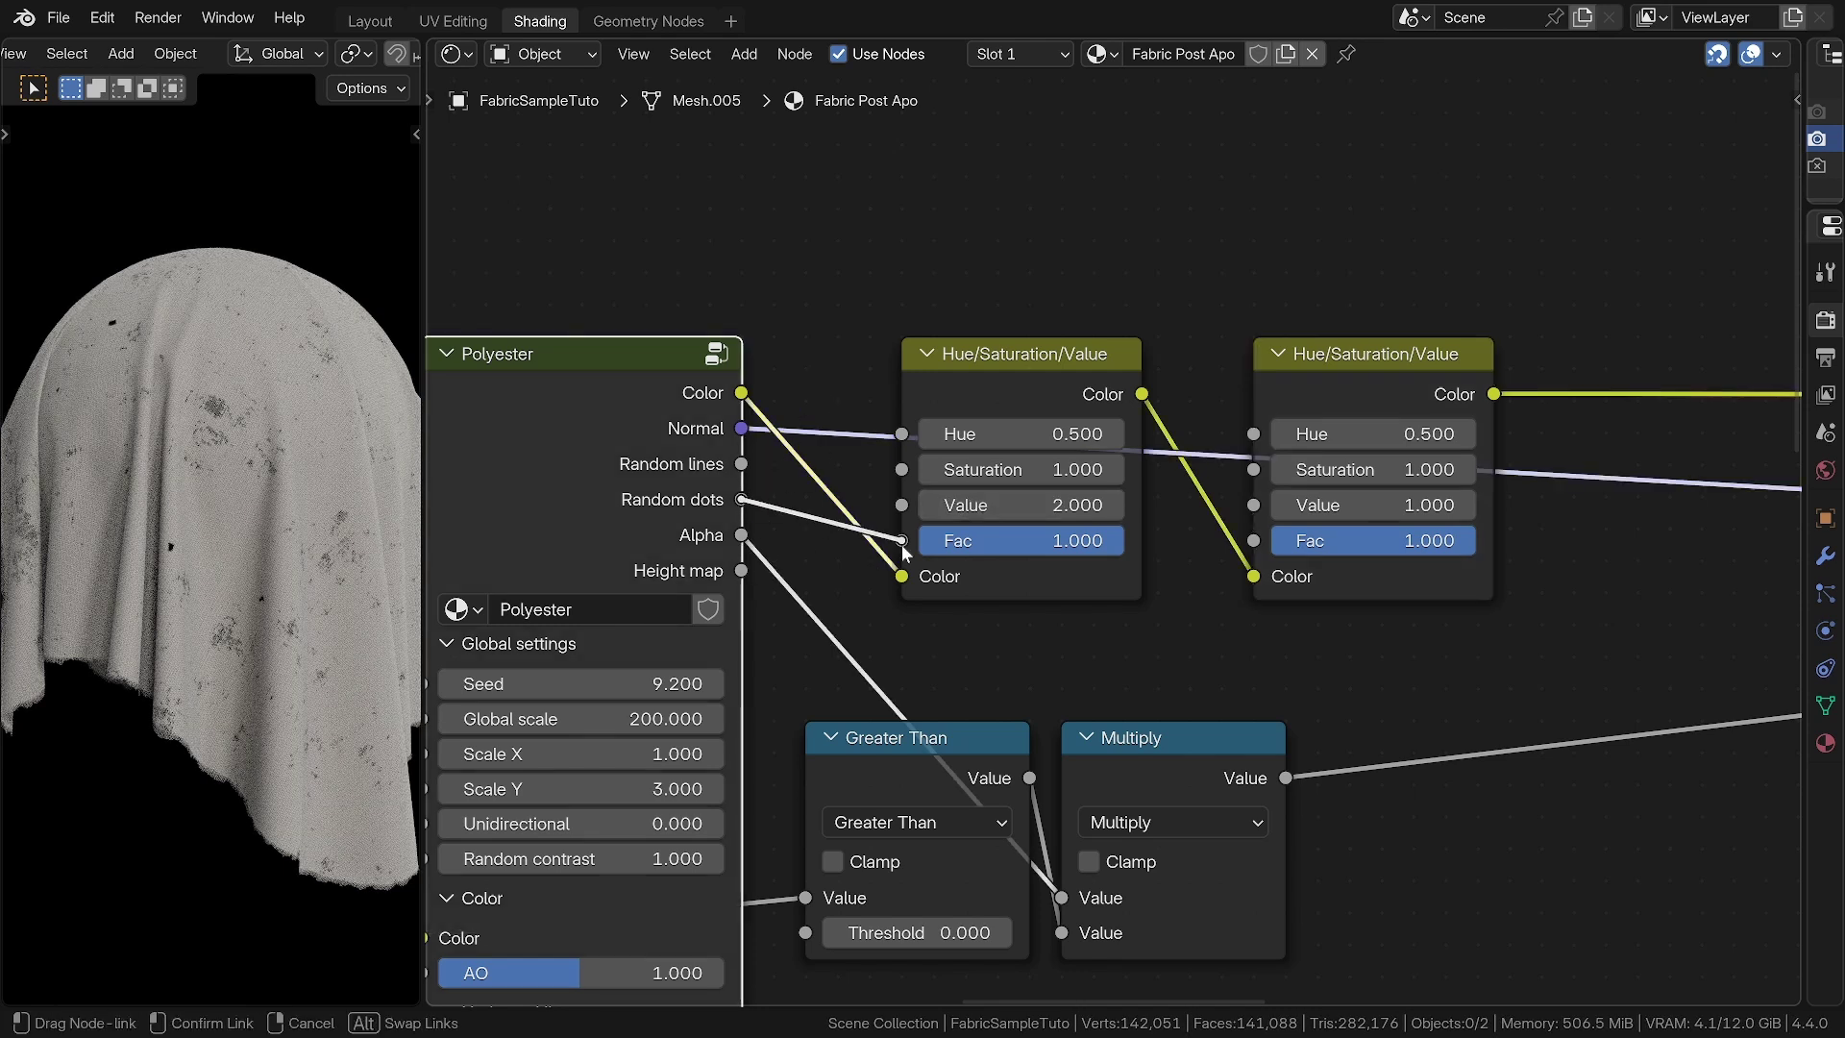
left_click_drag(901, 544, 901, 544)
left_click_drag(742, 464, 901, 546)
scroll(203, 459, "up", 6)
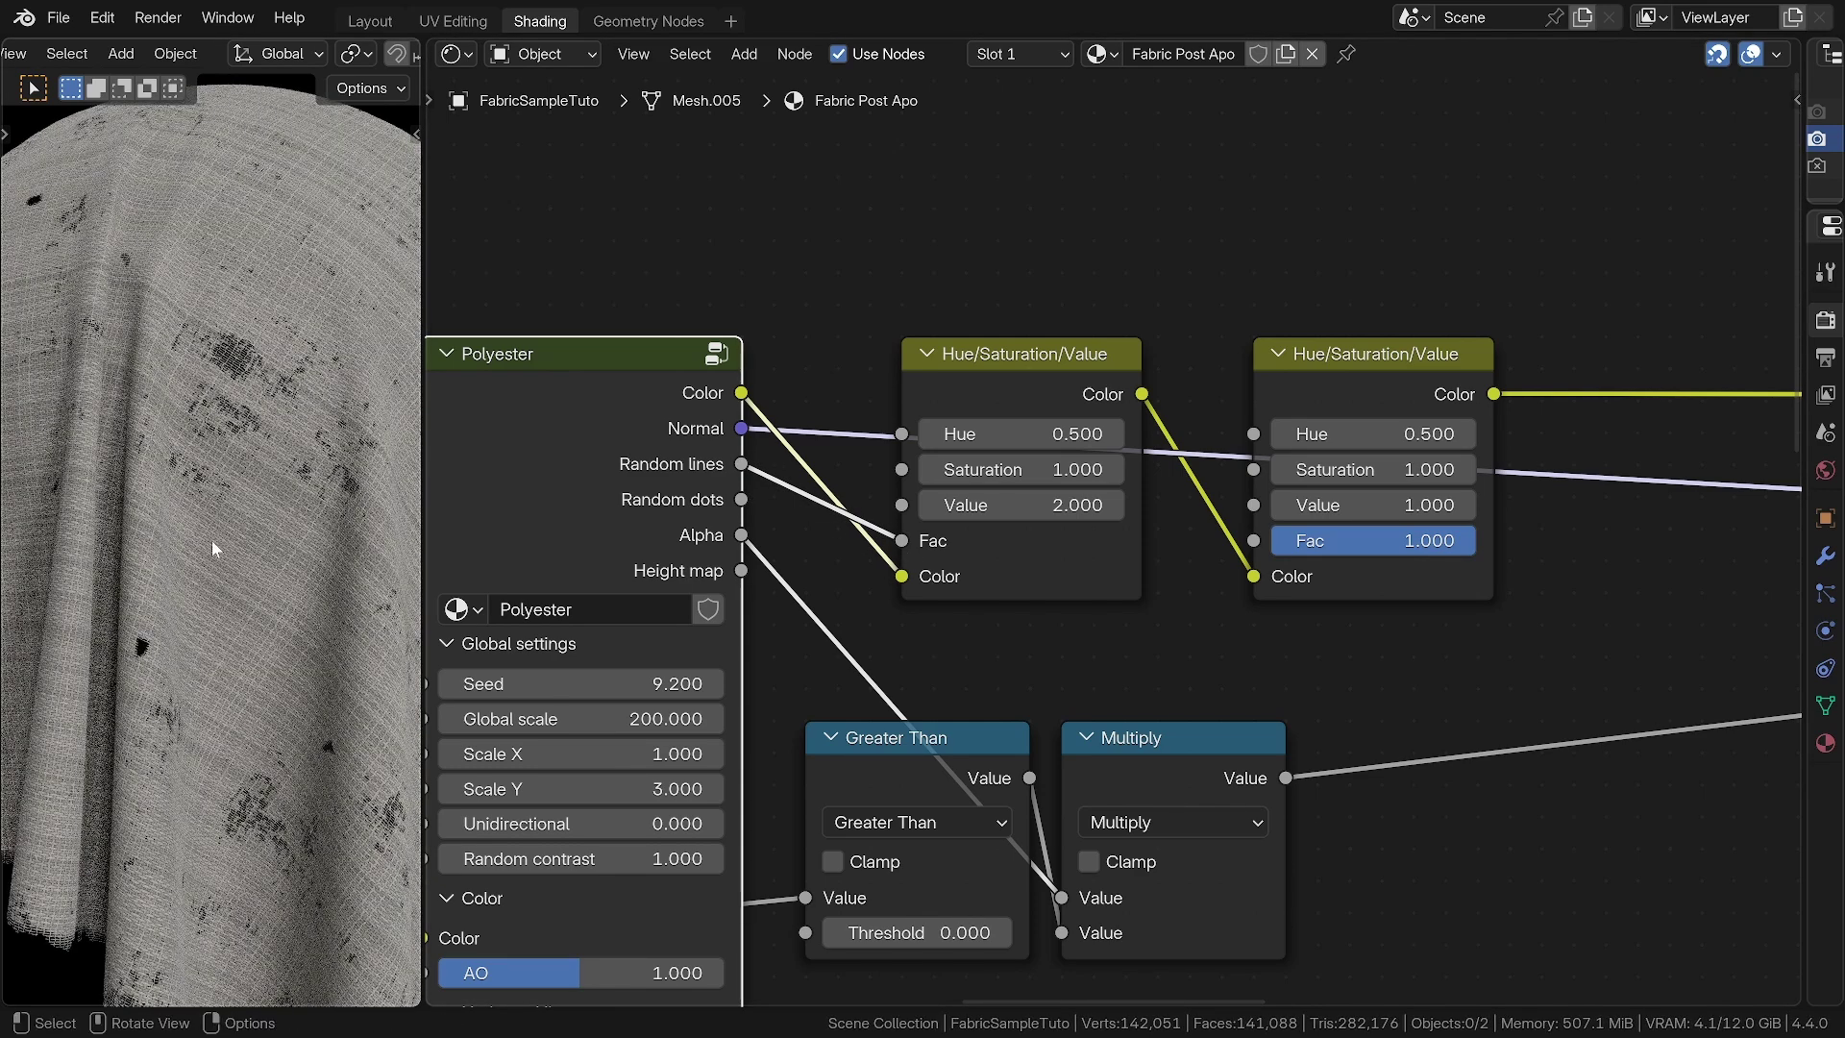
Mute and unmute the first Hue/Saturation/Value node to compare the fabric with and without its line variation
left_click(995, 378)
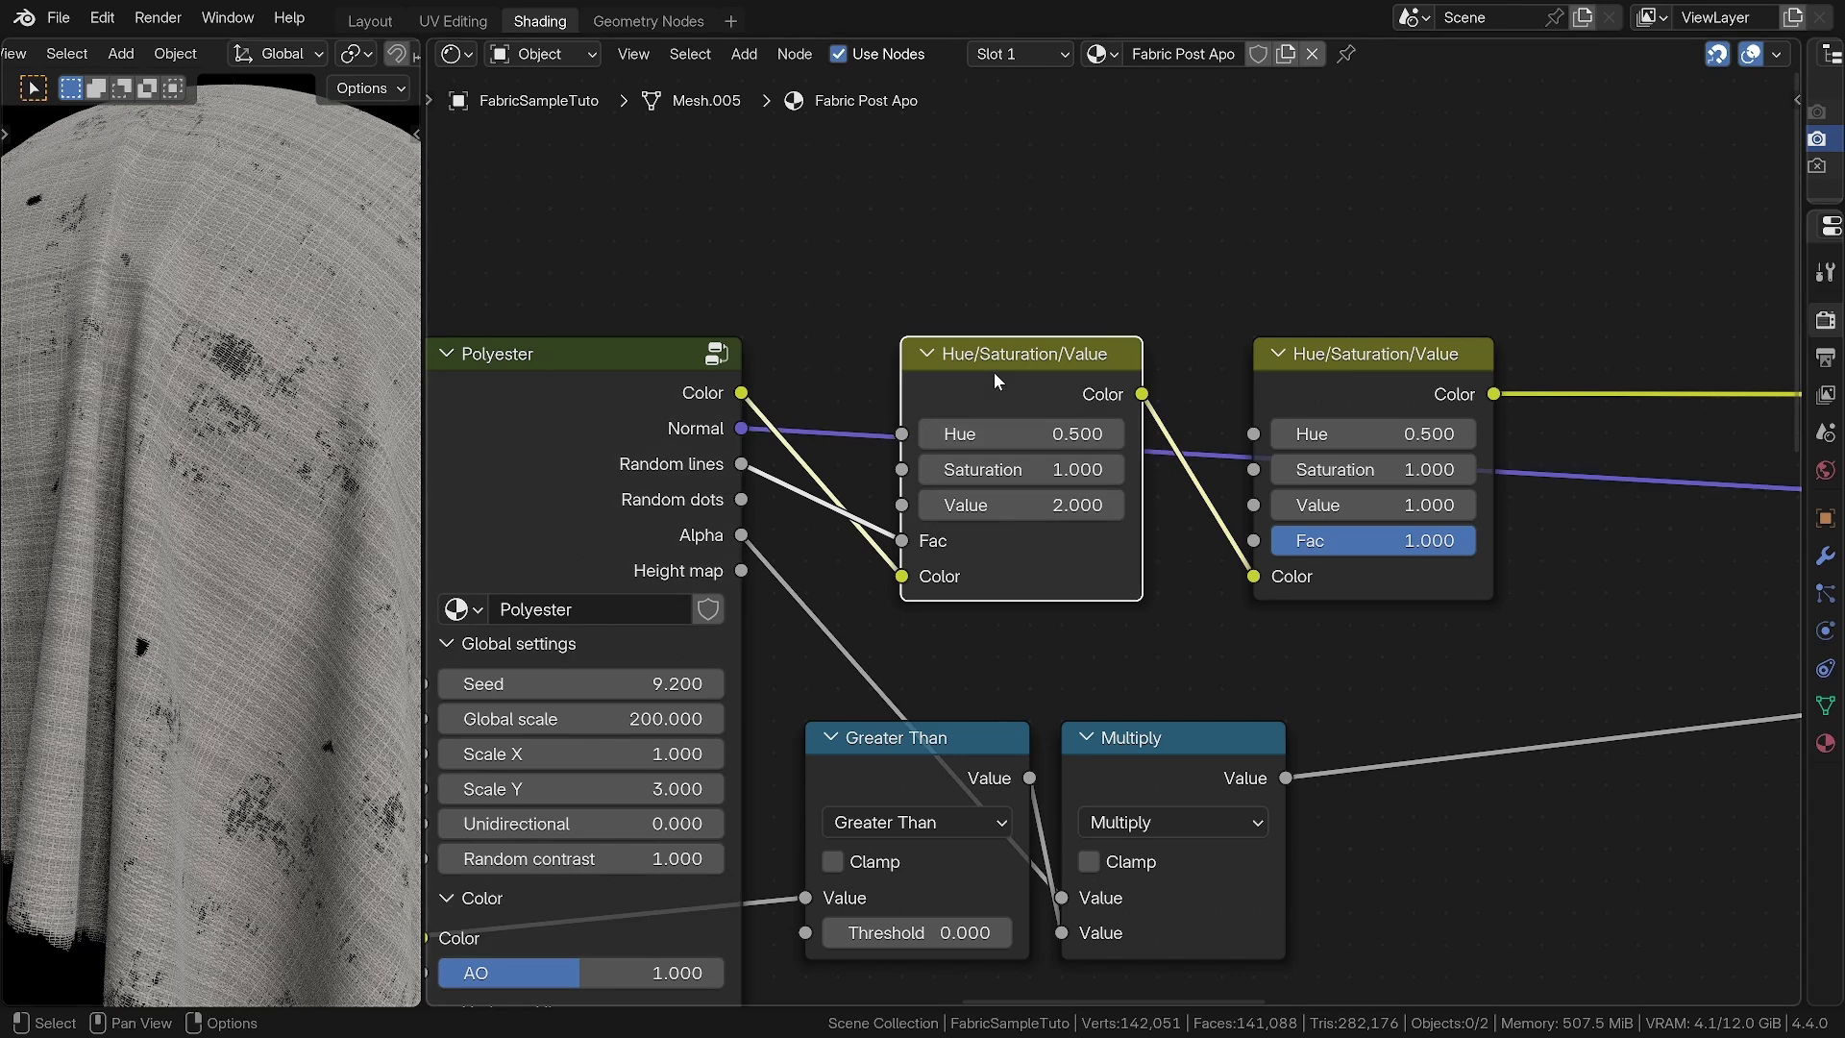
key("m")
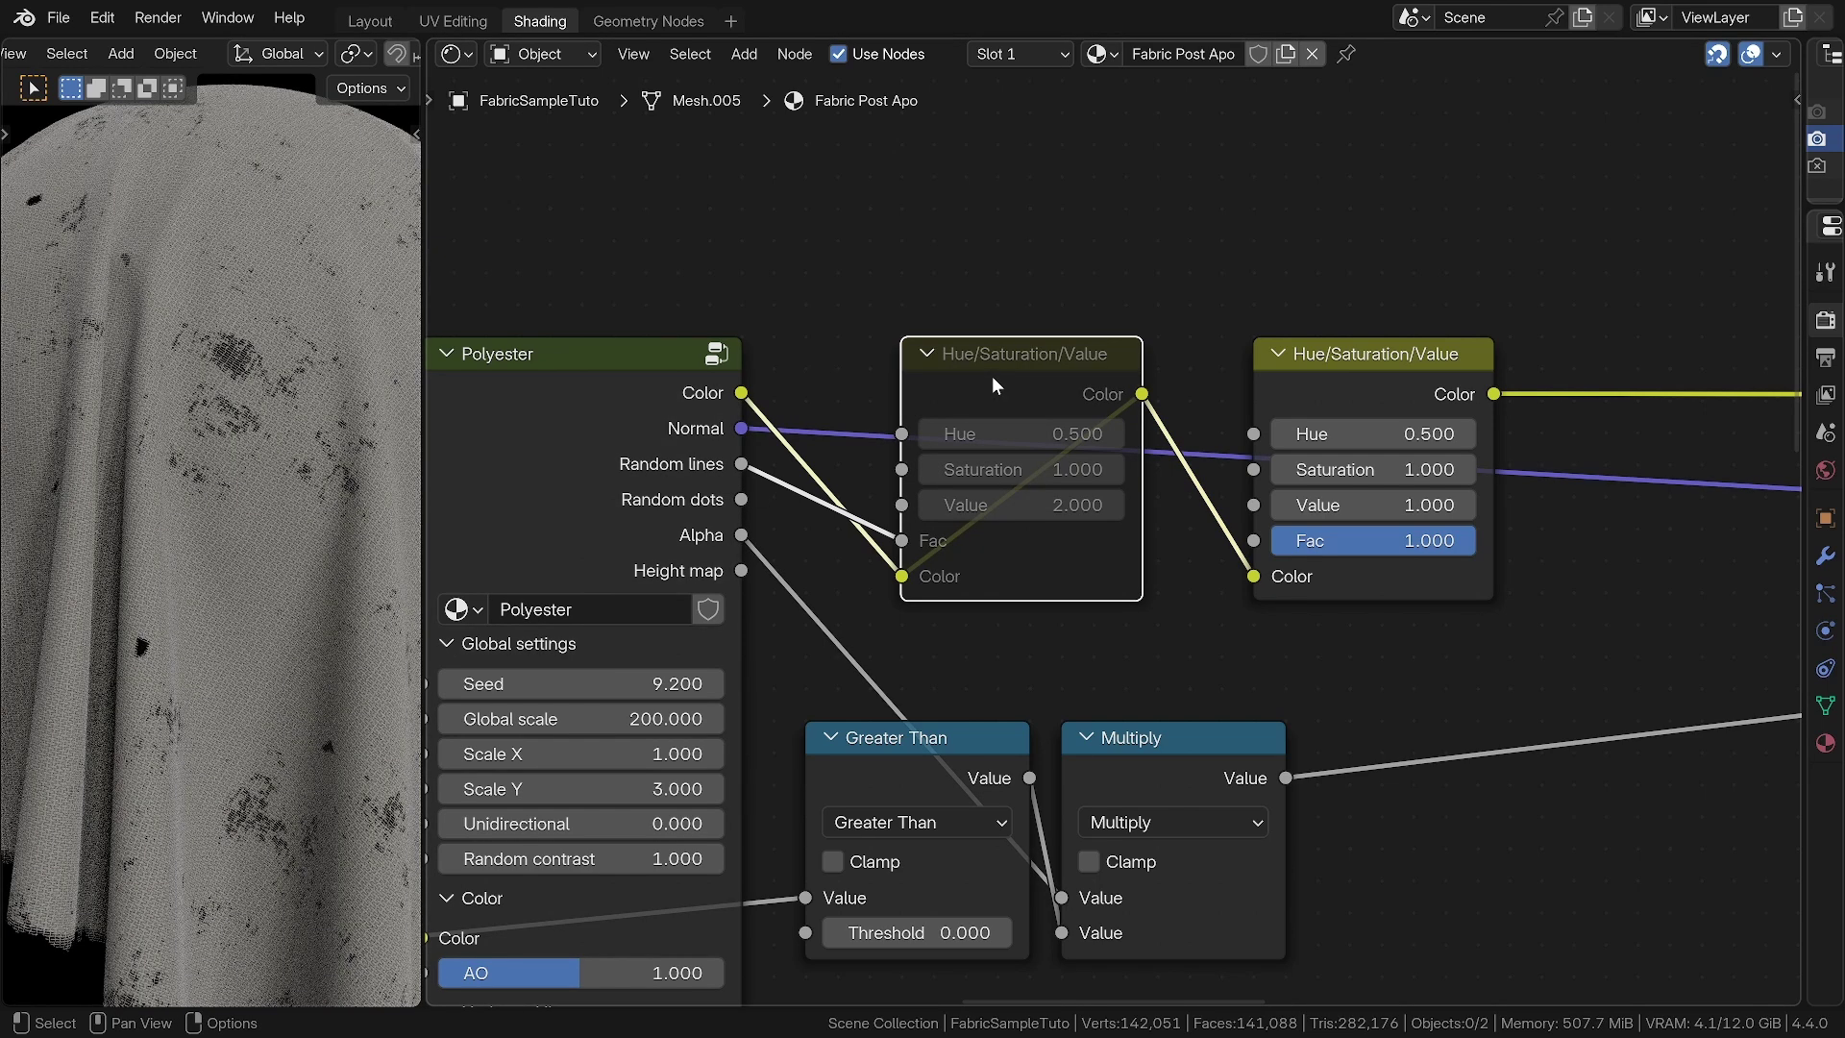
key("m")
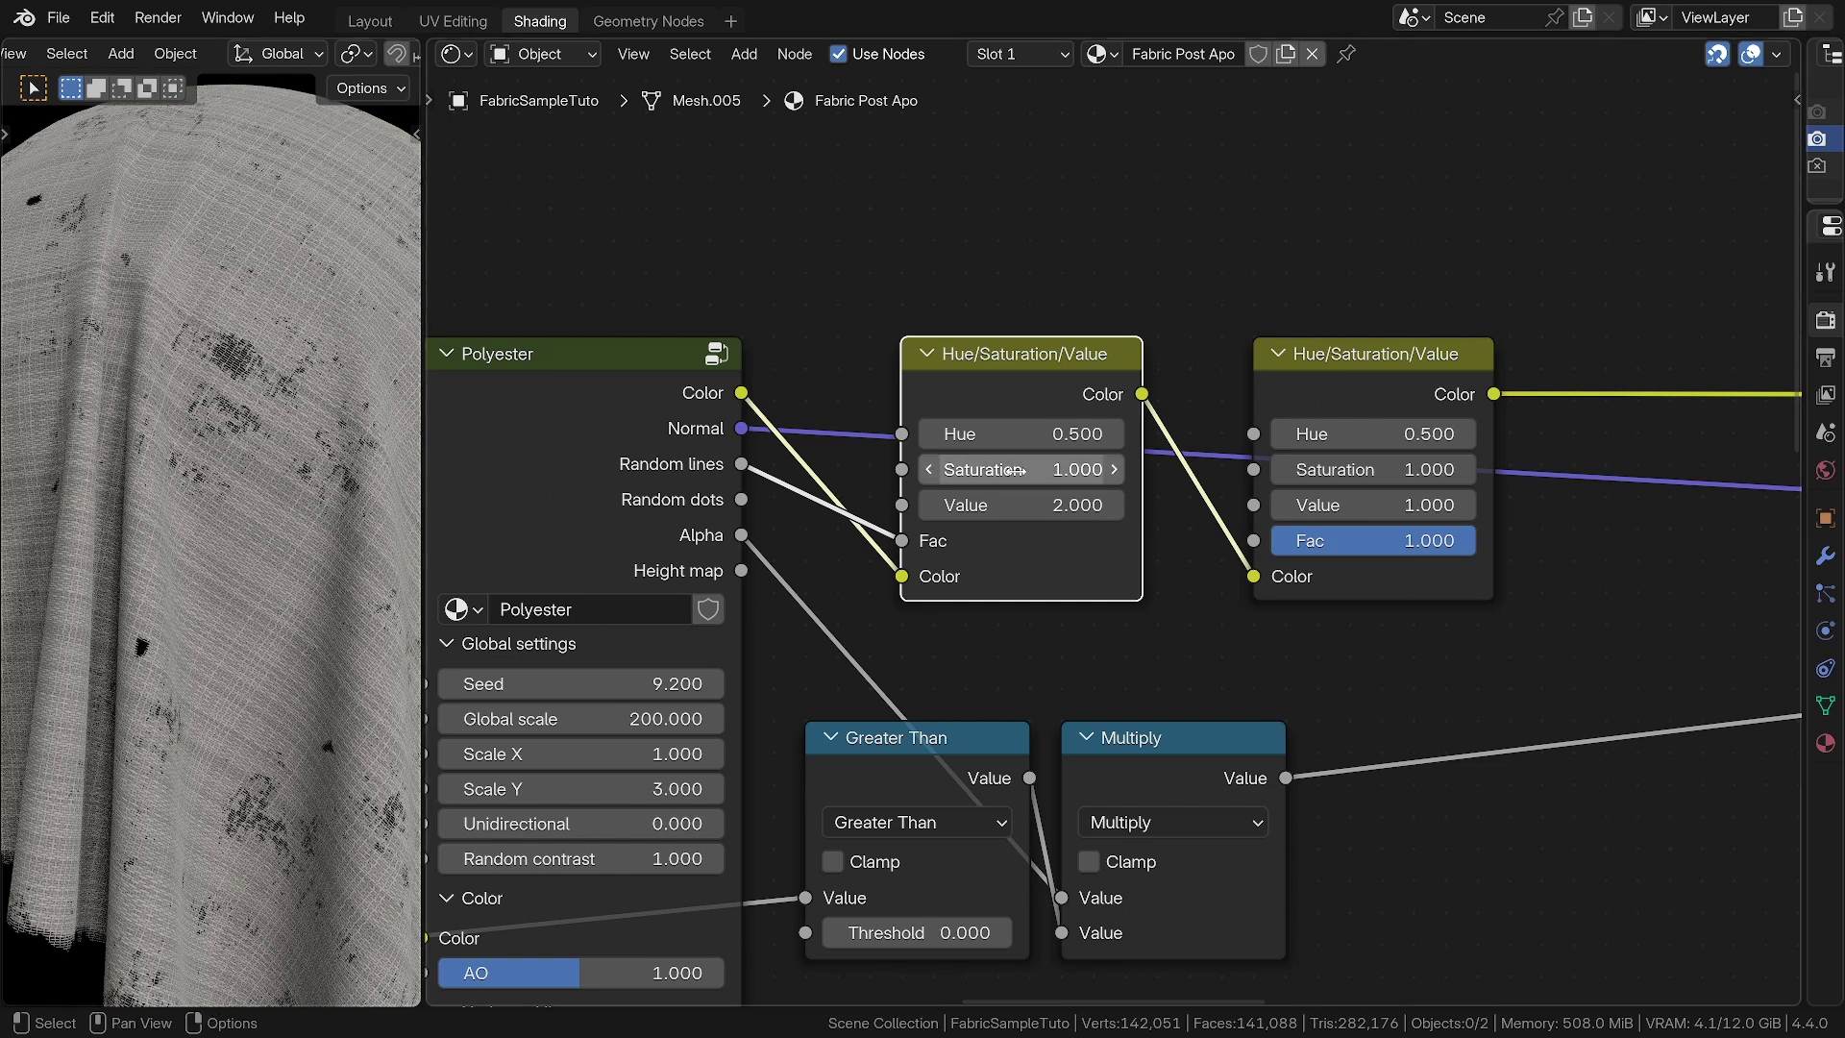
Connect the Polyester Random dots output to the second Hue/Saturation/Value node's Fac and set its Value to 0.5
left_click(1374, 379)
left_click_drag(741, 499, 1261, 538)
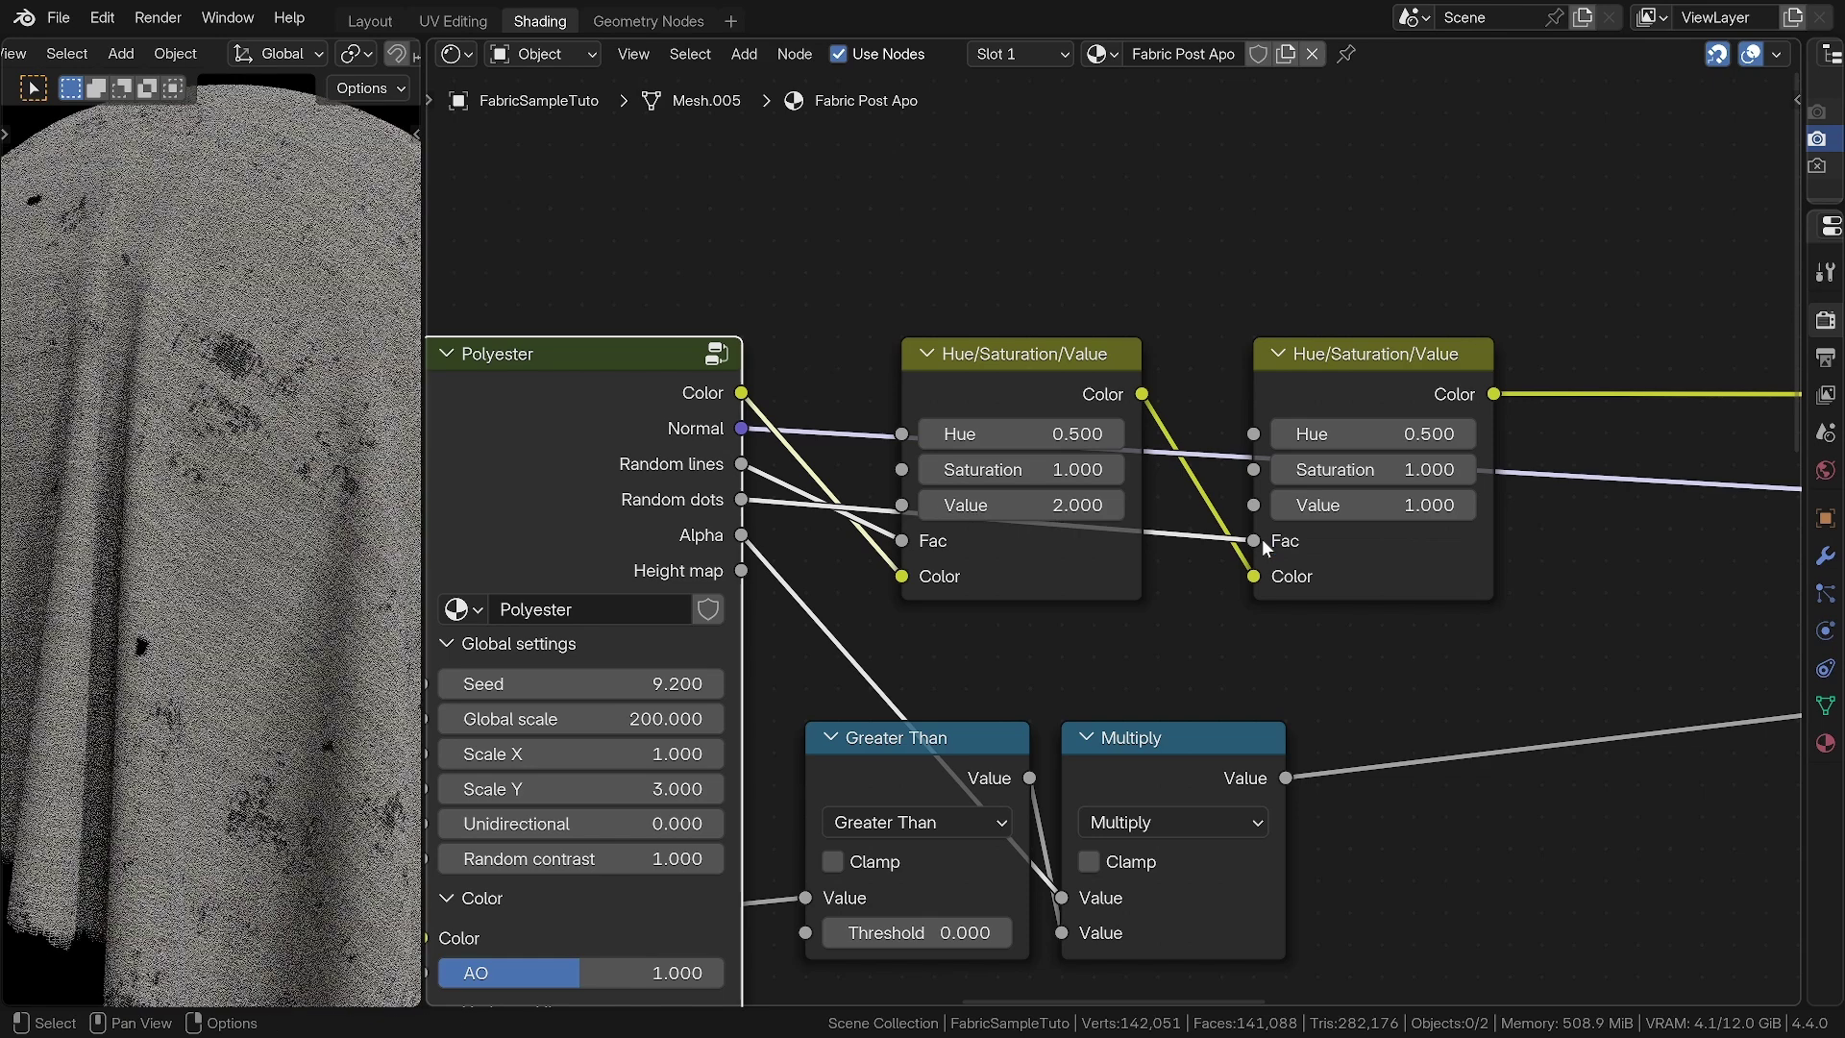
left_click(1374, 505)
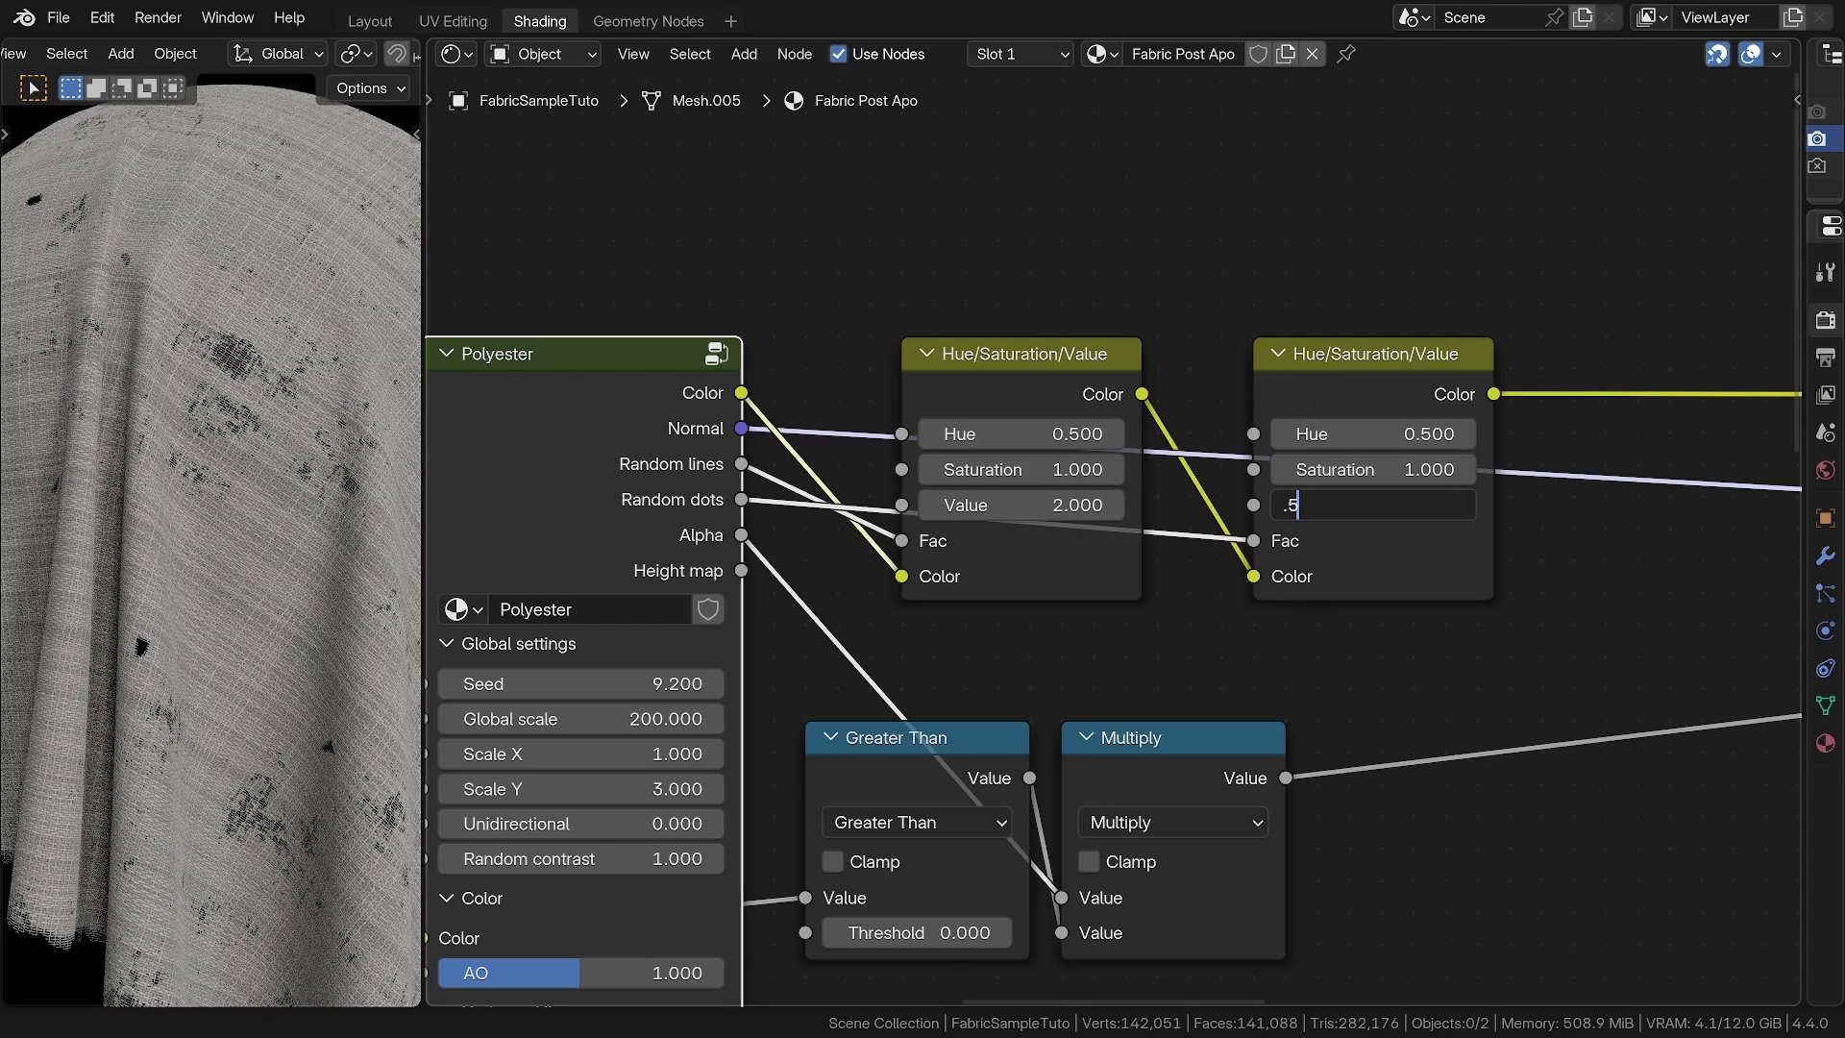
key("Return")
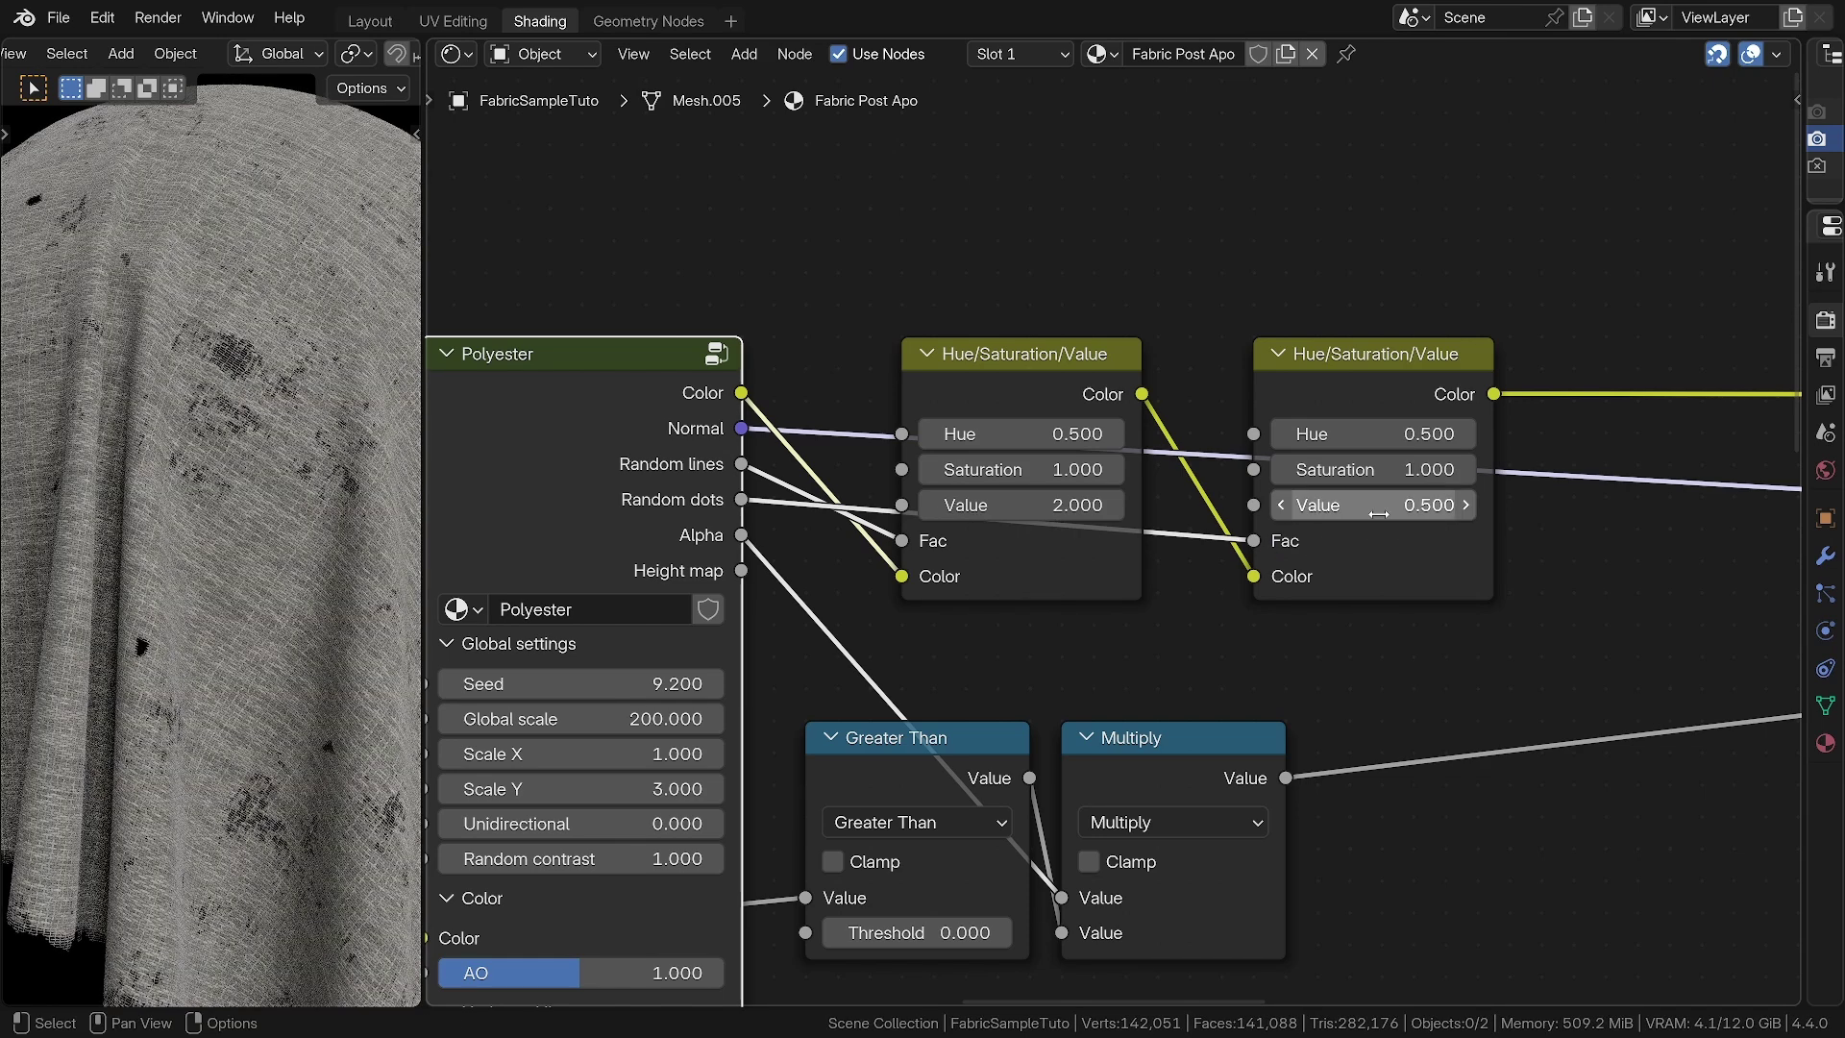
Add a Mix Color node on the color link after the second Hue/Saturation/Value node
scroll(1162, 558, "down", 3)
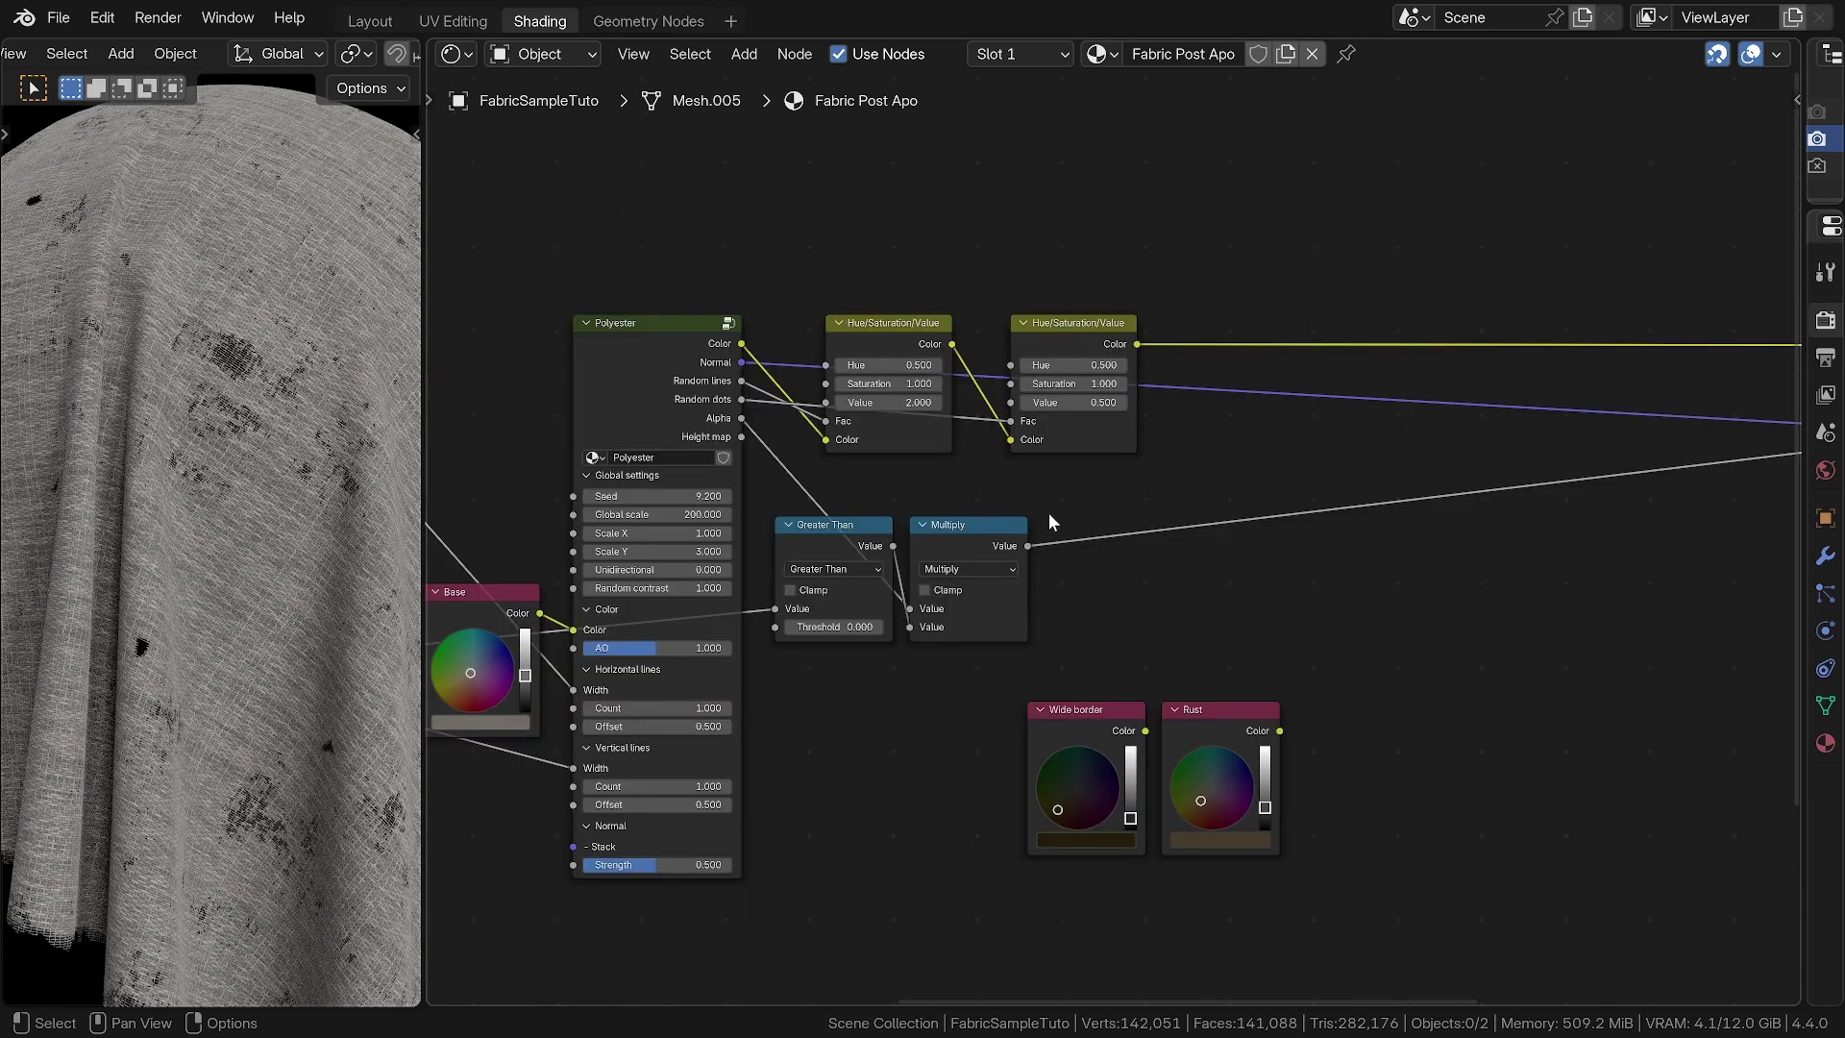
middle_click_drag(985, 472, 790, 566)
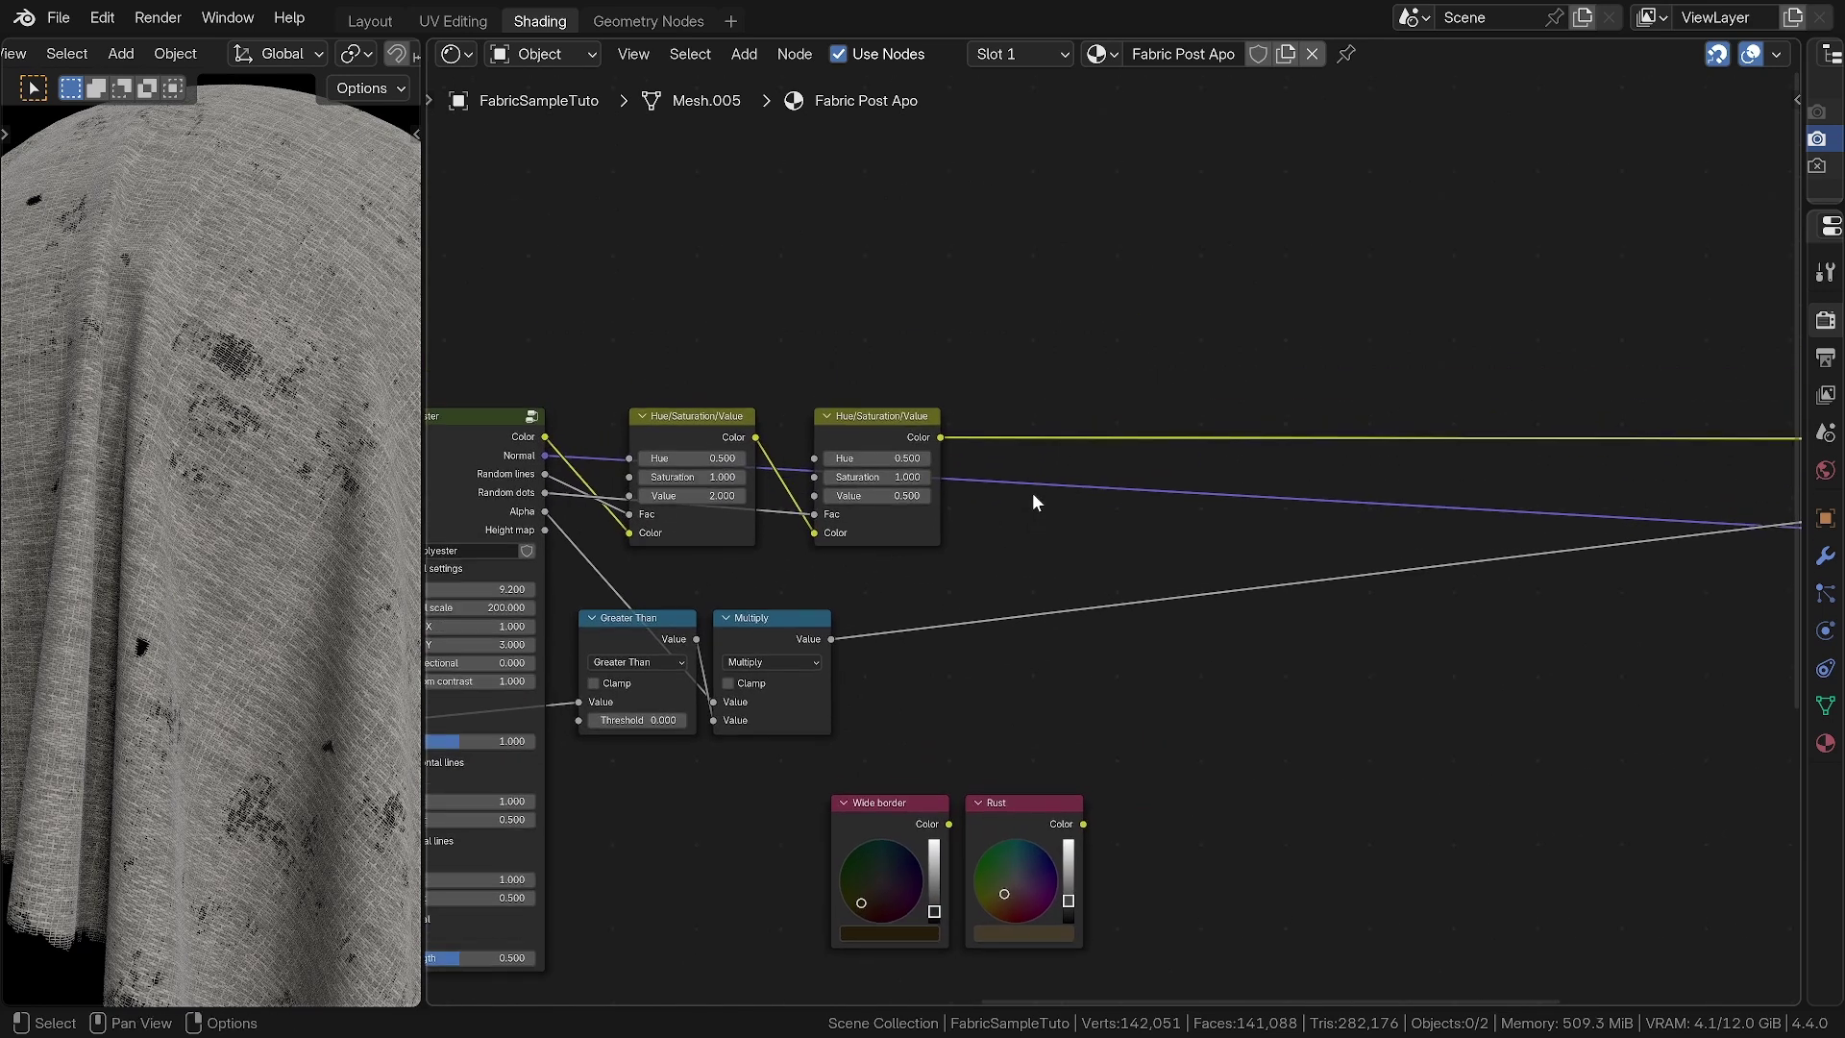
key("shift+a")
type("mix")
left_click(1119, 584)
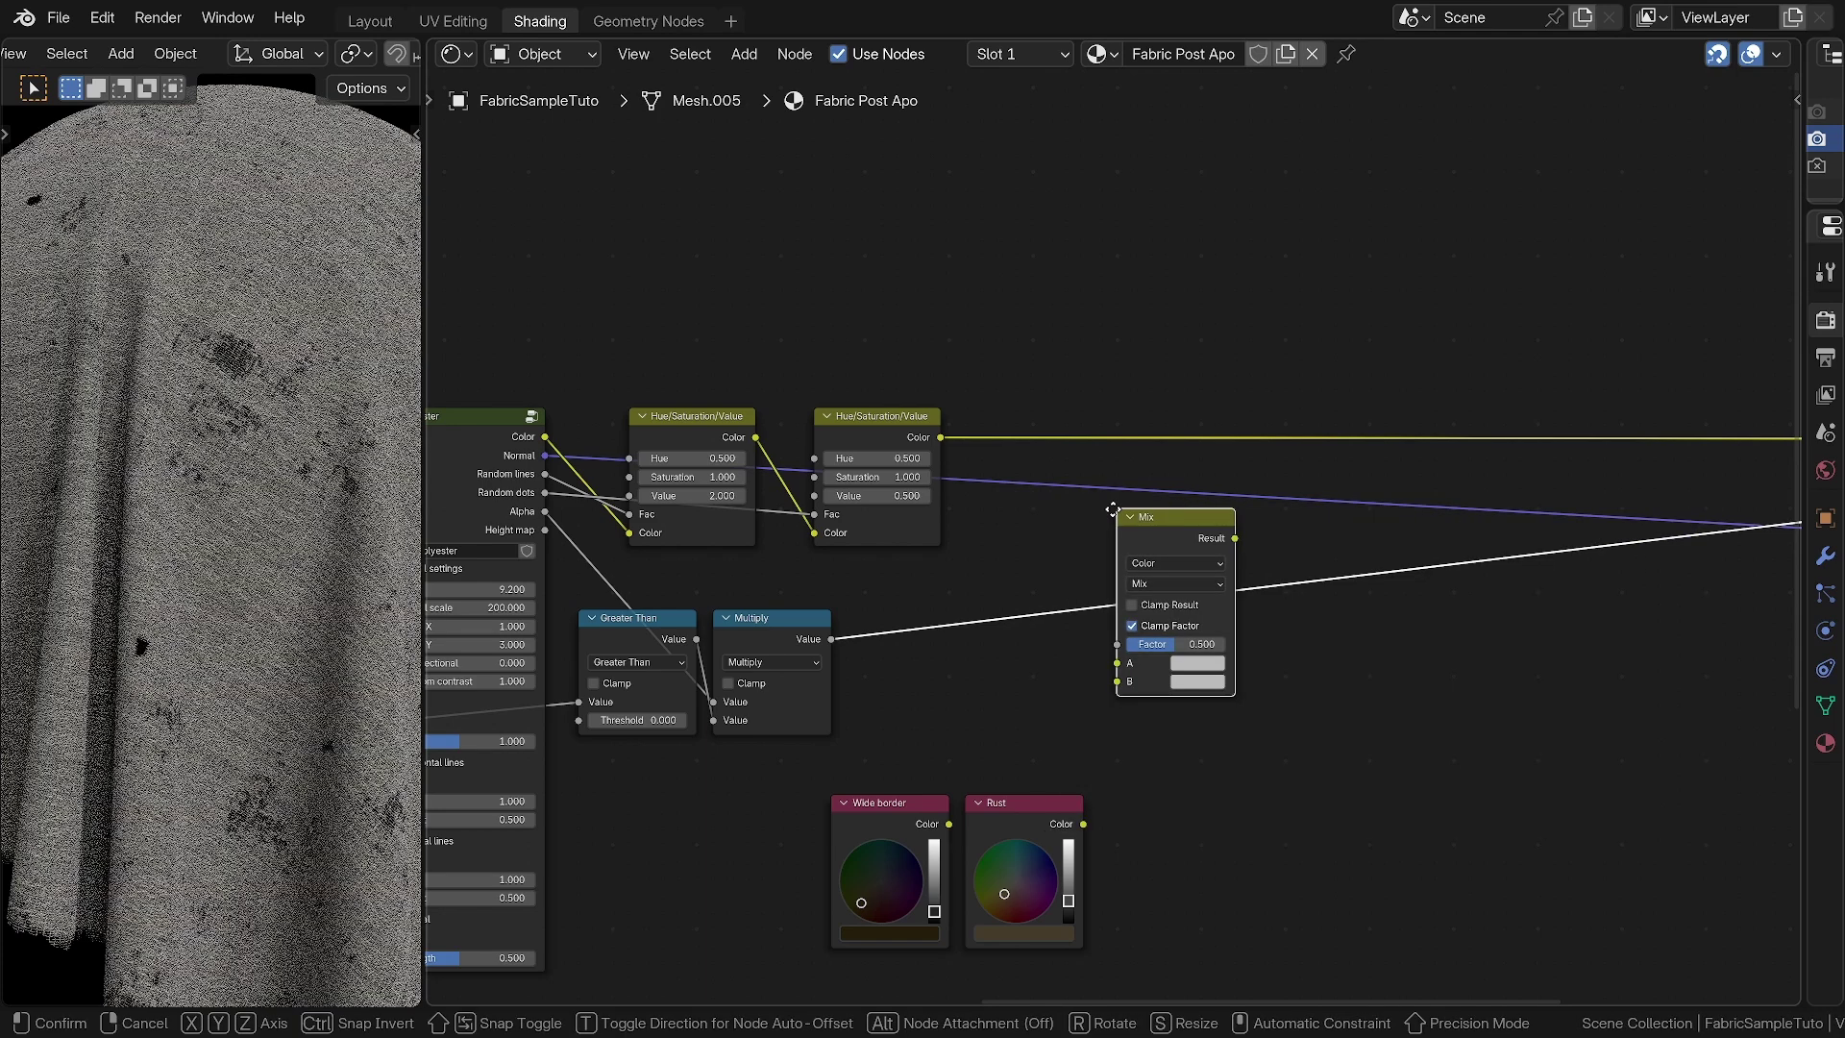
left_click(1015, 414)
Connect the Wide border color to the Mix node's B input and set its Factor to 0
left_click_drag(949, 824, 928, 689)
left_click_drag(901, 612, 939, 639)
left_click_drag(1029, 579, 1028, 579)
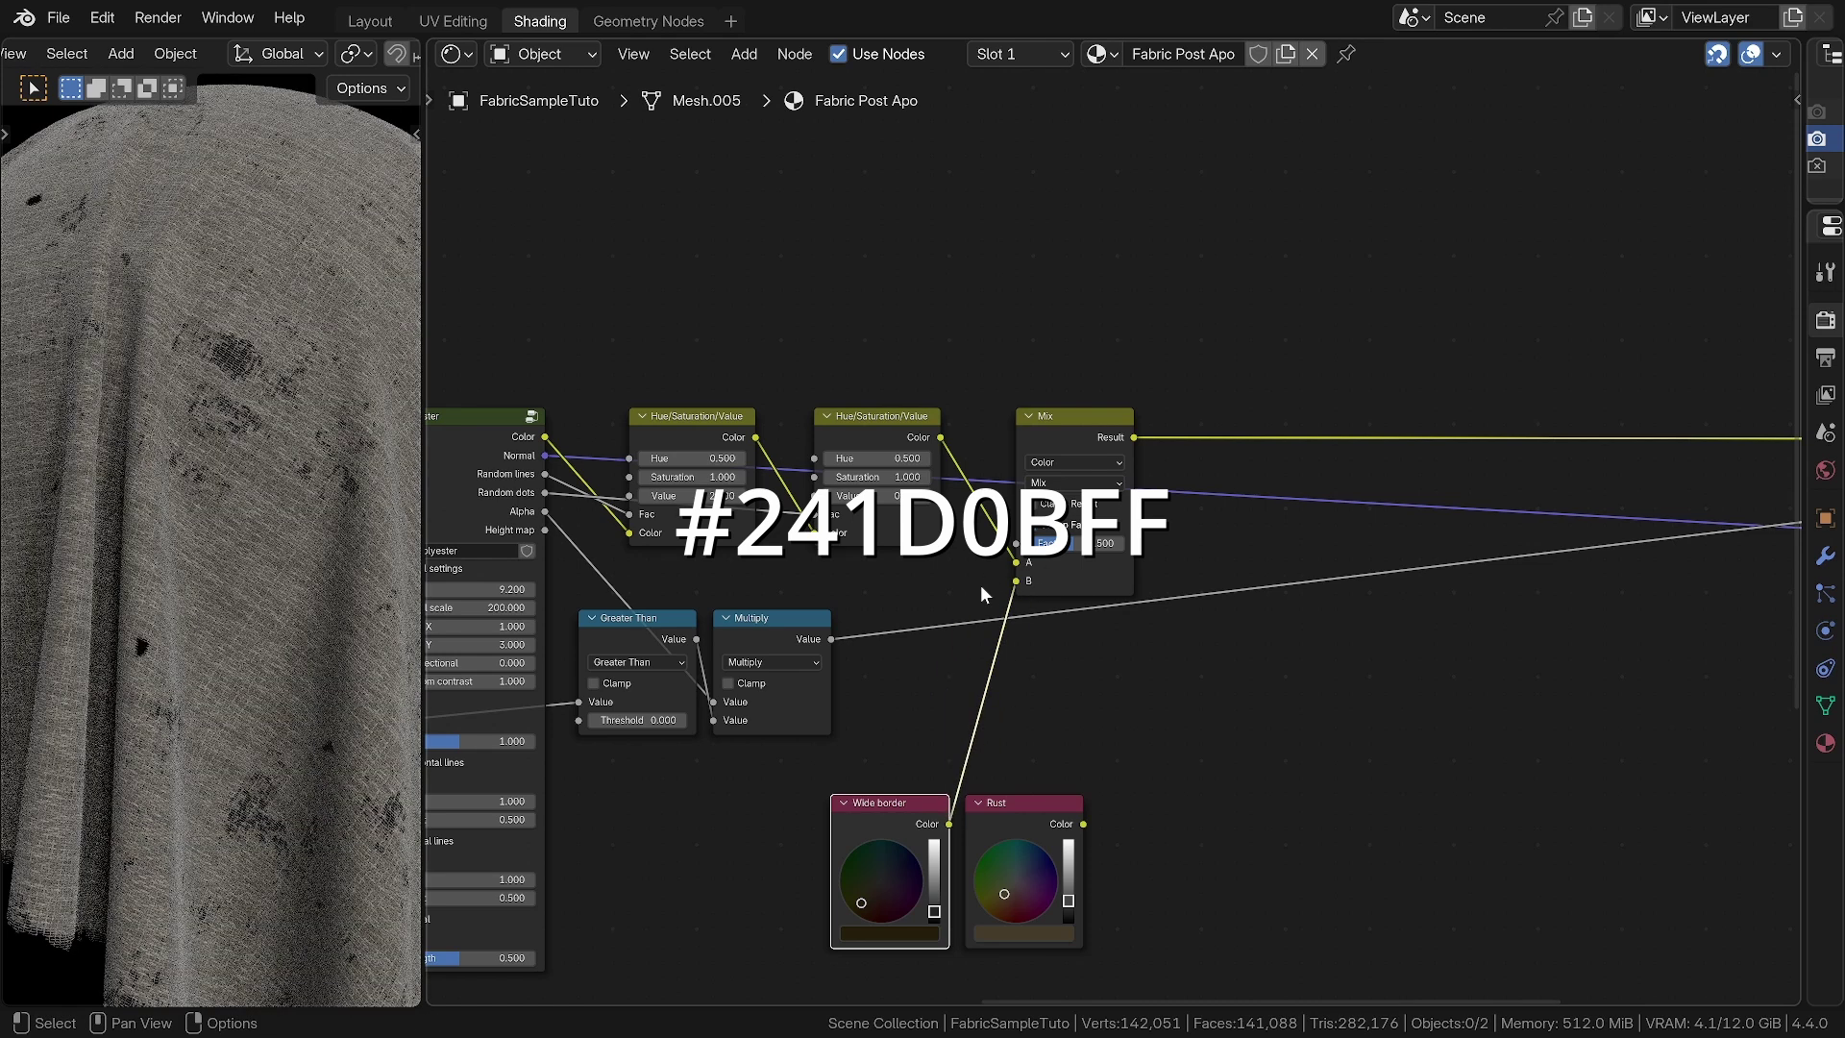
left_click(1022, 569)
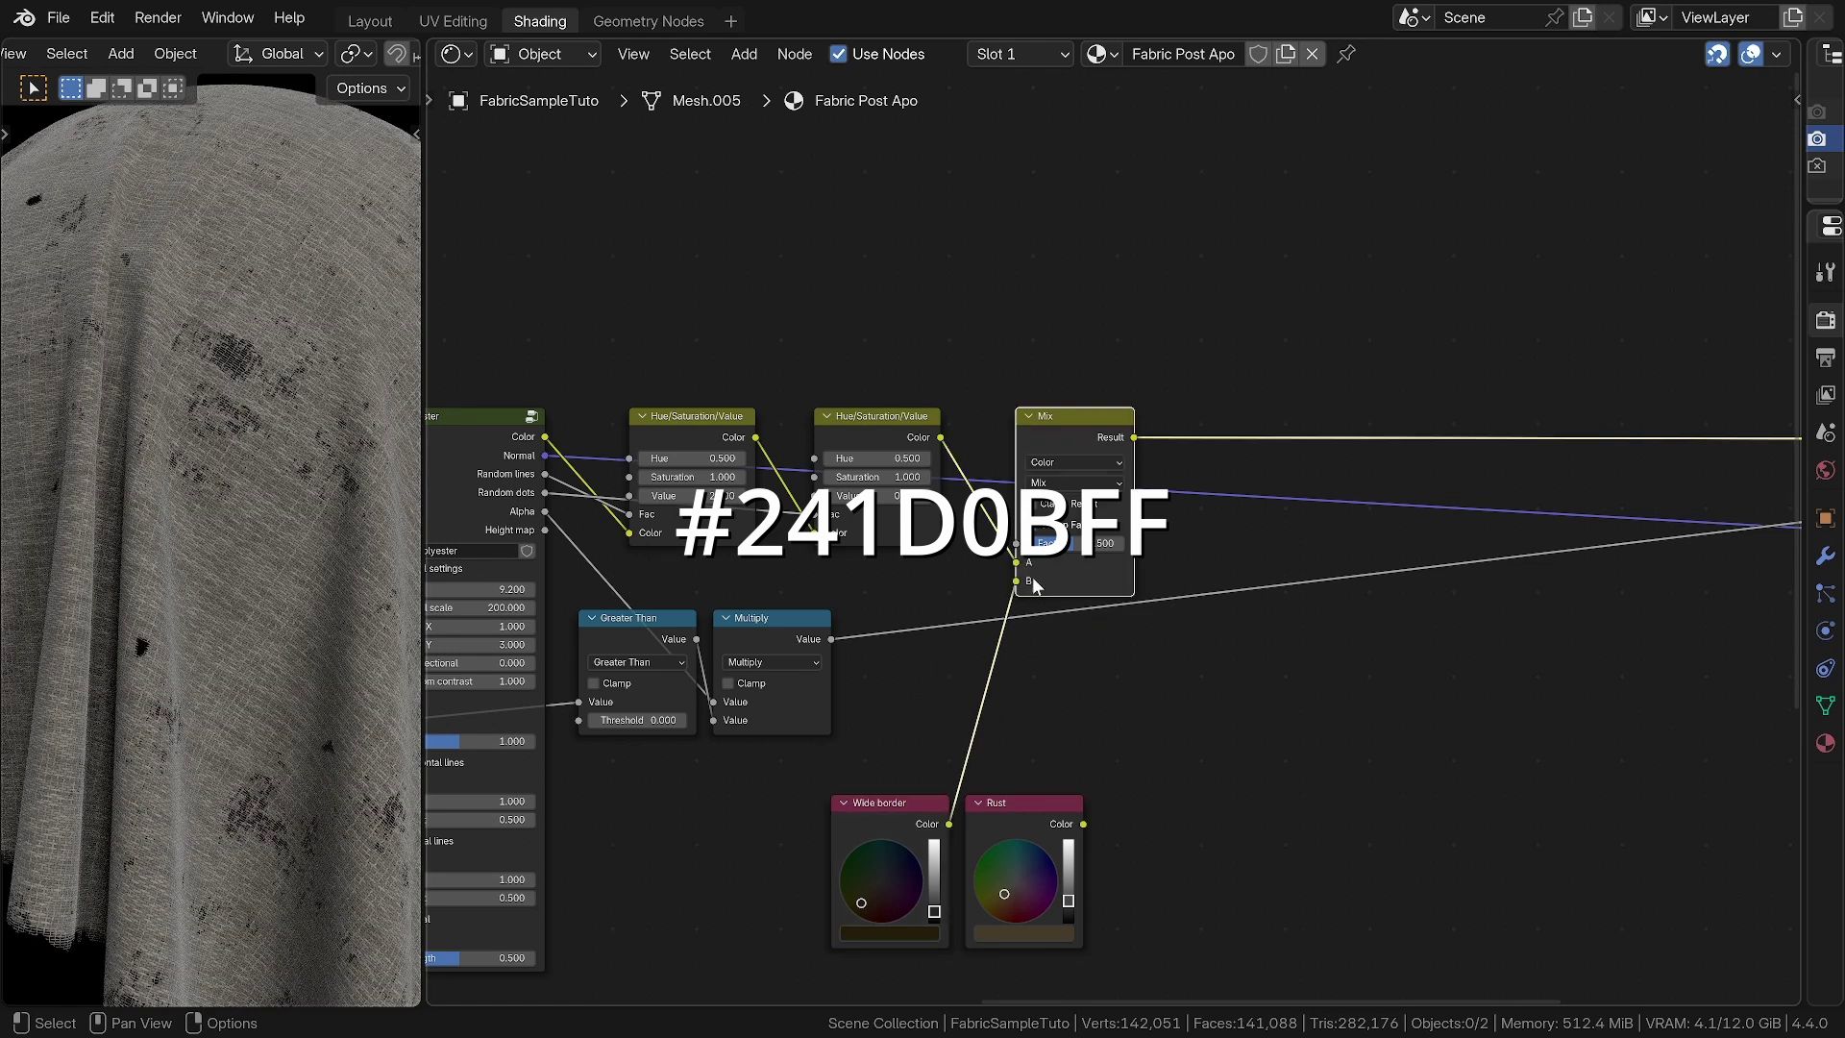
middle_click_drag(924, 508, 1074, 564)
mouse_move(1202, 604)
left_mouse_down()
mouse_move(1152, 604)
mouse_move(1275, 604)
mouse_move(1176, 598)
left_mouse_up()
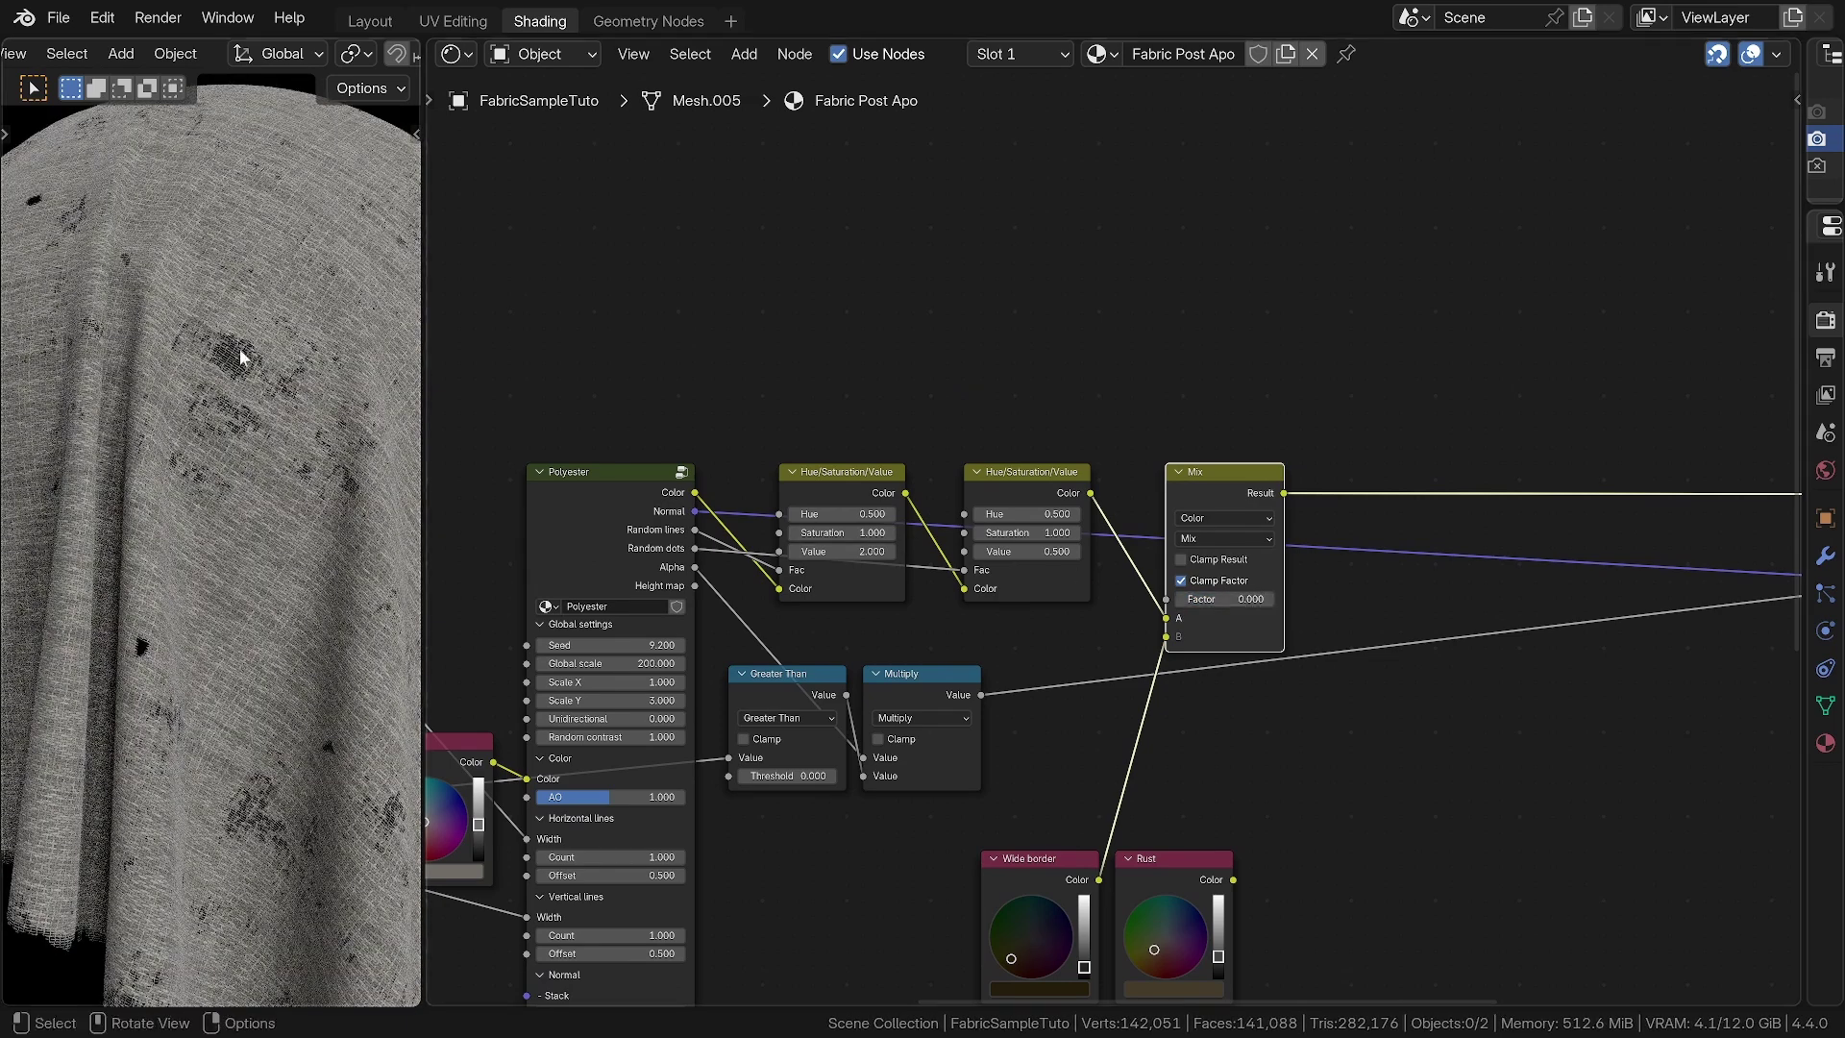
scroll(242, 408, "down", 3)
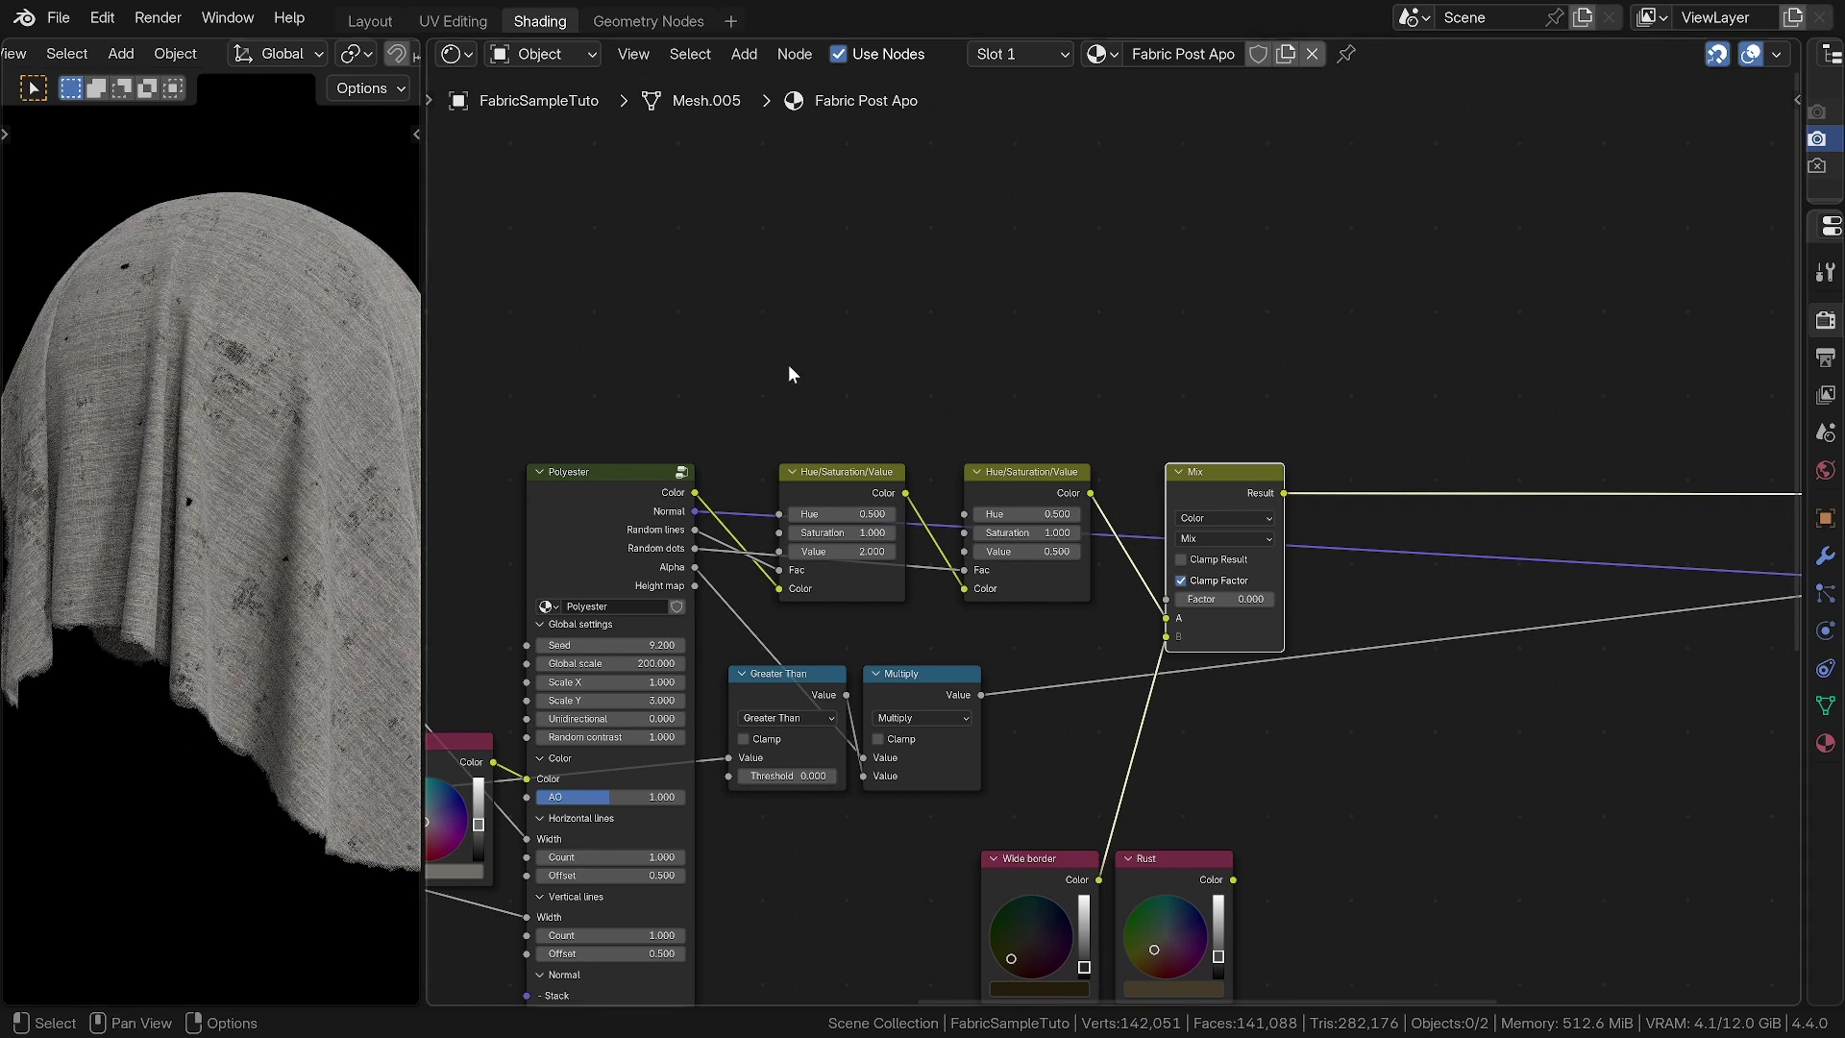
Add a Gradient to Grunge node above the second Hue/Saturation/Value node and feed it the plane borders mask
key("f")
mouse_move(851, 102)
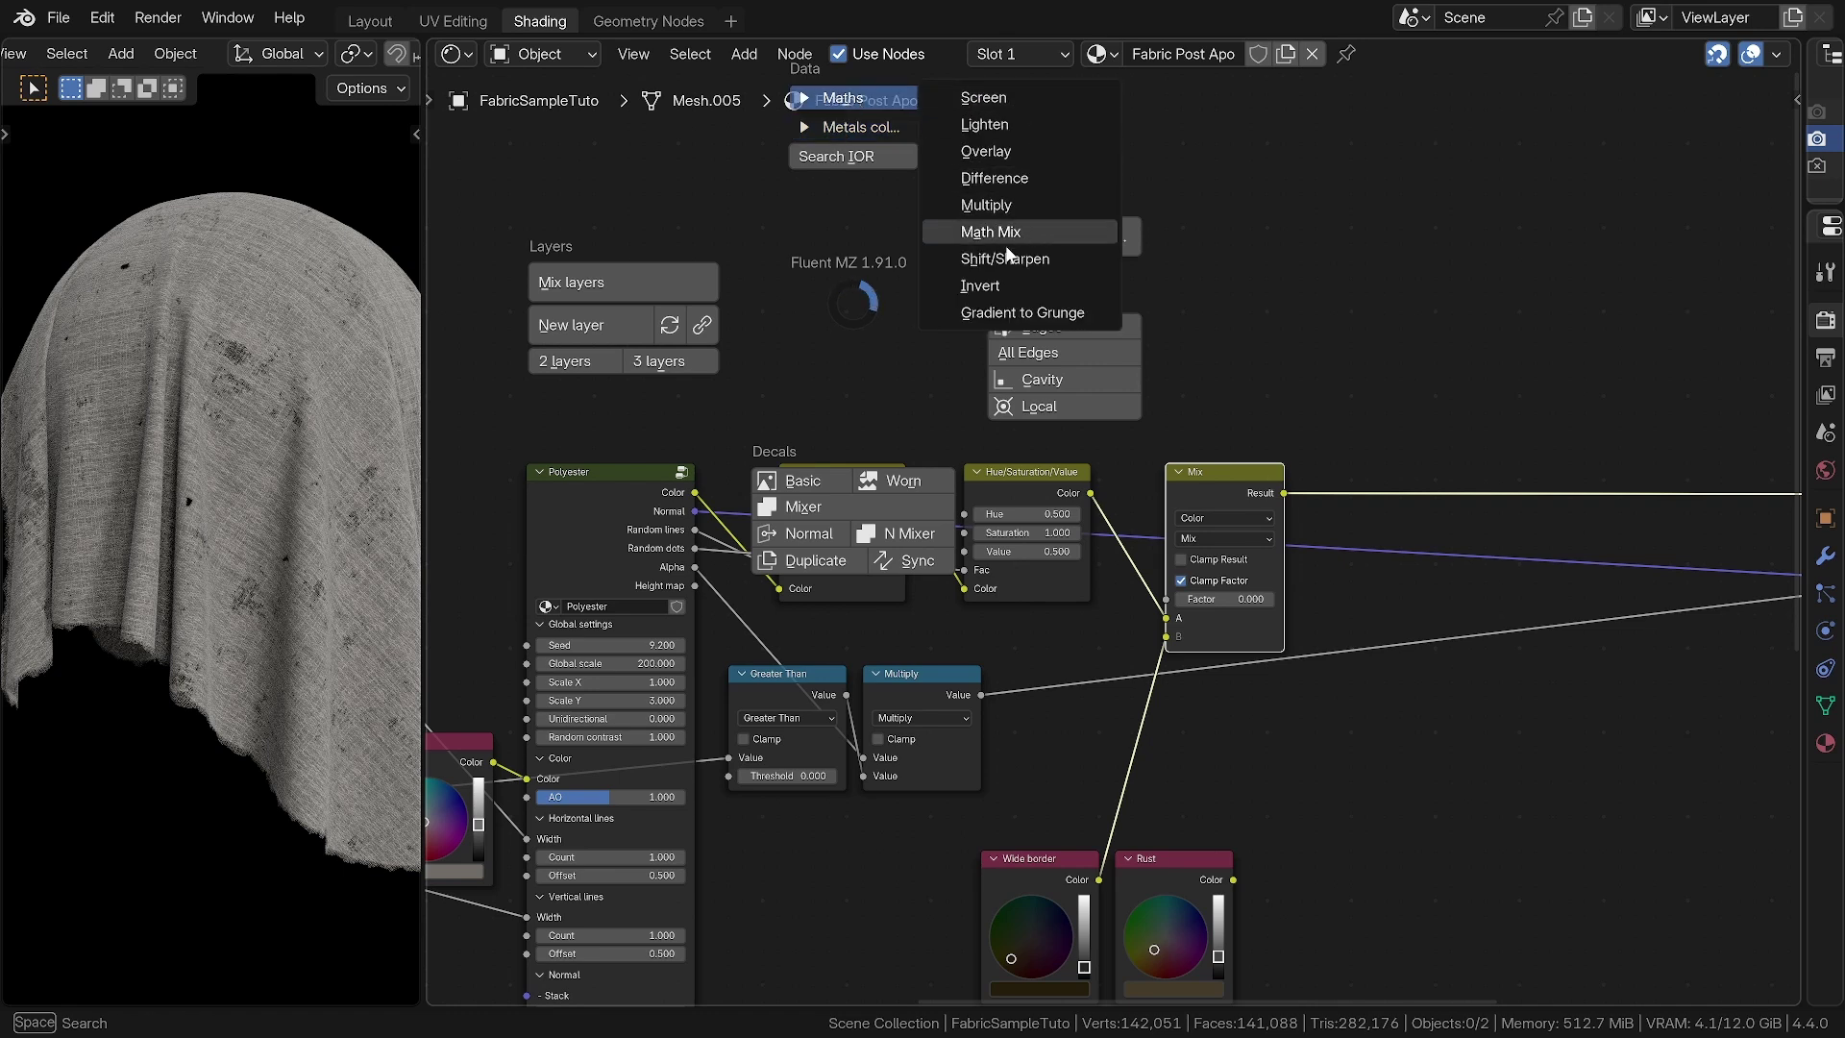
left_click(1021, 314)
left_click_drag(1161, 538, 1009, 158)
middle_click_drag(678, 350, 1739, 246)
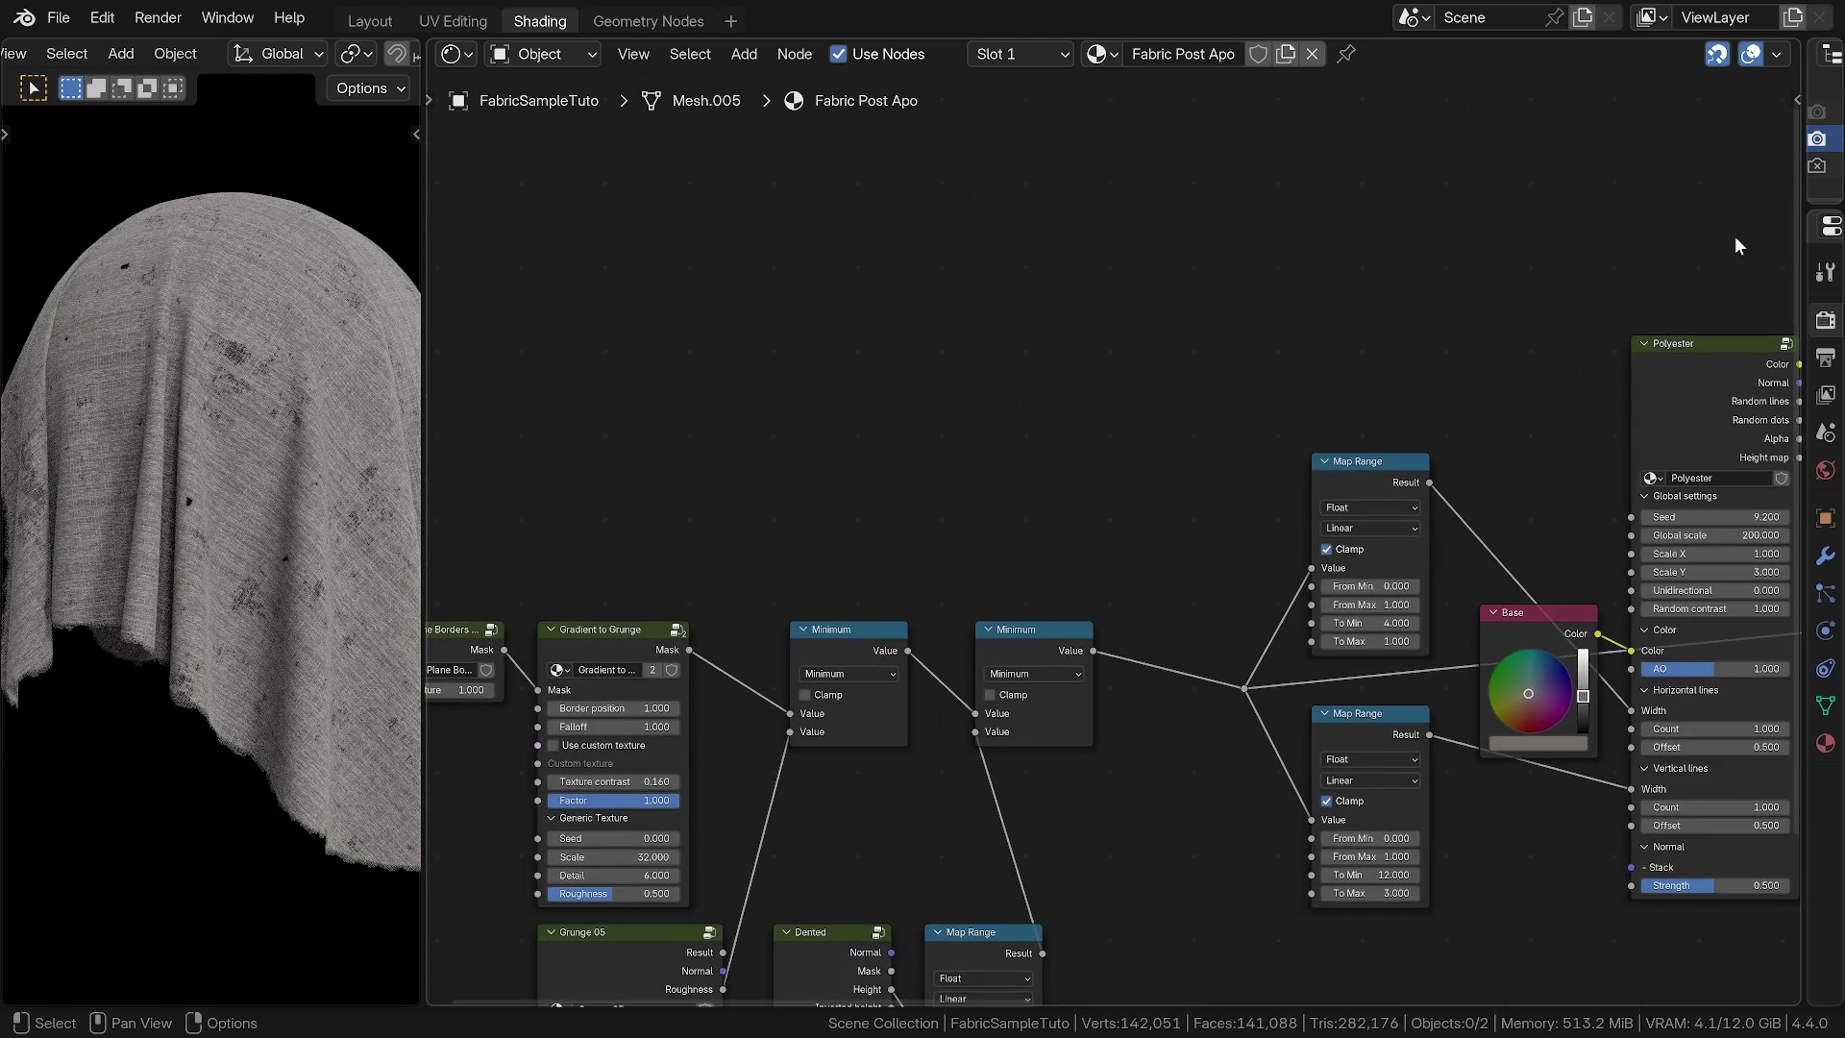
middle_click_drag(504, 655, 564, 635)
left_click_drag(564, 635, 1225, 340)
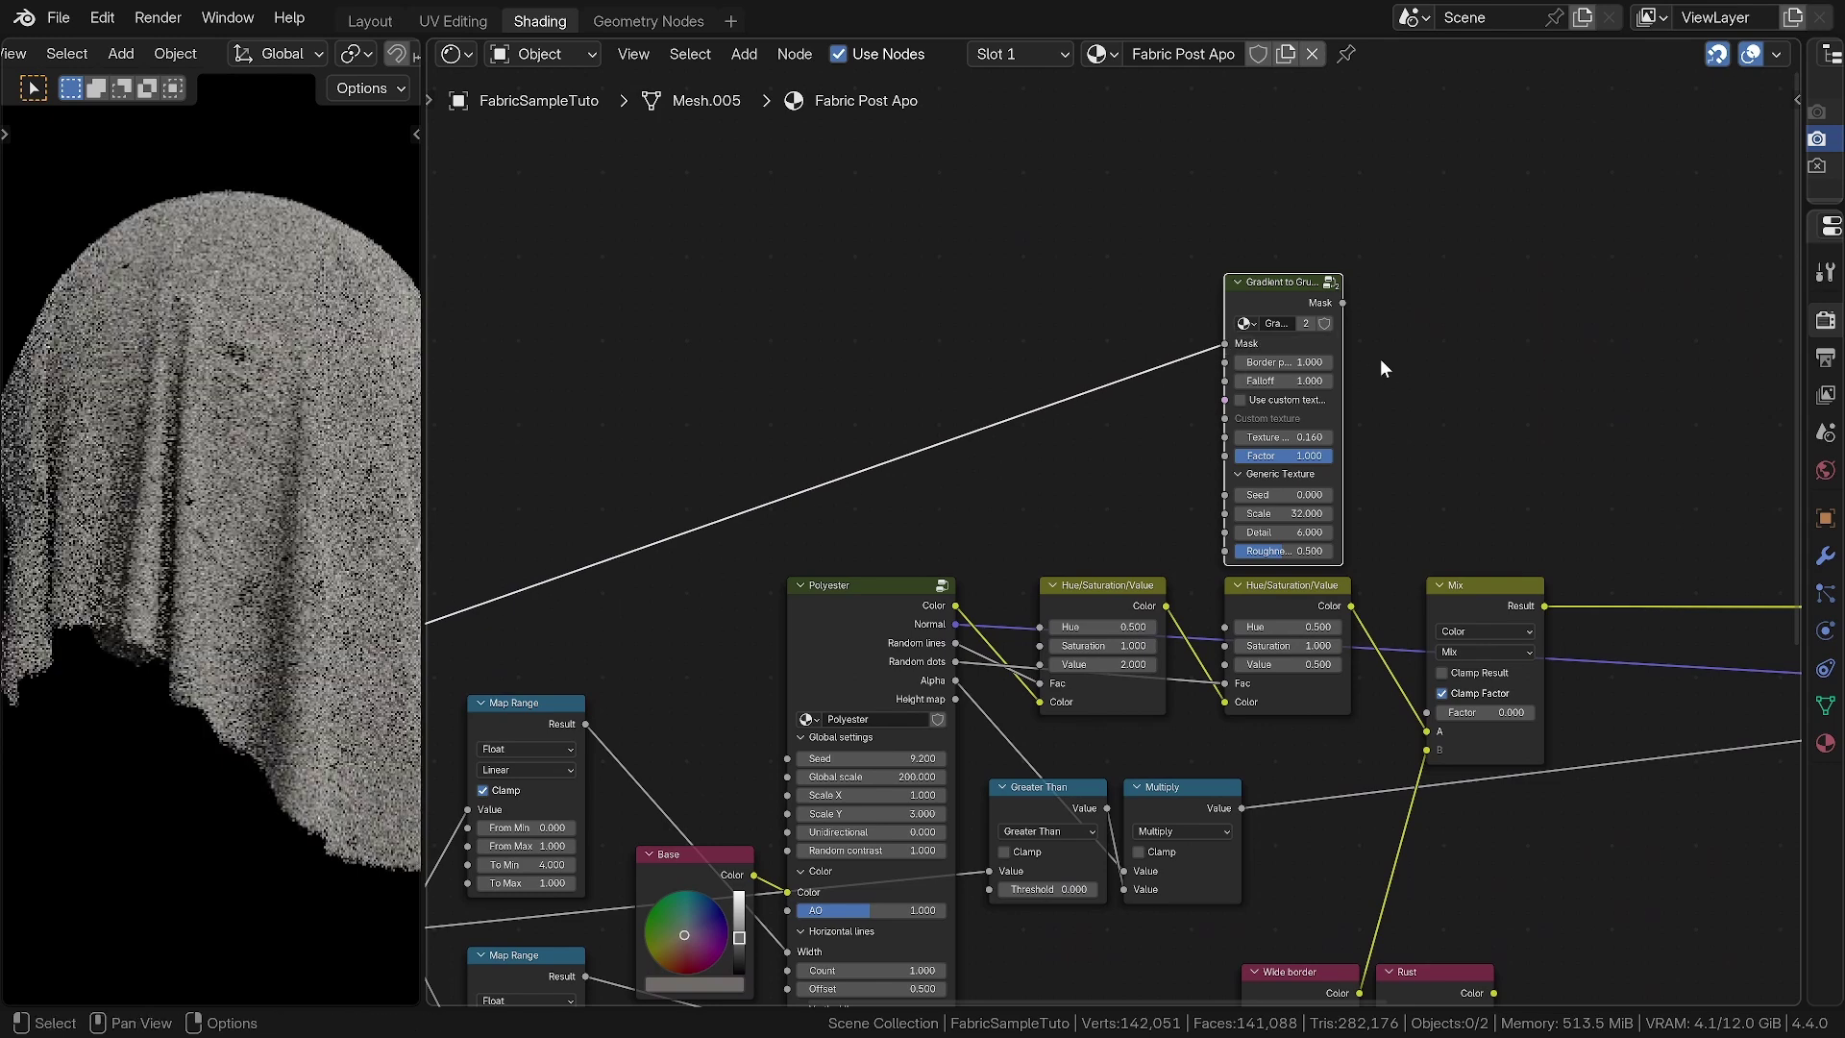
Connect the new Gradient to Grunge Mask output to the Mix node's Factor and preview that mask
middle_click_drag(1617, 580, 1734, 501, "ctrl")
left_click_drag(1241, 196, 1354, 761)
middle_click_drag(1289, 624, 1025, 664)
left_click(911, 213, "ctrl+shift")
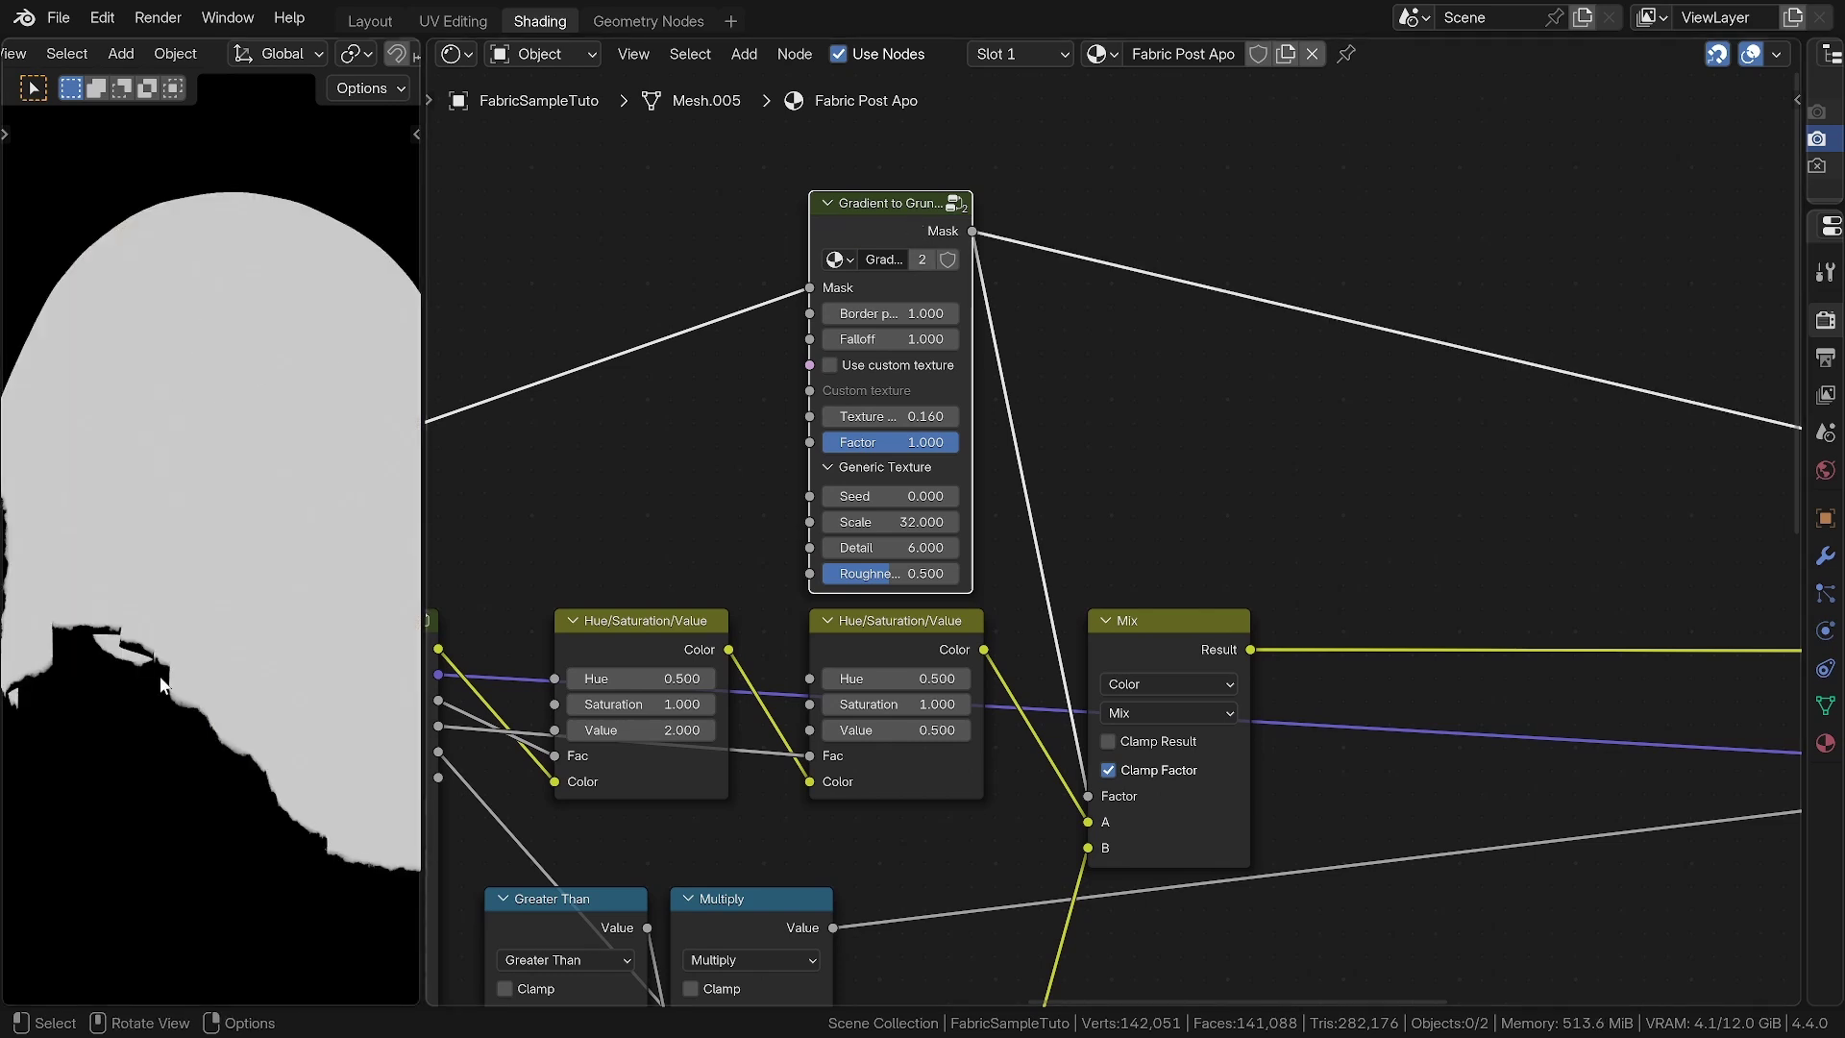
Preview the Mix node, swap its A and B color inputs, and move the Wide border node closer to it
middle_click_drag(1134, 820, 1097, 633)
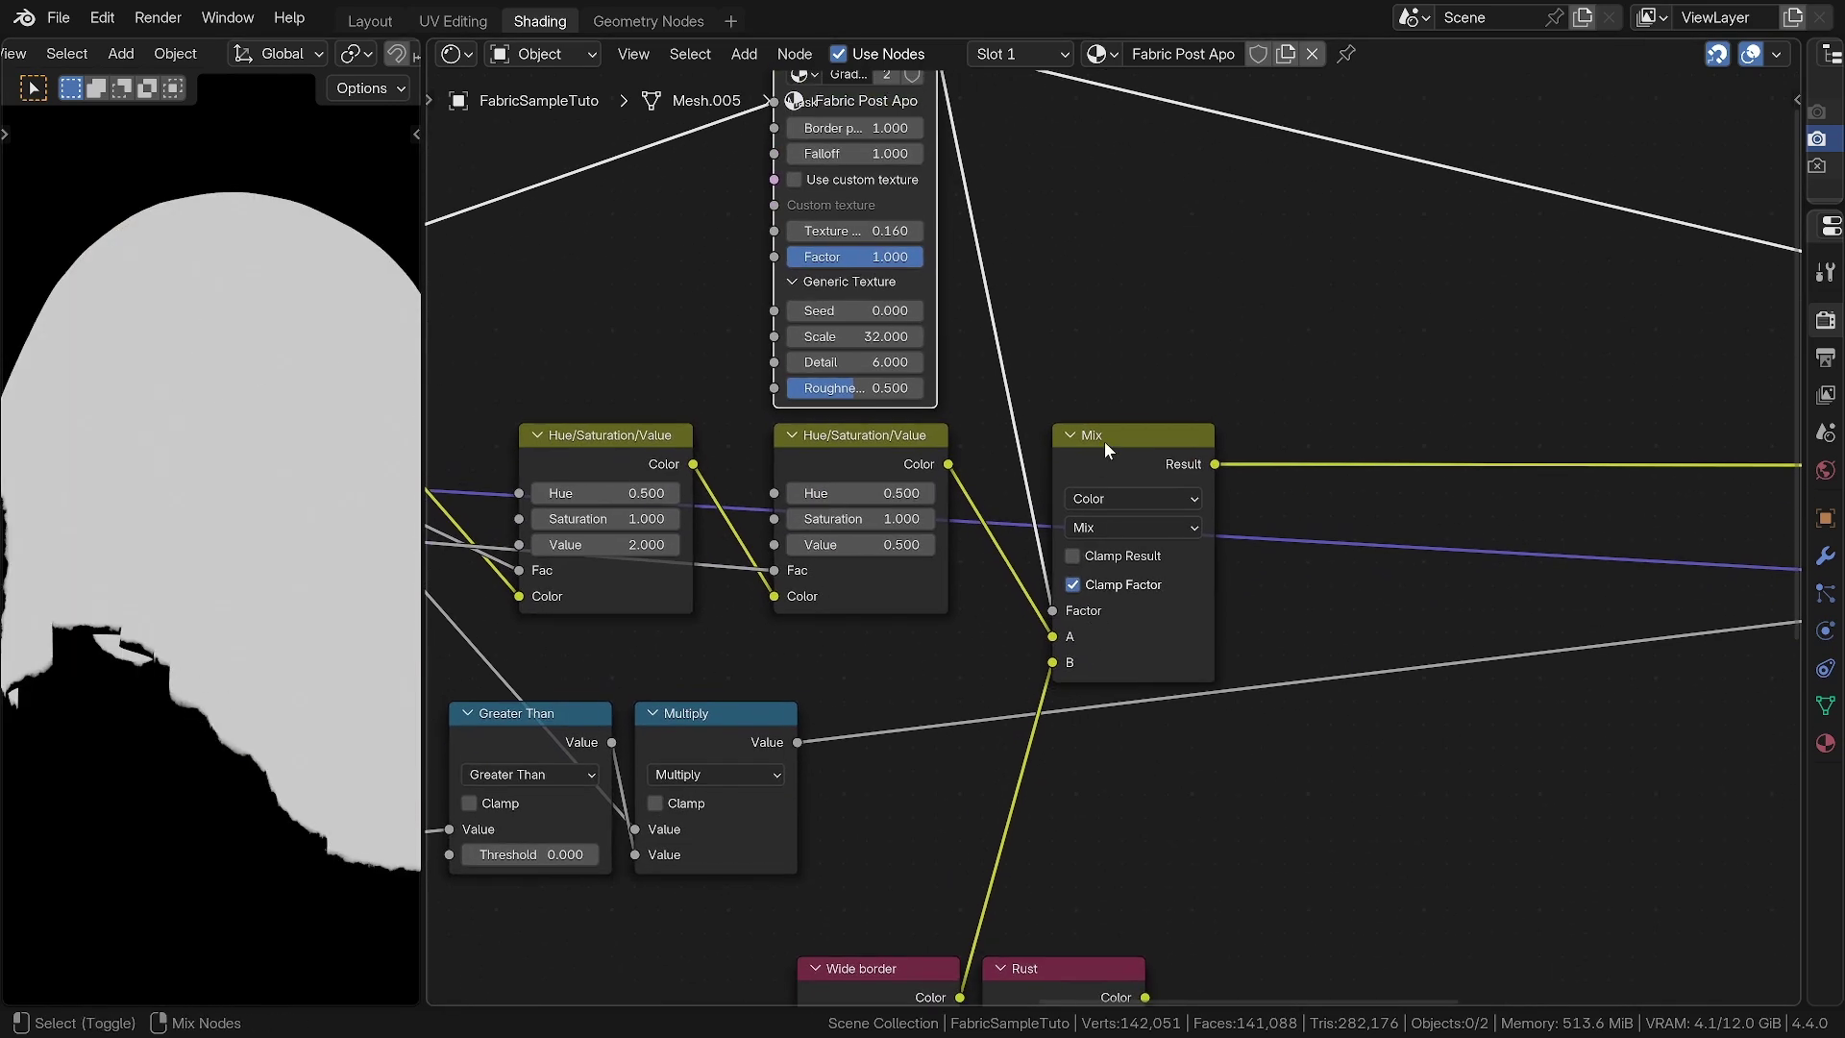
left_click(1104, 441, "ctrl+shift")
left_click_drag(1052, 662, 1052, 636)
left_click_drag(880, 987, 932, 765)
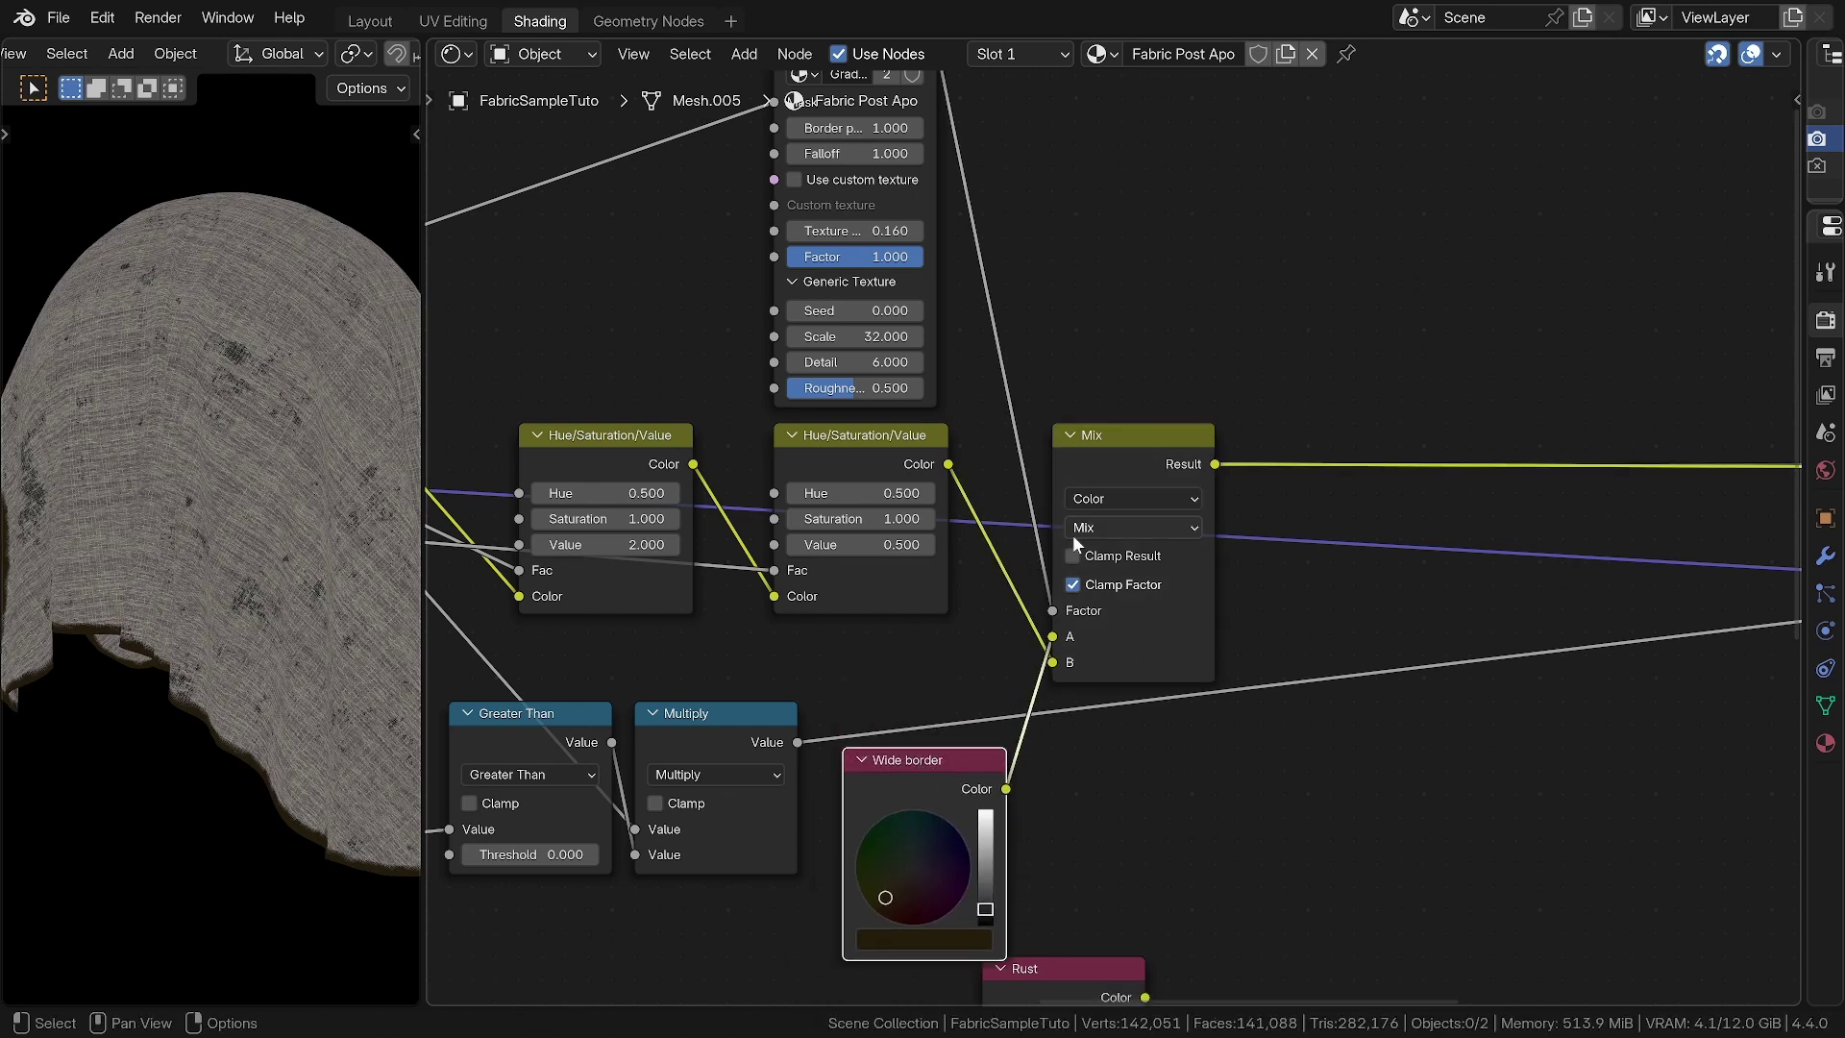
Widen the Gradient to Grunge node and move the Mix node farther from the Hue/Saturation/Value nodes
middle_click_drag(284, 803, 211, 682, "ctrl")
middle_click_drag(1014, 453, 921, 658)
left_click_drag(847, 508, 895, 508)
left_click_drag(1038, 641, 1084, 641)
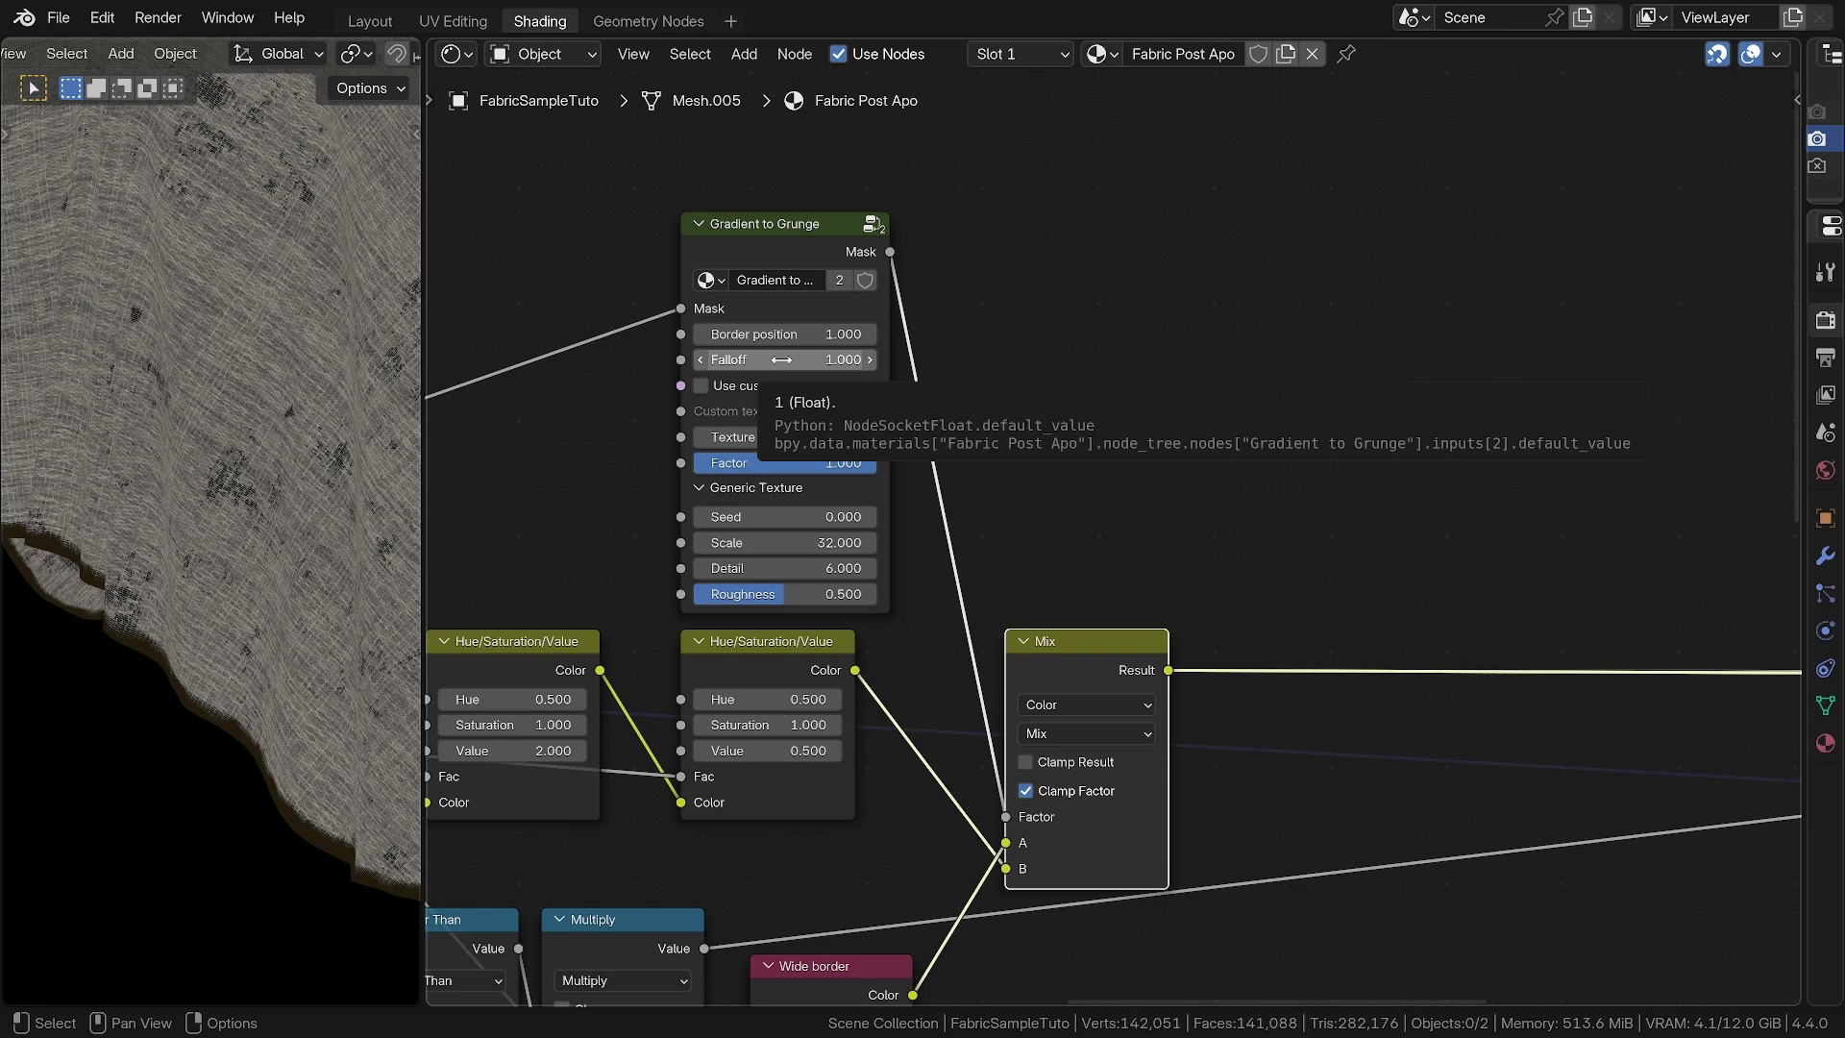
Try Falloff values of 24.42, 100 and 54.99 on the new Gradient to Grunge node
left_click_drag(782, 360, 907, 359)
scroll(265, 557, "down", 2)
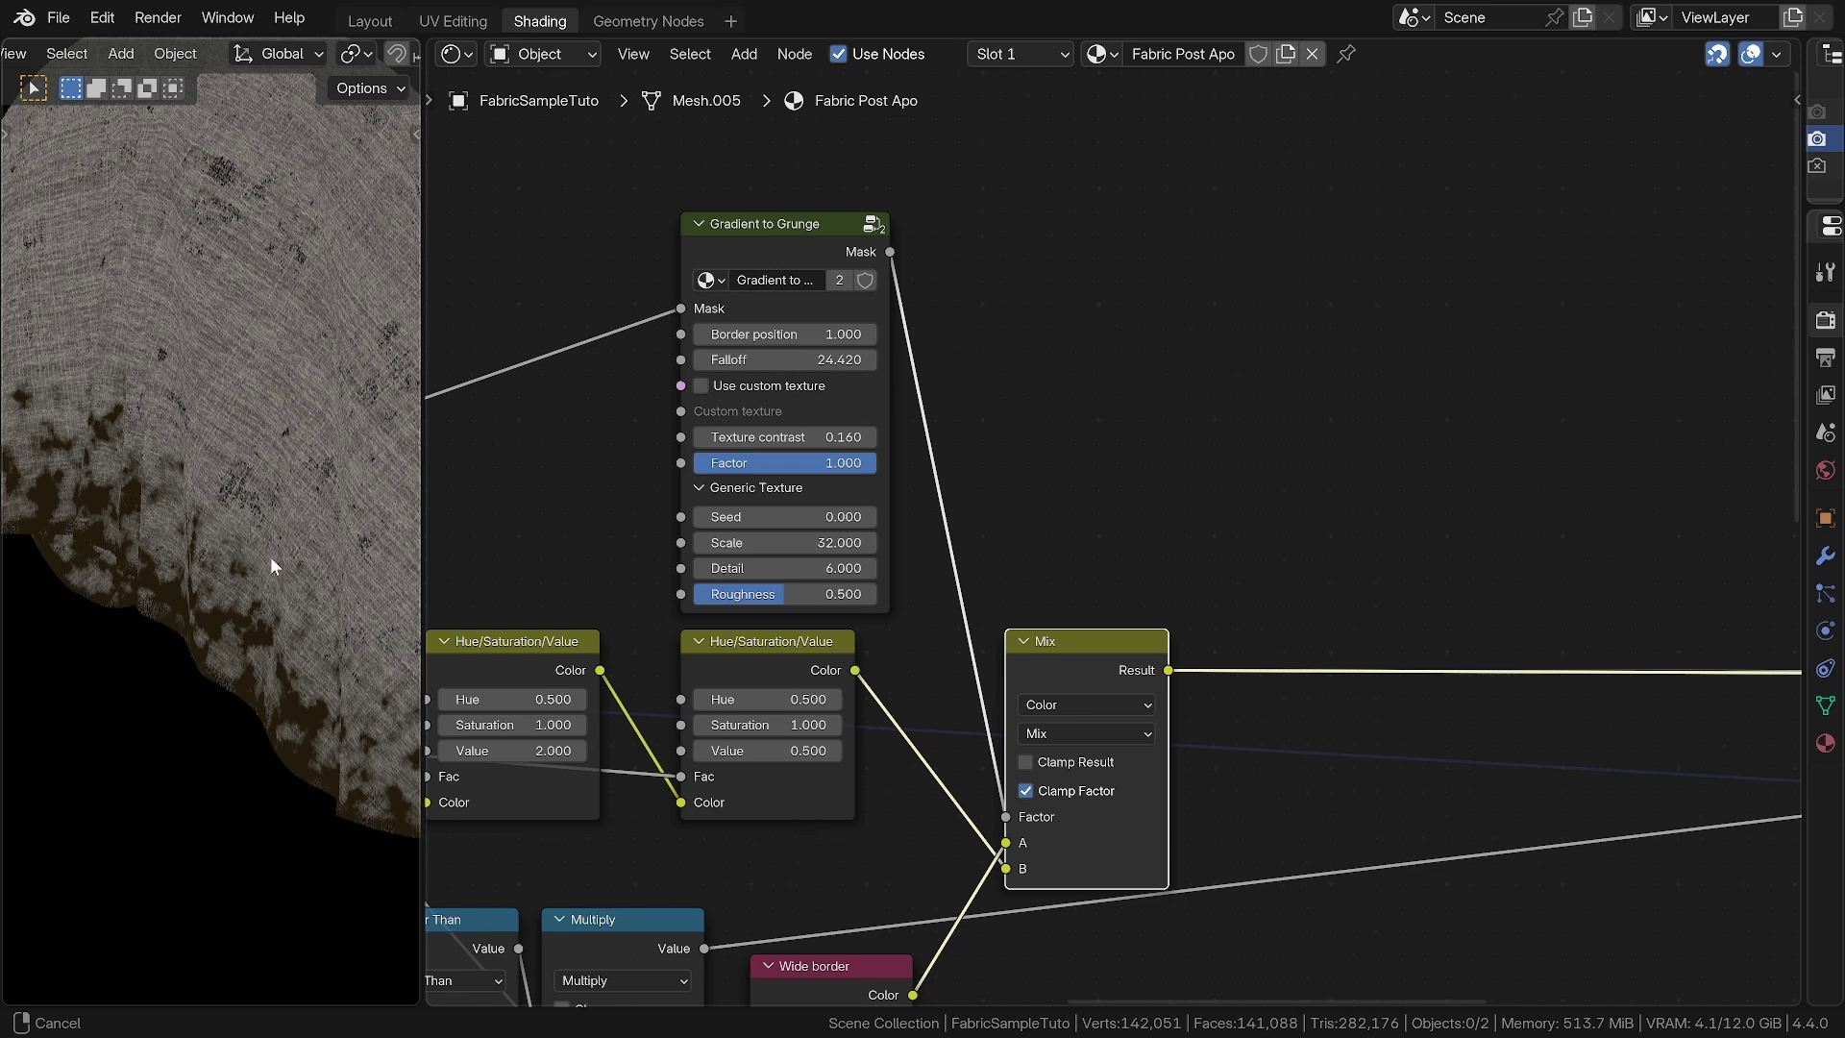
left_click(799, 360)
type("100")
key("Return")
scroll(205, 460, "down", 1)
left_click_drag(800, 359, 711, 360)
left_click_drag(970, 359, 932, 359)
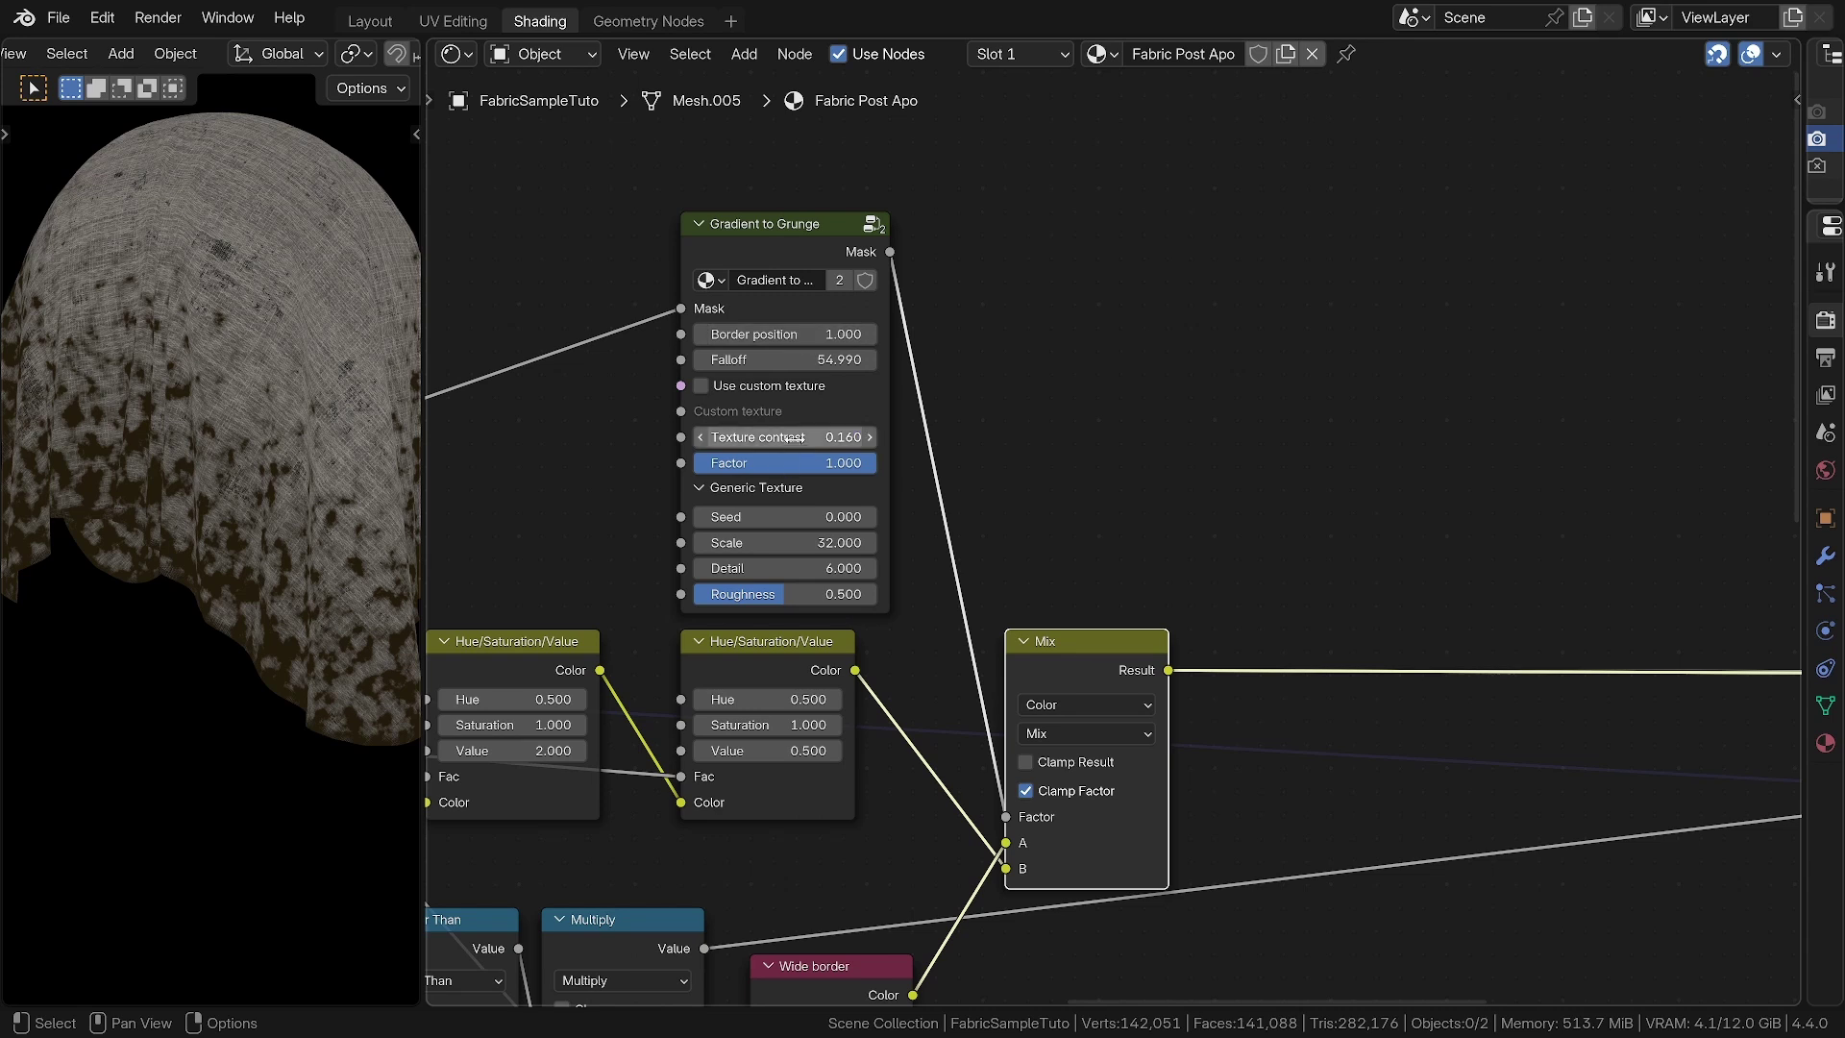
Tune the Gradient to Grunge node to Factor 0, Border position 77.4 and Falloff 79.75, and preview the full material
left_click_drag(807, 466, 694, 466)
mouse_move(798, 359)
left_mouse_down()
mouse_move(860, 360)
mouse_move(836, 334)
mouse_move(970, 334)
mouse_move(711, 333)
mouse_move(775, 333)
left_mouse_up()
right_click(855, 360)
left_click_drag(1066, 334, 1028, 333)
mouse_move(788, 359)
left_mouse_down()
mouse_move(726, 359)
mouse_move(787, 359)
mouse_move(754, 360)
left_mouse_up()
left_click_drag(788, 333, 739, 333)
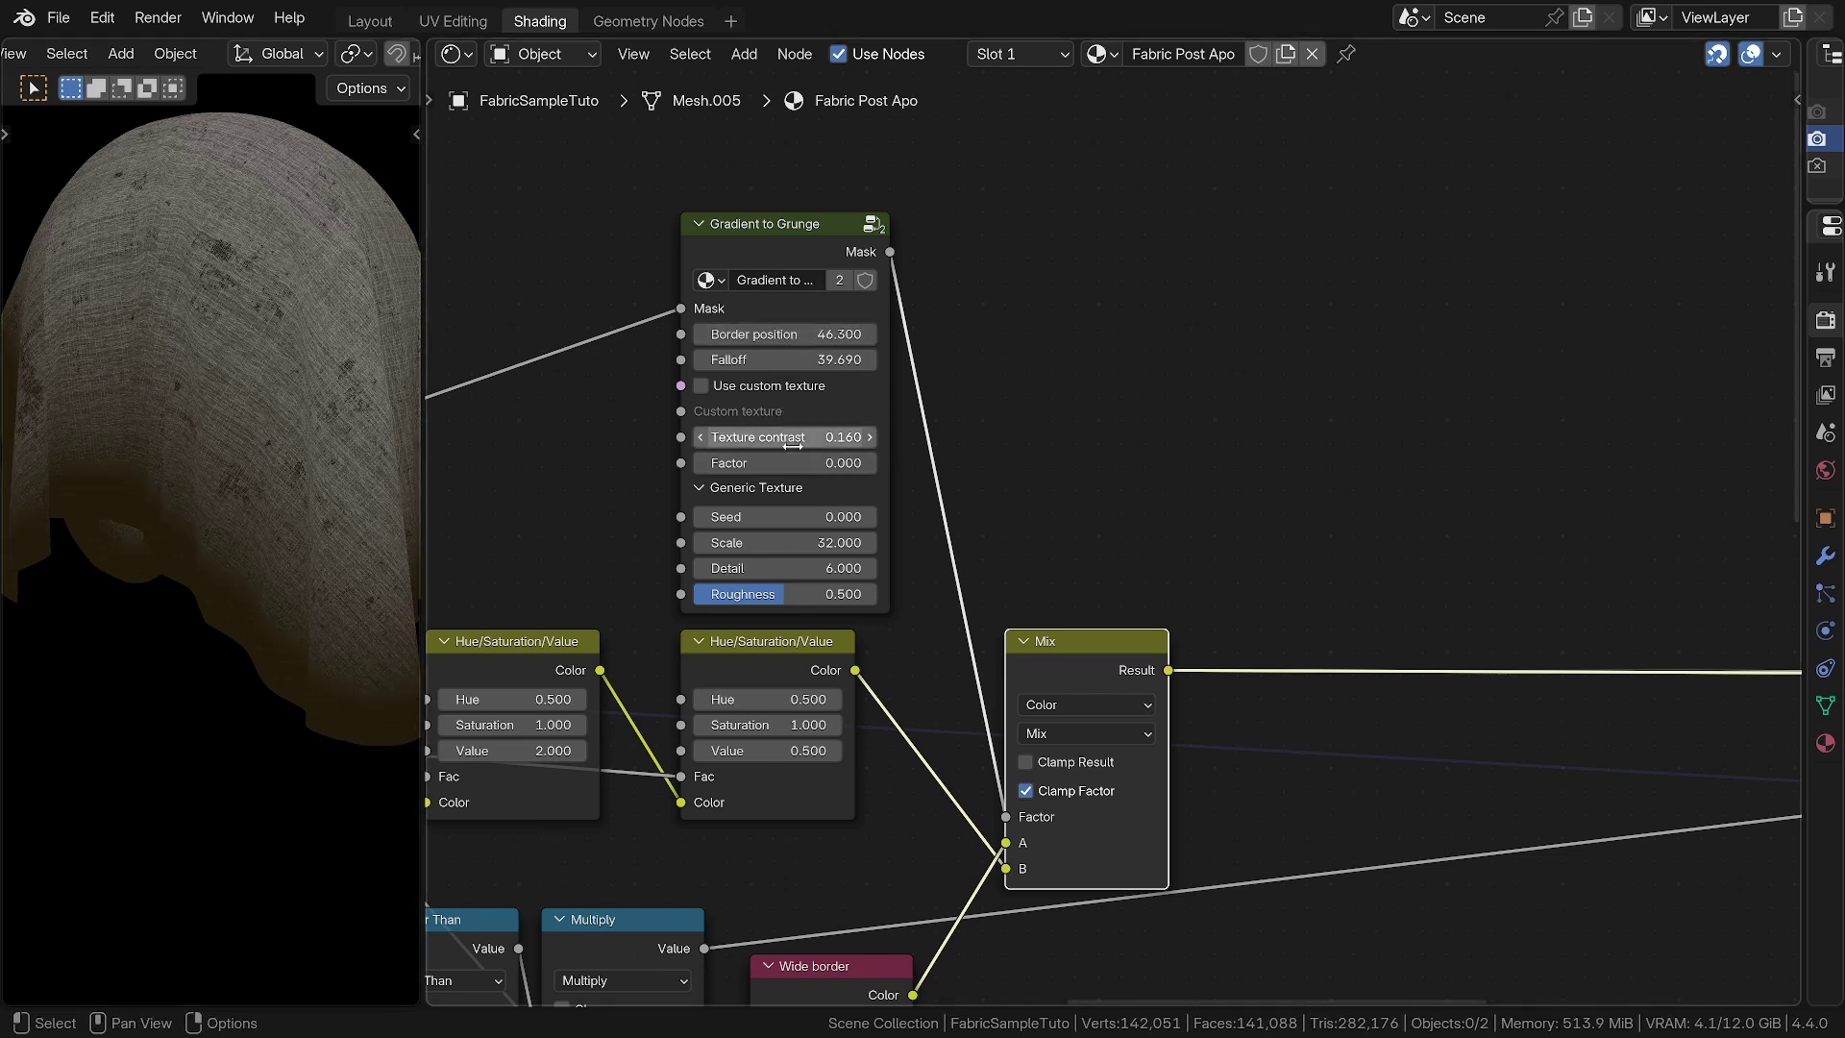
middle_click_drag(1016, 529, 982, 562)
left_click(1564, 518, "ctrl+shift")
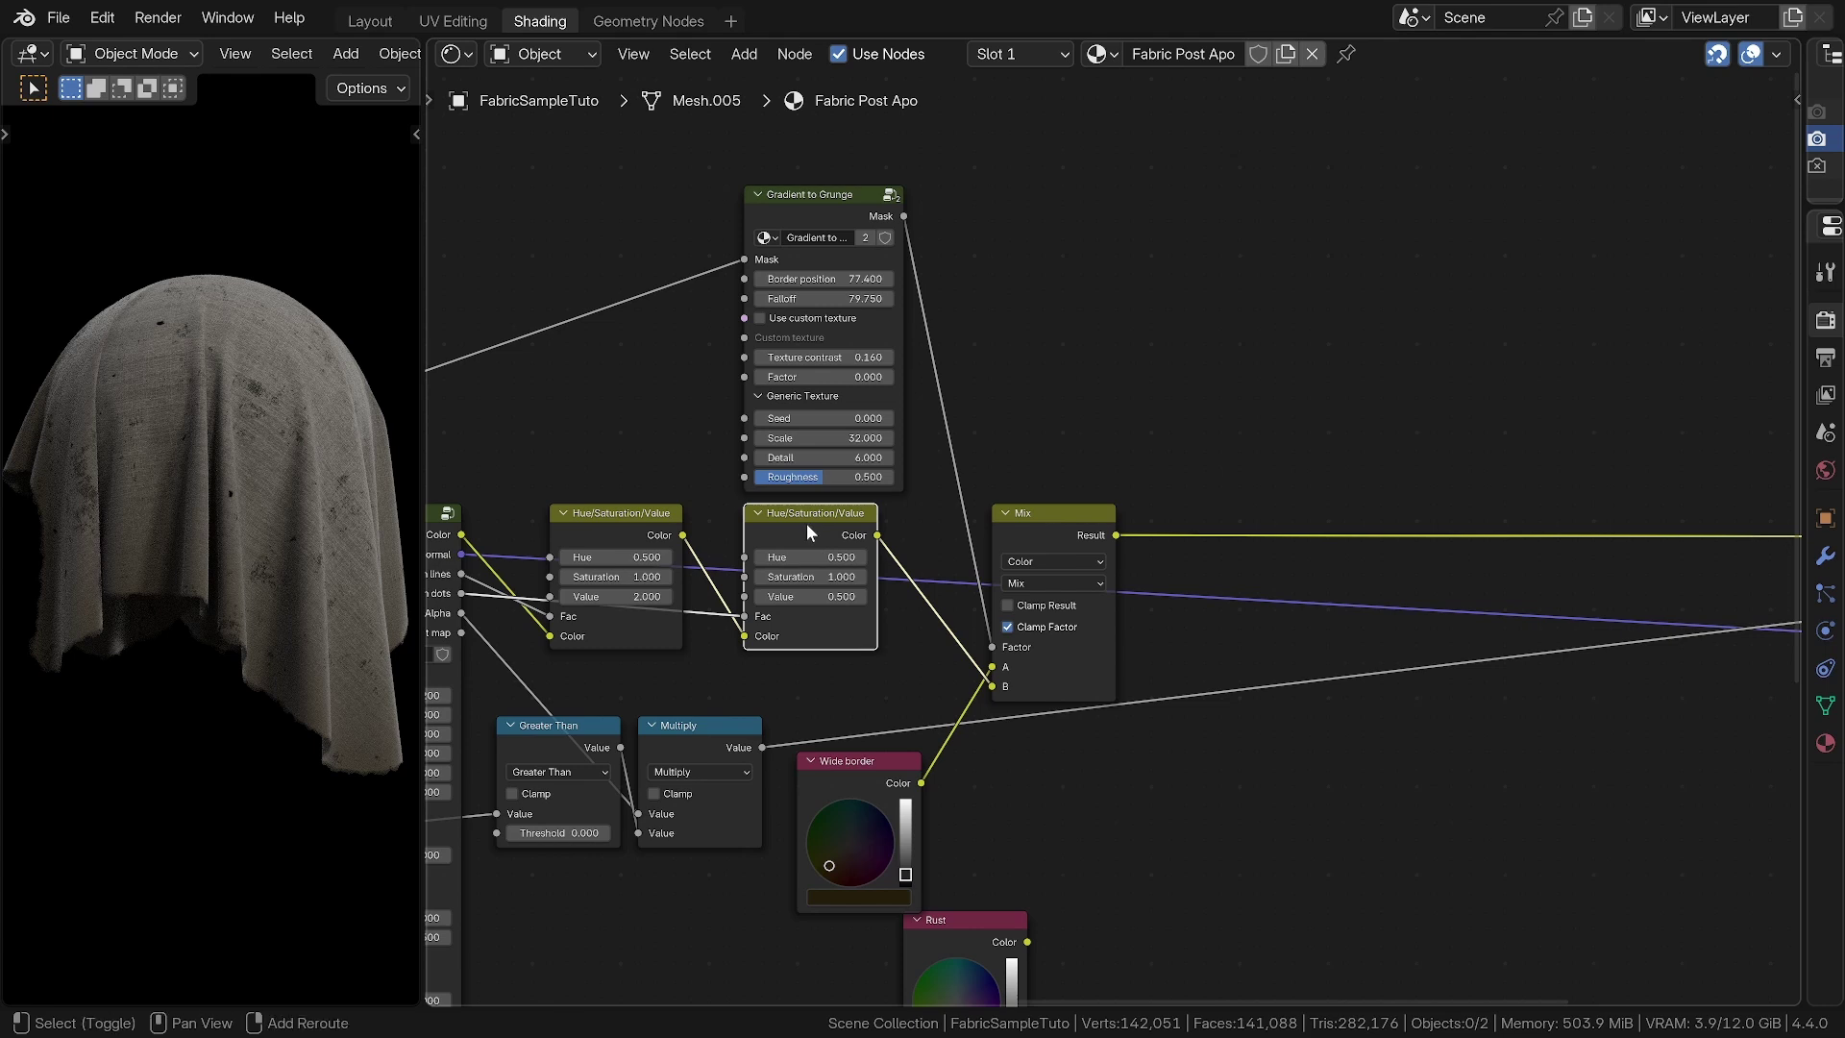
Insert a duplicate of the second Hue/Saturation/Value node after the Mix node, with Value 2 and Fac 0
key("shift+d")
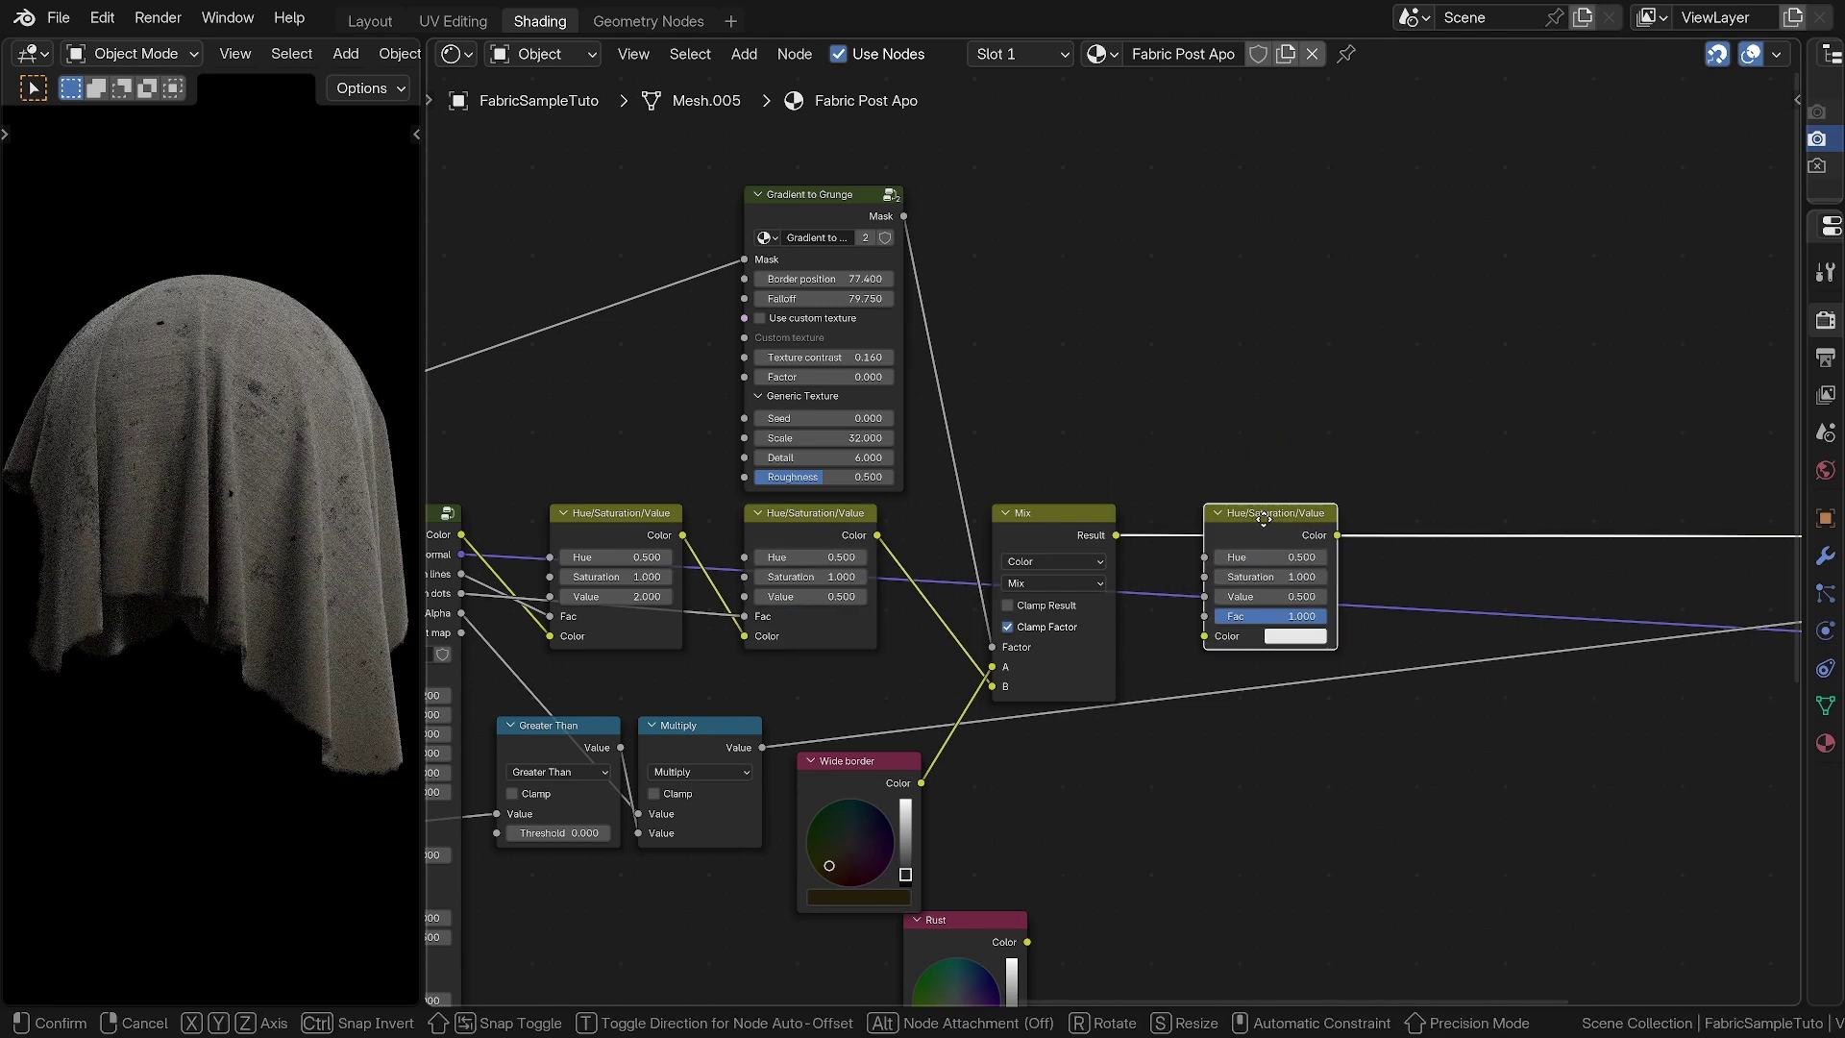
left_click(1265, 523)
scroll(1258, 596, "up", 2)
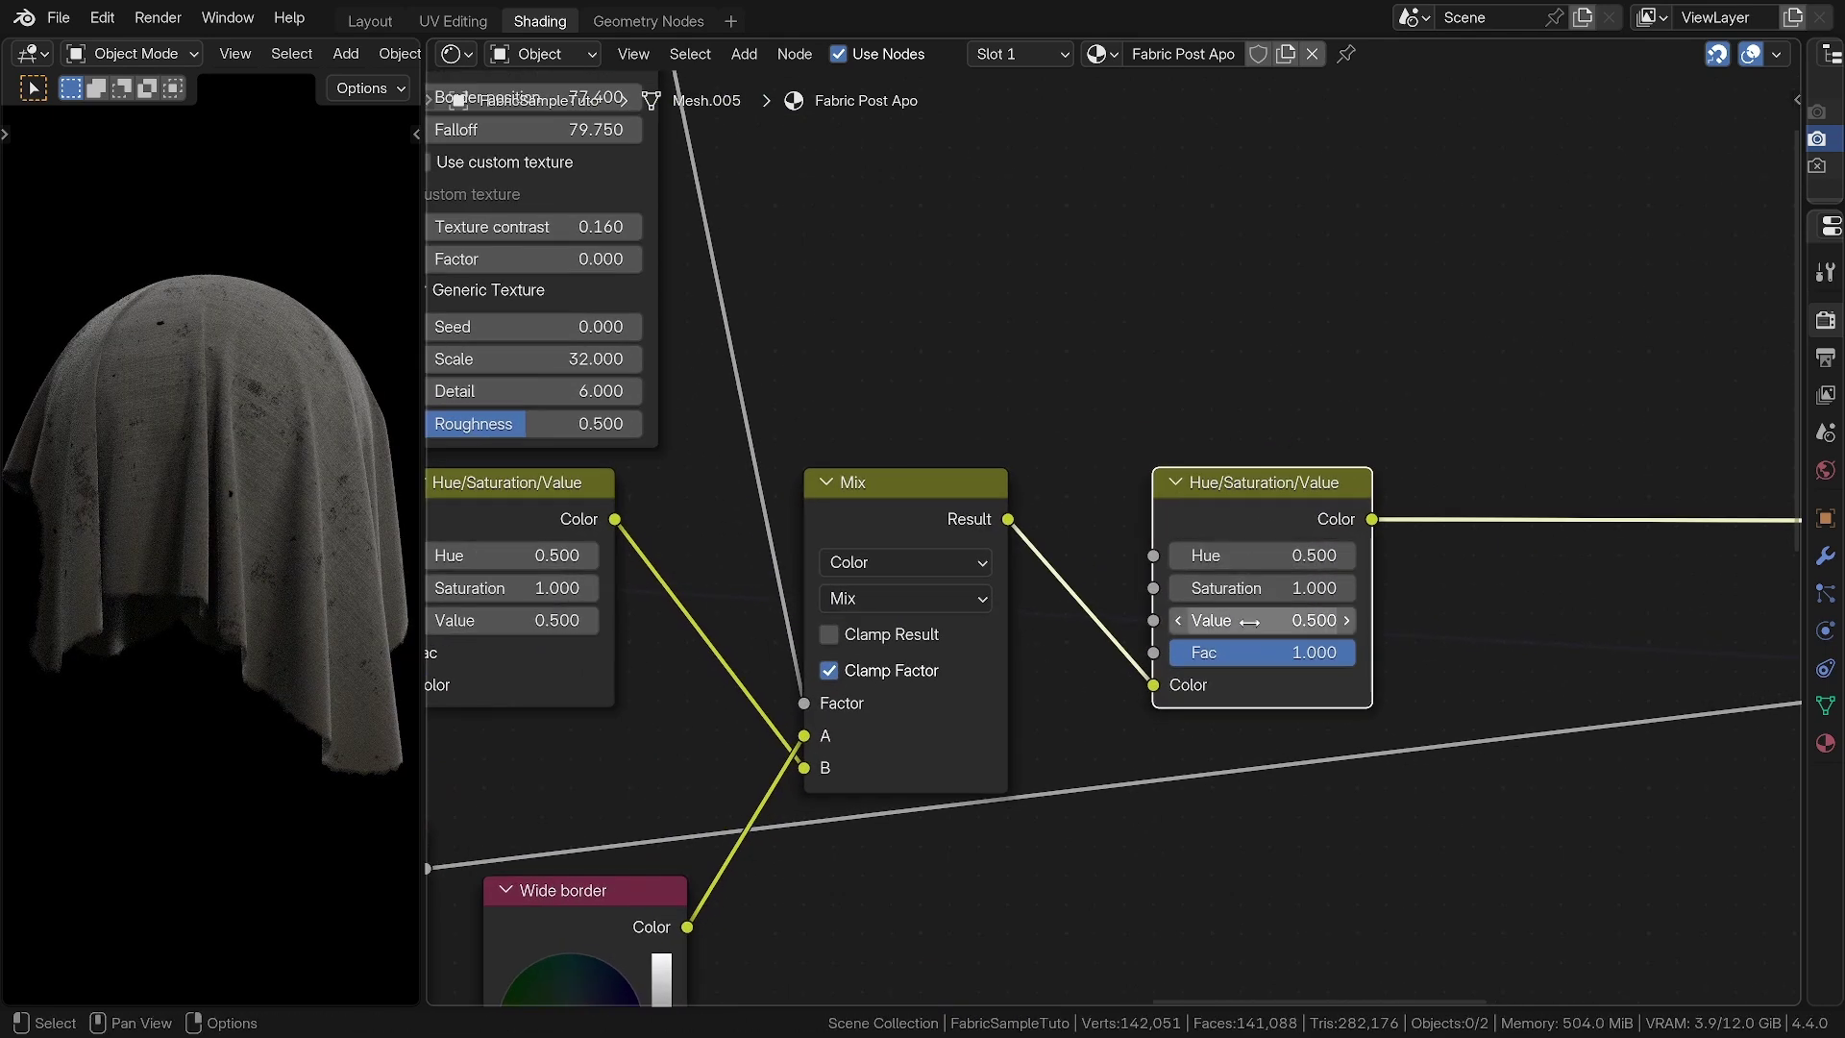
left_click(1249, 621)
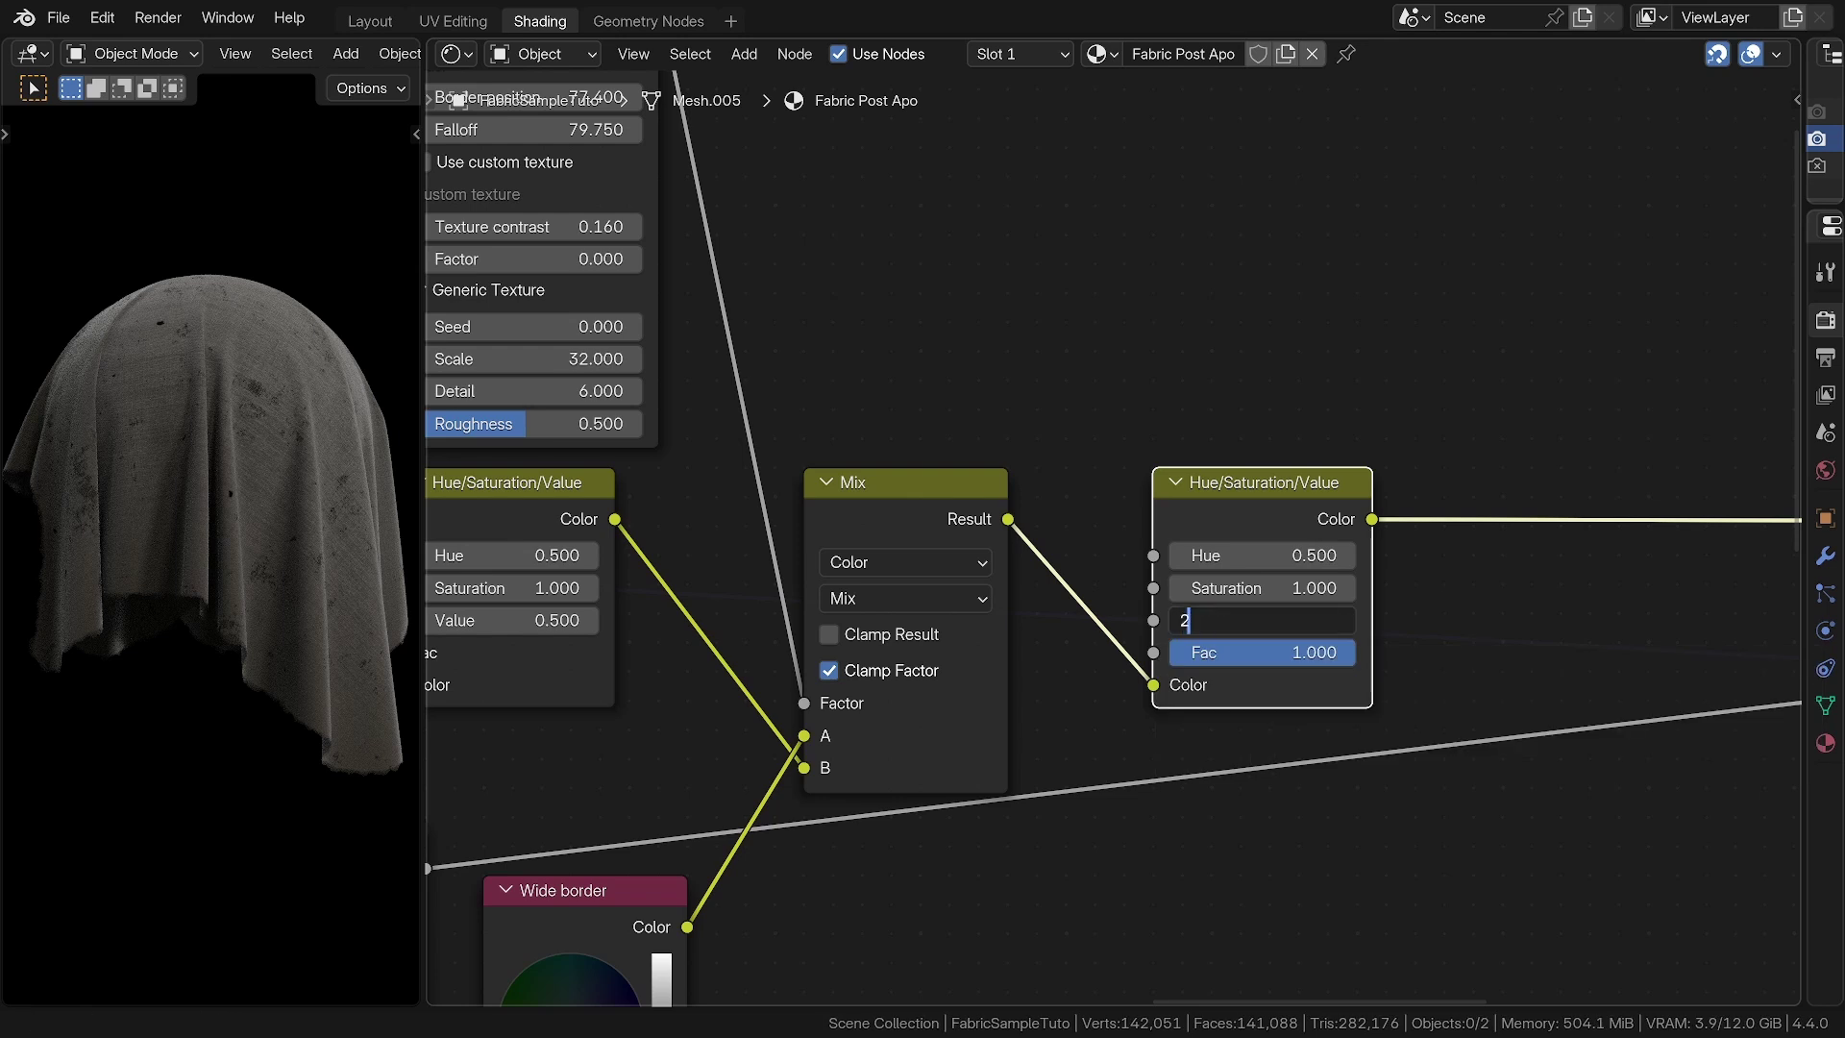
type("2")
key("Return")
left_click_drag(1268, 653, 1071, 653)
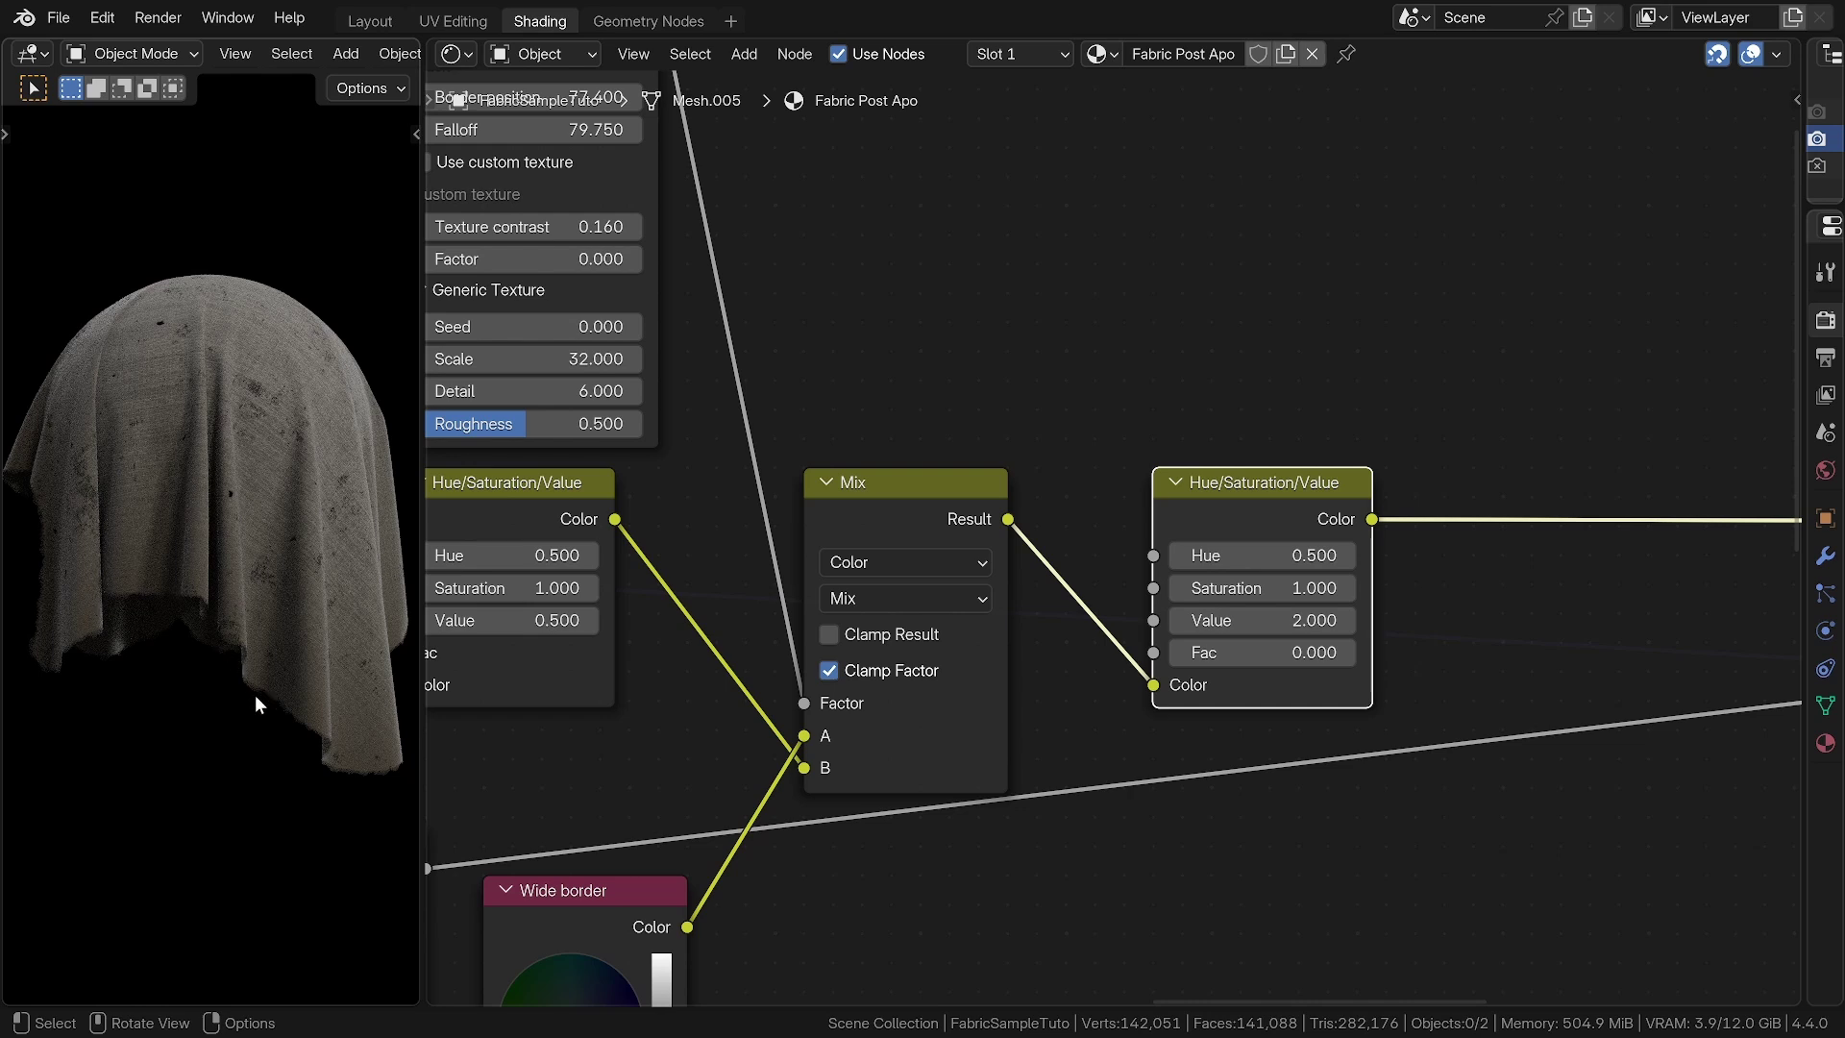
Duplicate the Gradient to Grunge node with its mask input linked, place it above the Mix node, and preview its mask
scroll(1158, 407, "down", 4)
middle_click_drag(759, 163, 880, 343)
left_click(798, 256)
key("shift+d")
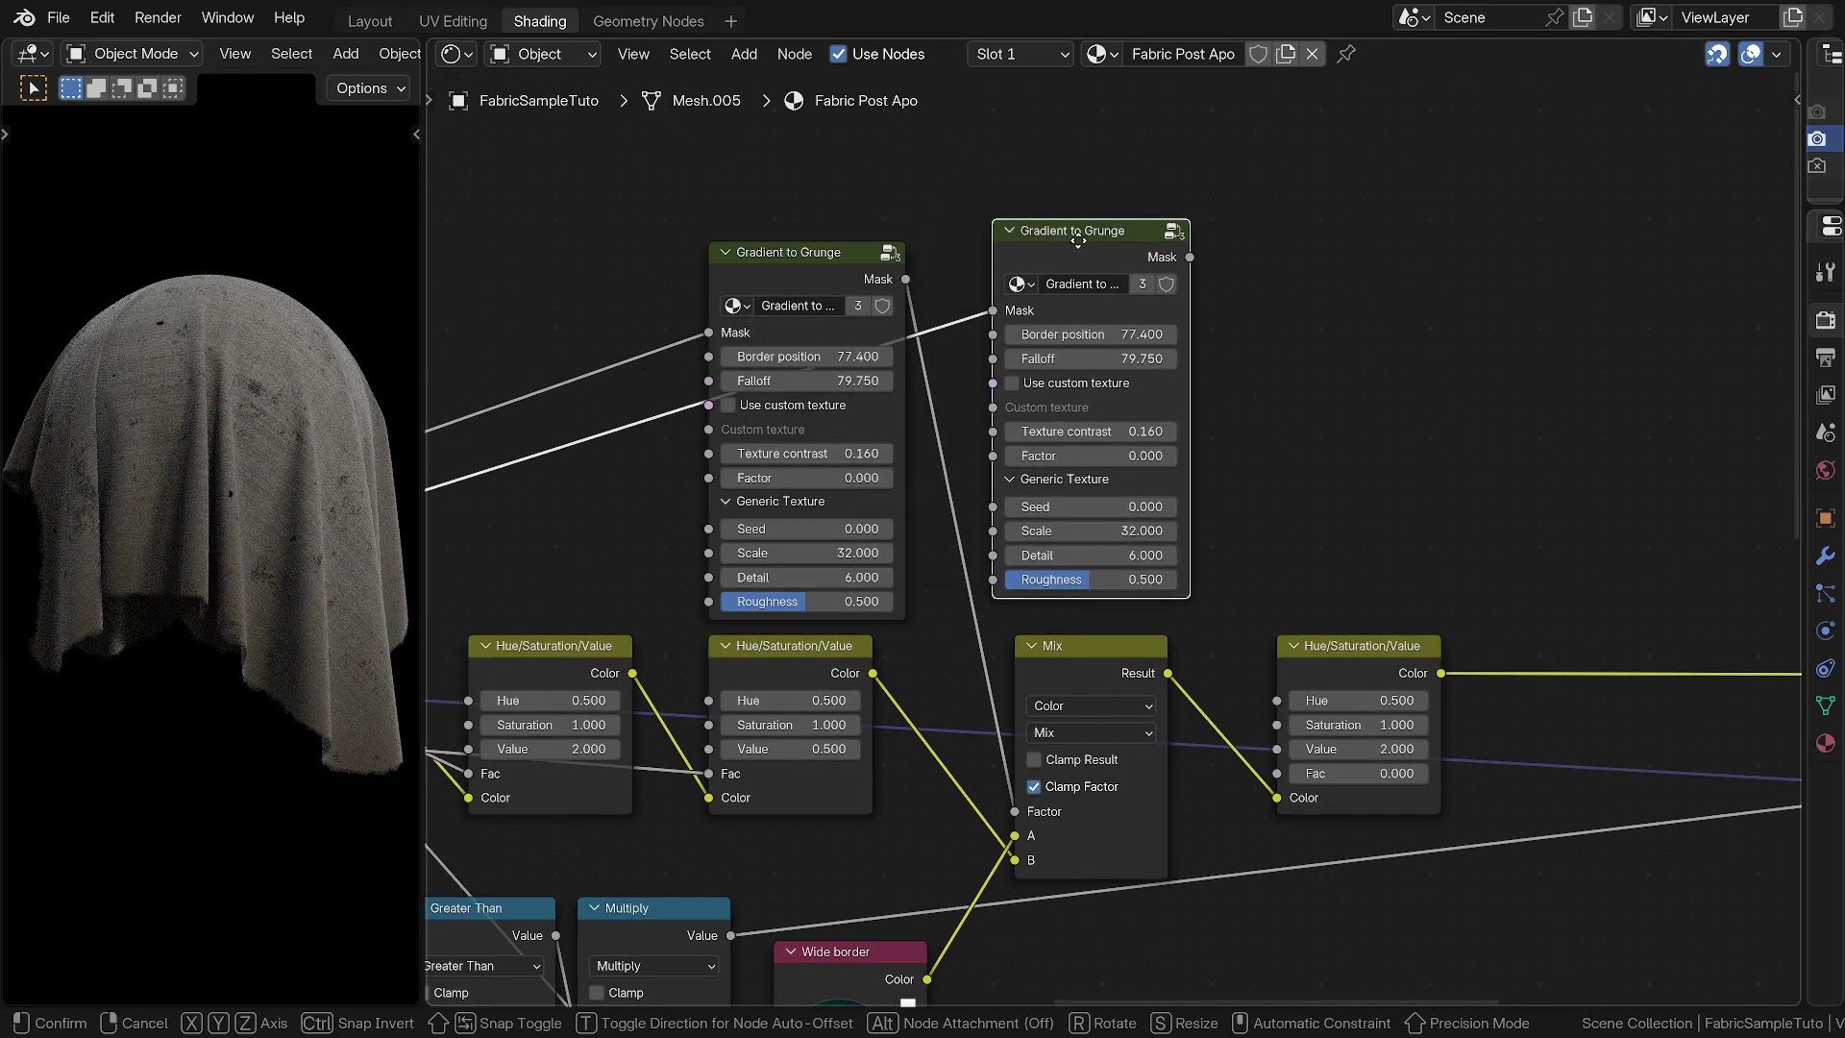
left_click(1081, 256)
scroll(1327, 452, "up", 1)
left_click(1053, 219, "ctrl+shift")
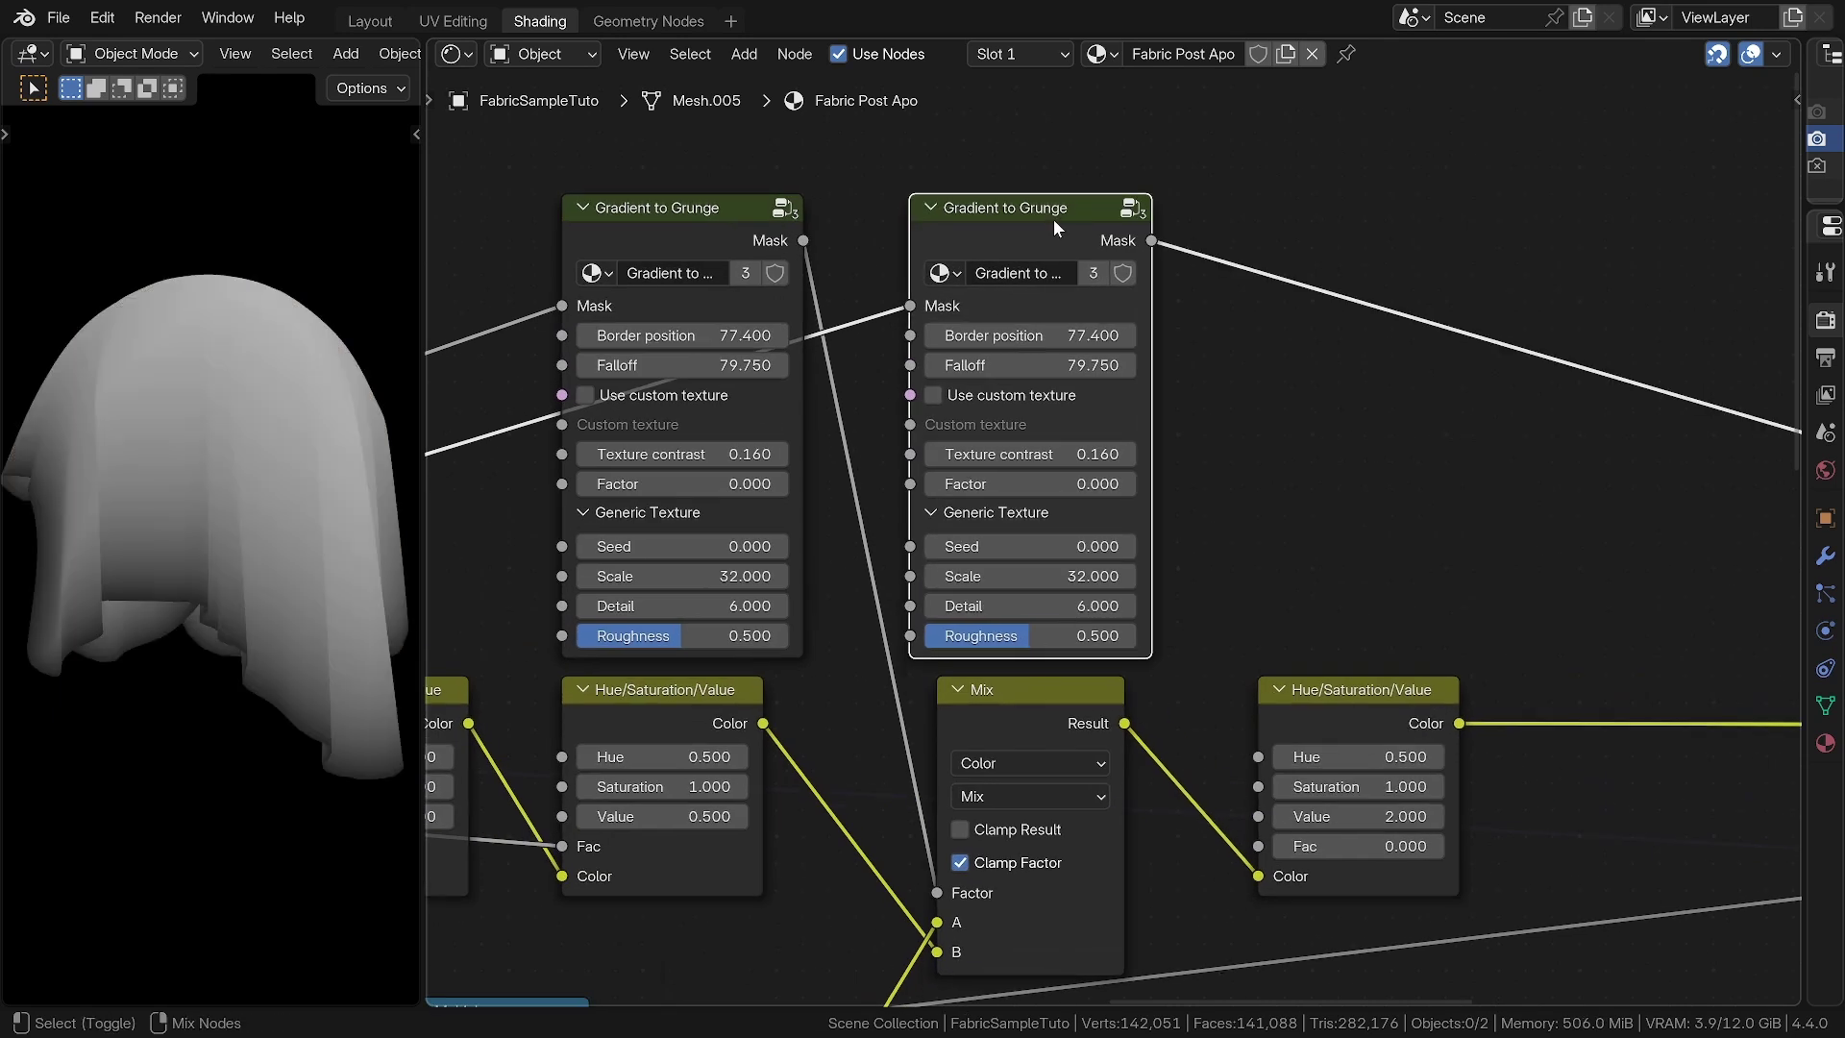
Set the duplicated Gradient to Grunge node's Border position and Falloff both to 20
double_click(1028, 336)
type("20")
key("Tab")
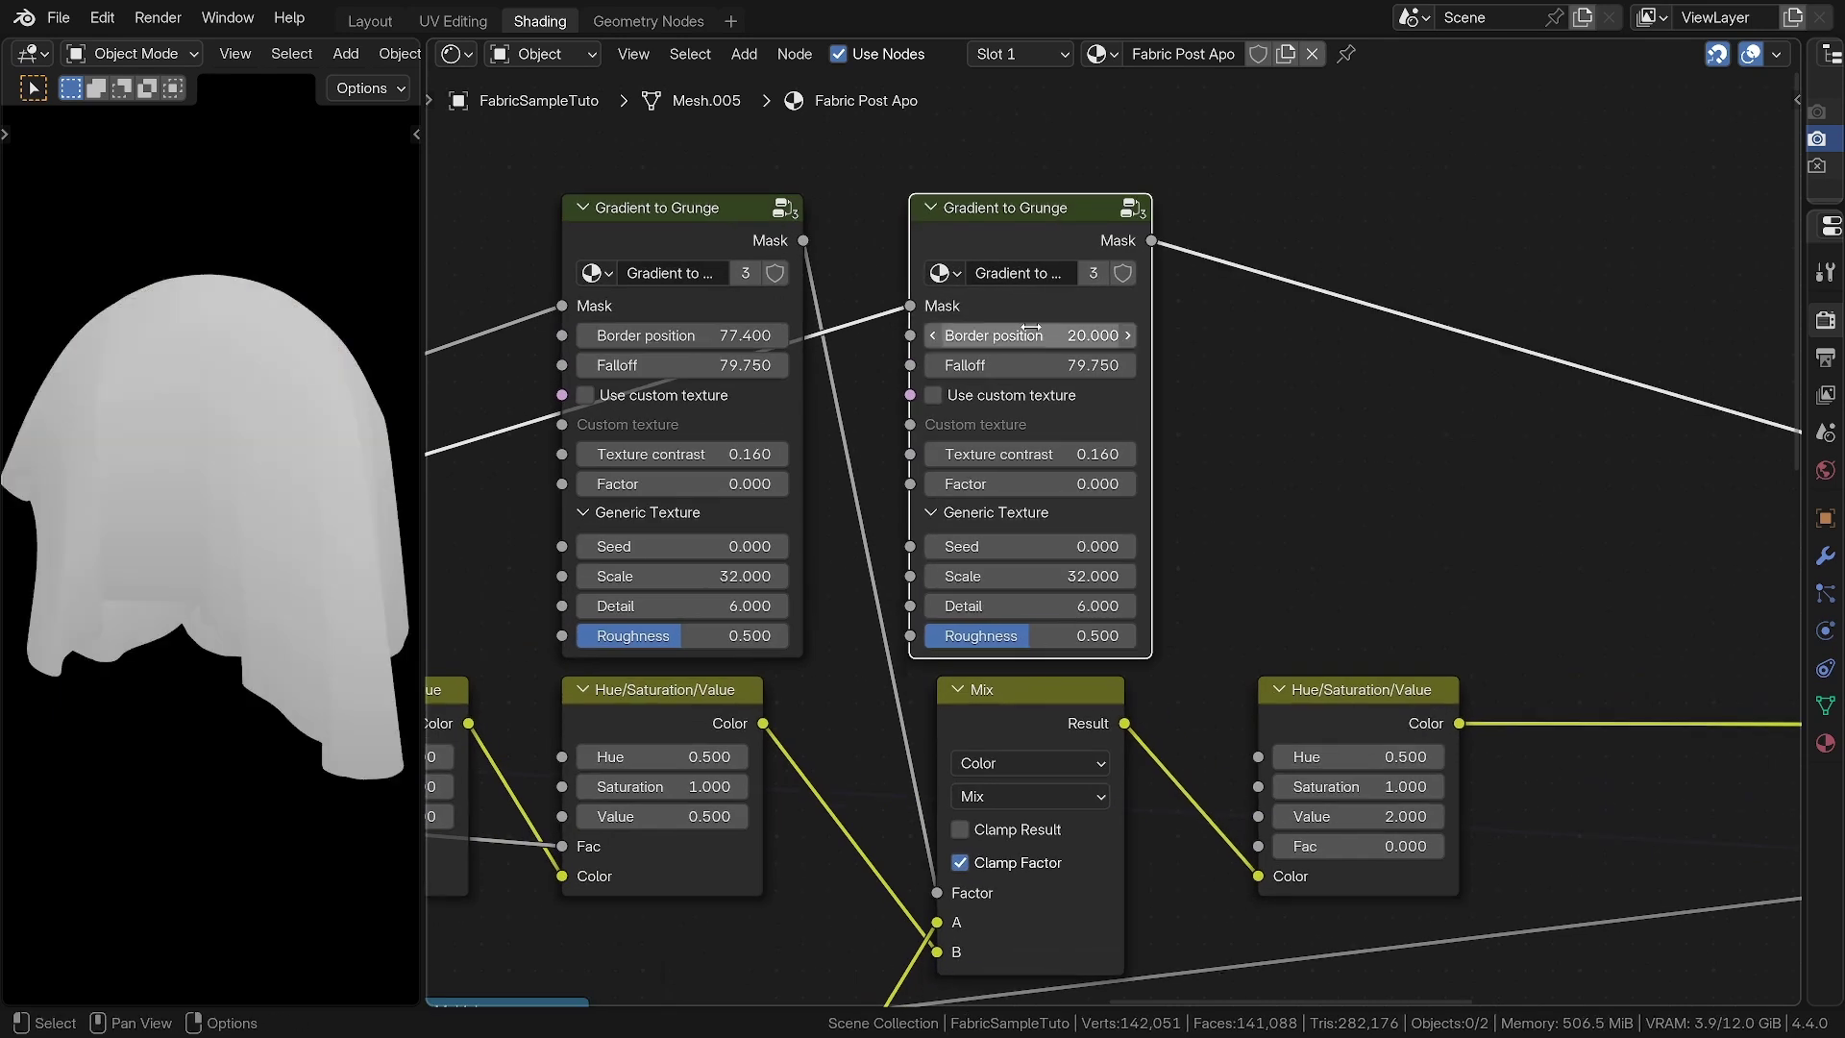
type("20")
key("Return")
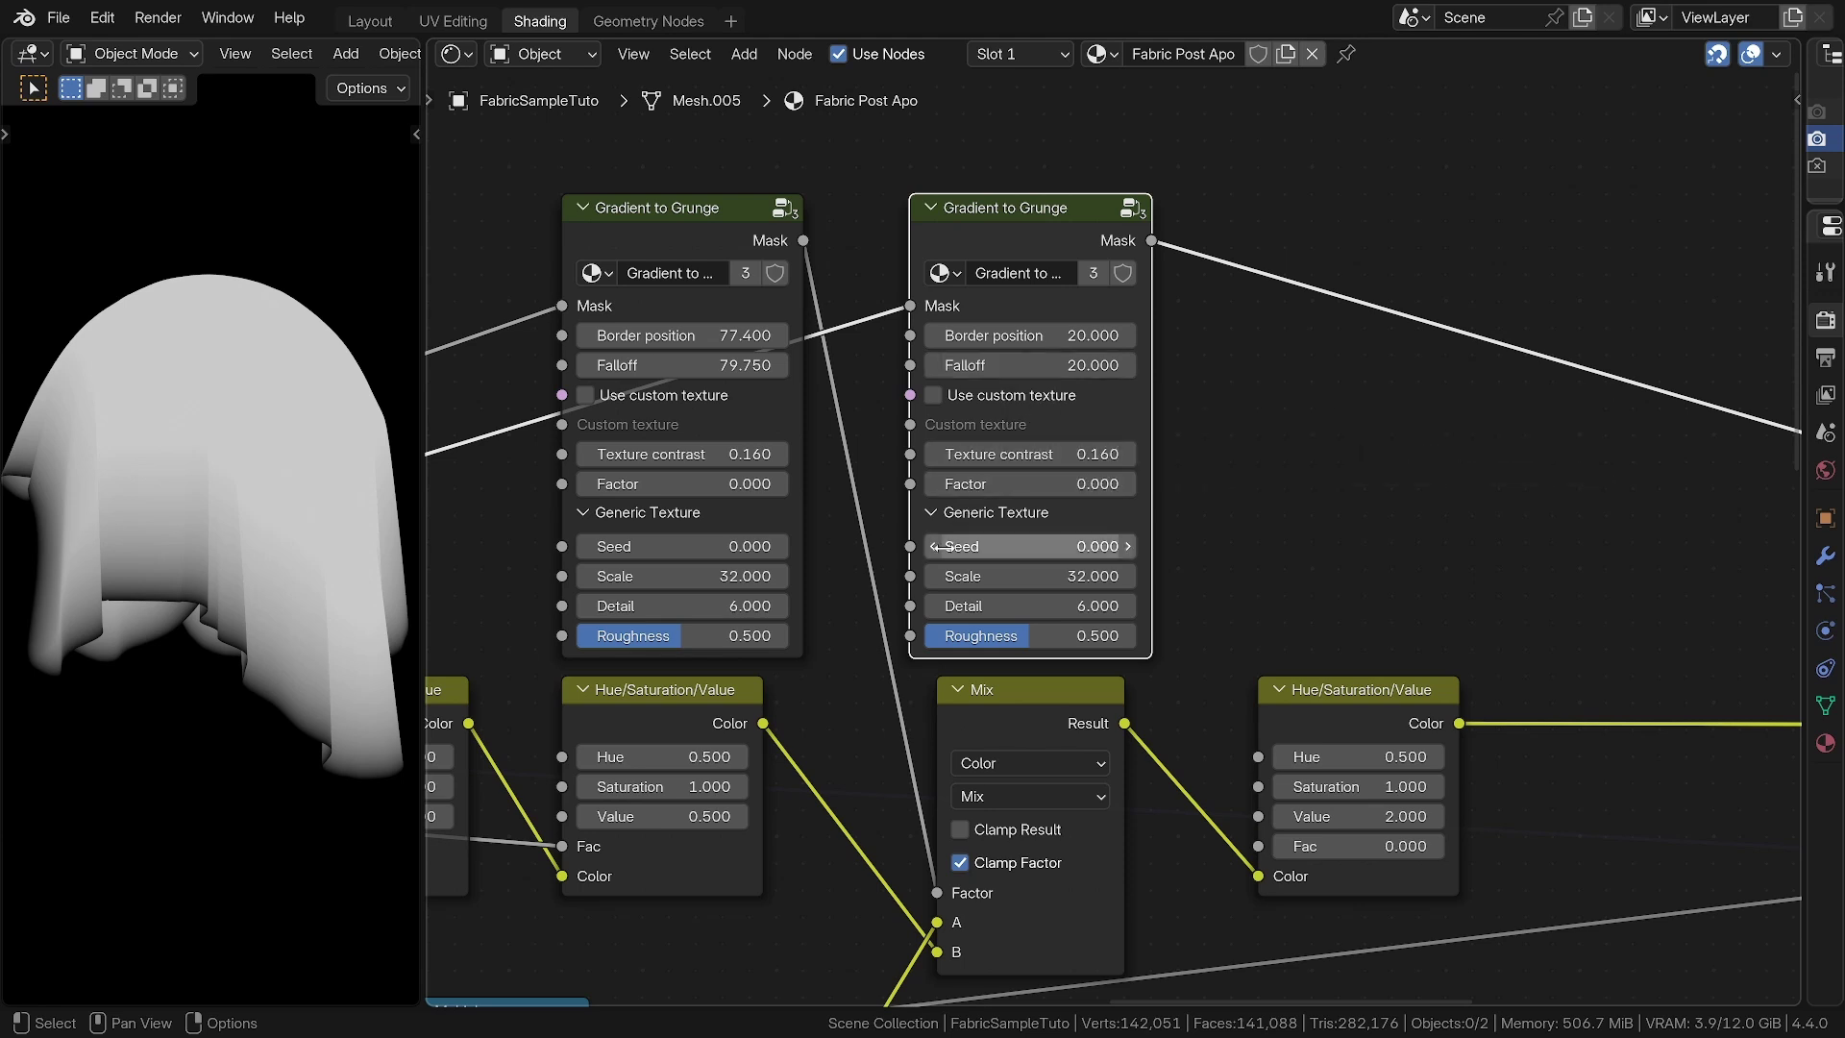
Tighten the duplicated Gradient to Grunge mask with Factor 1, Texture contrast 0, Border position 0.31 and Falloff 2.31
left_click_drag(969, 484, 1135, 484)
left_click_drag(1018, 455, 924, 454)
left_click_drag(1012, 335, 935, 365)
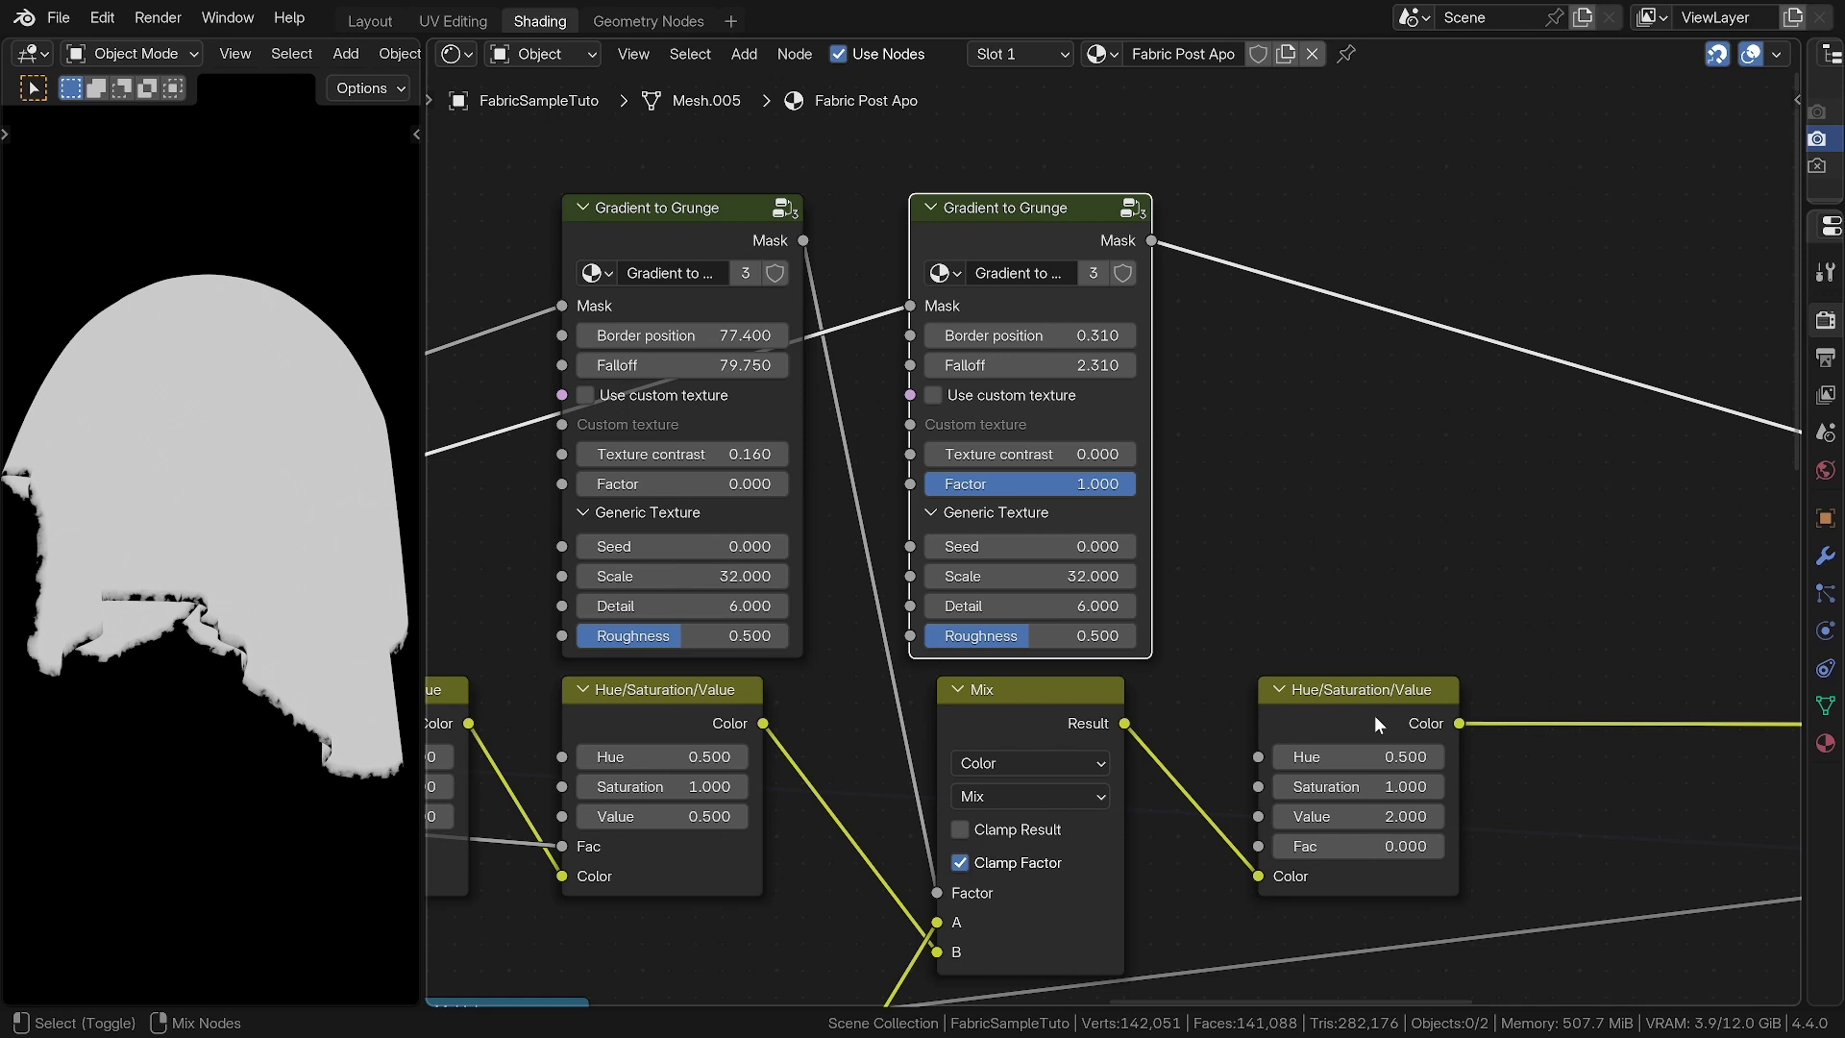
Drive the previewed Hue/Saturation/Value node's Fac with the duplicated Gradient to Grunge mask, and set that mask's Border position to 3.12
left_click(1374, 713, "ctrl+shift")
left_click_drag(1151, 240, 1265, 838)
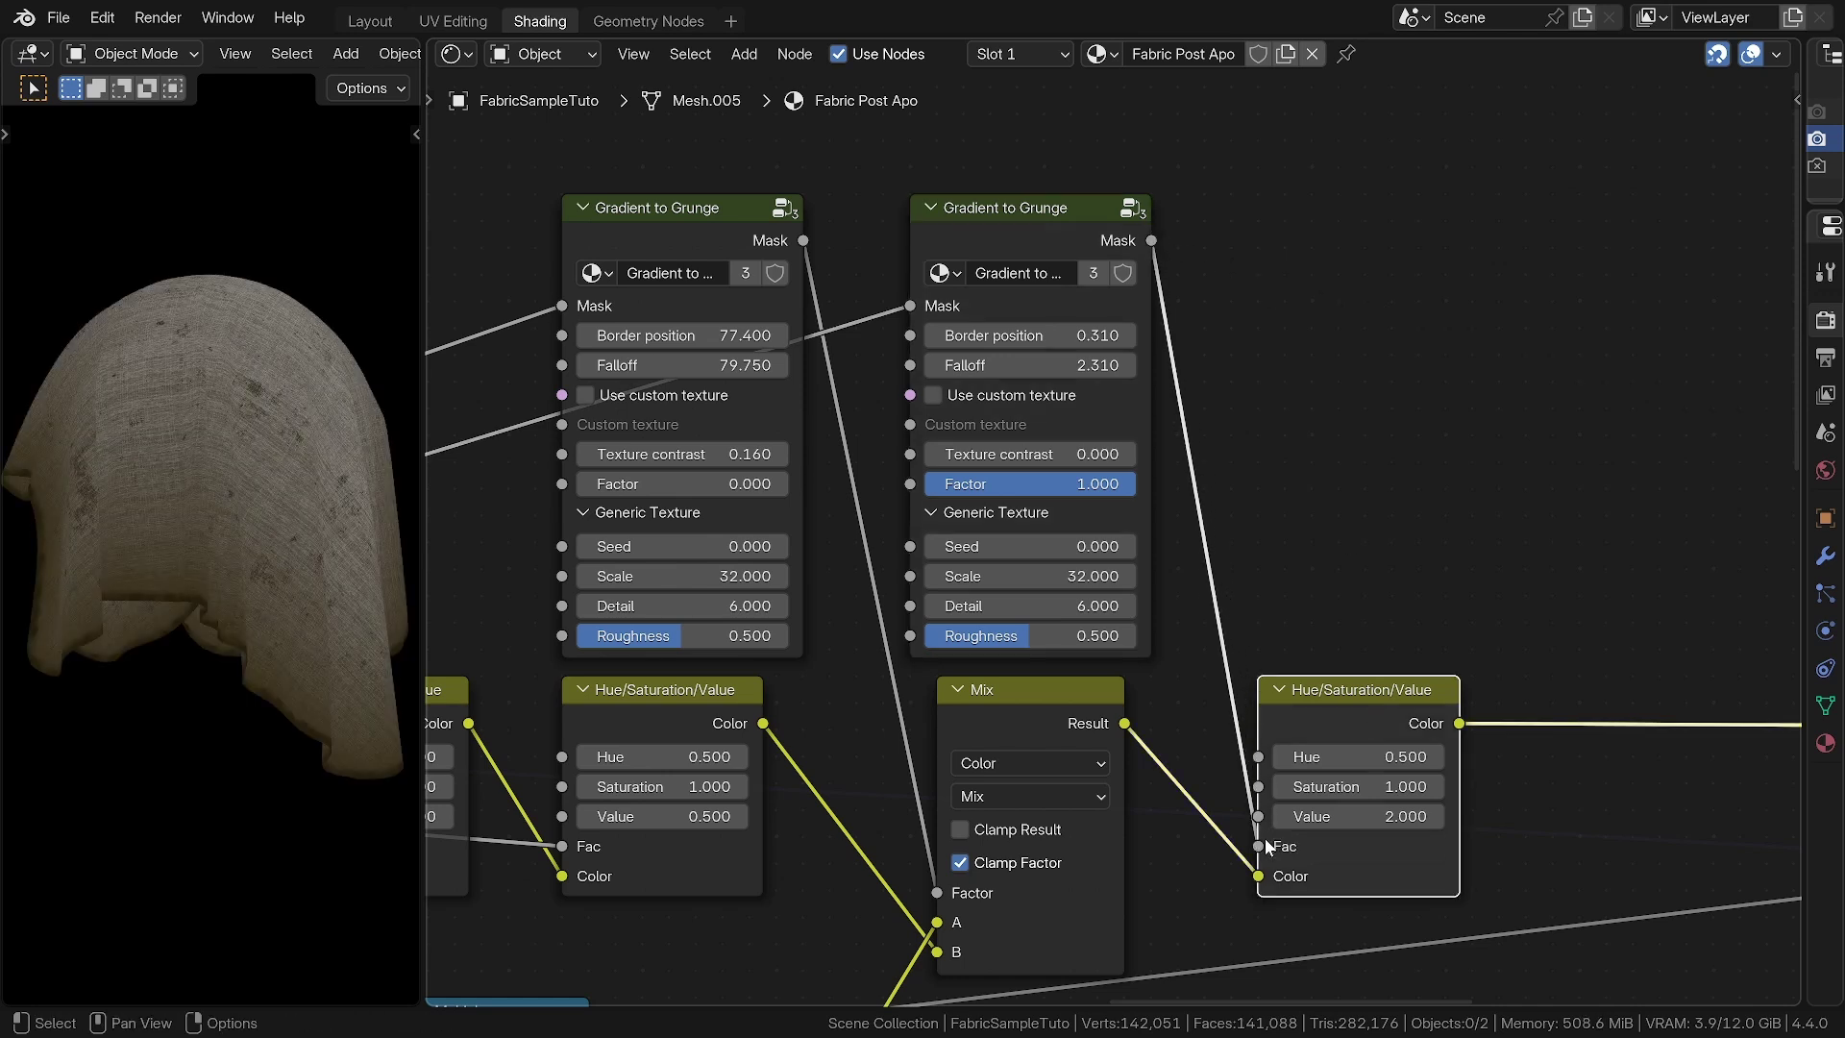
left_click_drag(1362, 696, 1442, 615)
left_click_drag(1036, 336, 1115, 336)
left_click_drag(1029, 335, 894, 335)
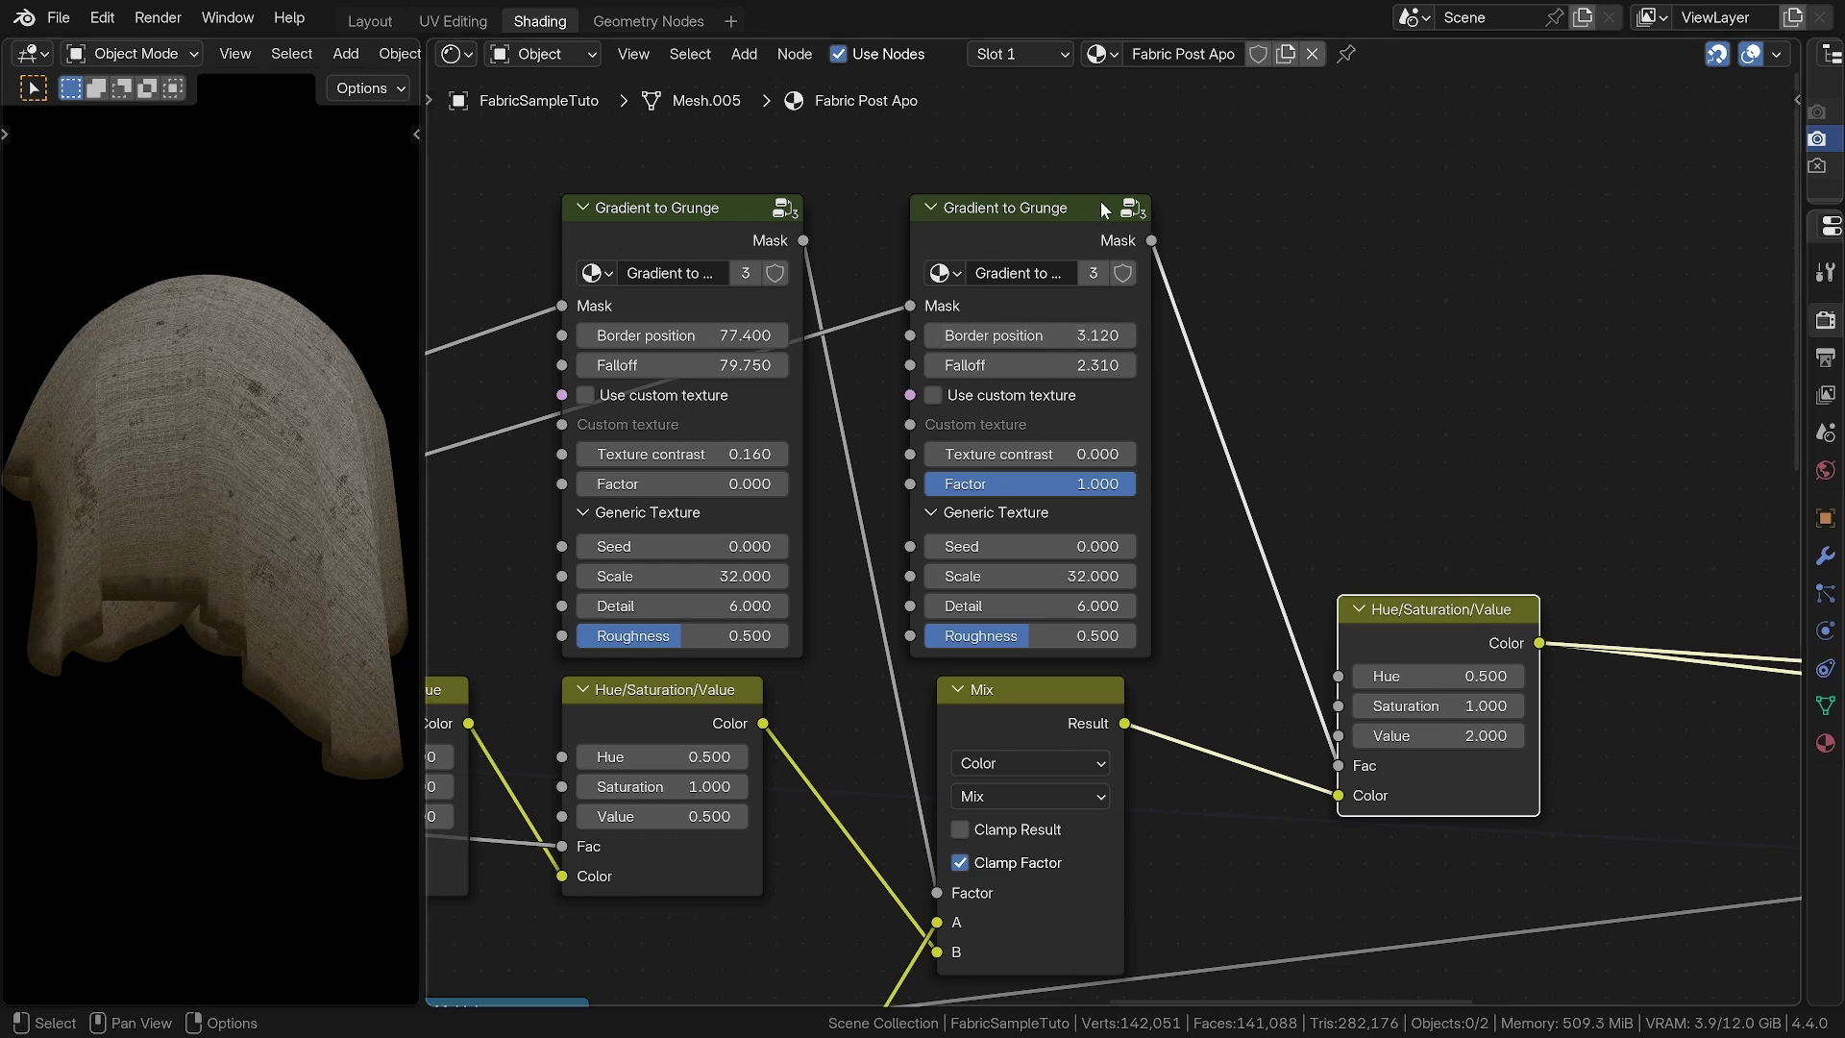
left_click_drag(1423, 639, 1504, 666)
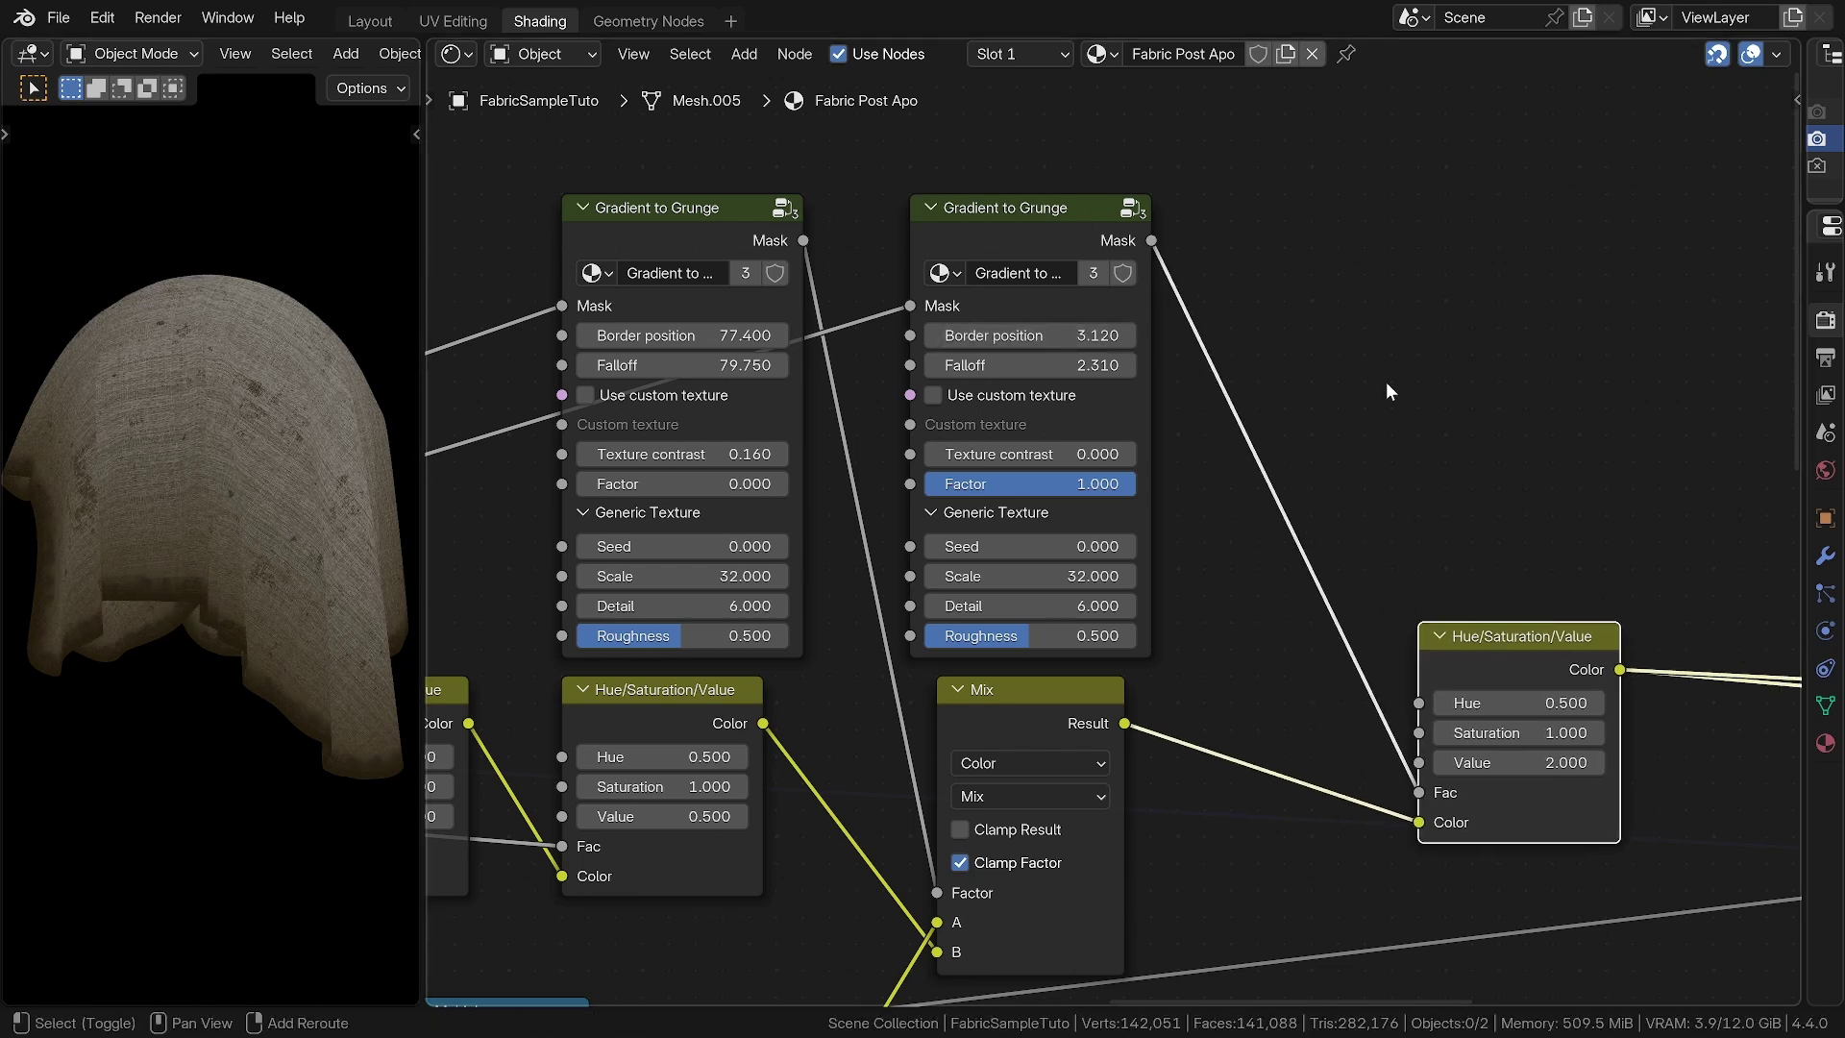
Insert a Fluent Invert node between the duplicated Gradient to Grunge mask and the Hue/Saturation/Value Fac input
key("f")
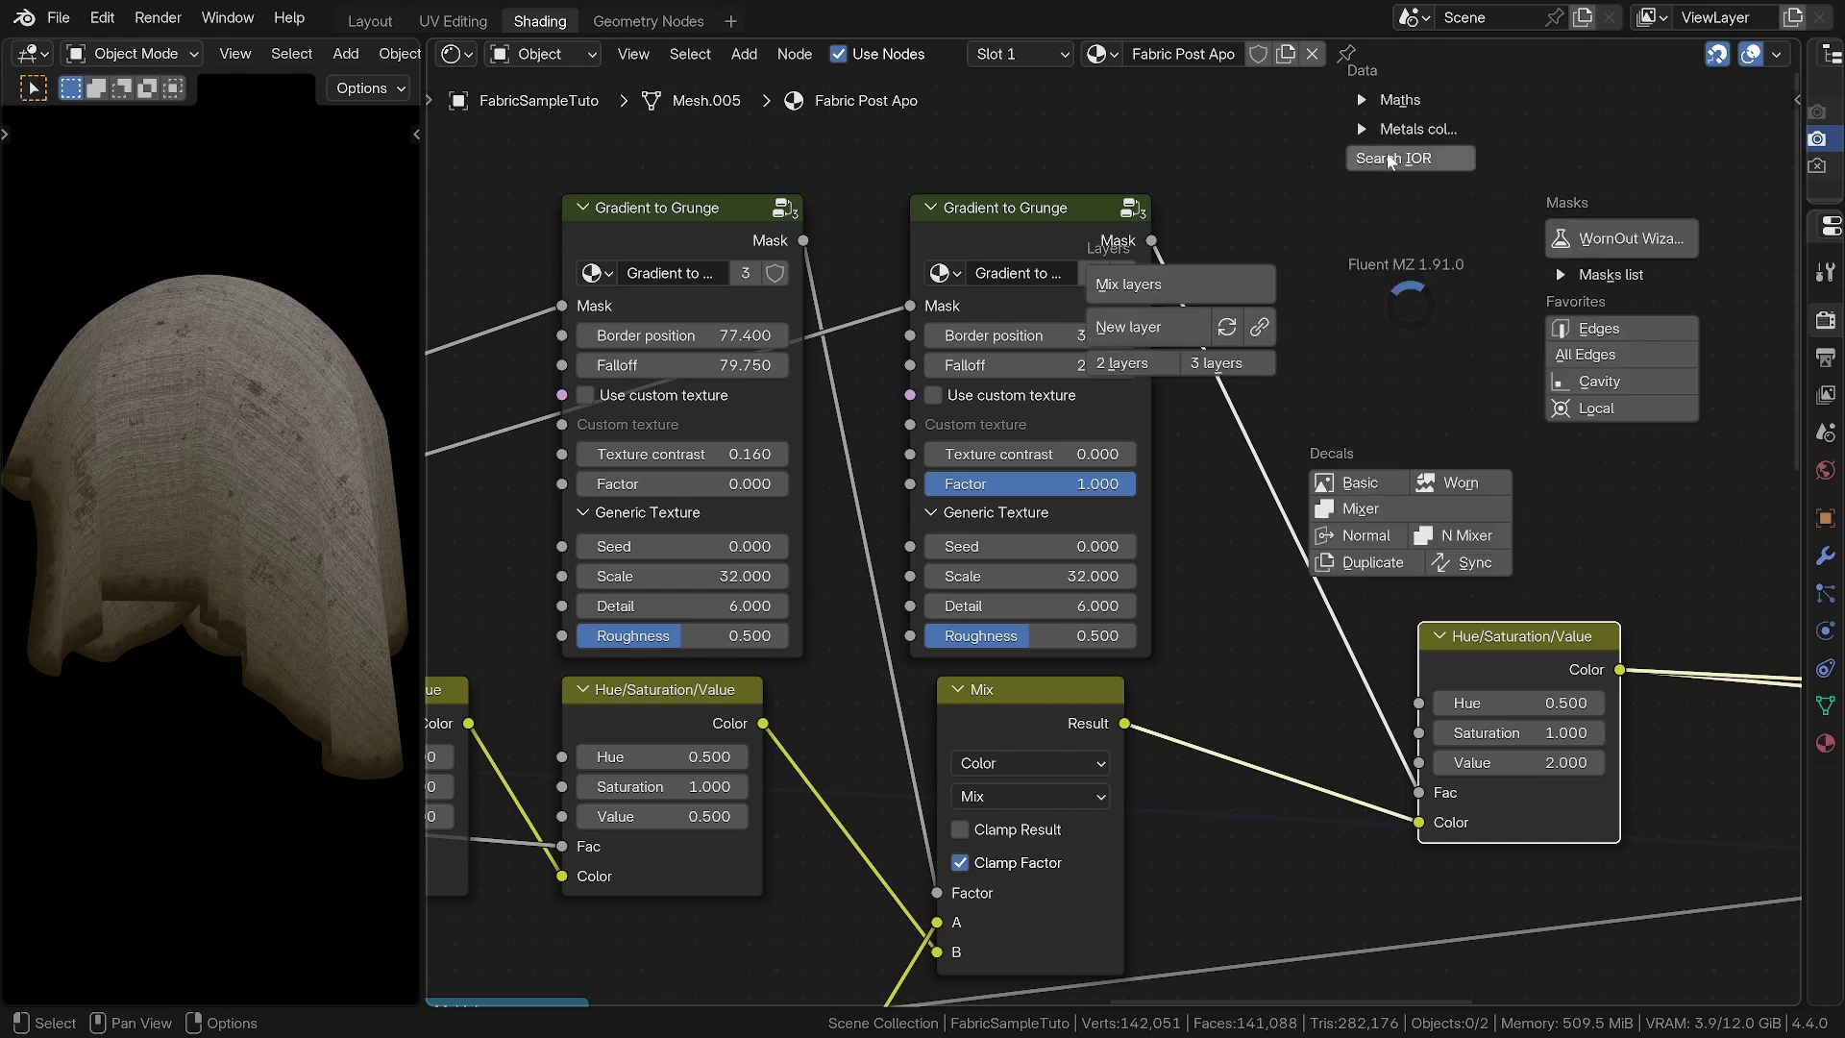
mouse_move(1384, 98)
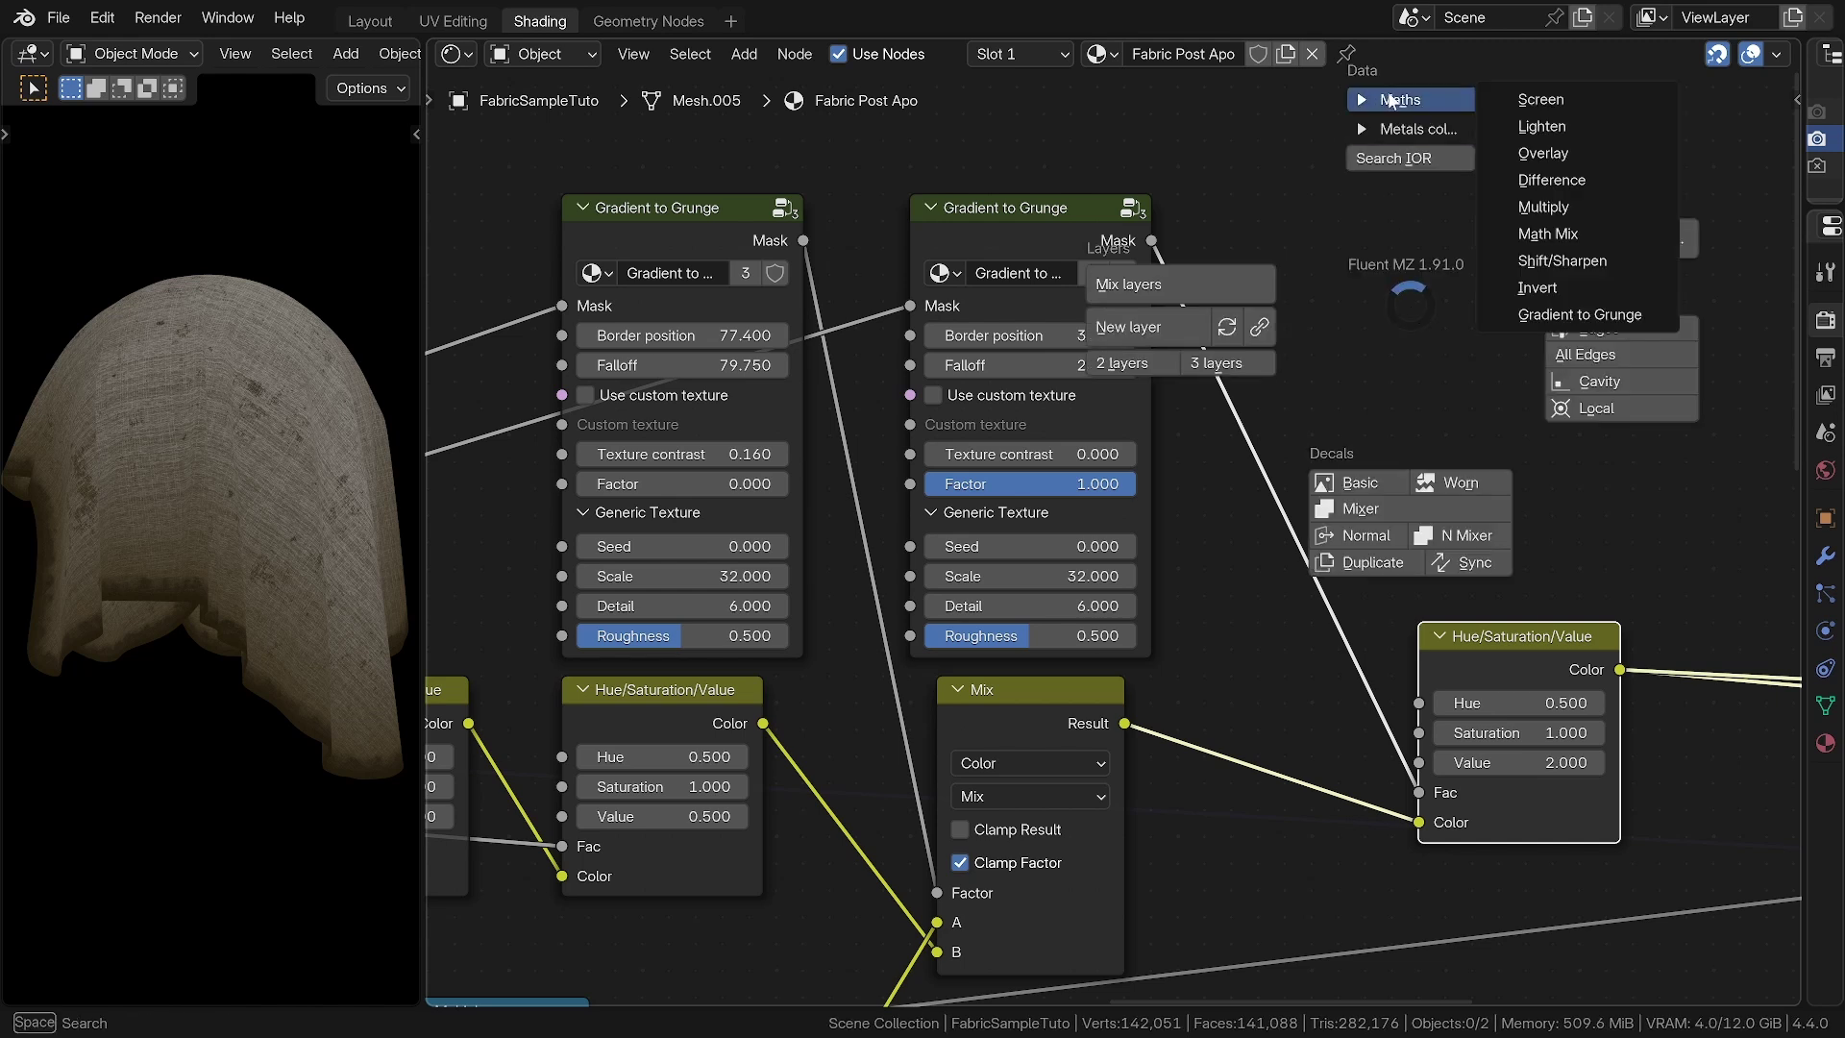
left_click(1539, 287)
left_click(1279, 432)
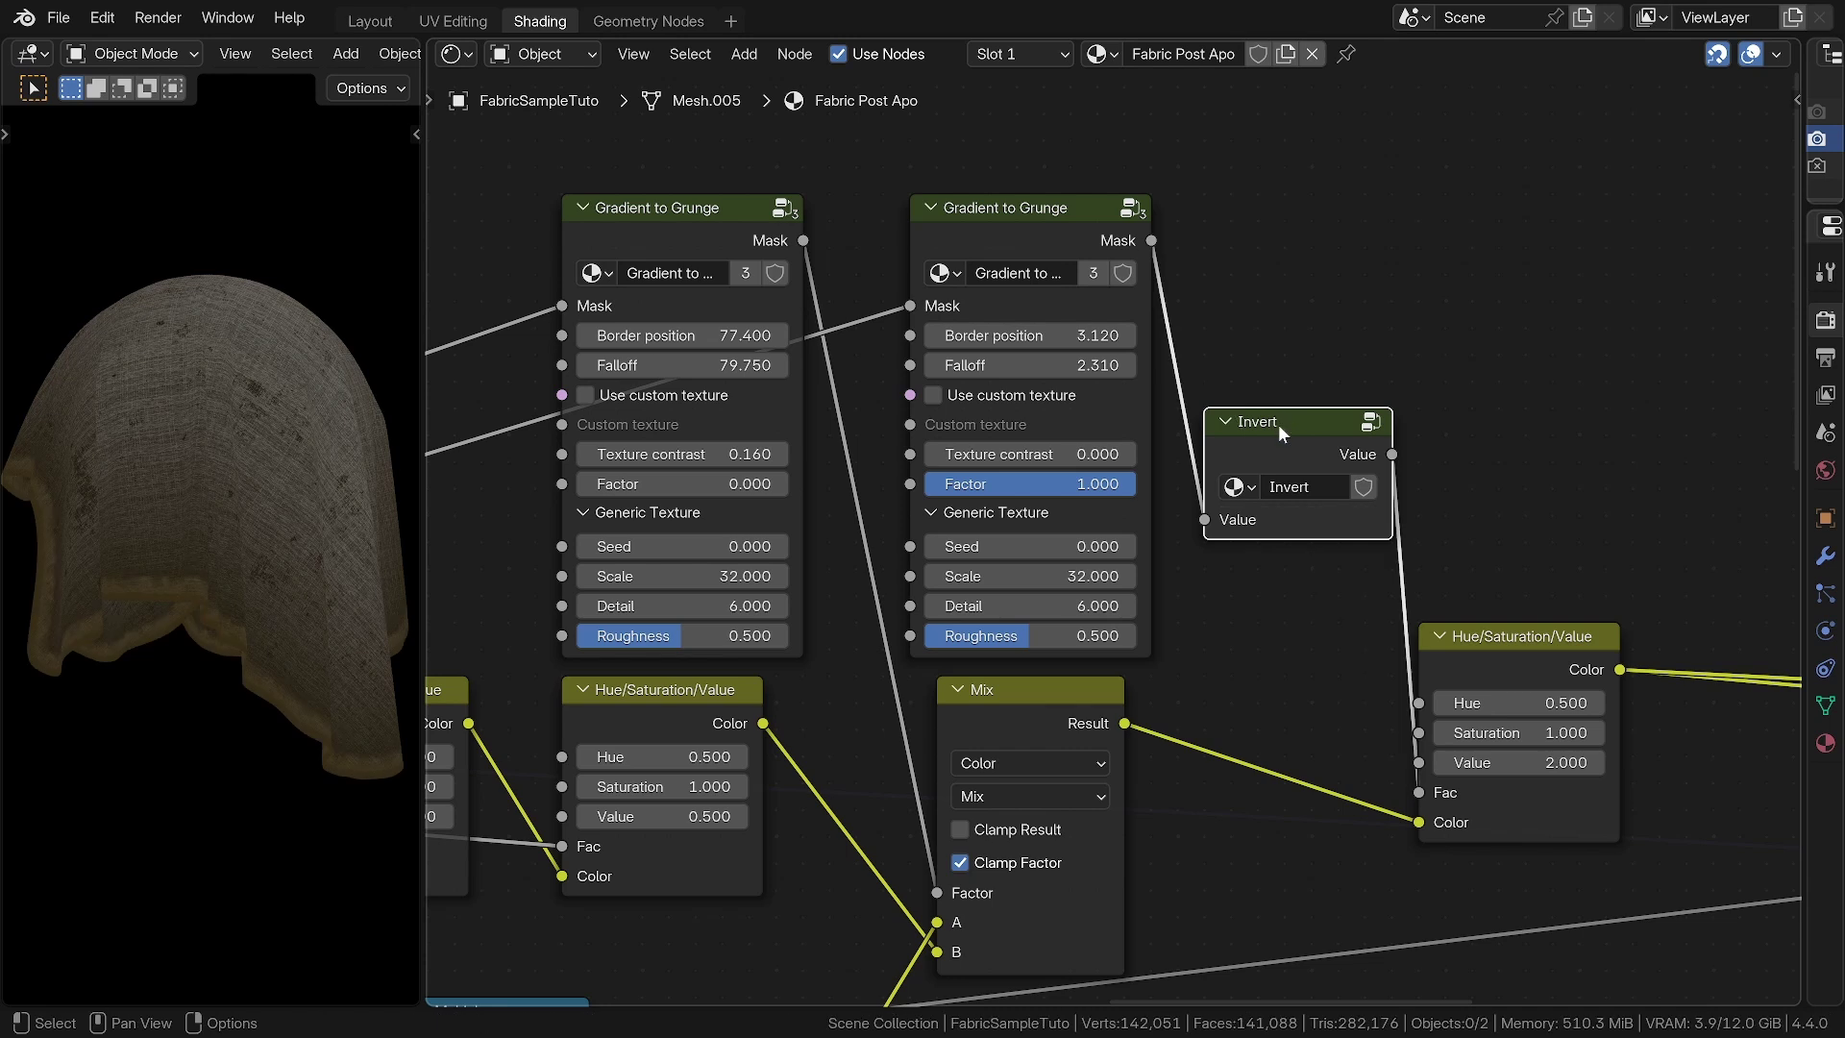
Set the duplicated Gradient to Grunge node's Border position to 1.41 and preview the Principled BSDF shader
mouse_move(1028, 335)
left_mouse_down()
mouse_move(1124, 335)
mouse_move(995, 335)
left_mouse_up()
middle_click_drag(1539, 527, 740, 418)
left_click(1576, 576, "ctrl+shift")
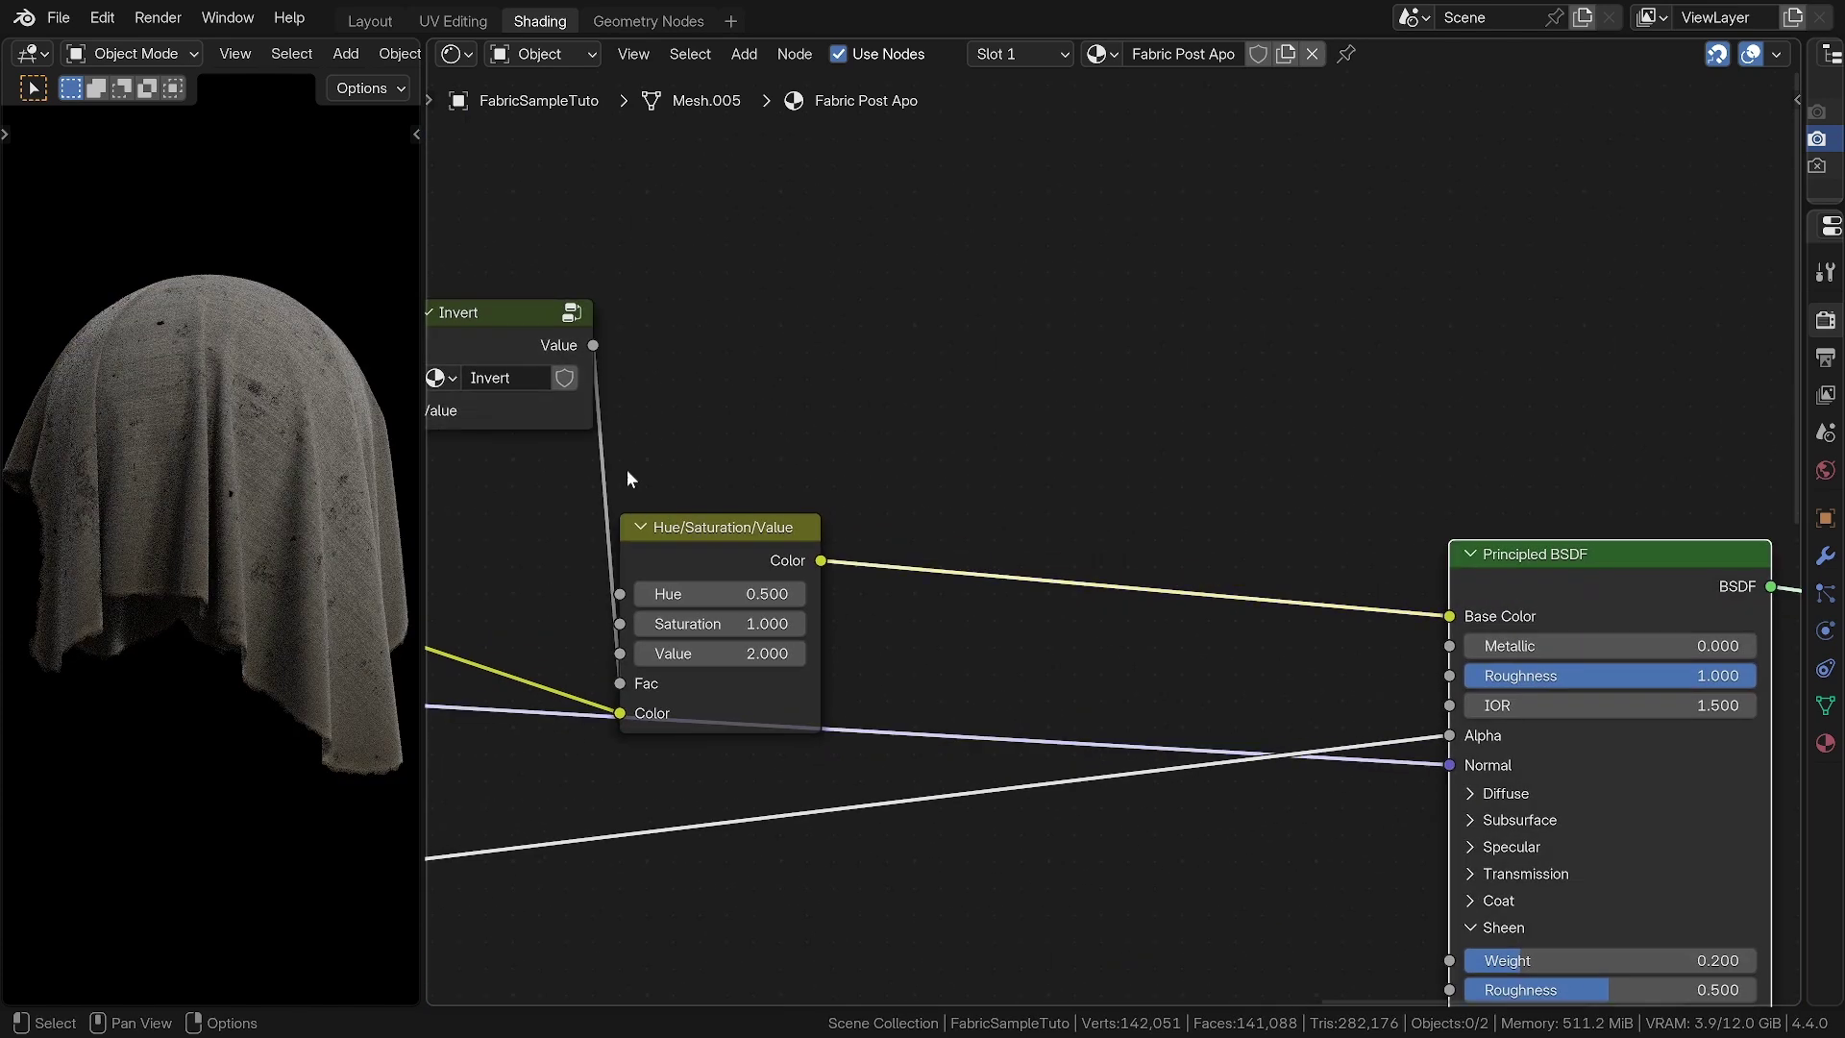
Try a Value of 8 on the Hue/Saturation/Value node driven by the Invert node
middle_click_drag(626, 469, 796, 429)
scroll(336, 601, "up", 5)
middle_click_drag(670, 438, 1180, 606)
left_click(1336, 782)
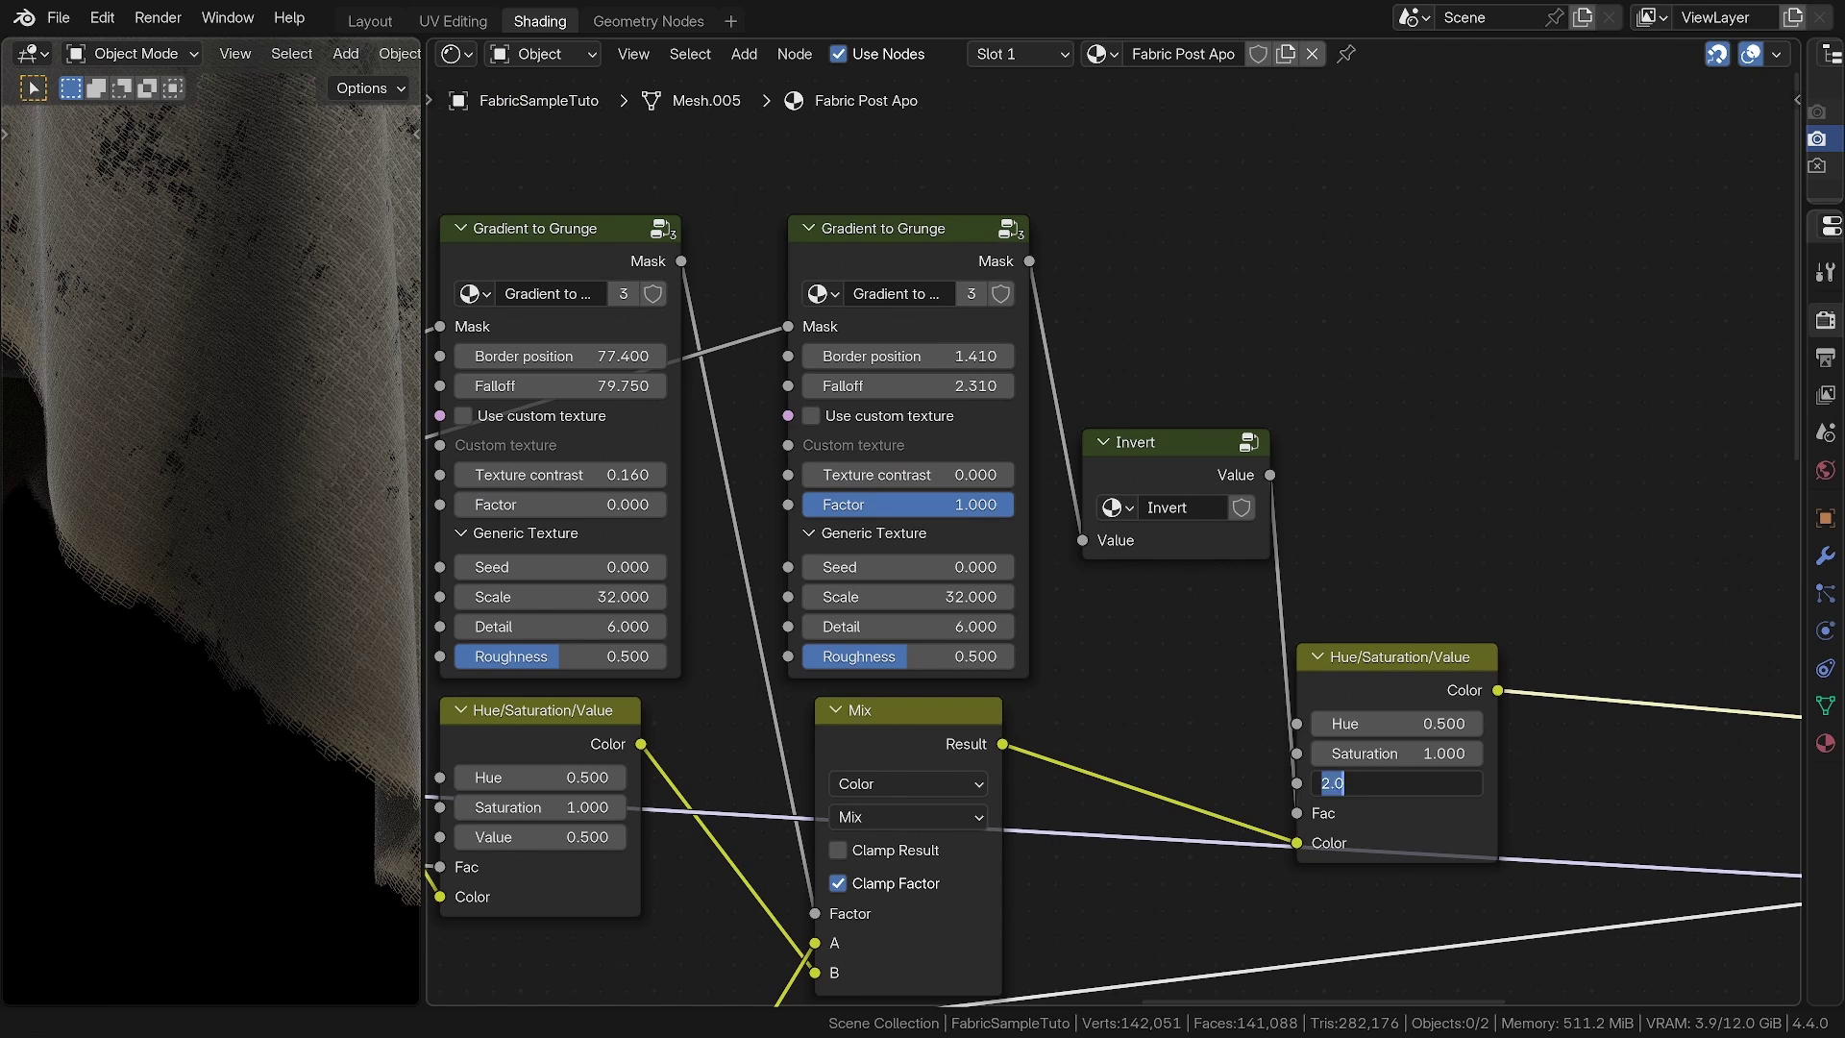
type("8")
key("Return")
middle_click_drag(706, 140, 828, 239)
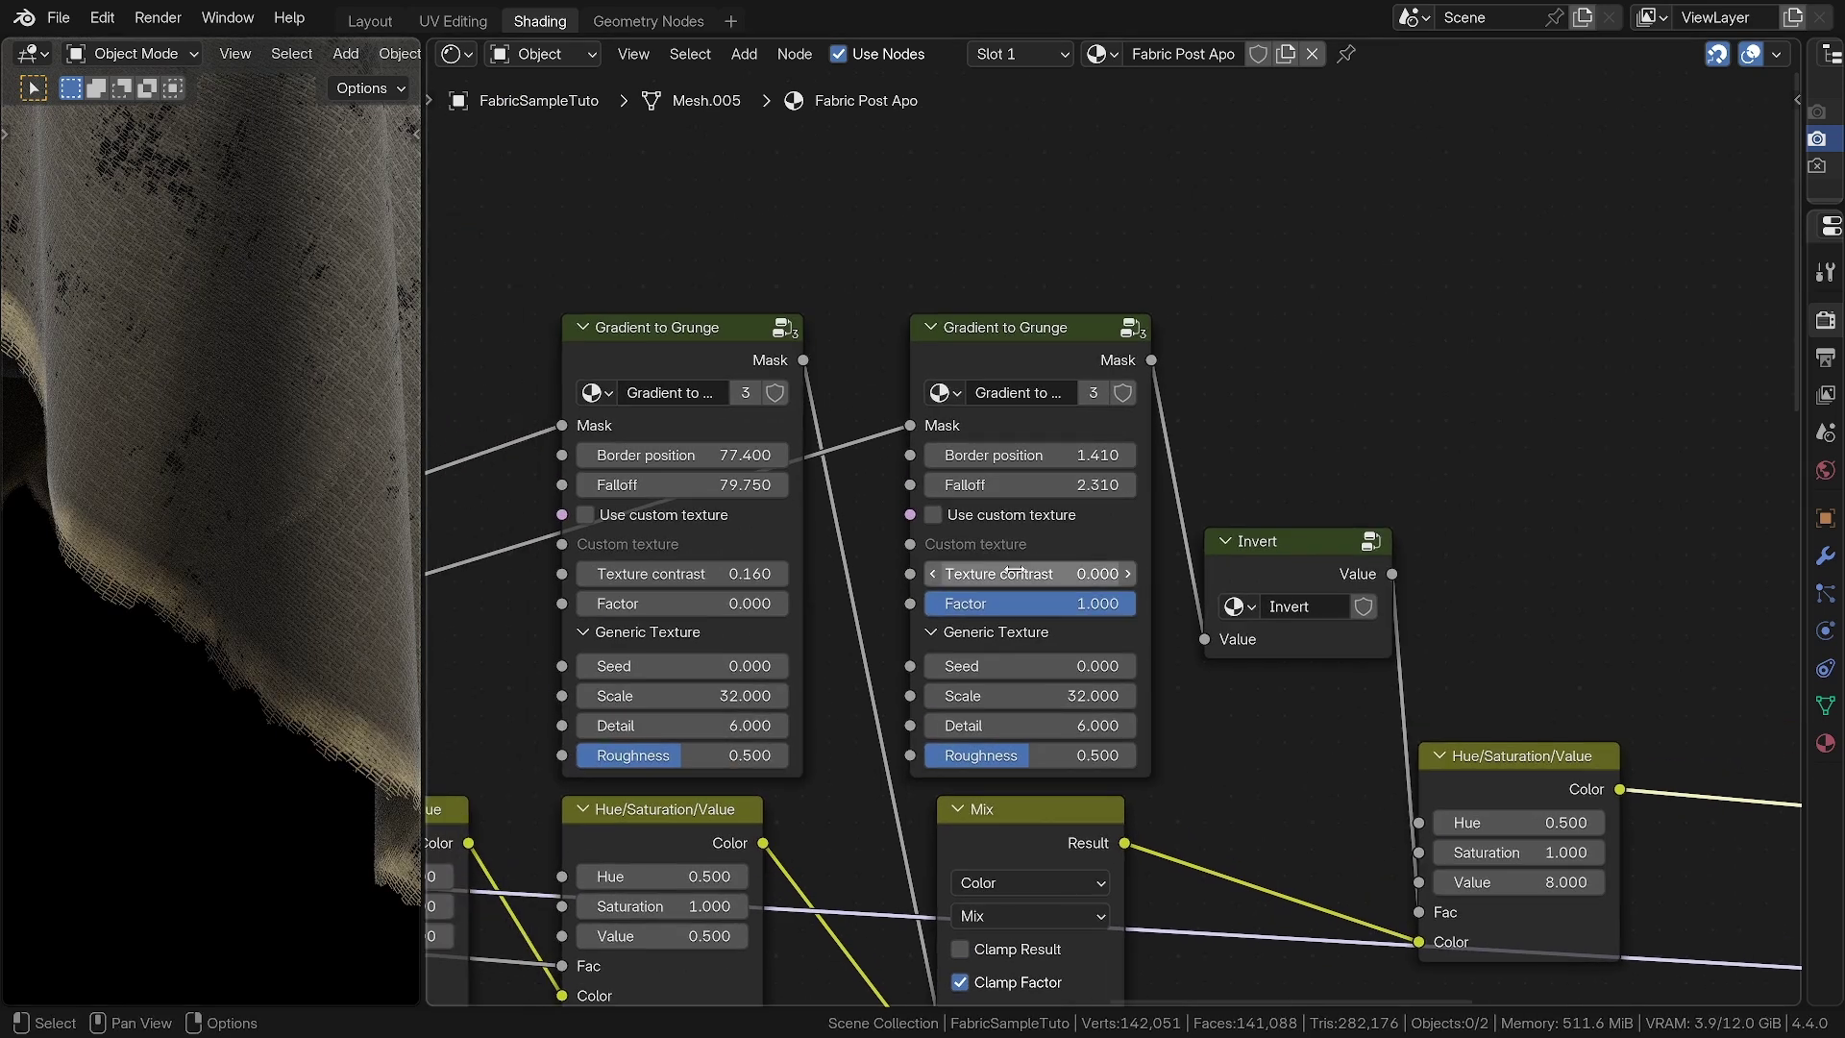
Set the duplicated Gradient to Grunge to Border position 1.06 and Falloff 3.4, and the inverted-mask Hue/Saturation/Value node's Value to 2
left_click_drag(1019, 454, 922, 463)
left_click(1463, 878)
type("2")
key("Return")
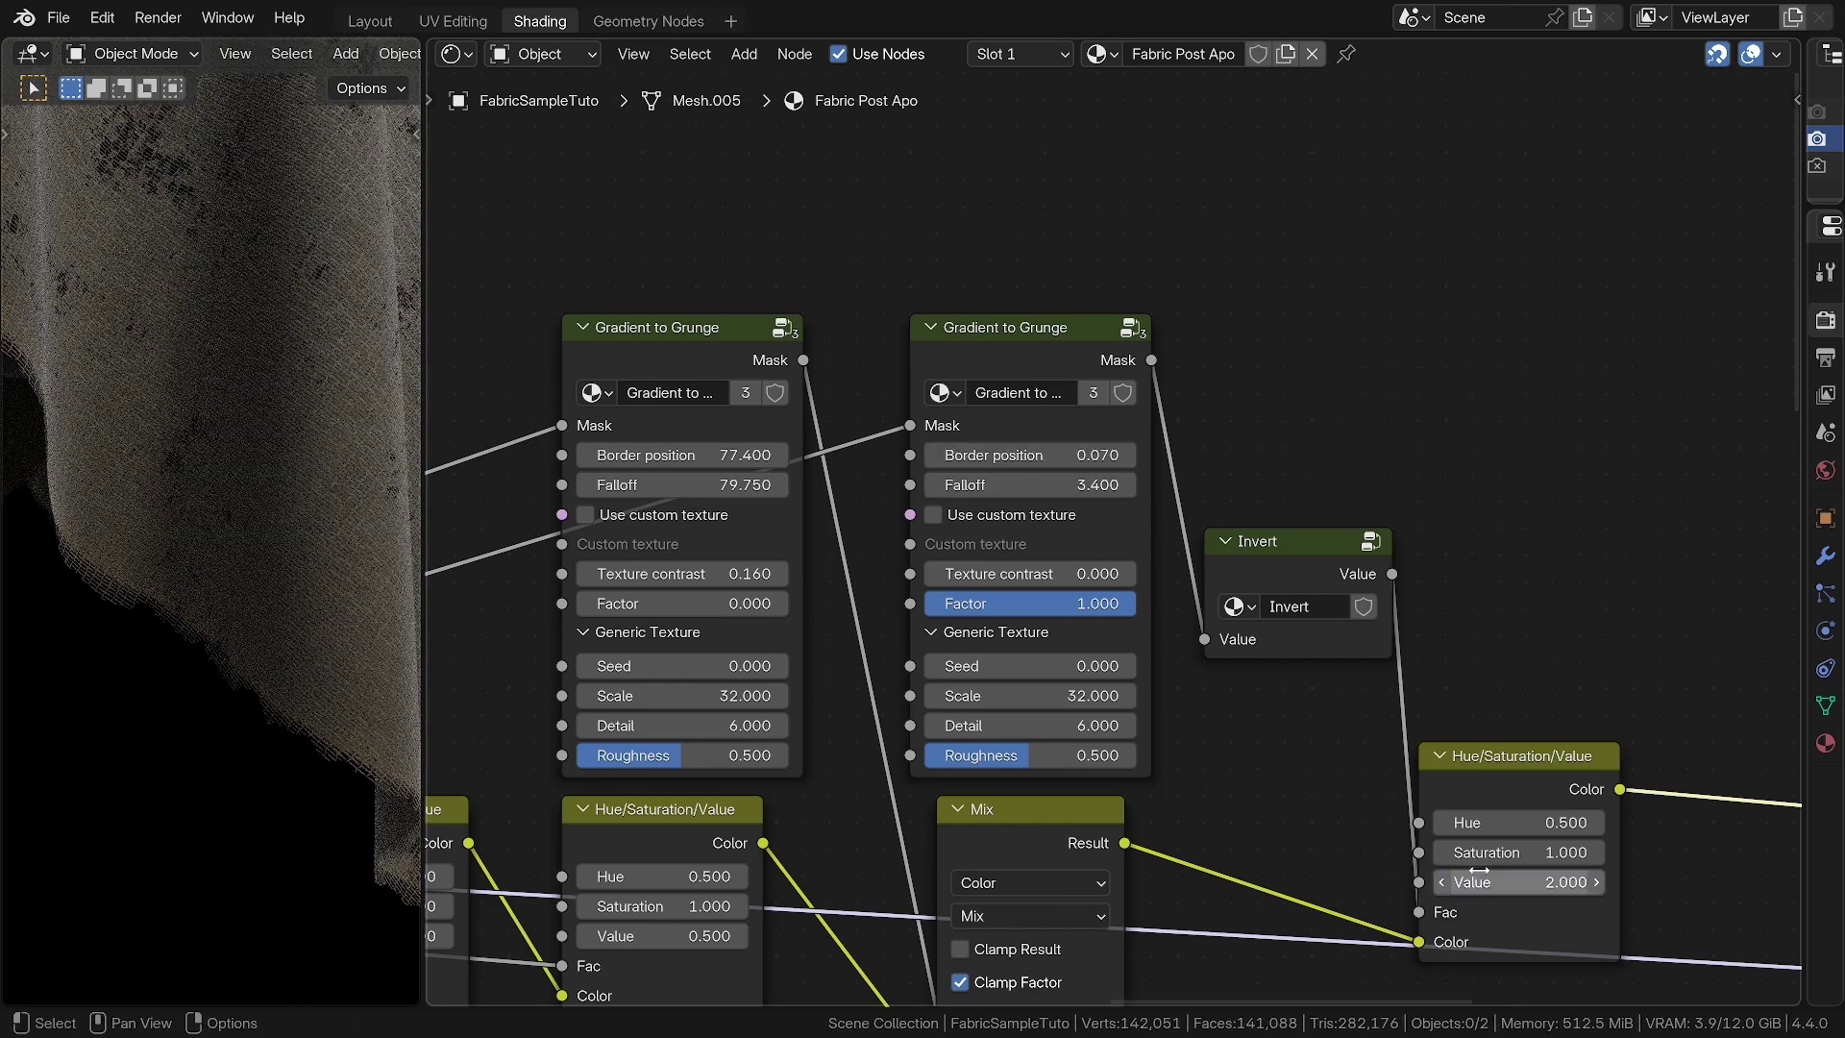
left_click_drag(1042, 460, 1092, 454)
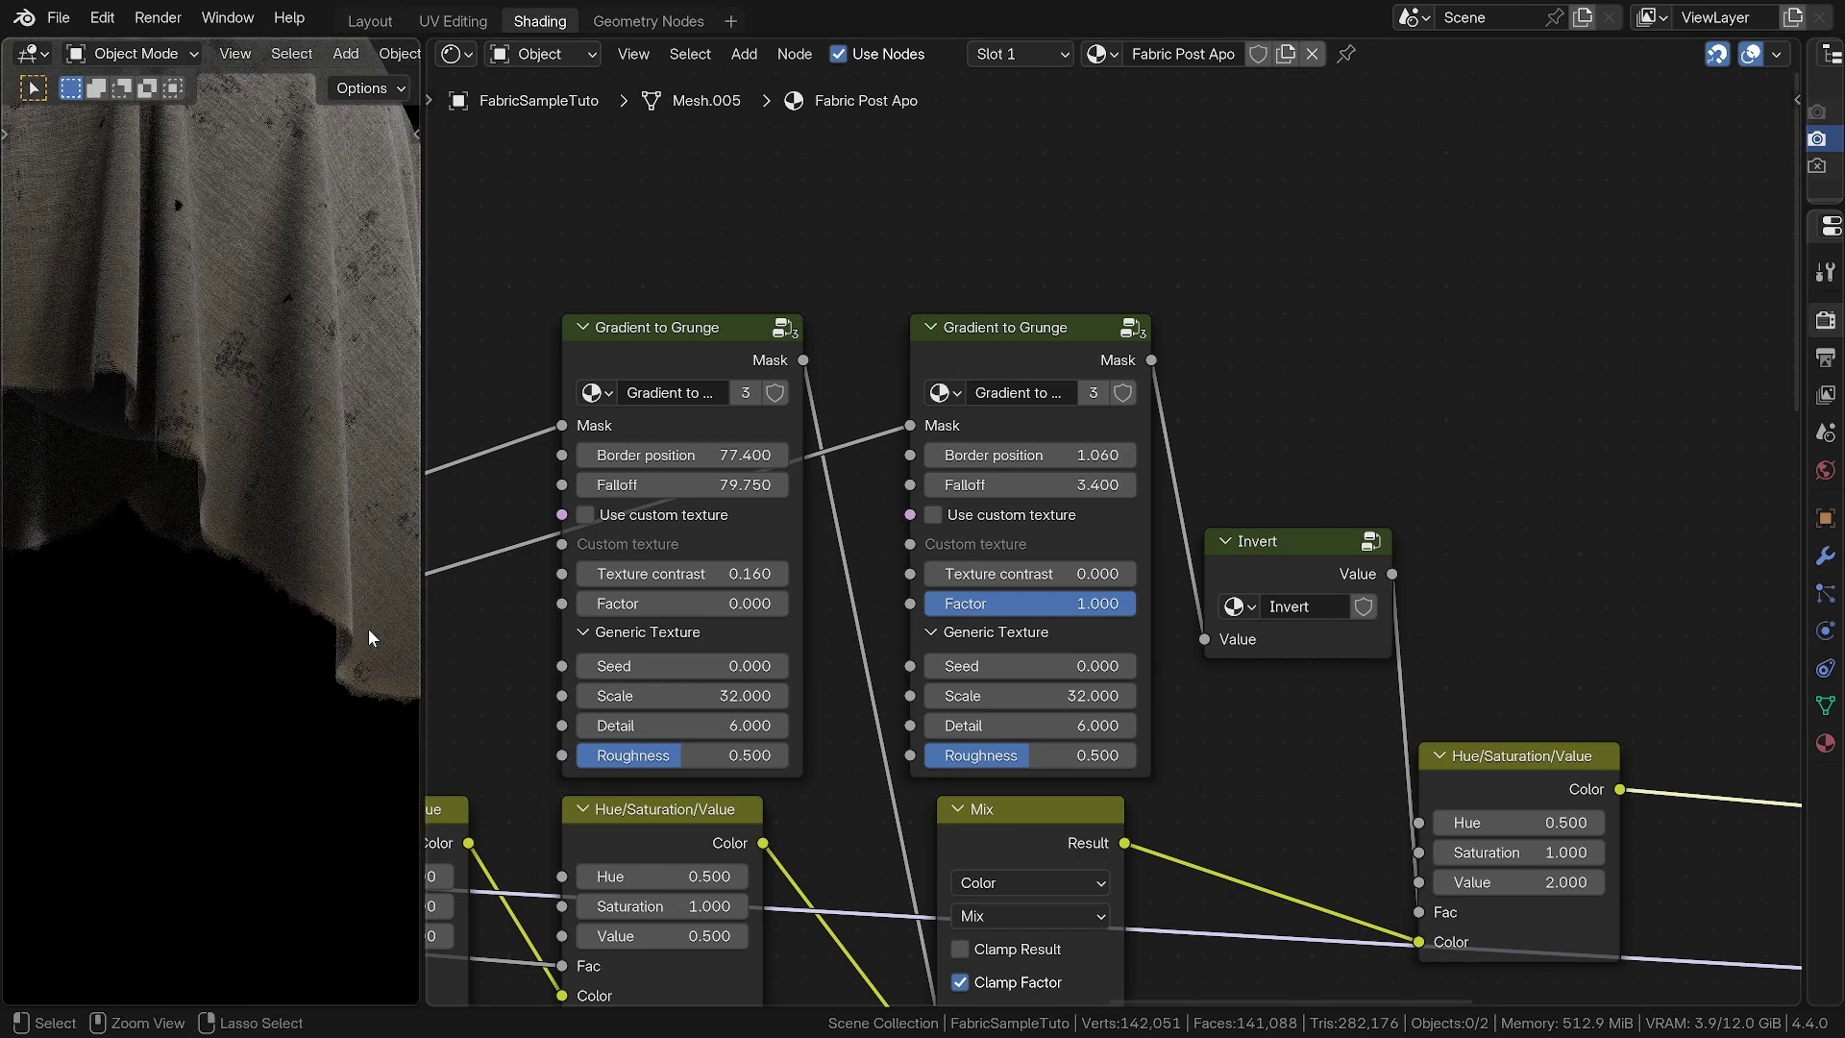
Set the duplicated Gradient to Grunge node's Border position to 0.14 and Falloff to 4.34, checking the fabric's torn edge
middle_click_drag(367, 628, 371, 692, "ctrl")
middle_click_drag(216, 622, 411, 561)
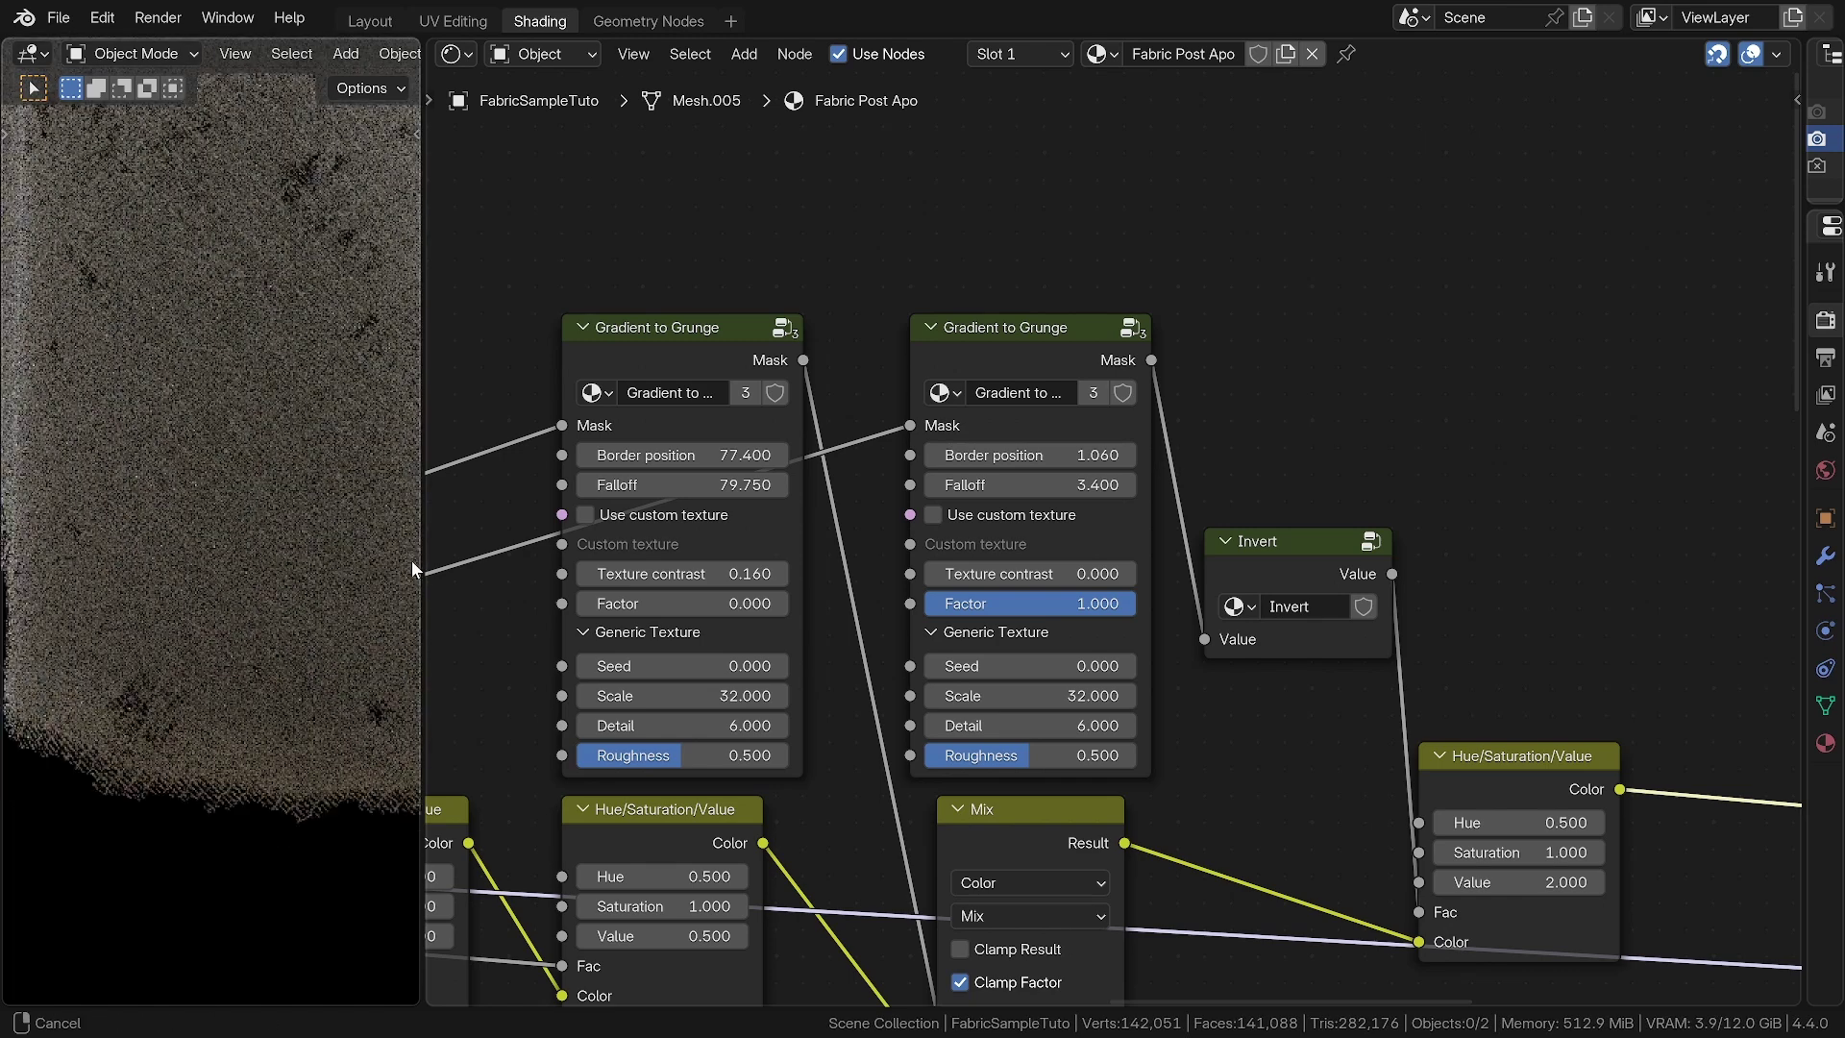
left_click_drag(1009, 484, 942, 454)
middle_click_drag(340, 586, 342, 778, "ctrl")
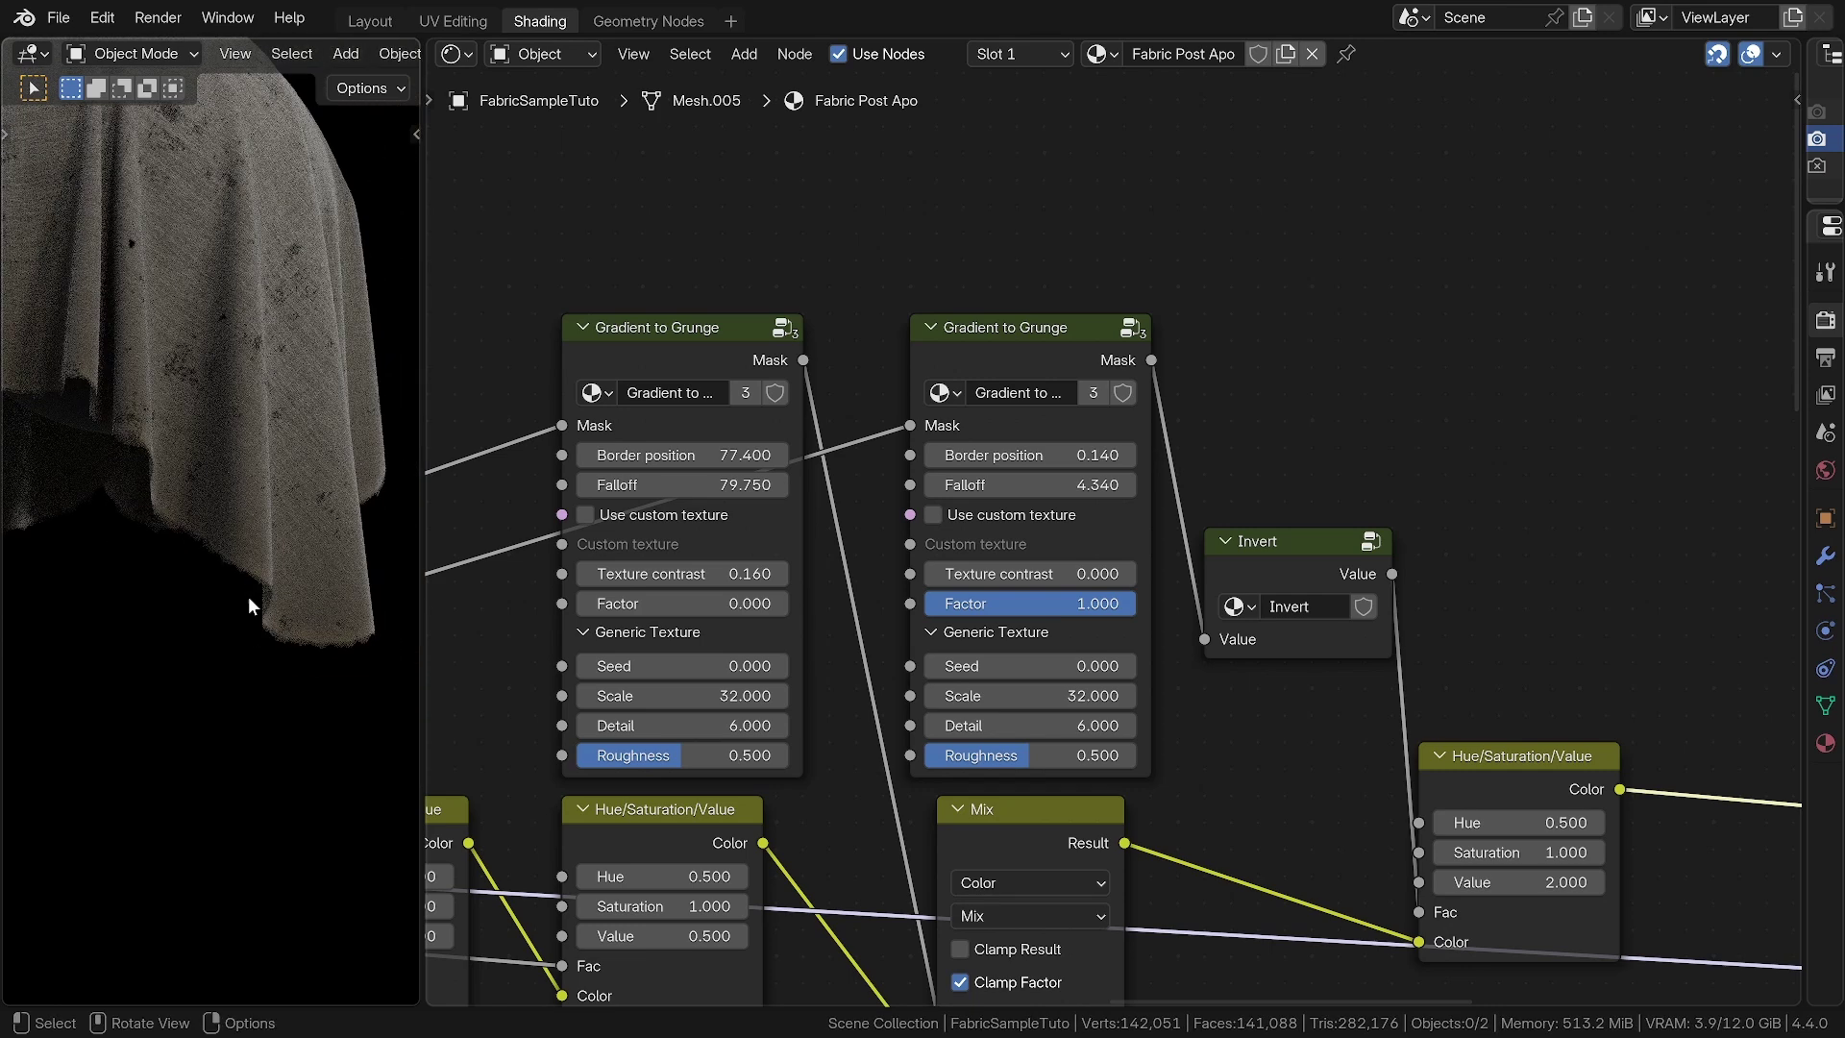
middle_click_drag(248, 596, 382, 716, "shift")
middle_click_drag(211, 526, 328, 625, "shift")
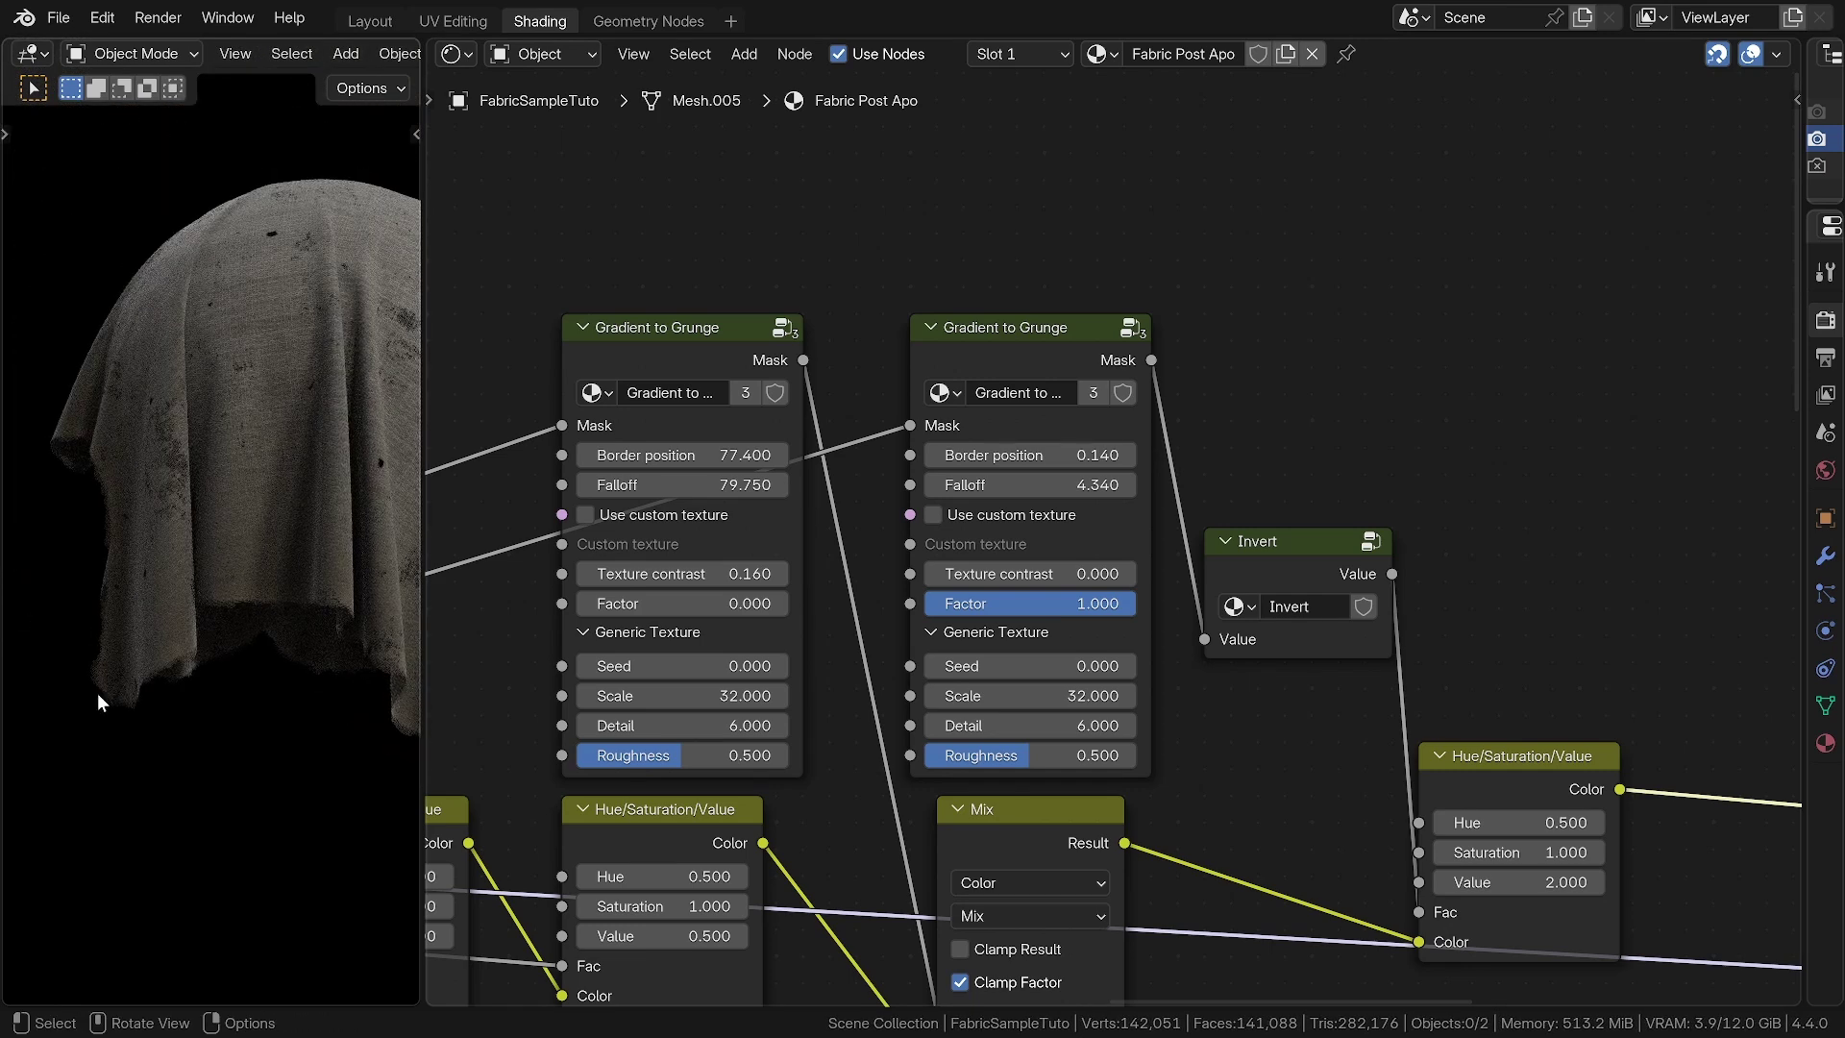
middle_click_drag(96, 694, 274, 701)
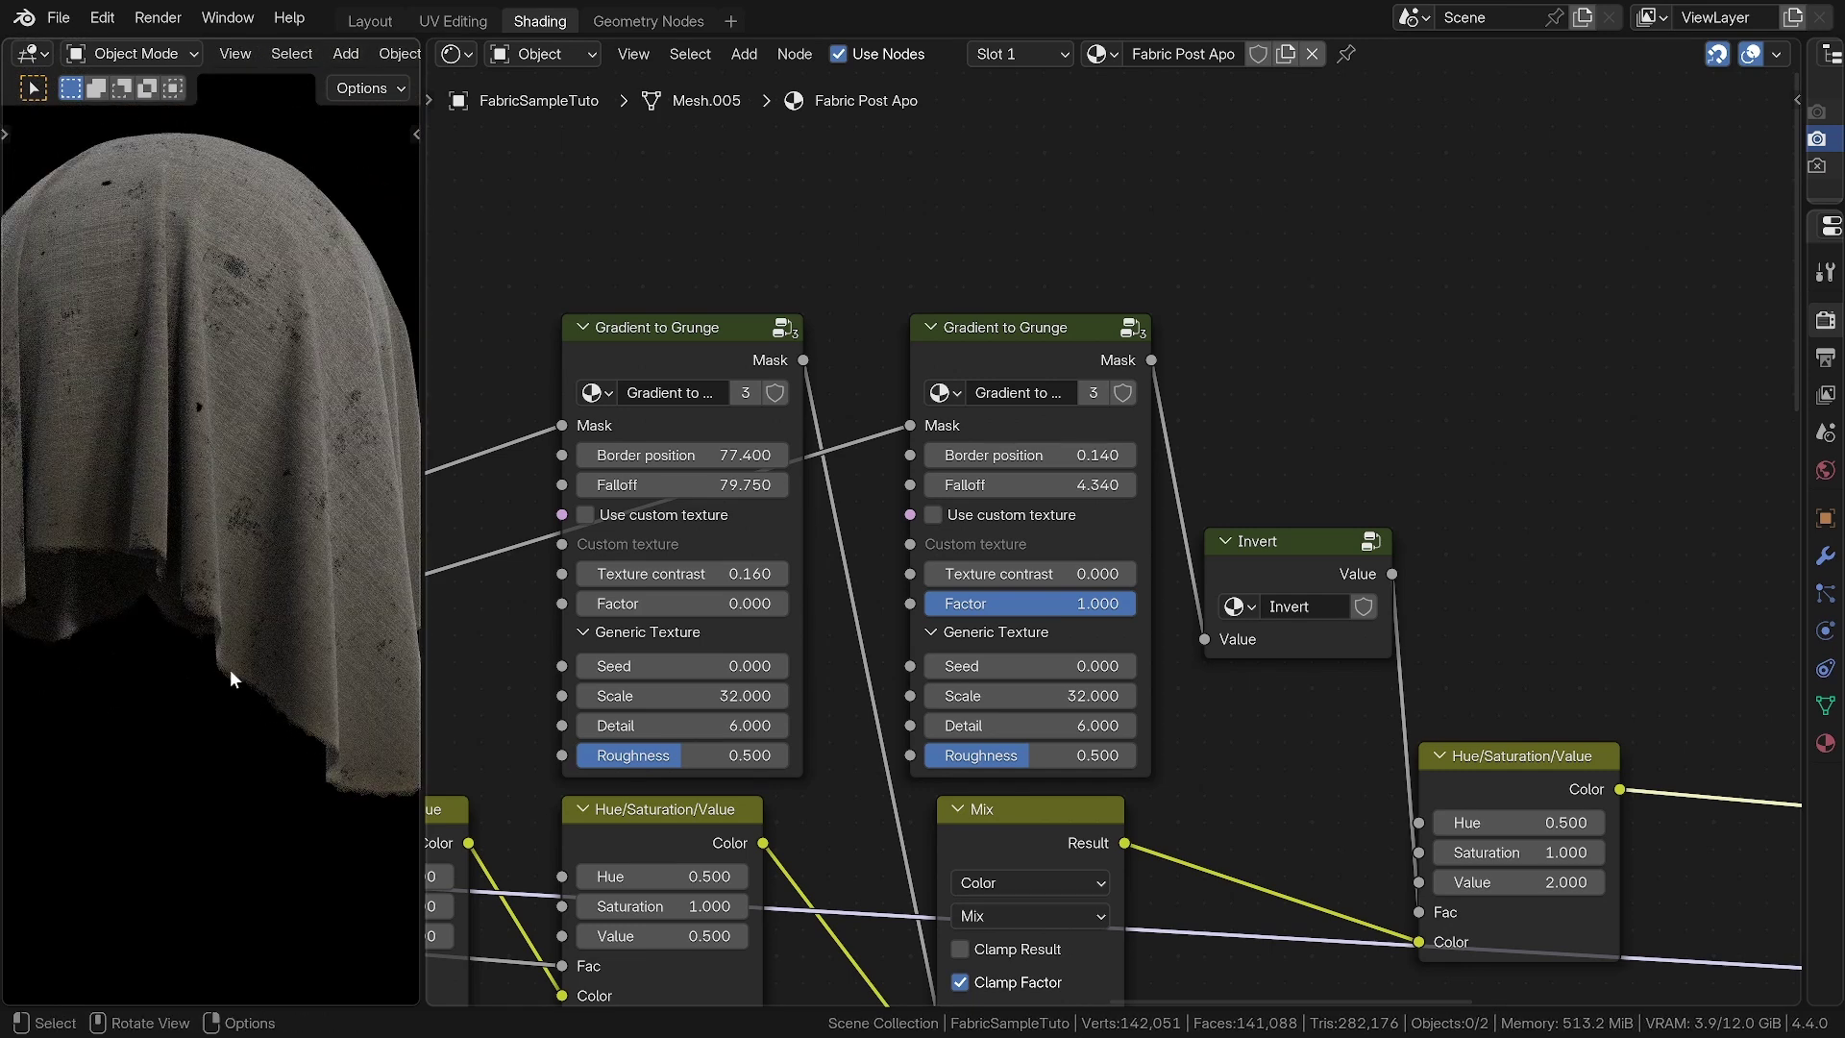
middle_click_drag(242, 562, 244, 580, "ctrl")
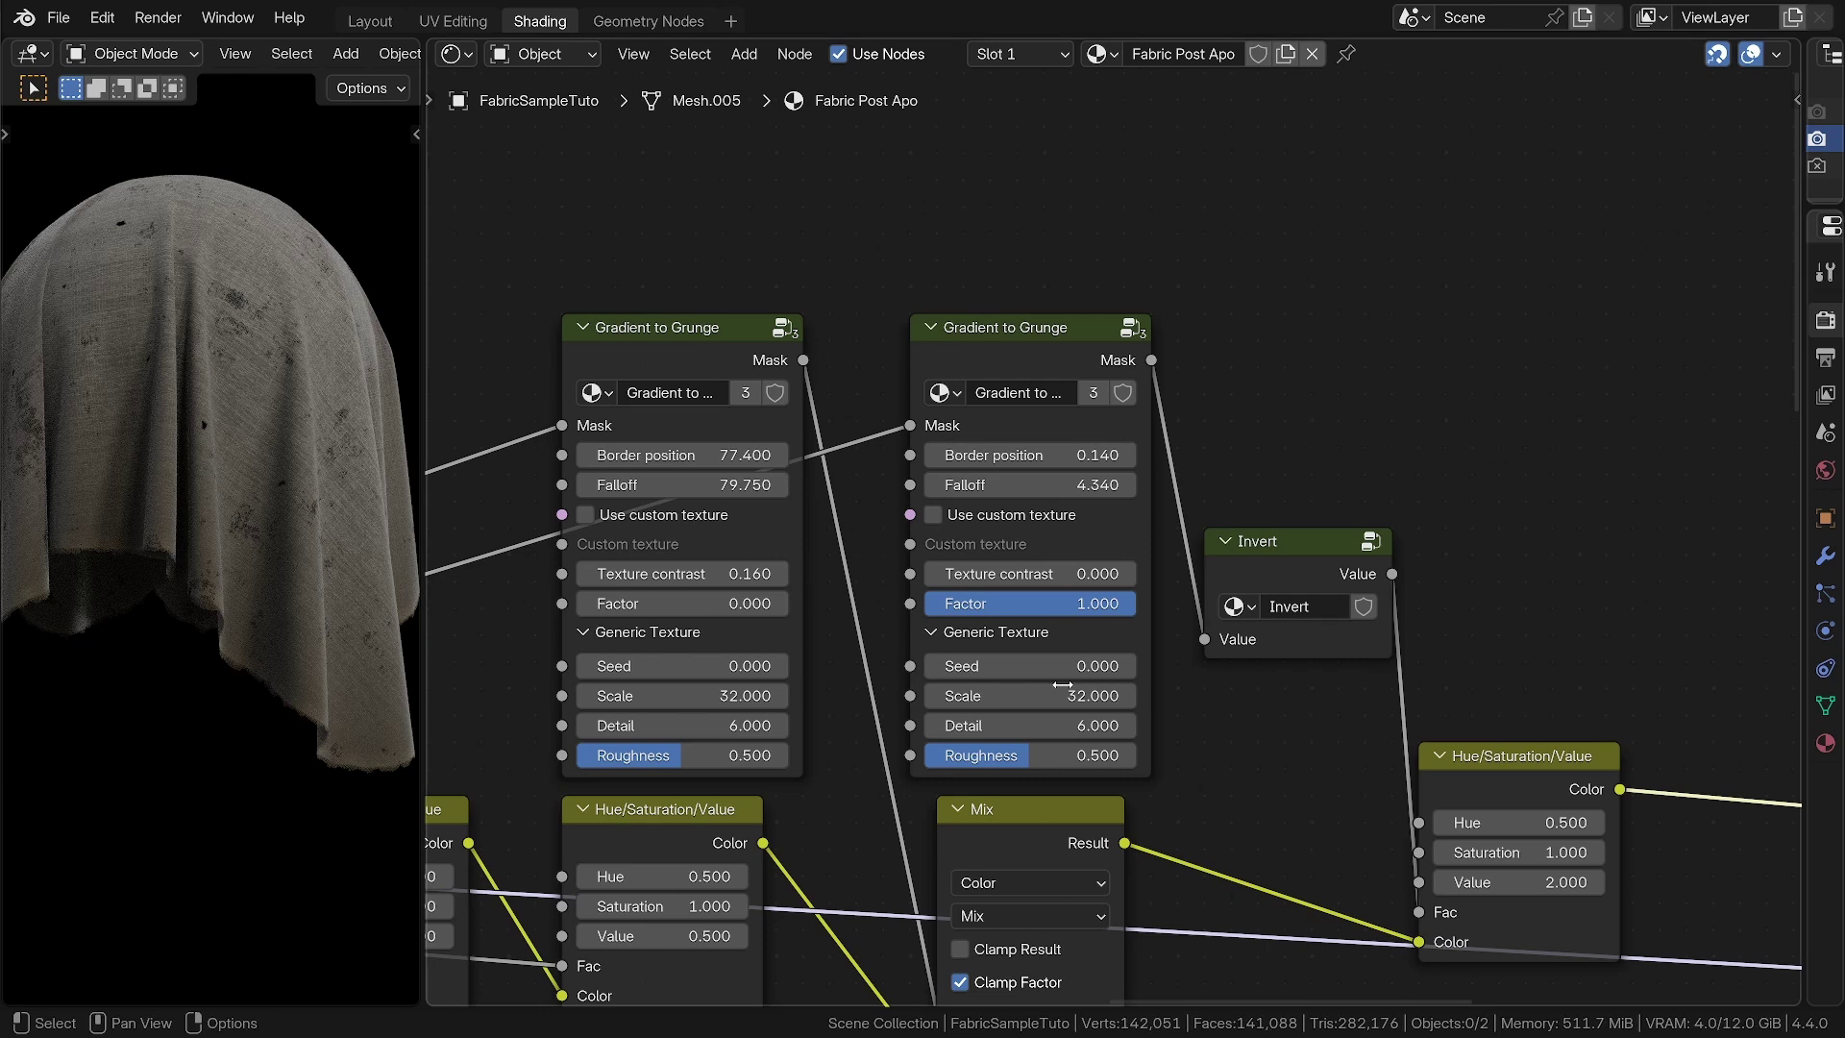
Insert a duplicate of the last Hue/Saturation/Value node before the Principled BSDF and set its Value to 0.1
middle_click_drag(1132, 696, 637, 515)
scroll(768, 560, "down", 1)
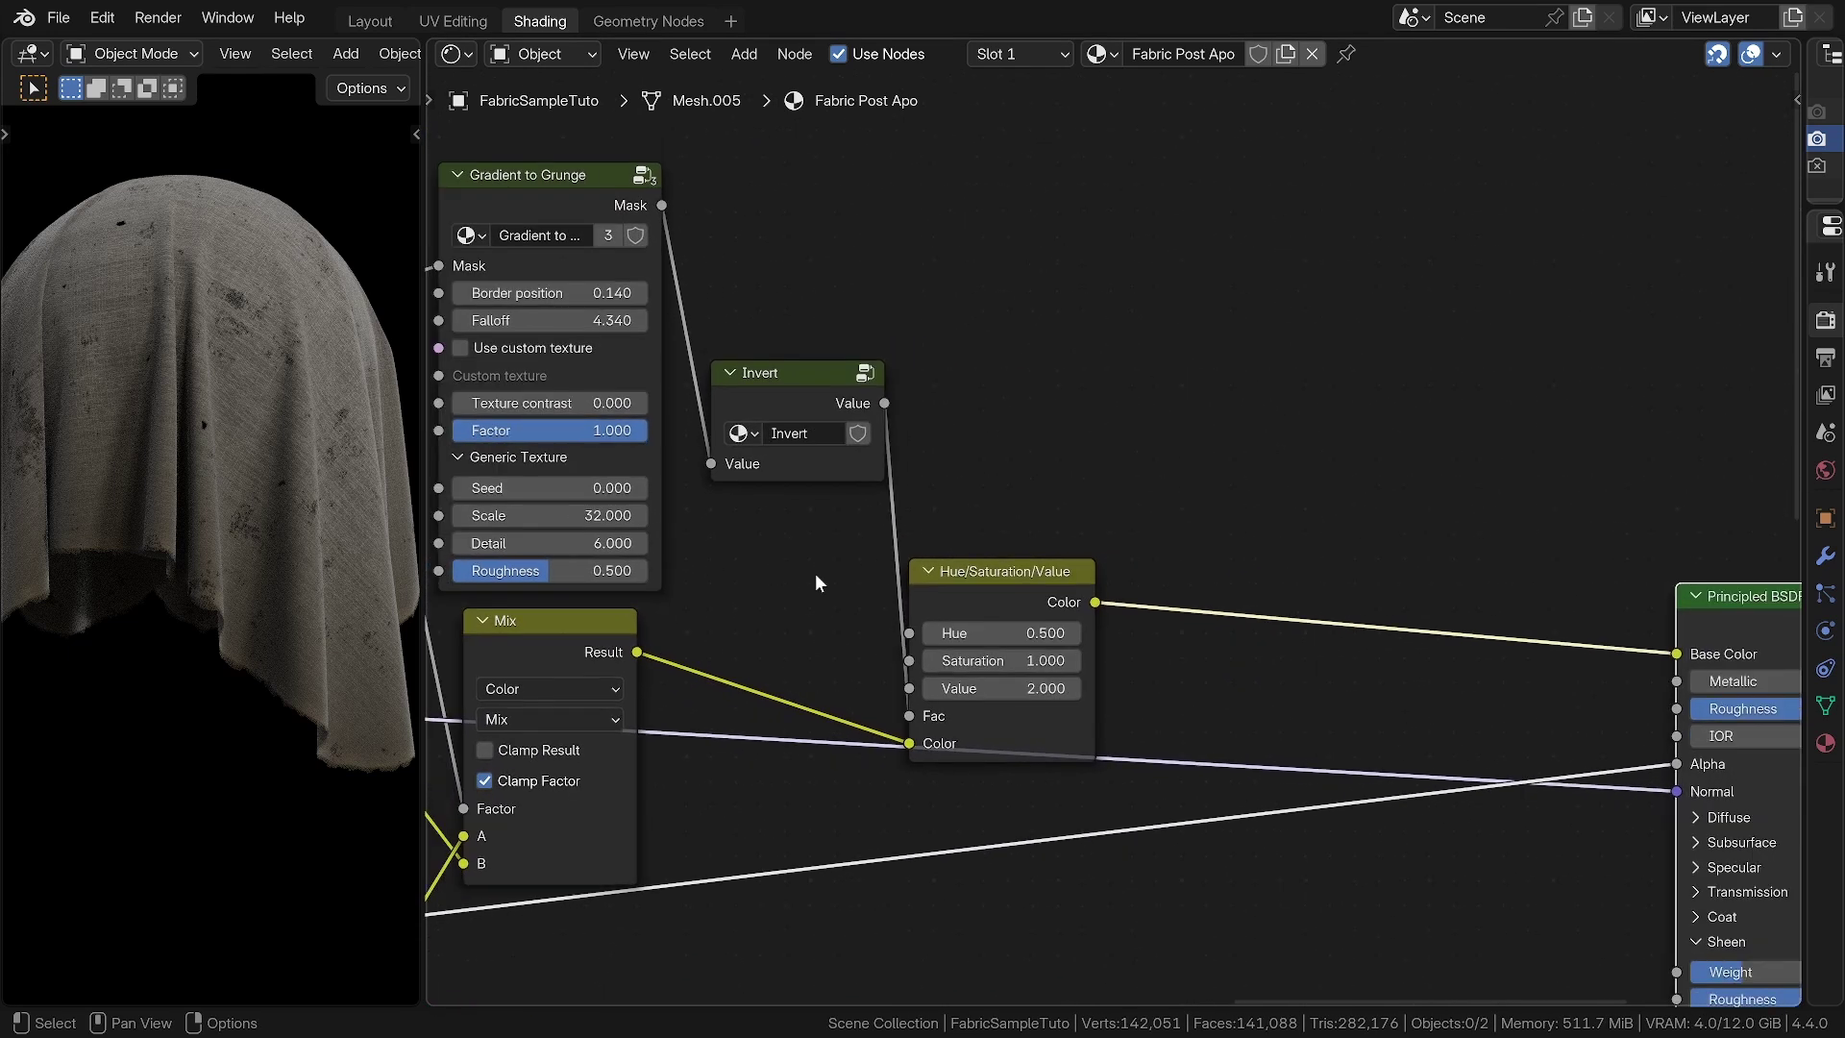
left_click(982, 584)
key("shift+d")
left_click(1213, 583)
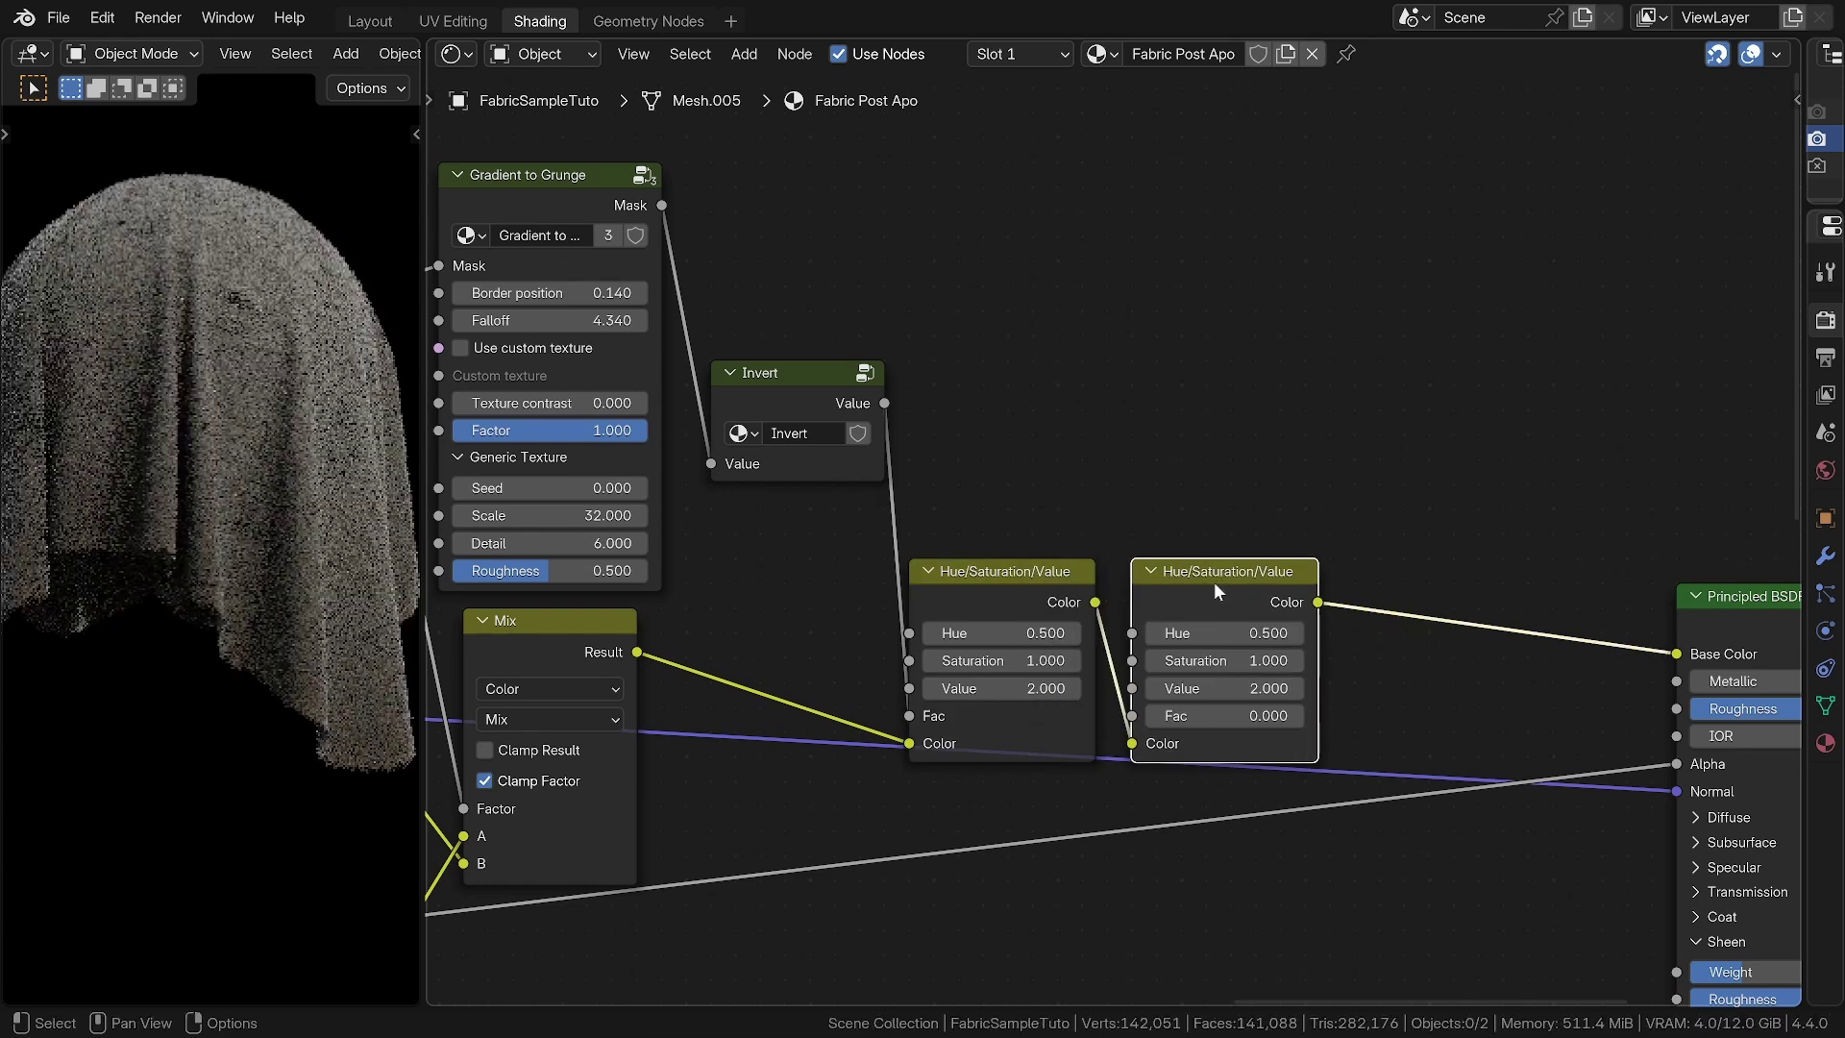
left_click_drag(1209, 582, 1243, 584)
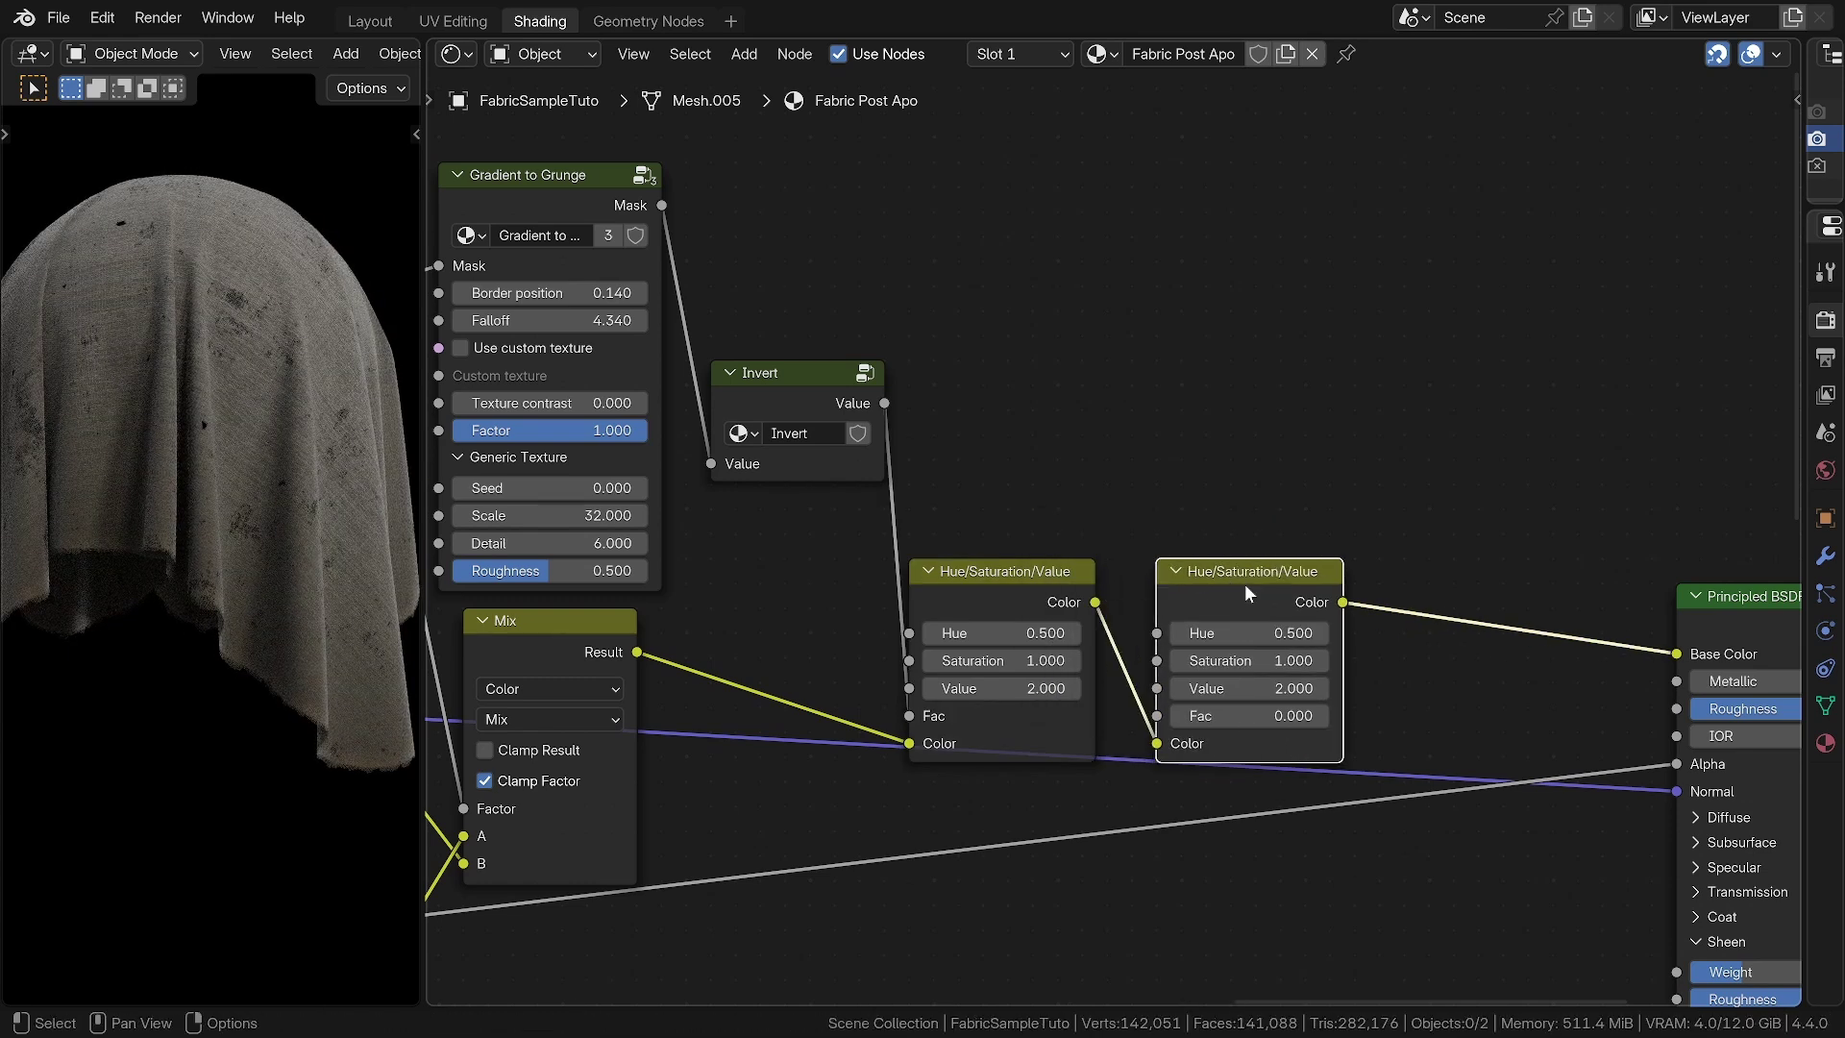
left_click(1239, 690)
type("0.1")
key("Return")
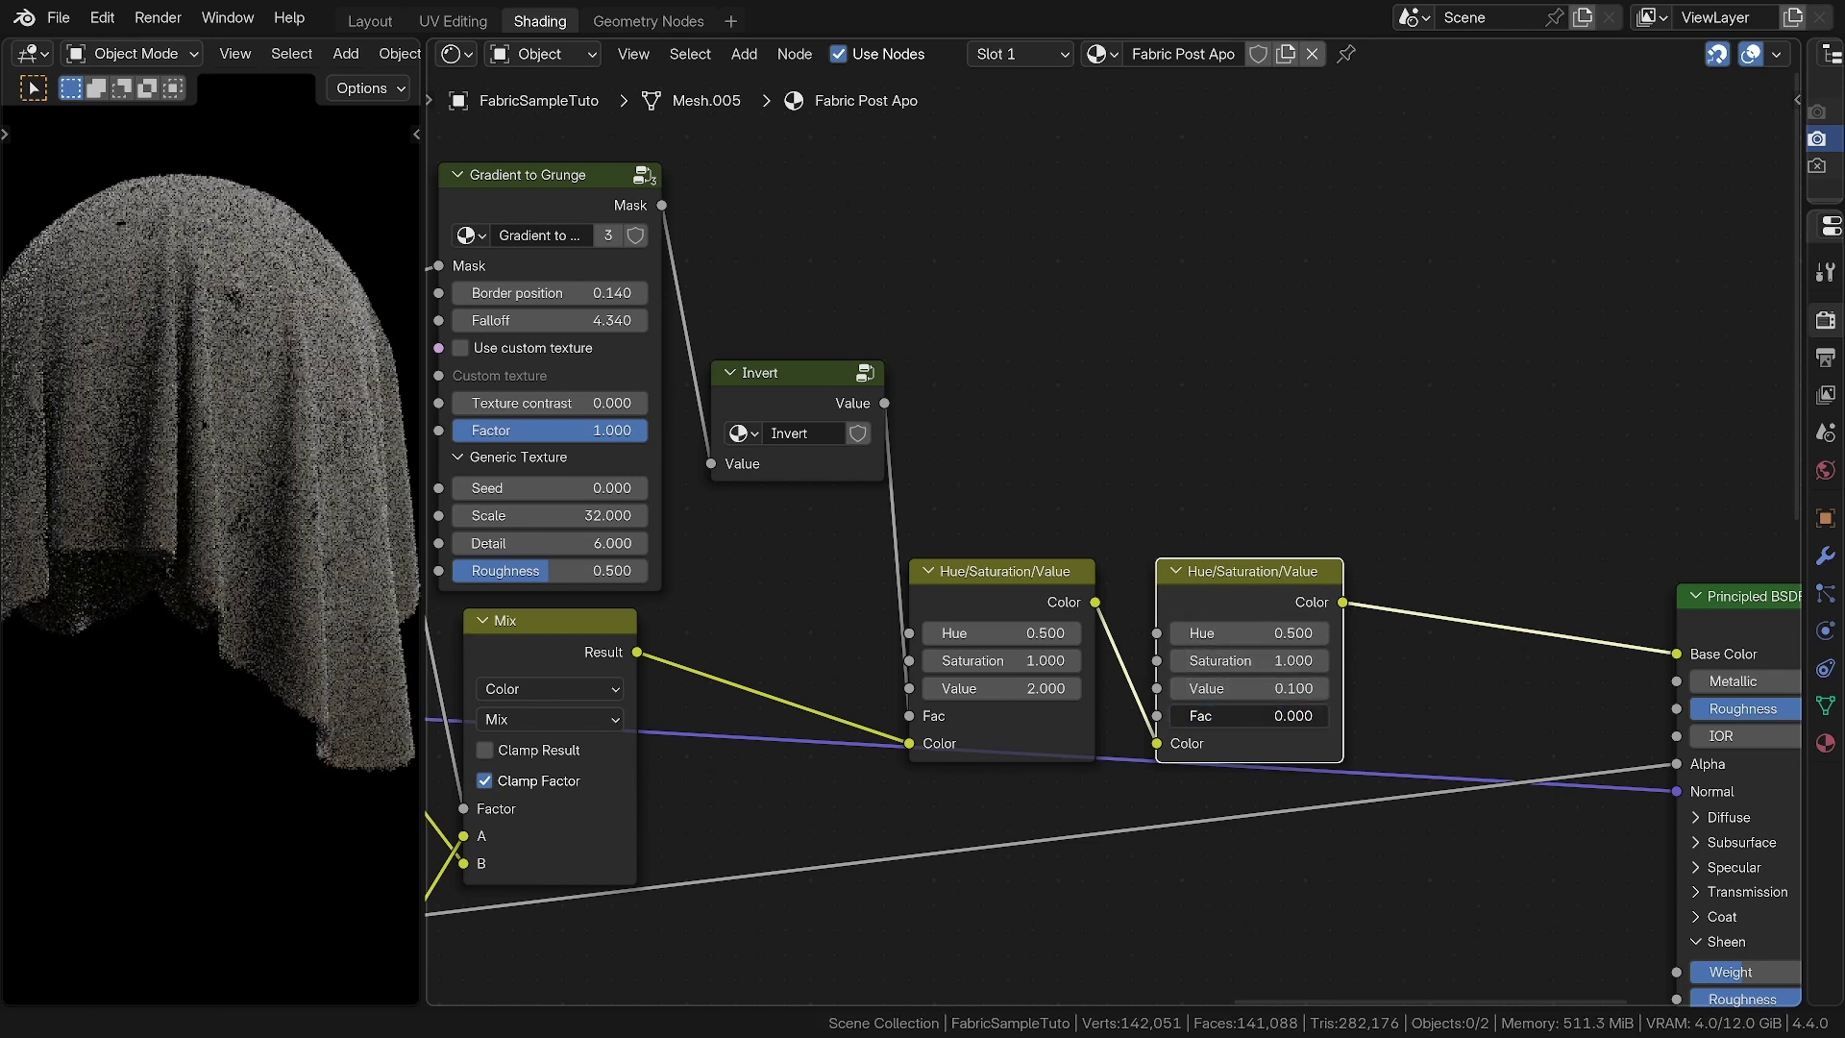
middle_click_drag(1126, 630, 1183, 662)
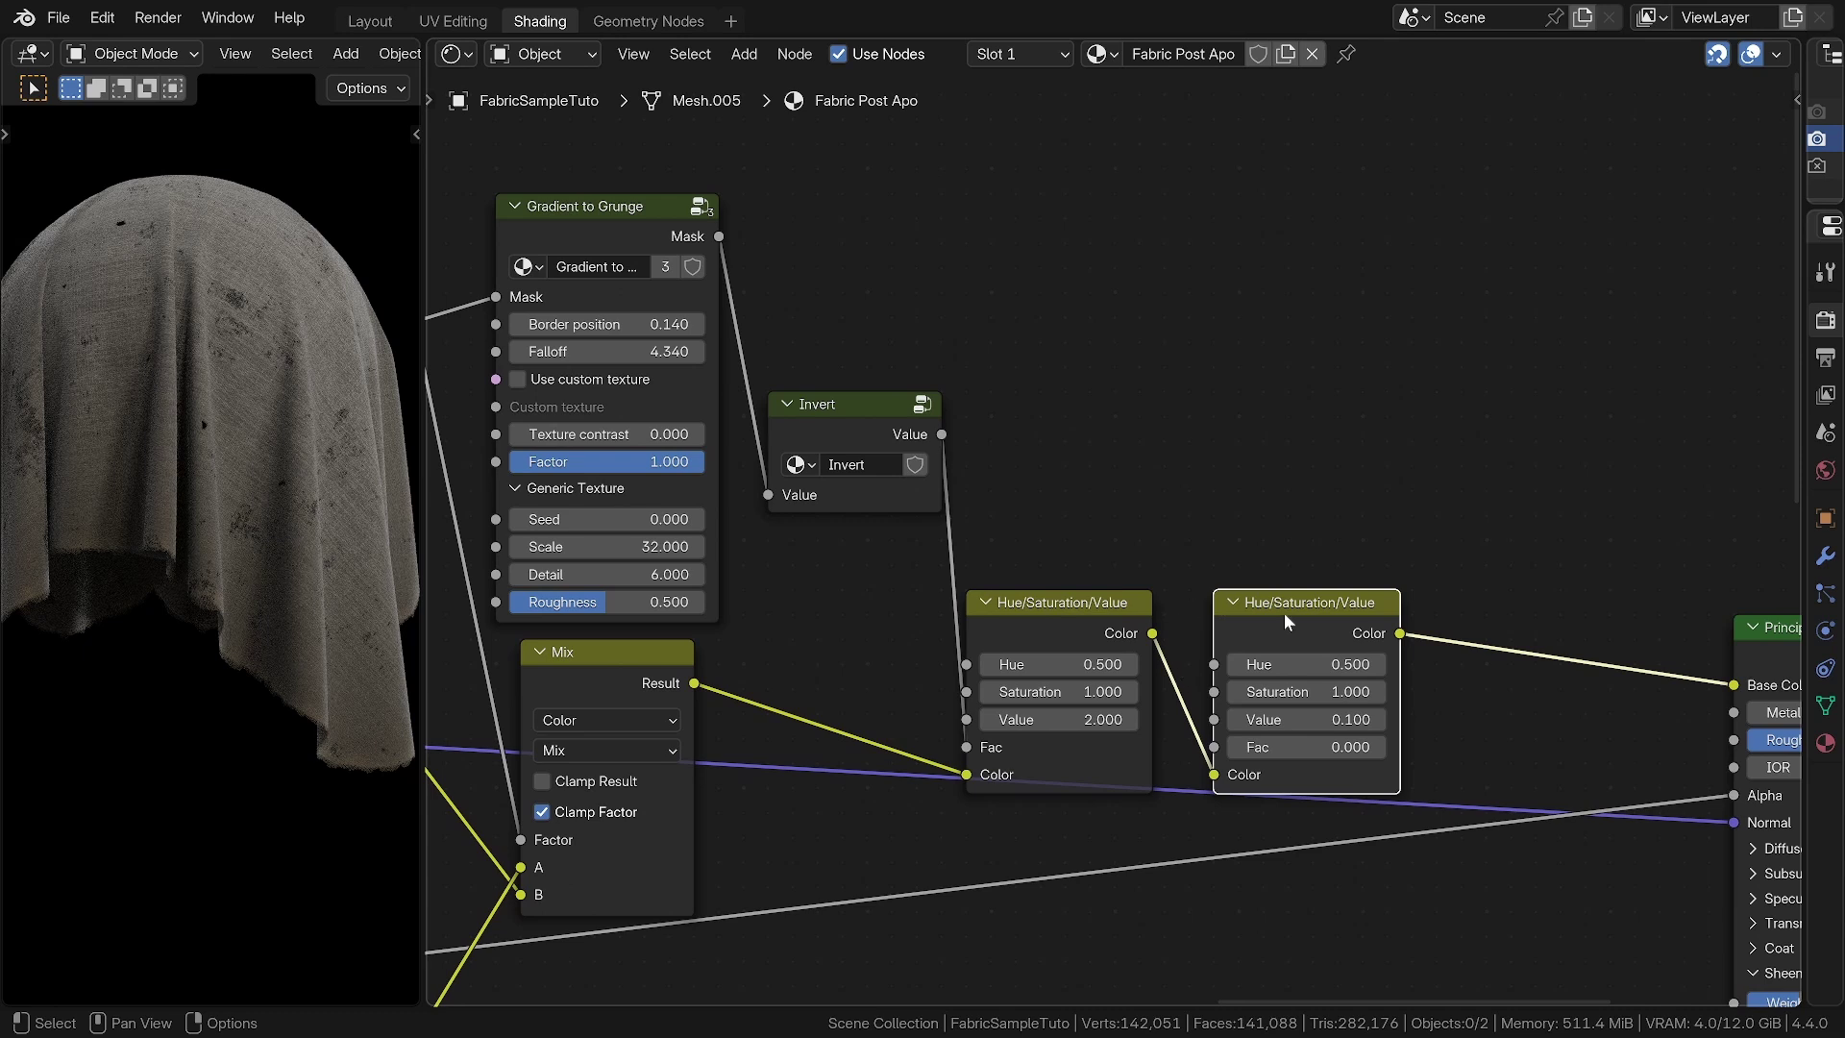
Add the Grunge 00 texture from the Fluent library's Grunges section and place it above the Hue/Saturation/Value nodes
key("n")
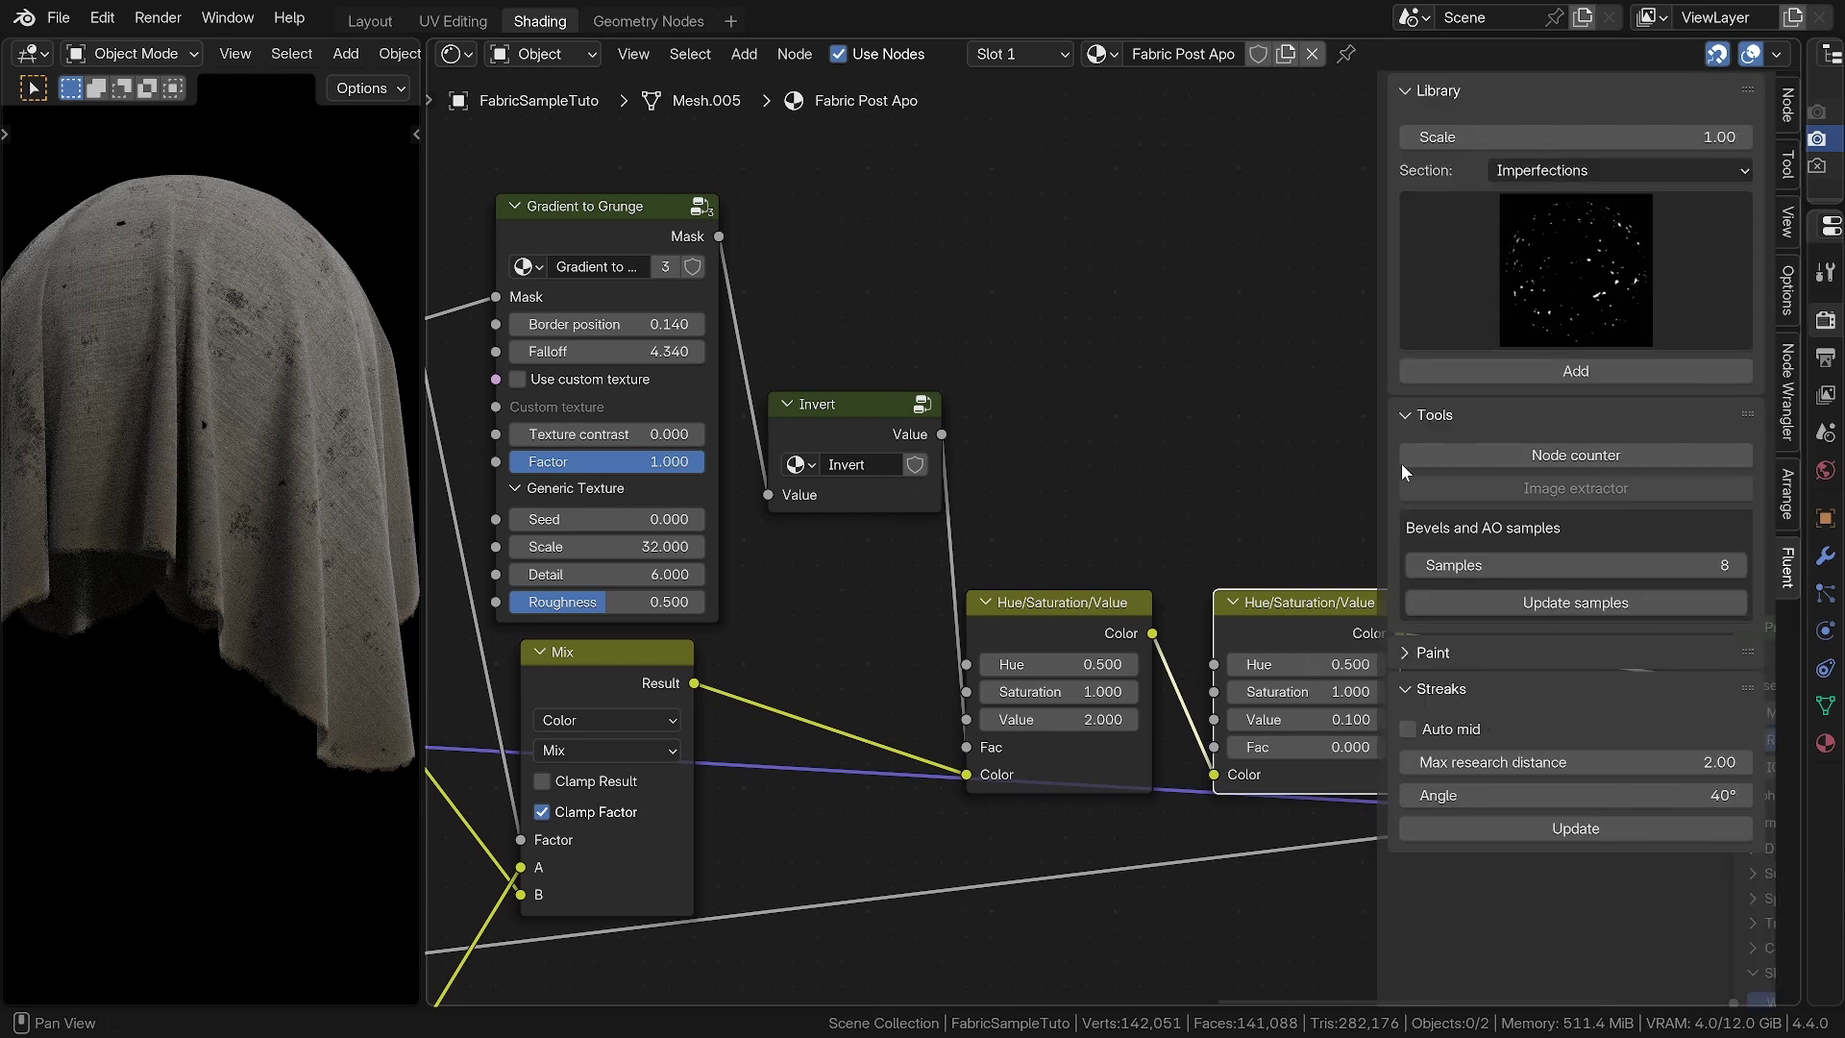
left_click(1560, 170)
left_click(1553, 231)
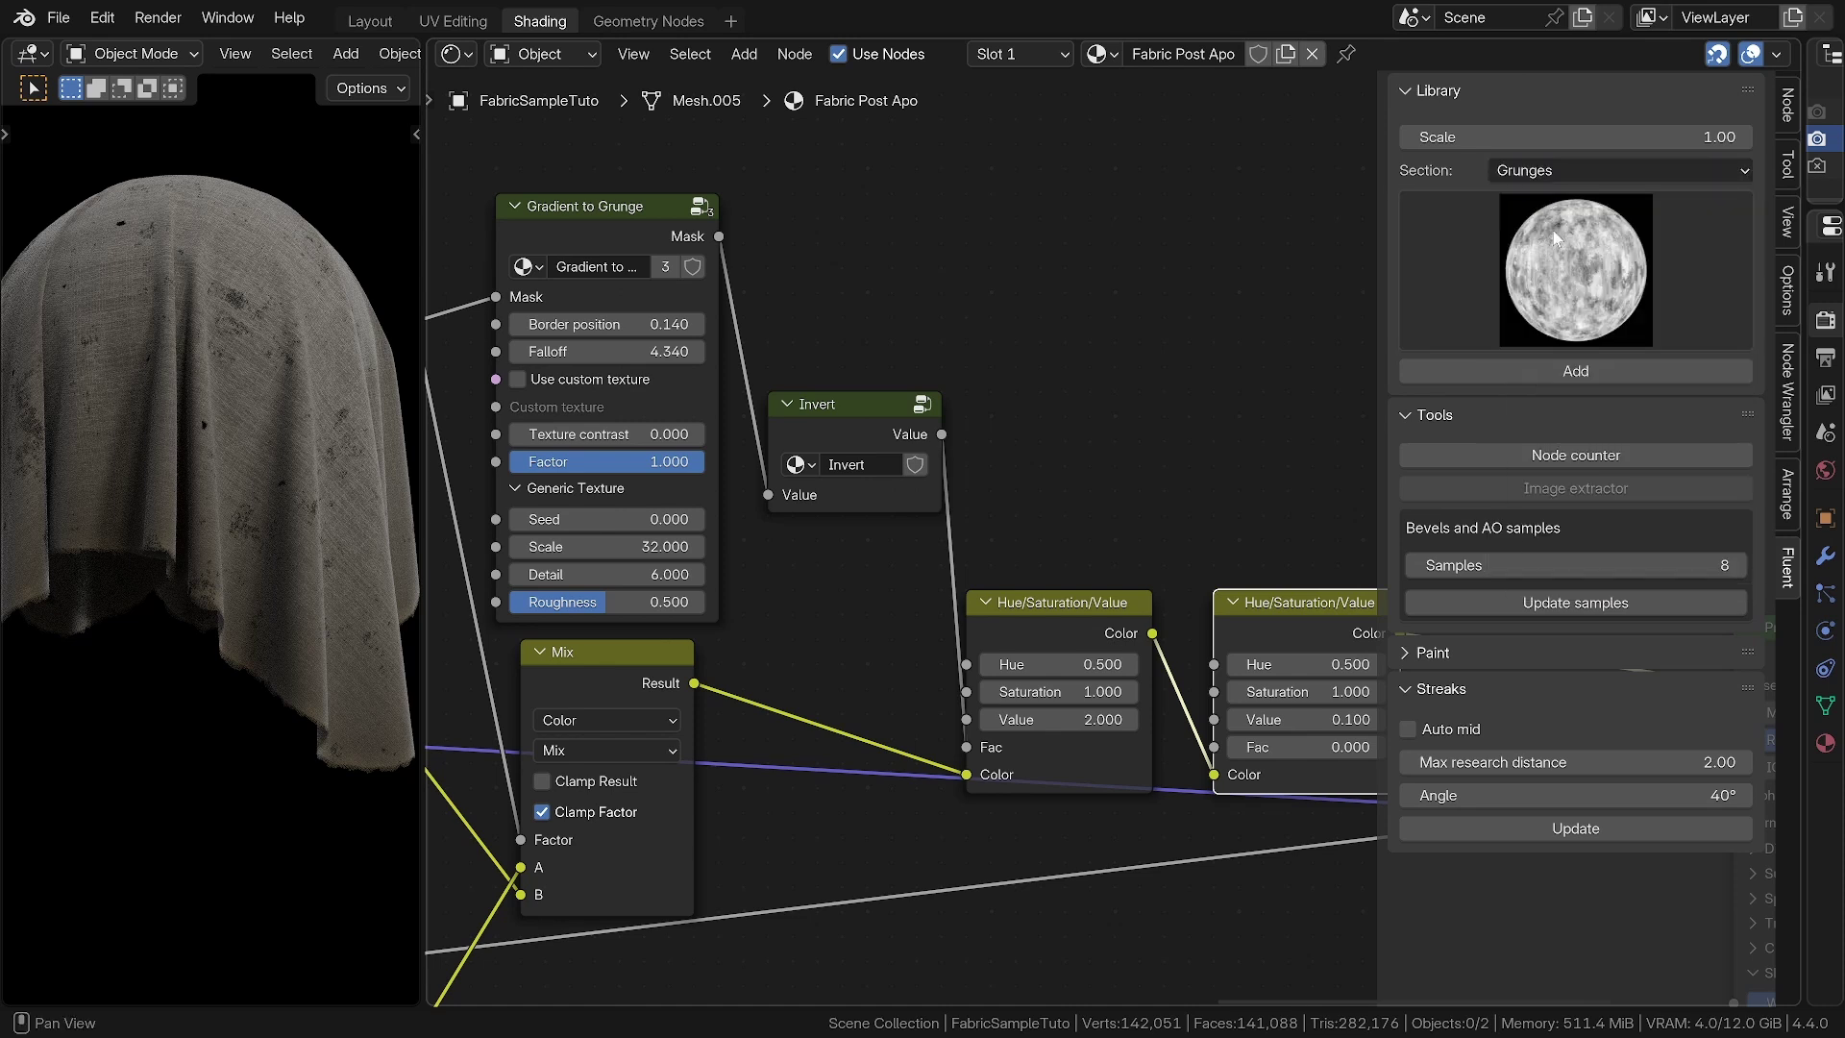
left_click(1556, 238)
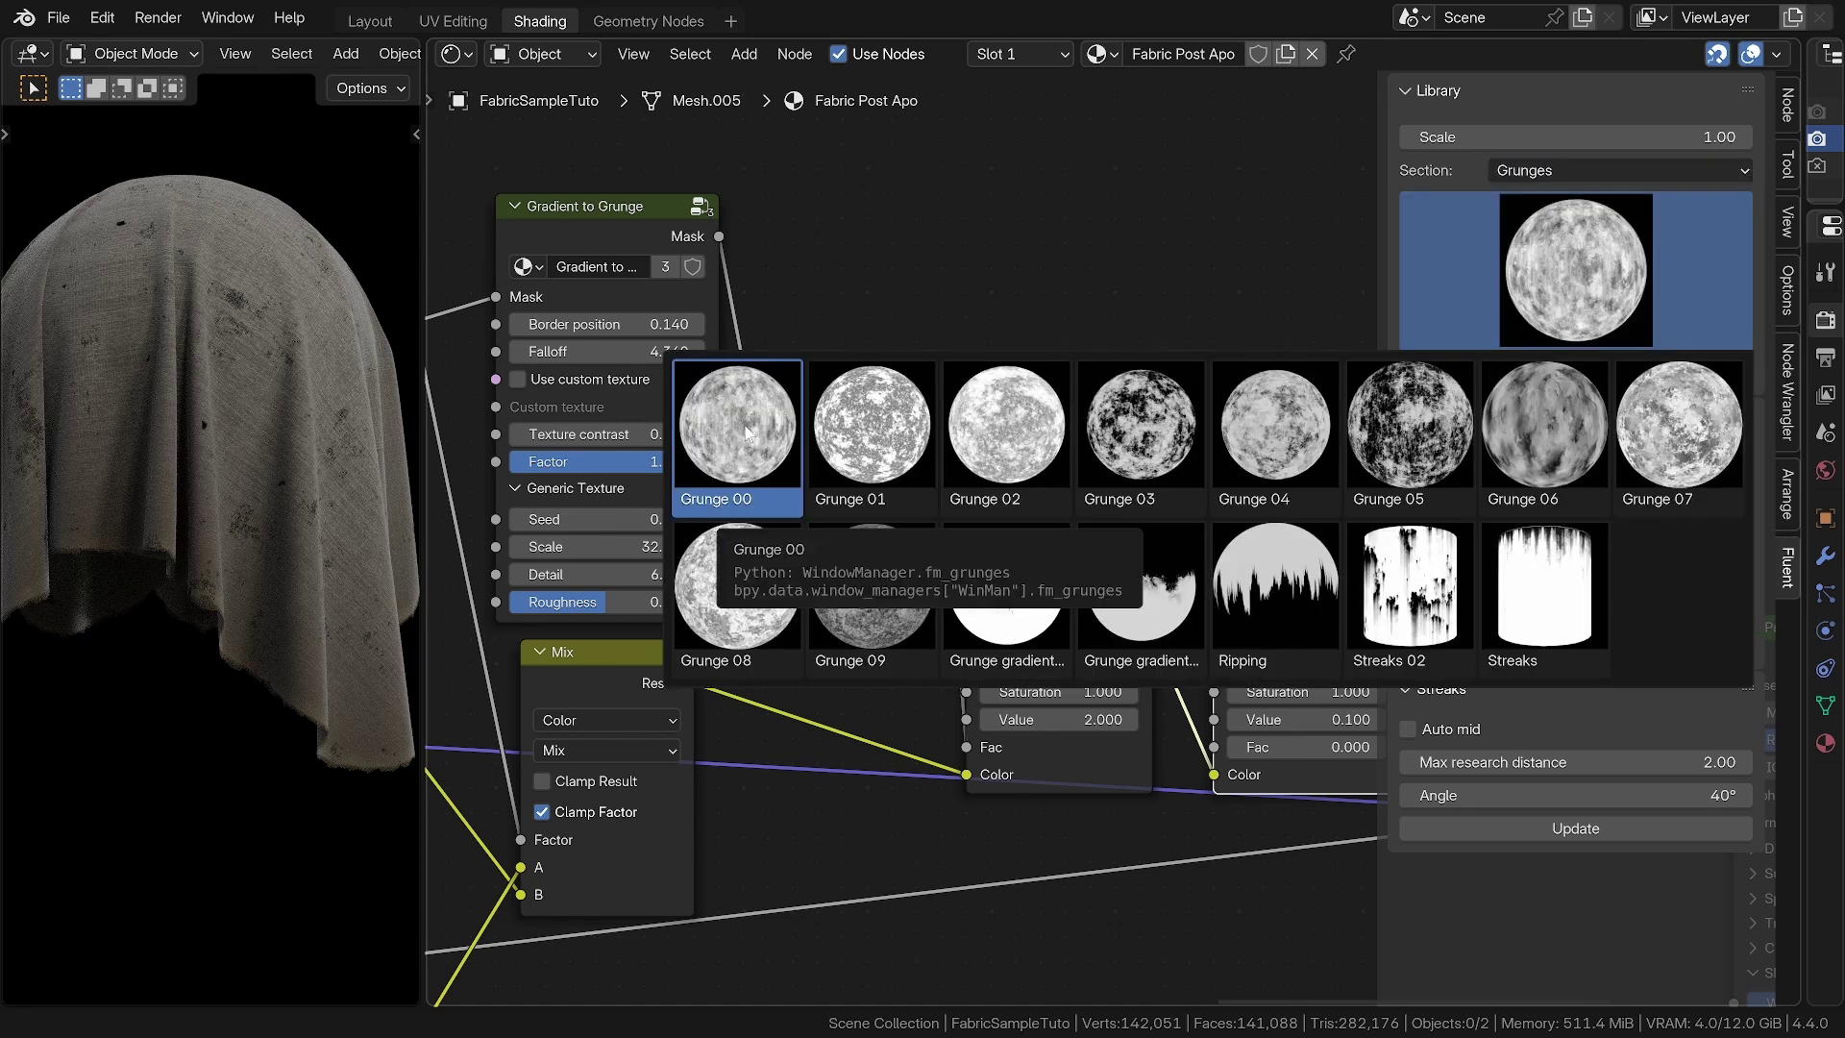
left_click(714, 471)
left_click(891, 205)
middle_click_drag(167, 402, 207, 394)
middle_click_drag(898, 378, 893, 462)
scroll(913, 423, "up", 2)
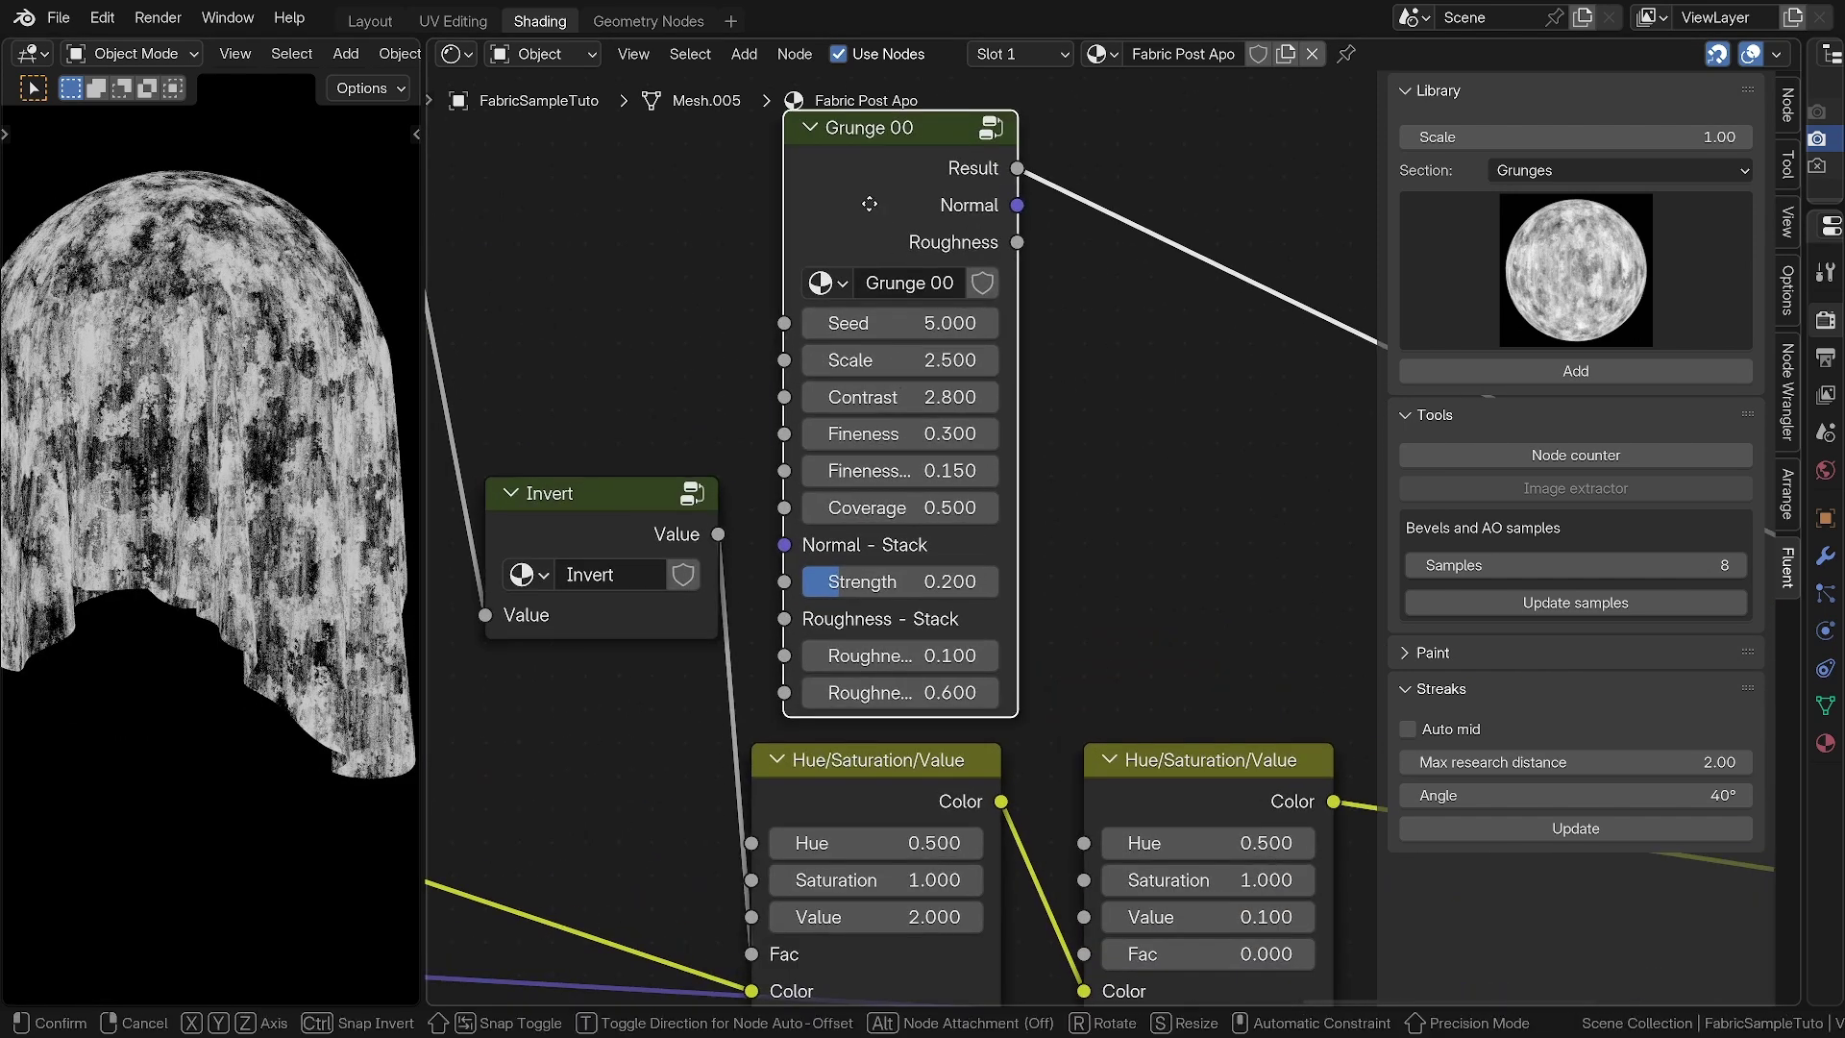
double_click(947, 355)
key("Return")
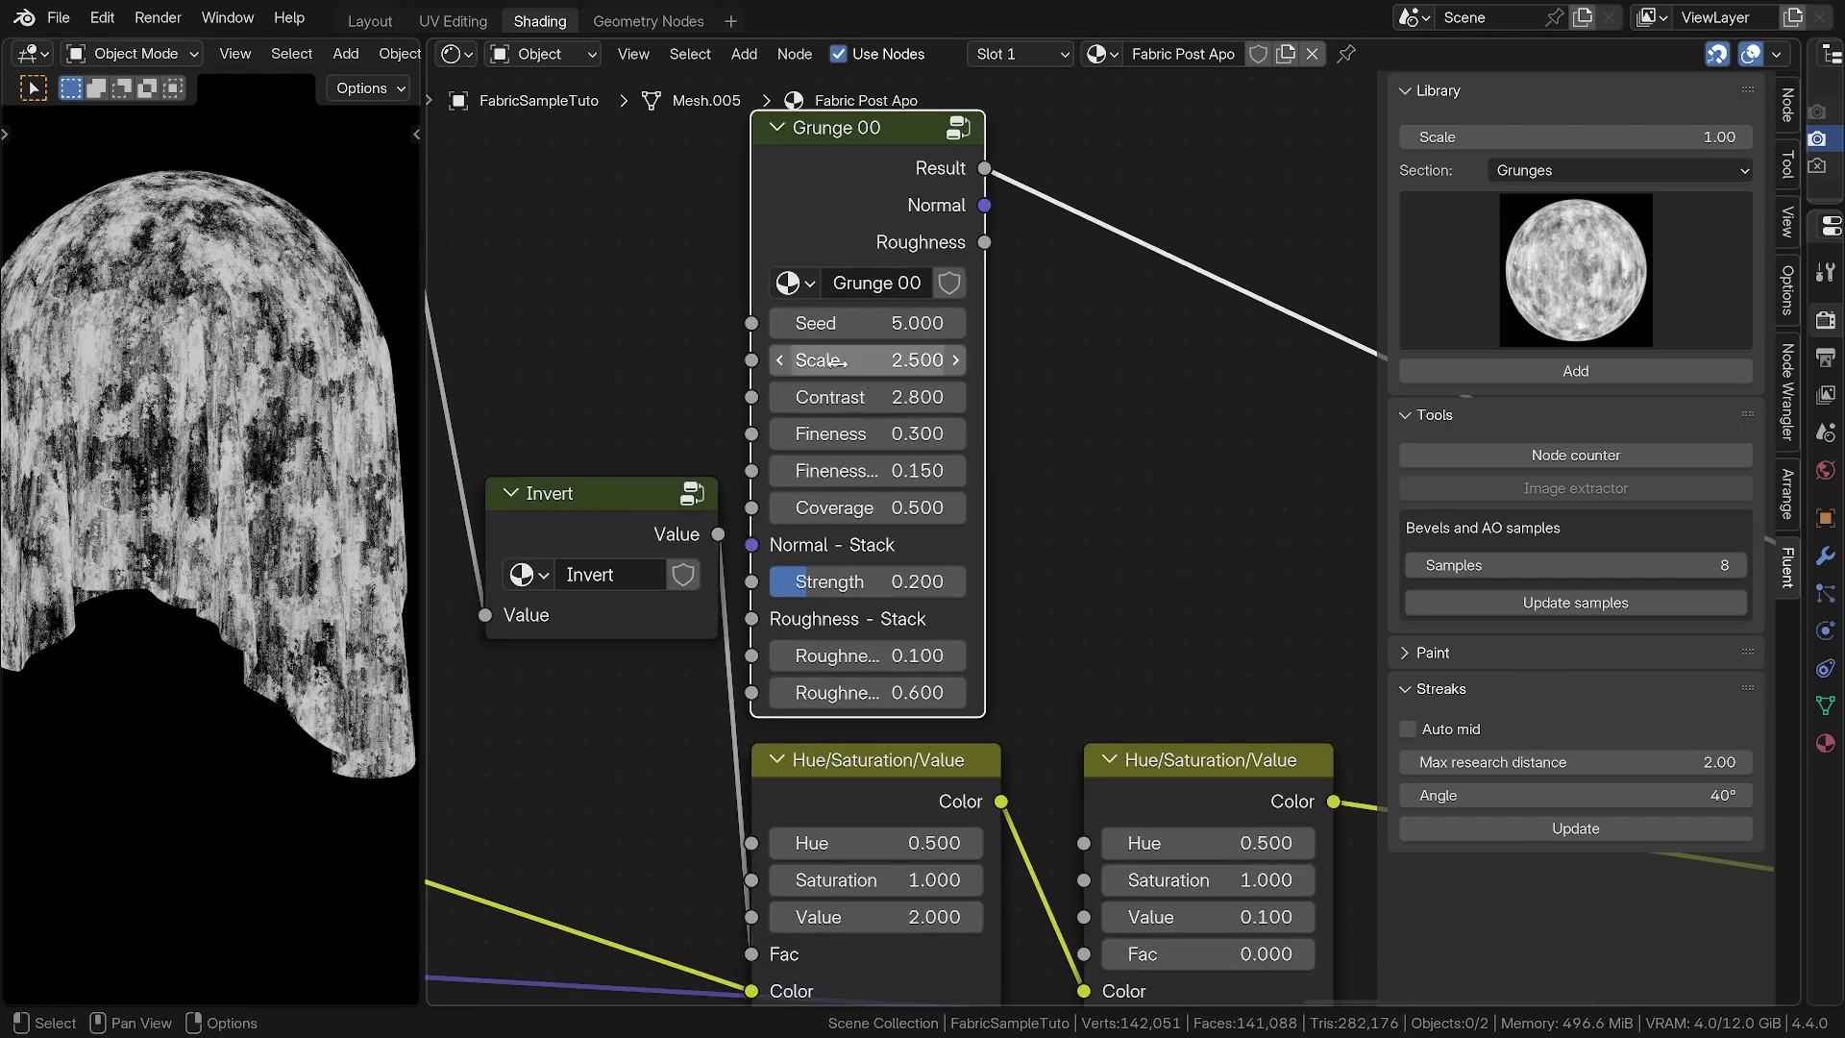
Link the Grunge 00 Result to the Fac of the new Hue/Saturation/Value node and preview the Principled BSDF
scroll(673, 382, "down", 3)
left_click_drag(920, 210, 999, 833)
left_click(1614, 903, "ctrl+shift")
middle_click_drag(1176, 686, 759, 605)
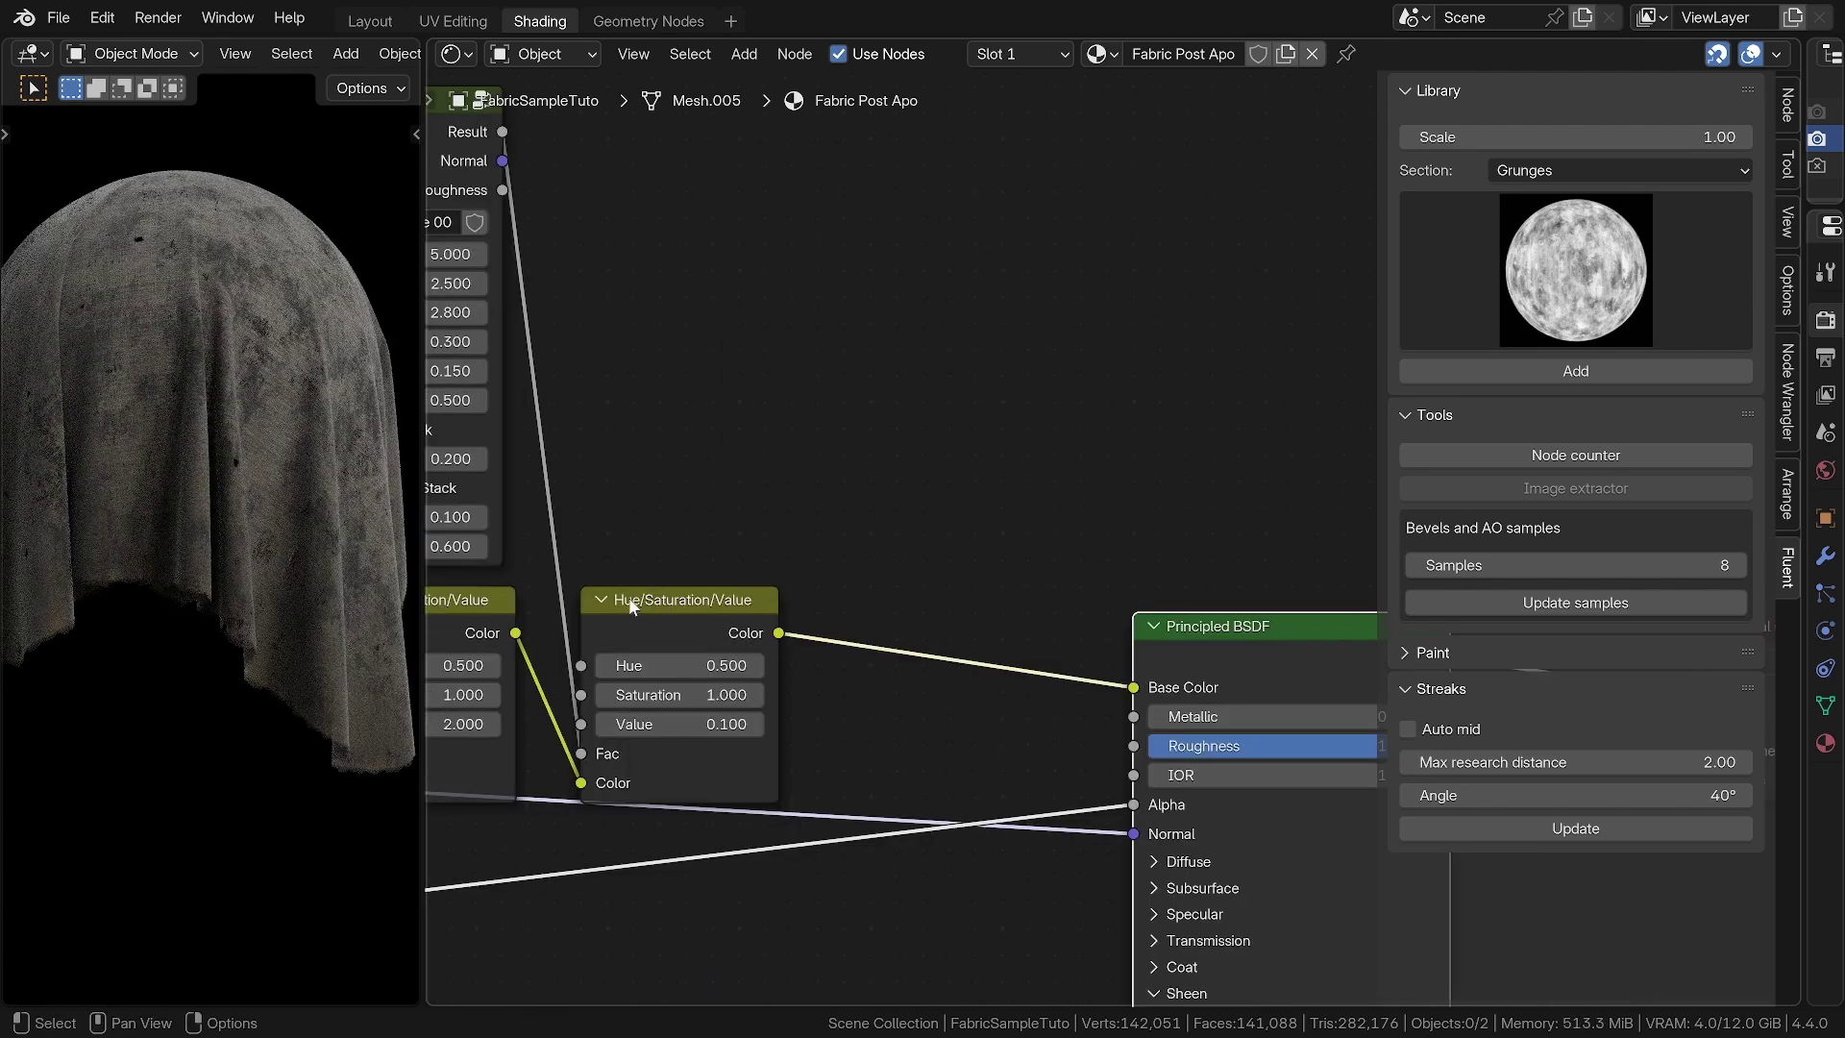
middle_click_drag(626, 592, 823, 608)
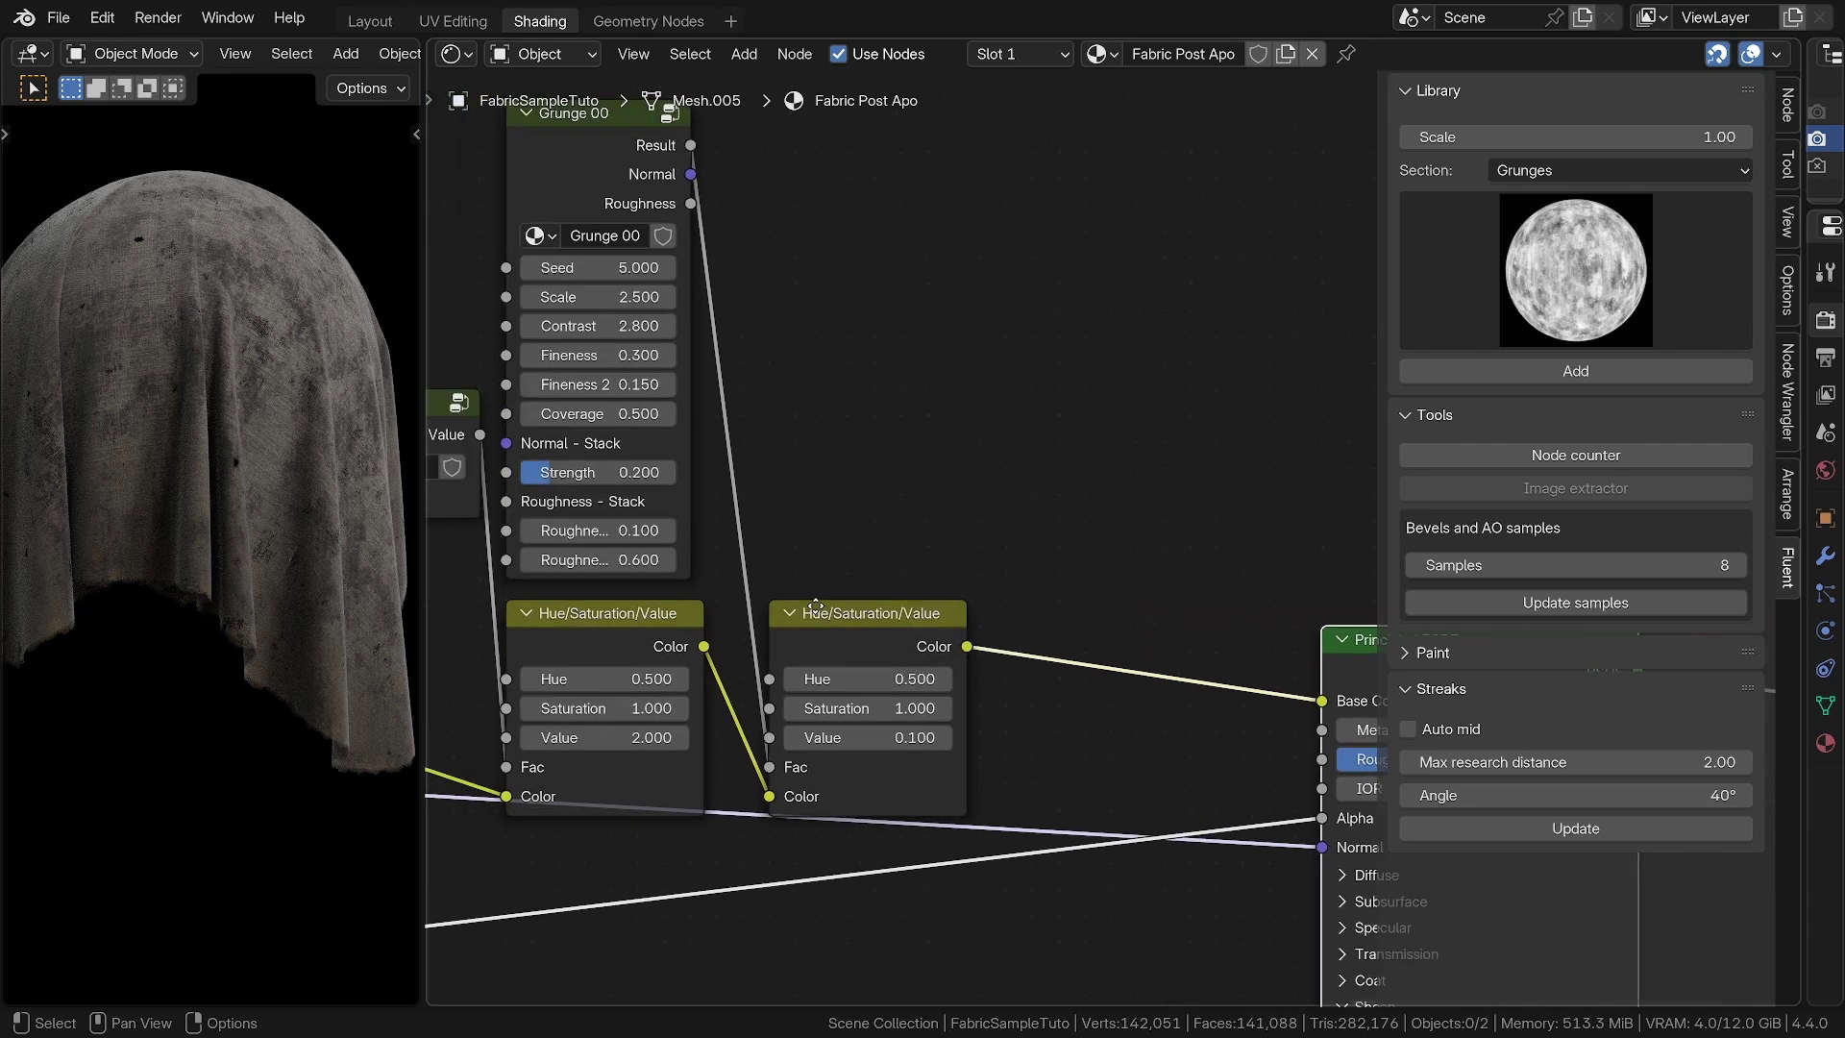
key("n")
Insert a Mix Color node between the last Hue/Saturation/Value node and the Principled BSDF, with Factor 0
middle_click_drag(706, 458, 796, 527)
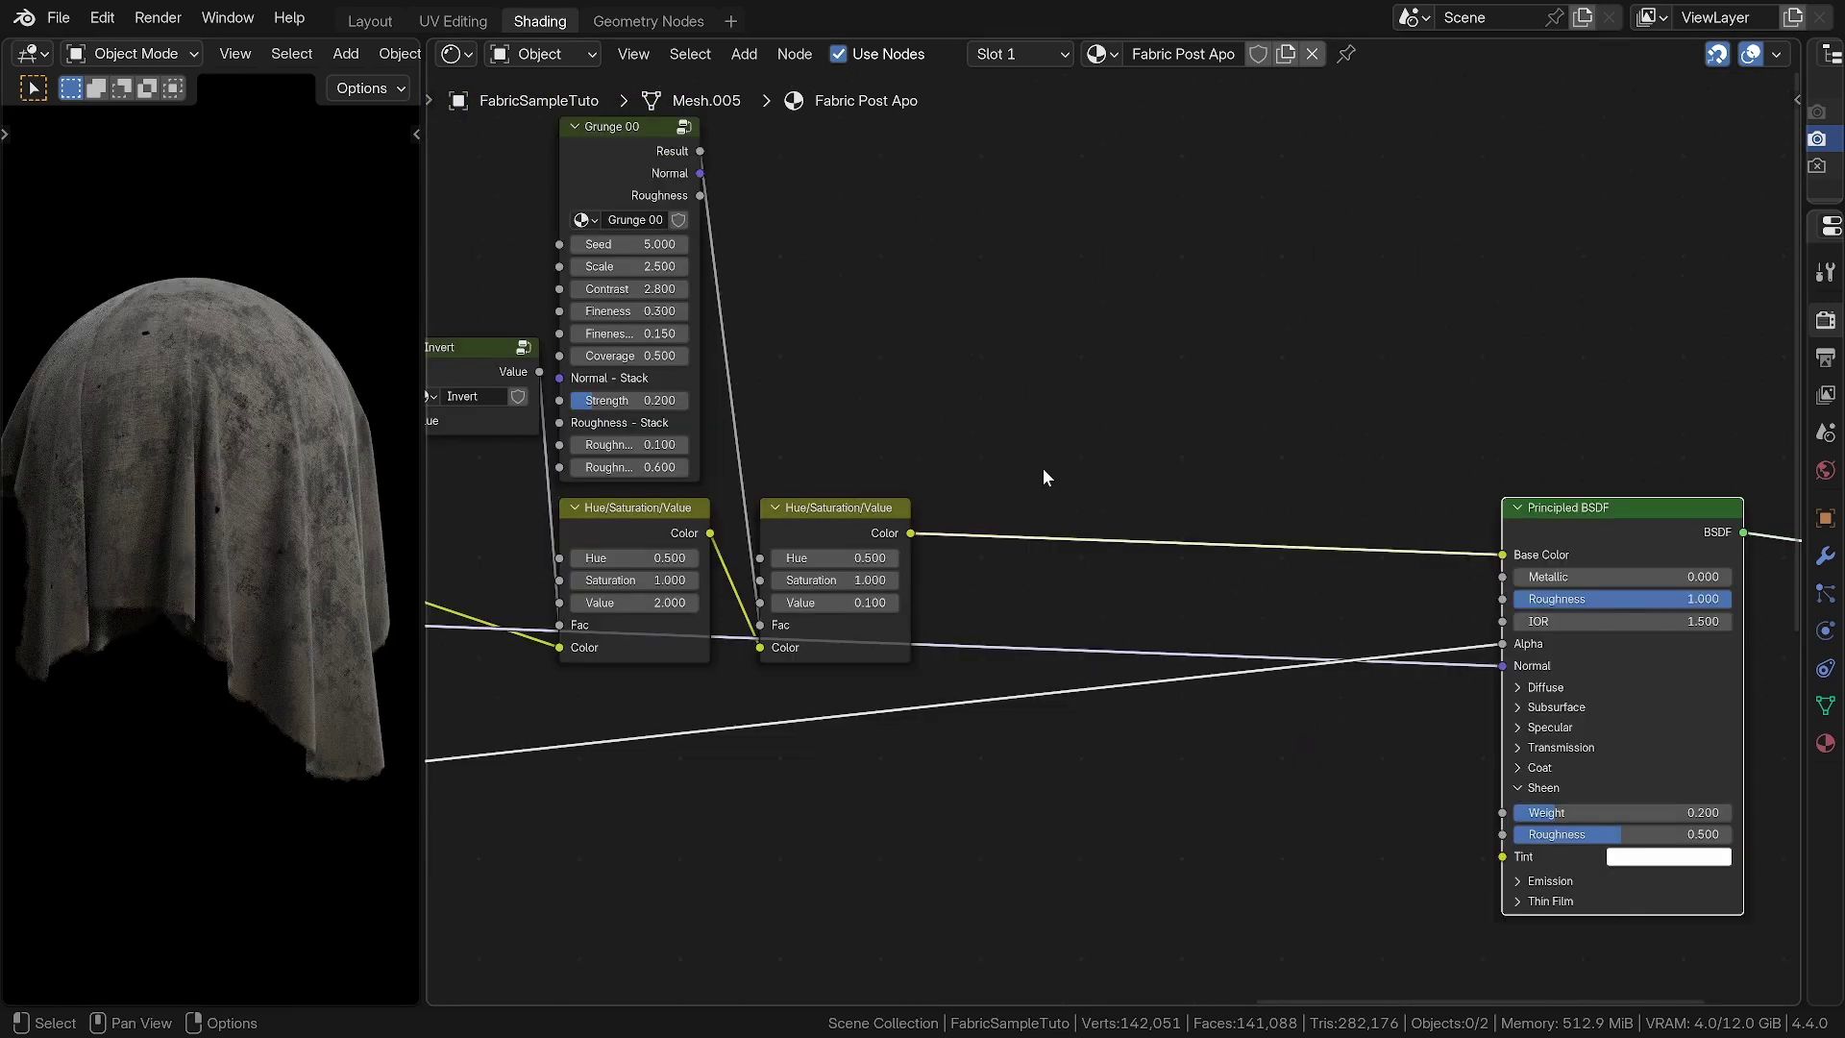
key("shift+a")
type("mix")
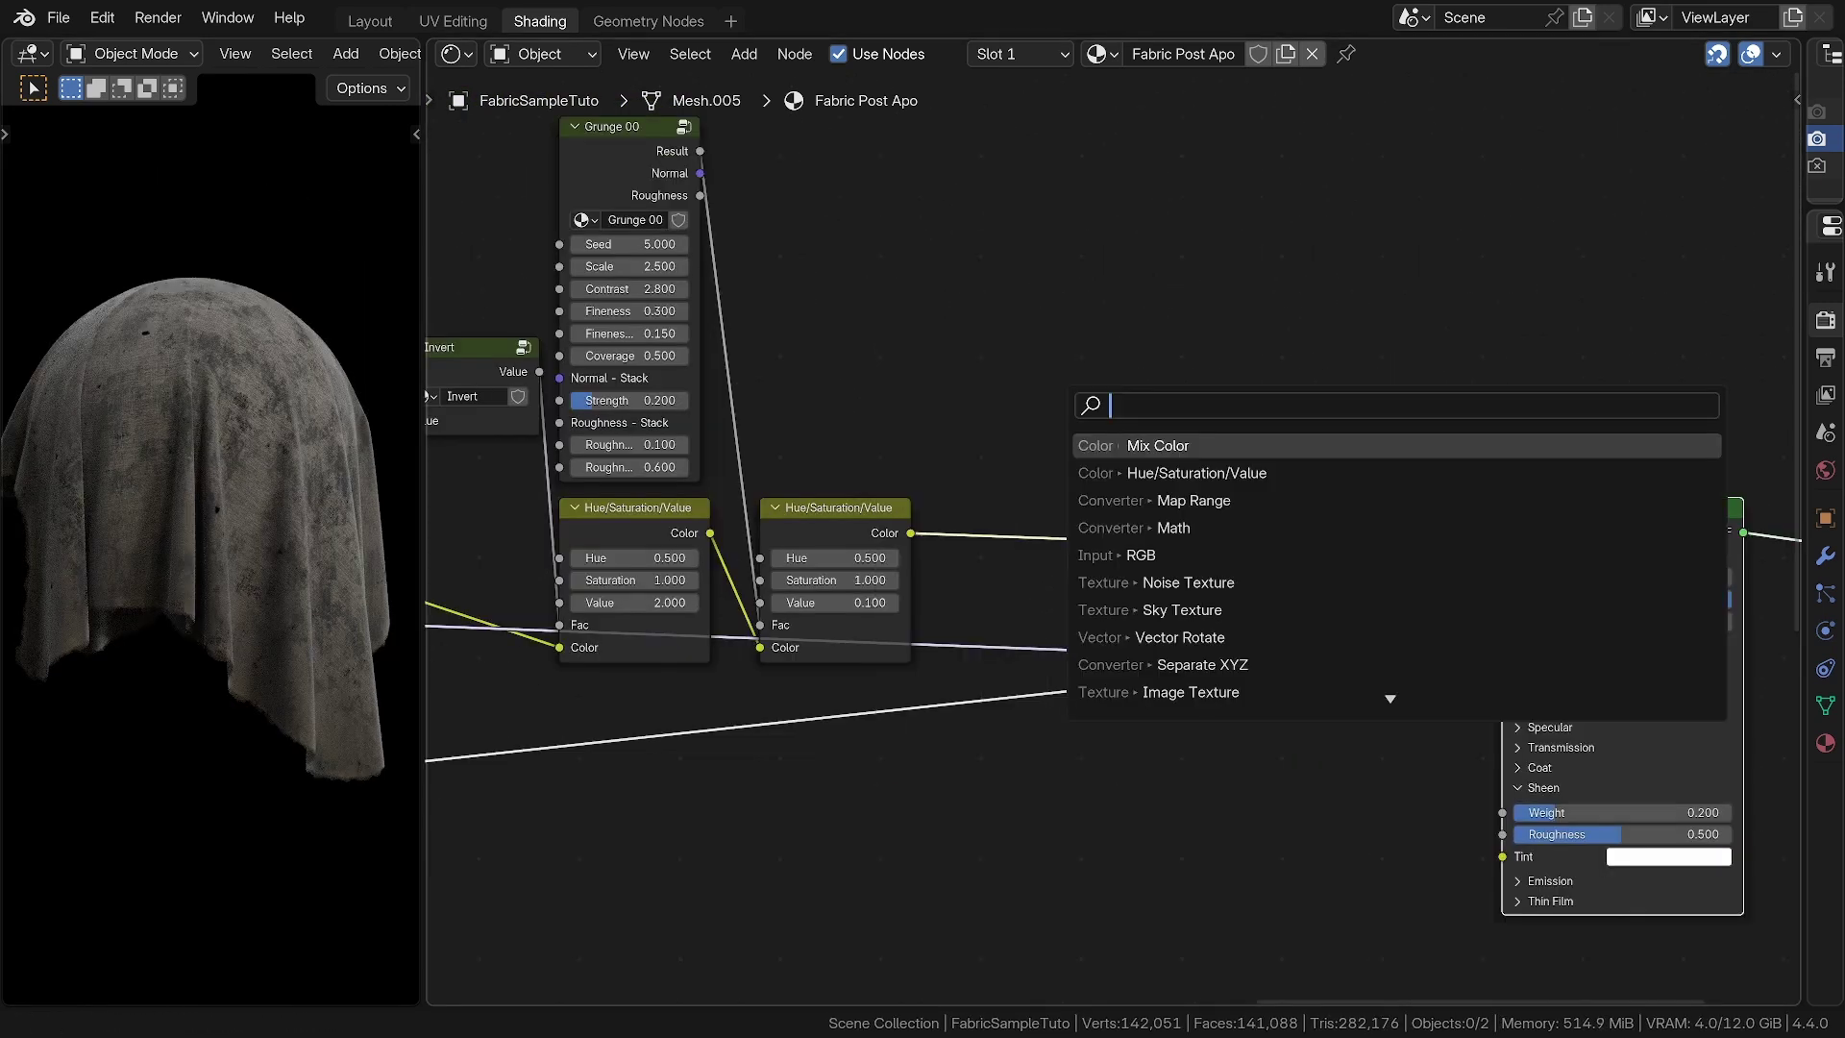
key("Down")
key("Return")
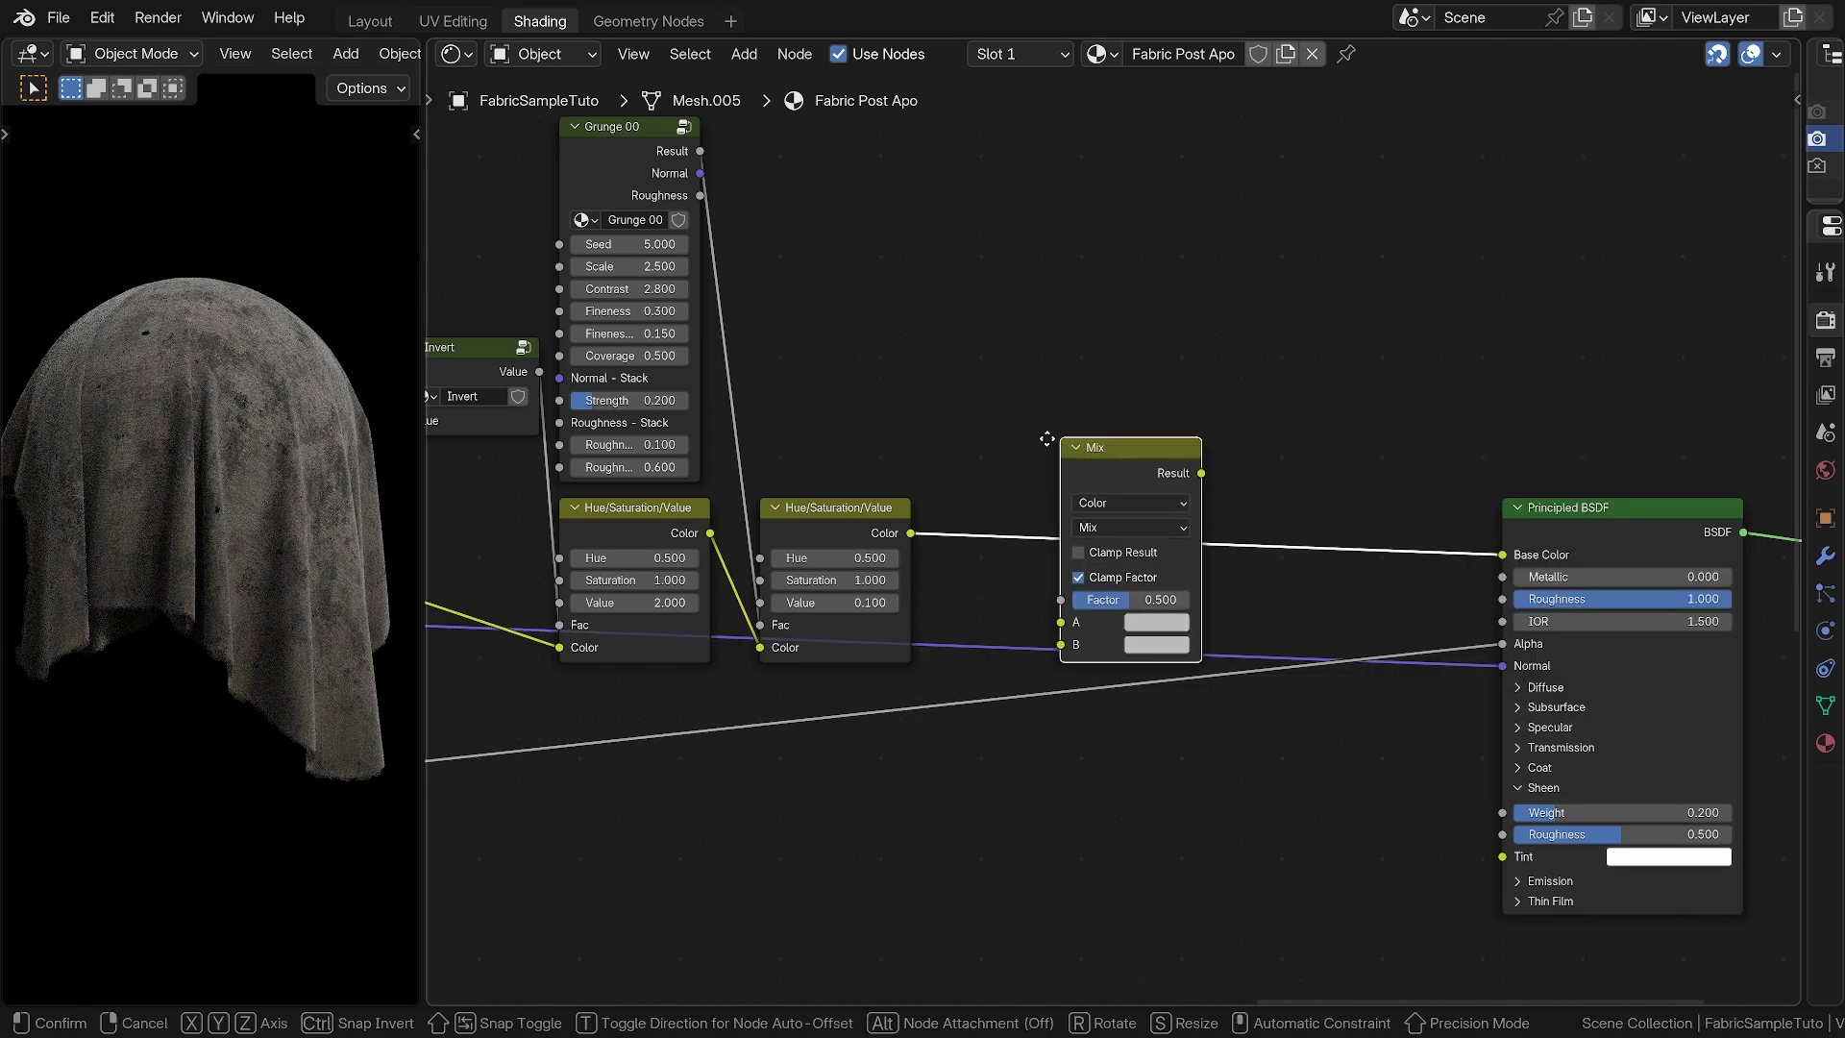
left_click(1029, 497)
left_click_drag(1080, 659, 1024, 659)
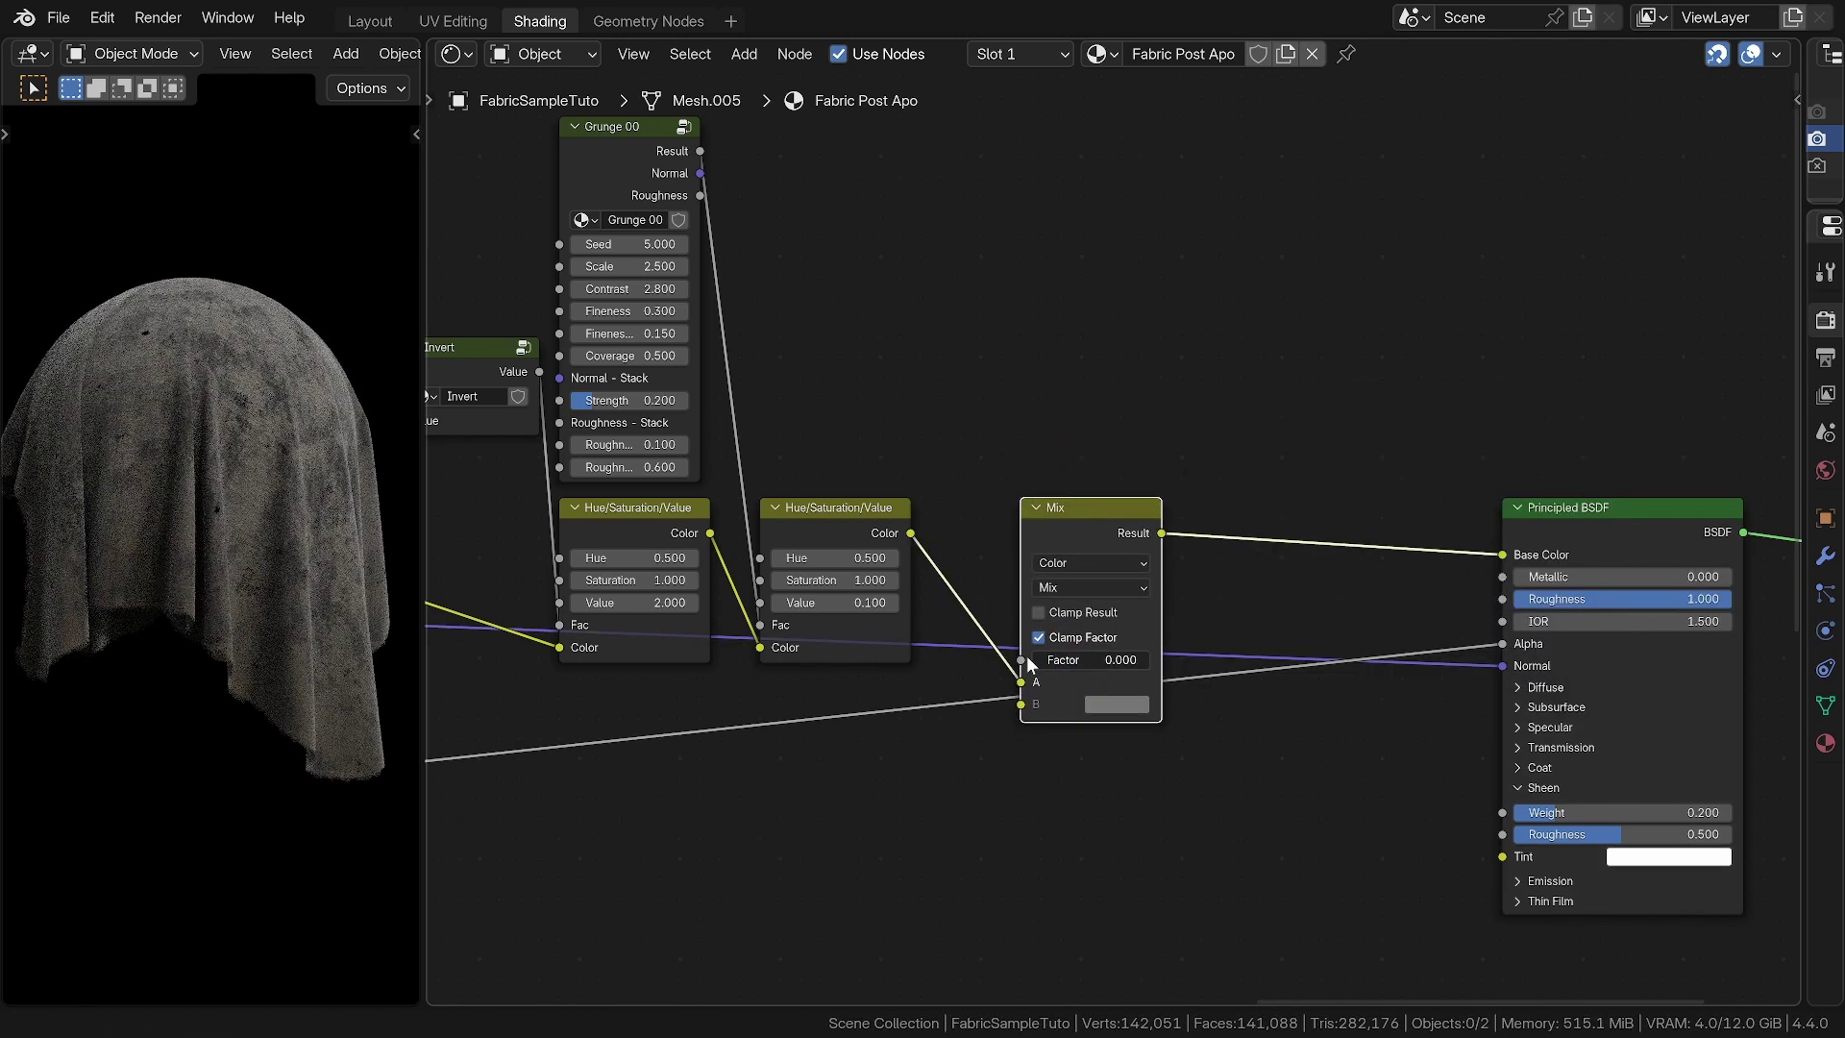
Duplicate the Grunge 00 node beside the original, preview its Result, and set its Seed to 26.6
middle_click_drag(880, 406, 914, 496)
scroll(914, 497, "up", 3)
left_click(626, 179)
key("shift+d")
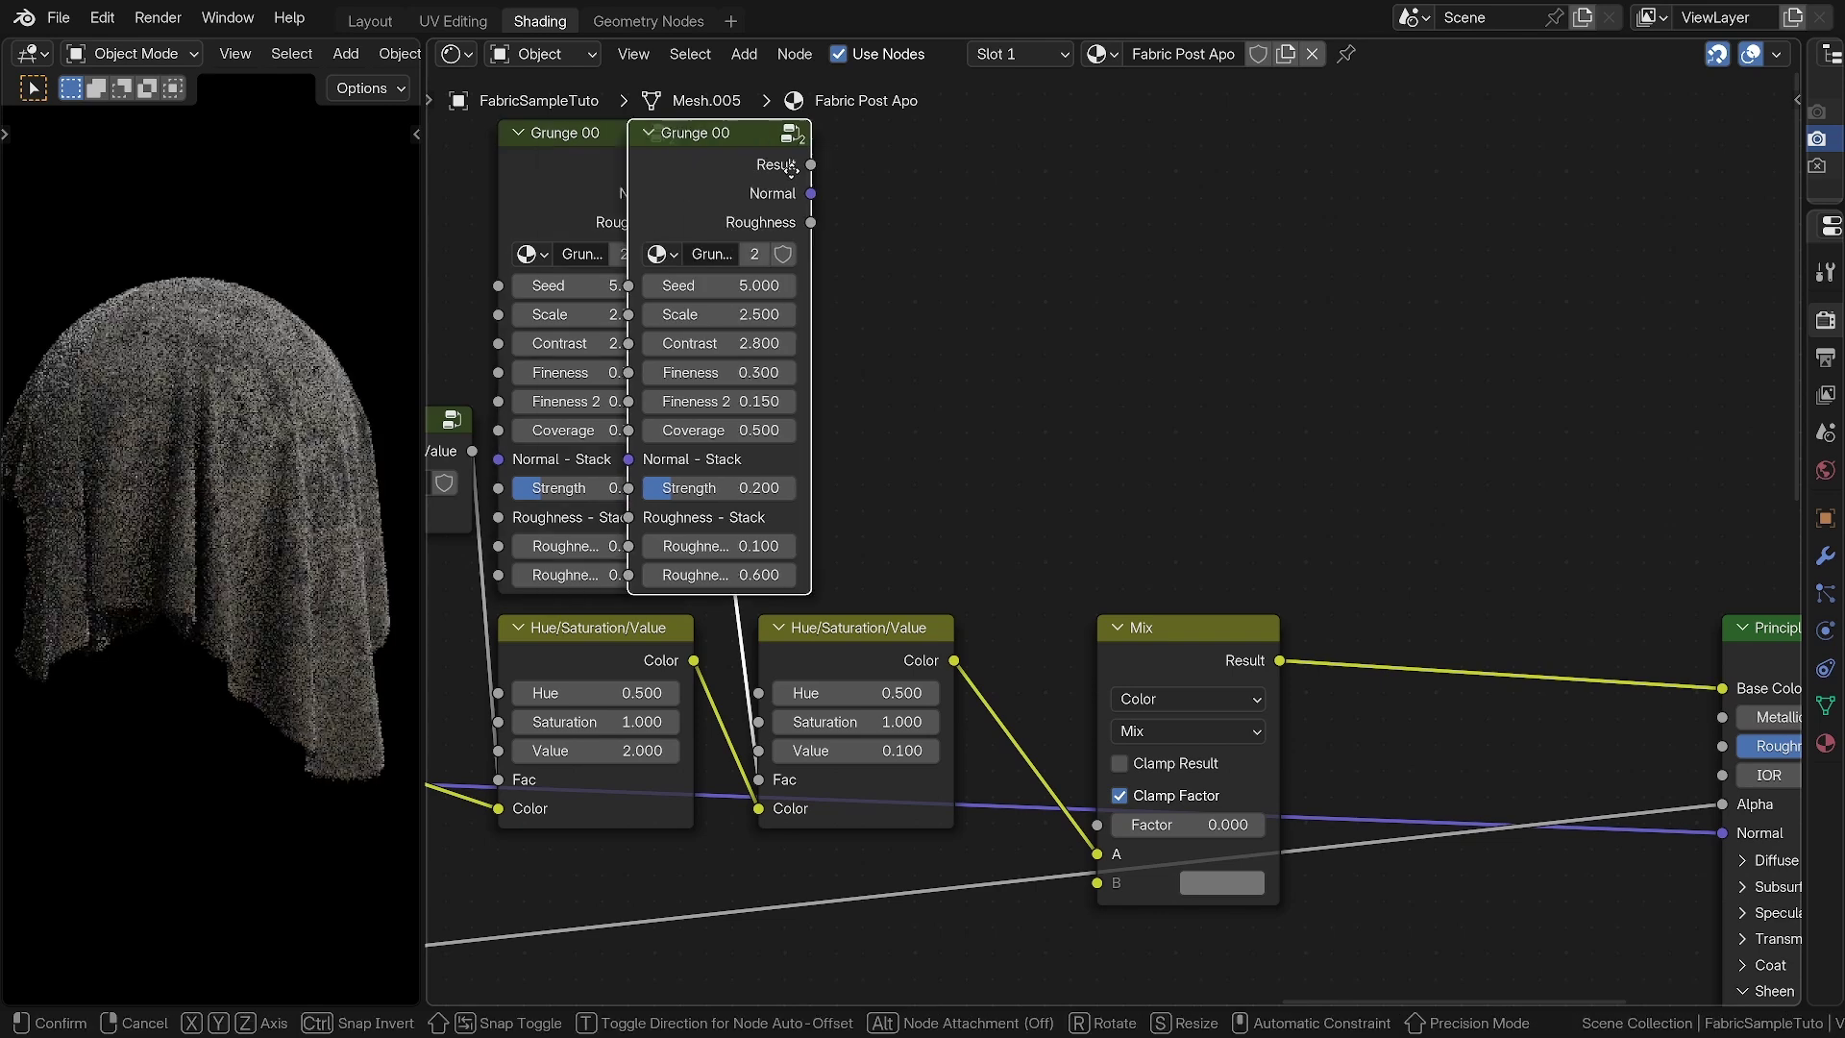
left_click(901, 173)
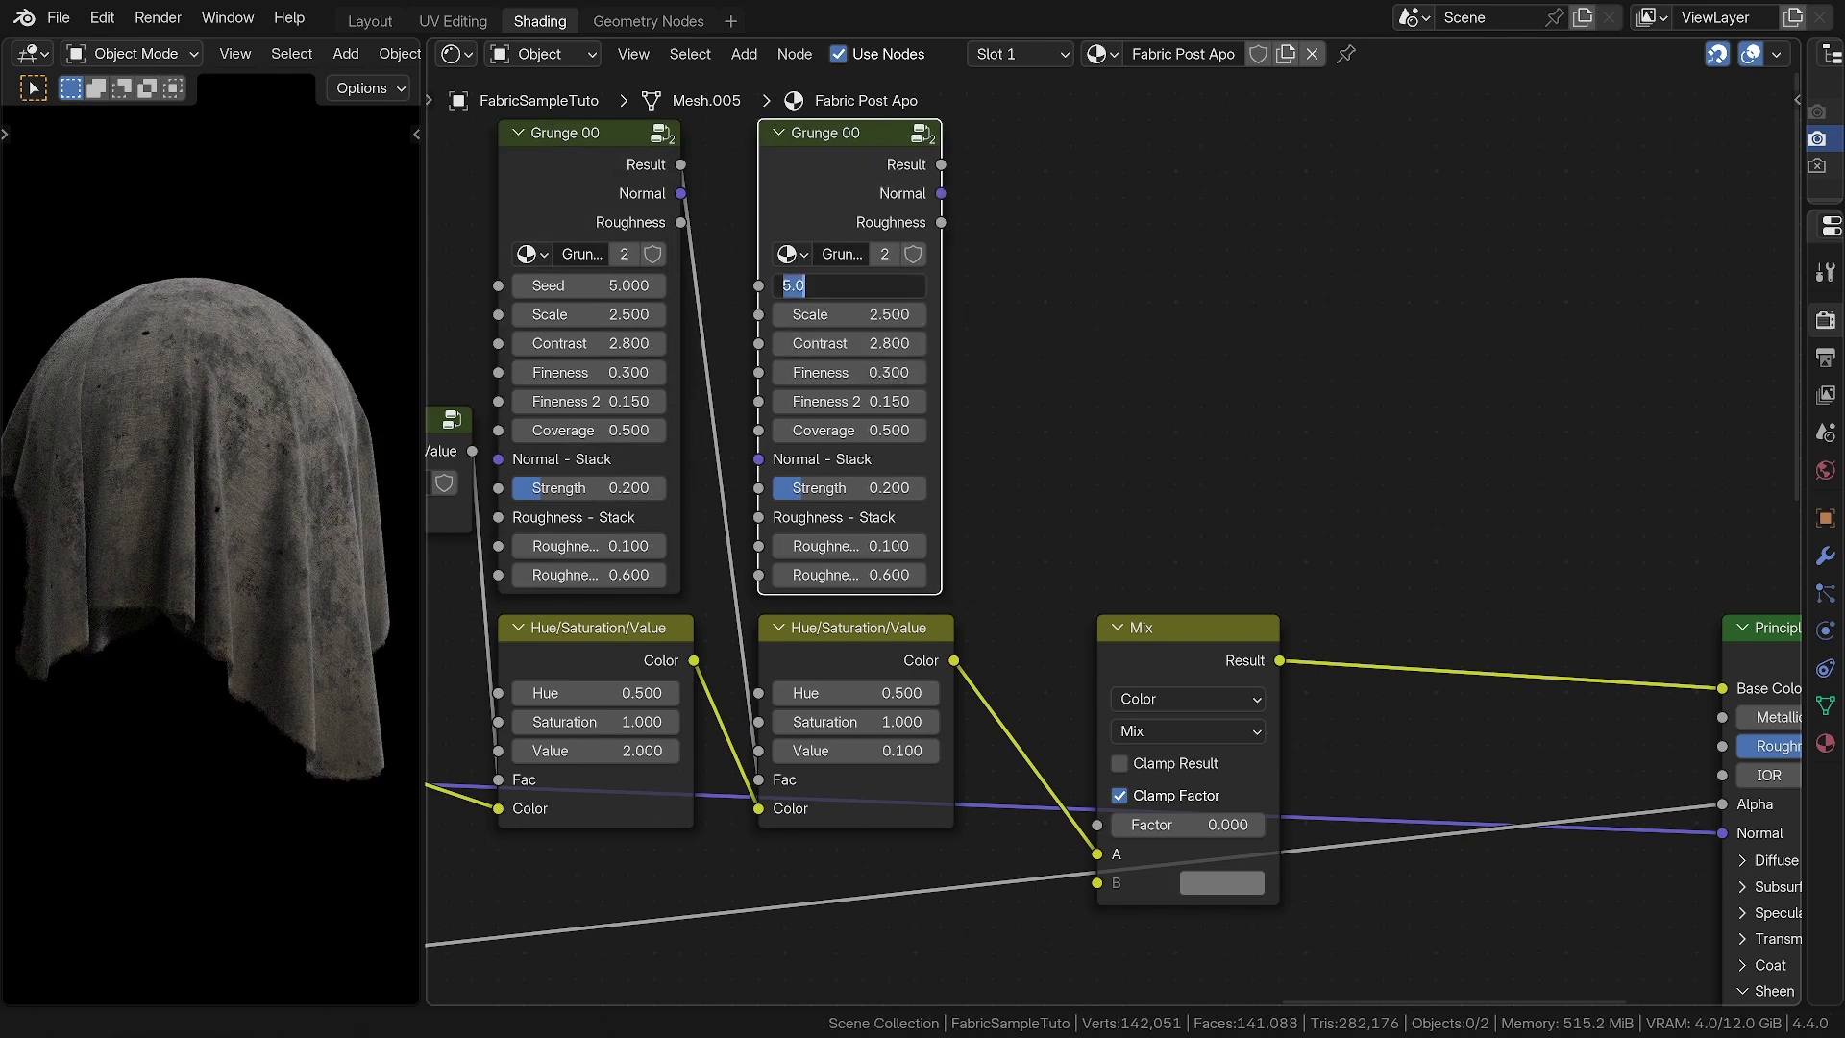
key("Return")
left_click(878, 150, "ctrl+shift")
mouse_move(845, 286)
left_mouse_down()
mouse_move(877, 286)
mouse_move(846, 285)
left_mouse_up()
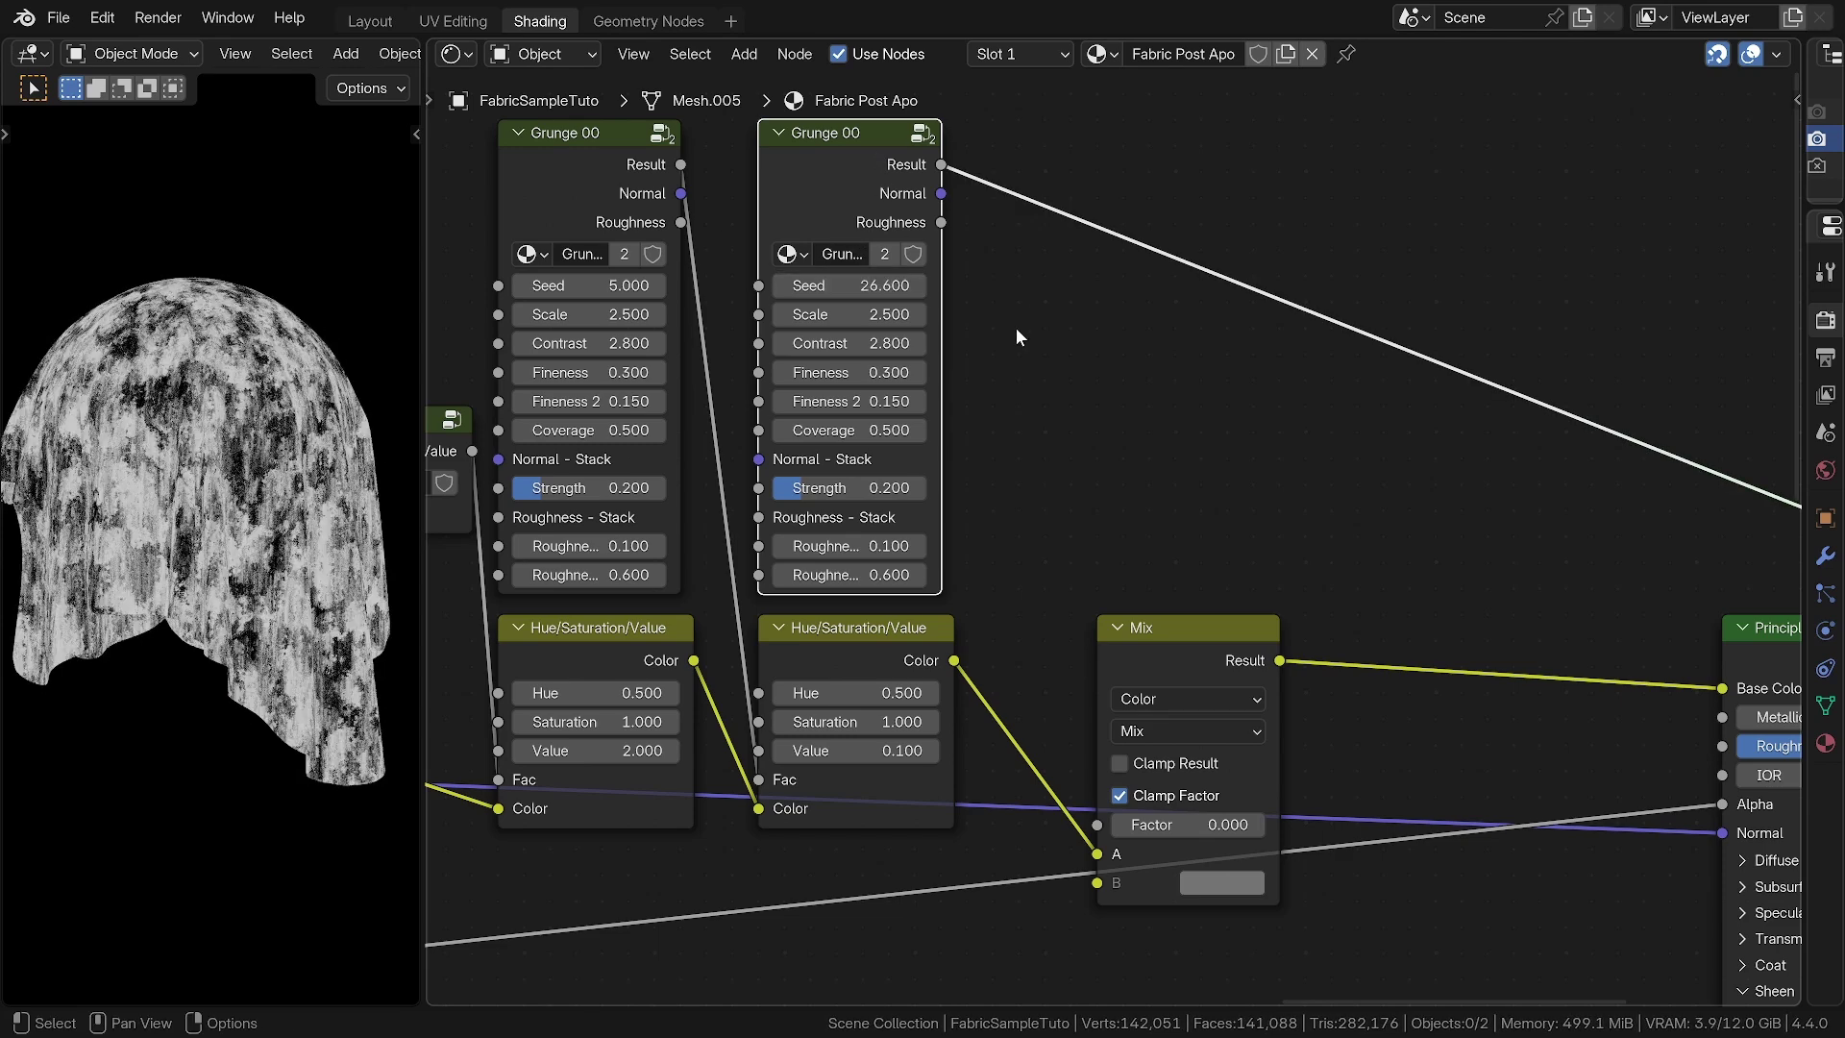
Link the second Grunge 00 node's Result to the Mix node's Factor and preview the Principled BSDF
left_click_drag(940, 165, 1097, 826)
middle_click_drag(1203, 670, 1019, 526)
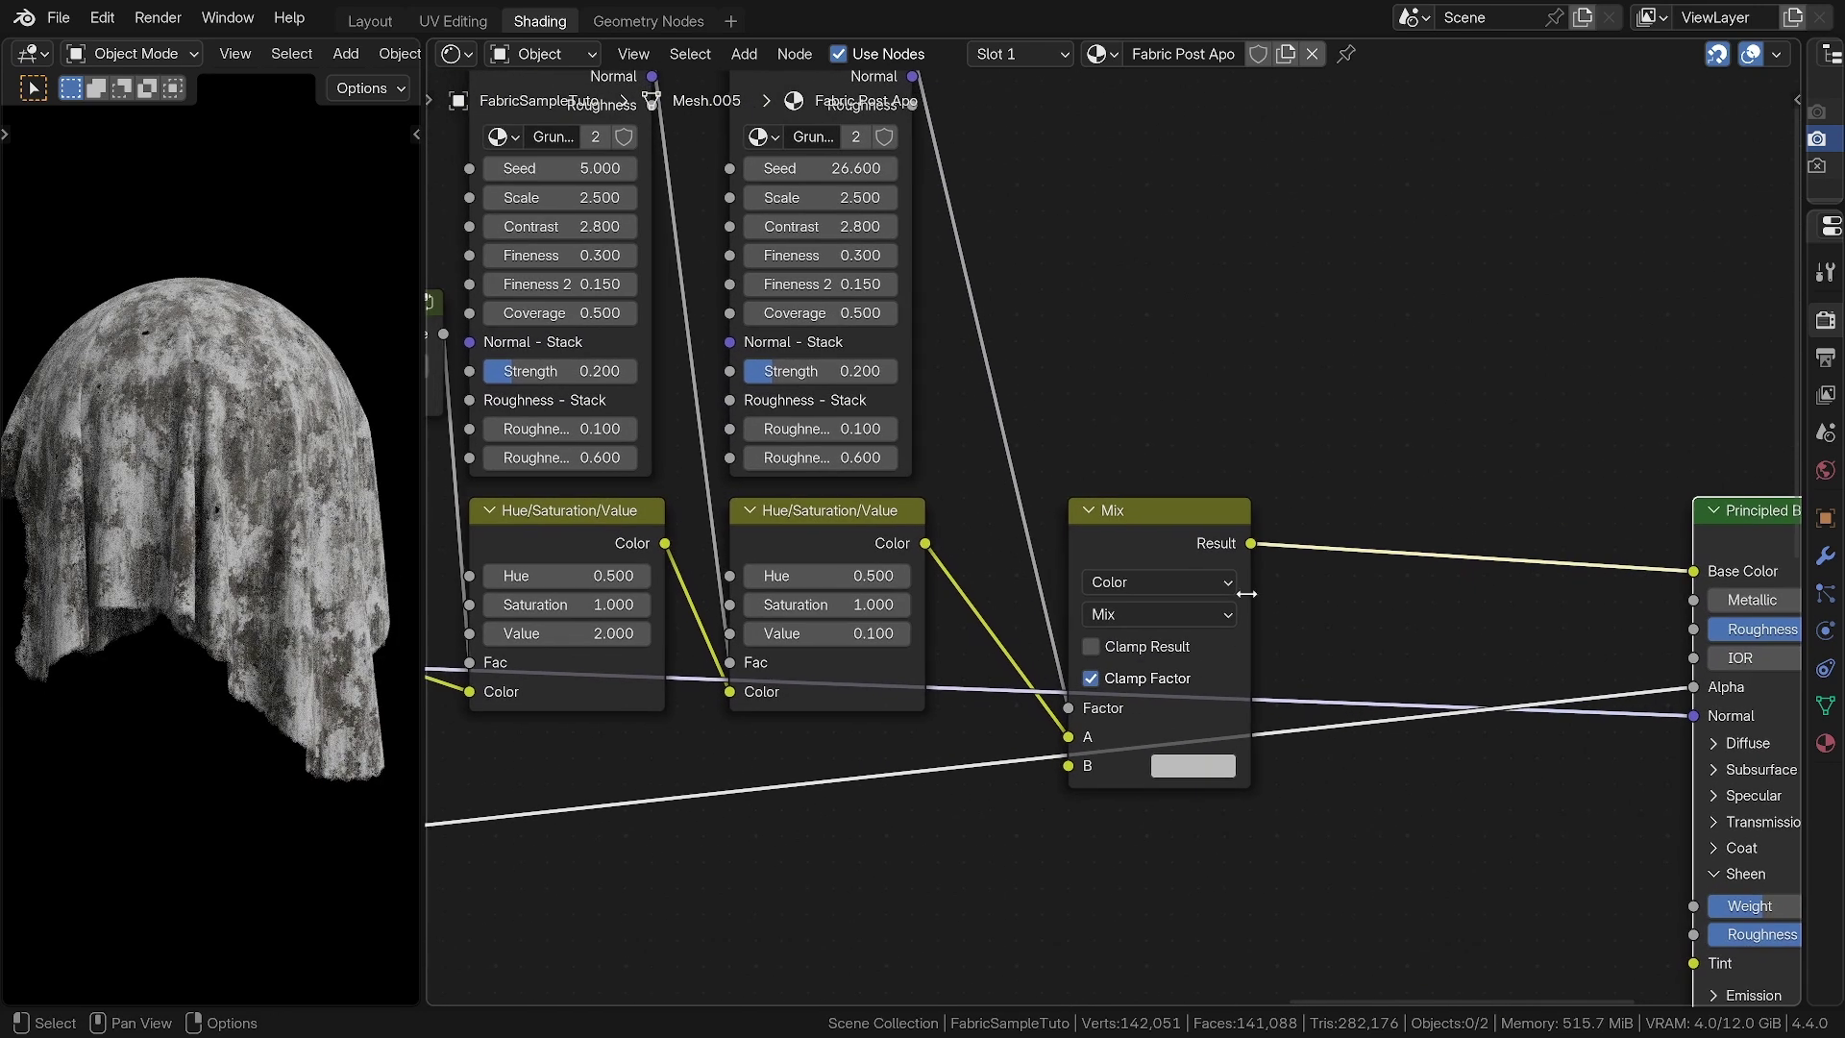
middle_click_drag(1134, 767, 1263, 608)
Add the Rust texture from the Fluent library's Metal section below the Hue/Saturation/Value nodes and link its Color to the Mix node's B input
key("n")
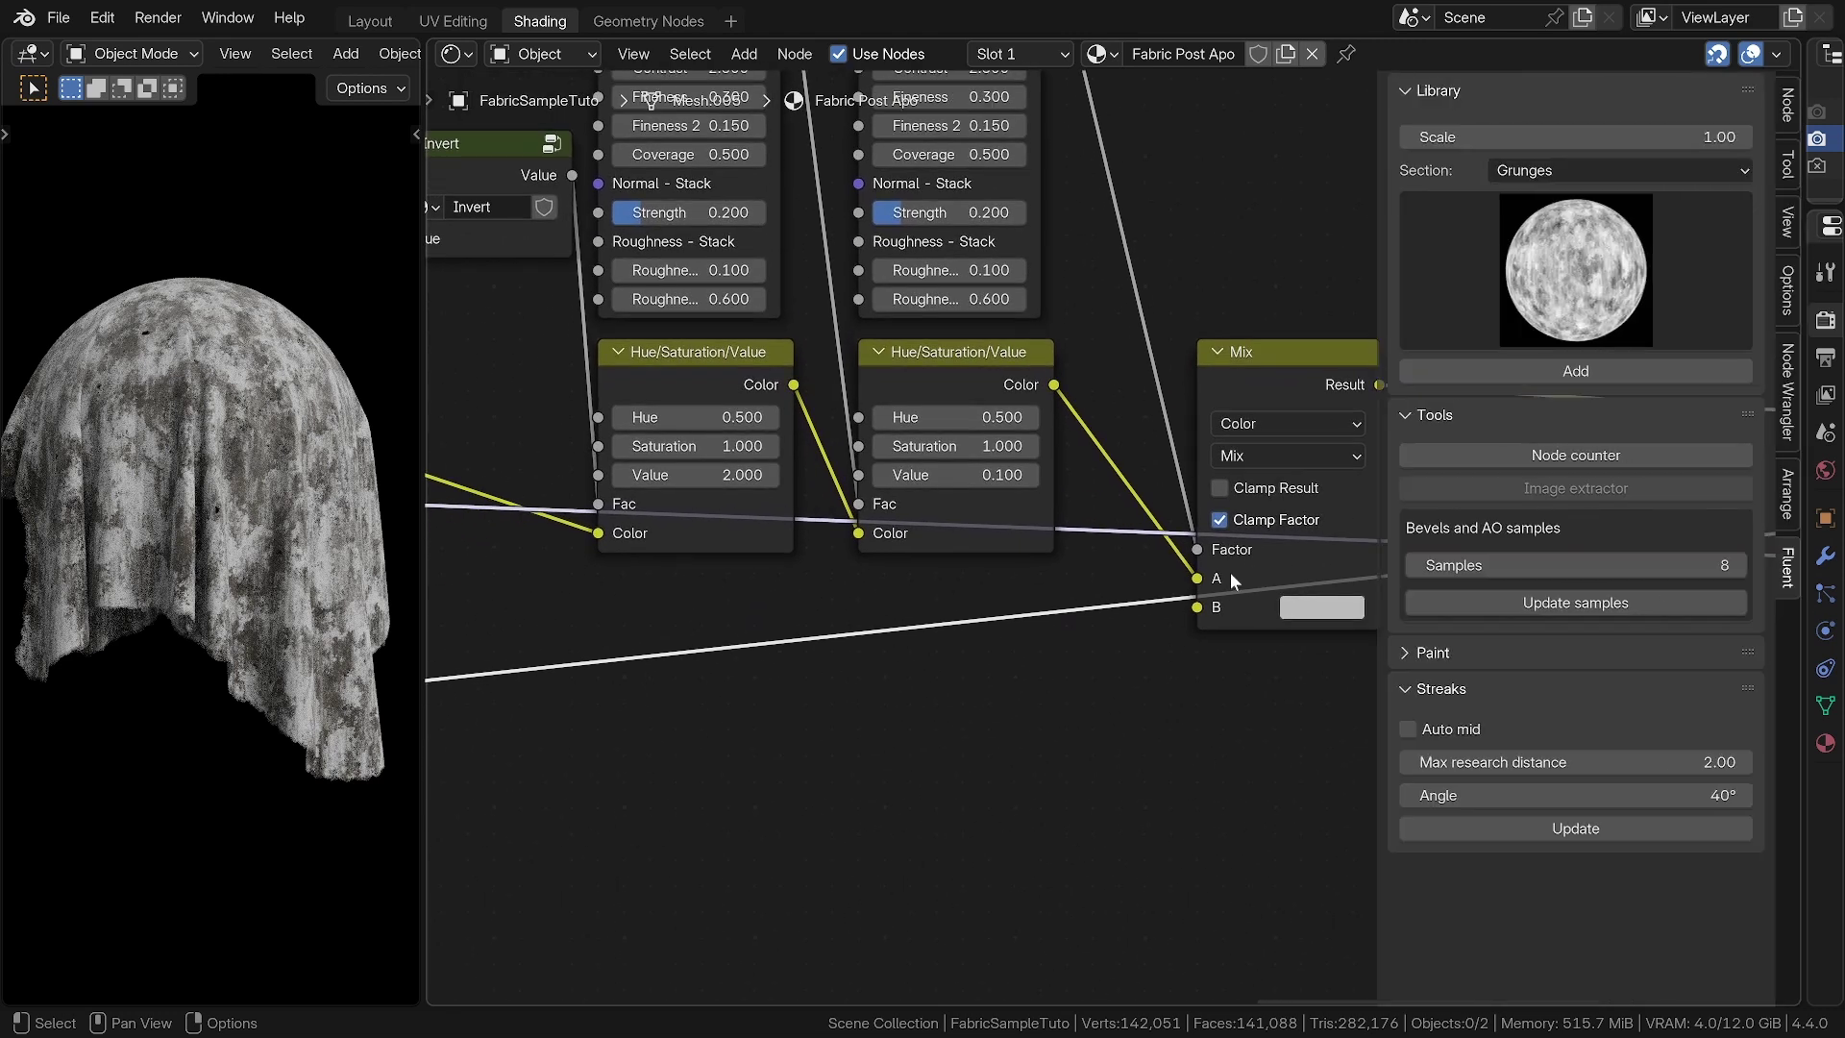
left_click(1585, 178)
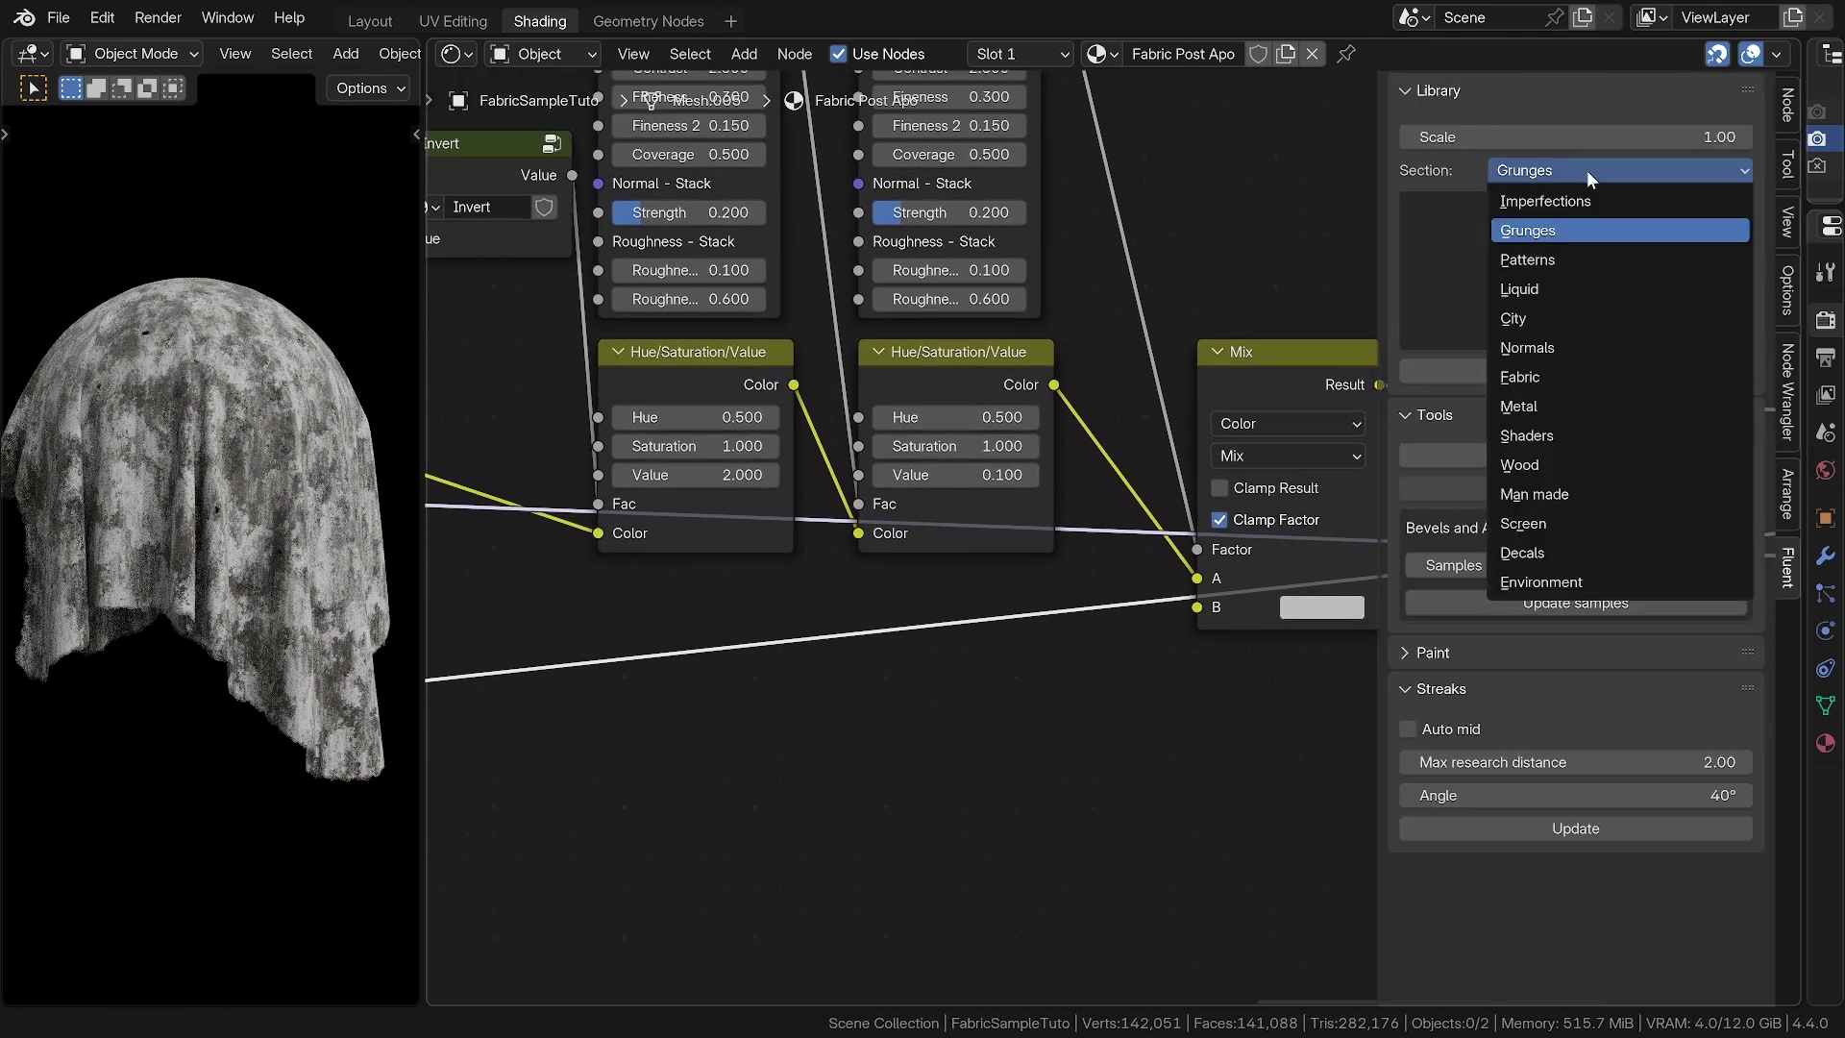
left_click(1539, 410)
left_click(1568, 269)
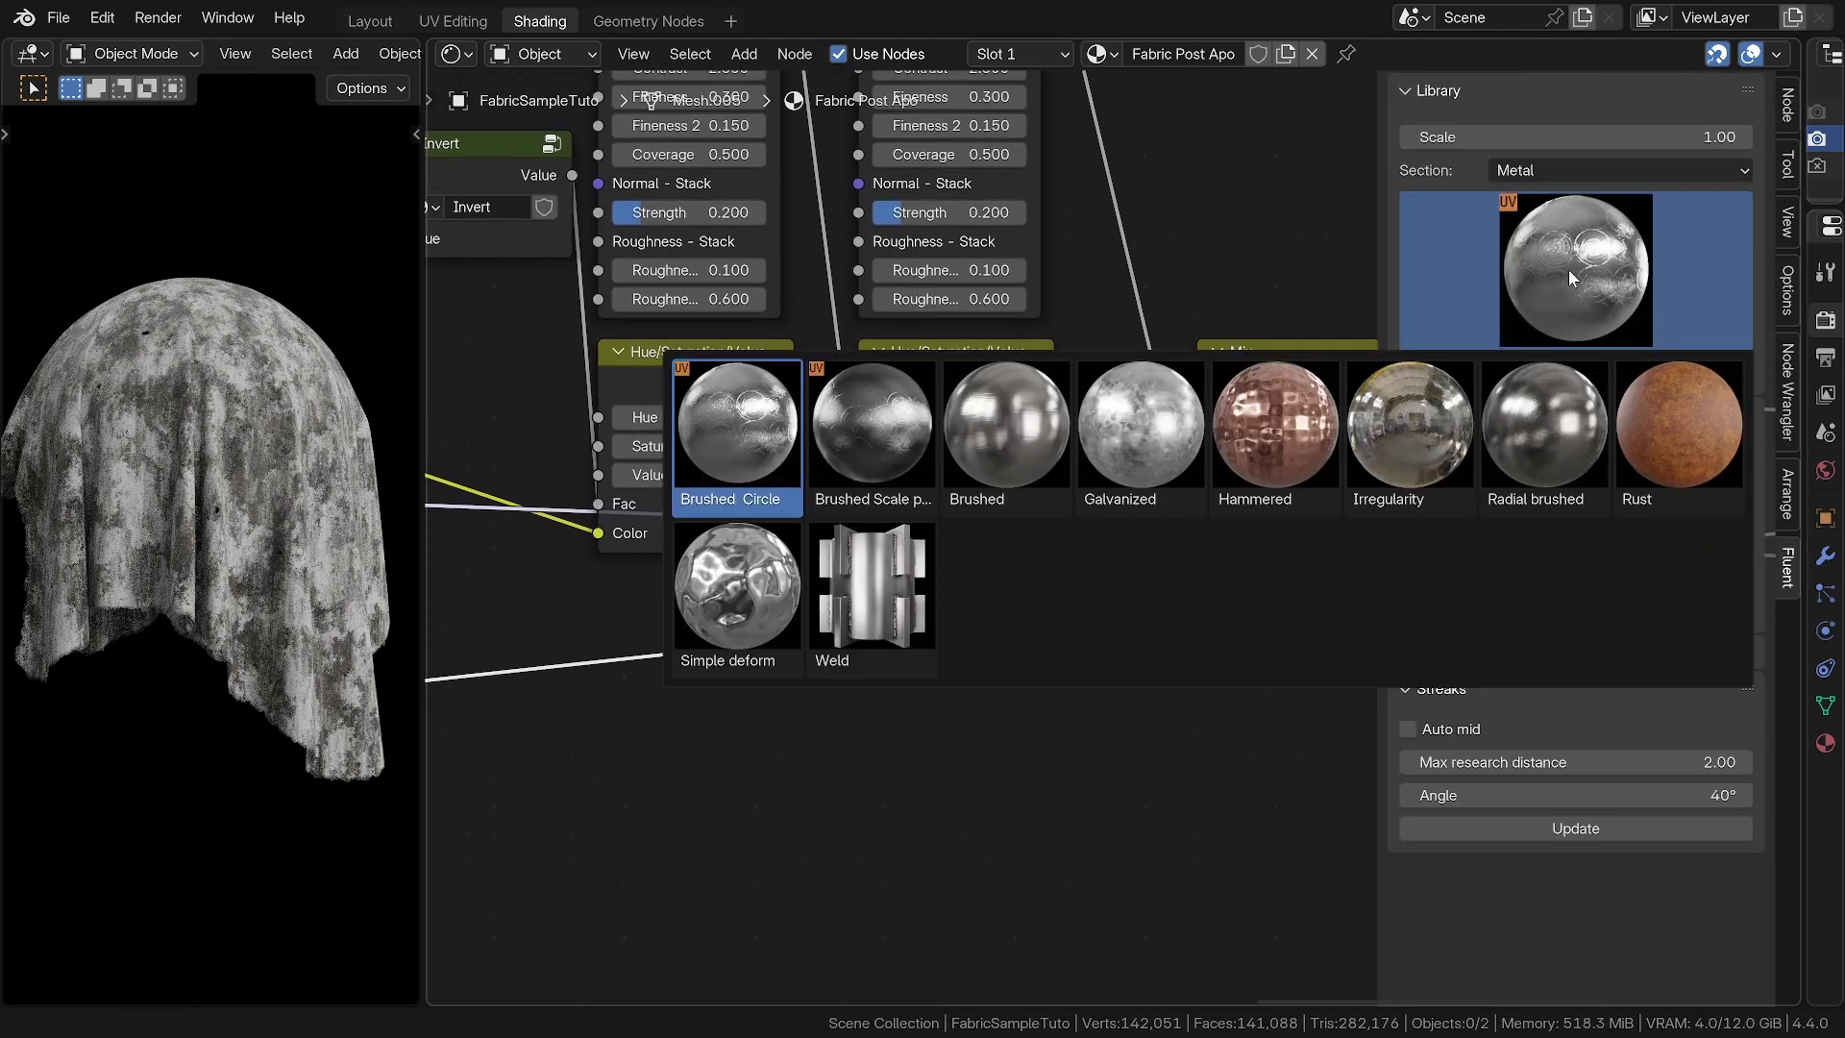
left_click(1657, 437)
left_click_drag(1194, 586, 938, 698)
left_click(938, 697)
middle_click_drag(952, 606, 880, 503)
key("n")
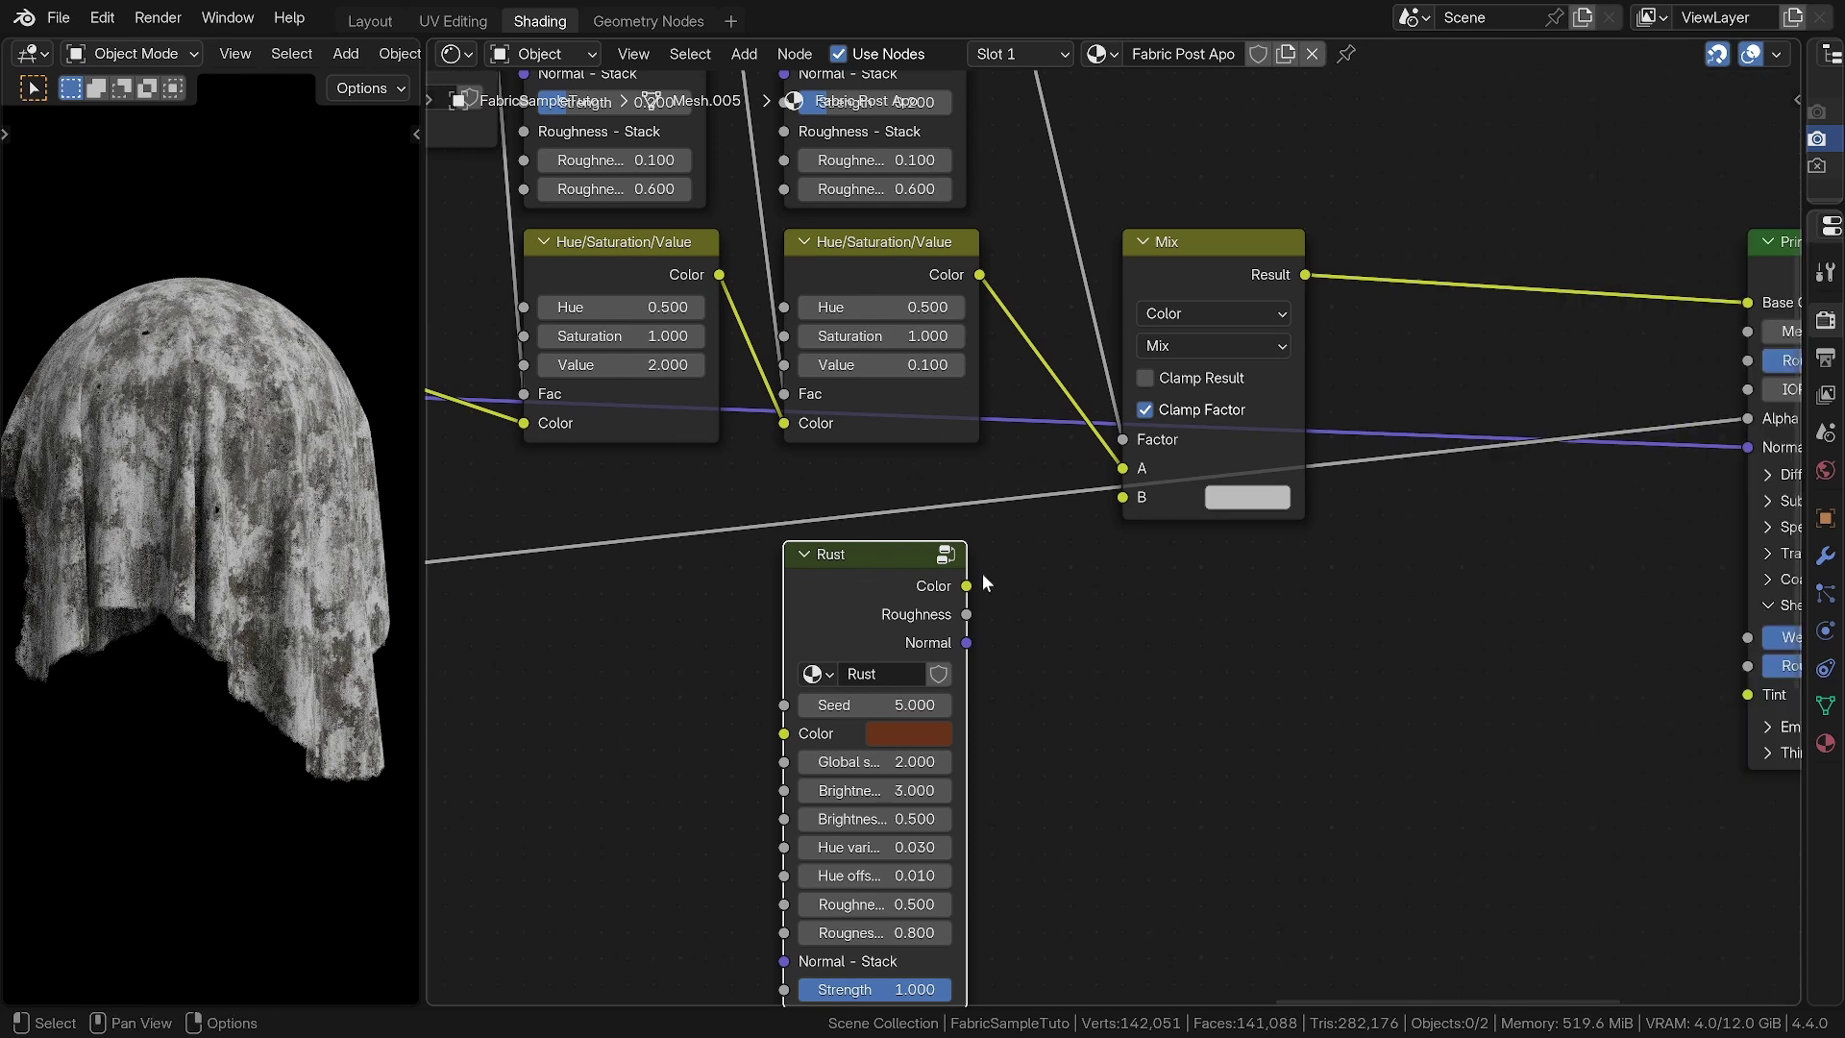
left_click_drag(968, 587, 1122, 498)
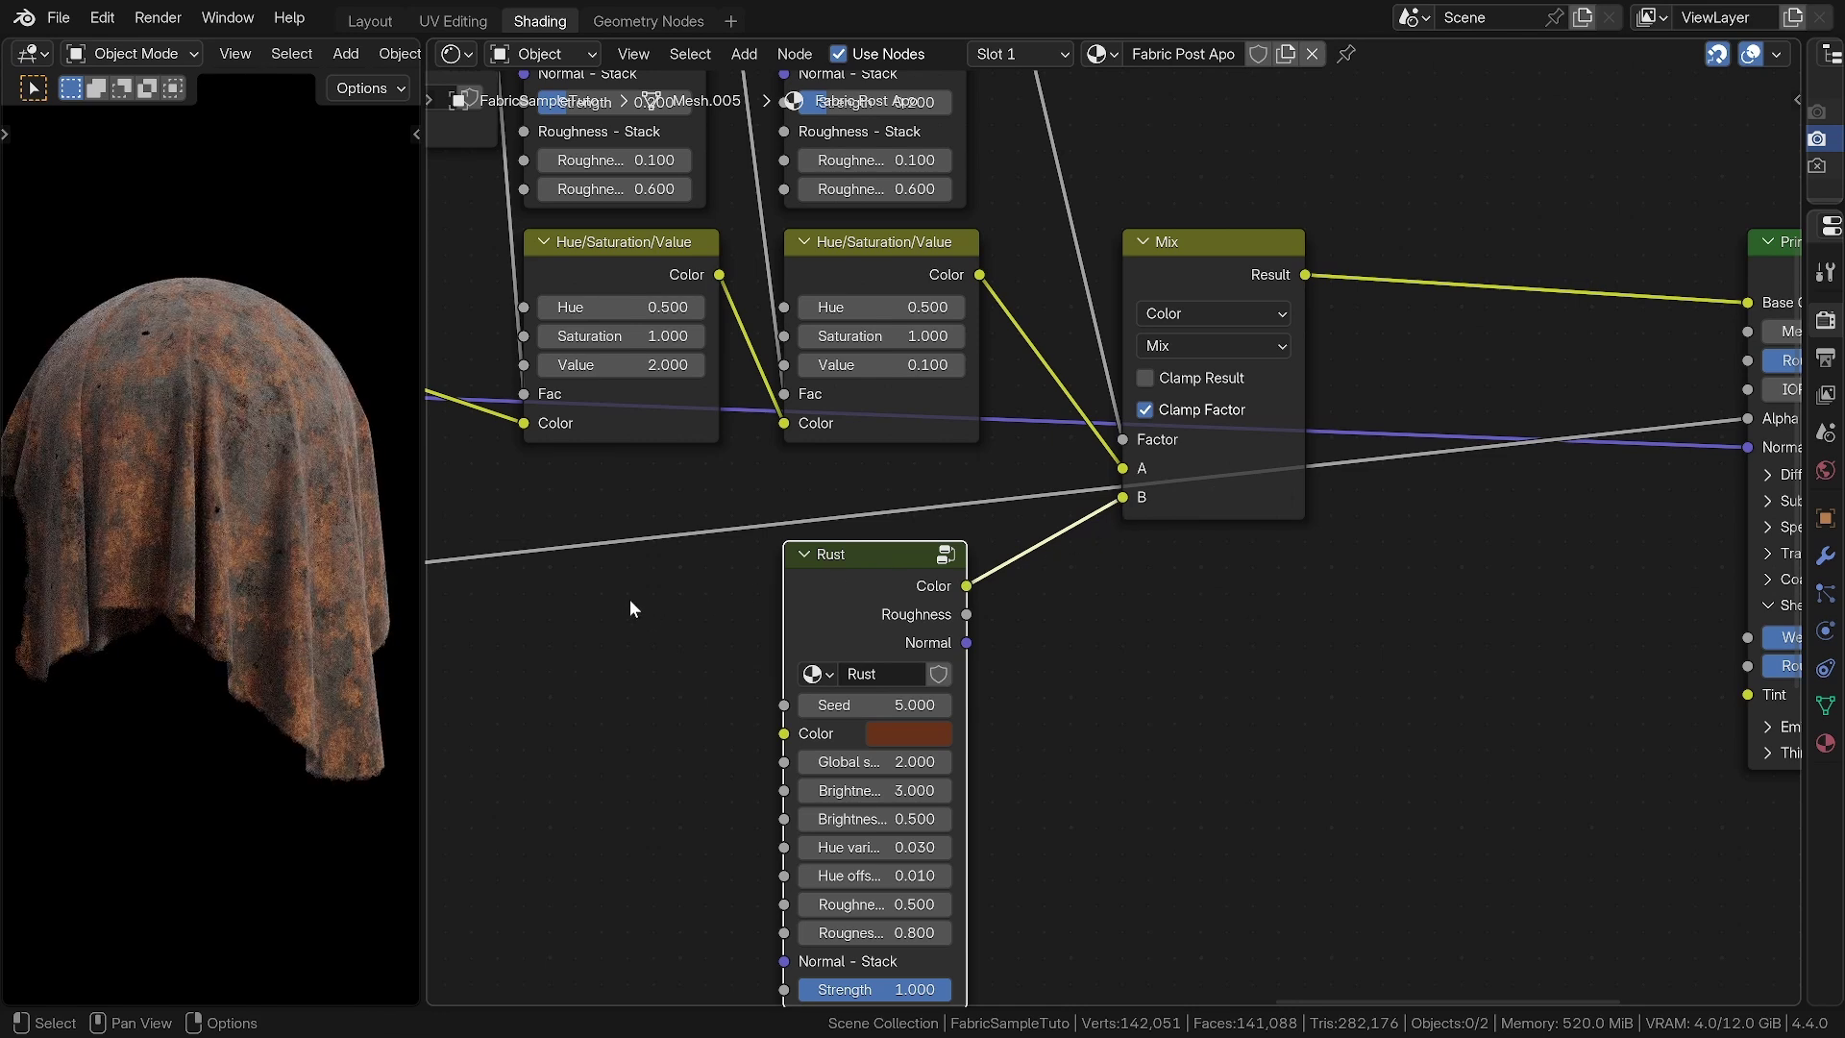
Move the Rust color node beside the Rust texture and link it to the texture's Color input
scroll(763, 672, "down", 3)
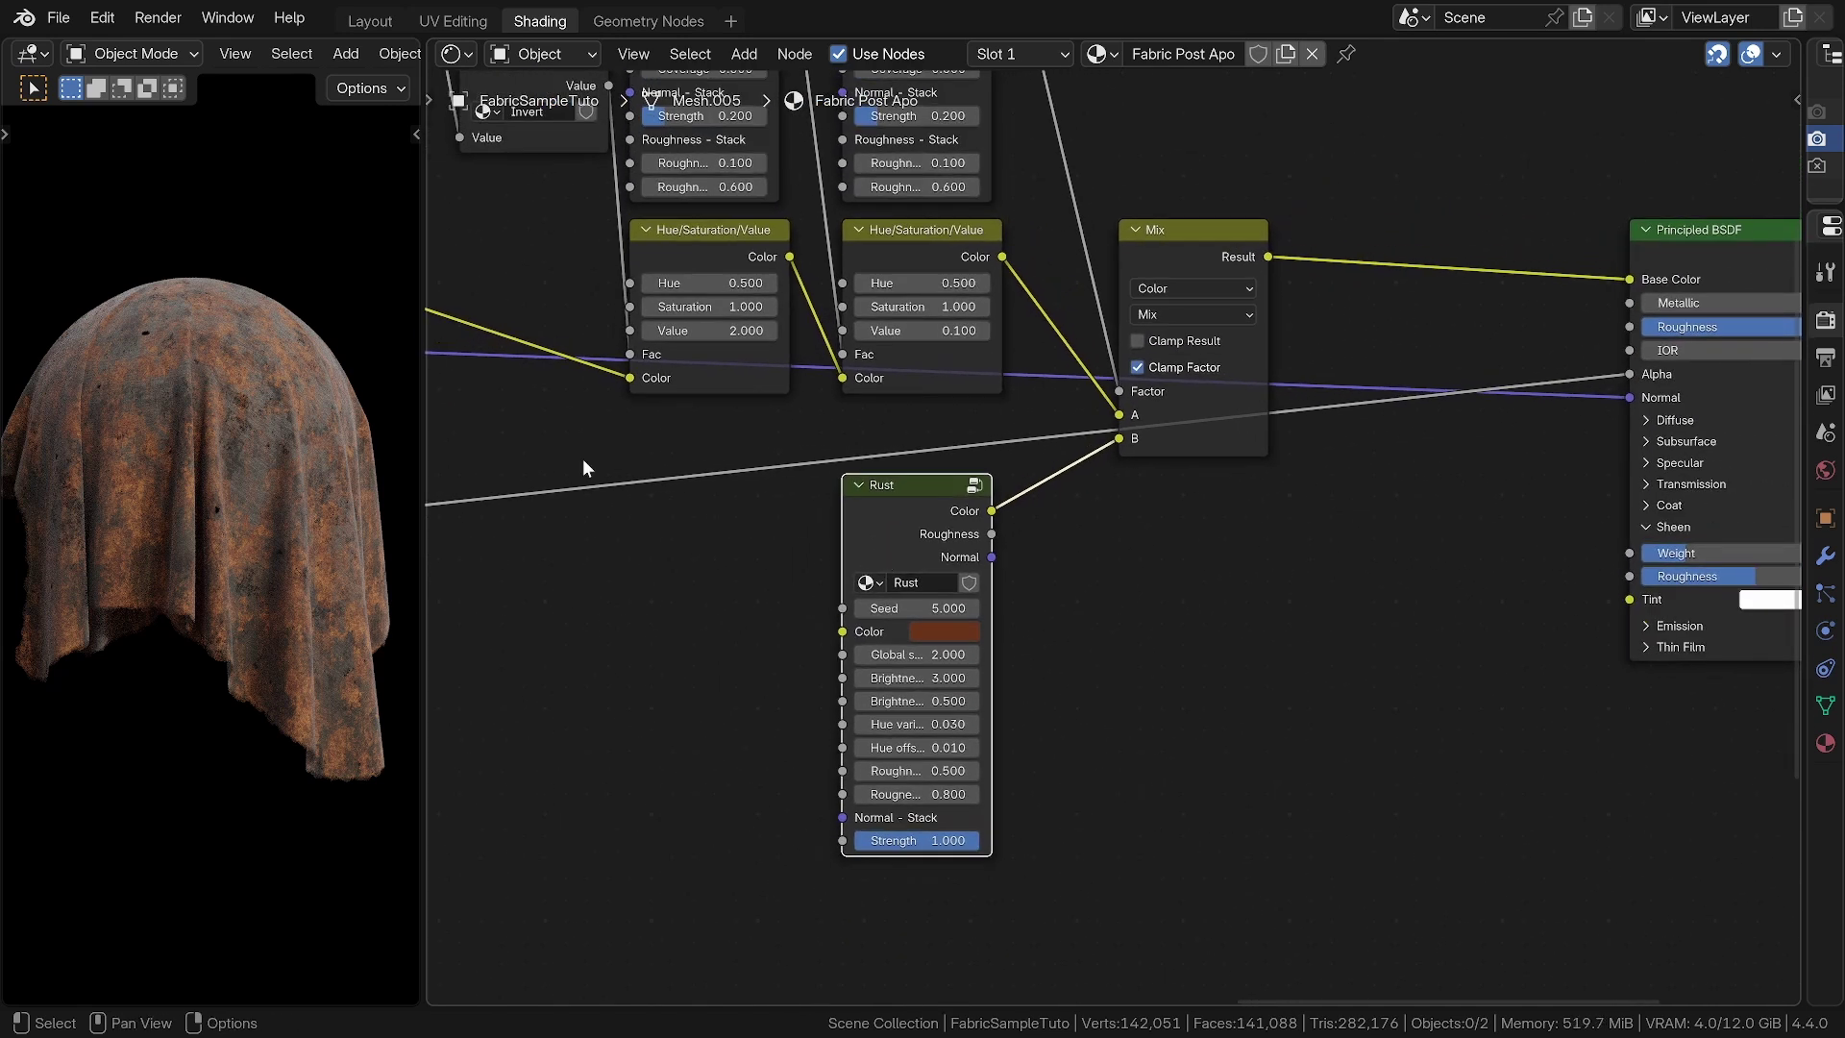
middle_click_drag(1013, 439, 1033, 600, "ctrl")
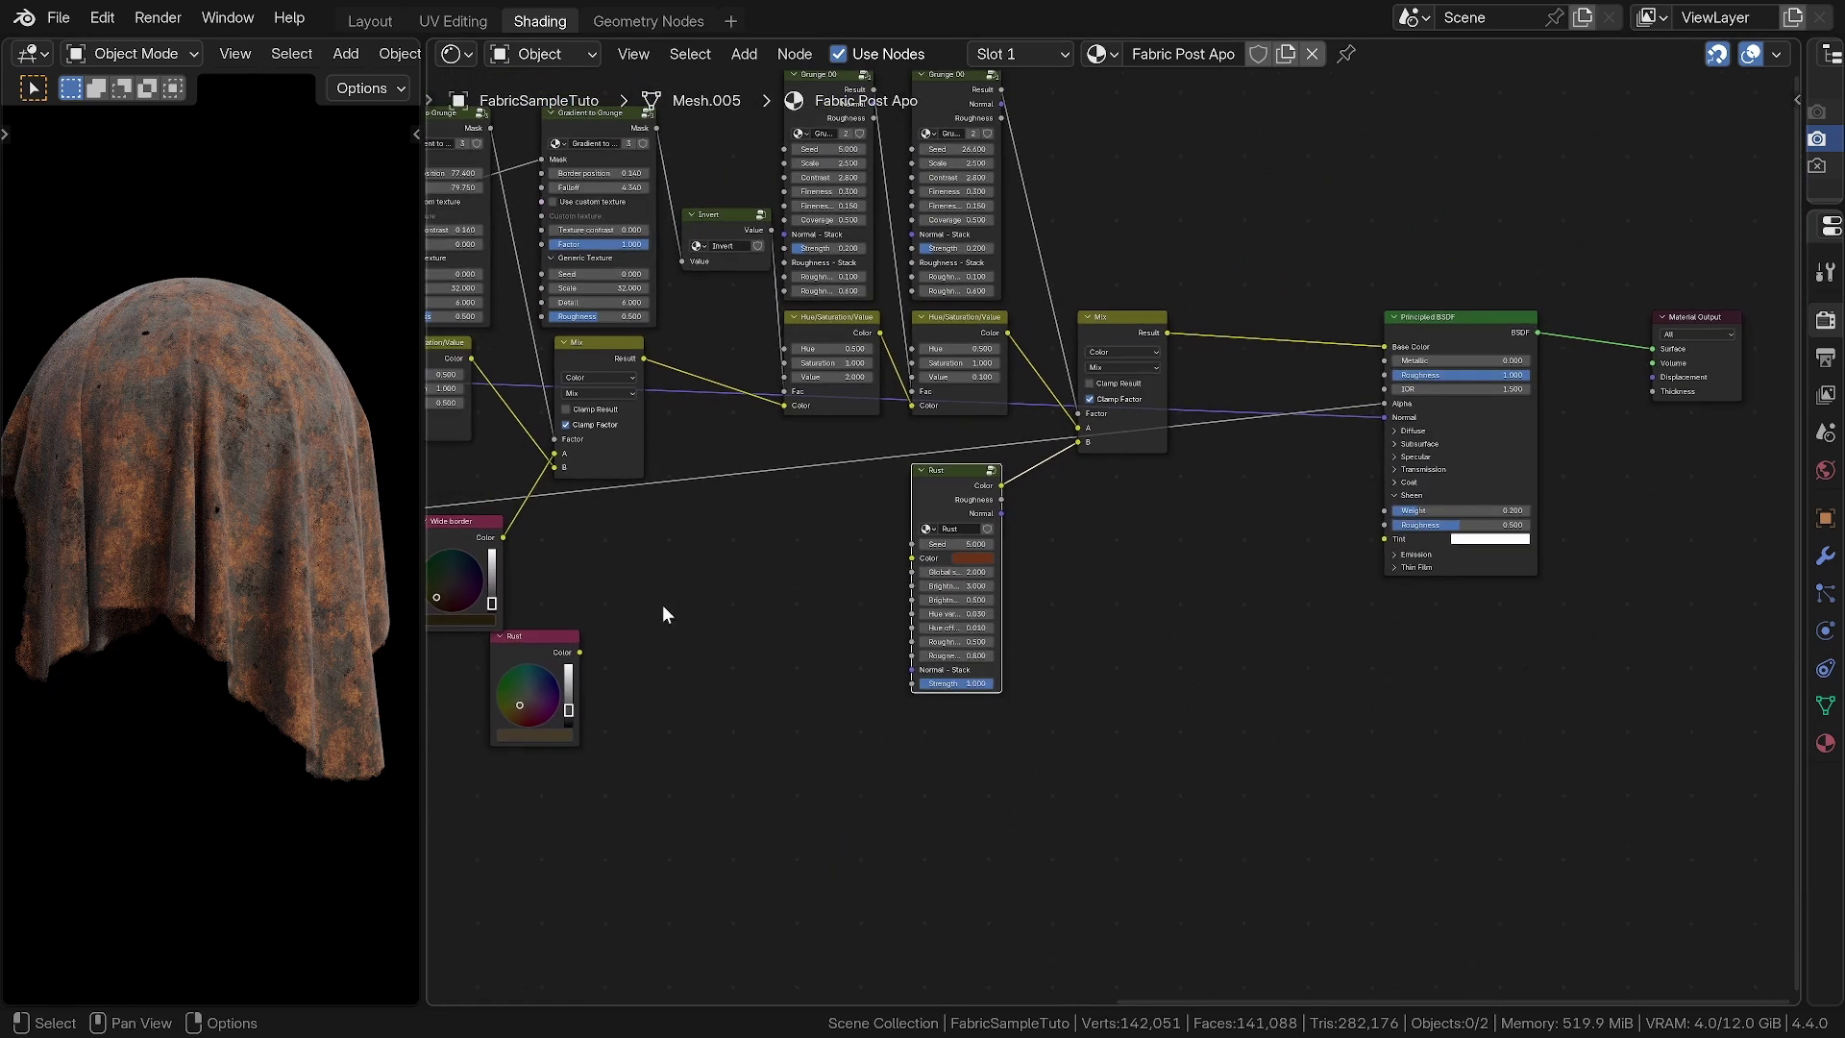
middle_click_drag(566, 631, 665, 659)
left_click_drag(666, 660, 942, 538)
middle_click_drag(942, 538, 1103, 340, "ctrl")
left_click_drag(816, 562, 926, 607)
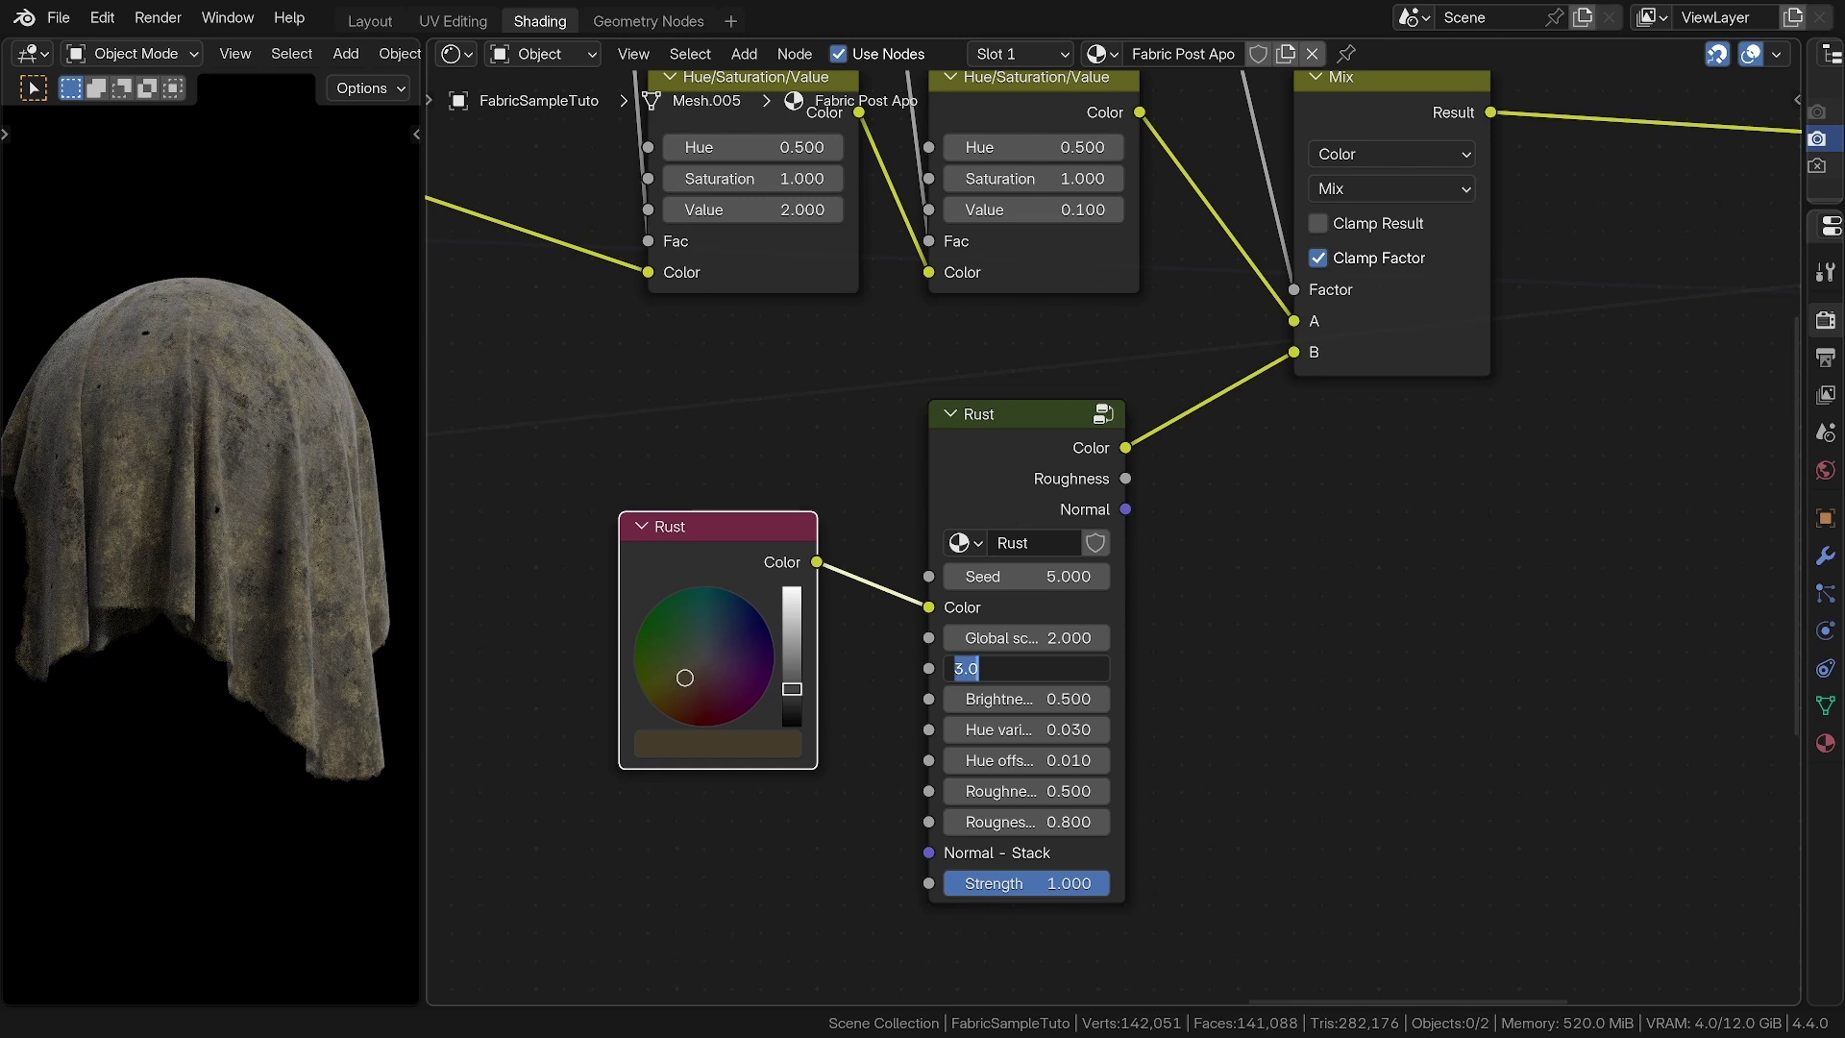
Set the first Brightness value of the Rust texture to 2
key("Return")
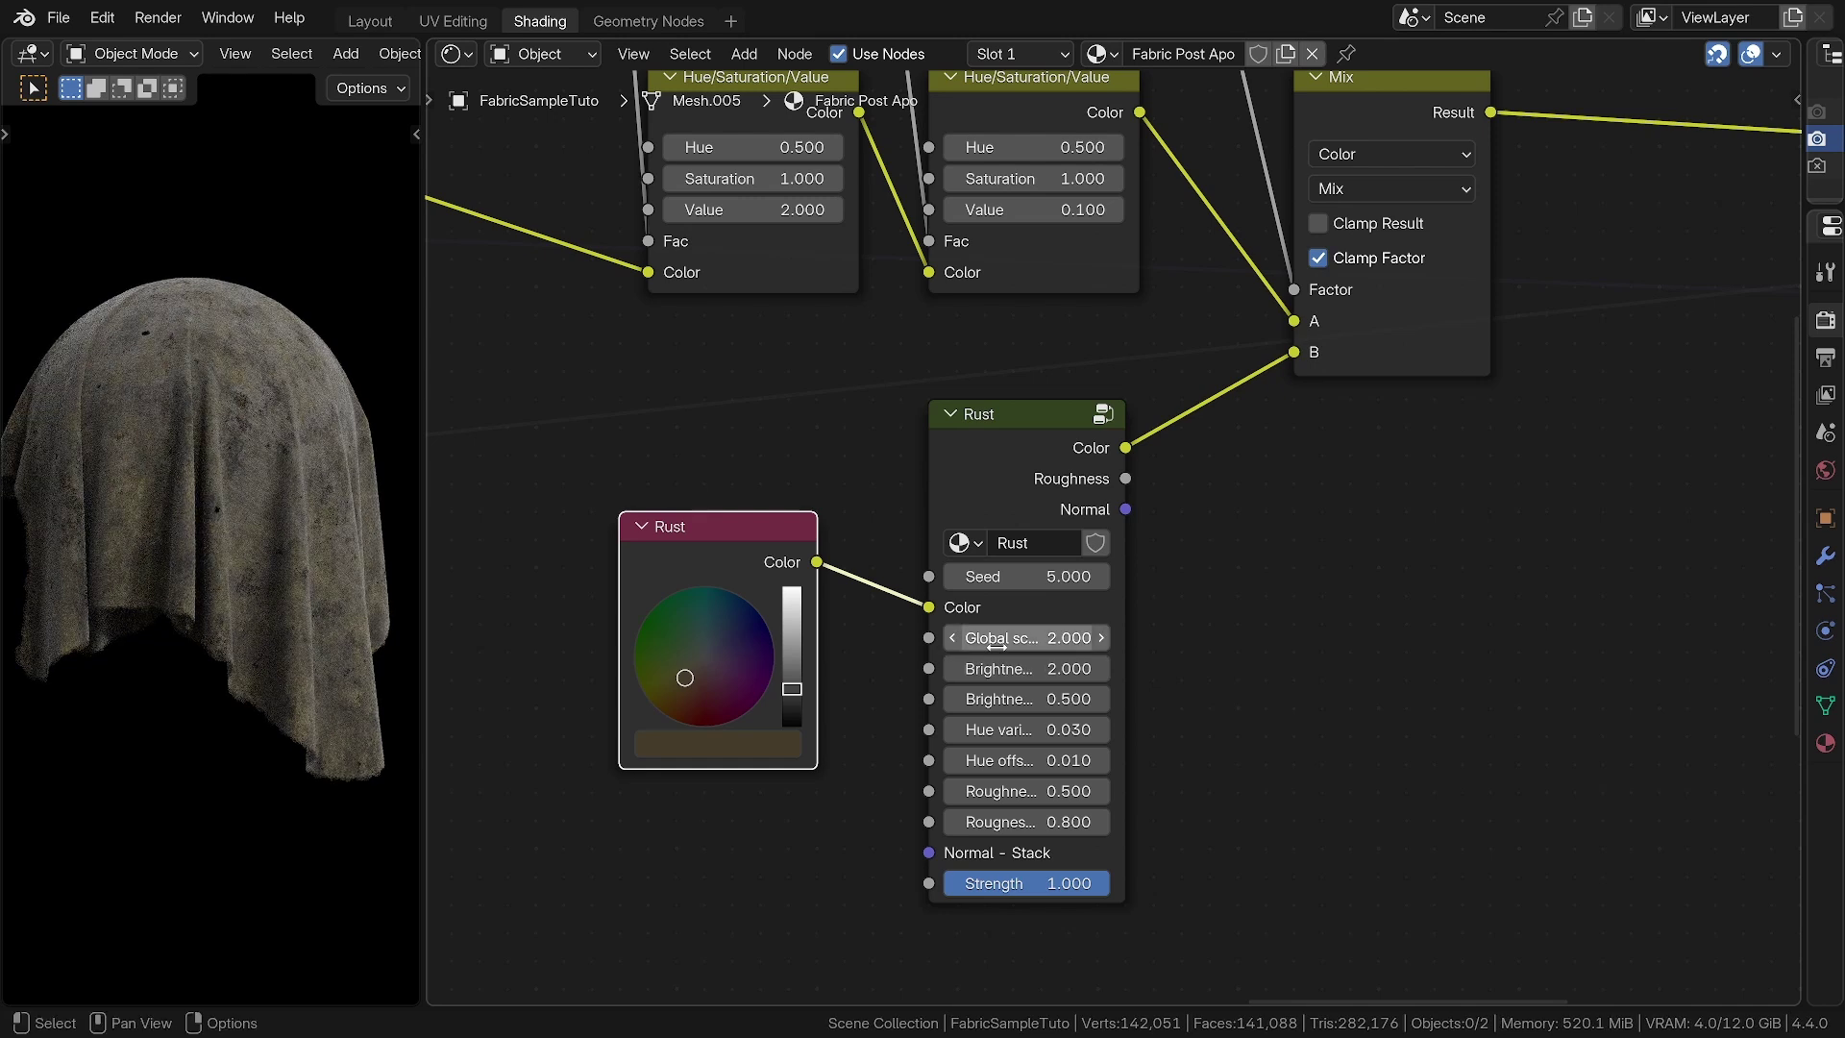
middle_click_drag(1184, 613, 1122, 668)
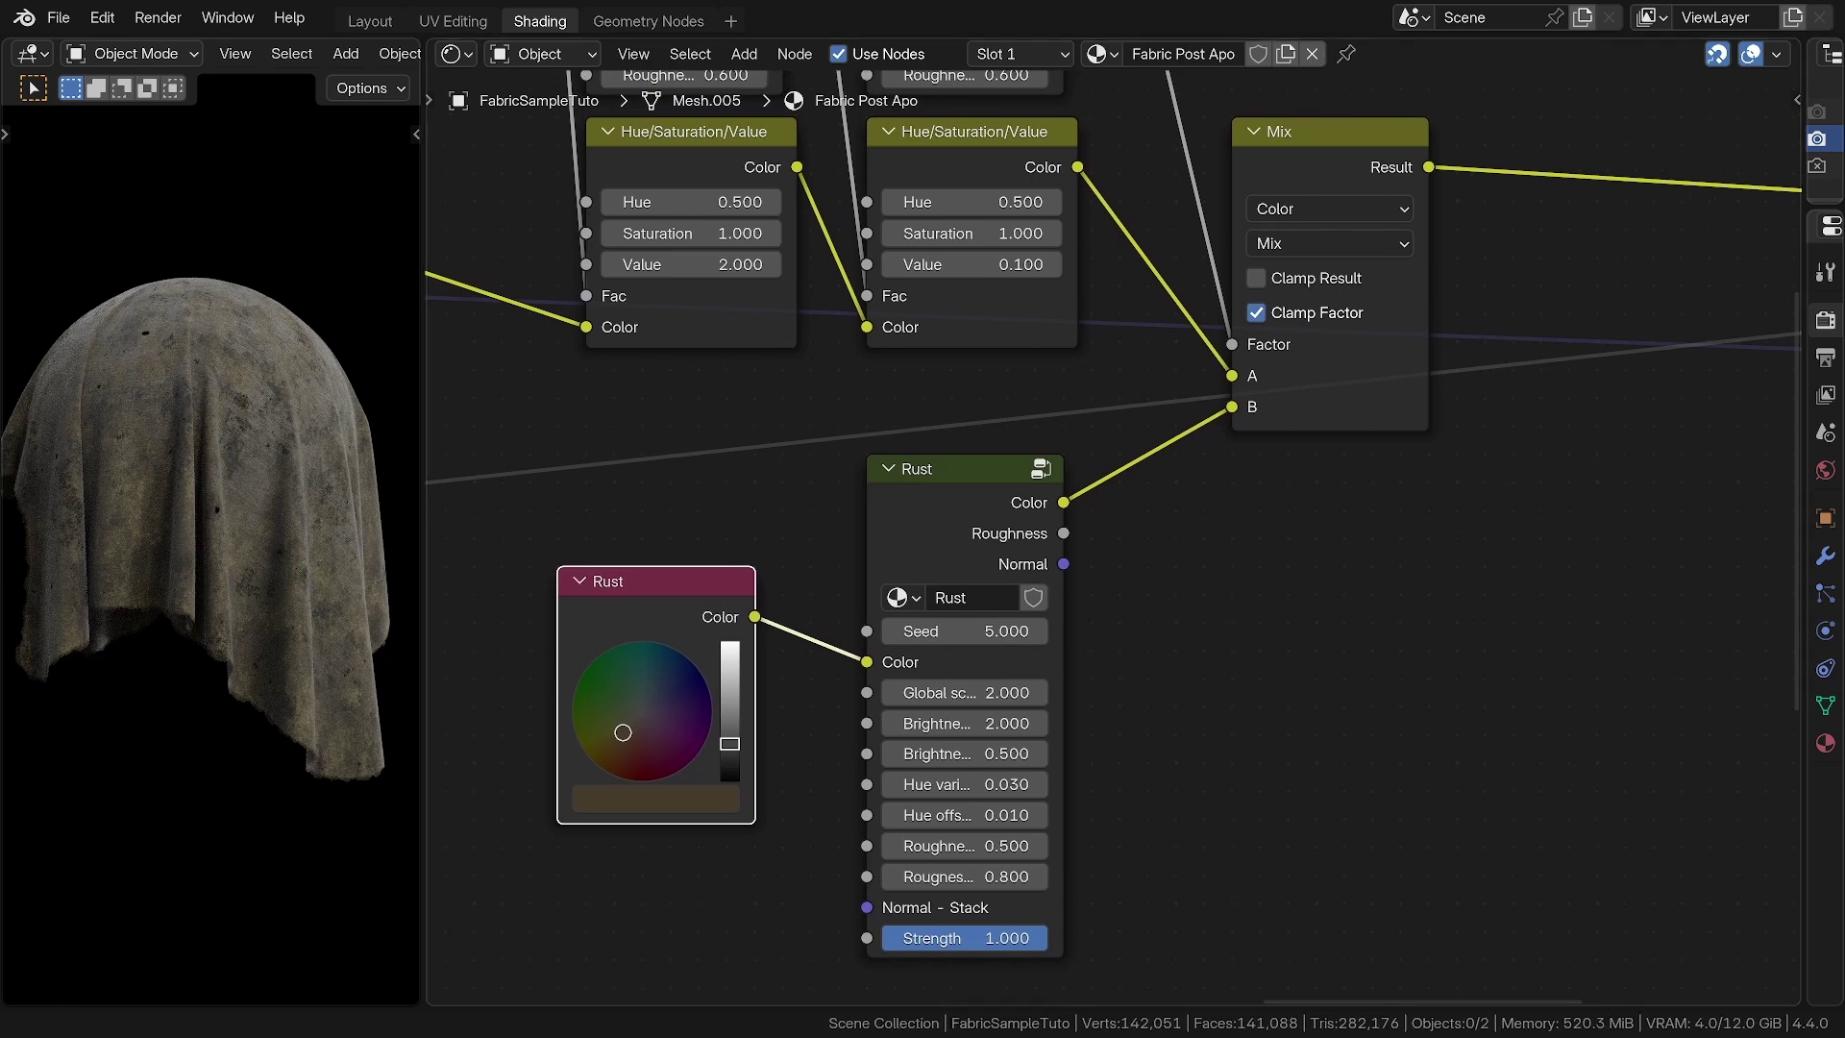
scroll(1090, 547, "down", 3)
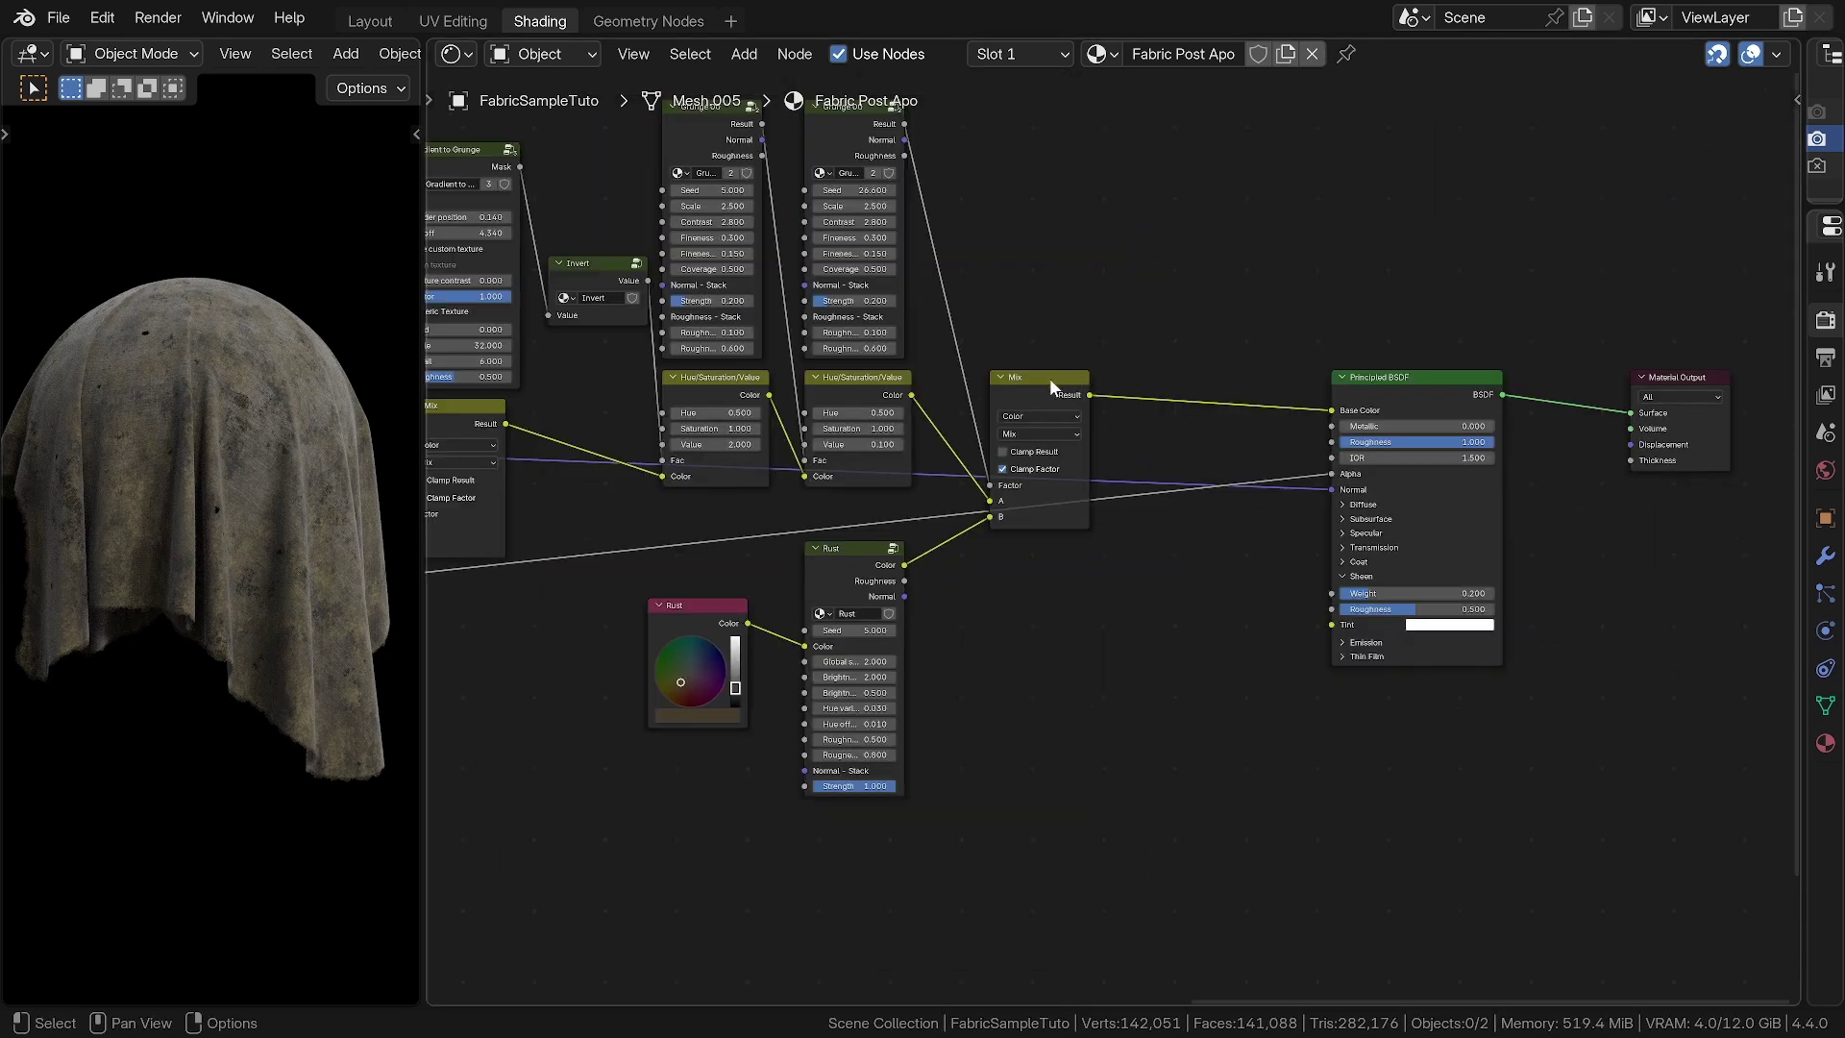
Duplicate the Hue/Saturation/Value node with Value 0.1 and insert the copy between the Mix node and the Principled BSDF
scroll(846, 377, "up", 3)
left_click(715, 355)
key("shift+d")
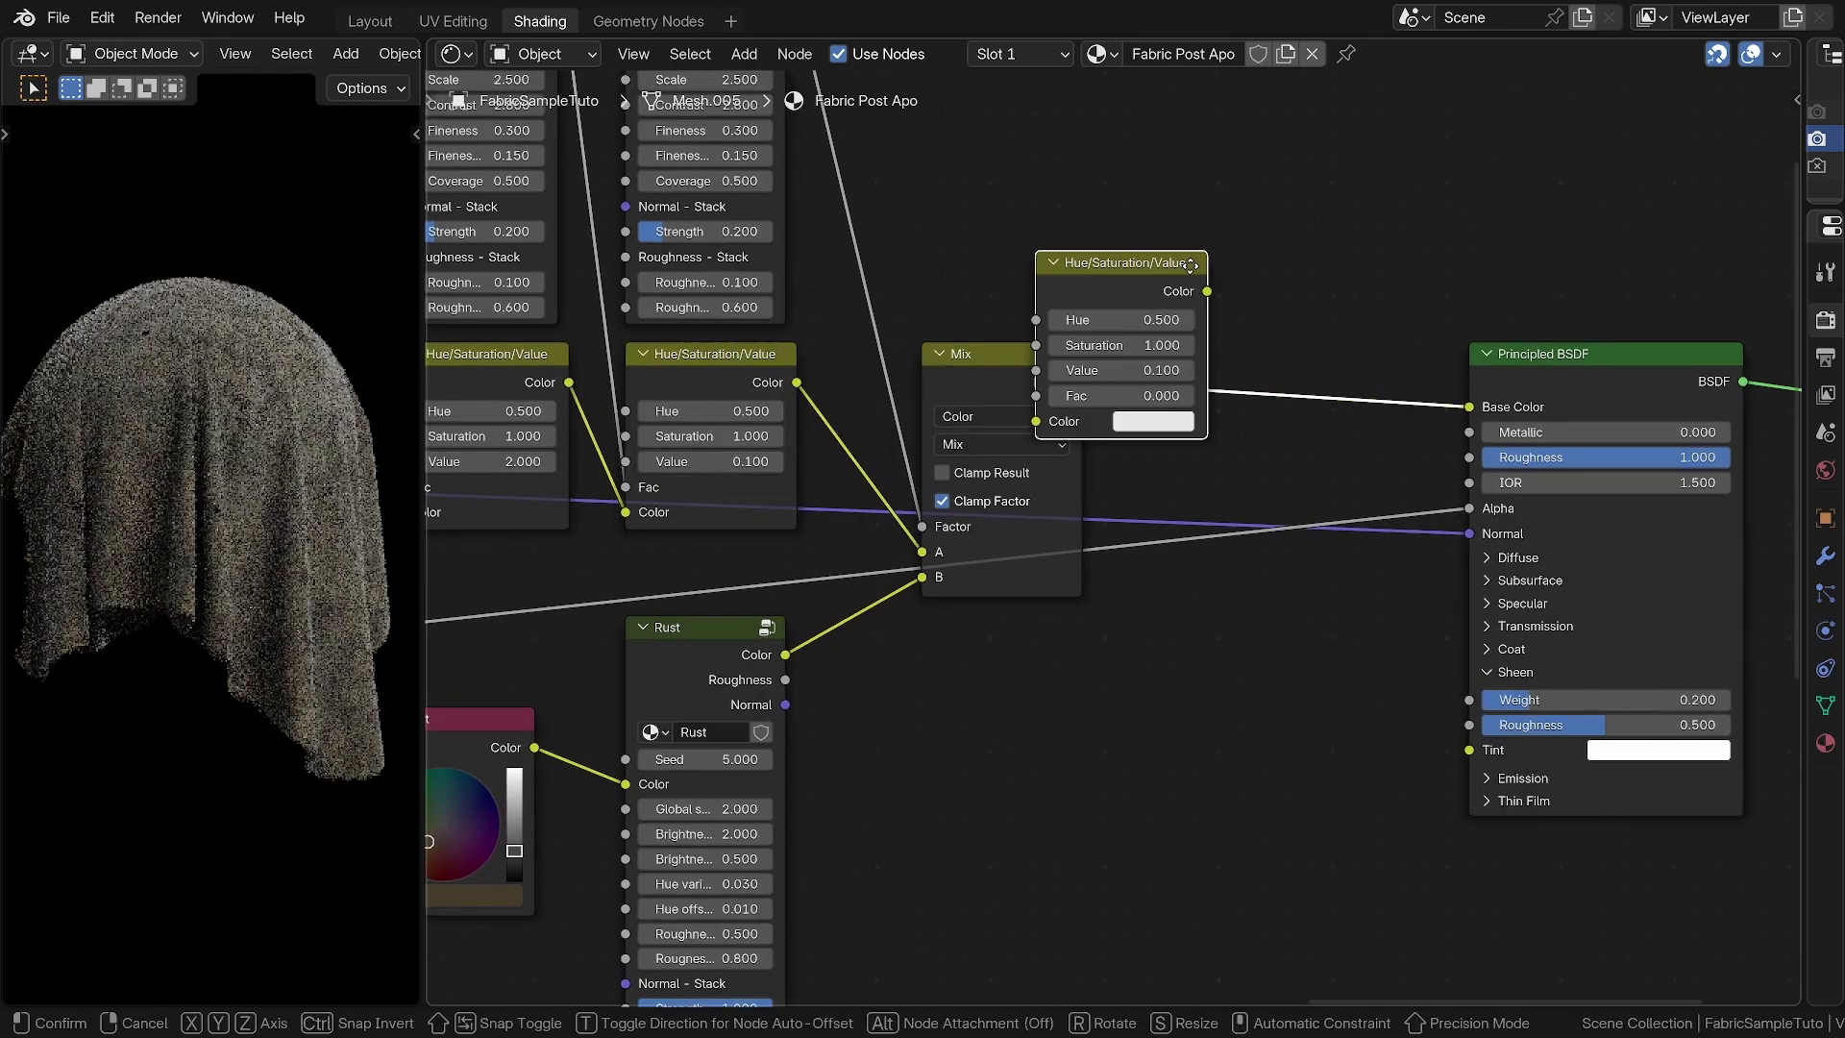
left_click(1305, 358)
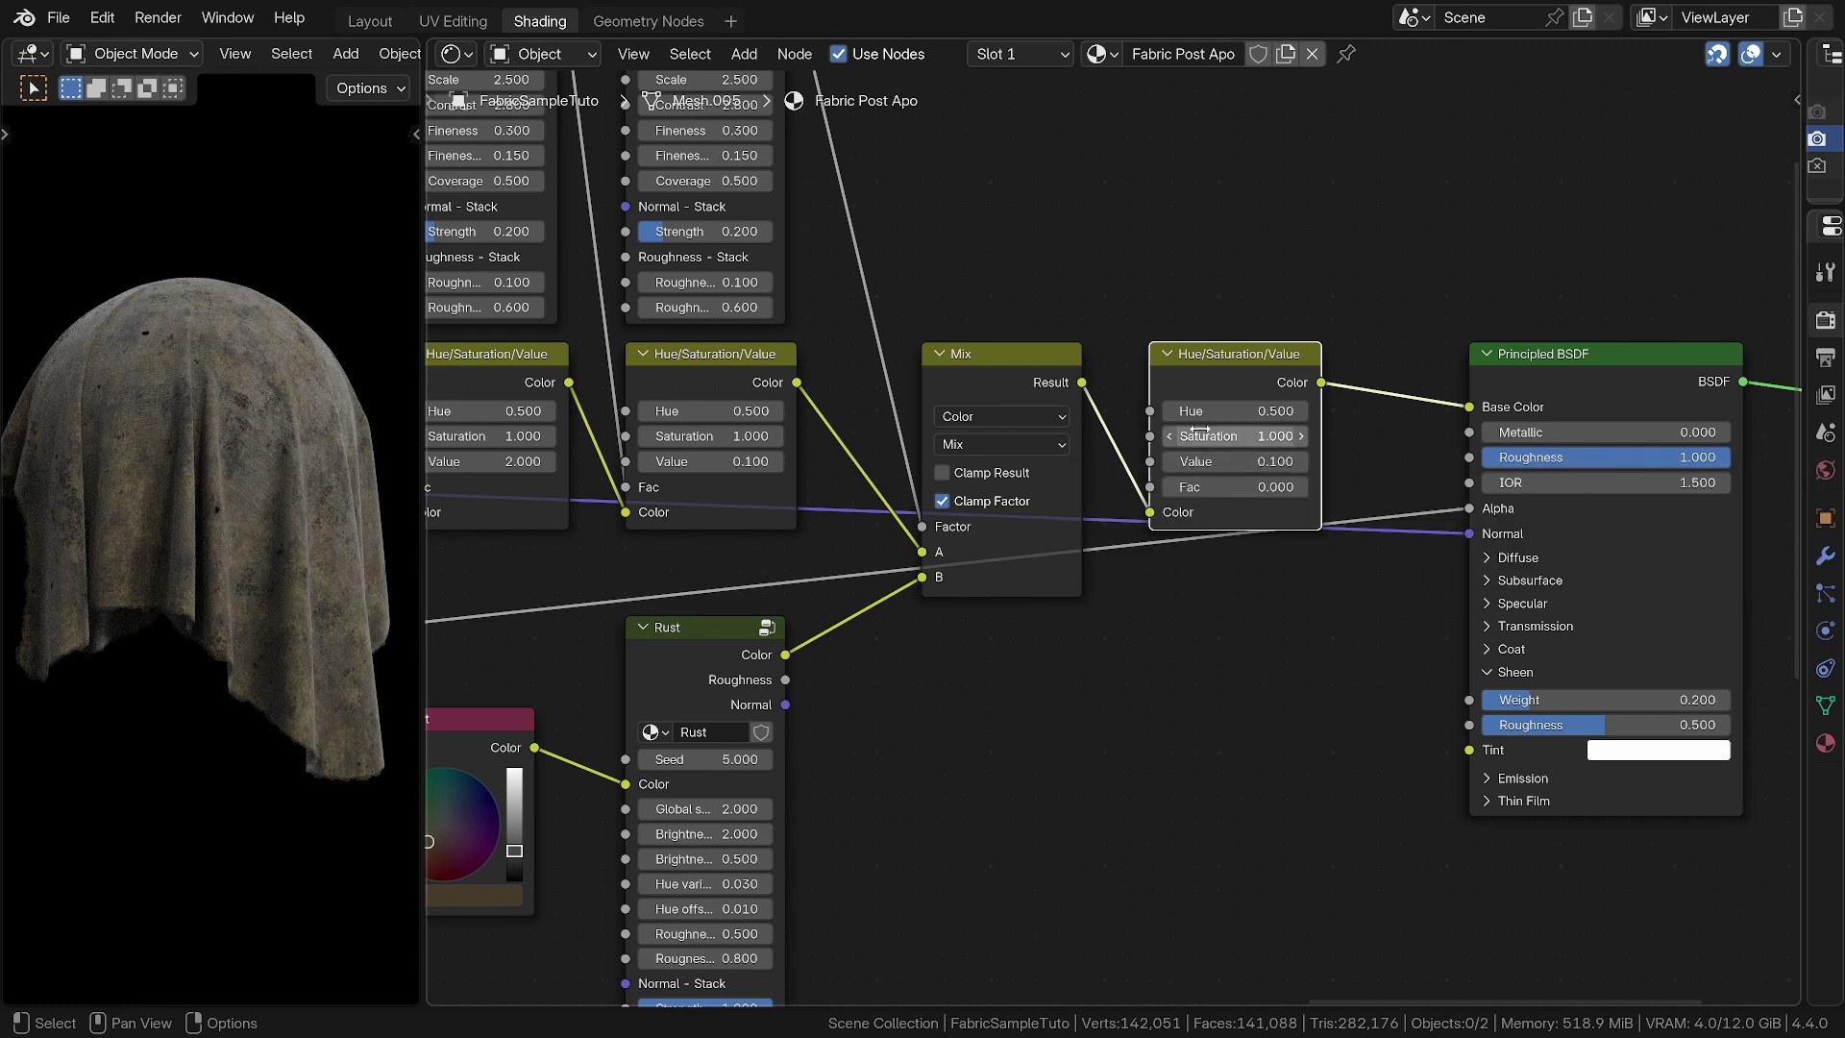
Set the new Hue/Saturation/Value node's Value to 5 and its Fac to 0
left_click(1238, 461)
type("5")
key("Return")
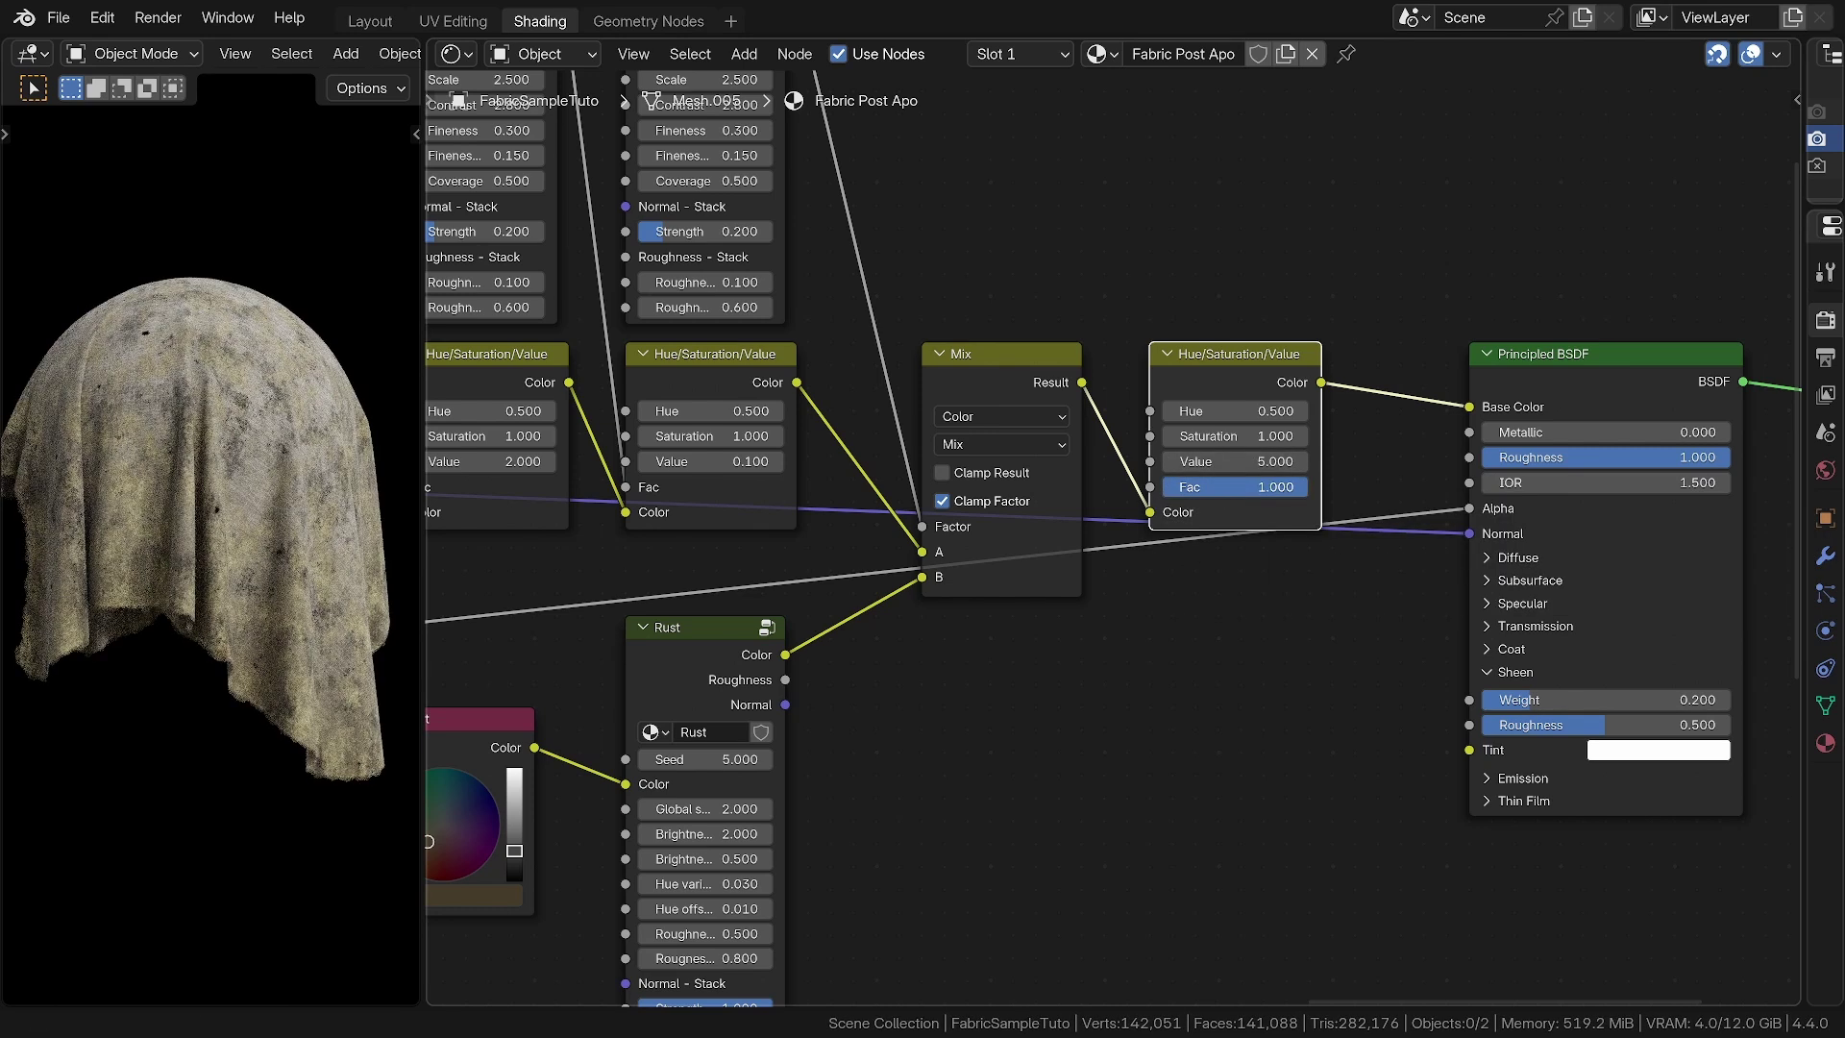
left_click_drag(1235, 487, 1130, 565)
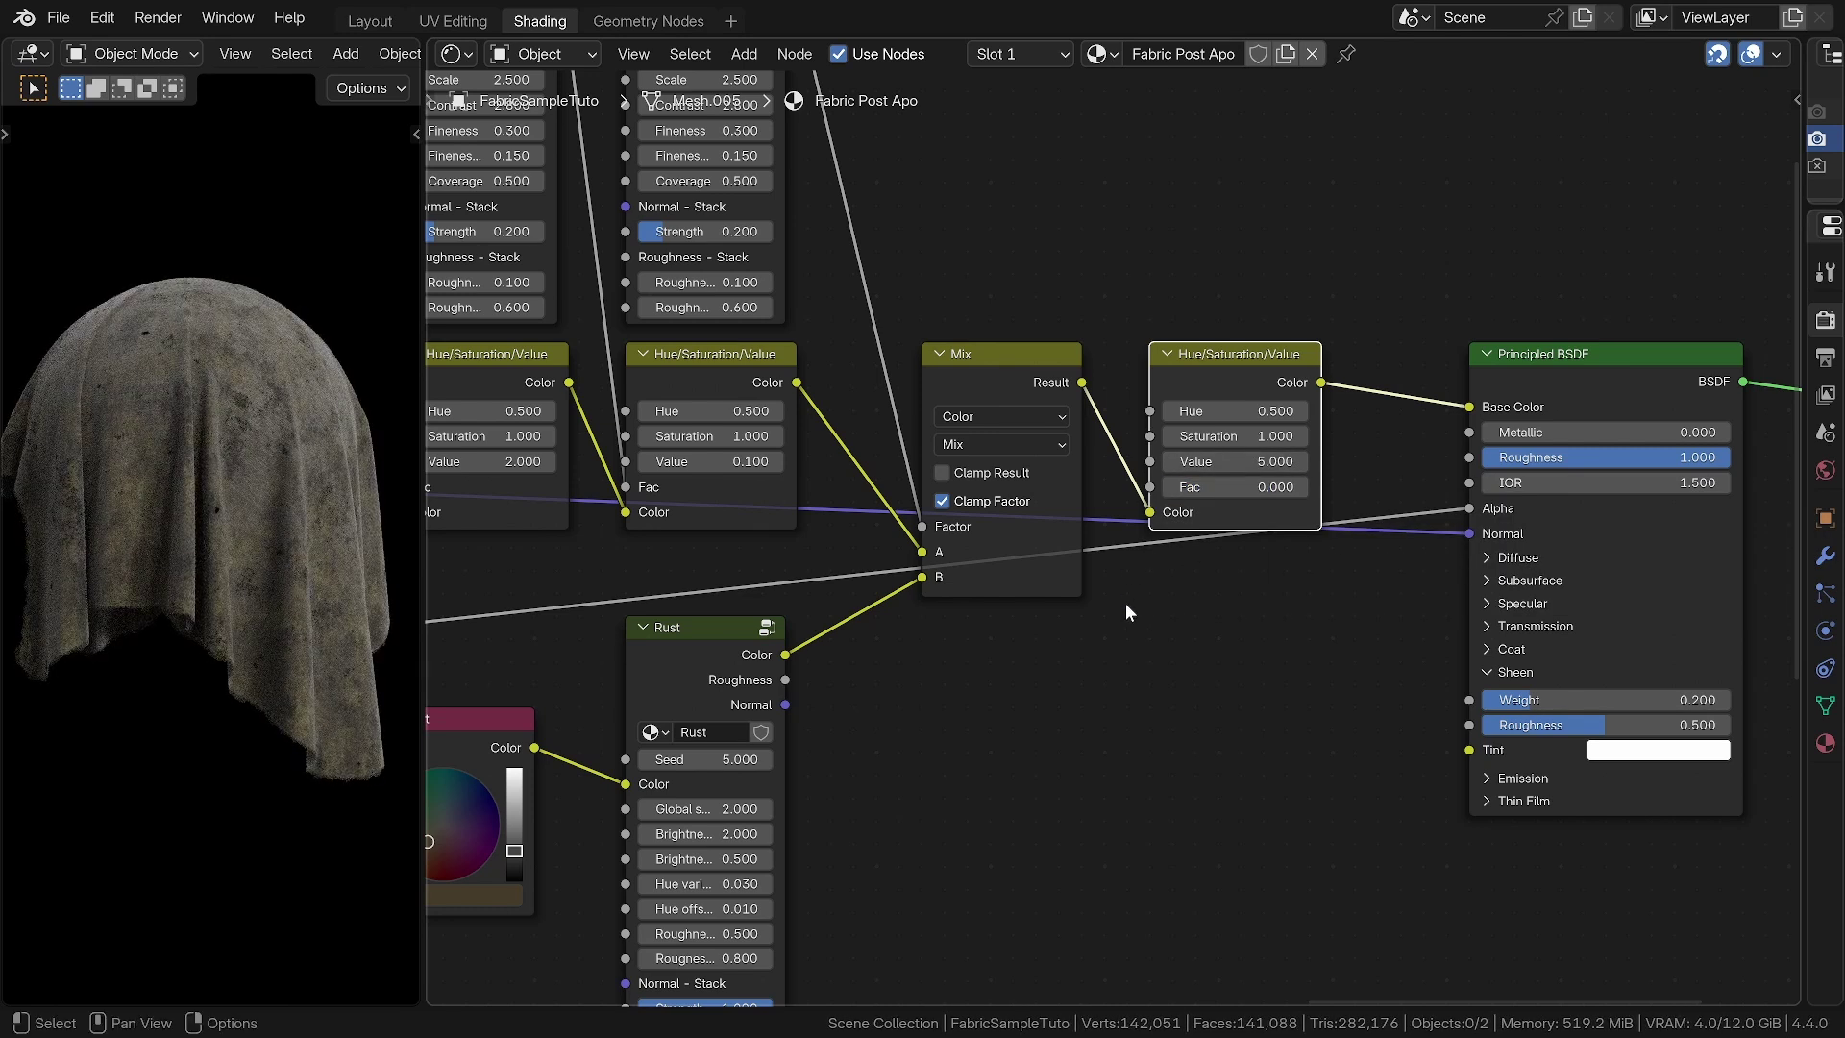
Add the Simple dried drops texture from the Fluent library's Imperfections section and place it above the Mix node
middle_click_drag(1116, 573, 1249, 811)
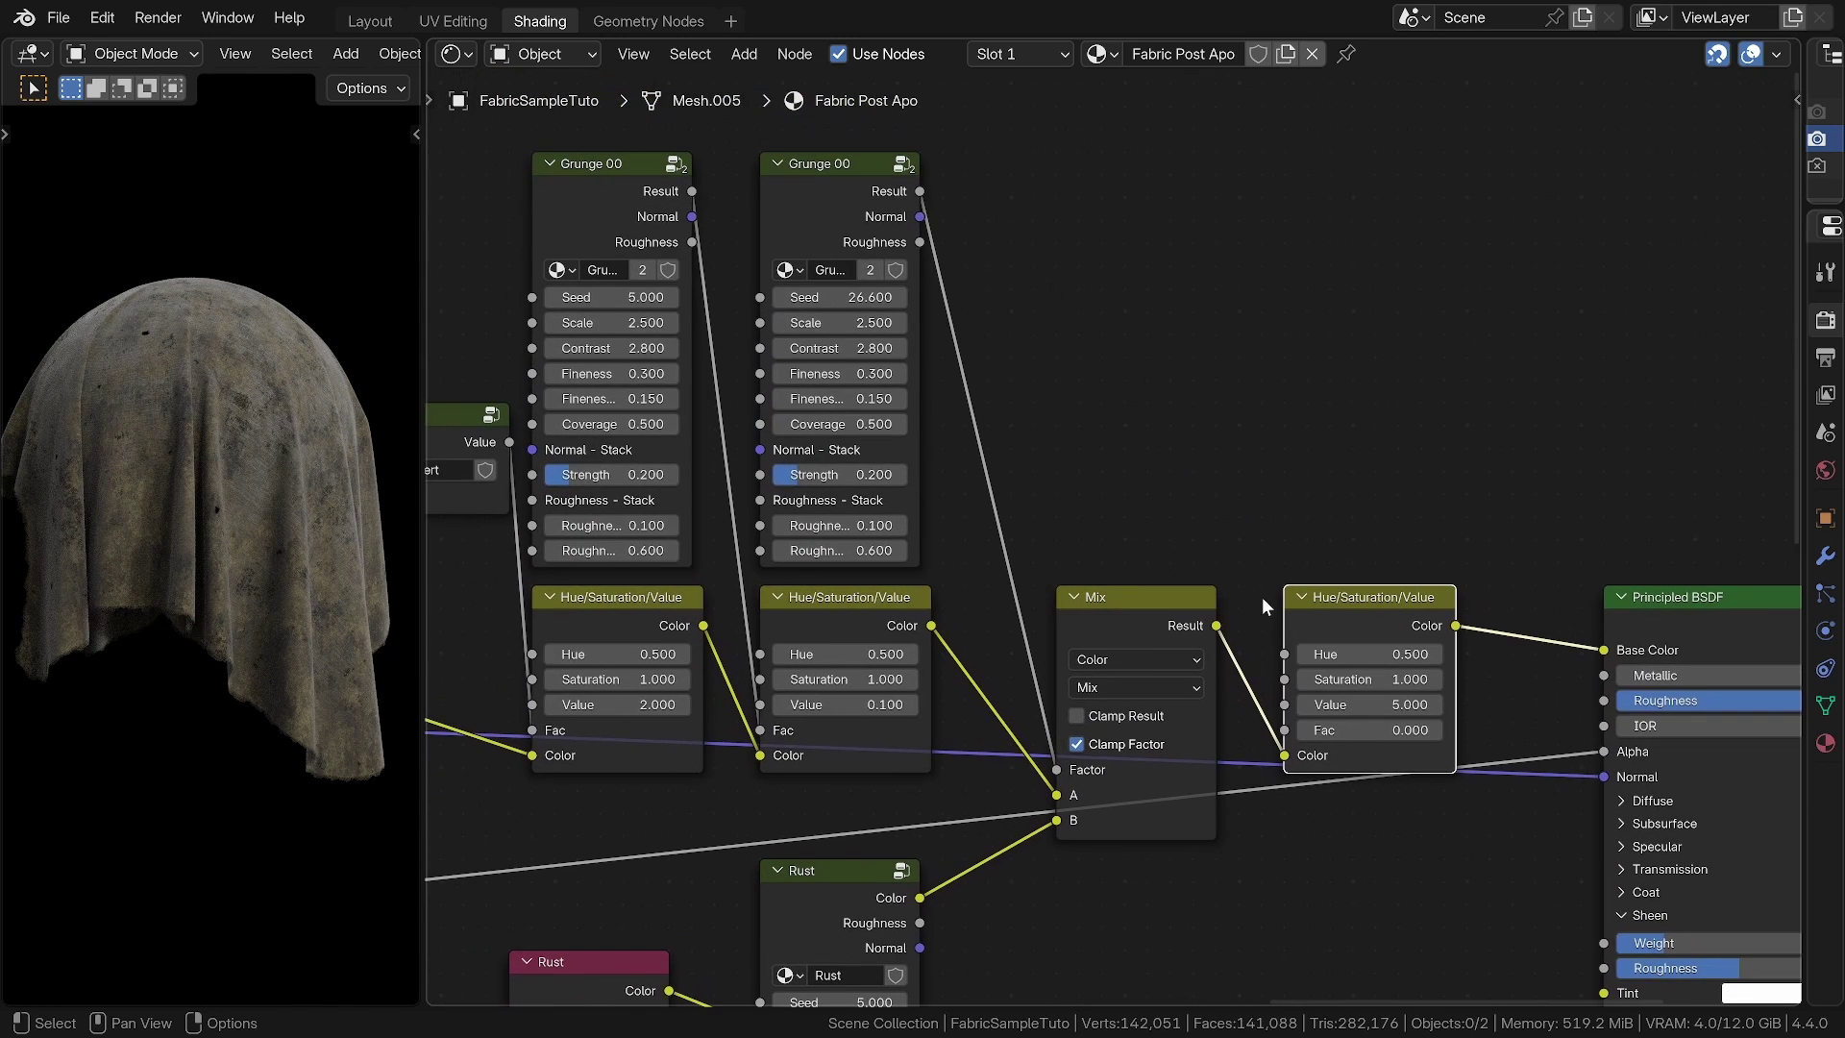
key("n")
left_click(1564, 173)
left_click(1560, 205)
left_click(1554, 288)
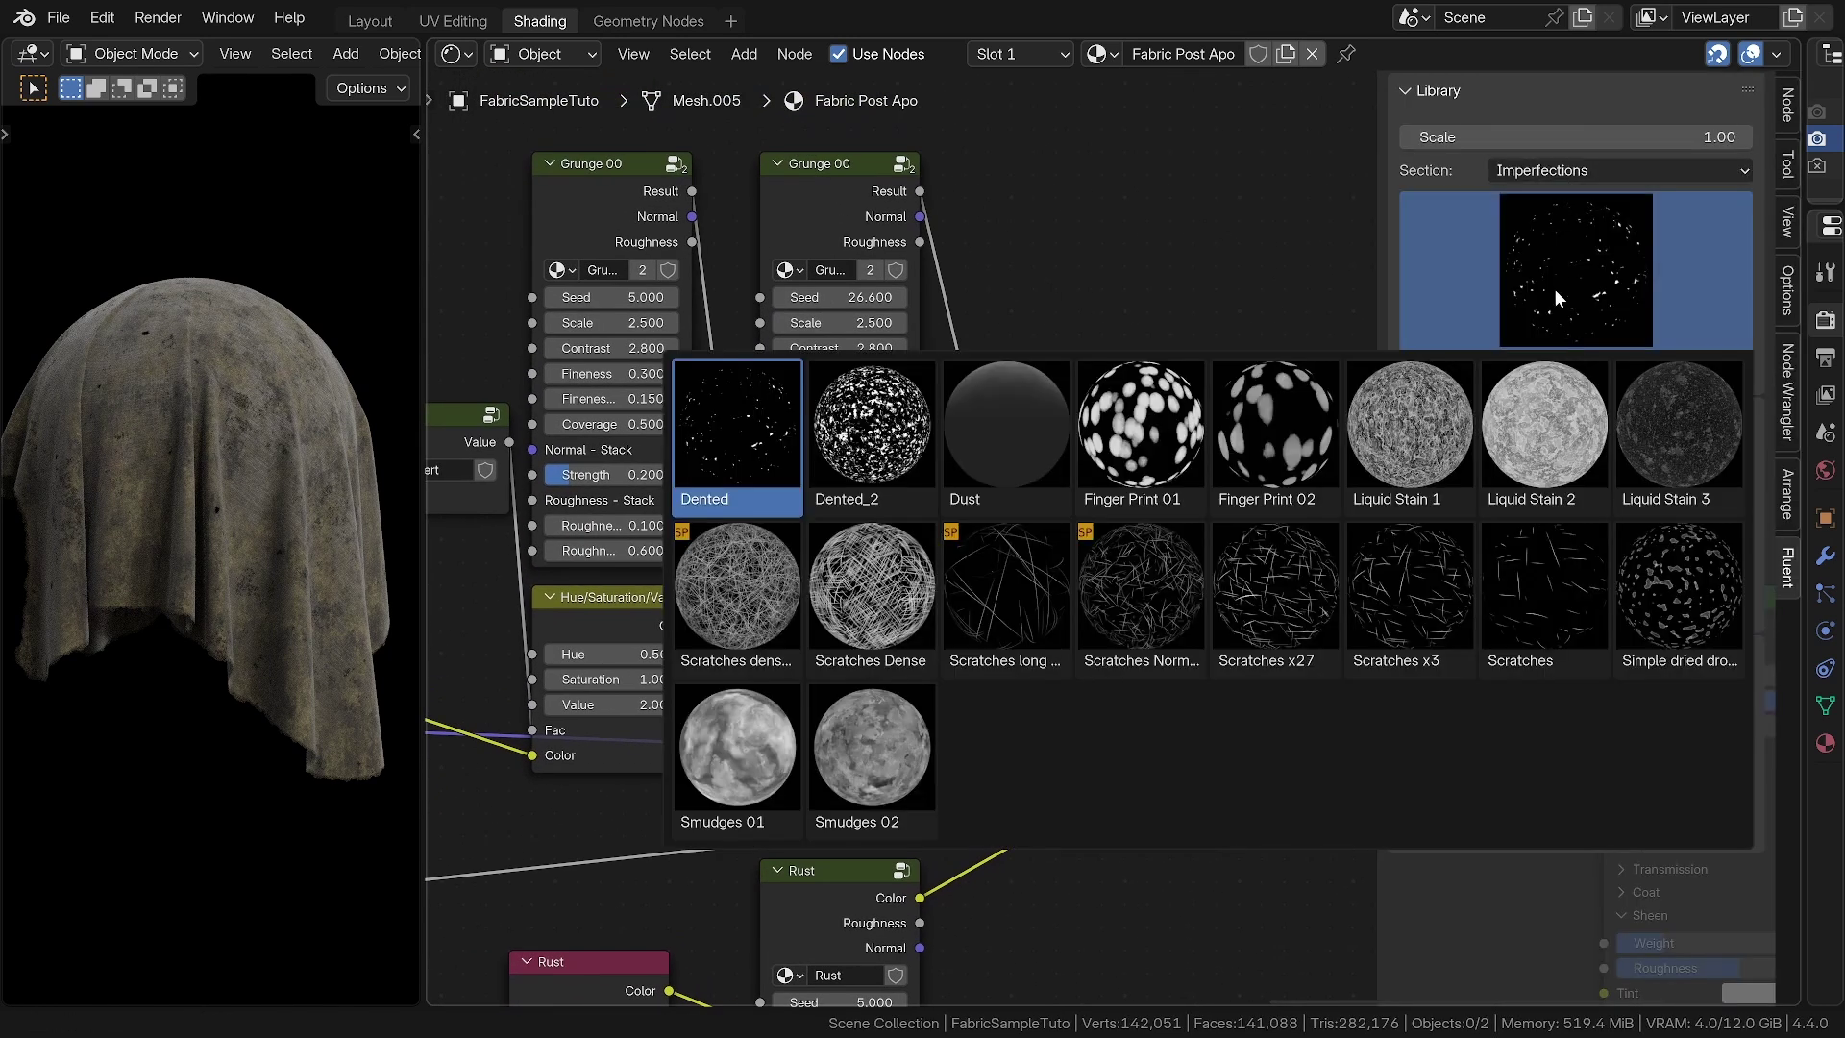
left_click(1656, 592)
left_click(1575, 370)
left_click(1142, 312)
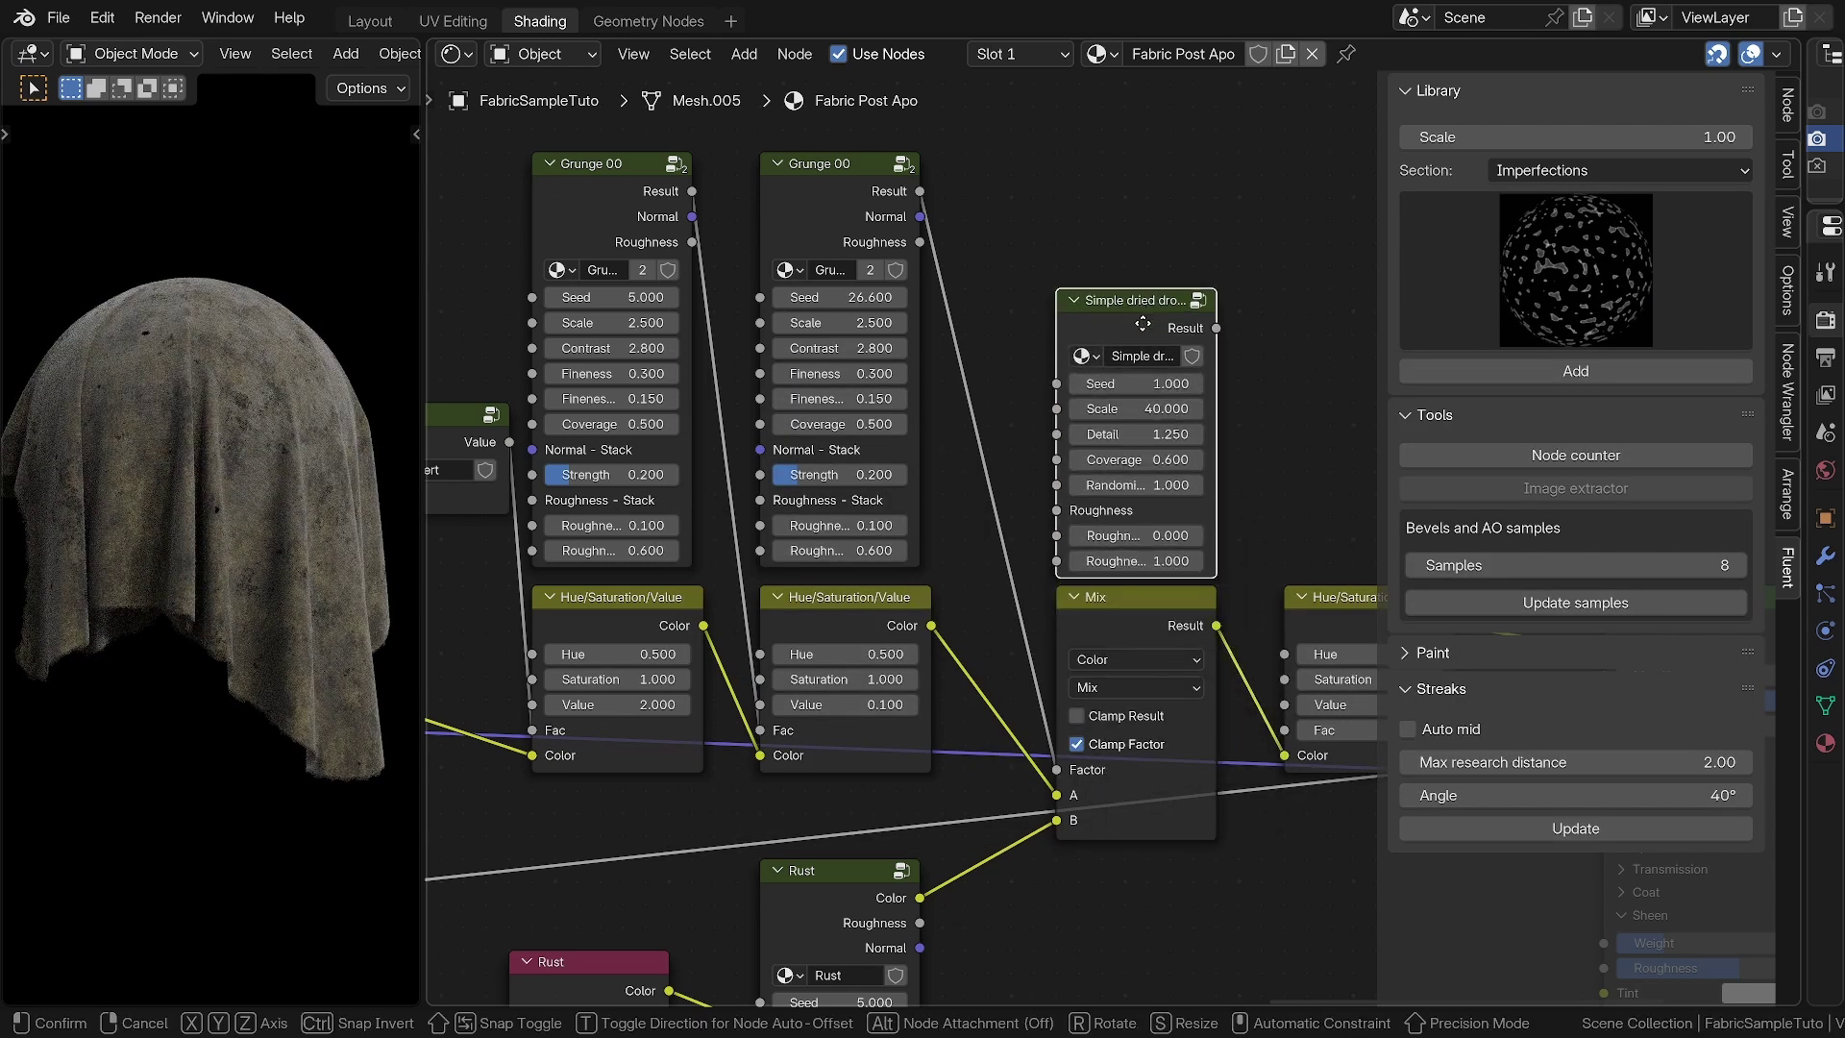
Widen the Simple dried drops node and reposition it in the free space above the Mix node
left_click_drag(1216, 407, 1263, 408)
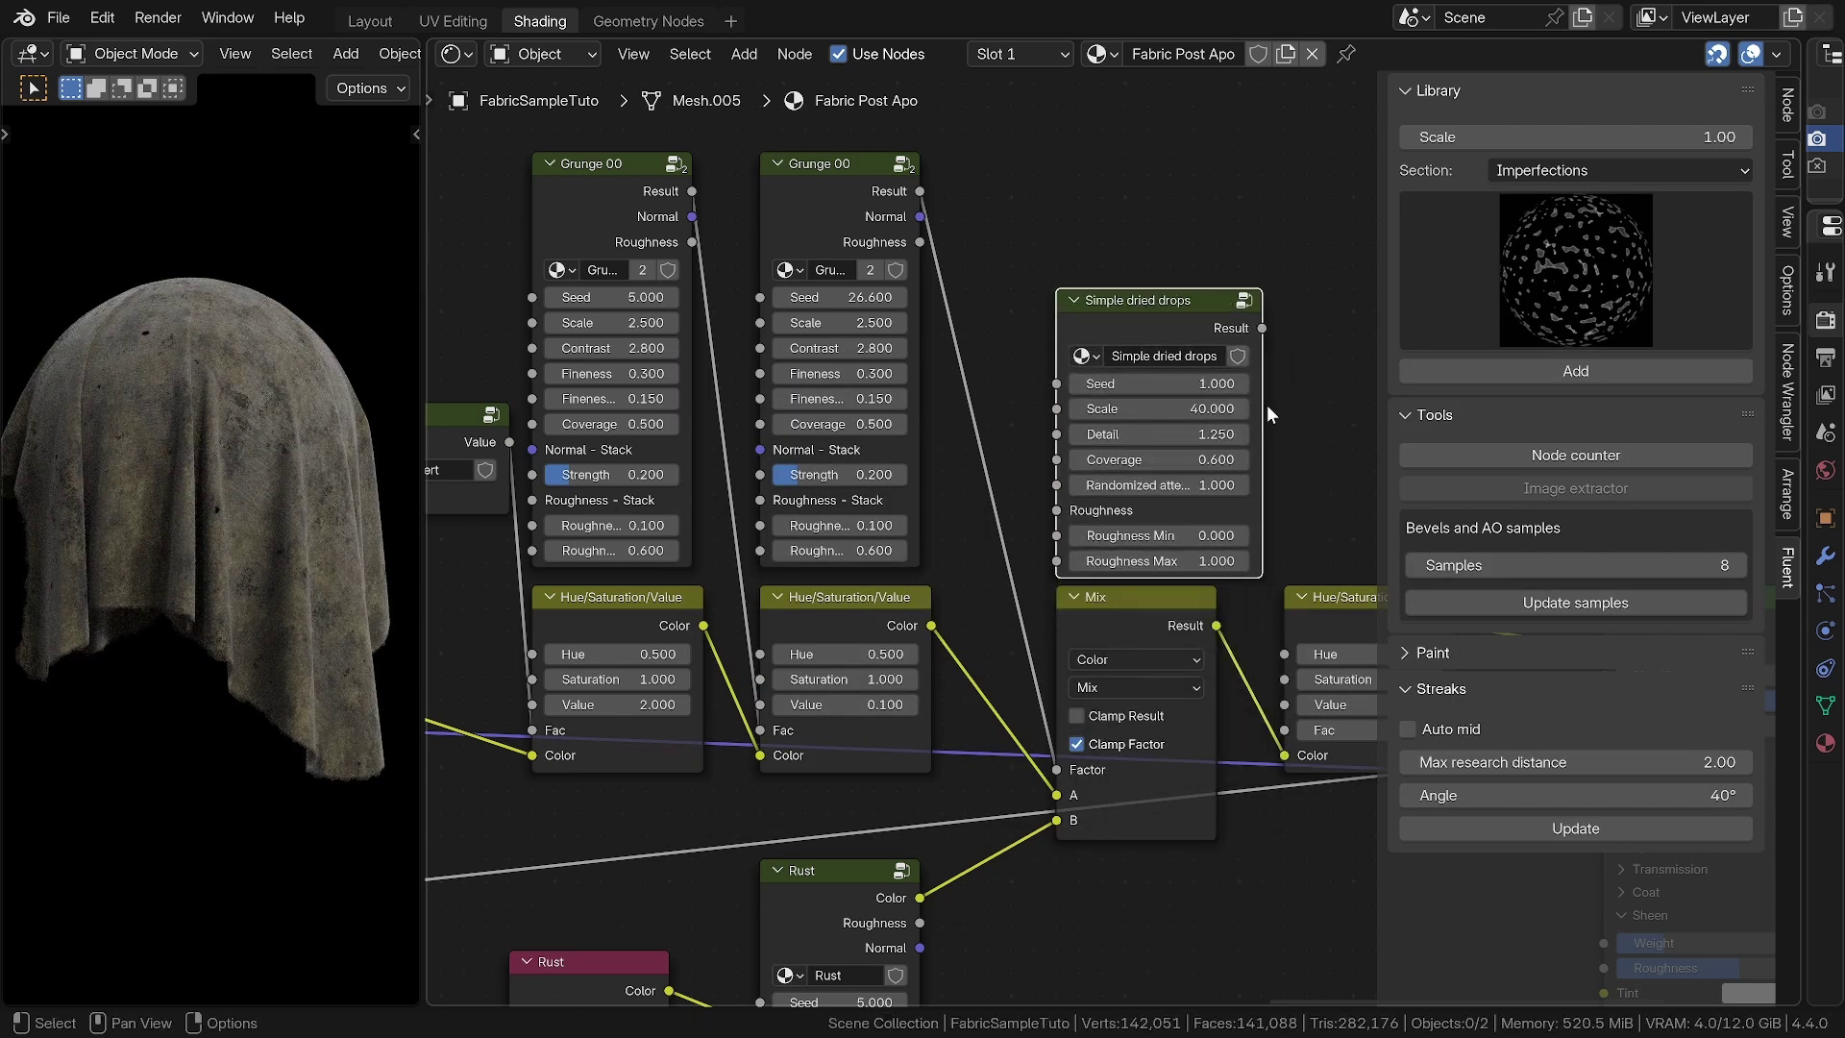
key("n")
middle_click_drag(1213, 433, 945, 426)
left_click_drag(900, 338, 848, 271)
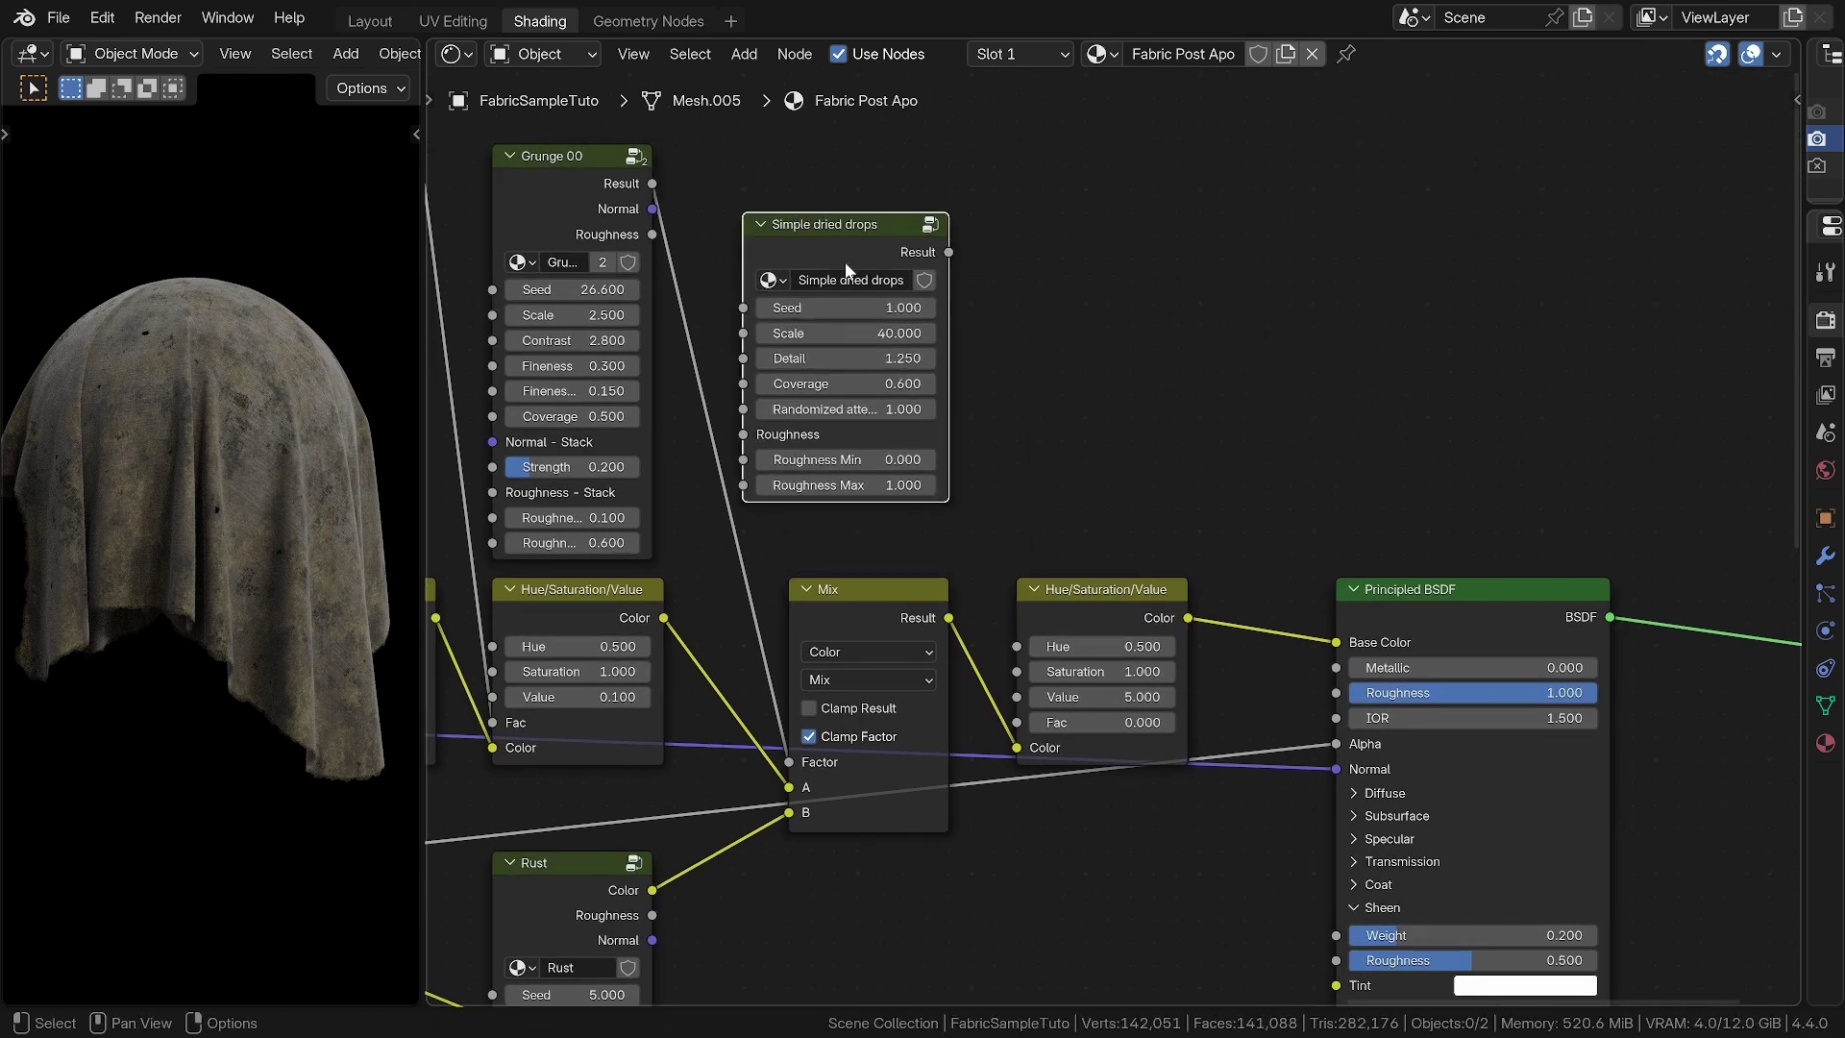
Preview the Simple dried drops Result on the cloth and set its Scale to 20
left_click(869, 246, "ctrl+shift")
middle_click_drag(185, 421, 206, 341, "ctrl")
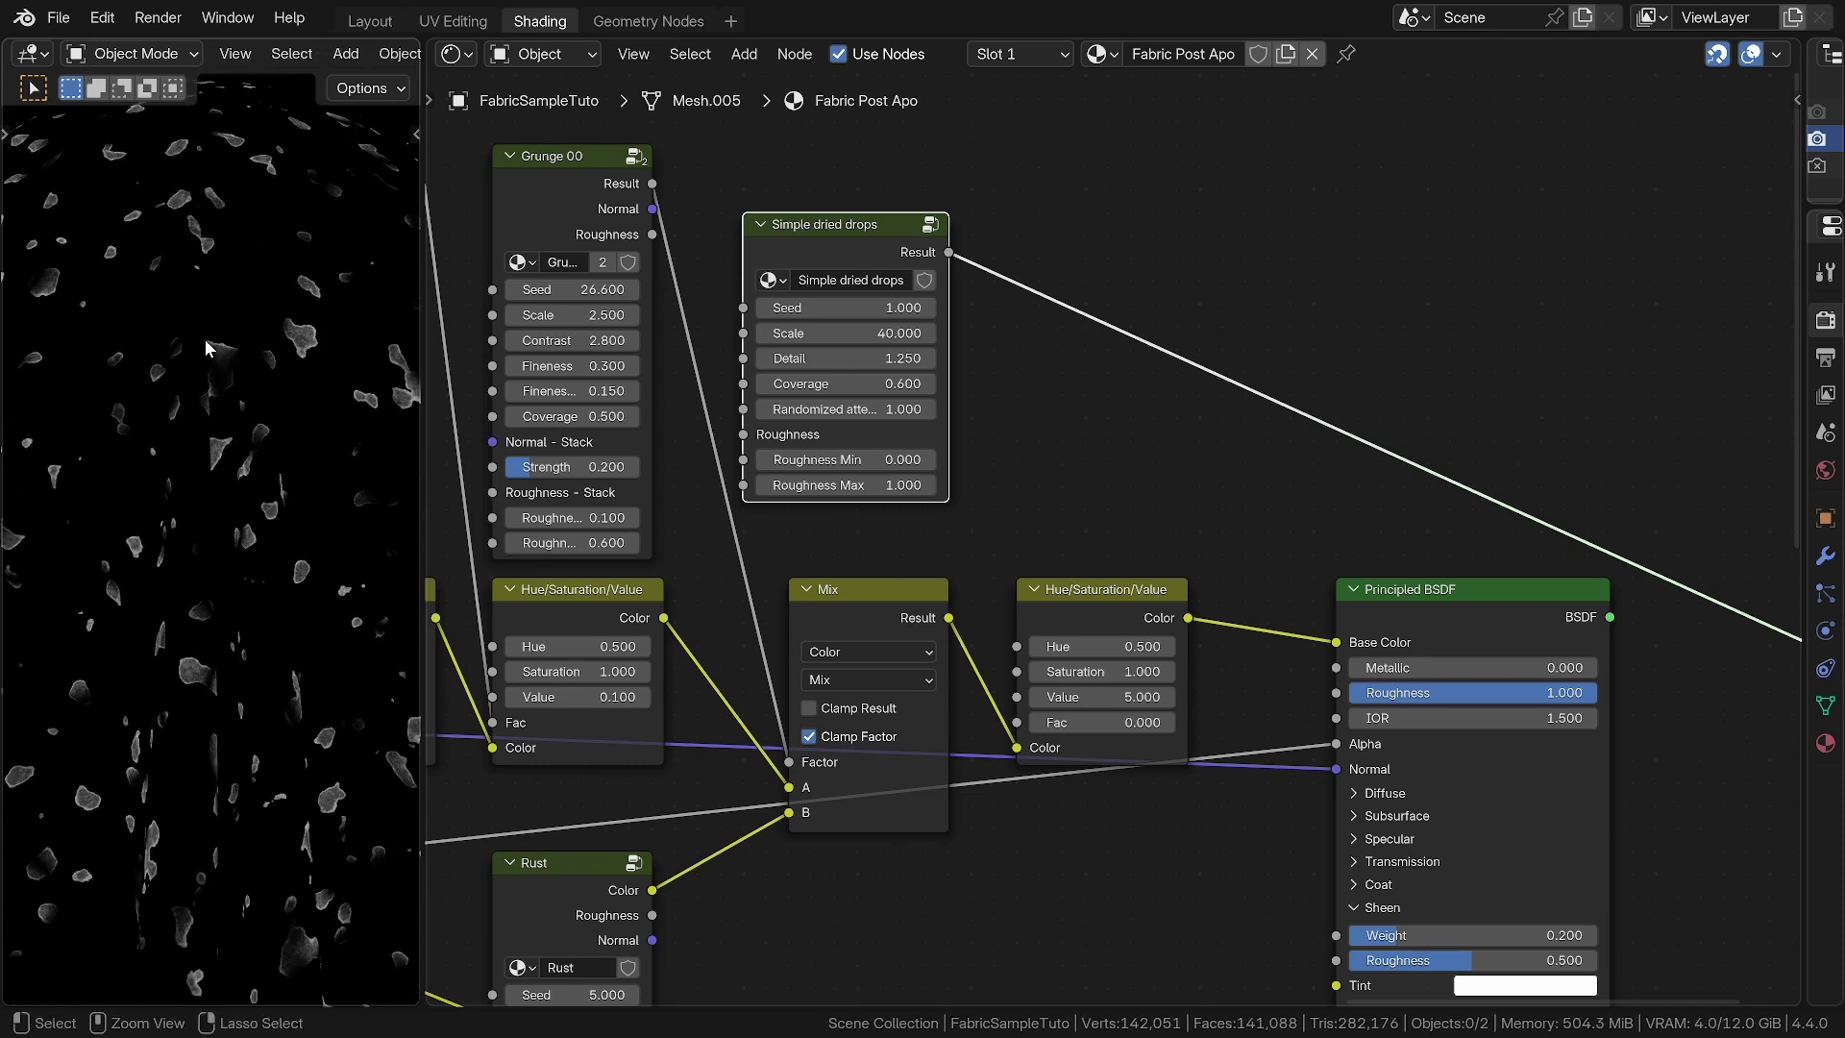
left_click(851, 333)
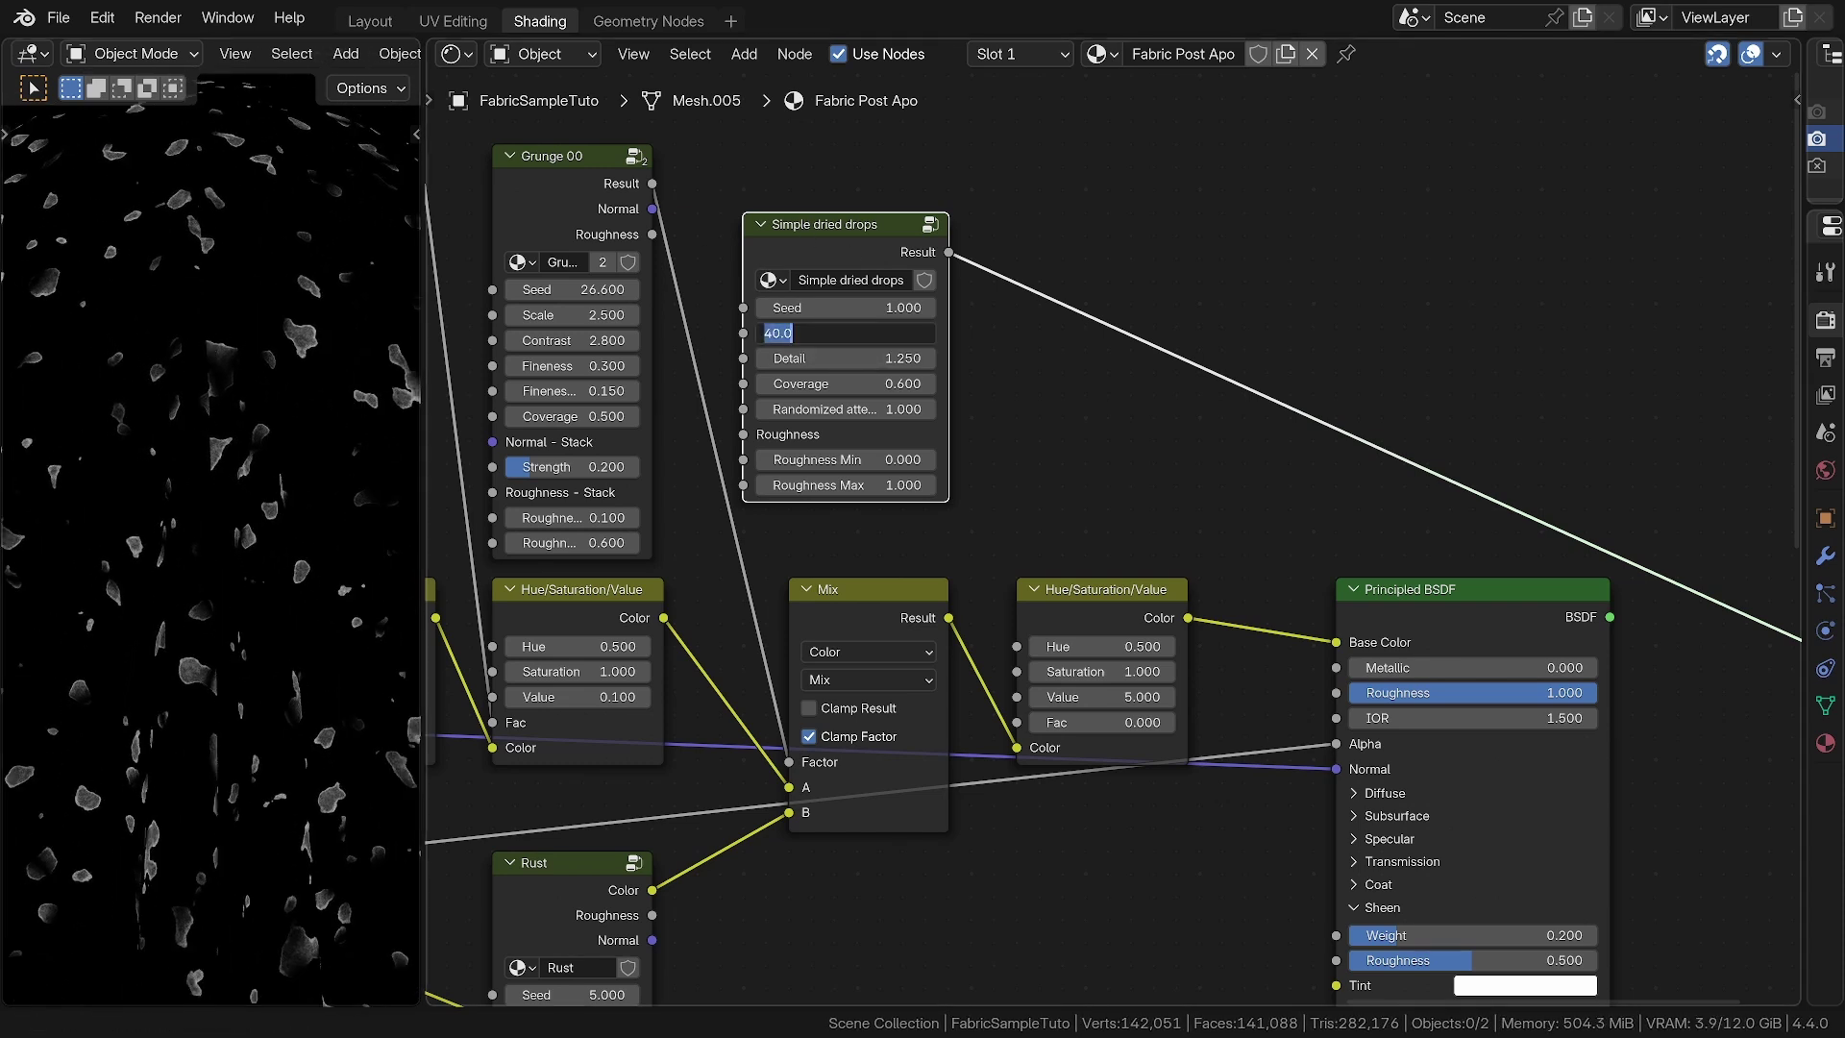
type("20")
key("Return")
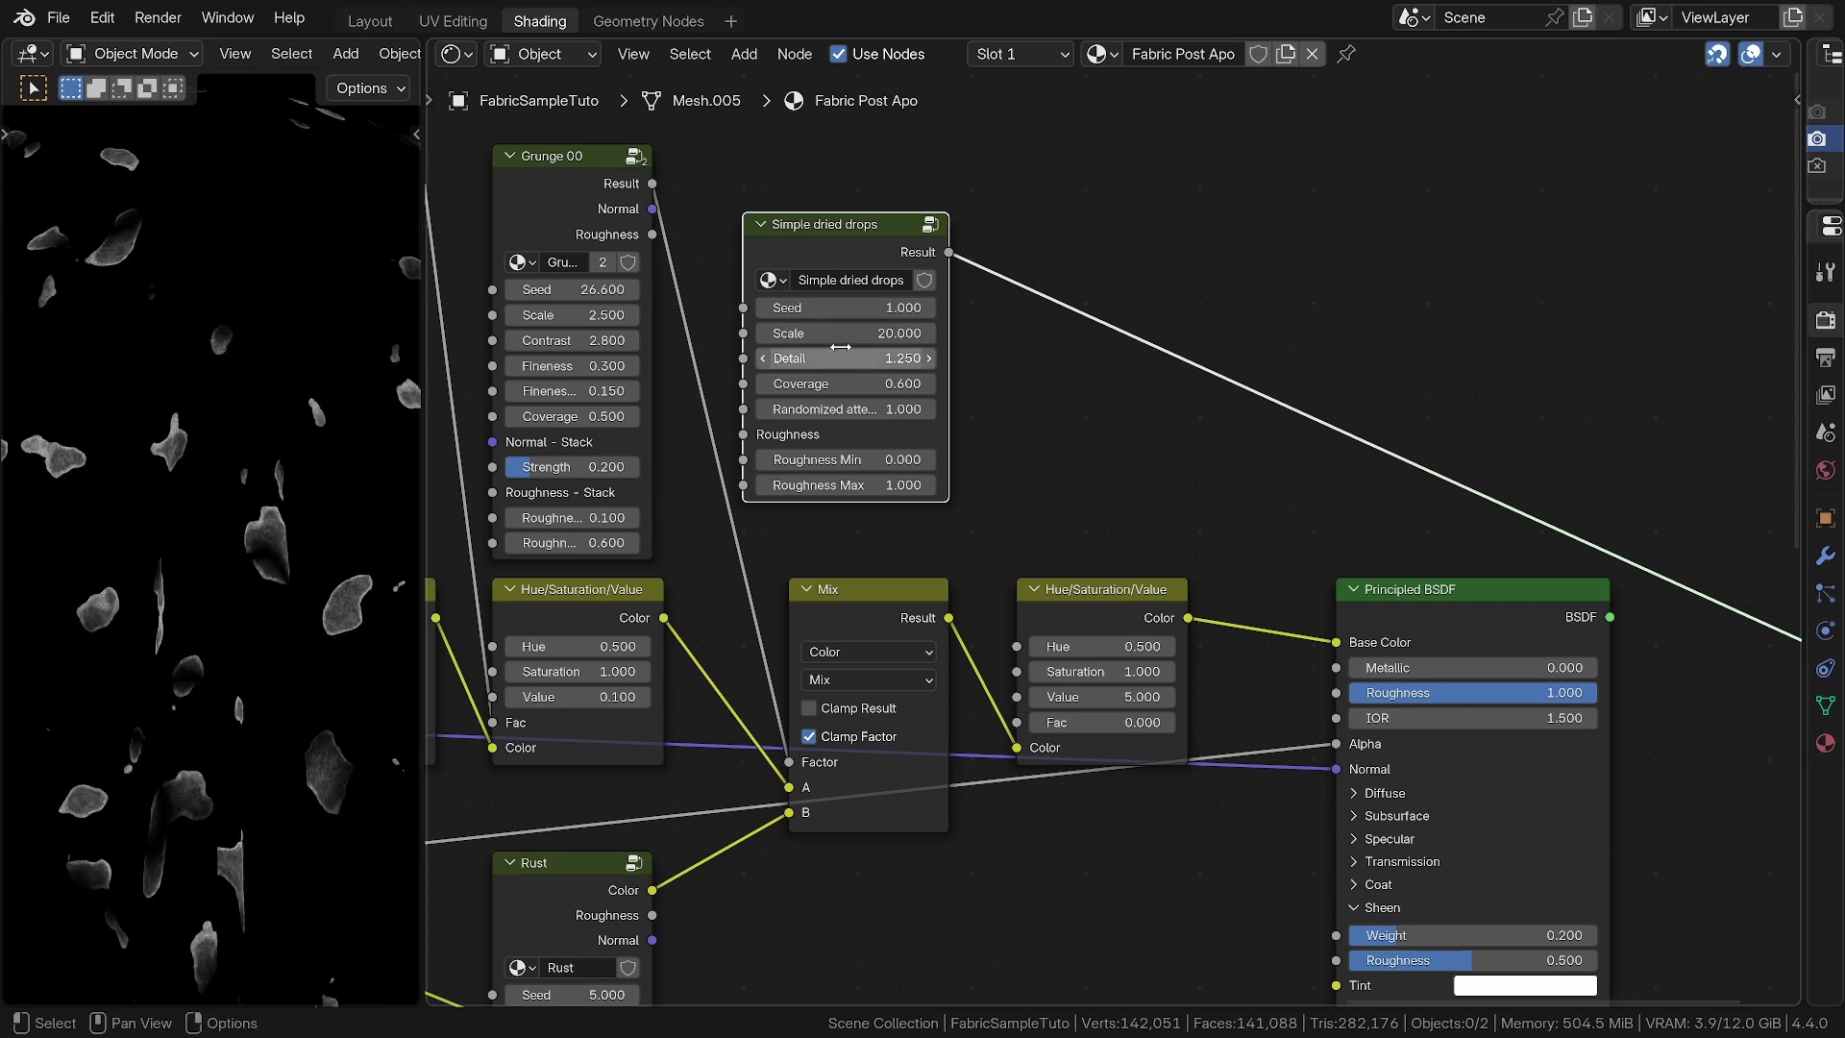
Link the Simple dried drops Result to the last Hue/Saturation/Value node's Fac and inspect the Principled BSDF preview on the whole cloth
middle_click_drag(255, 350, 252, 518, "ctrl")
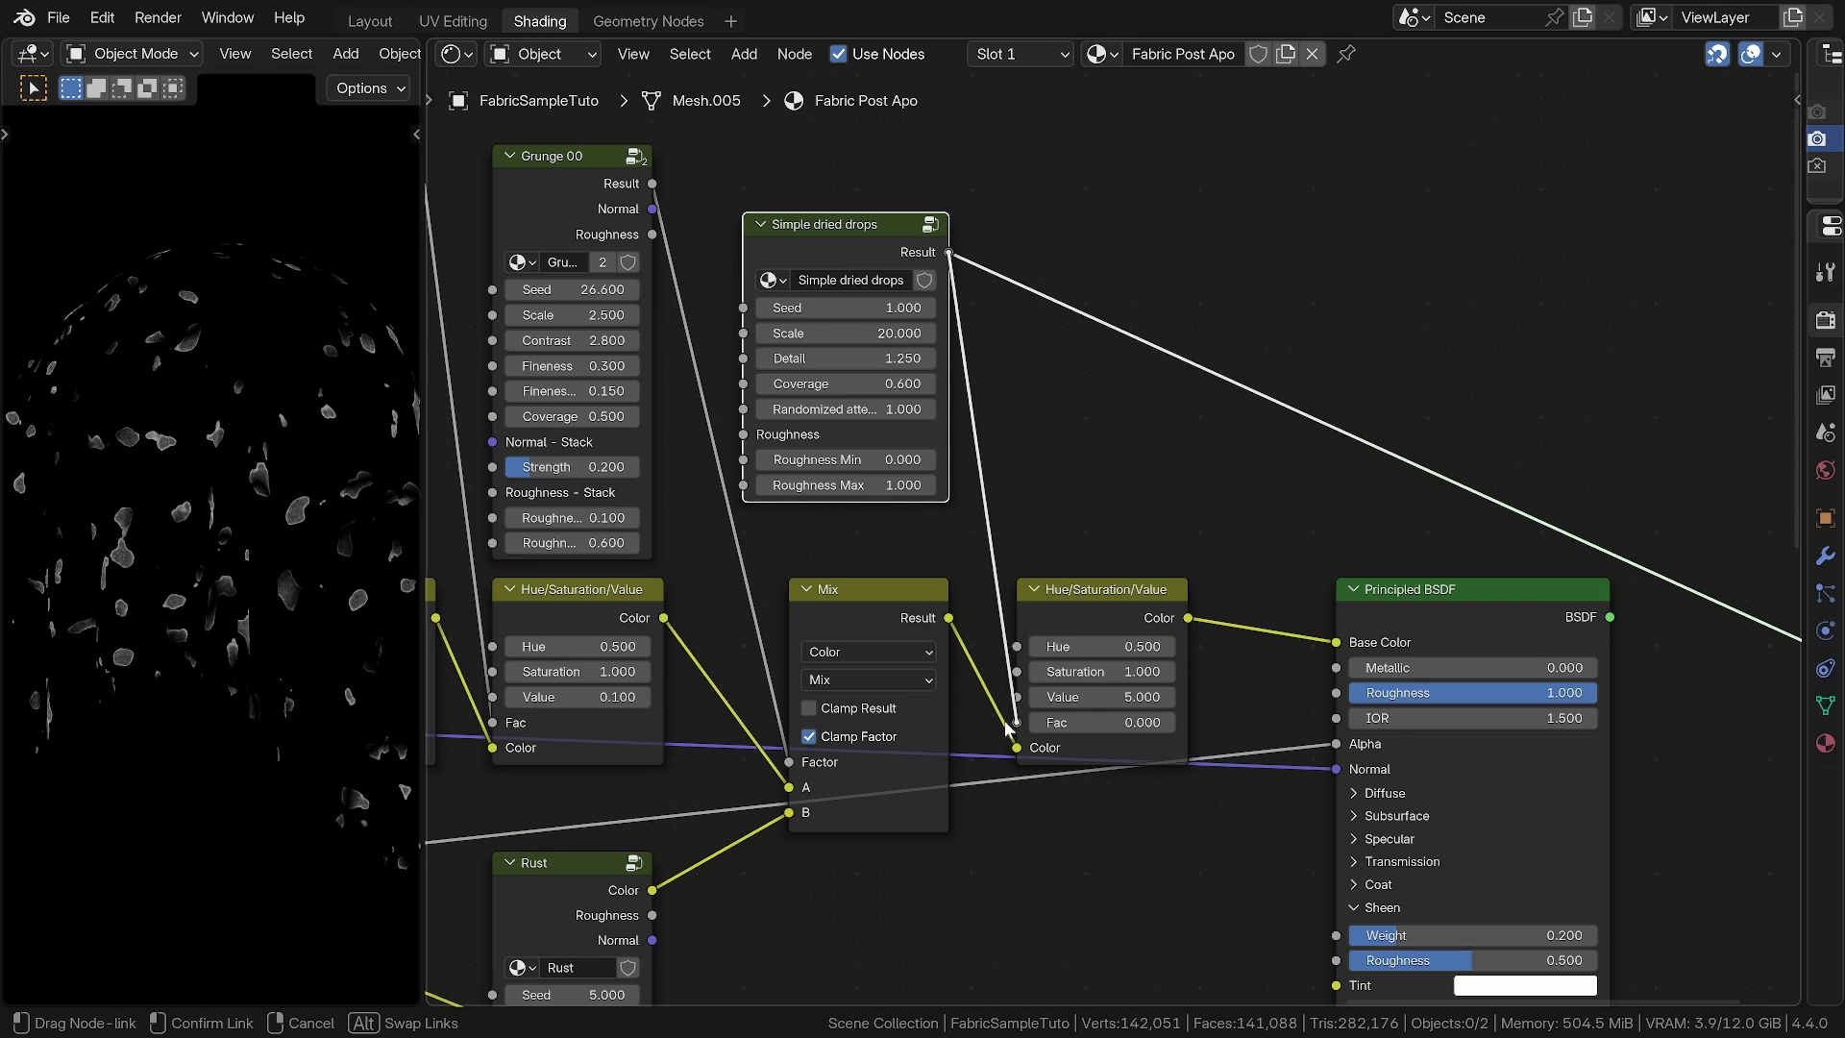
left_click_drag(1007, 729, 1011, 732)
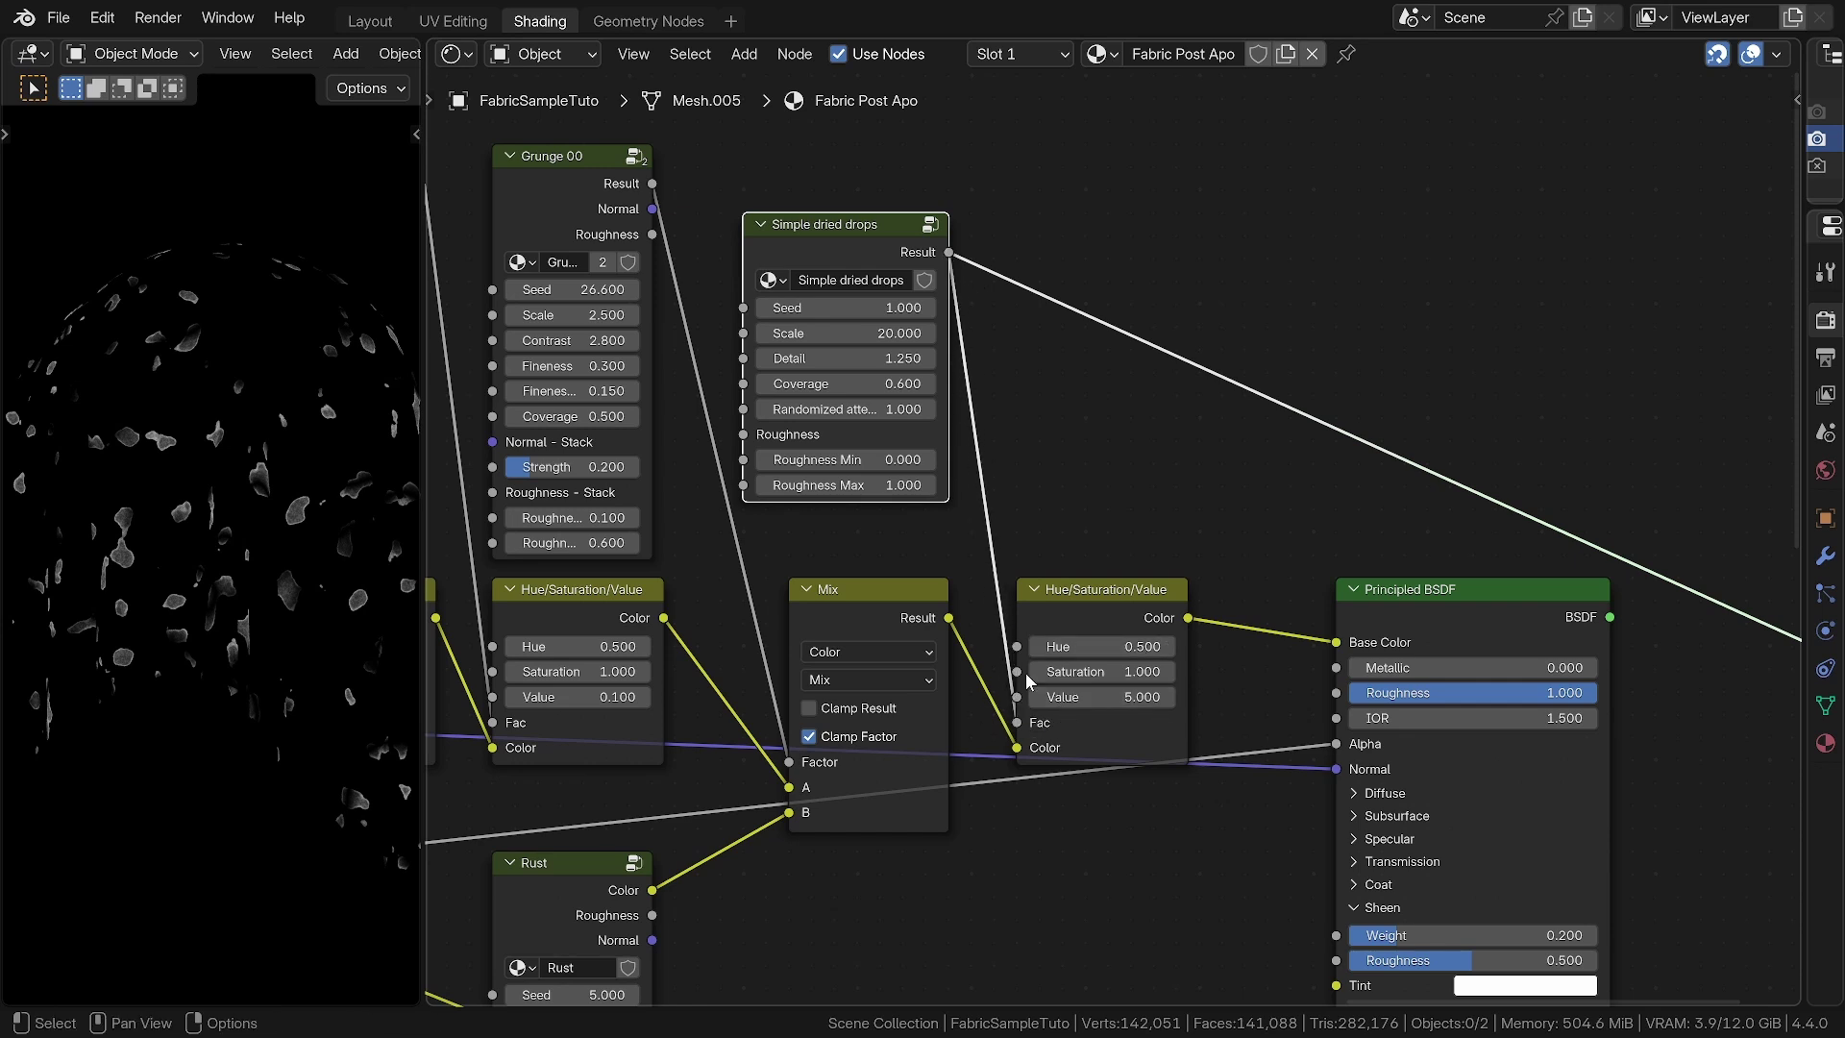
left_click(1148, 619, "ctrl+shift")
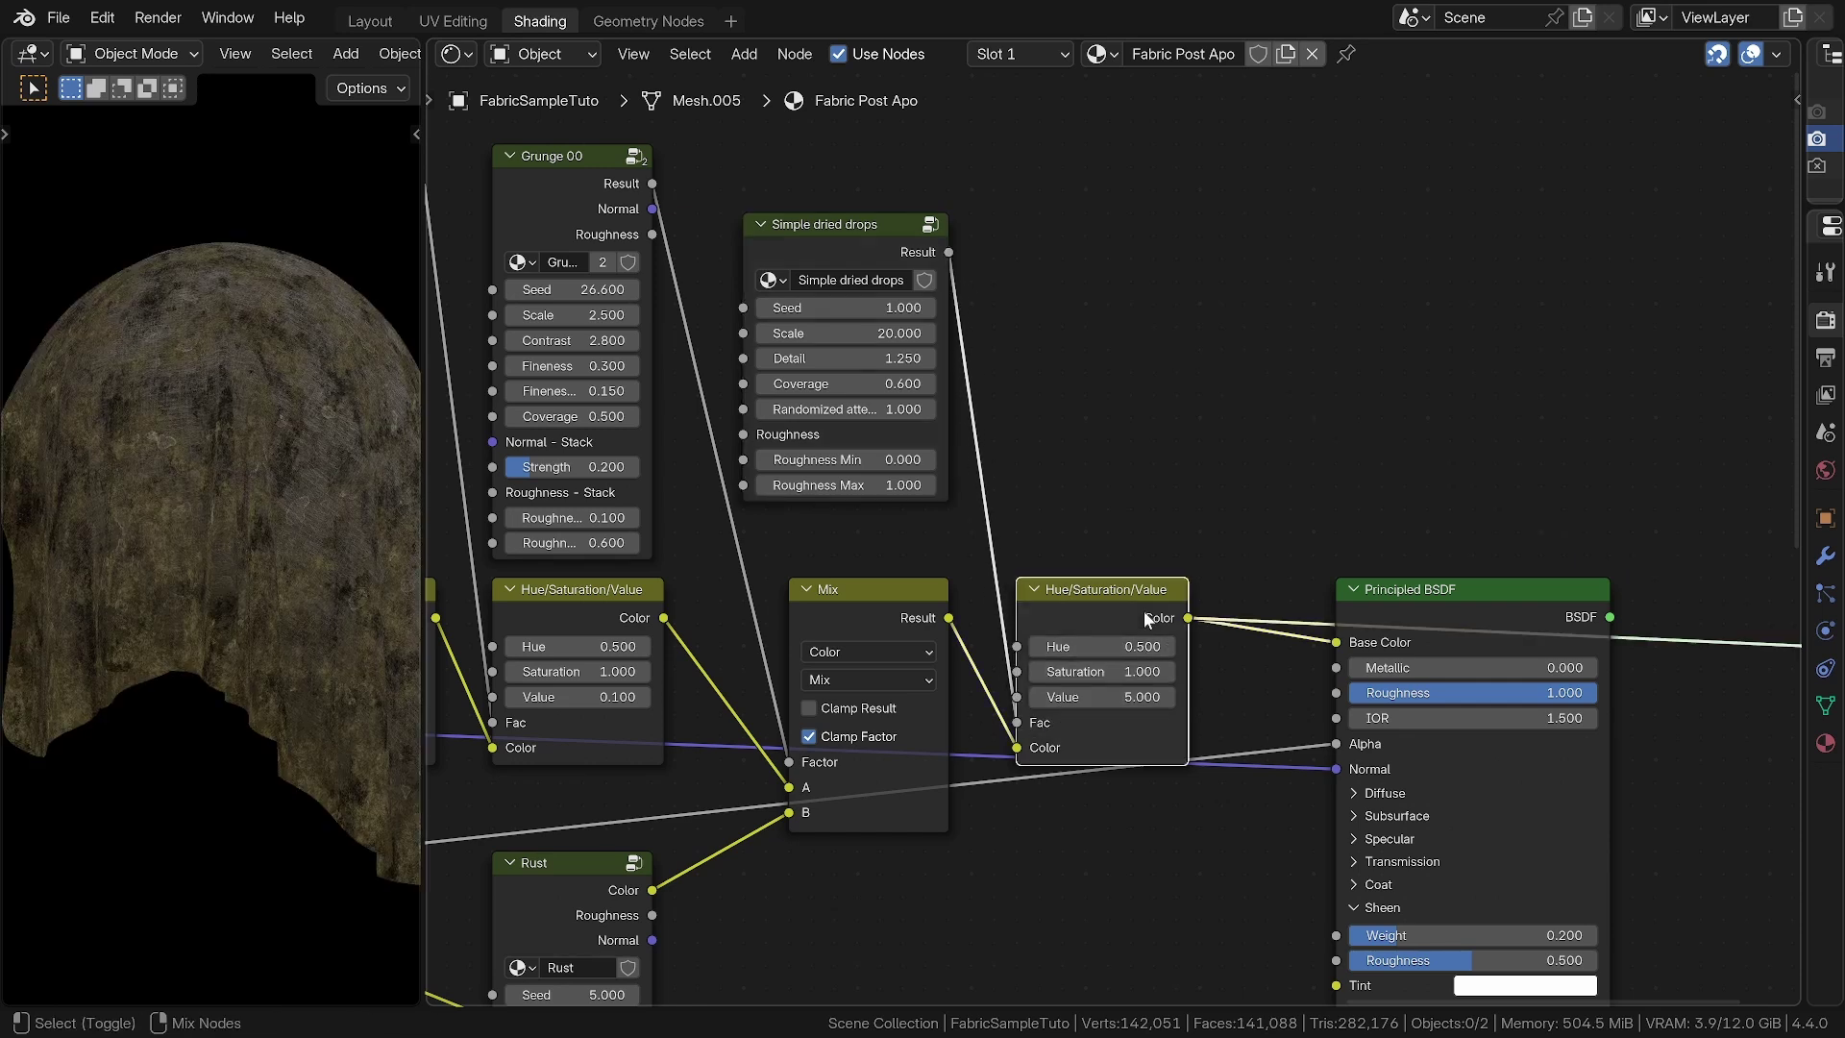
scroll(262, 424, "up", 5)
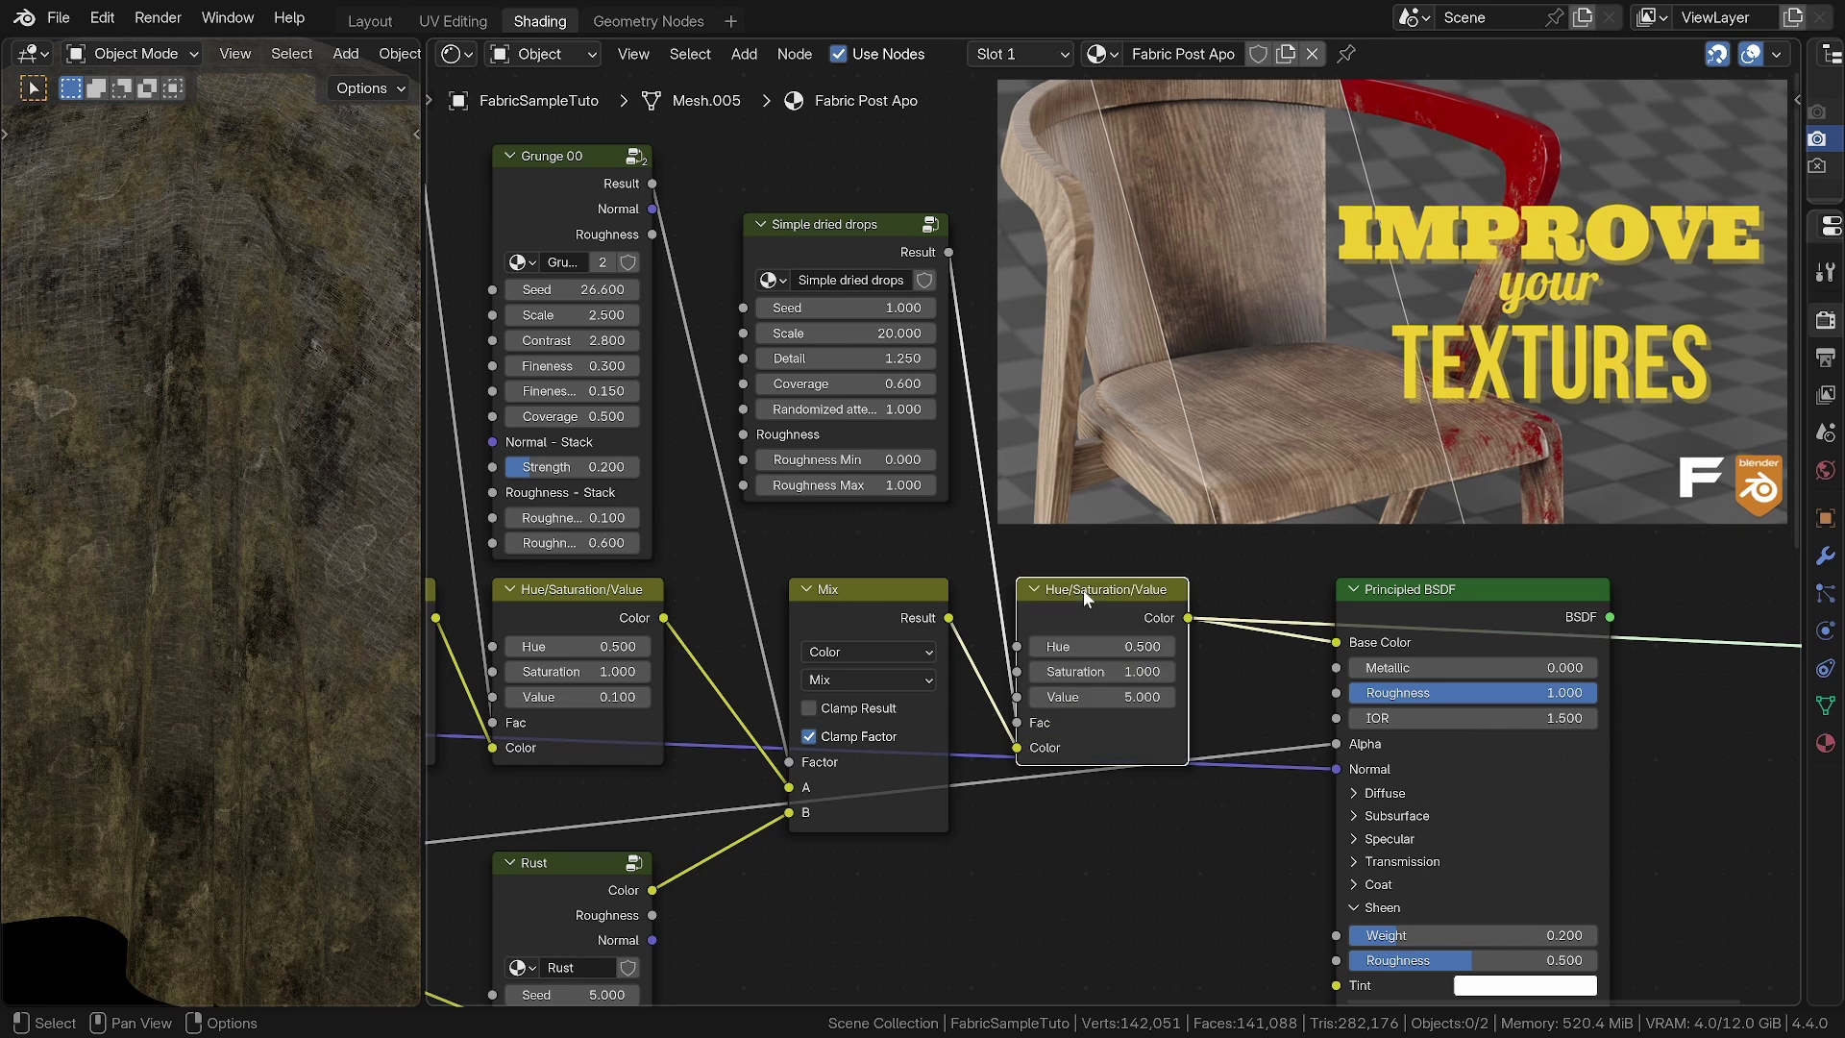
left_click(1365, 614, "ctrl+shift")
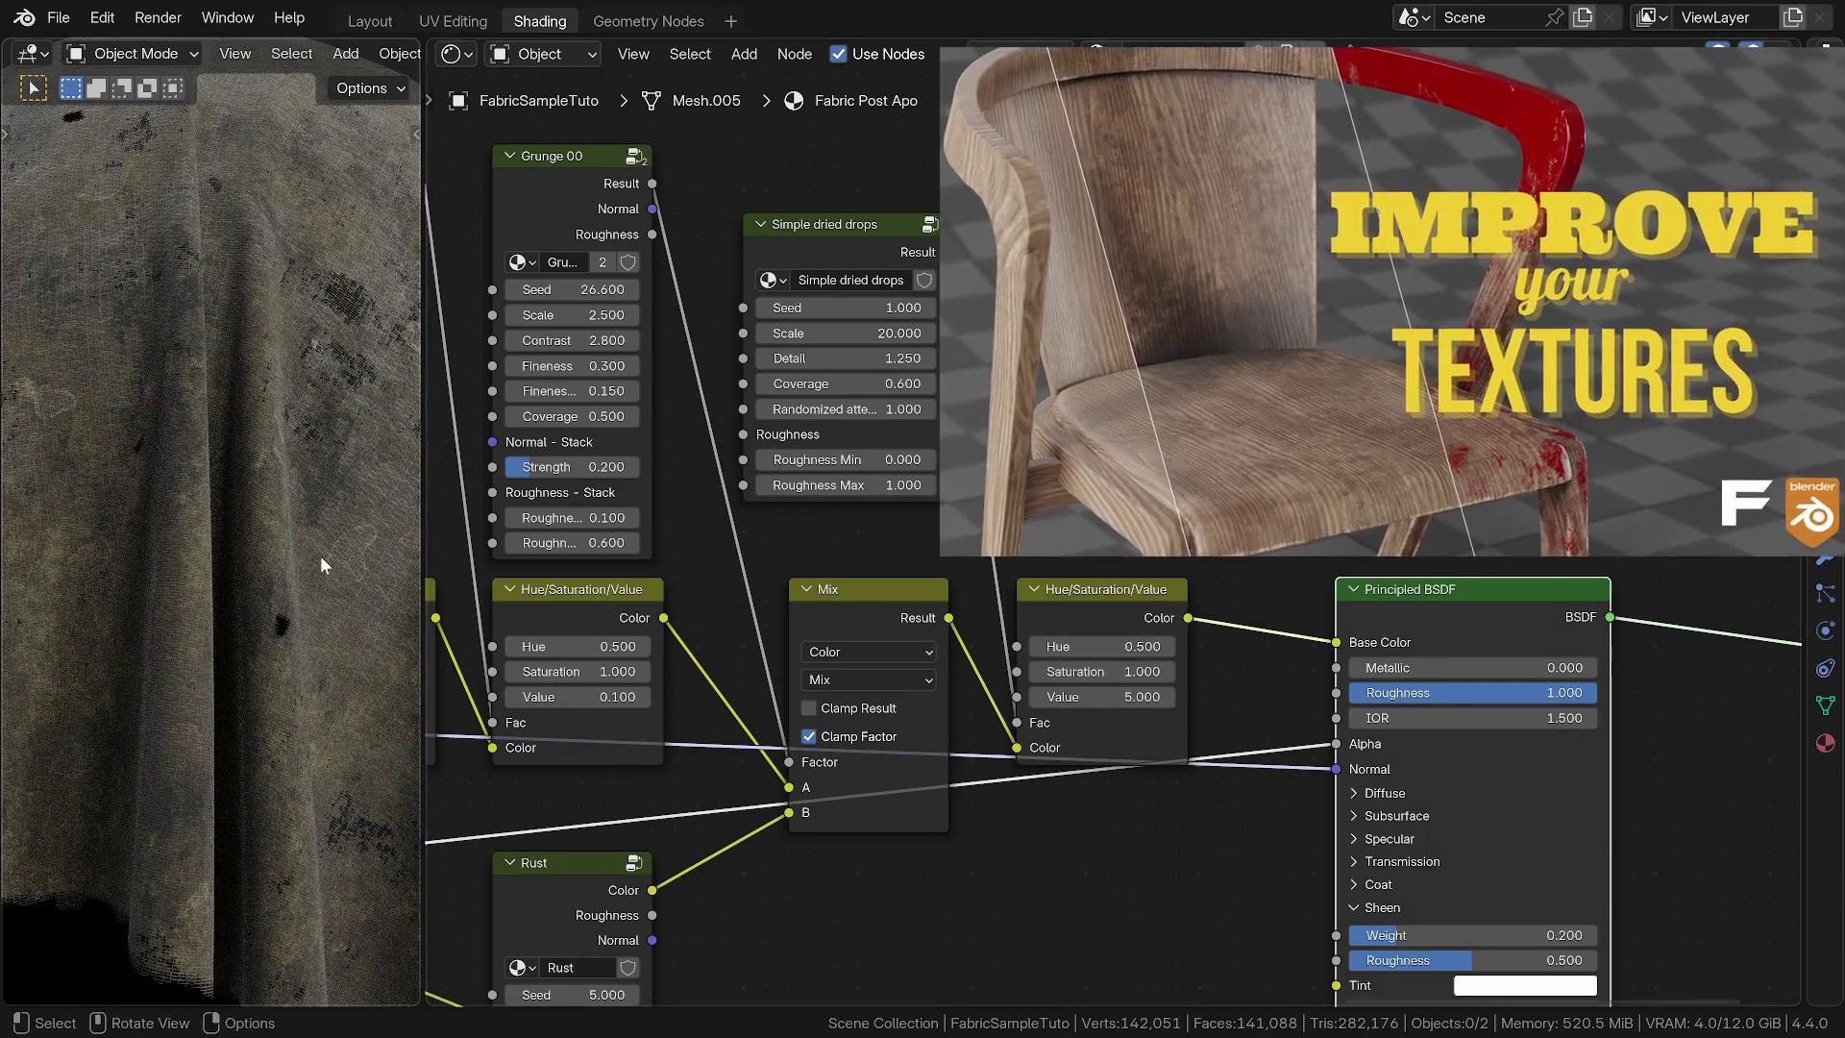
key("ctrl+space")
middle_click_drag(872, 534, 885, 693, "ctrl")
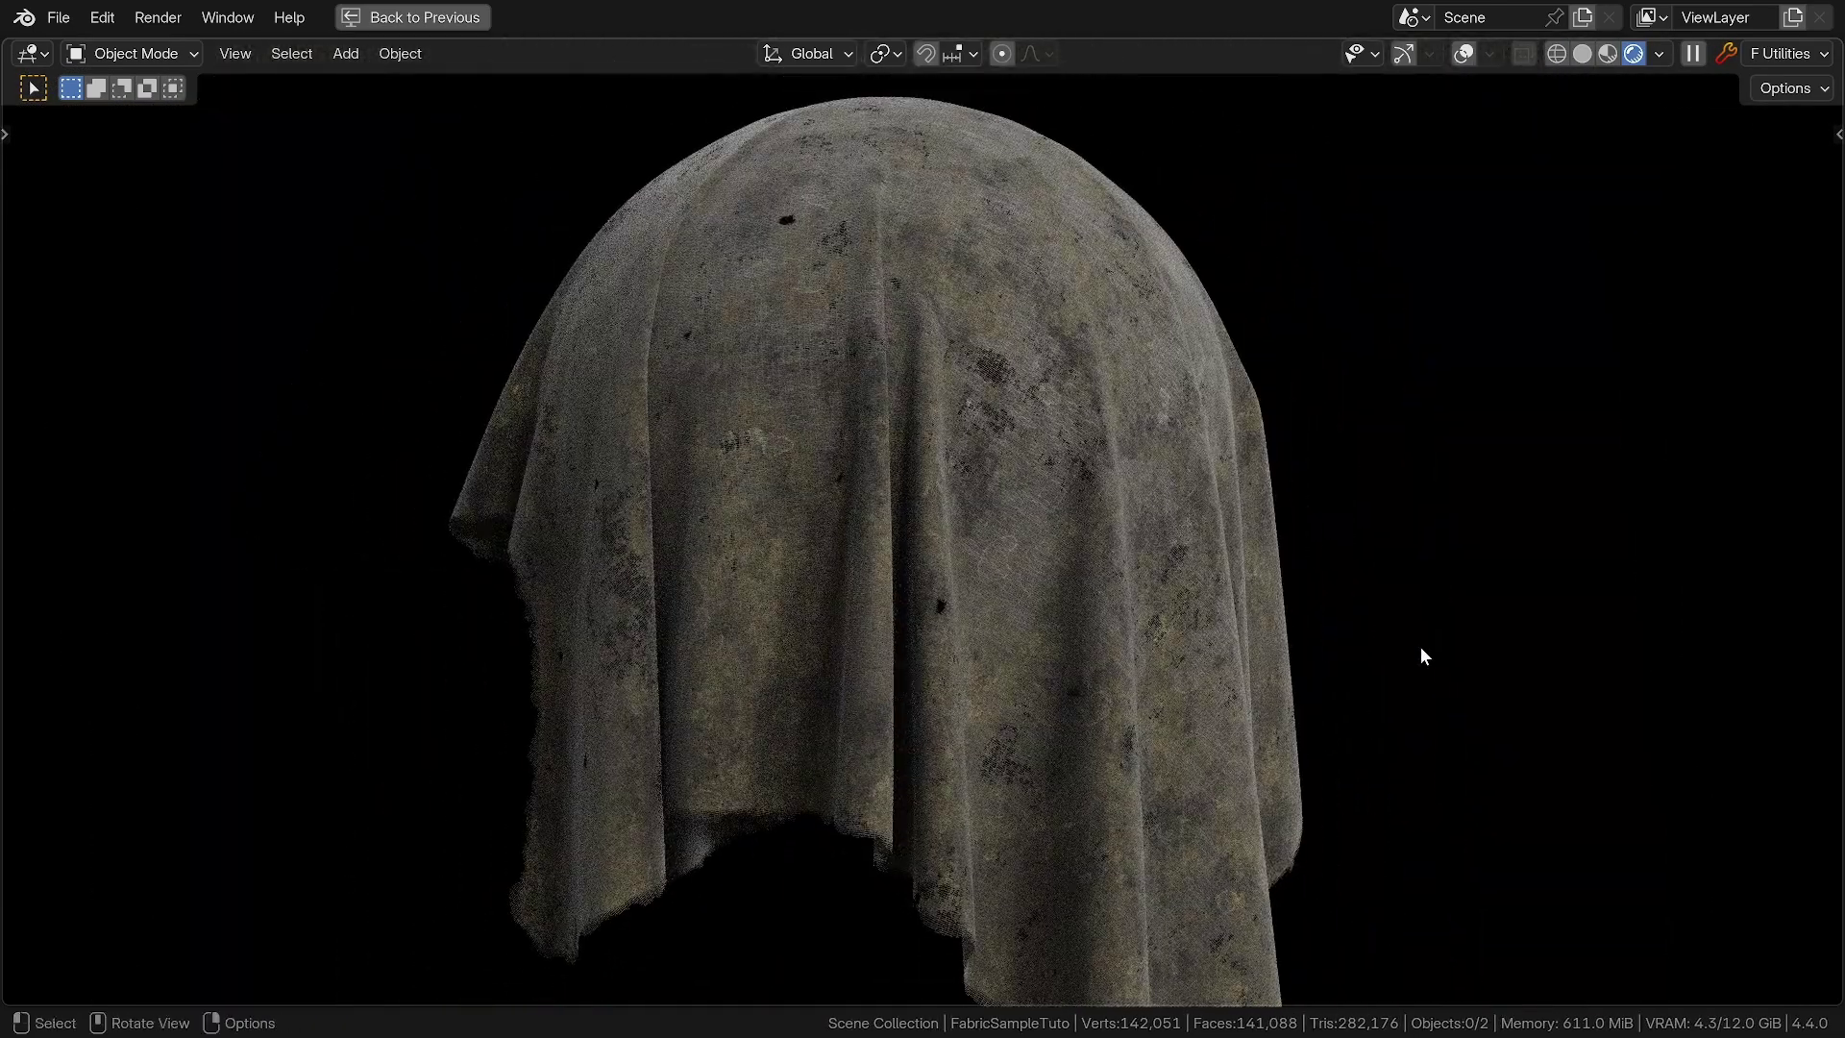
key("ctrl+space")
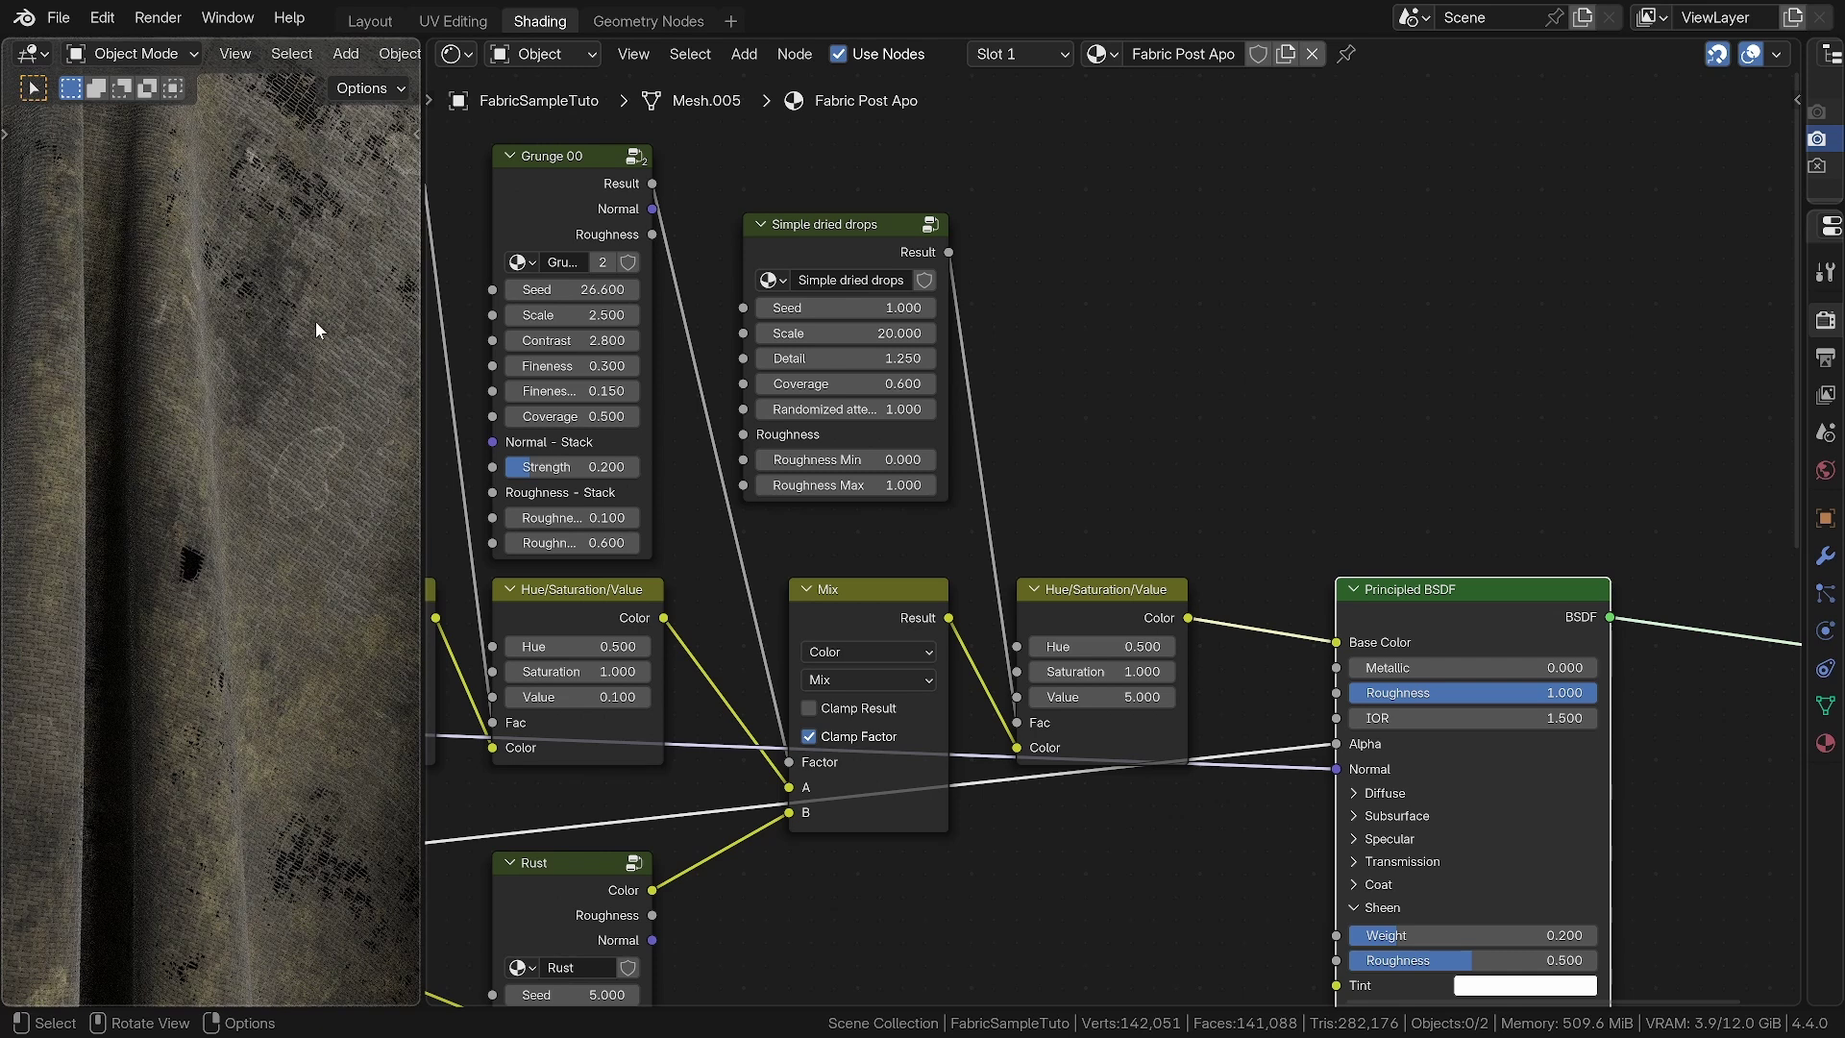
Set the AO of the Polyester node to 0
scroll(722, 603, "down", 5)
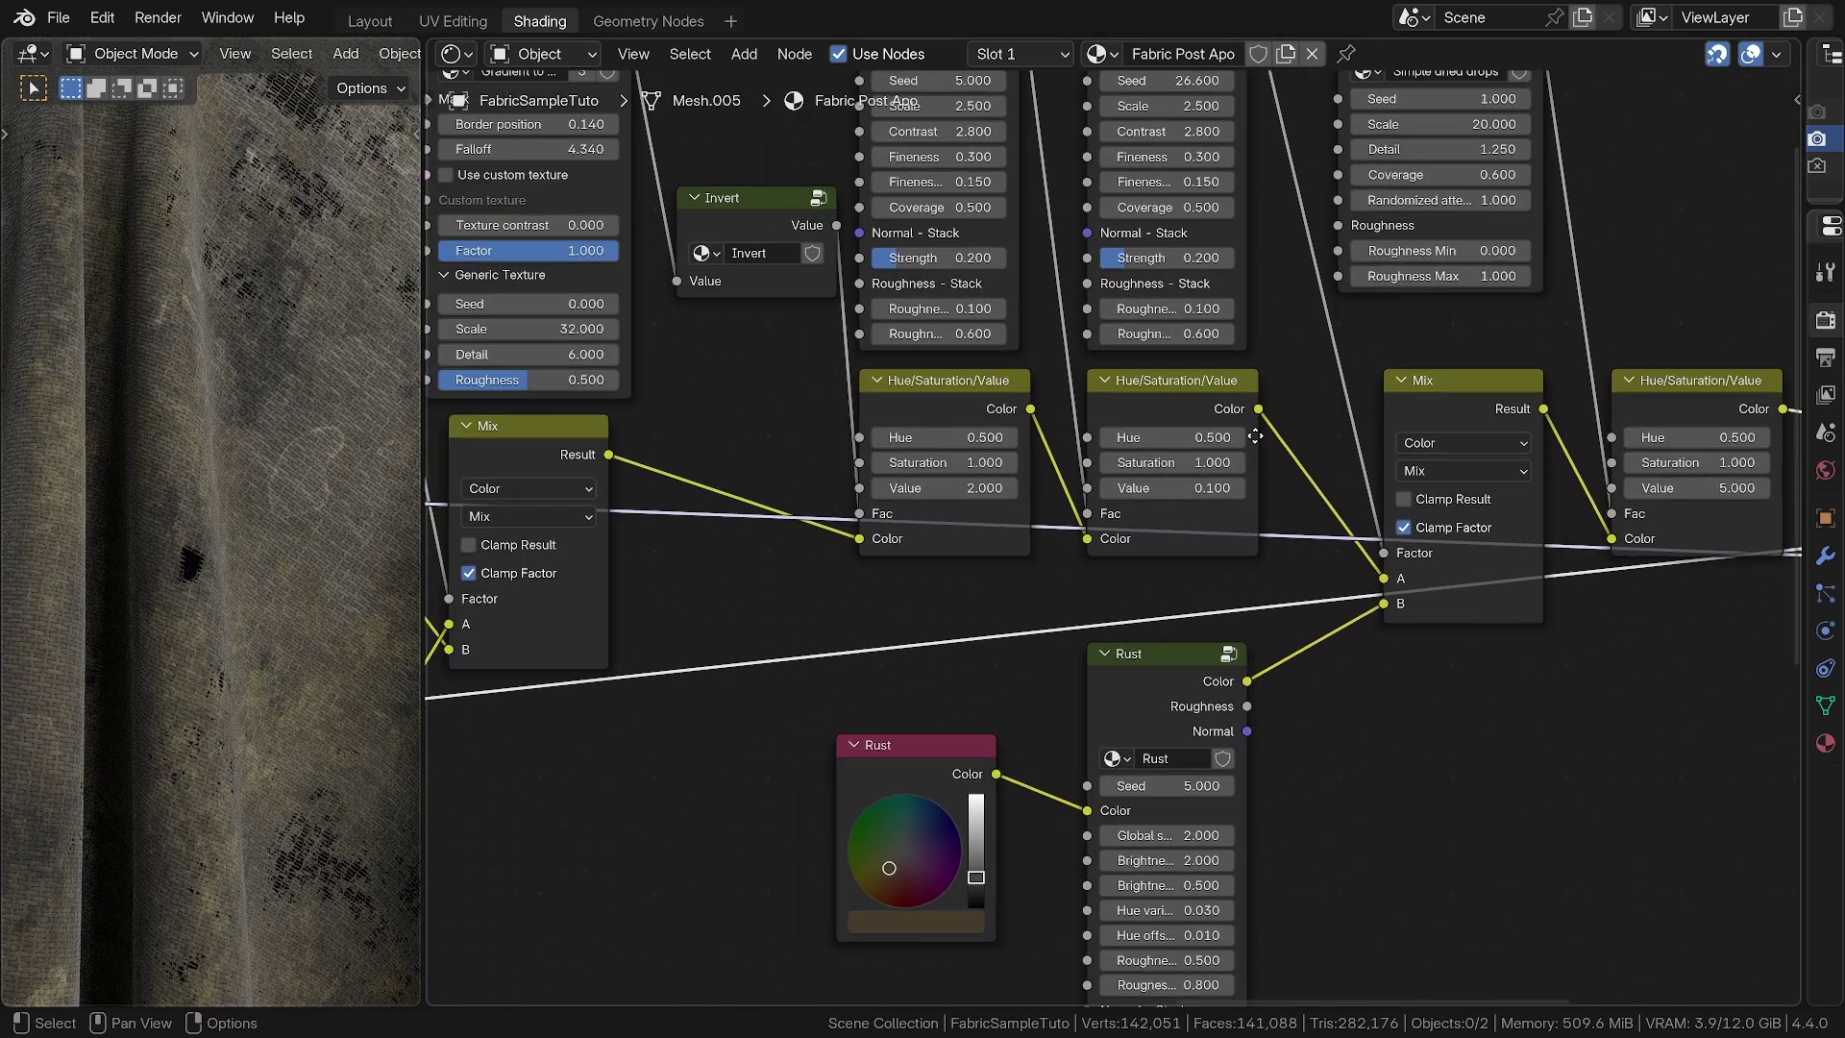
middle_click_drag(722, 603, 1129, 581)
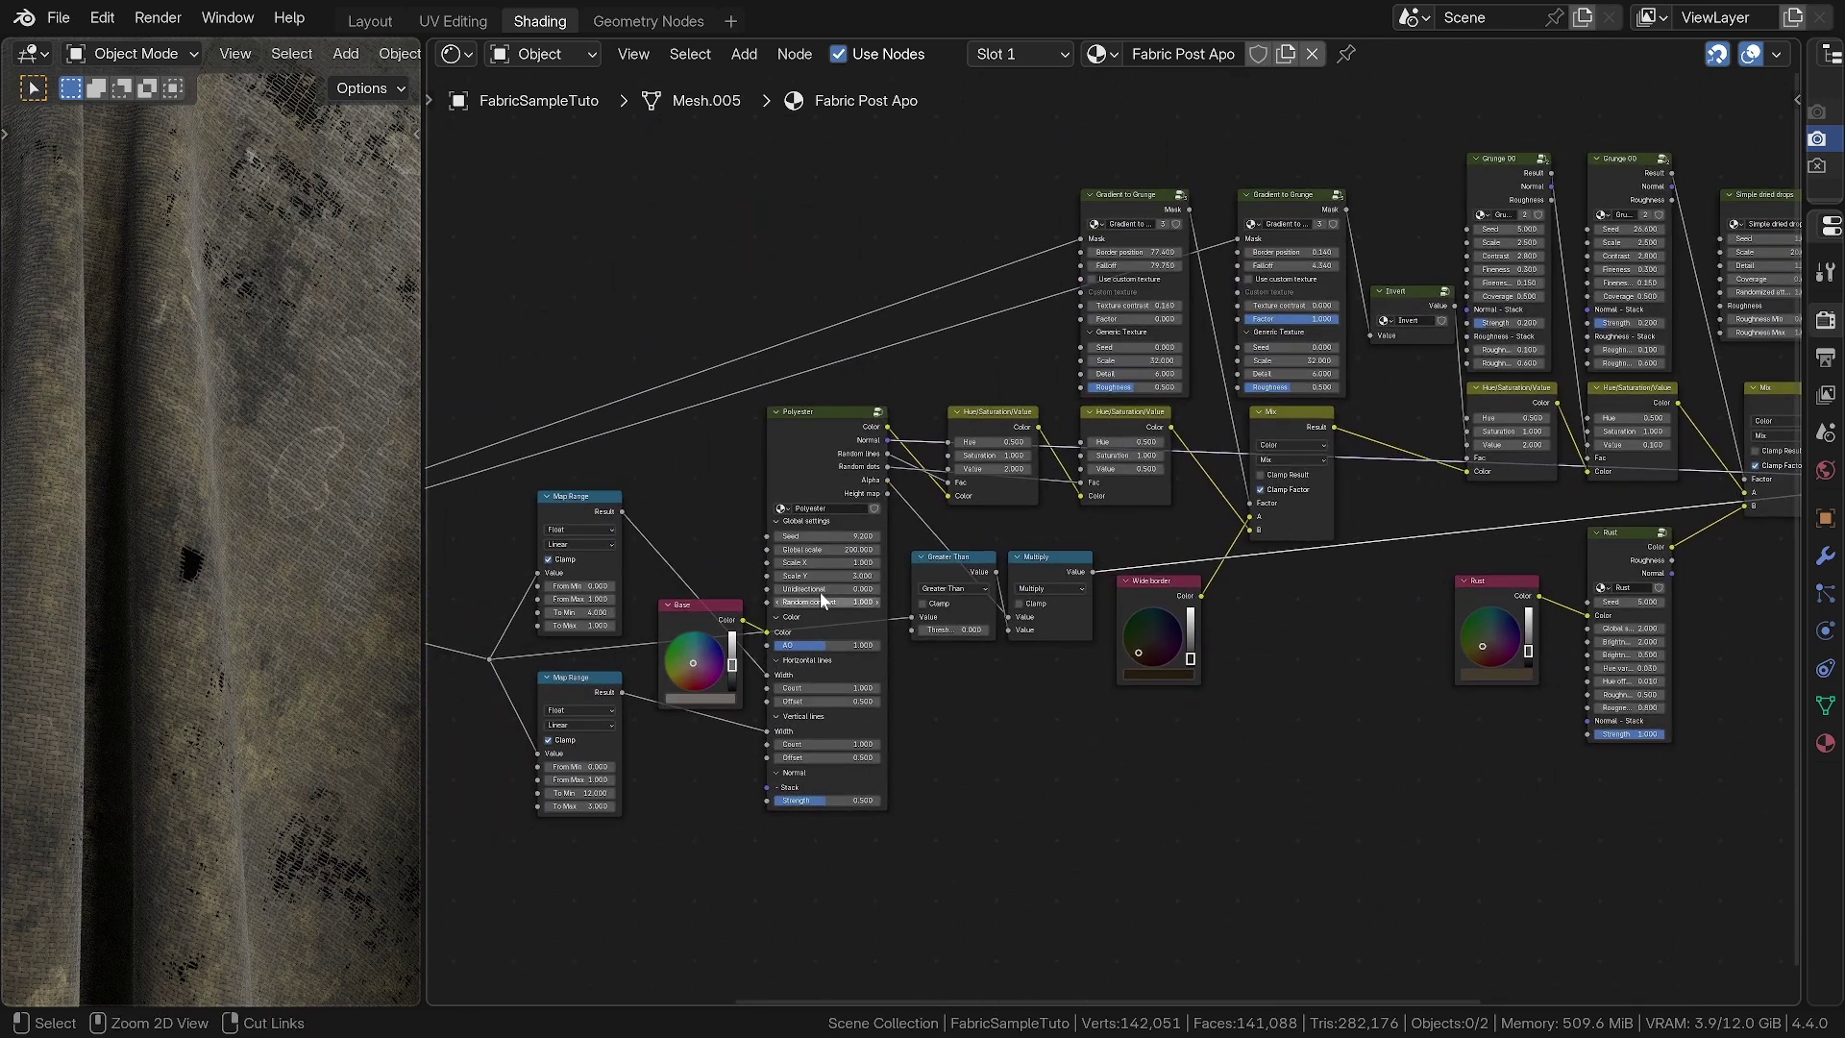
scroll(815, 643, "up", 4)
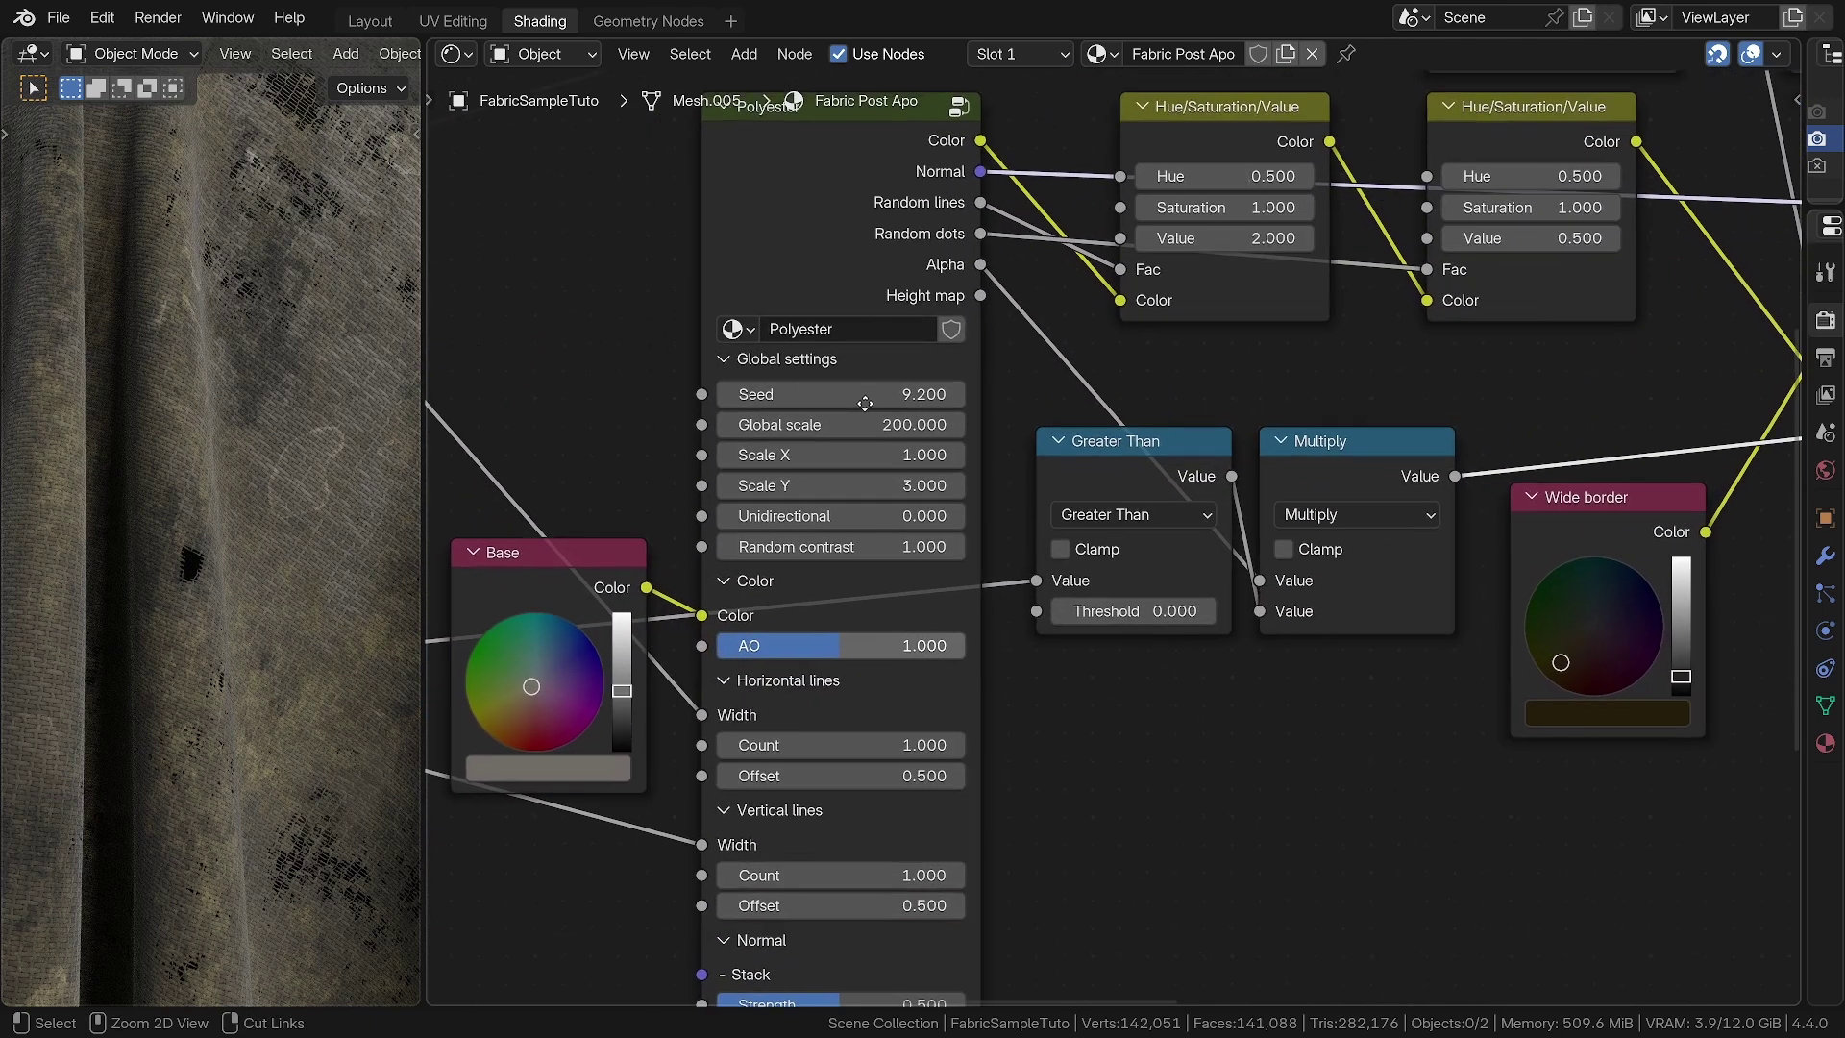
left_click_drag(892, 655, 715, 645)
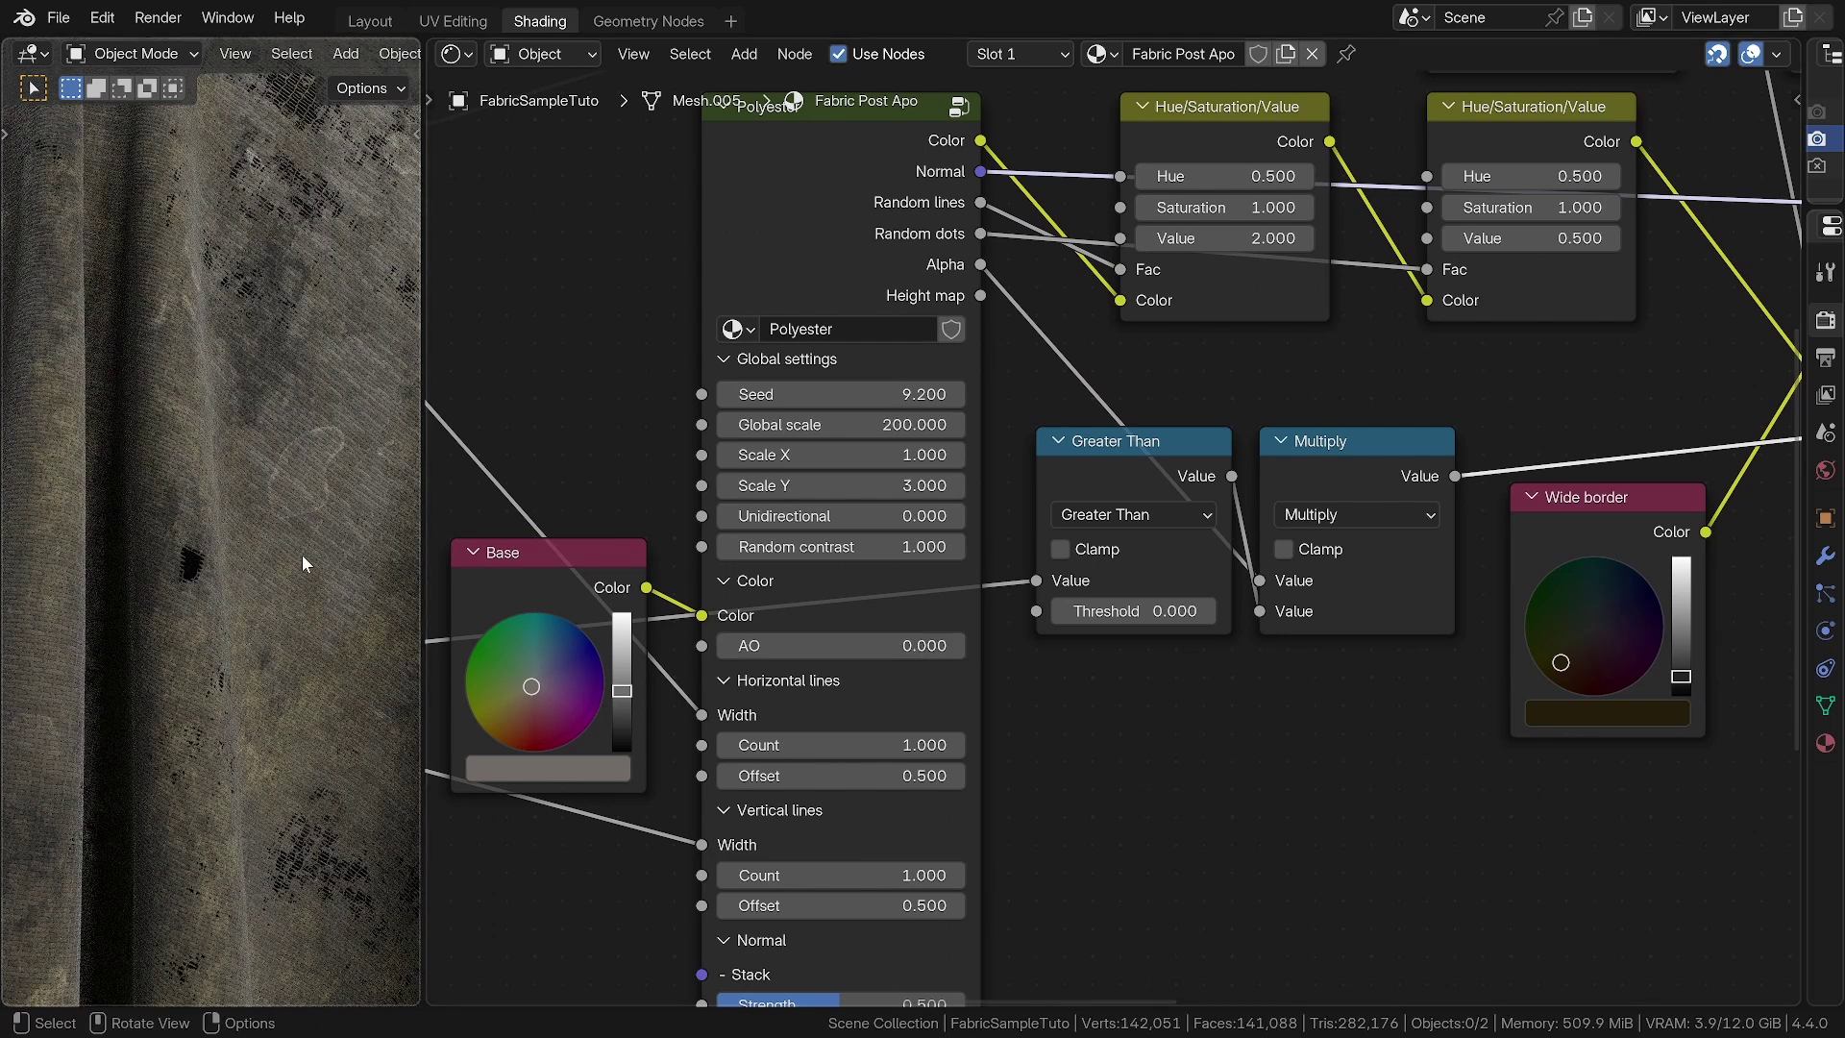
Preview the Polyester node's outputs on the cloth, cycling through them to the Height map
left_click(944, 274, "ctrl+shift")
left_click(940, 264, "ctrl+shift")
left_click(939, 264, "ctrl+shift")
left_click(940, 264, "ctrl+shift")
left_click(939, 265, "ctrl+shift")
left_click(939, 265, "ctrl+shift")
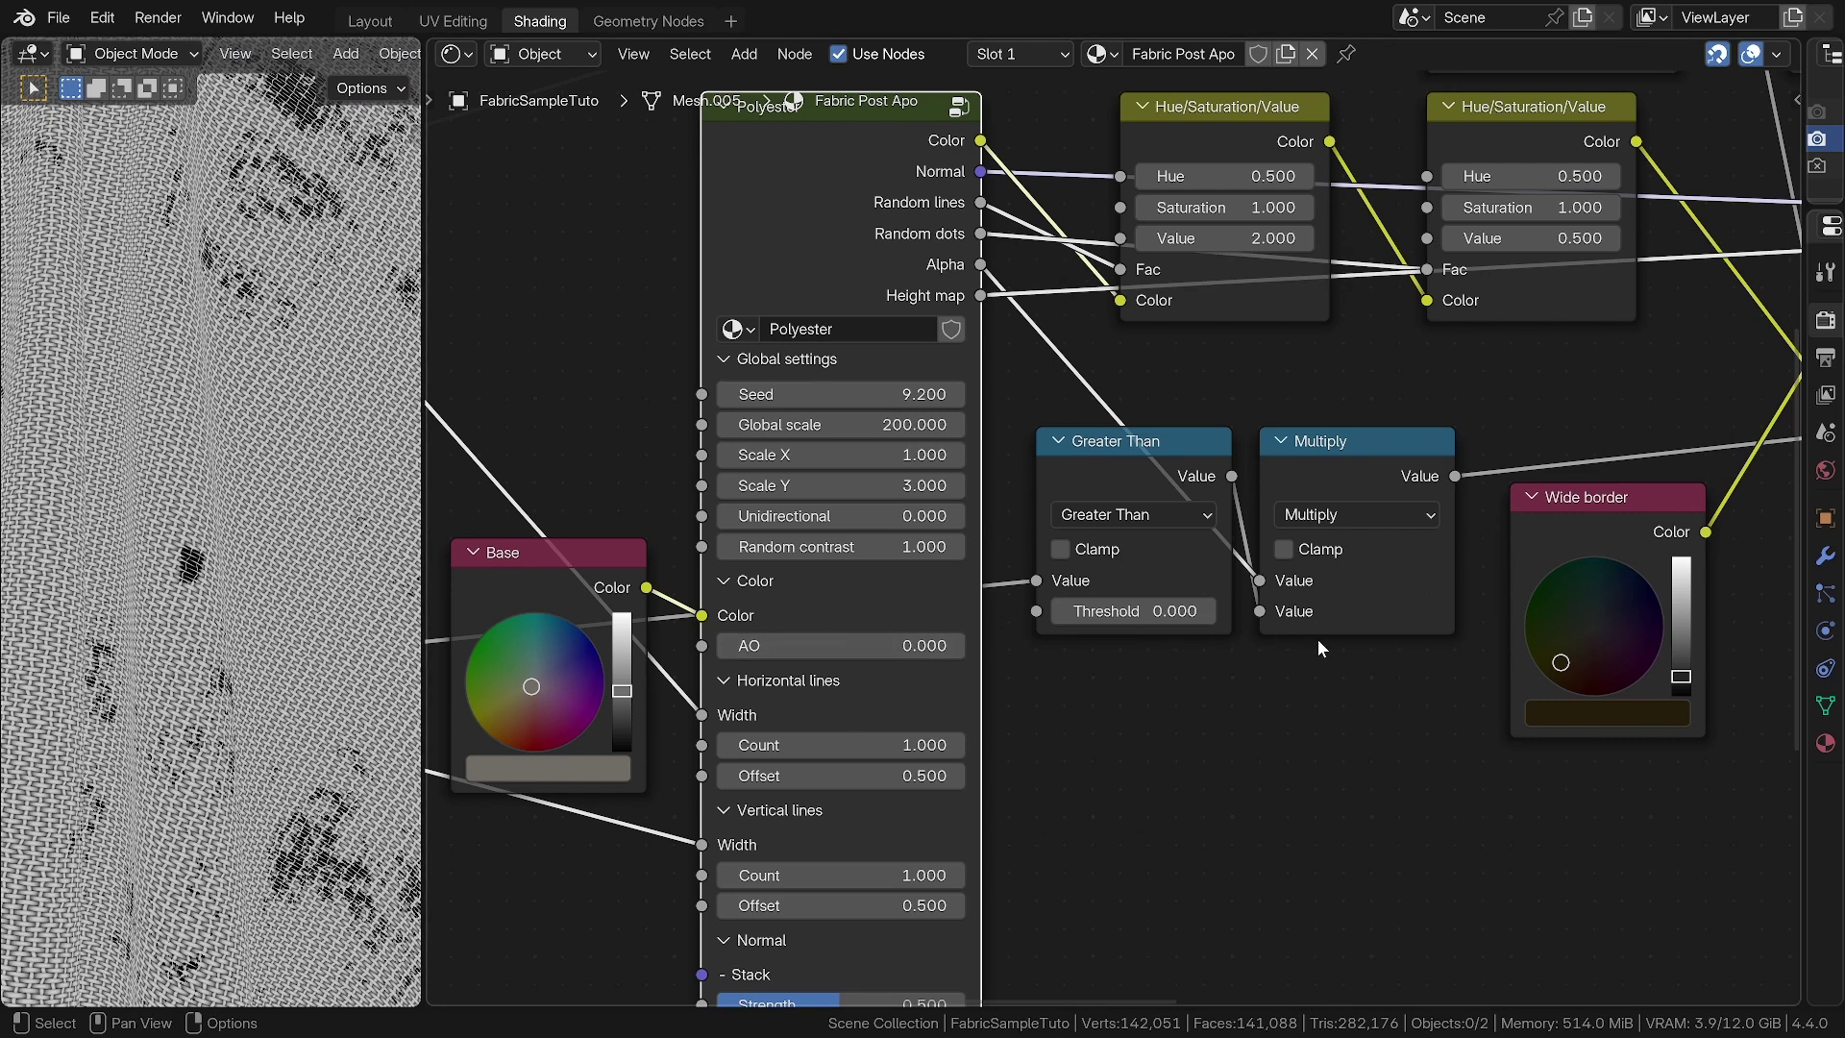
Add a Float Curve fed by the Polyester Height map and place it below the Mix node beside Rust
left_click_drag(980, 295, 845, 725)
type("float")
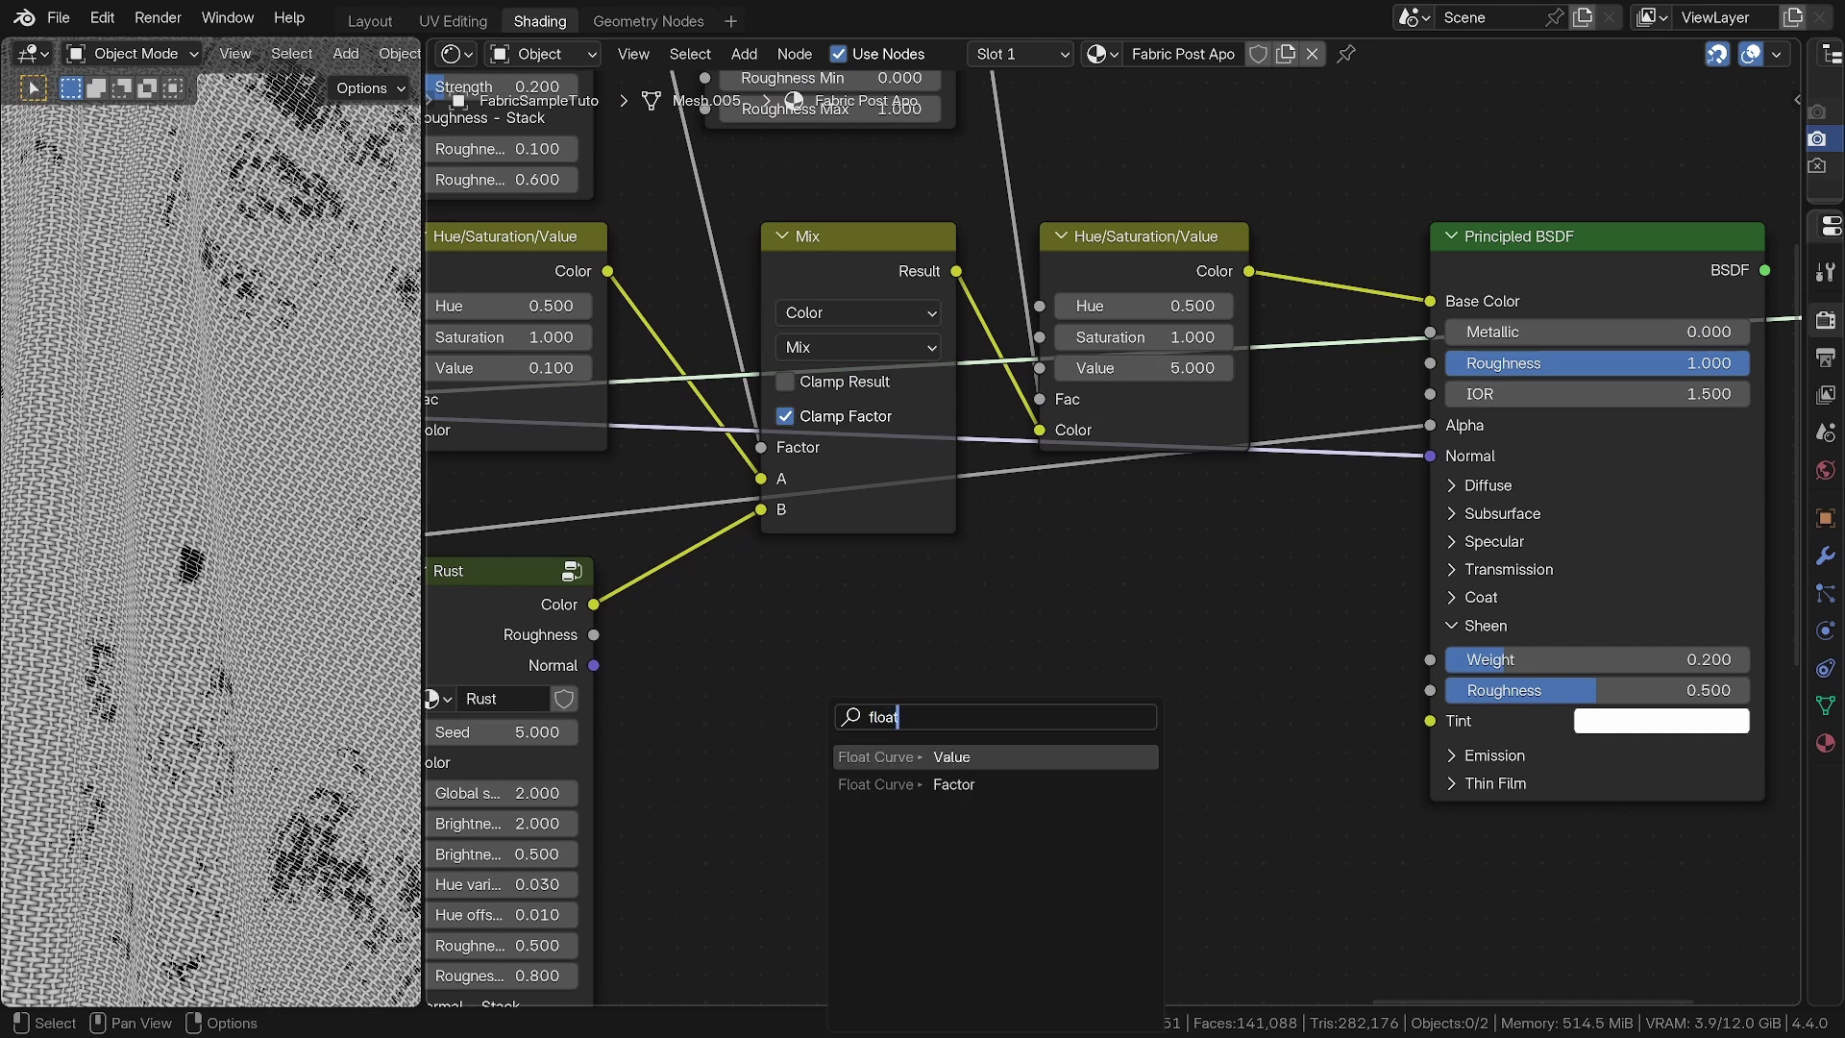
key("Return")
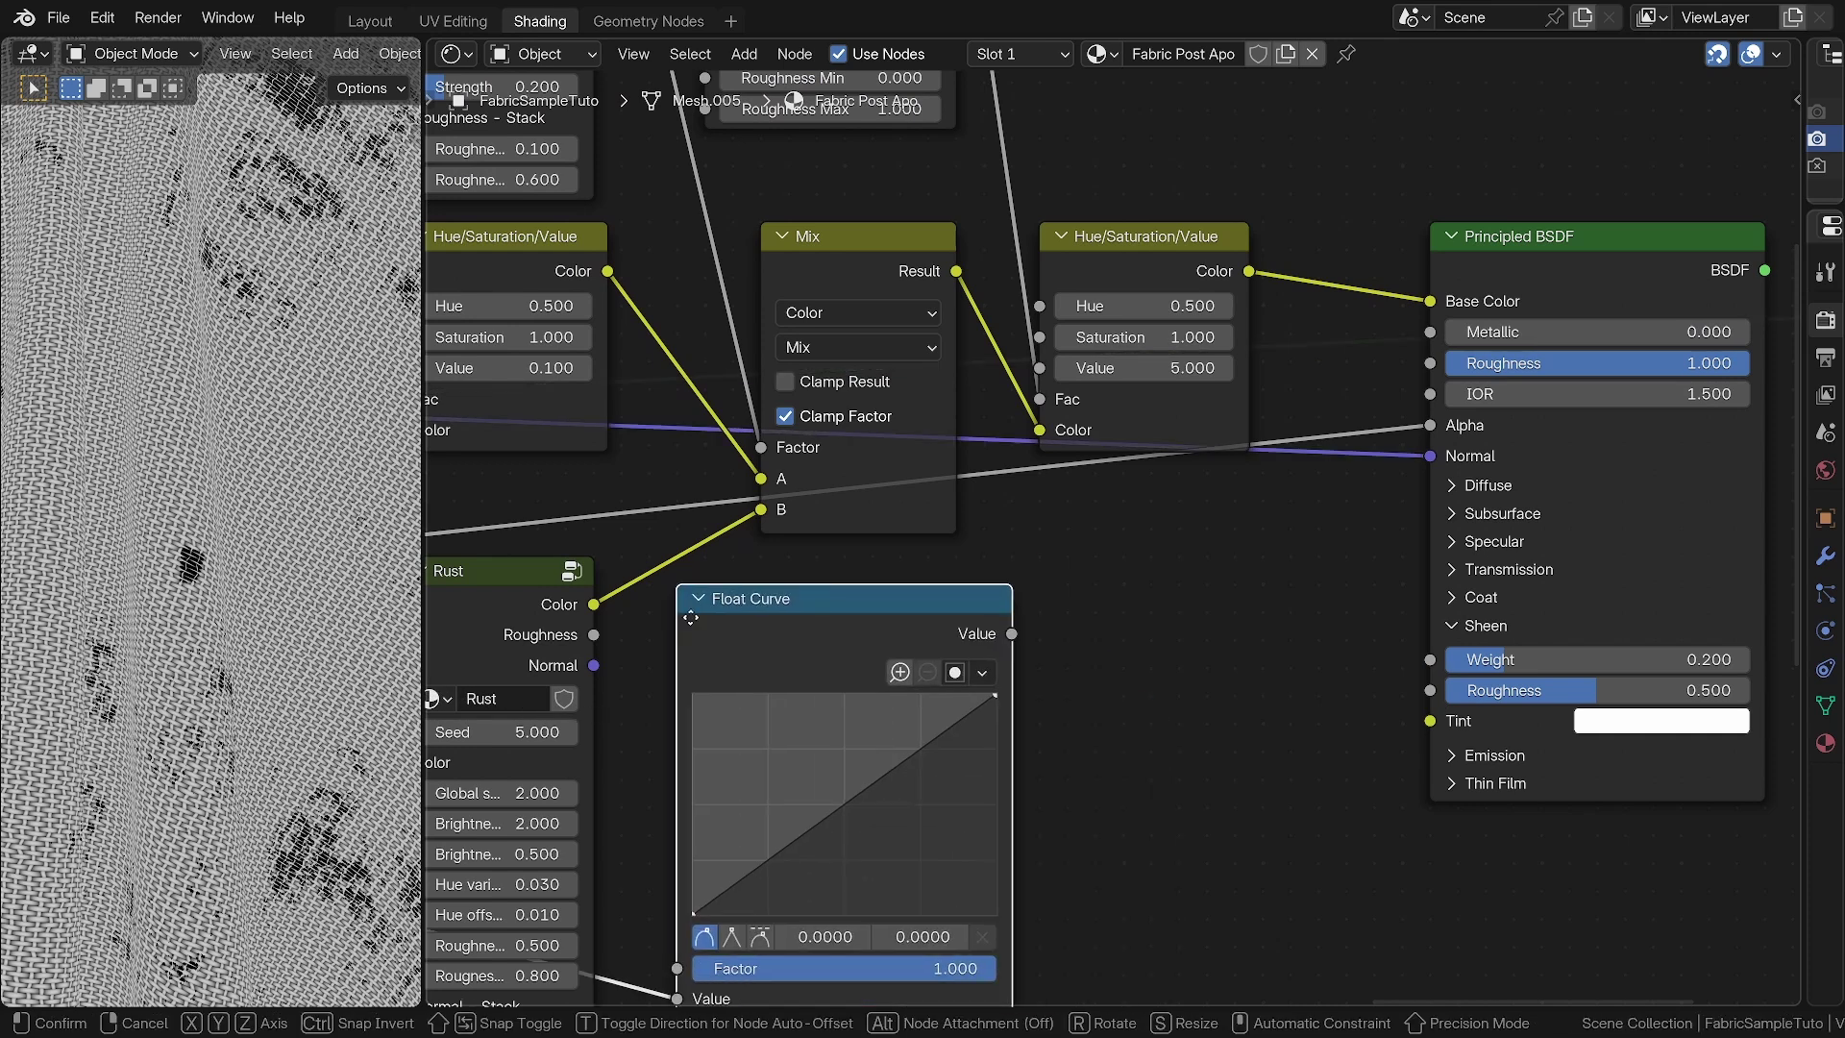
left_click(765, 646)
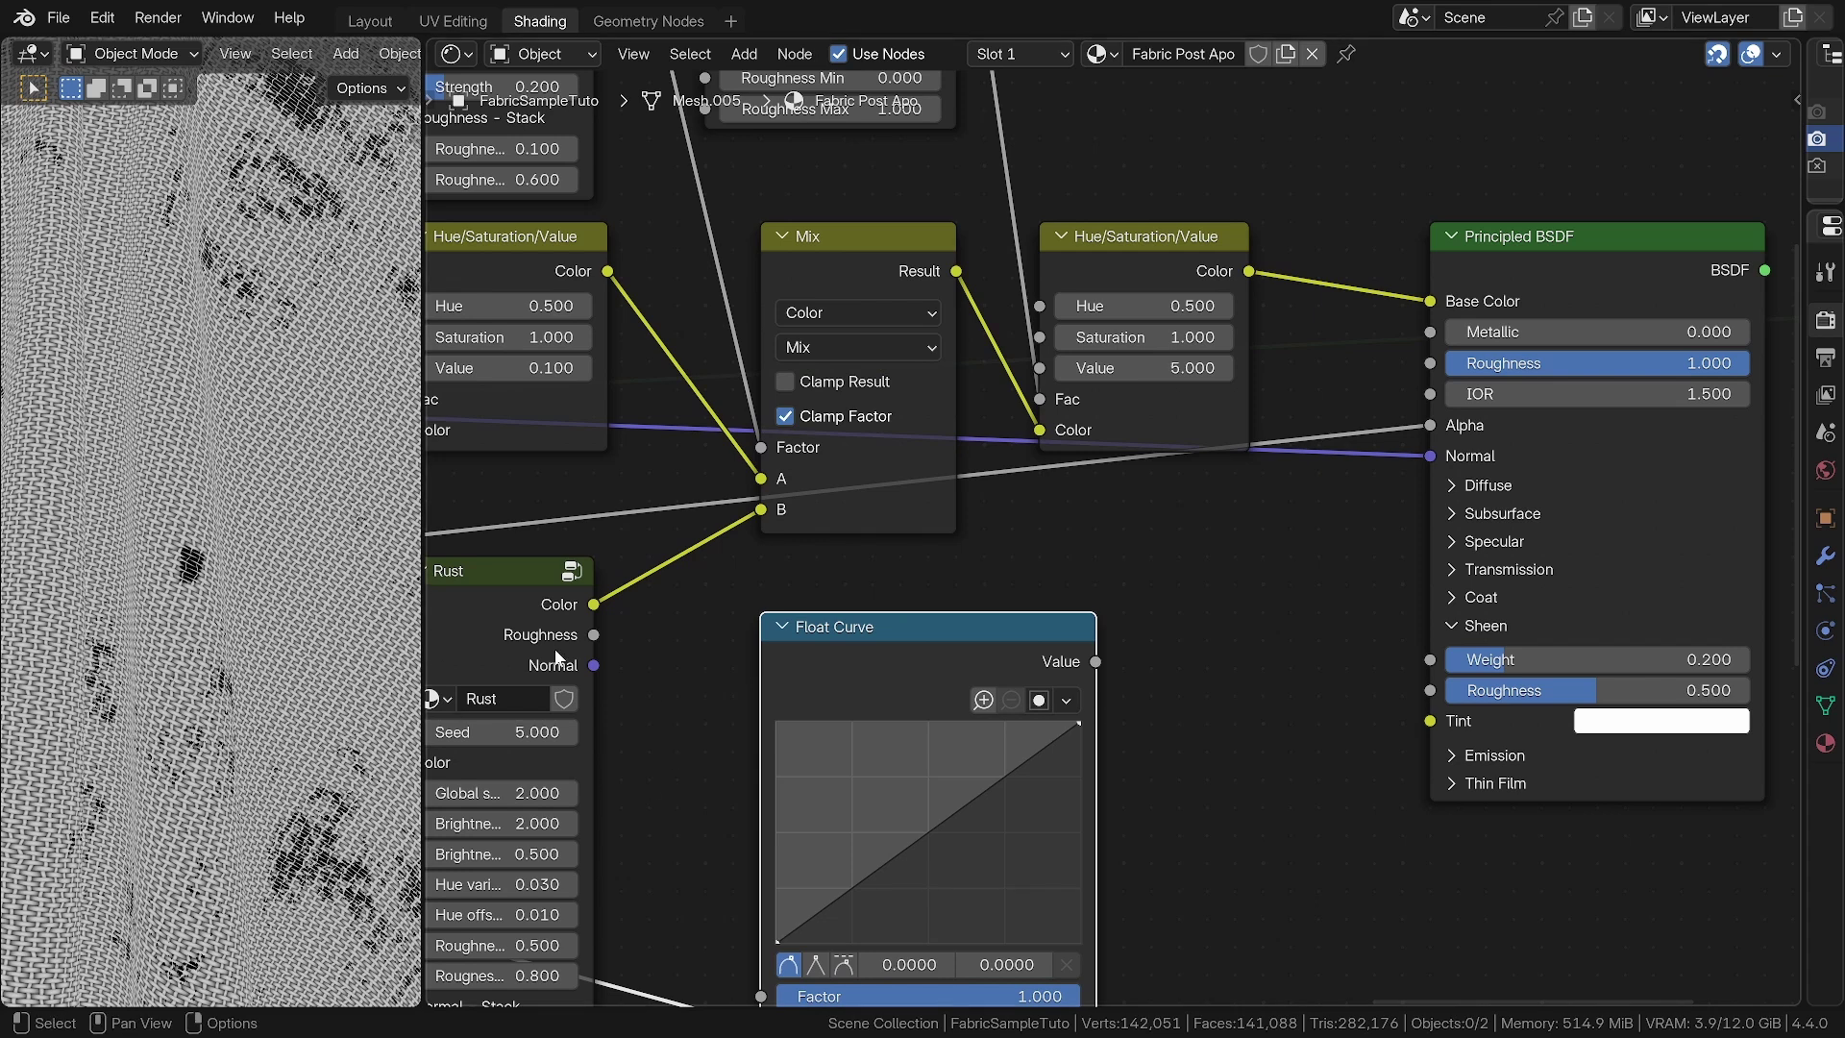
Make room before the Principled BSDF and insert a Mix Color node between the last Hue/Saturation/Value and its Base Color
middle_click_drag(1325, 462, 862, 519)
left_click_drag(1241, 304, 1629, 332)
key("shift+a")
left_click(1034, 250)
type("mixc")
key("Return")
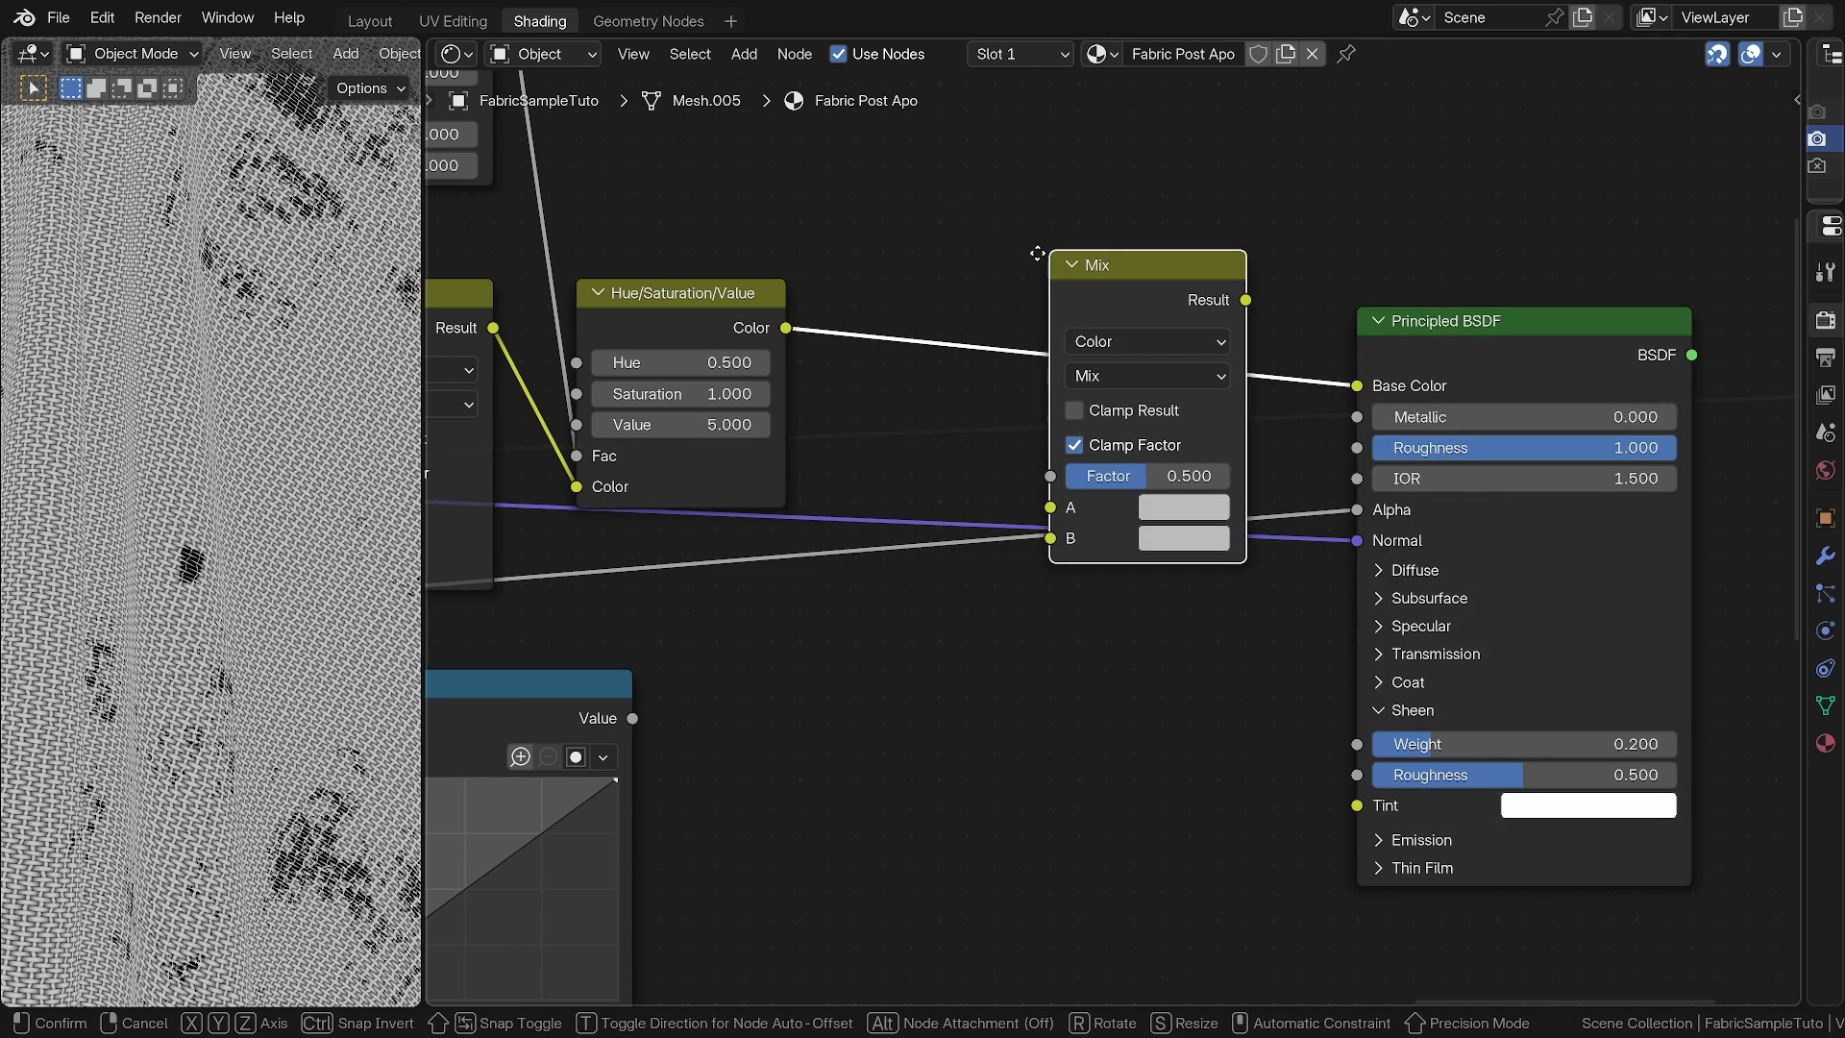
left_click(954, 281)
Set the new Mix node's blending mode to Multiply with Factor 1.000 and link the Float Curve Value to its B input
left_click(1034, 405)
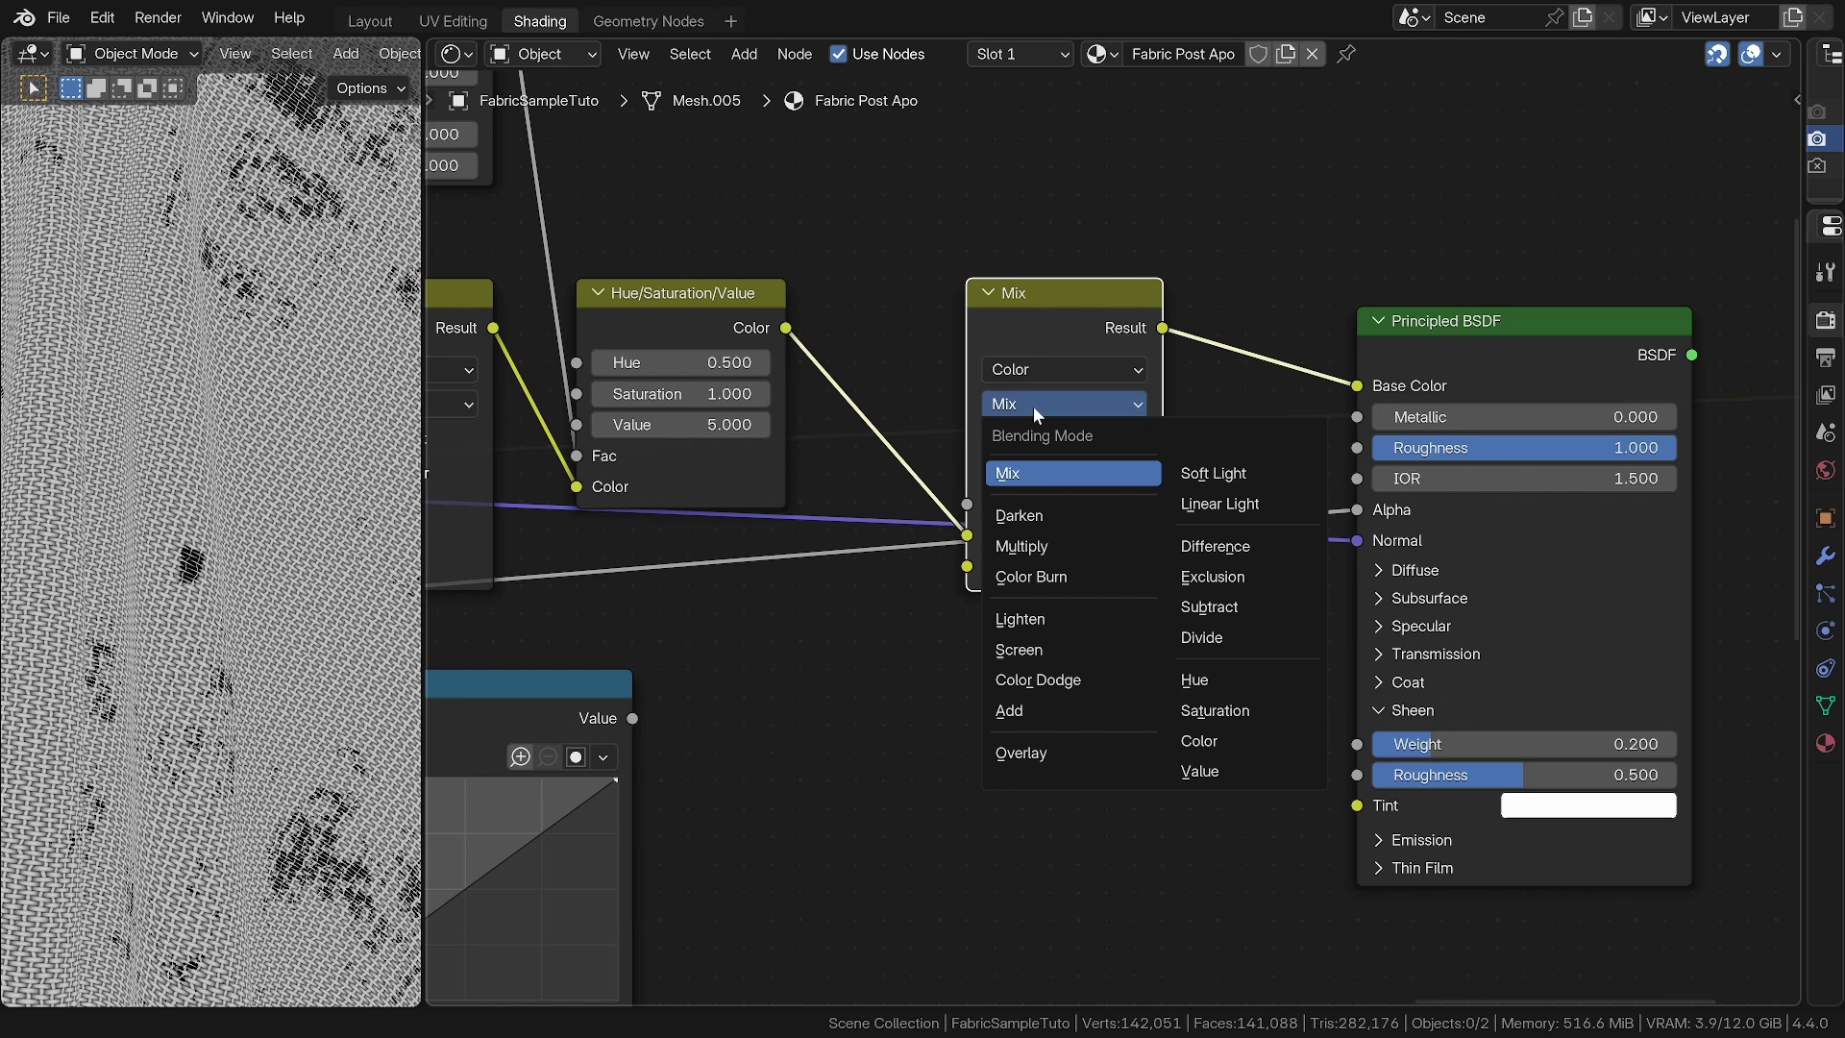
left_click(1028, 545)
middle_click_drag(1152, 512, 1405, 409)
left_click_drag(885, 615, 1221, 465)
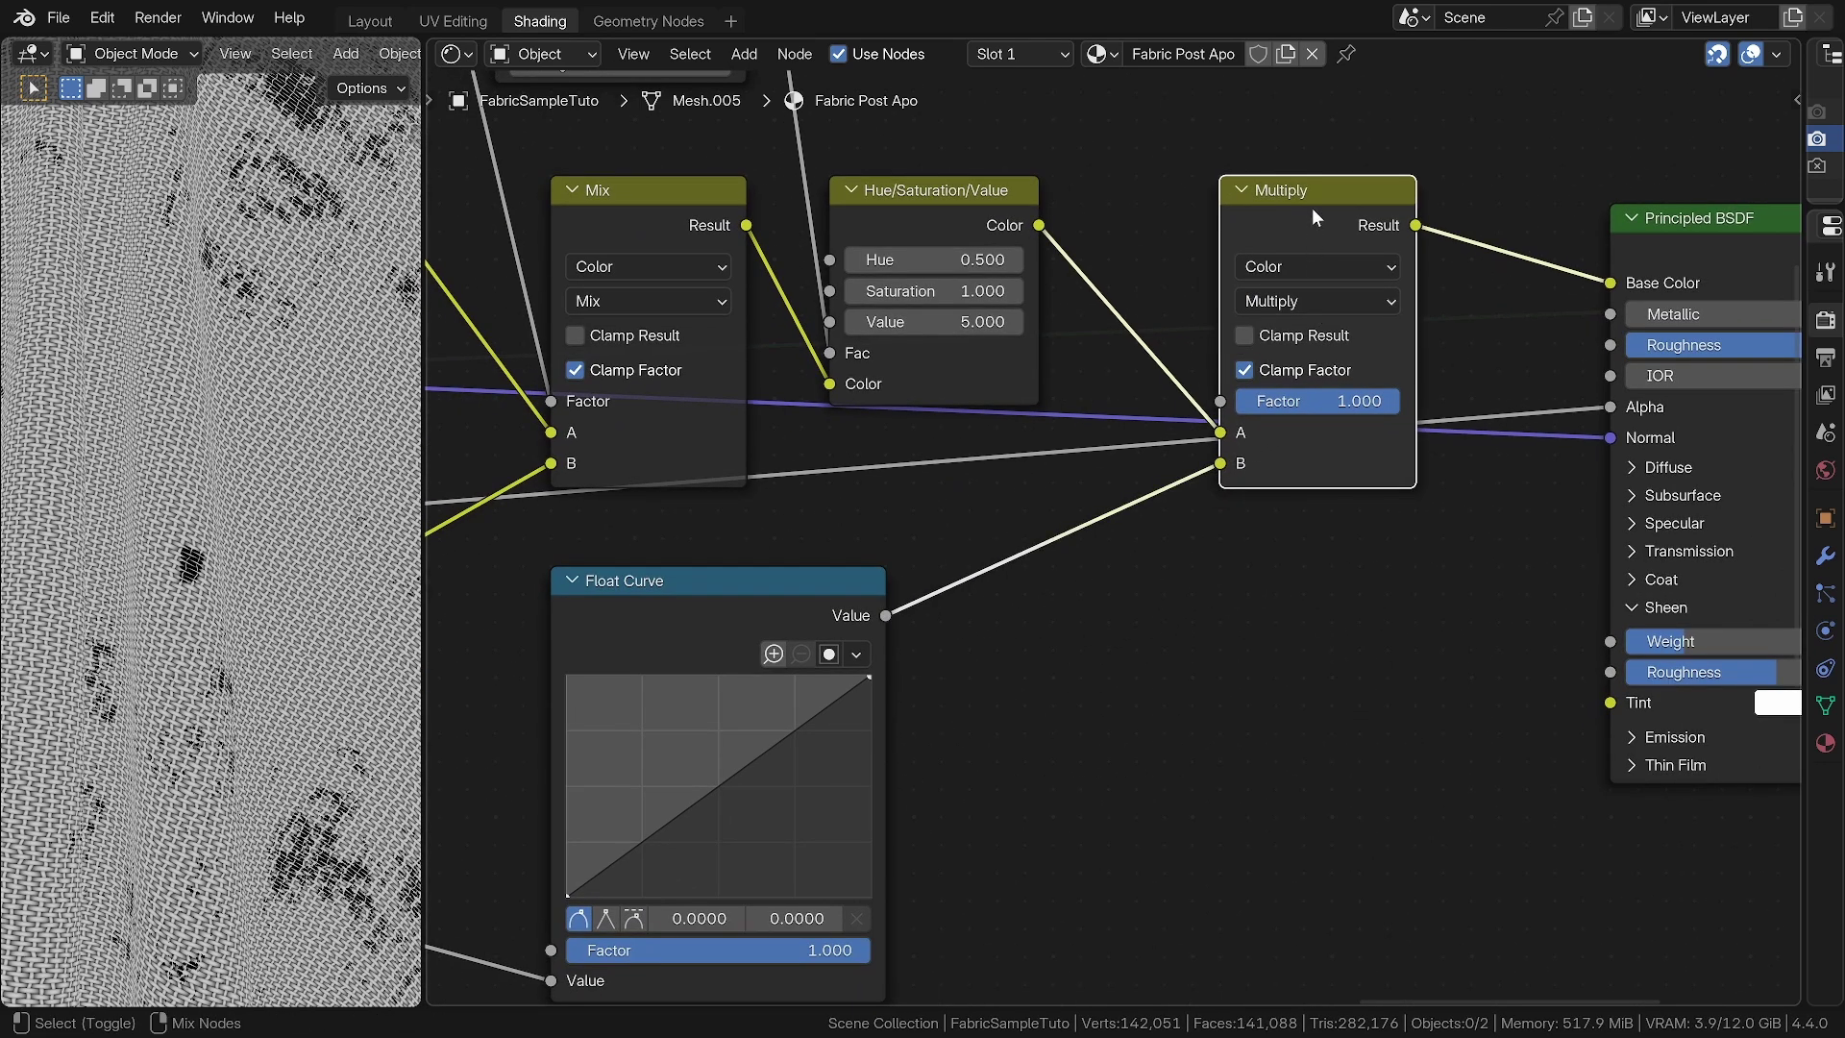
Preview the Multiply Result up close on the weave and raise the middle of the Float Curve to about 0.50, 0.81
scroll(365, 567, "up", 3)
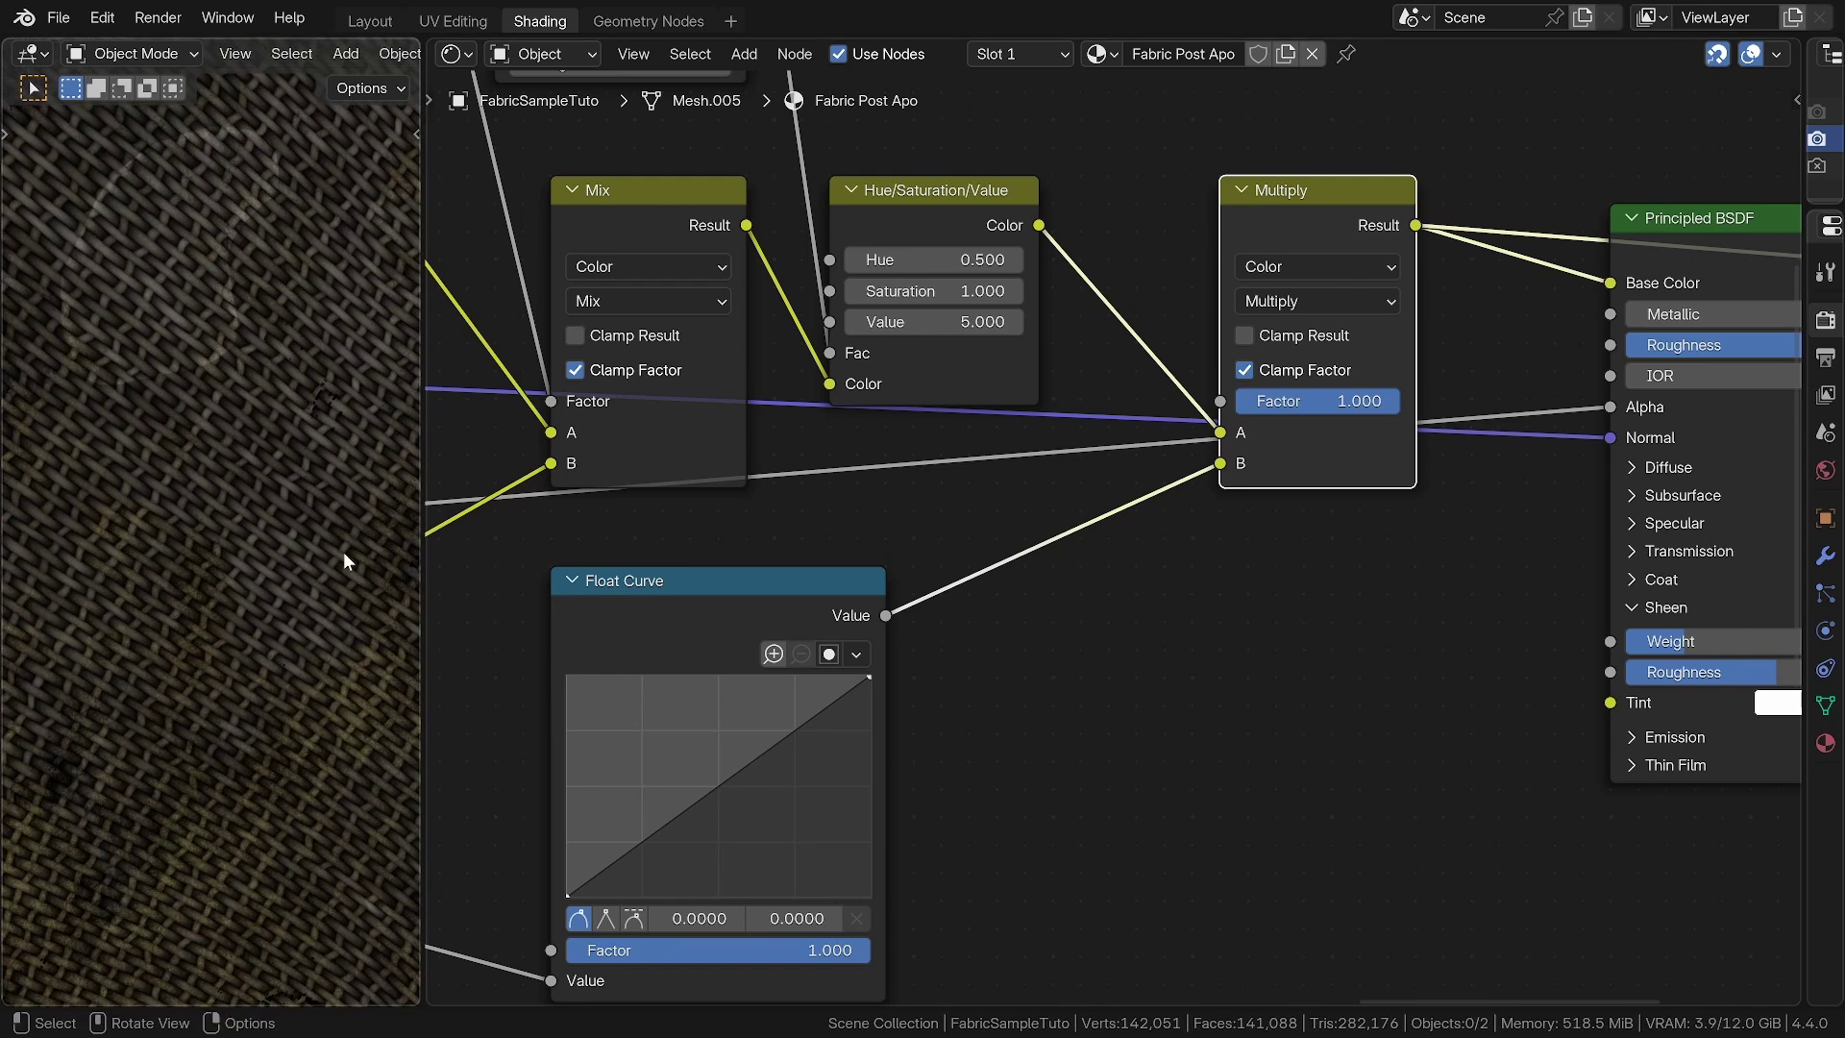
middle_click_drag(667, 831, 1105, 657)
left_click_drag(1155, 613, 1156, 547)
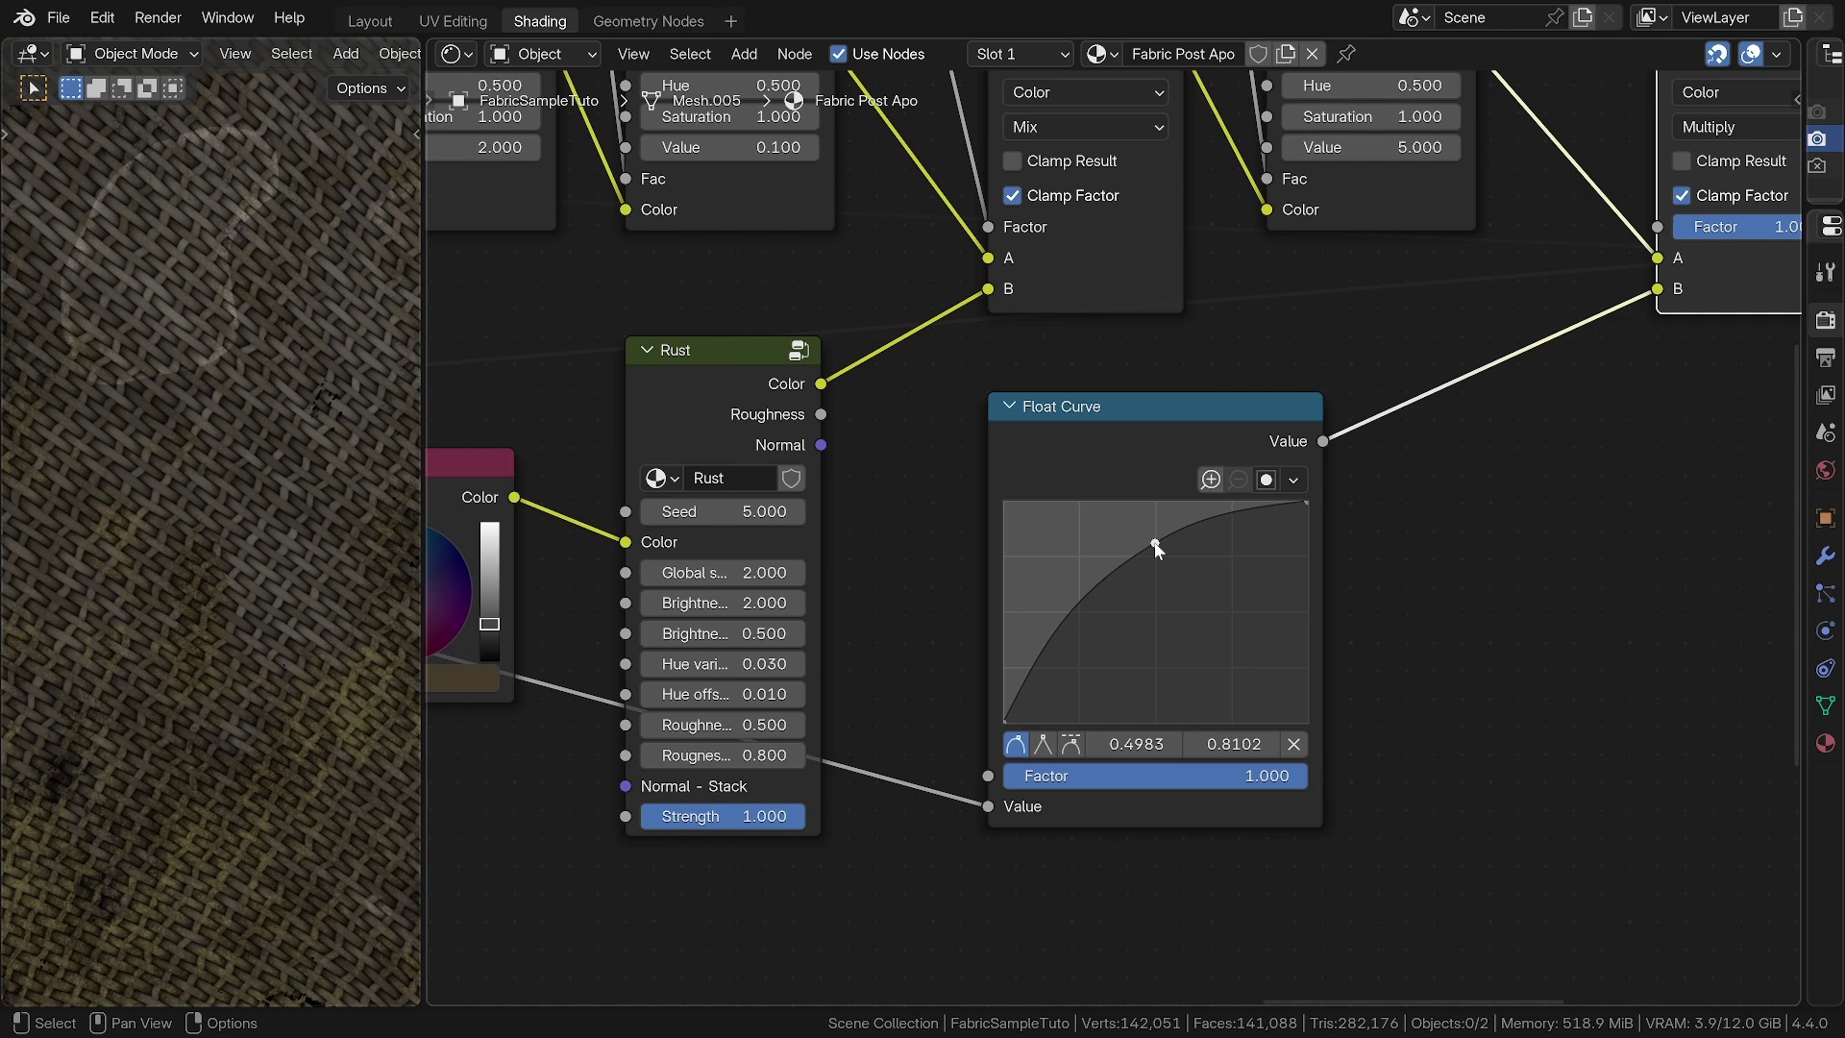
Add a second point near the dark end of the Float Curve, with X at 0.05 and Y at 0.118
left_click(1018, 690)
left_click(1134, 743)
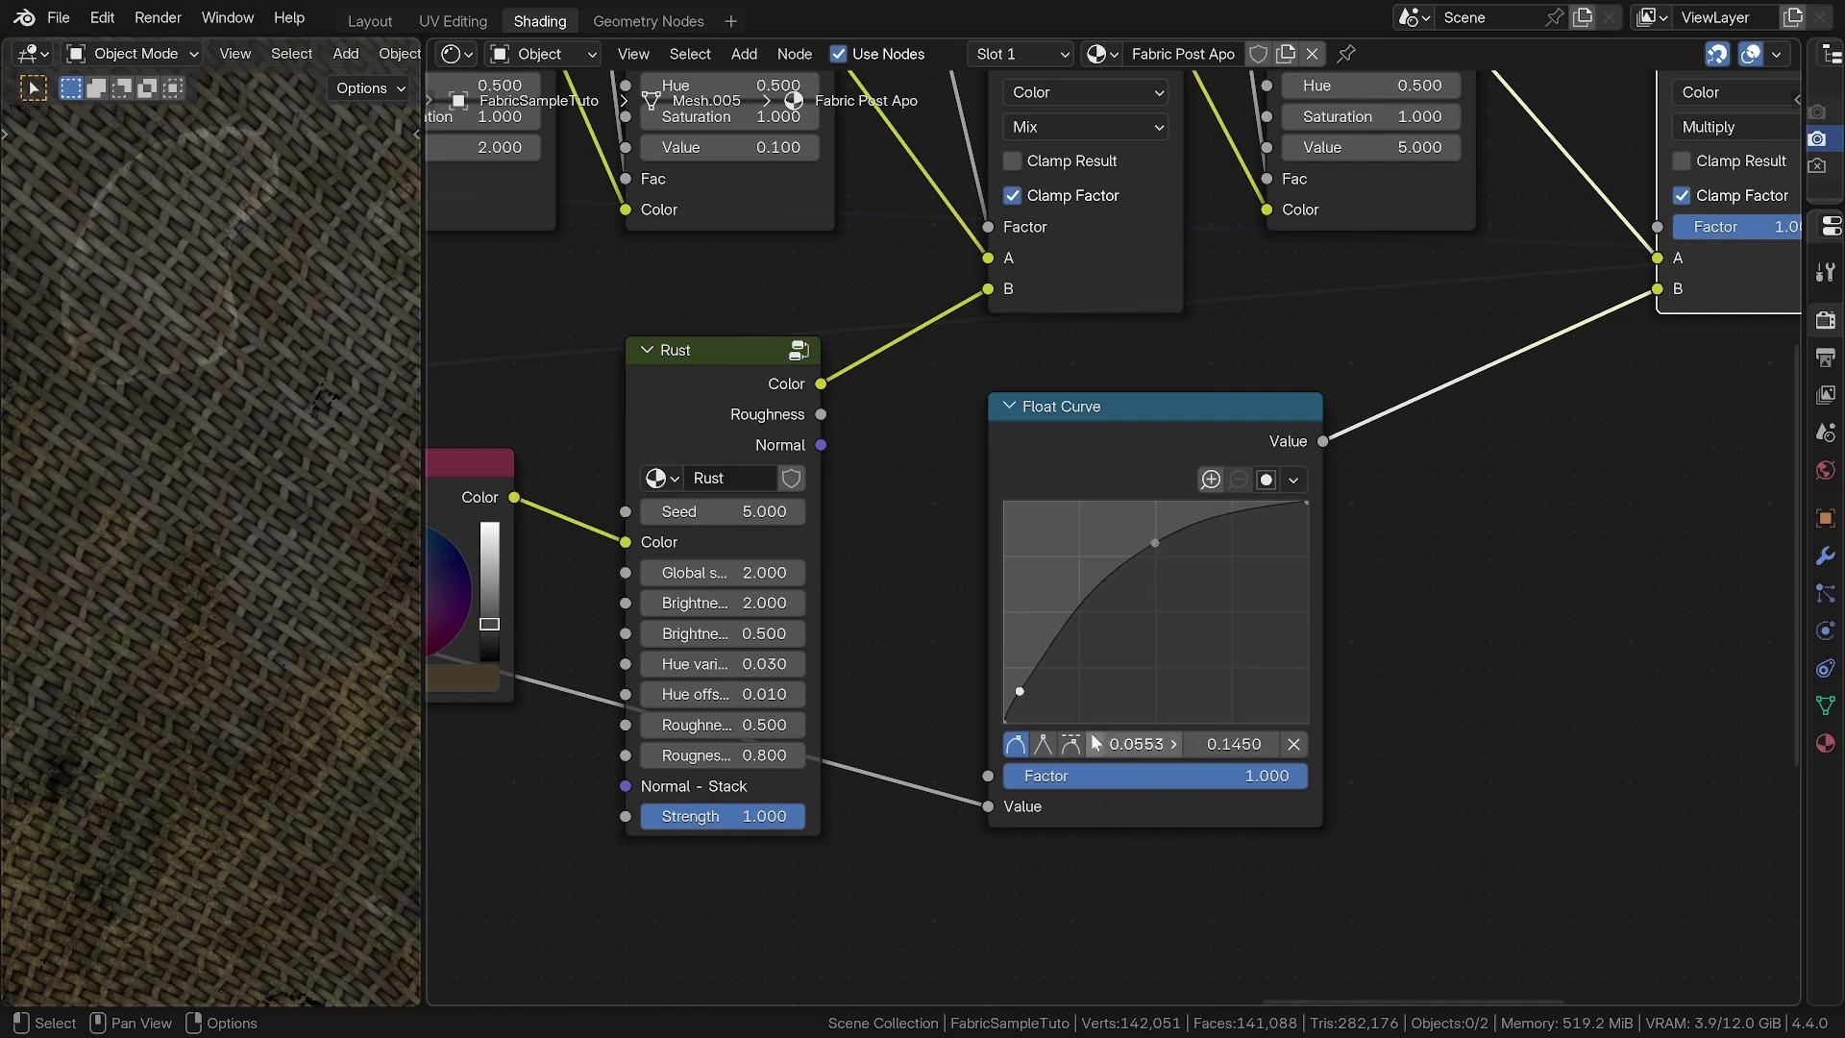
type("0.05")
key("Tab")
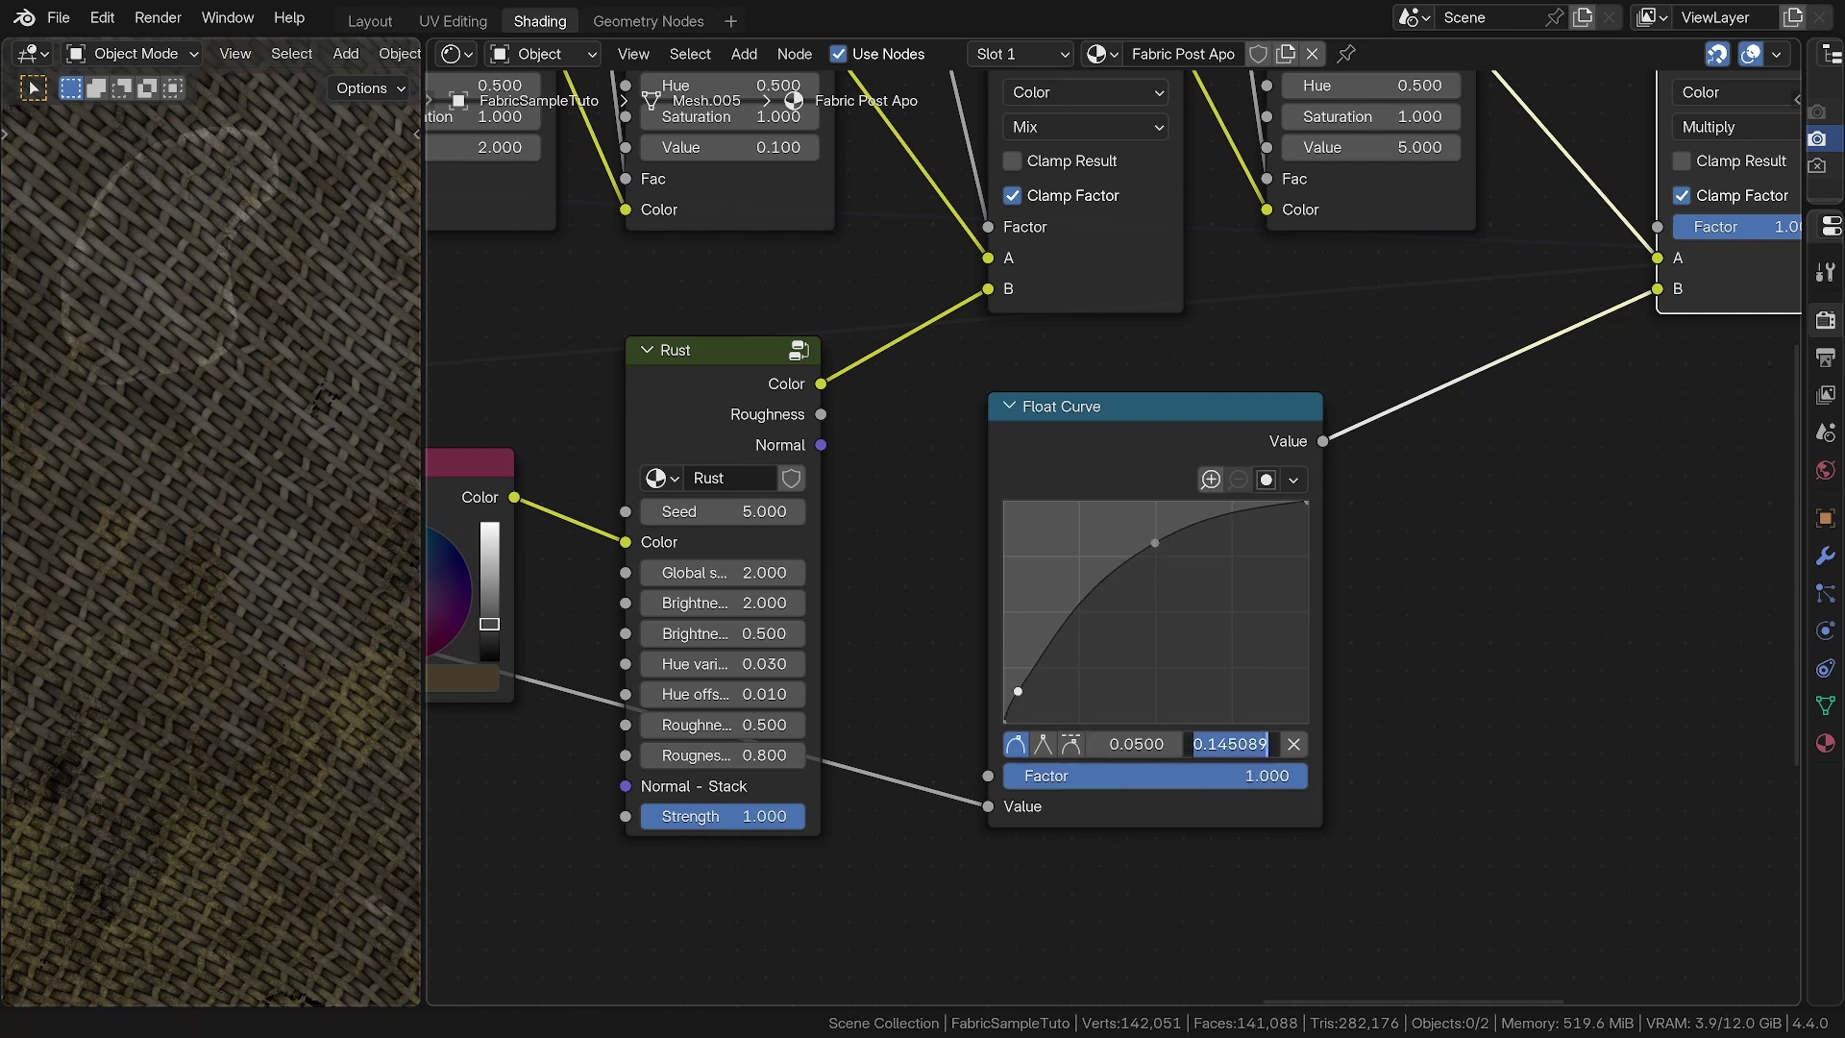
key("Return")
mouse_move(1232, 743)
left_mouse_down()
mouse_move(1283, 743)
mouse_move(1232, 743)
left_mouse_up()
middle_click_drag(317, 663, 307, 625, "ctrl")
left_click_drag(1230, 743, 1297, 744)
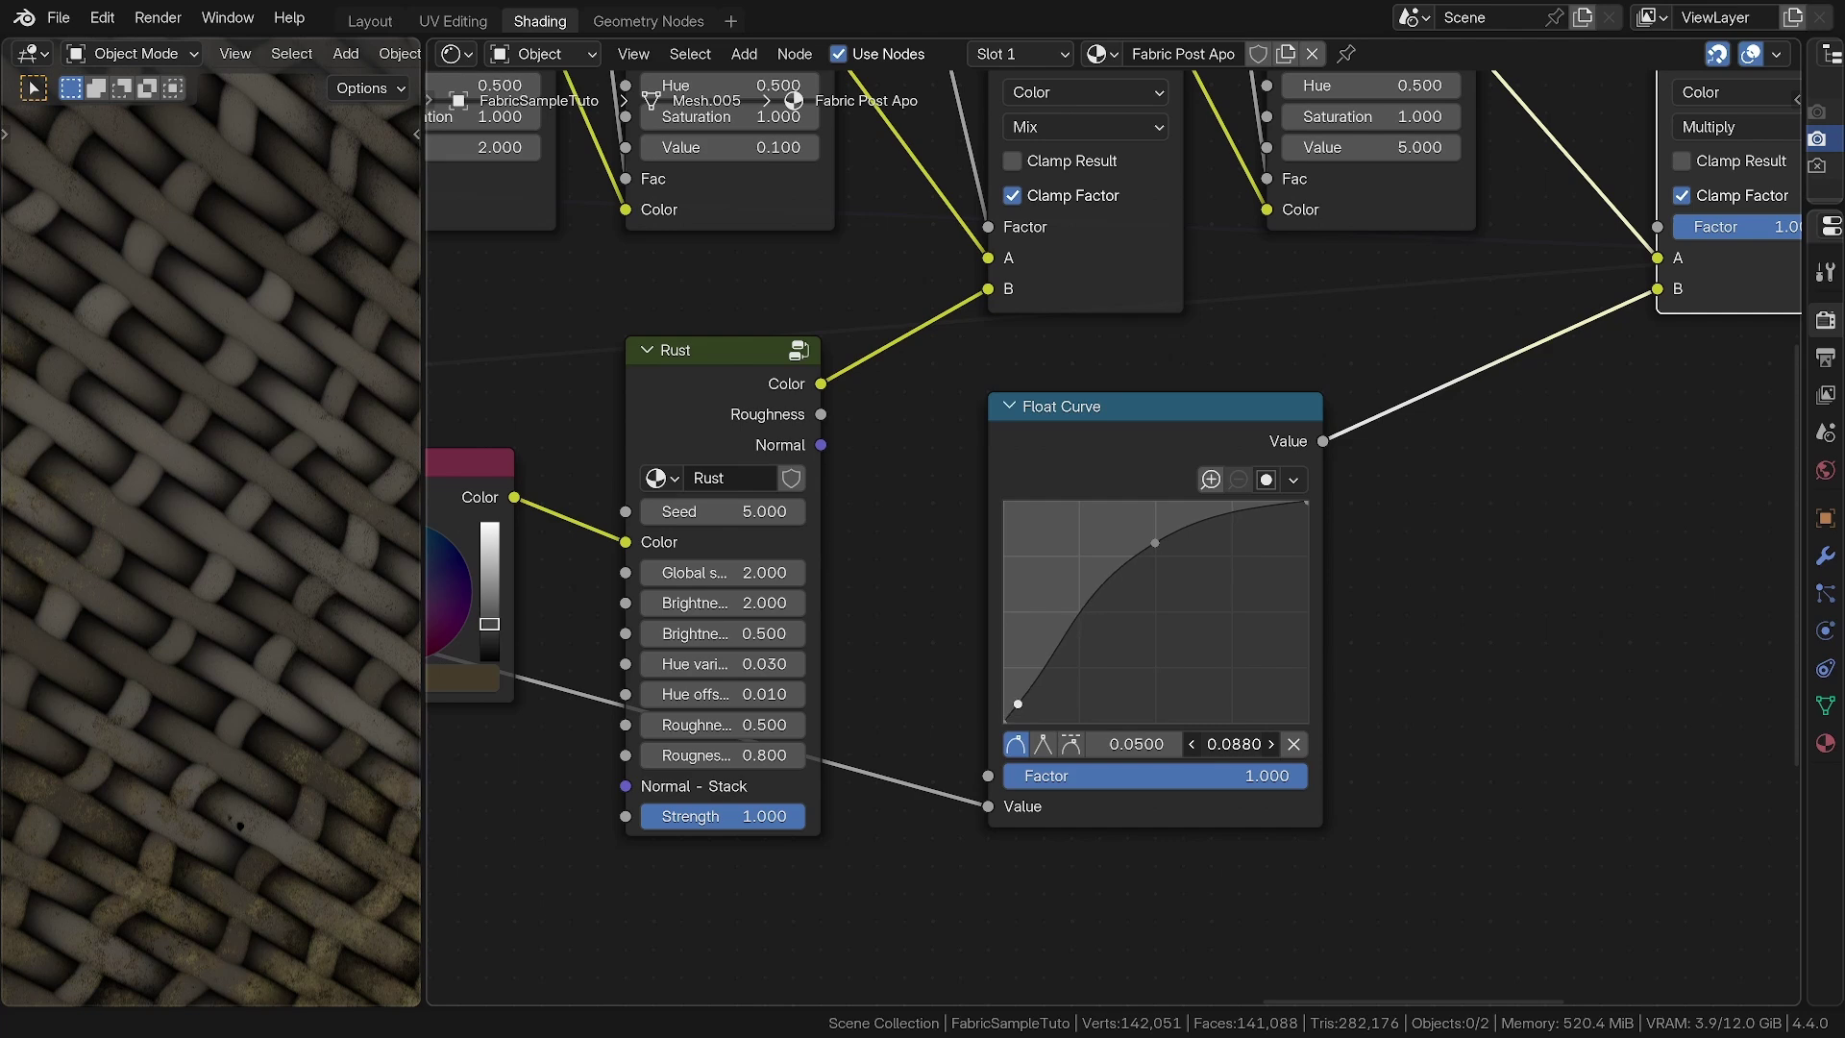
middle_click_drag(196, 588, 227, 462, "ctrl")
Set the Multiply node's Factor to 0.75 and lower the Float Curve's dark-end point to Y 0.085
middle_click_drag(1346, 346, 1082, 511)
left_click(1518, 398)
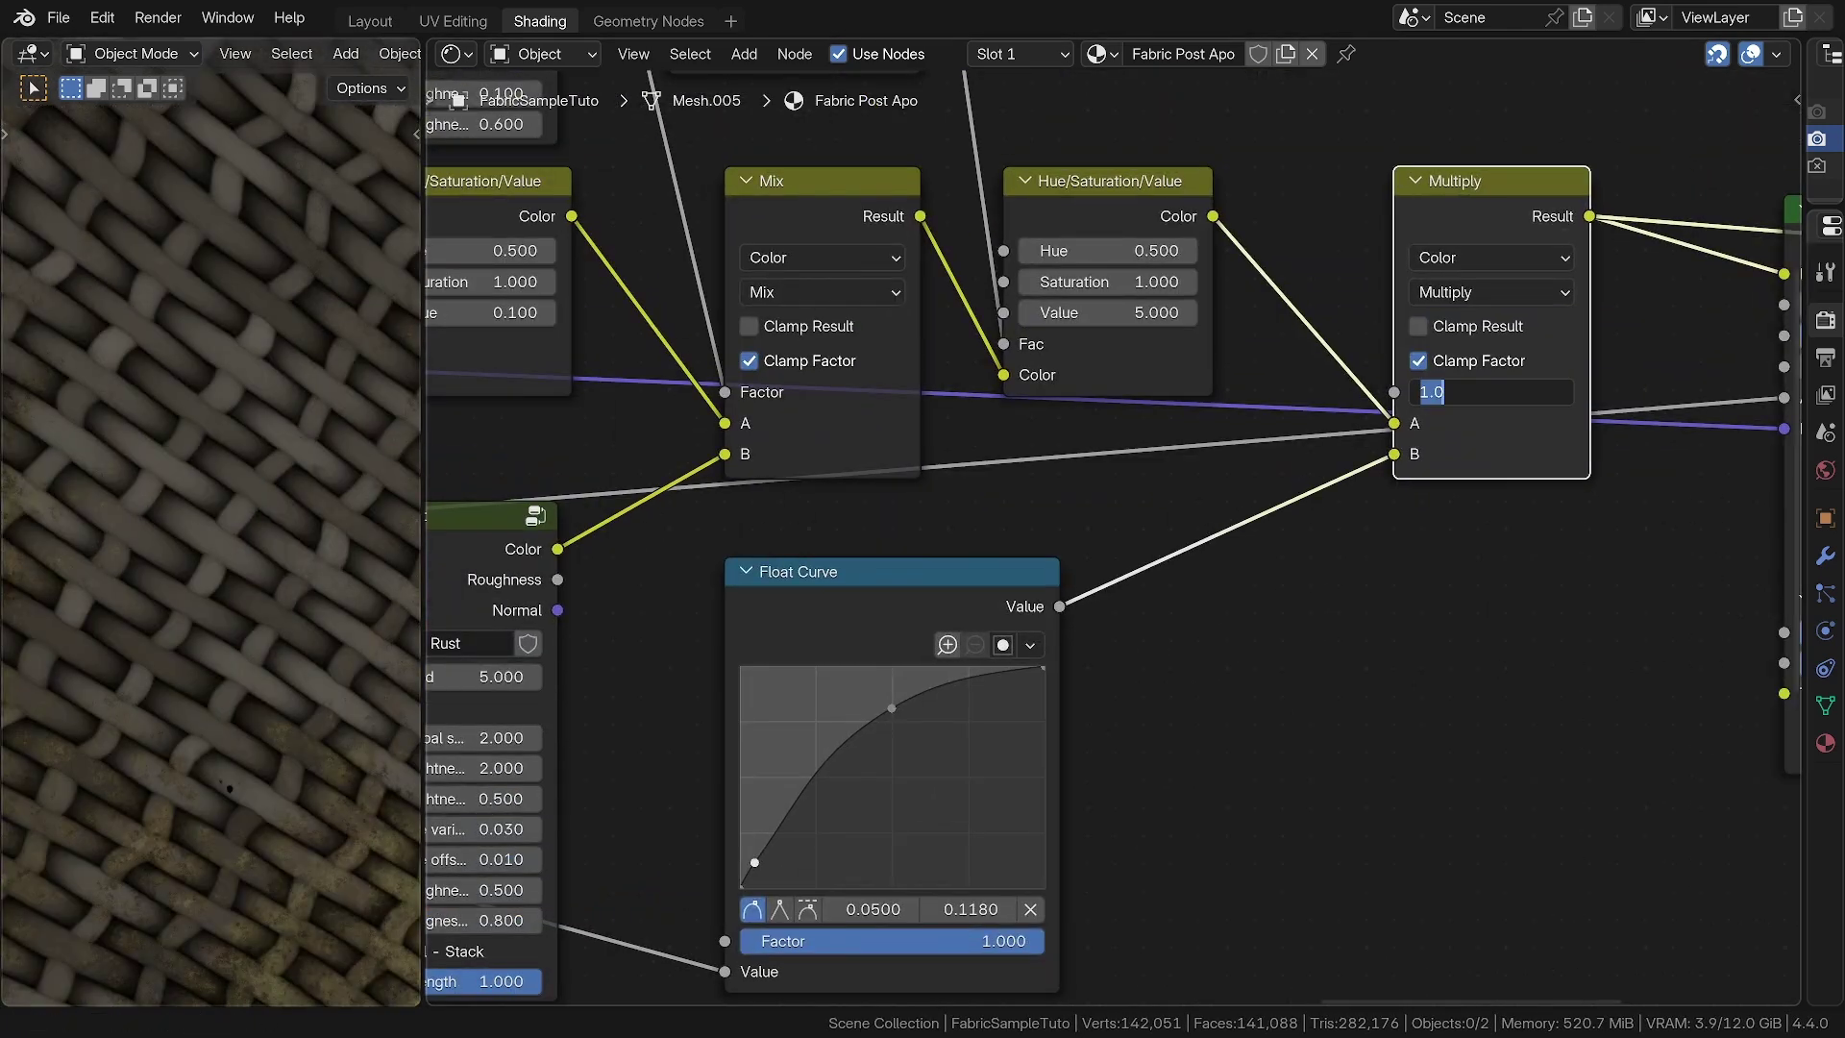
type(".75")
key("Return")
left_click_drag(971, 909, 965, 909)
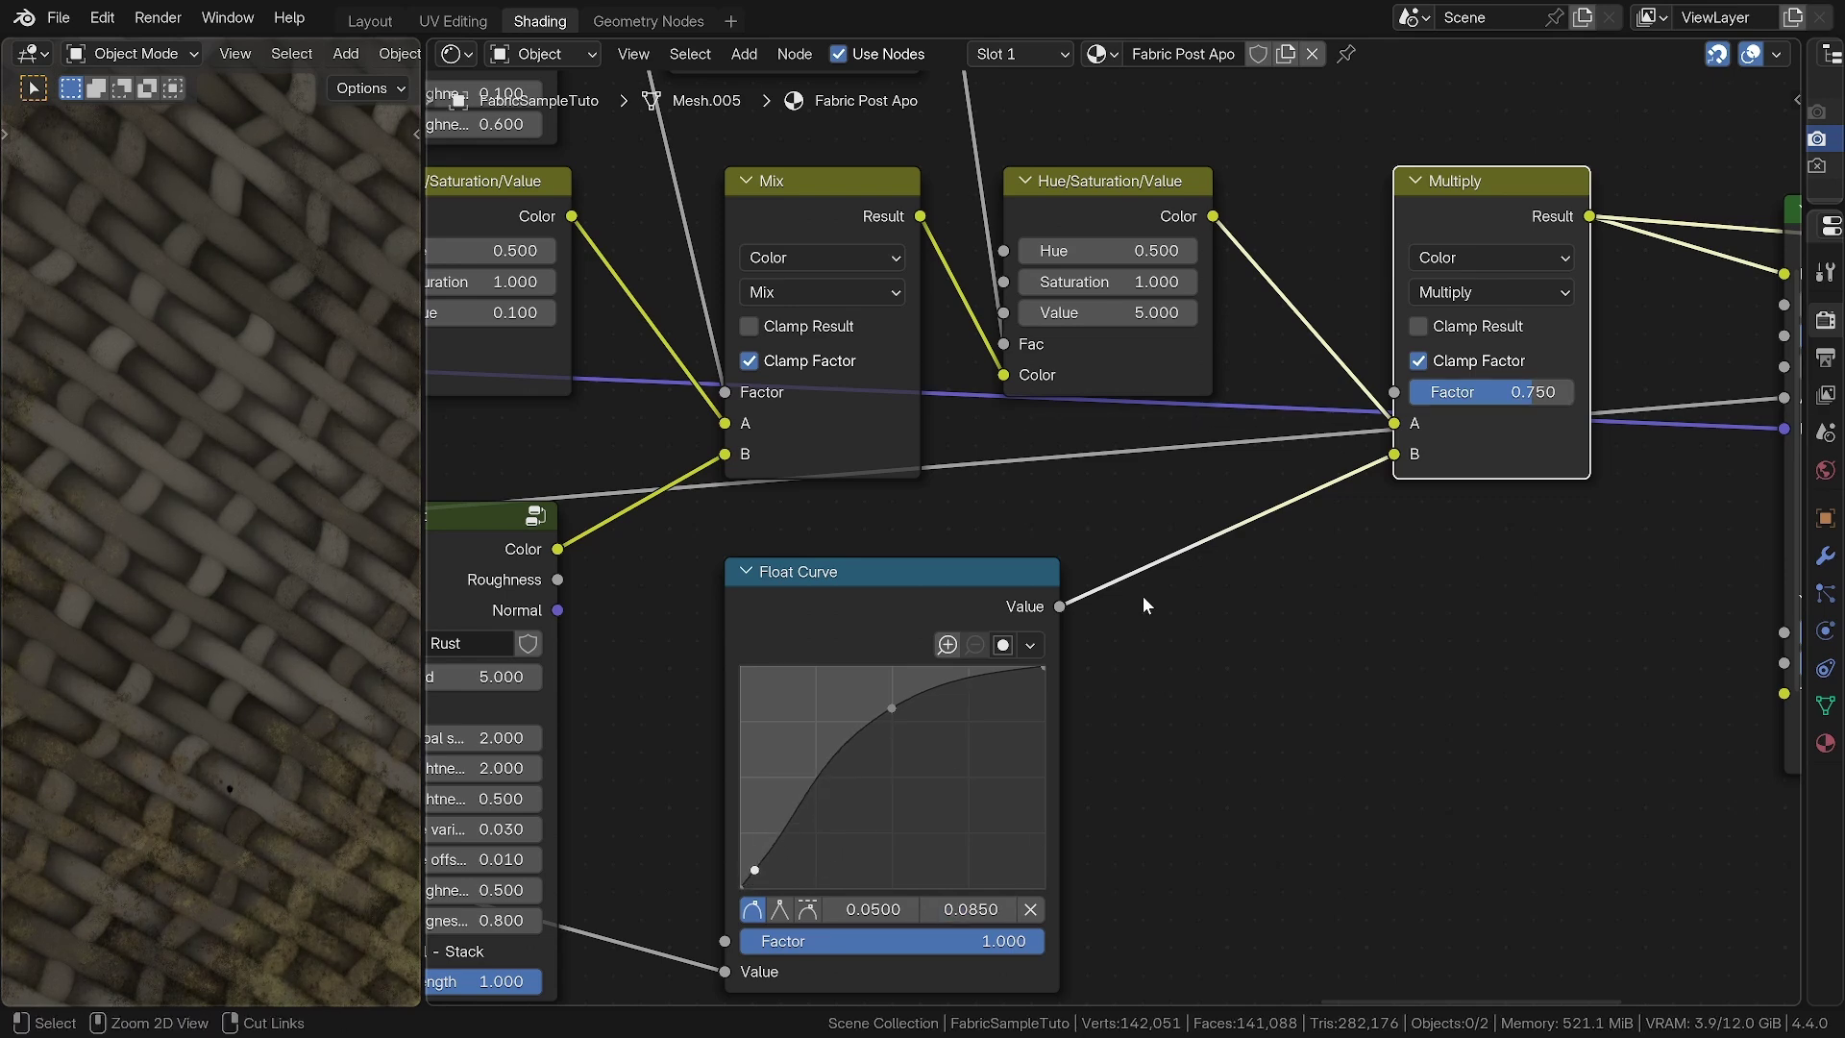
Preview the Principled BSDF on the cloth and lower the Float Curve's dark-end point to Y 0.025
middle_click_drag(1143, 597, 1143, 701, "ctrl")
left_click(1634, 365, "ctrl+shift")
left_click_drag(1029, 801, 971, 800)
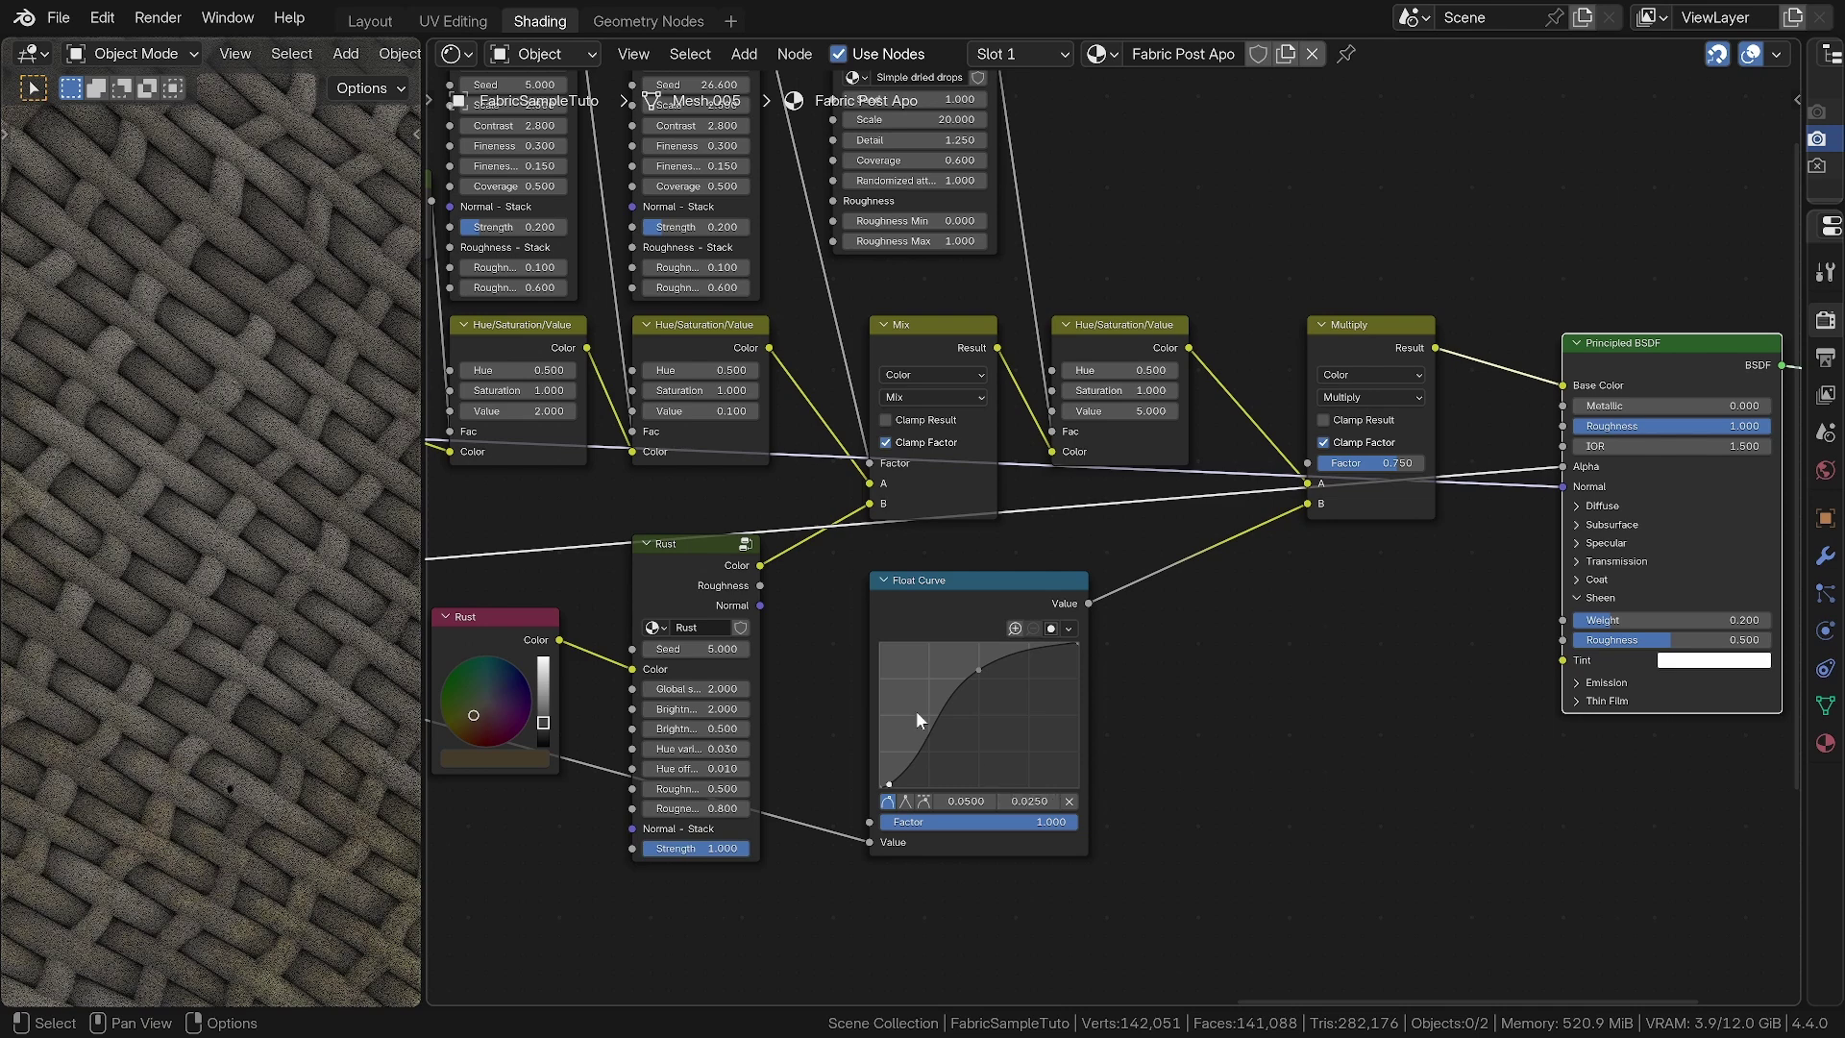
middle_click_drag(257, 488, 244, 584, "ctrl")
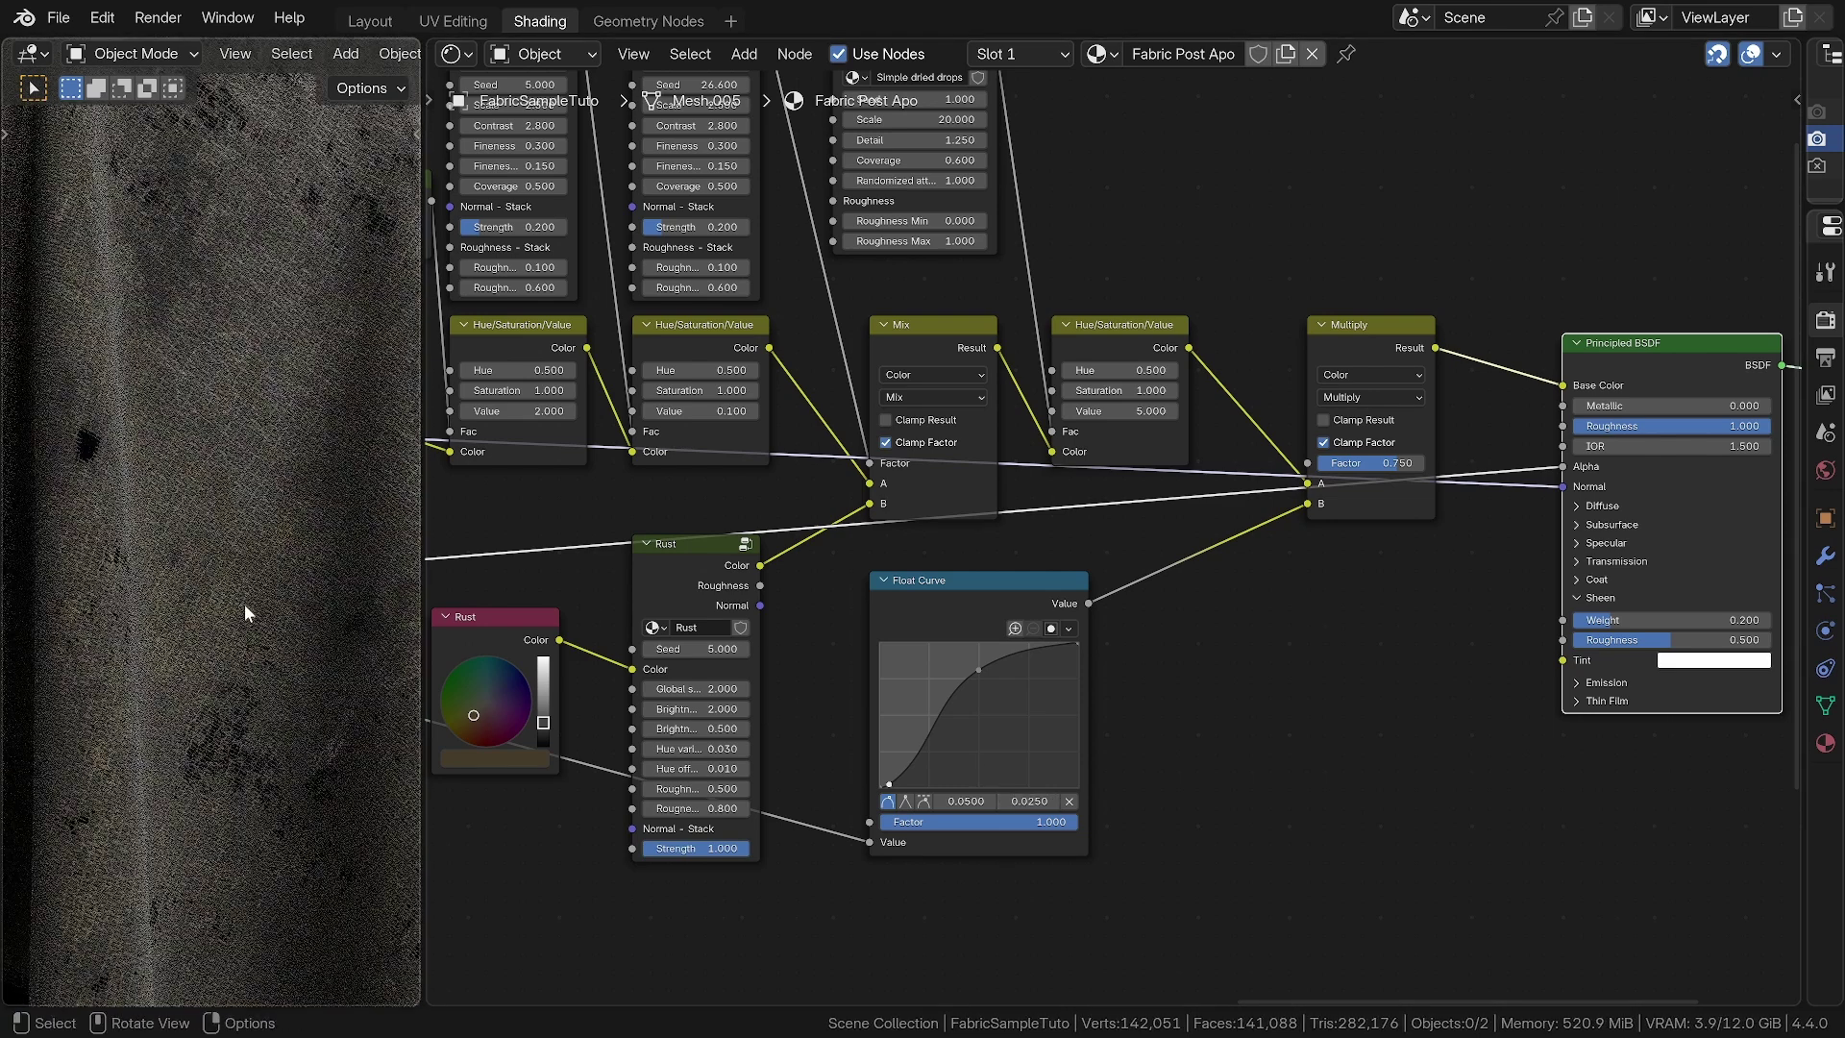